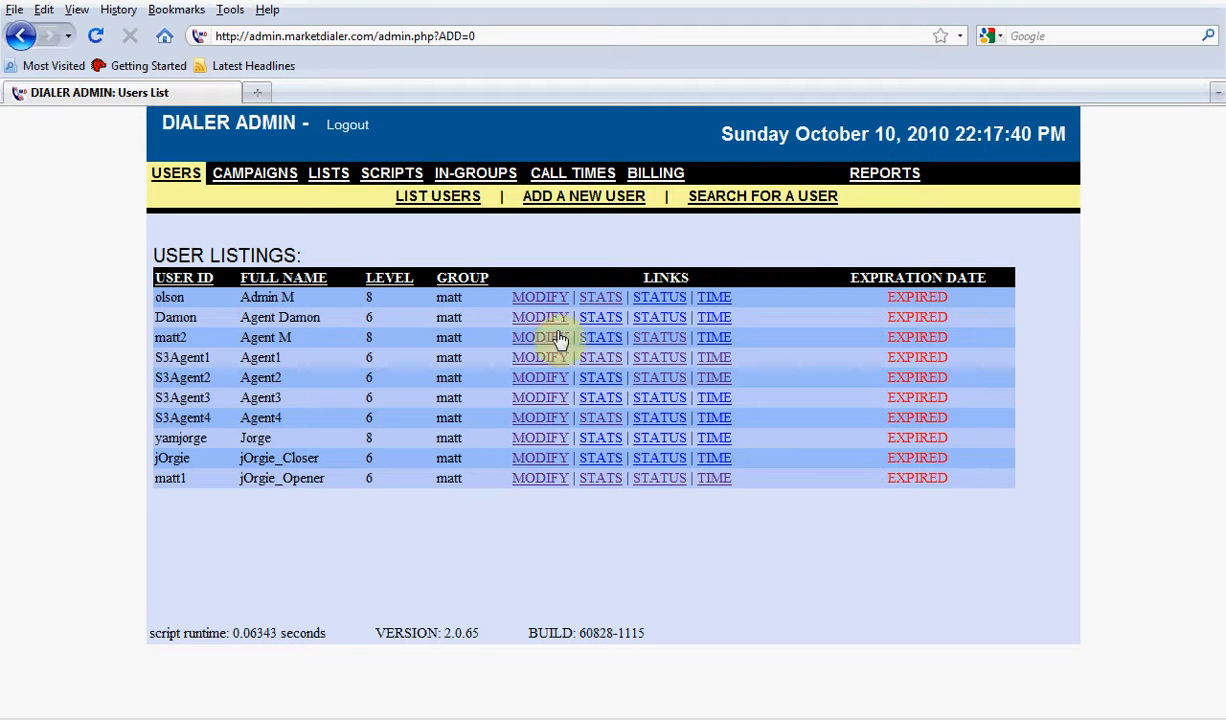
# Open the page for loading new leads under Lists and skim its full set of lead field mapping sections
pyautogui.click(329, 187)
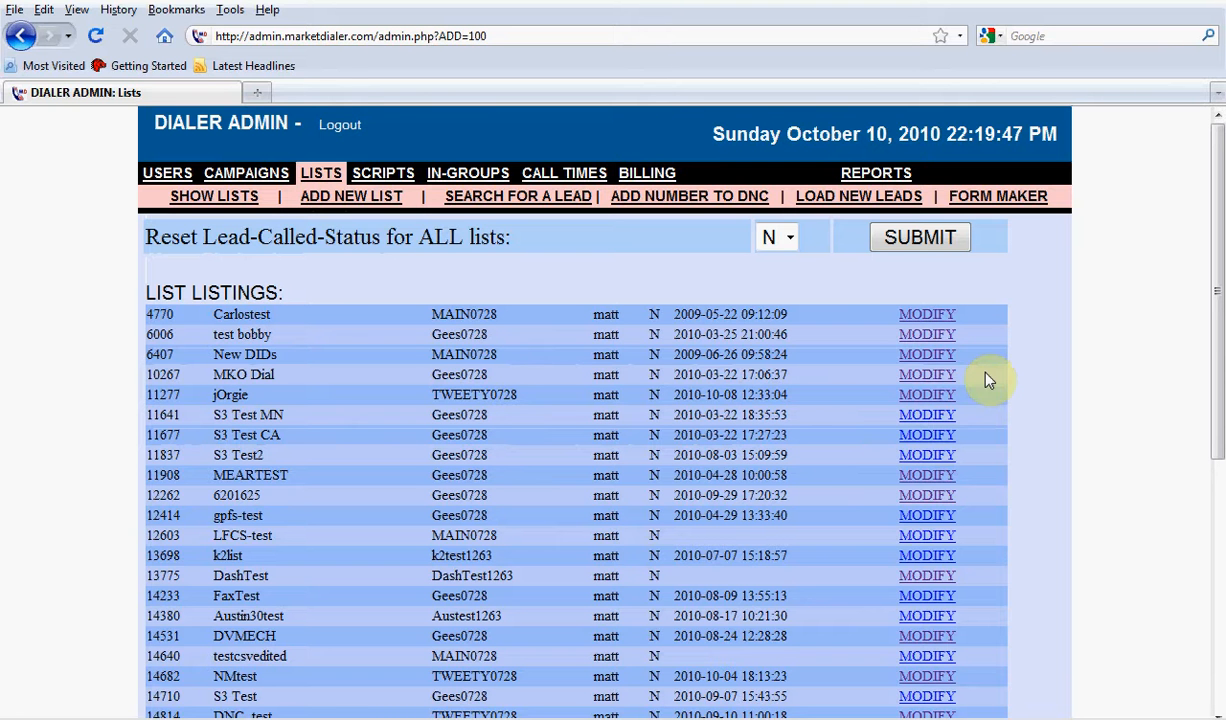
pyautogui.click(850, 195)
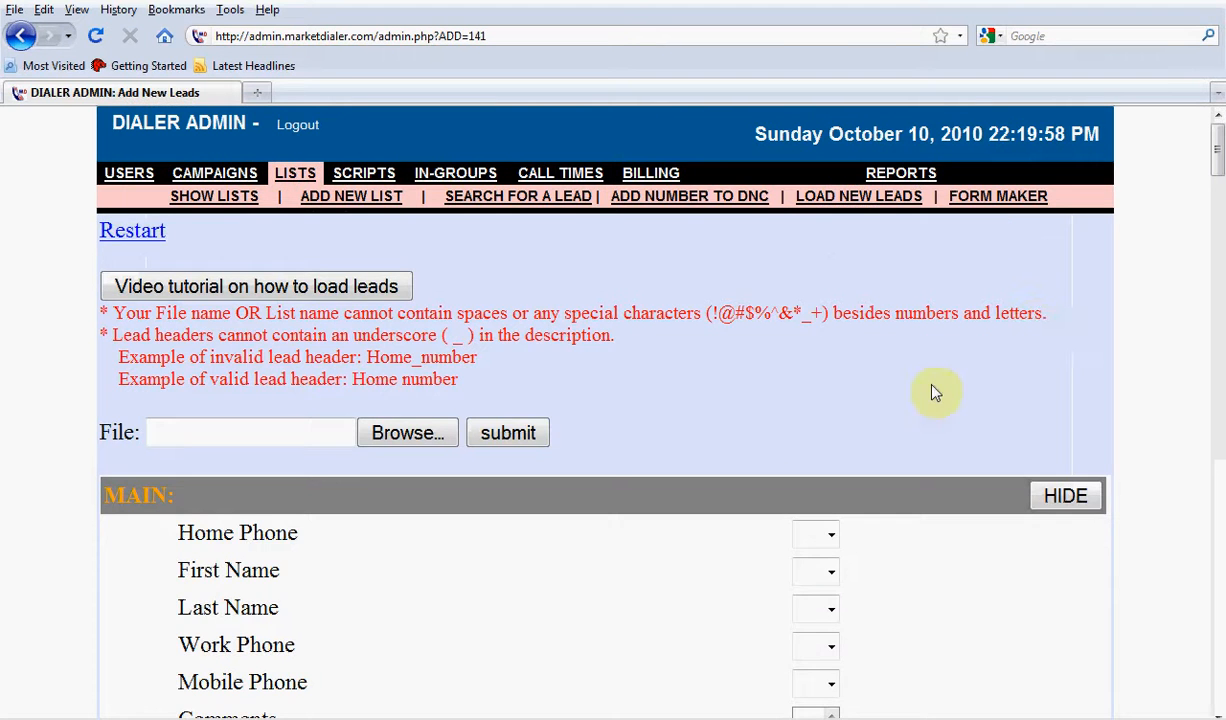
pyautogui.scroll(-5, 860, 420)
pyautogui.scroll(-5, 828, 452)
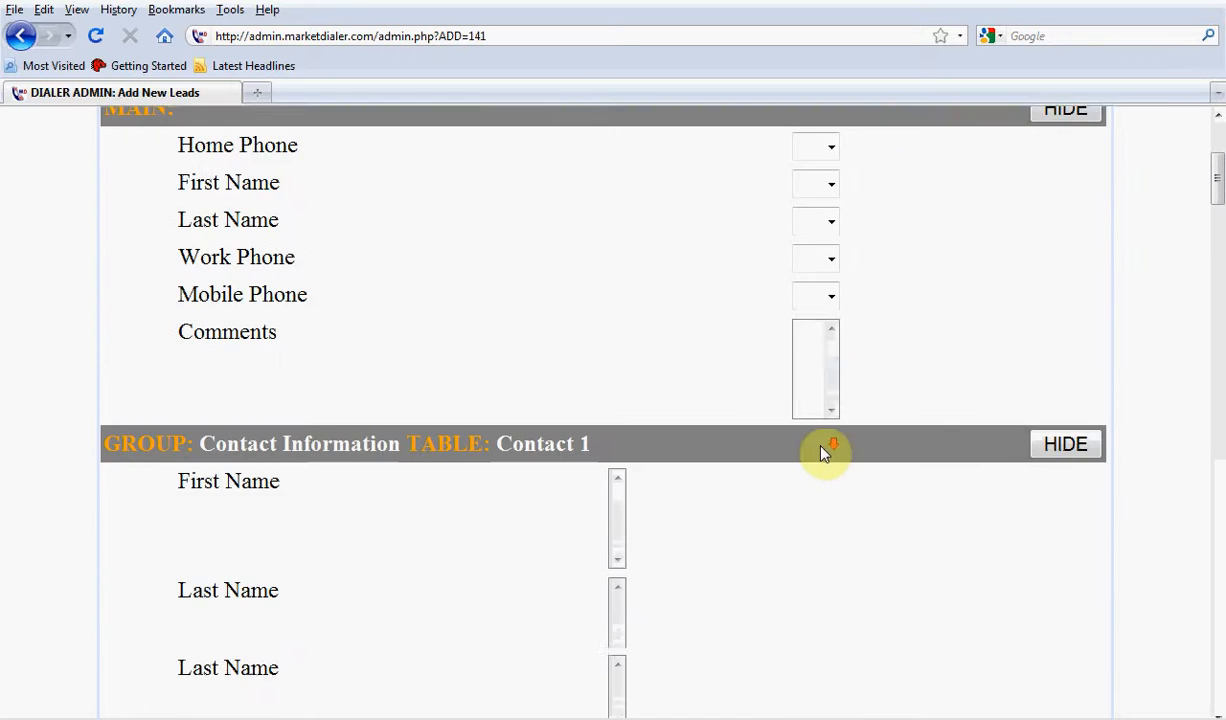
pyautogui.scroll(-15, 820, 453)
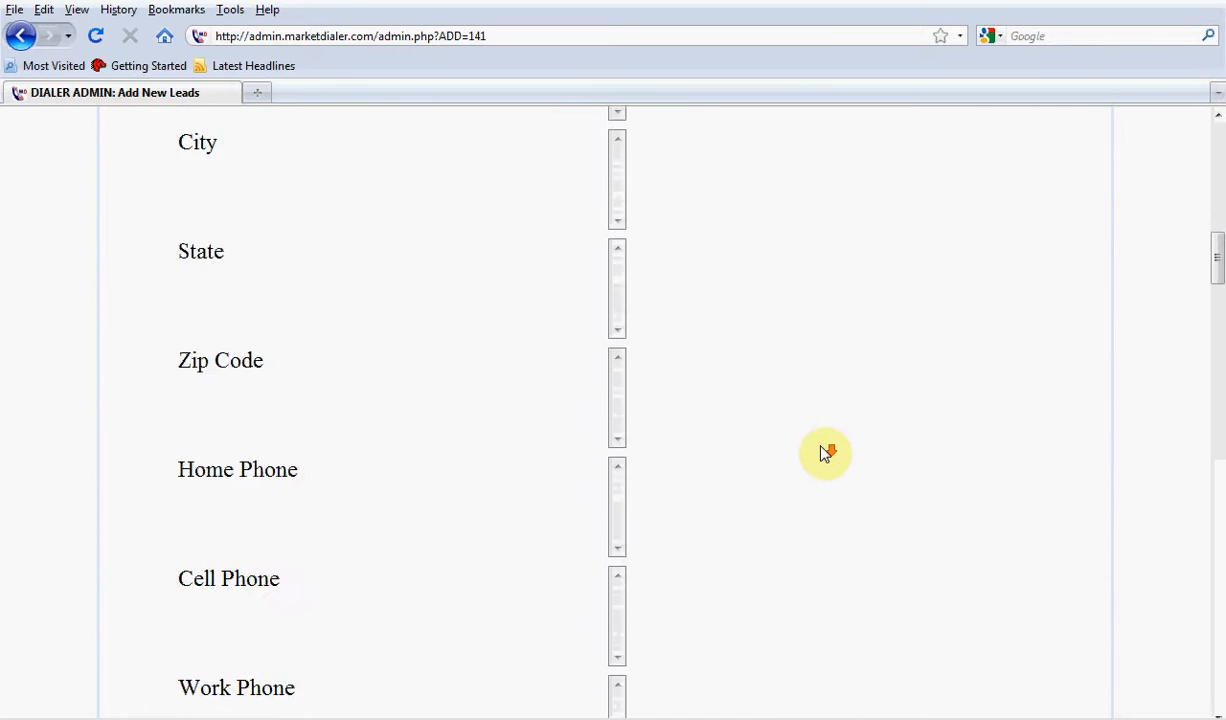
pyautogui.scroll(-15, 820, 453)
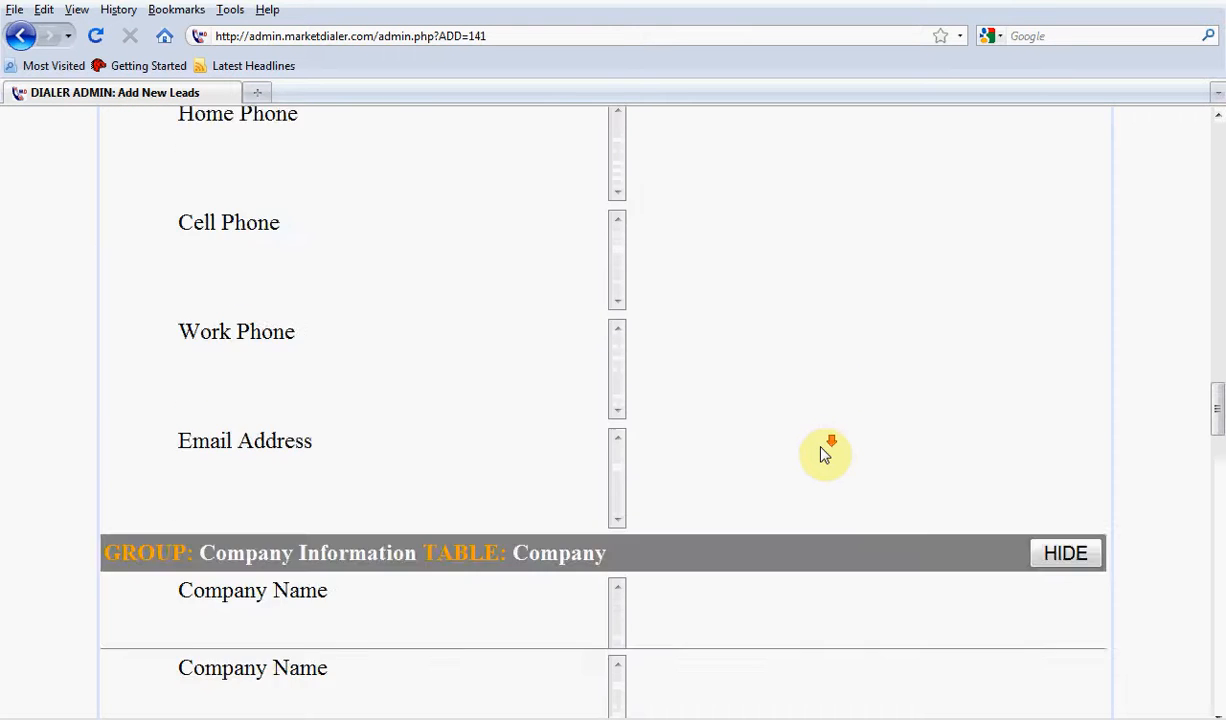
pyautogui.scroll(-10, 822, 455)
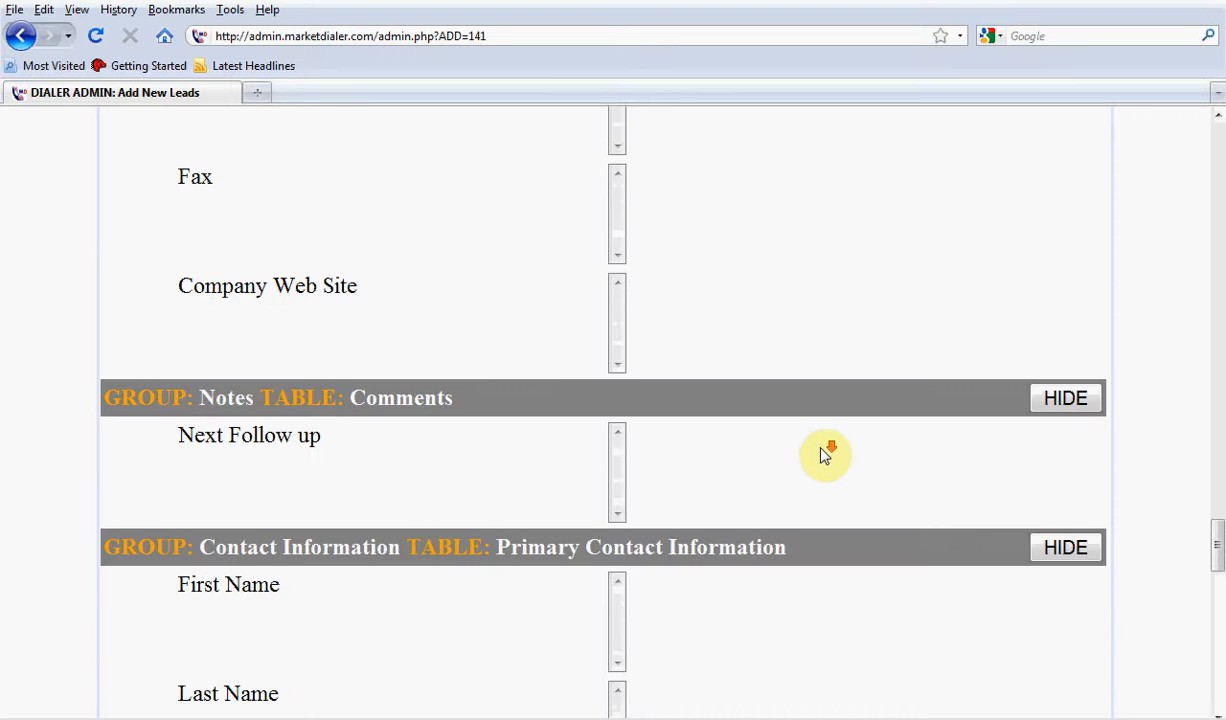
pyautogui.scroll(-9, 822, 455)
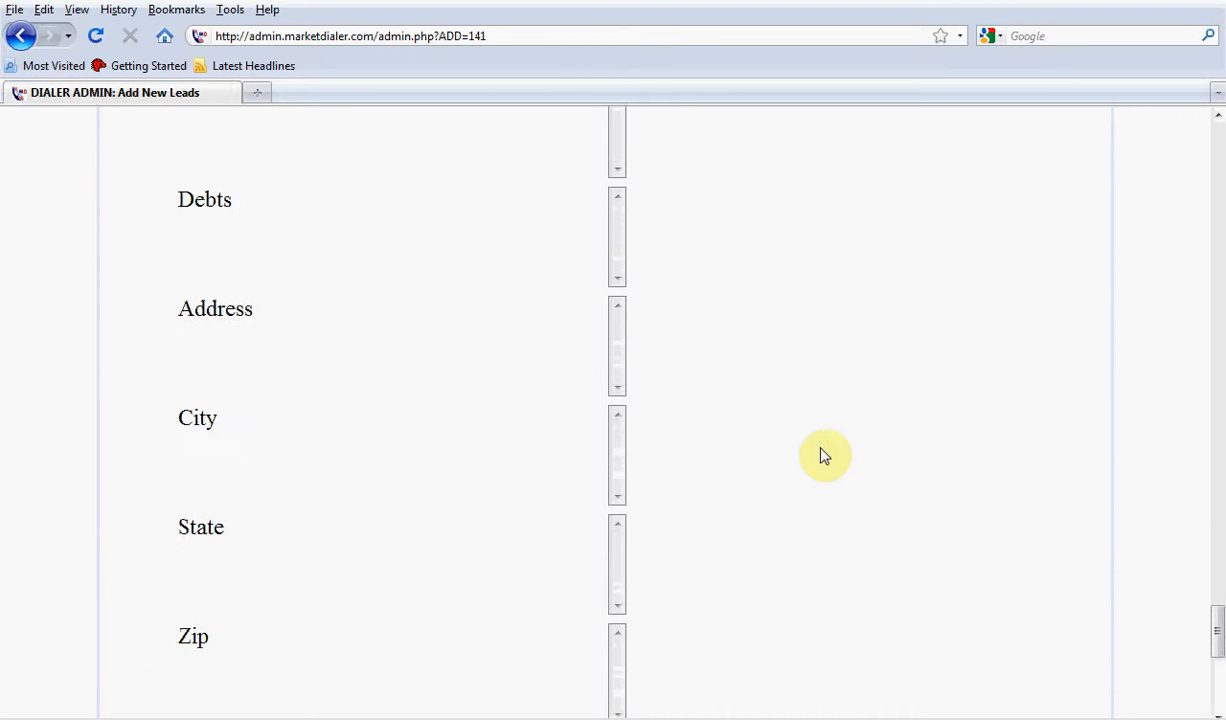
pyautogui.scroll(11, 822, 455)
pyautogui.scroll(15, 822, 455)
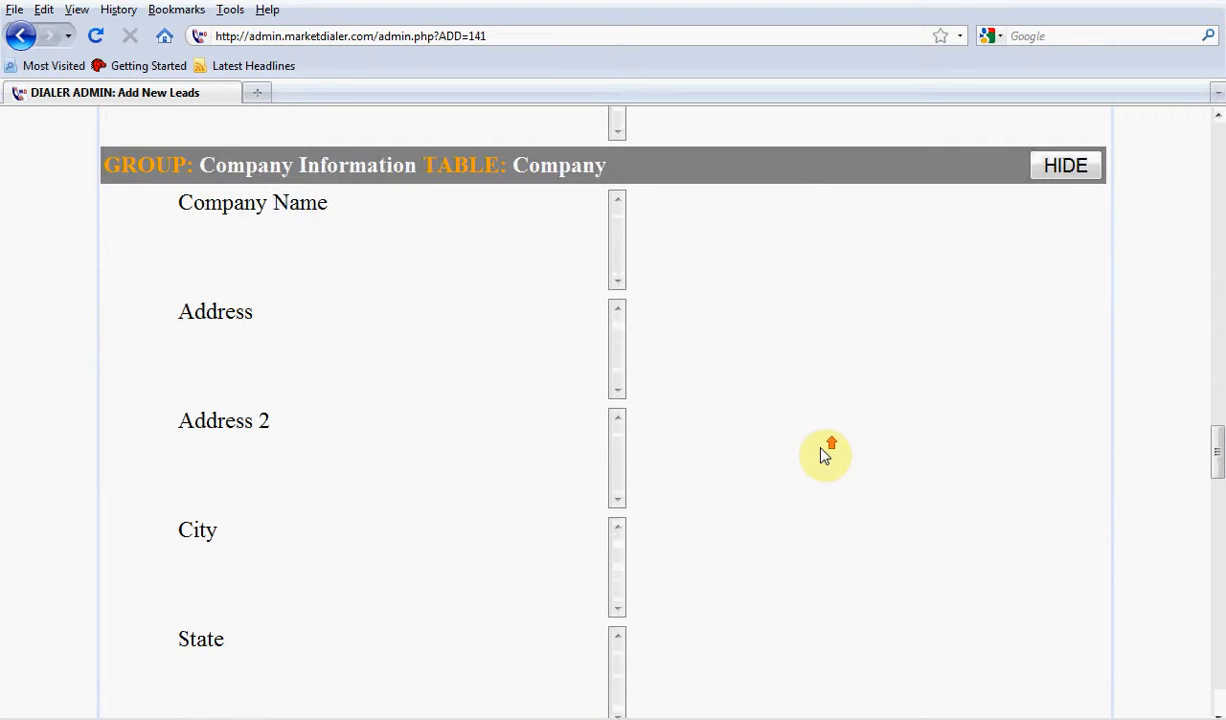
pyautogui.scroll(15, 822, 455)
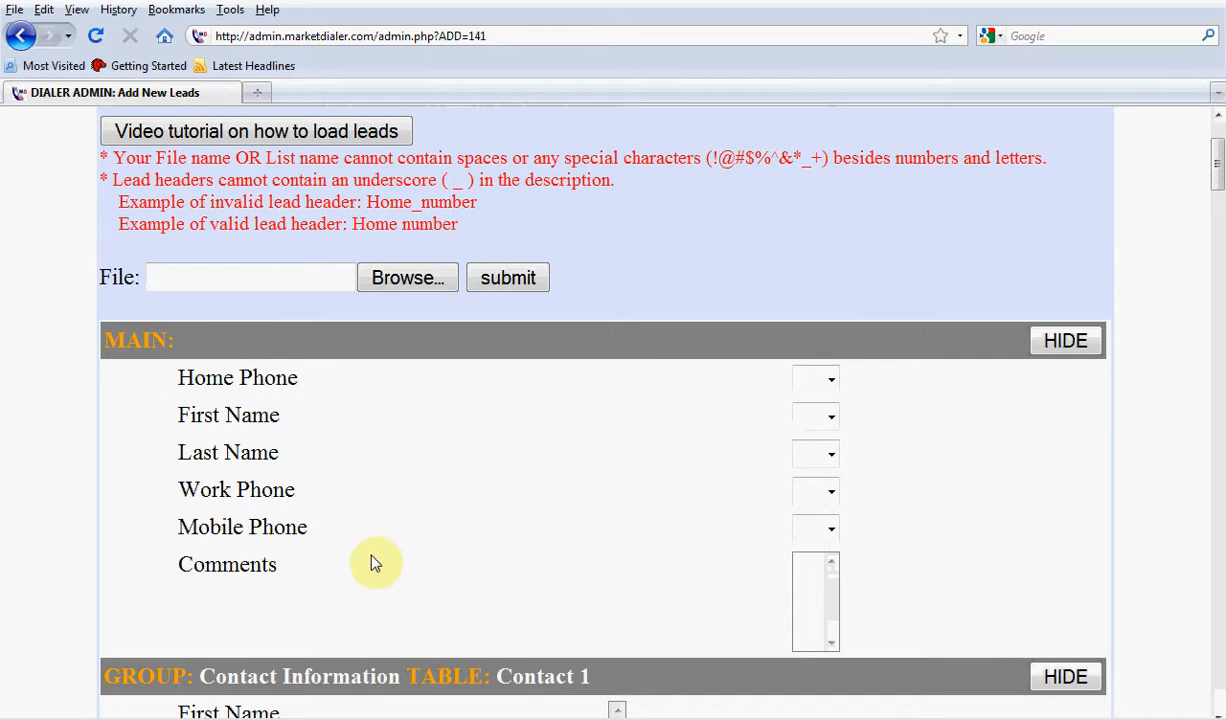
# Examine the lead field groups one by one, from Contact 1 and Contact 2 through Company, Comments, Primary Contact Information, Additional Information and Estimated Panels
pyautogui.scroll(-5, 370, 564)
pyautogui.scroll(-1, 375, 560)
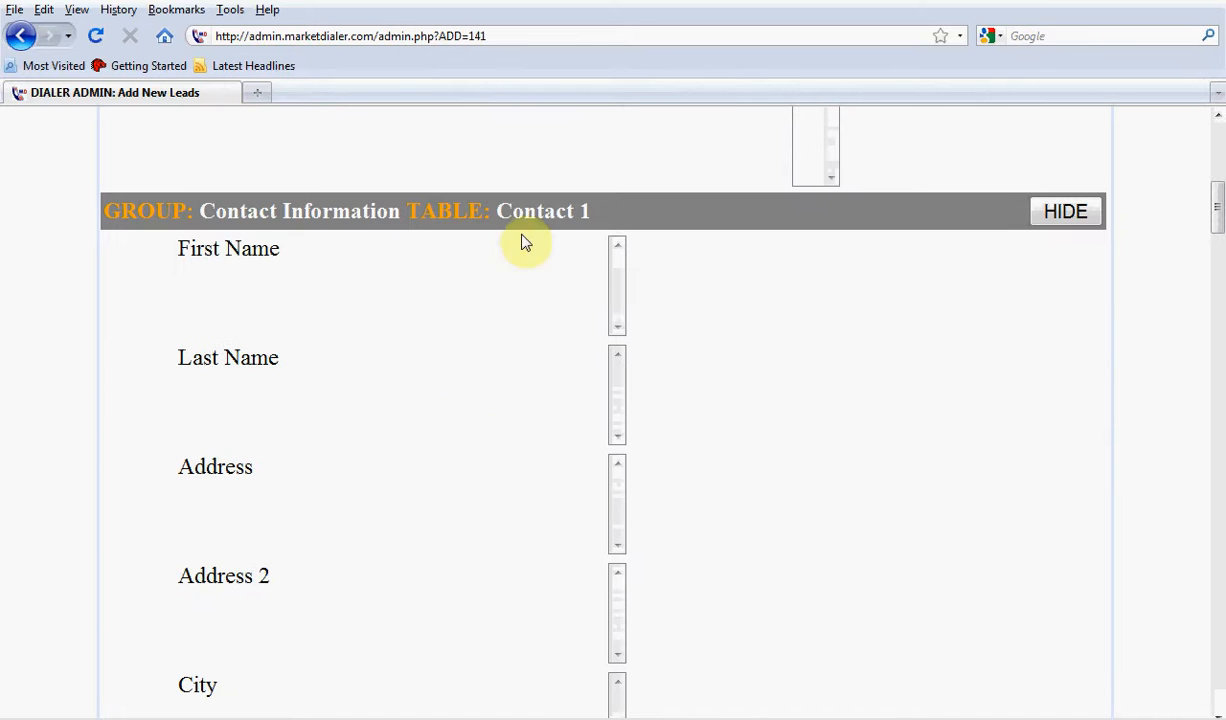
pyautogui.scroll(-16, 476, 298)
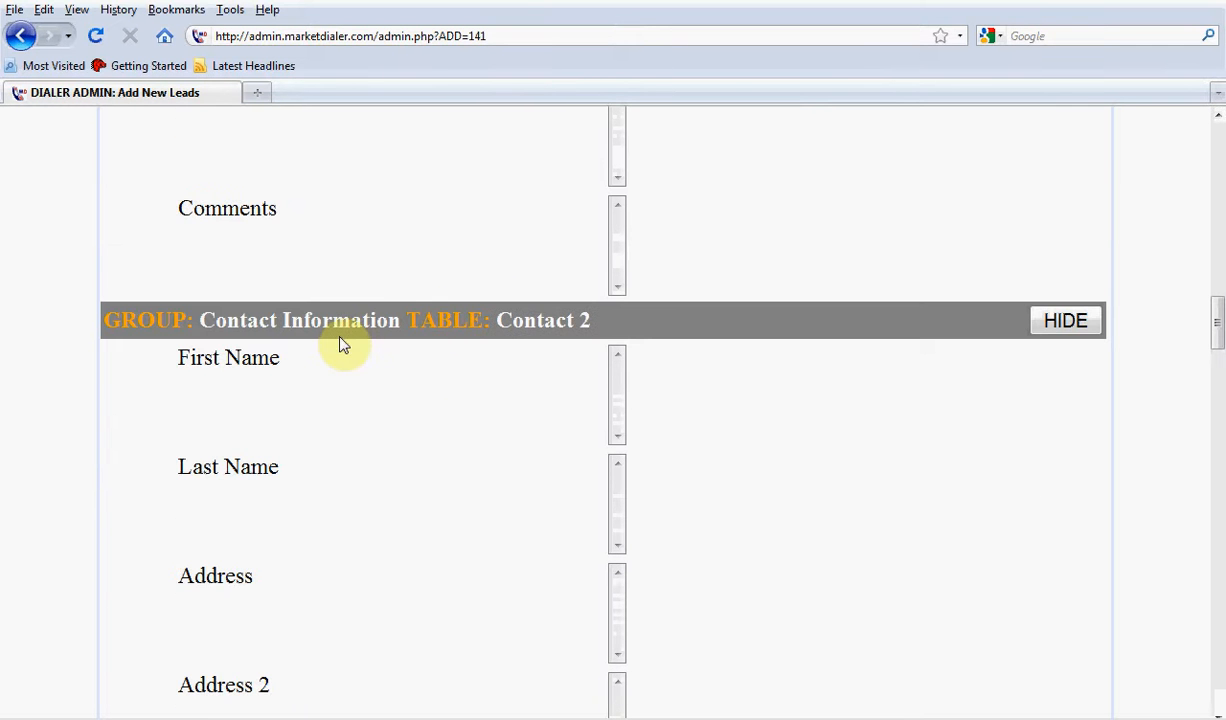
pyautogui.scroll(-16, 495, 336)
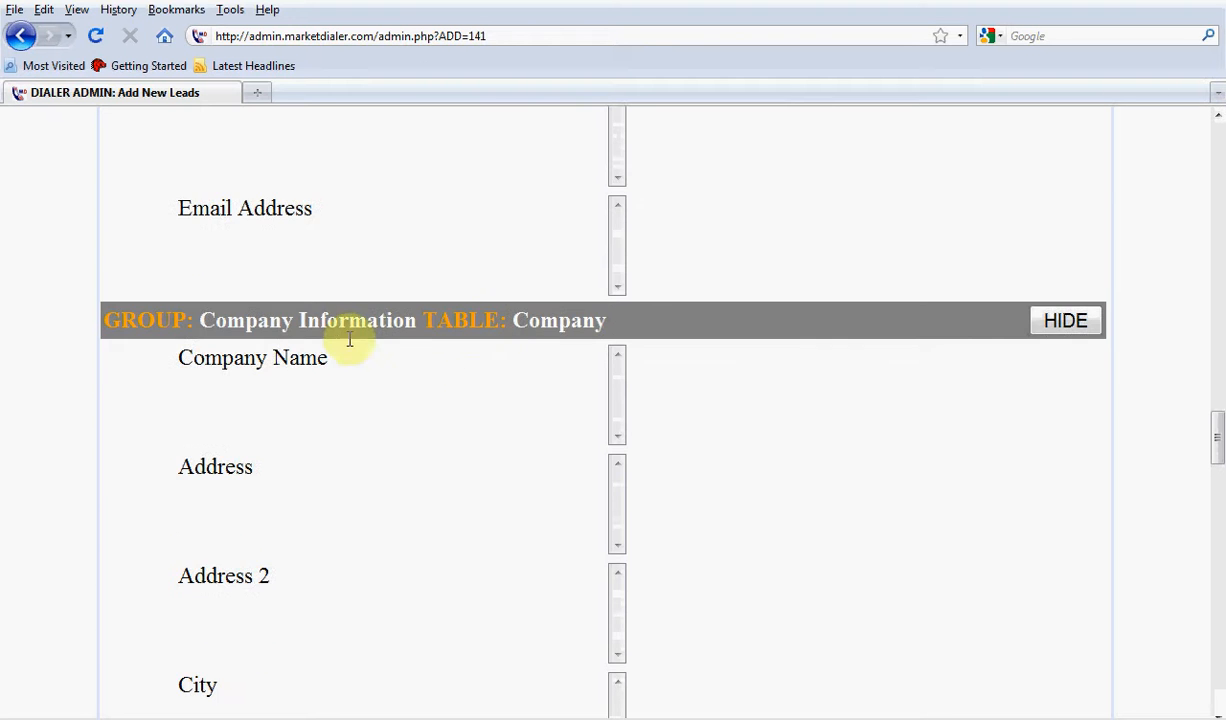
pyautogui.scroll(-15, 474, 381)
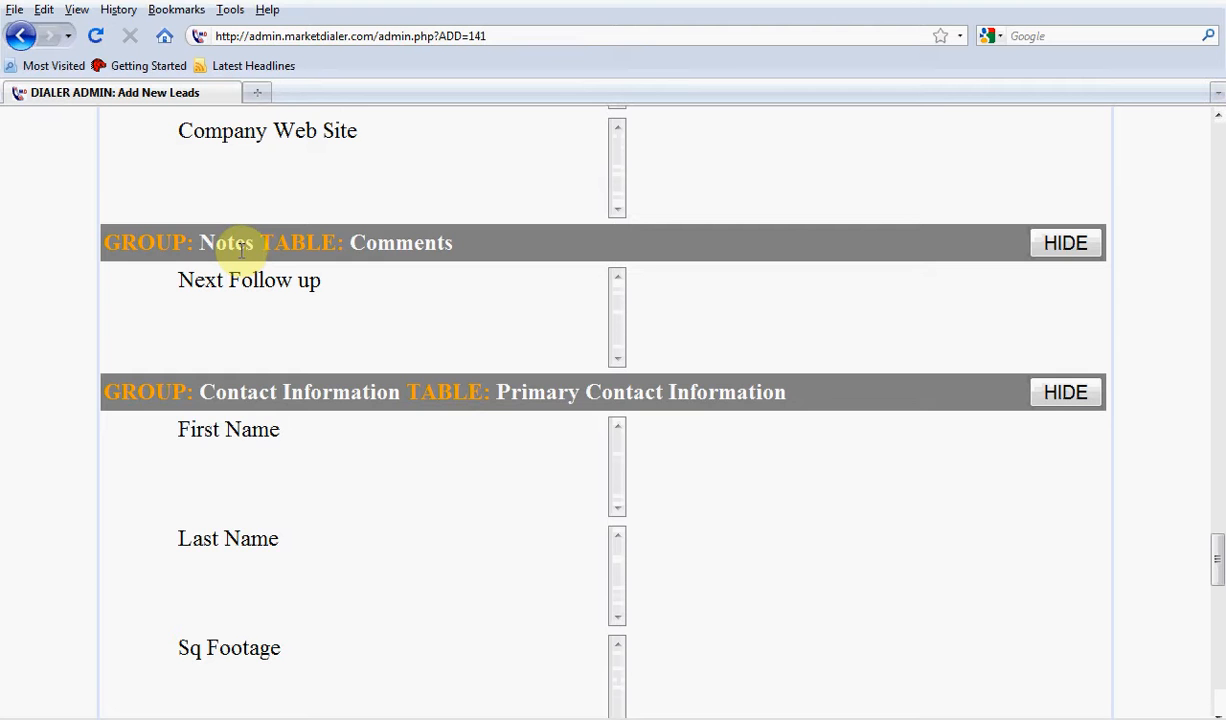
pyautogui.scroll(-2, 240, 250)
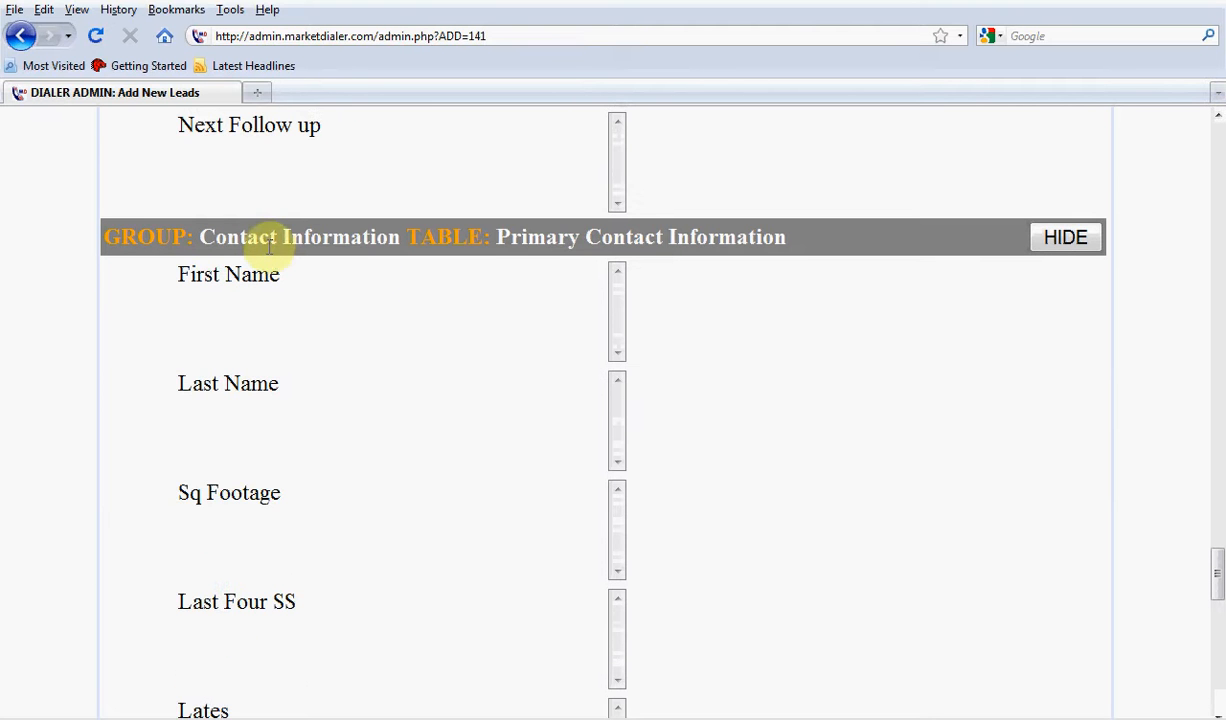
pyautogui.scroll(-10, 479, 279)
pyautogui.scroll(-4, 477, 285)
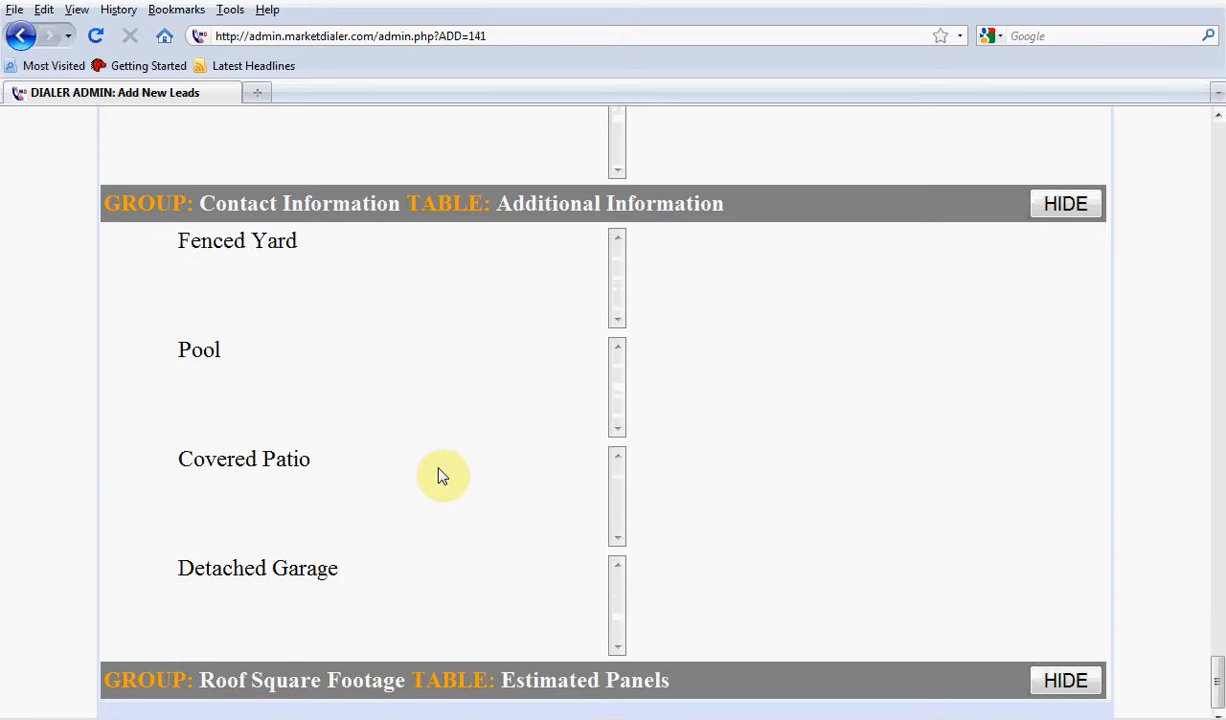
pyautogui.scroll(15, 440, 477)
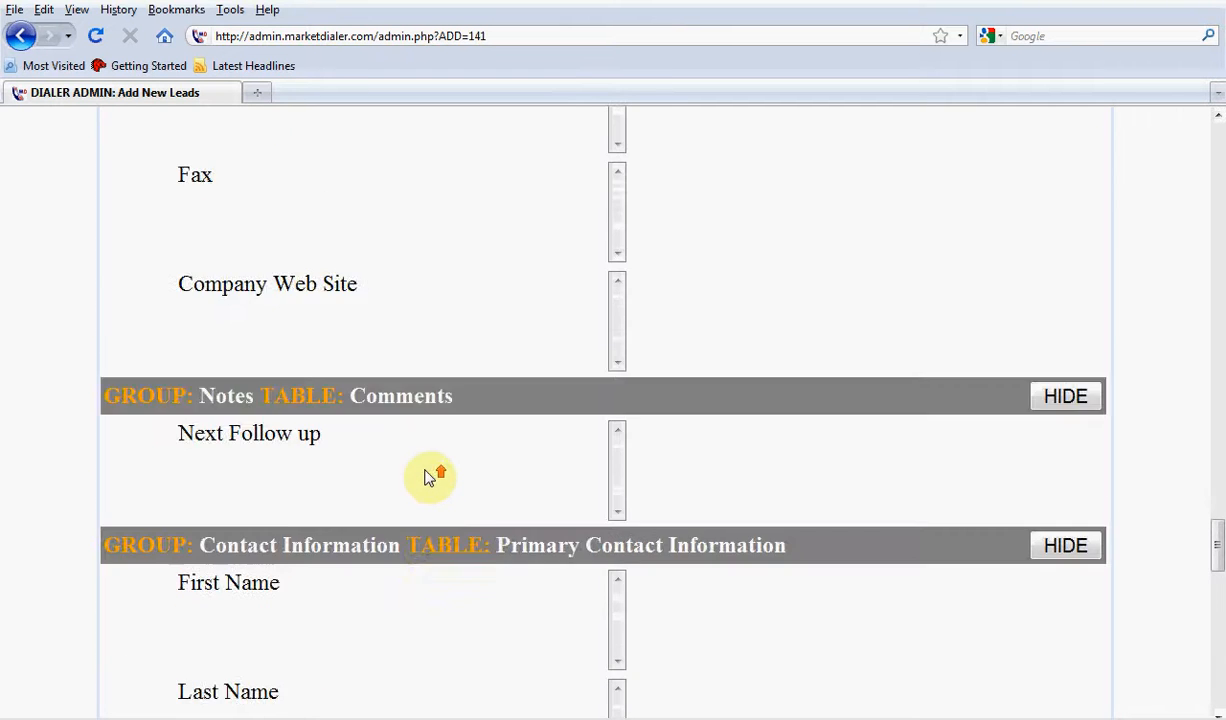
pyautogui.scroll(2, 428, 478)
pyautogui.scroll(15, 263, 195)
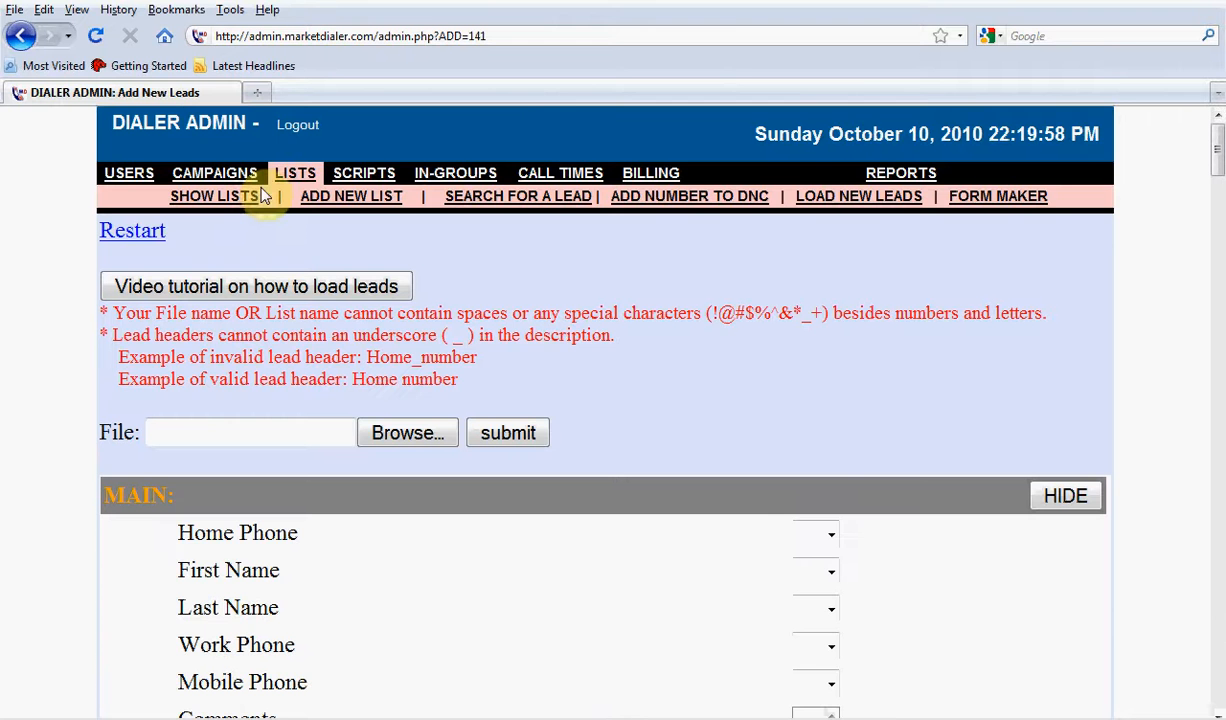
# Open the Form Maker and read the warning about updating forms during business hours
pyautogui.click(1017, 200)
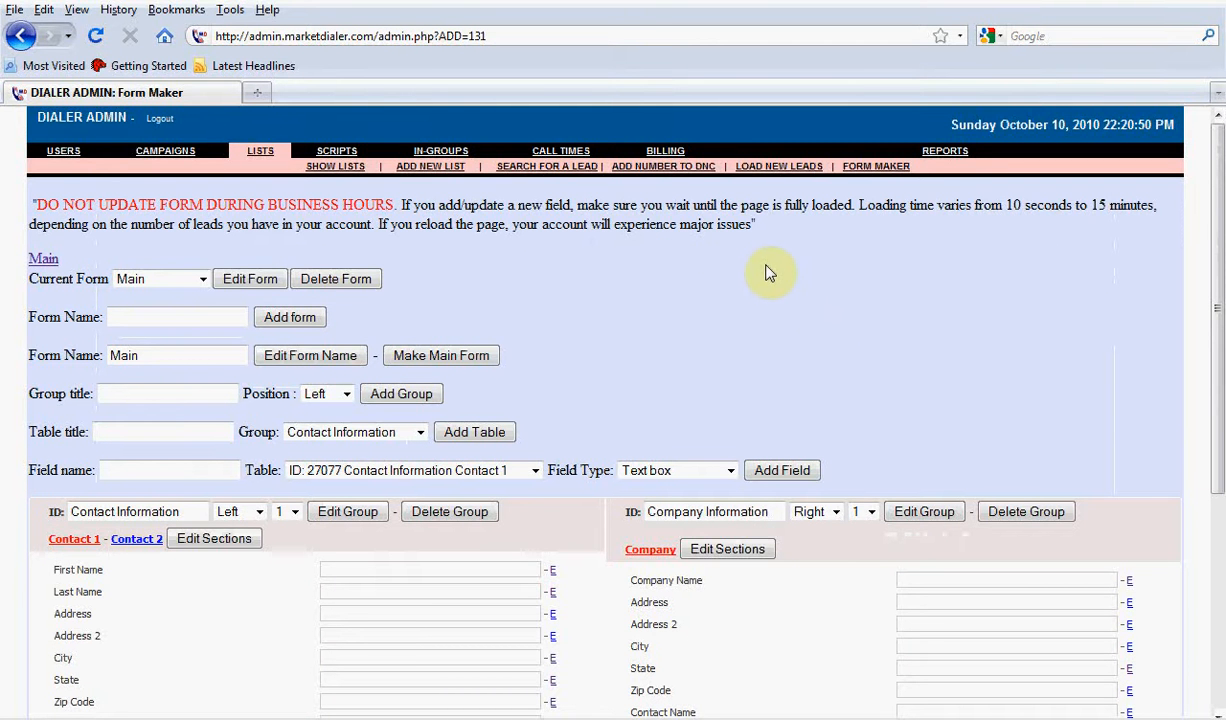
pyautogui.moveTo(757, 232); pyautogui.dragTo(22, 195)
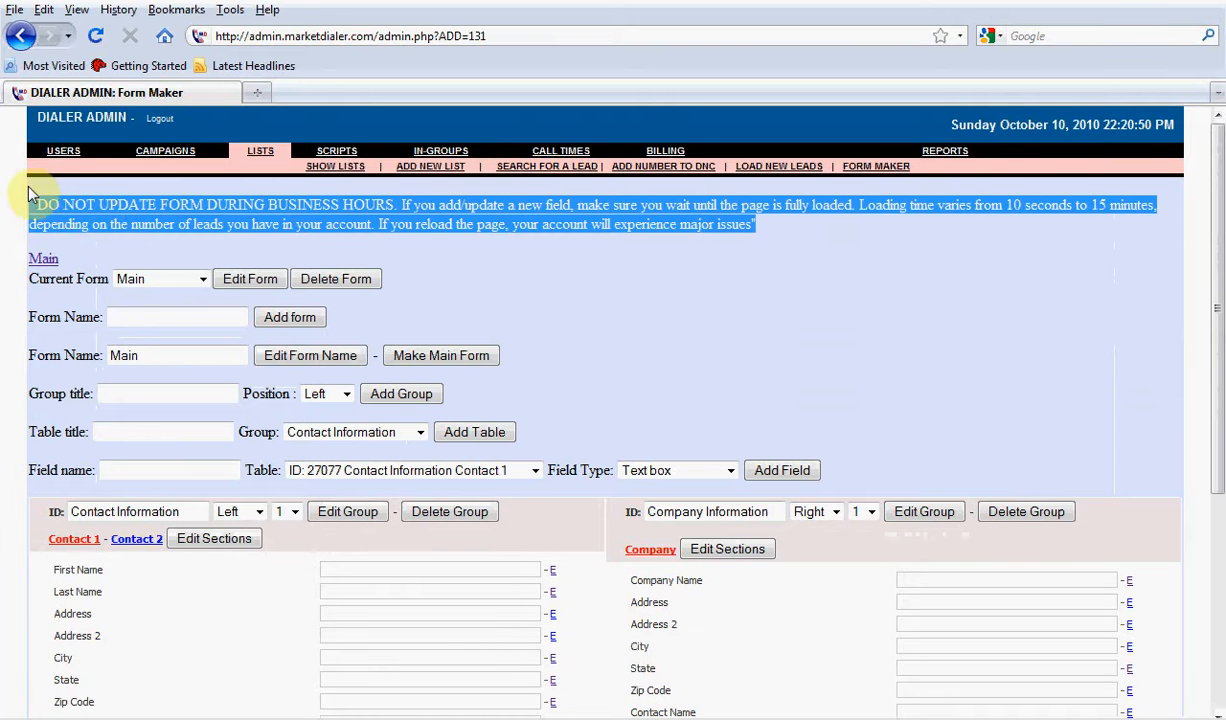
pyautogui.click(549, 291)
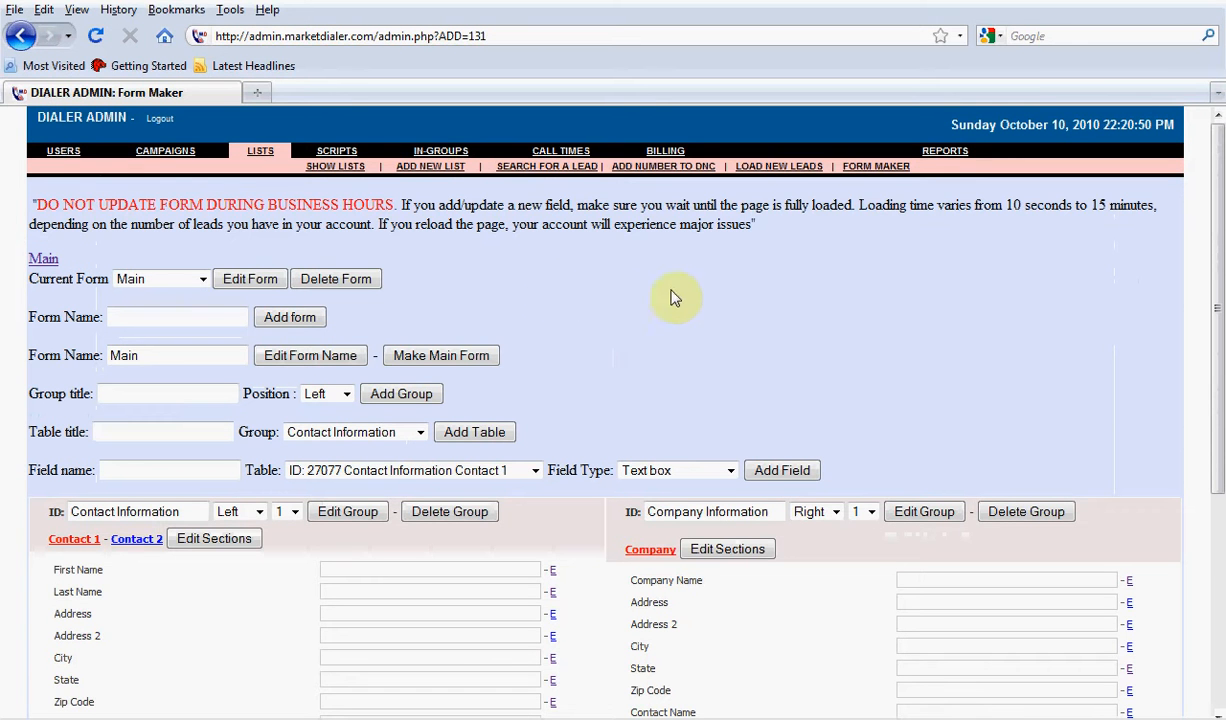
# Check the list of existing forms, open the Main view and review the form's groups and fields
pyautogui.click(175, 282)
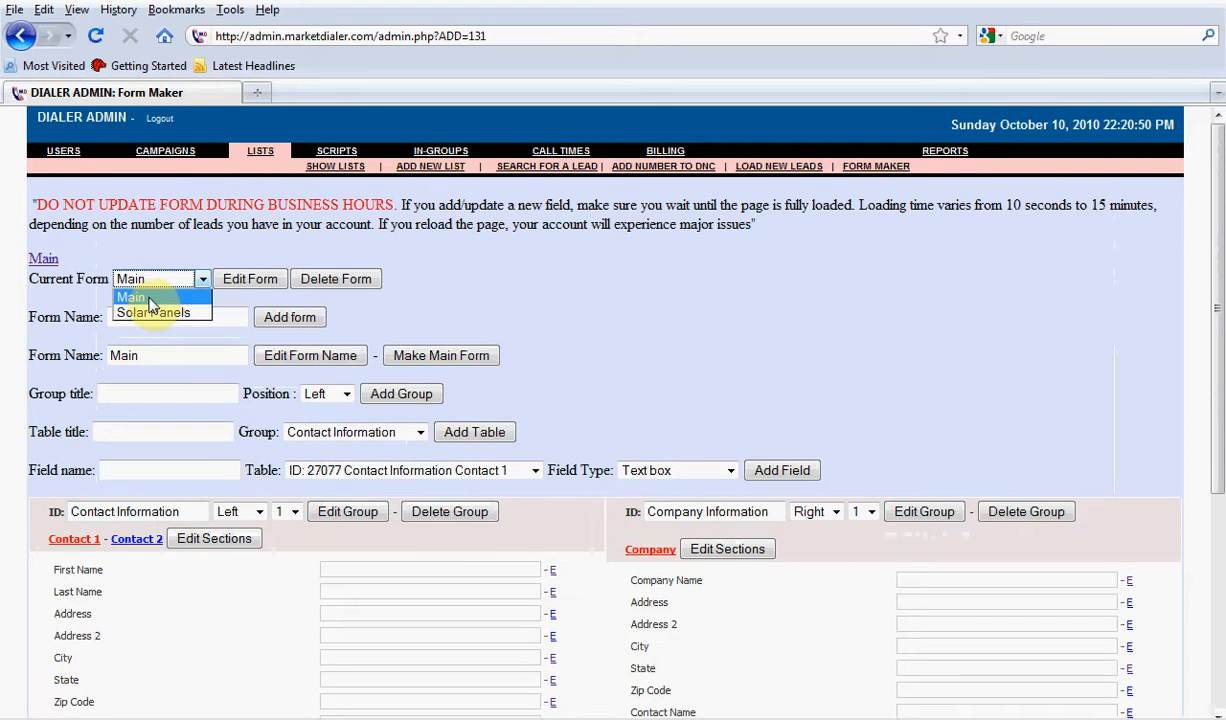
pyautogui.click(47, 260)
pyautogui.click(49, 260)
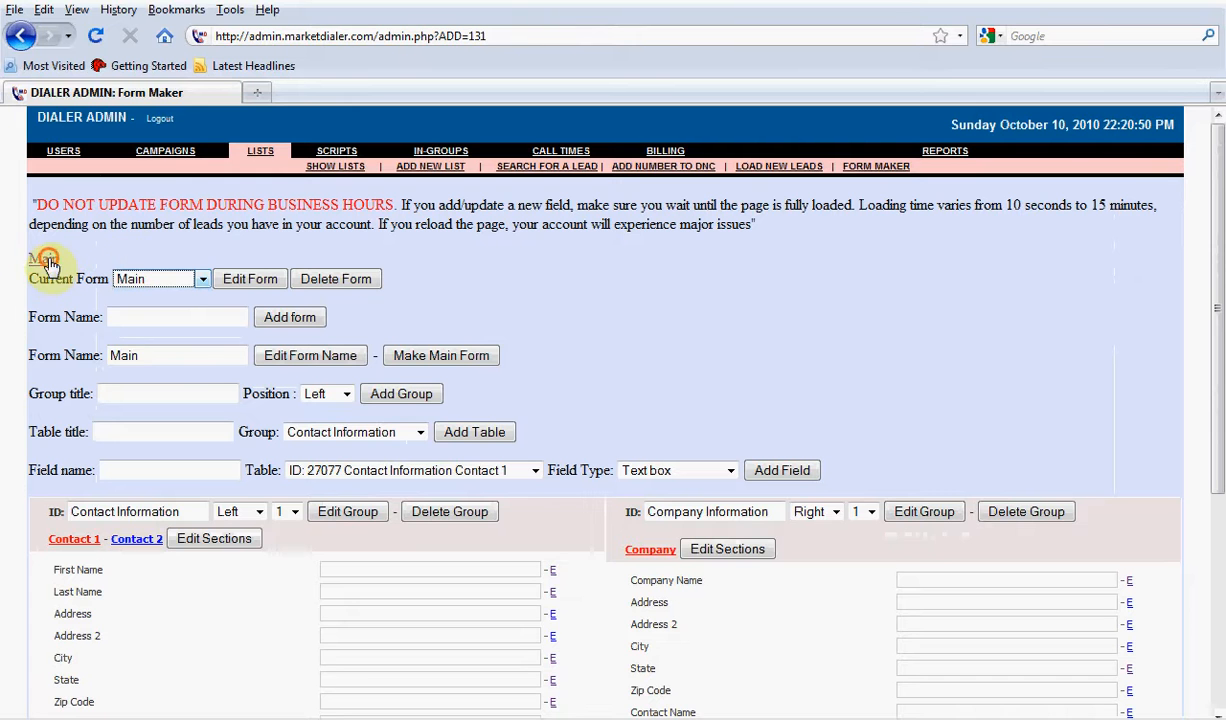
pyautogui.scroll(-5, 596, 355)
pyautogui.scroll(5, 596, 355)
pyautogui.scroll(-5, 595, 355)
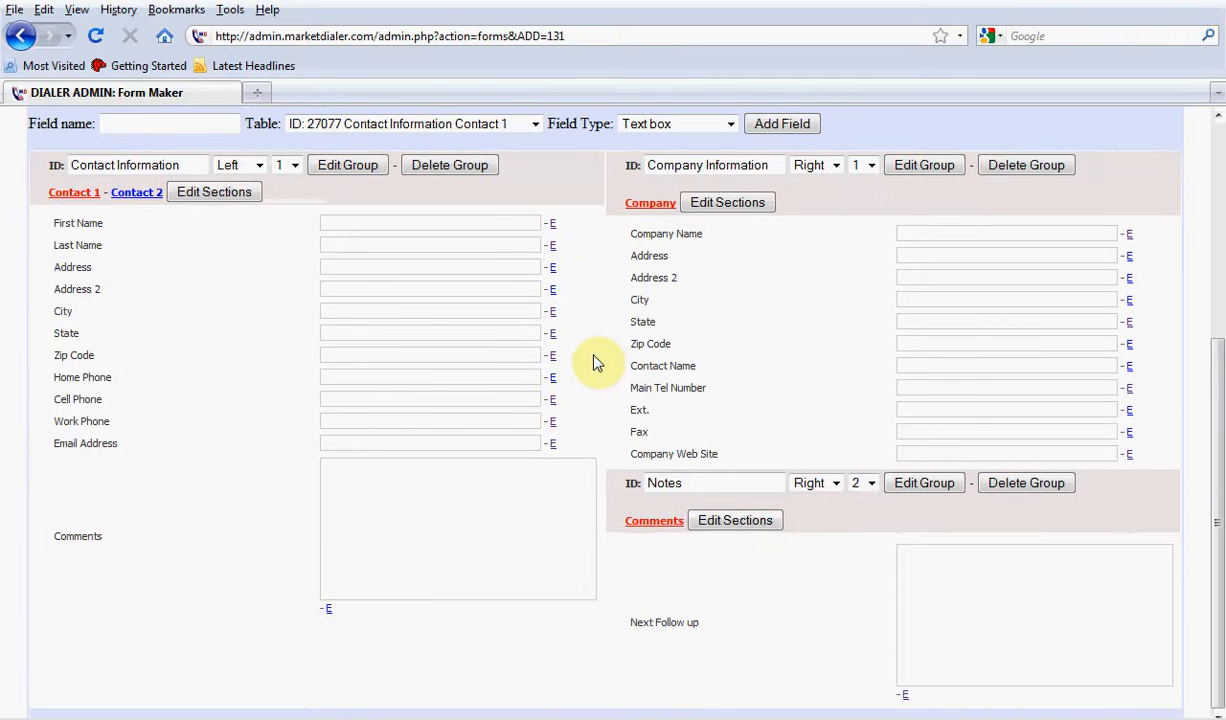
# Compare the Contact 1 and Contact 2 tables in the Contact Information group and review the Company and Notes groups
pyautogui.click(136, 193)
pyautogui.click(86, 193)
pyautogui.click(150, 193)
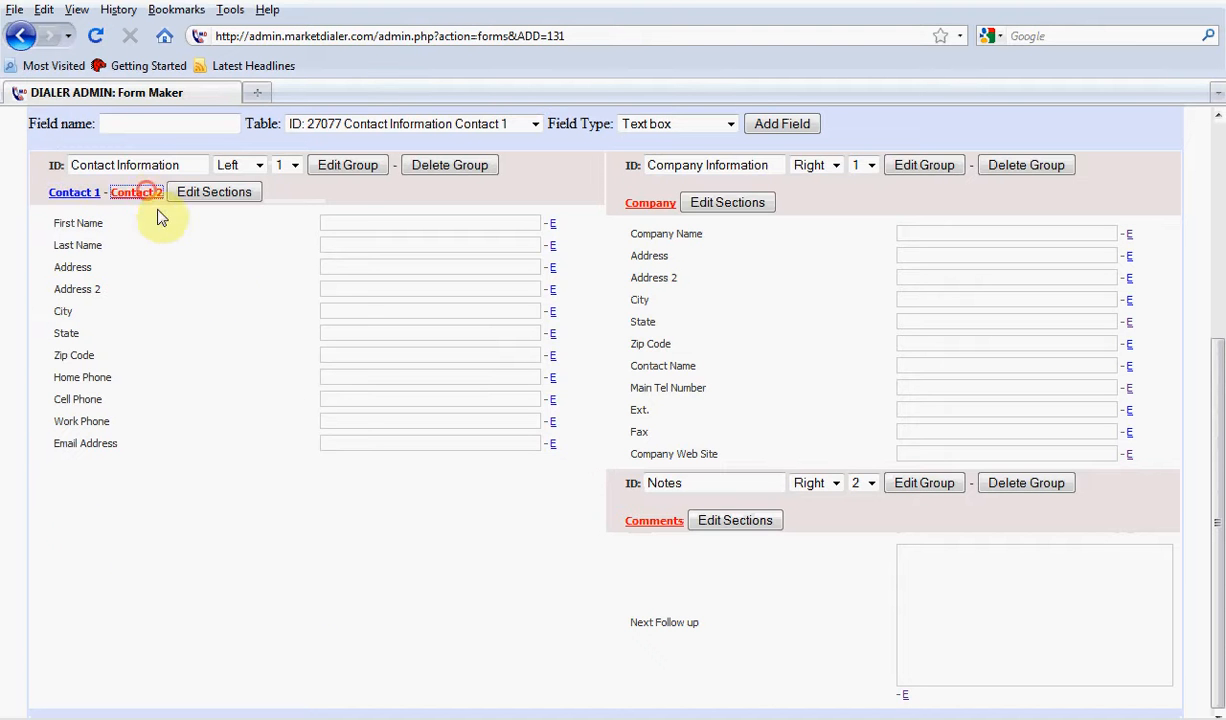
pyautogui.scroll(2, 225, 375)
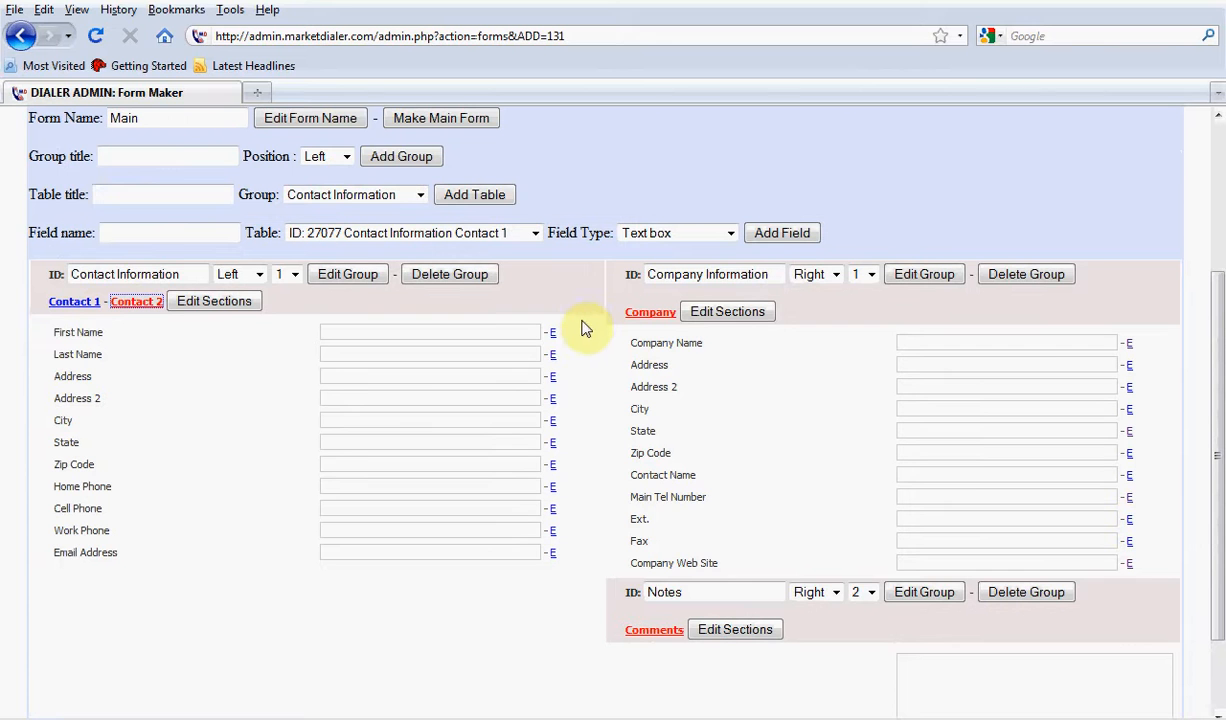
pyautogui.scroll(-2, 704, 386)
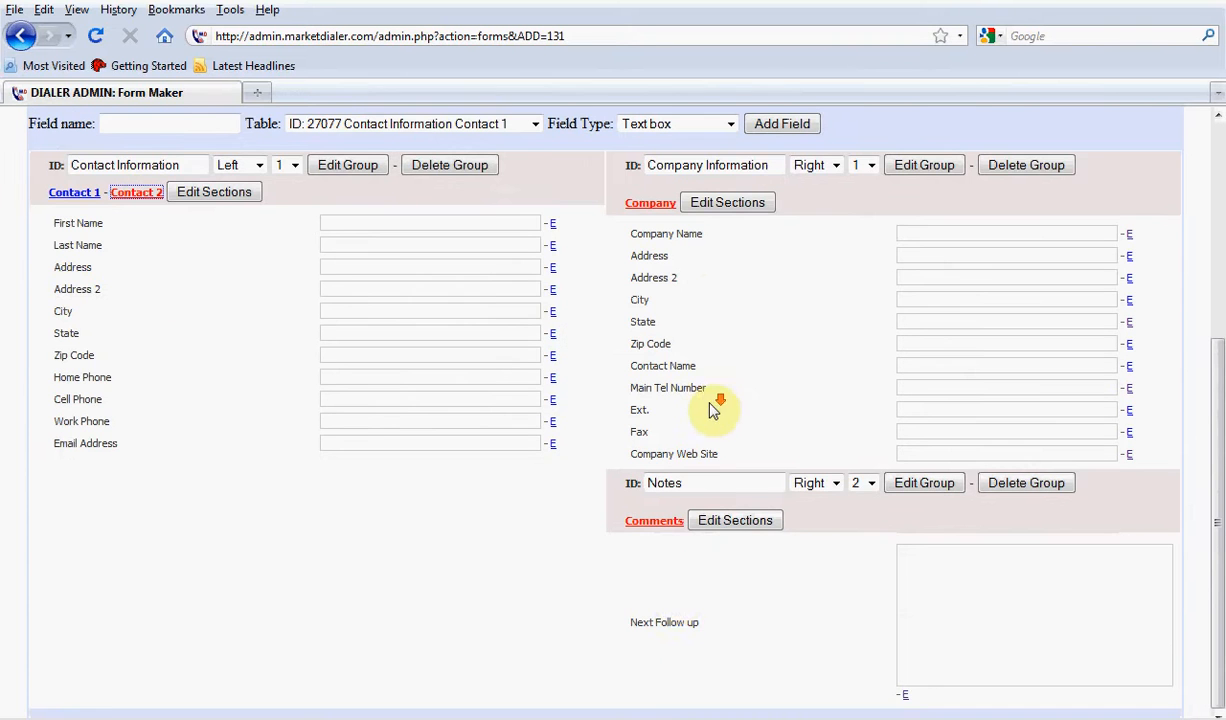
pyautogui.scroll(6, 672, 598)
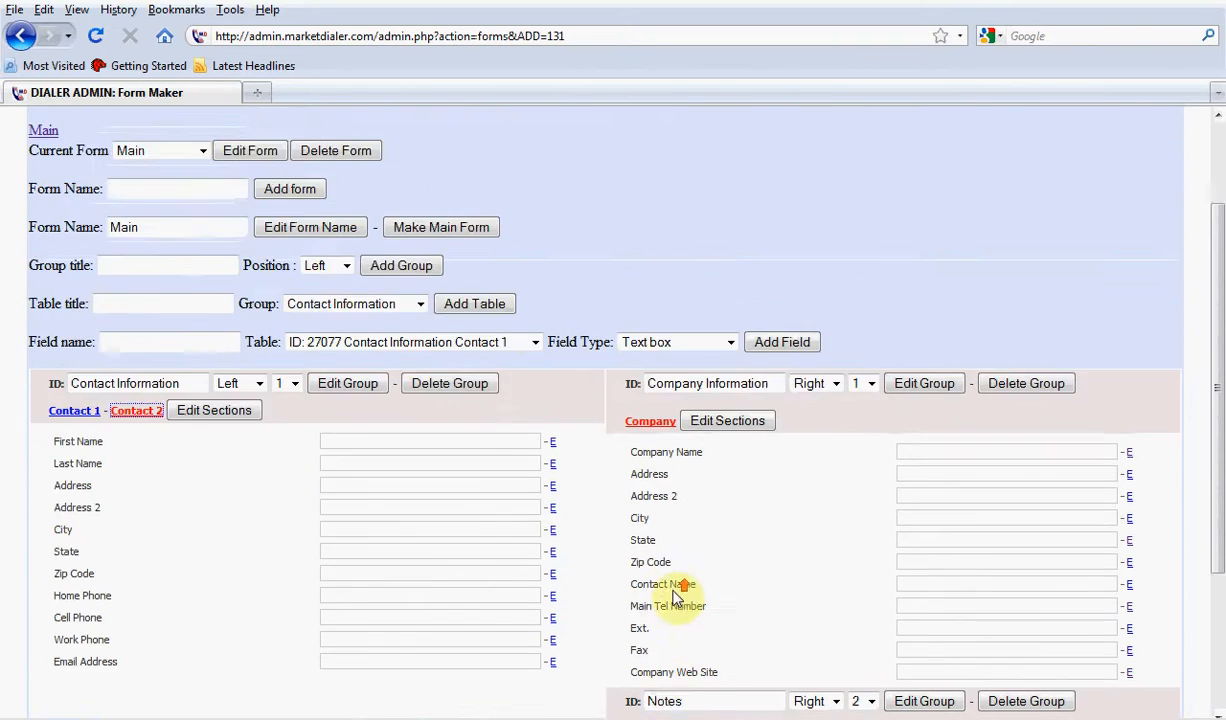
# Load the Solar Panels form for editing and bring its groups and fields into view
pyautogui.click(168, 260)
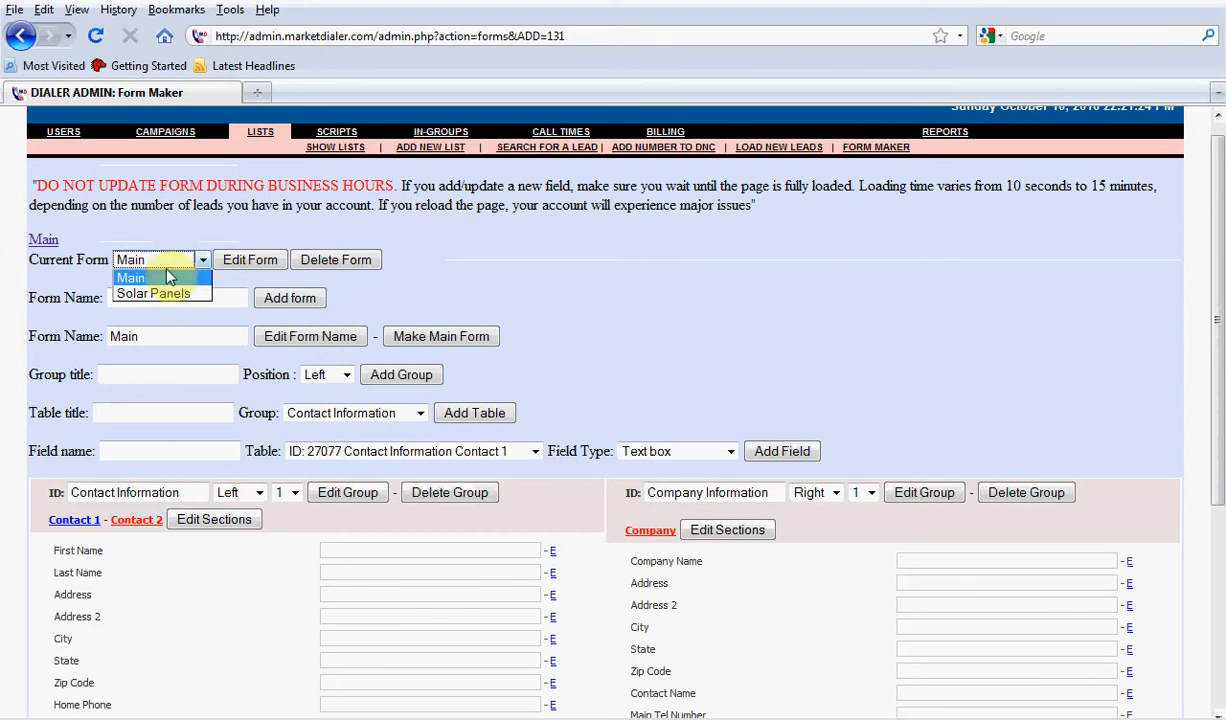
pyautogui.click(168, 288)
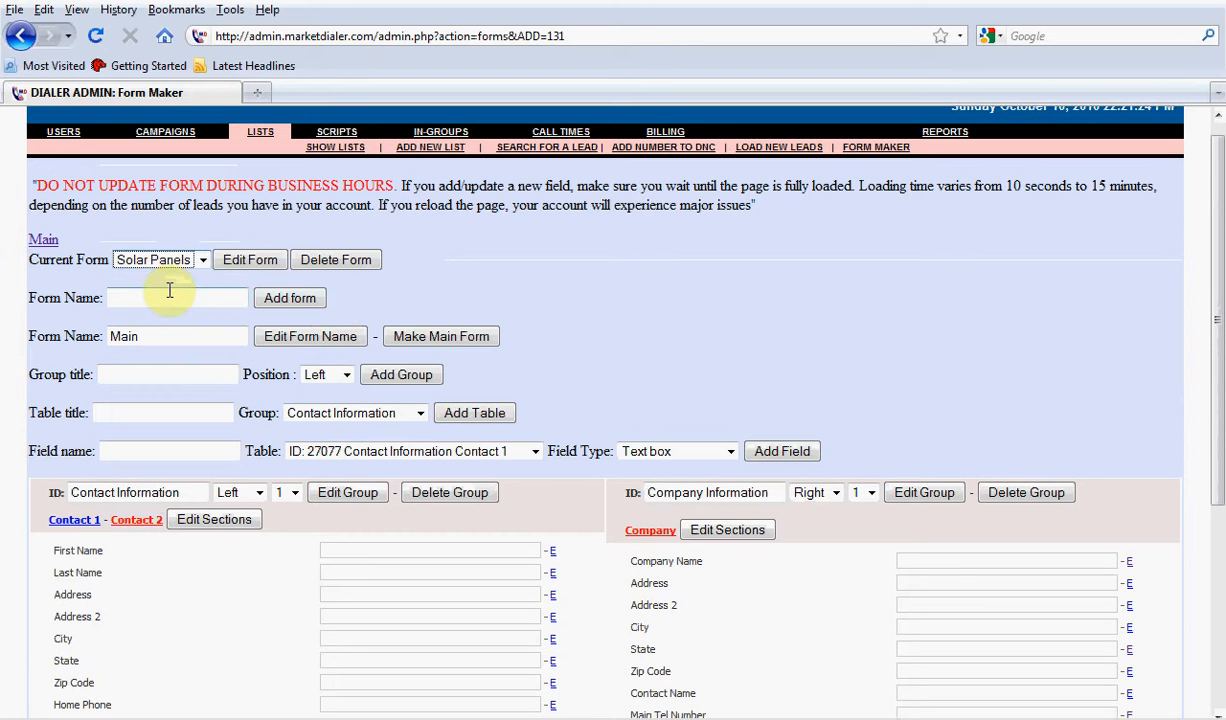
pyautogui.click(245, 260)
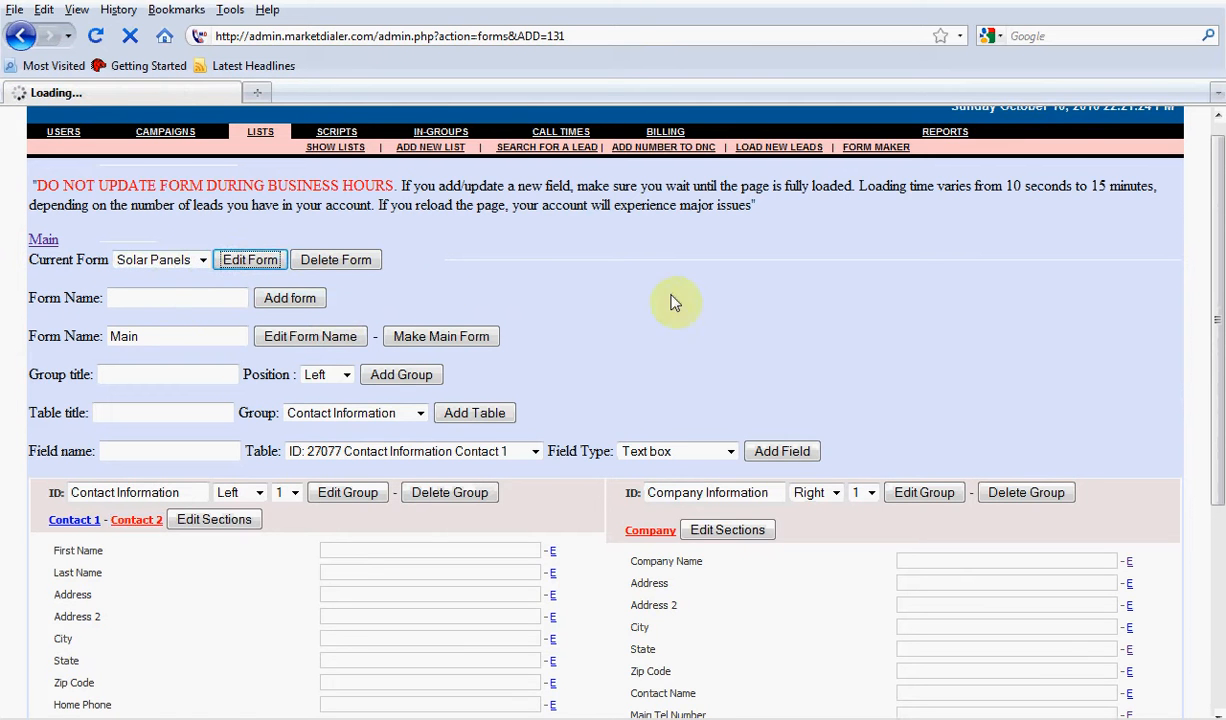
pyautogui.scroll(-1, 725, 328)
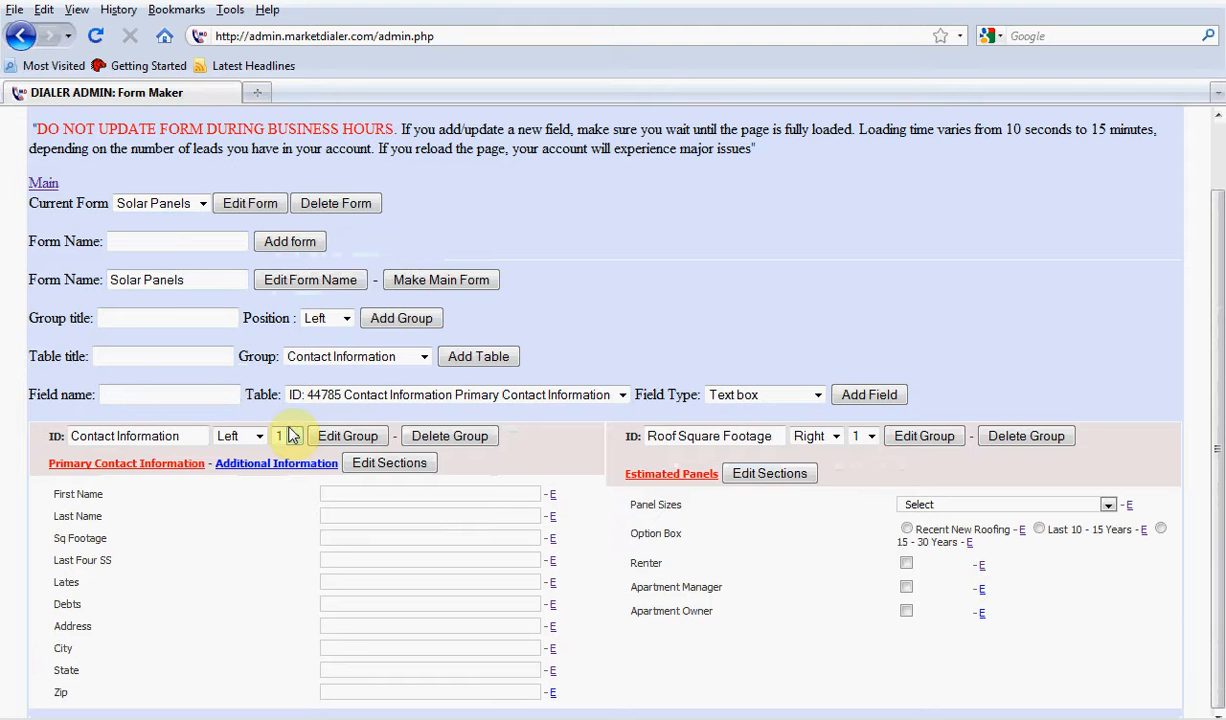
# Inspect the searchable option of the First Name field in Primary Contact Information and open the lead search form
pyautogui.click(552, 495)
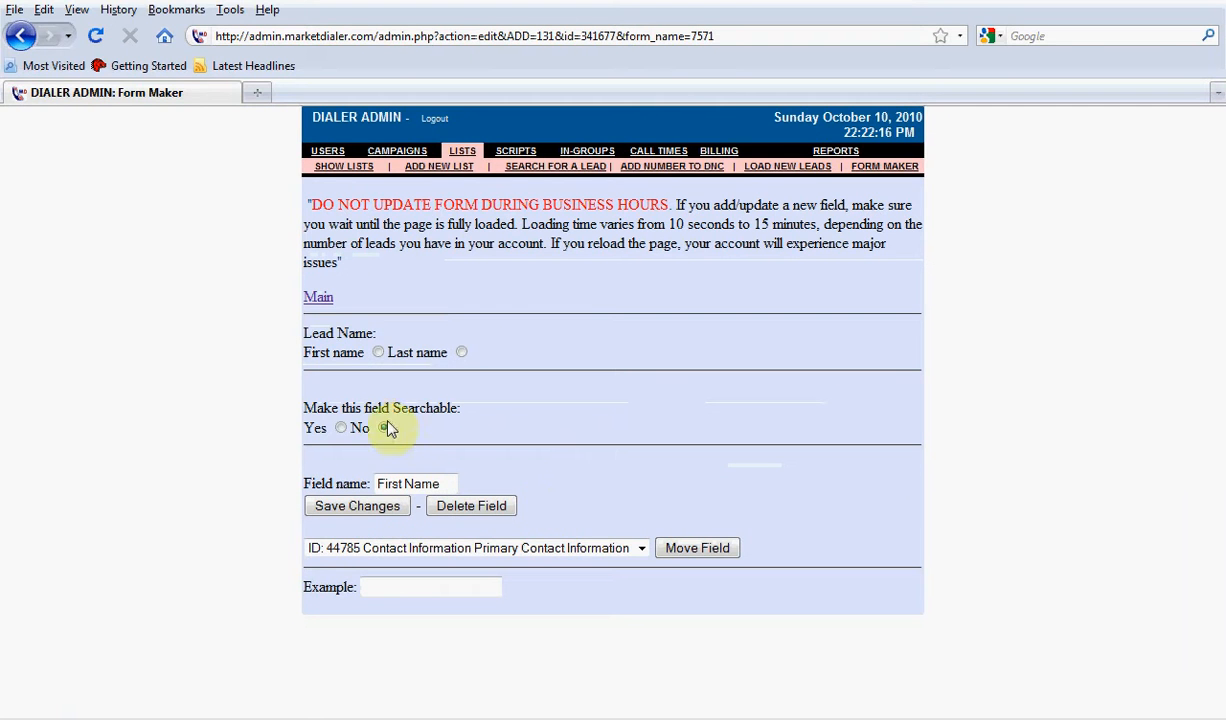
pyautogui.moveTo(462, 416); pyautogui.dragTo(252, 410)
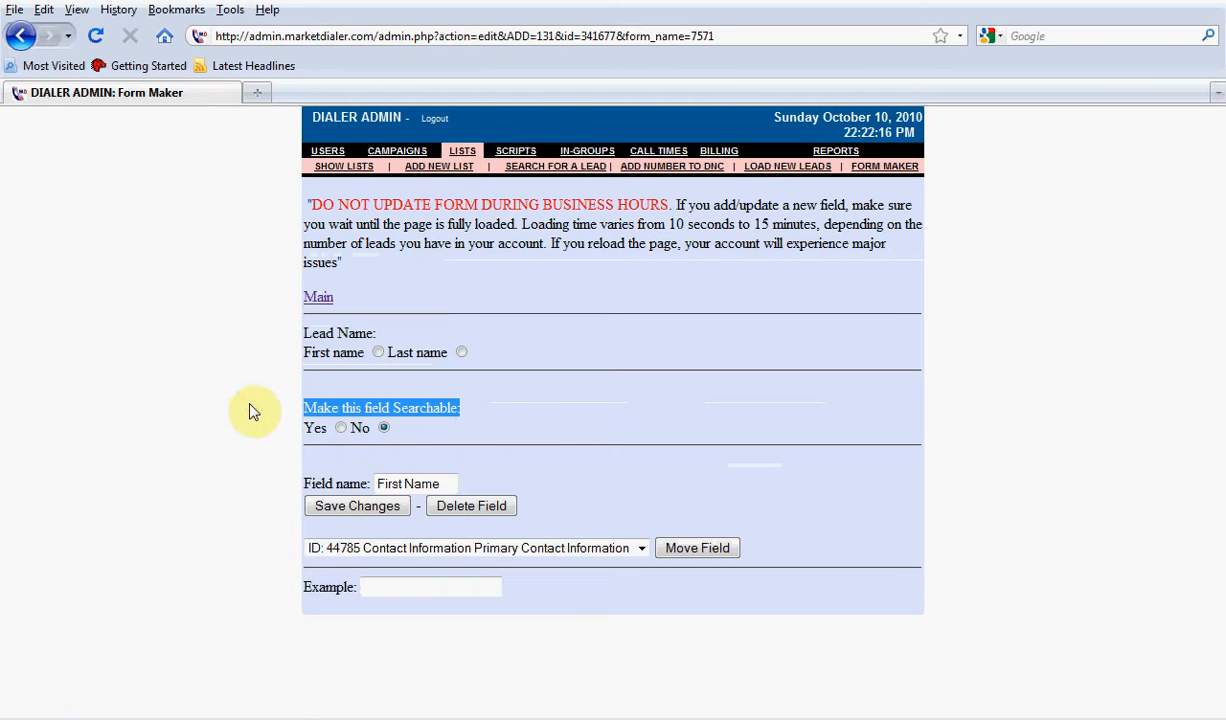
pyautogui.click(251, 411)
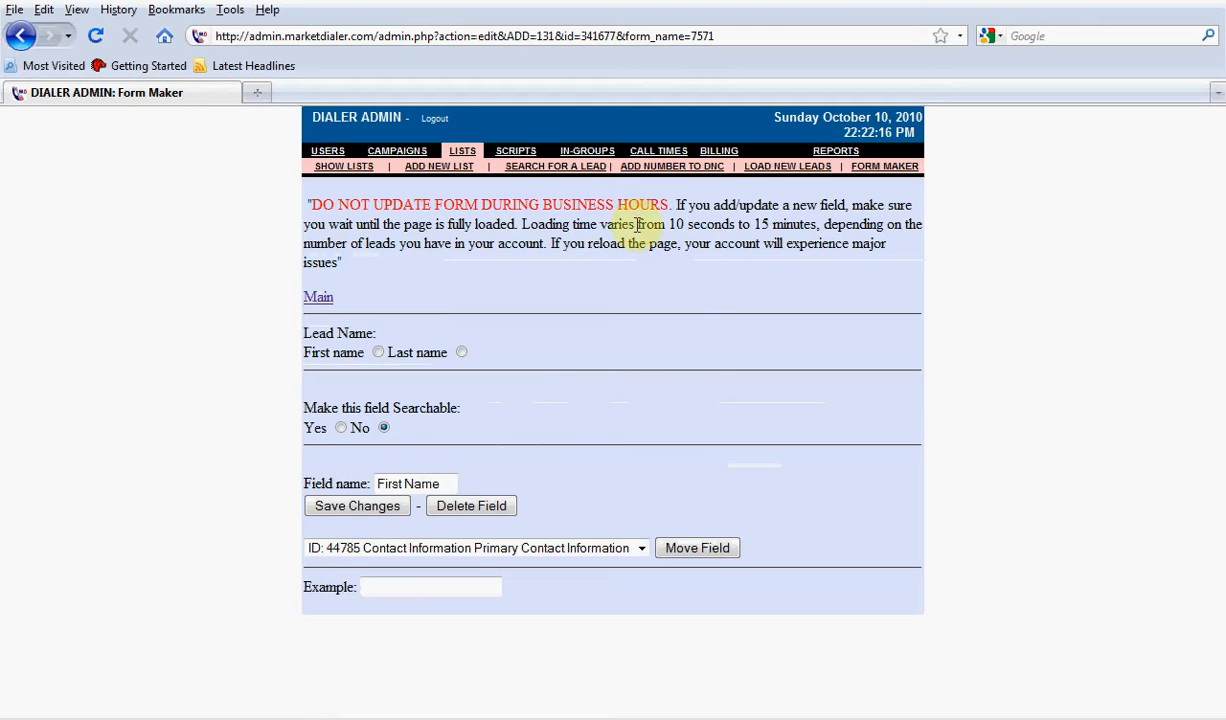
pyautogui.click(555, 166)
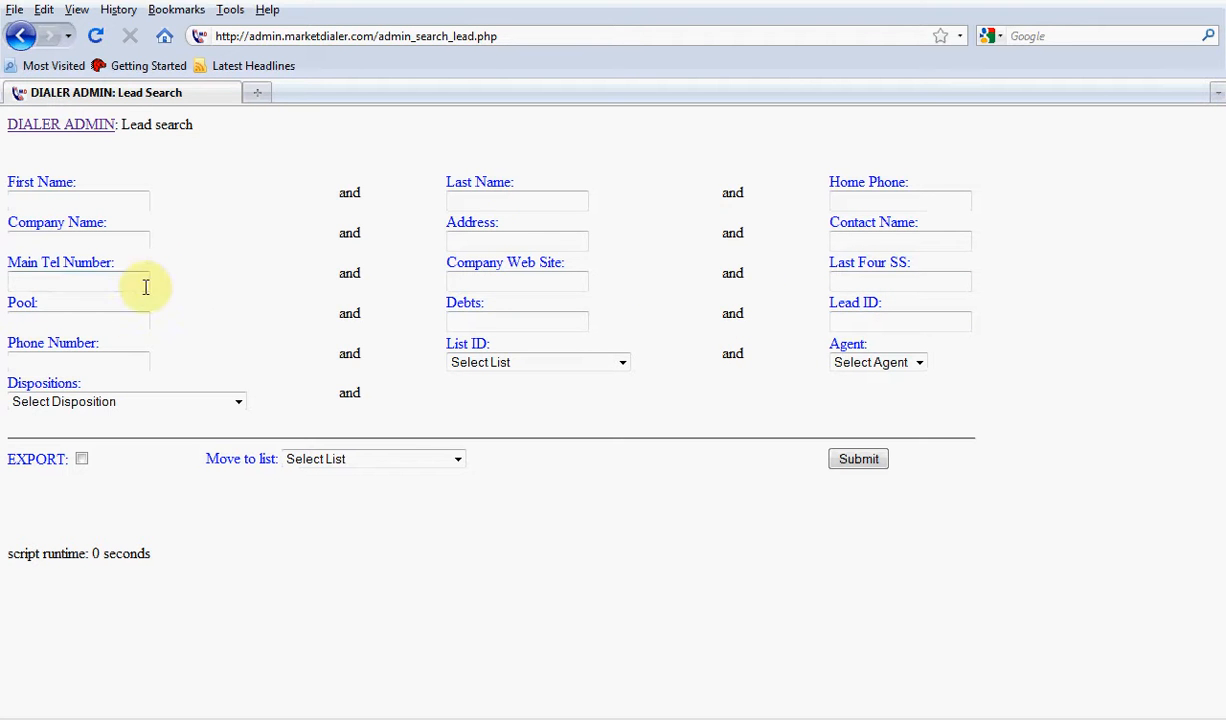
# Make the Main Tel Number field in the Main form's Company Information group not searchable and save the change
pyautogui.click(88, 133)
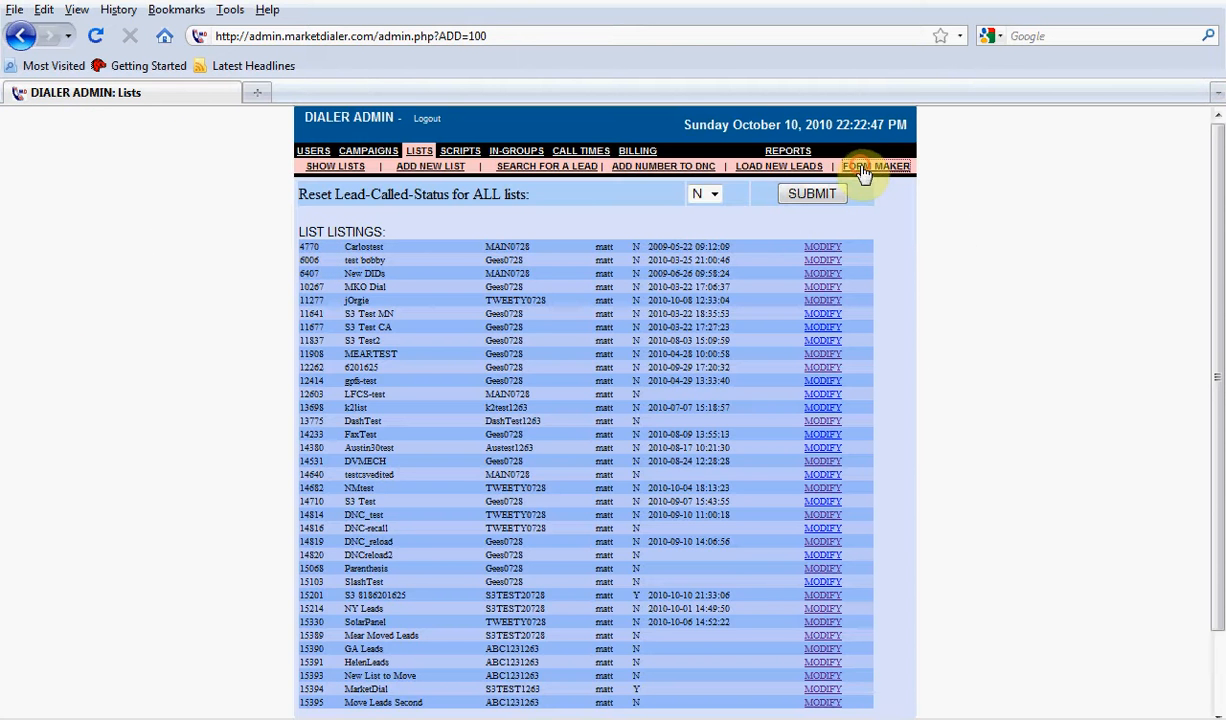
pyautogui.click(862, 168)
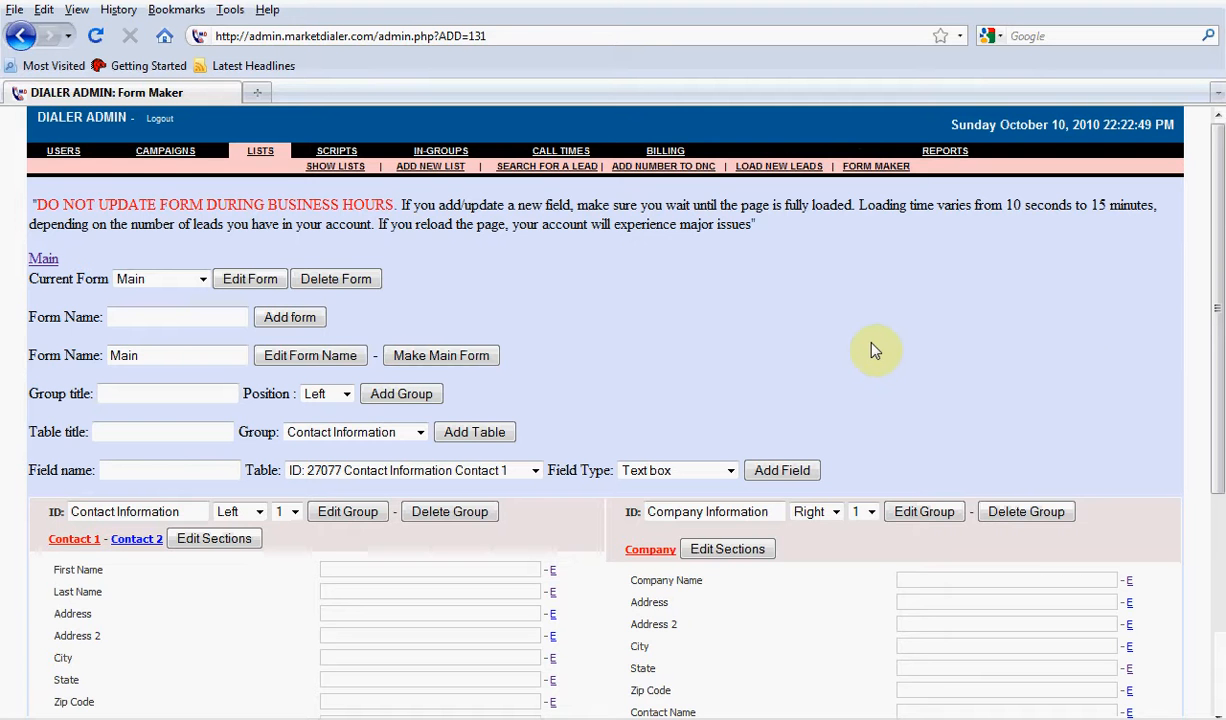
pyautogui.scroll(-5, 872, 350)
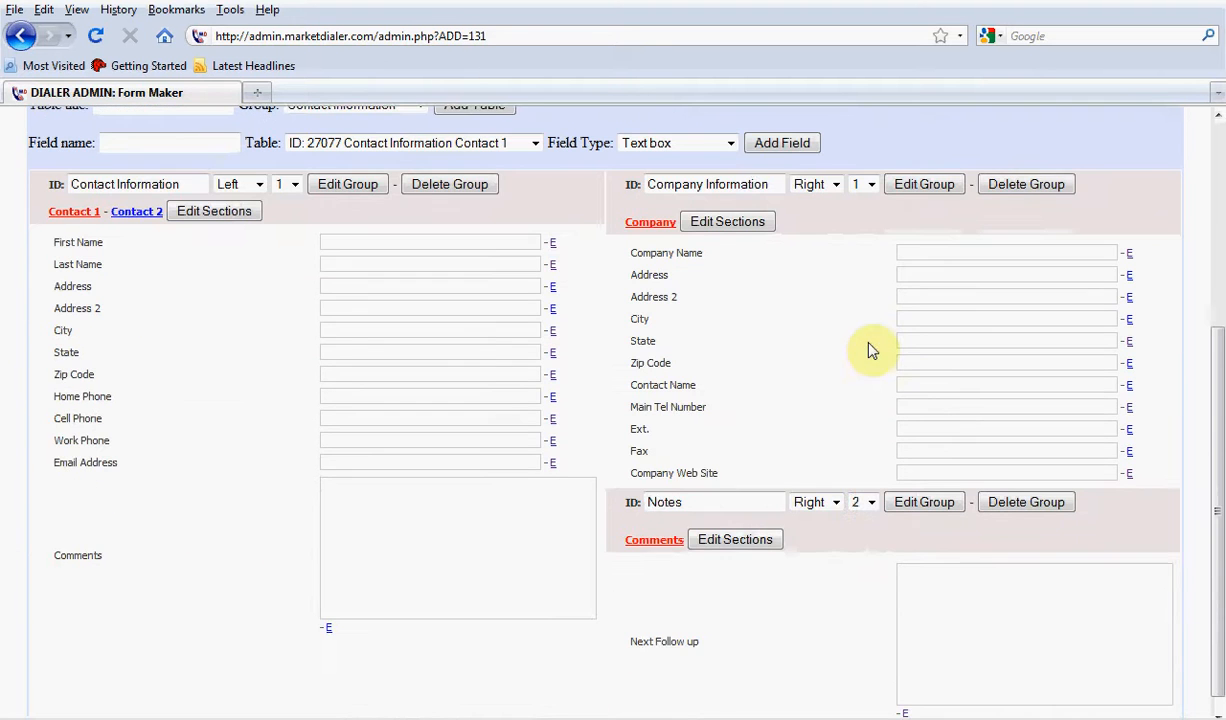
pyautogui.click(1129, 409)
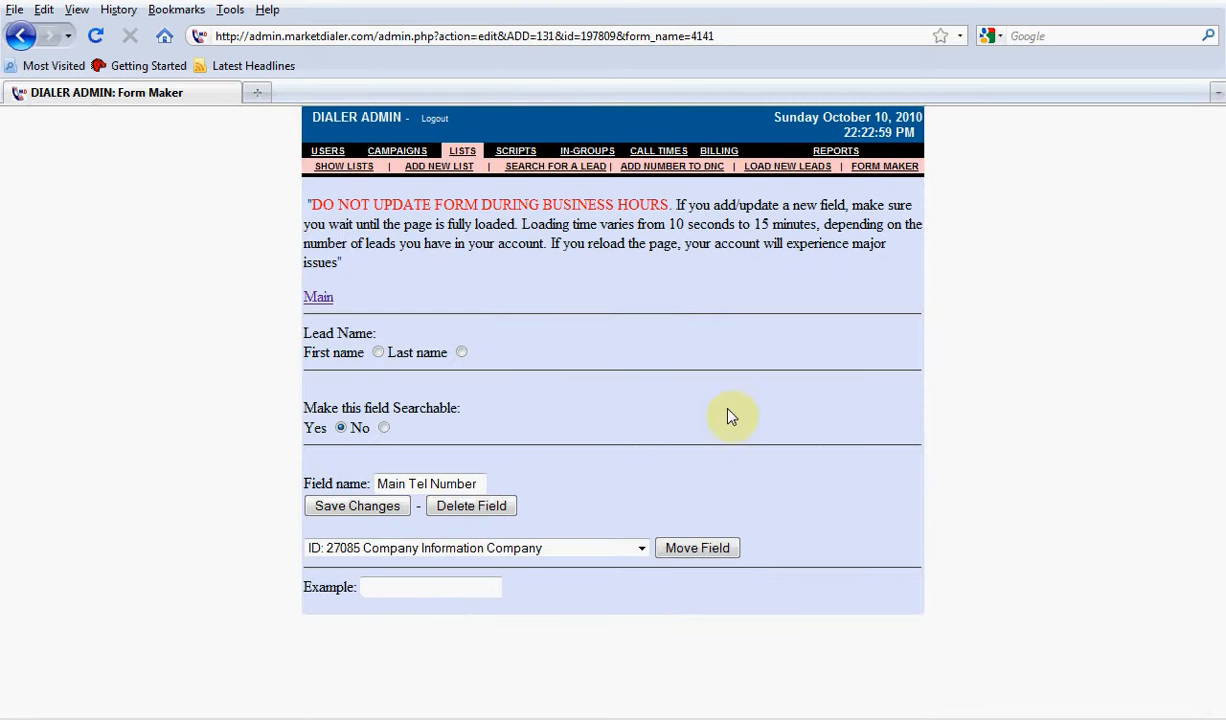
pyautogui.moveTo(432, 405); pyautogui.dragTo(277, 403)
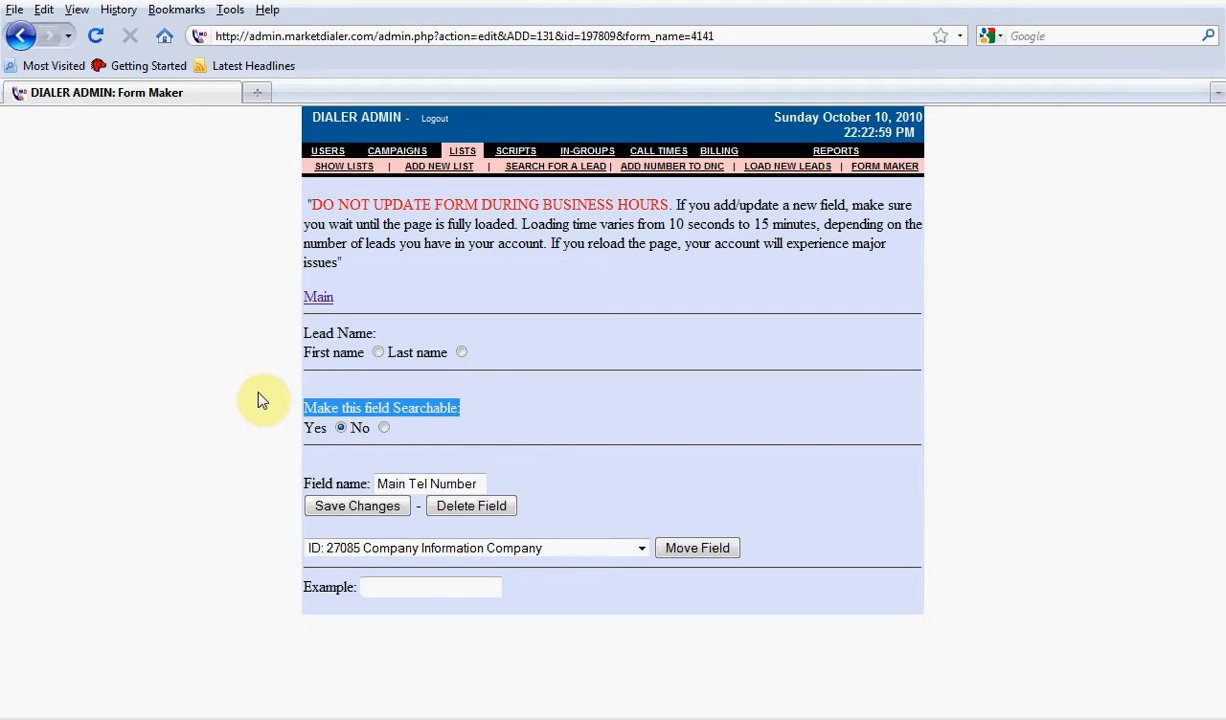
pyautogui.click(384, 427)
pyautogui.click(330, 507)
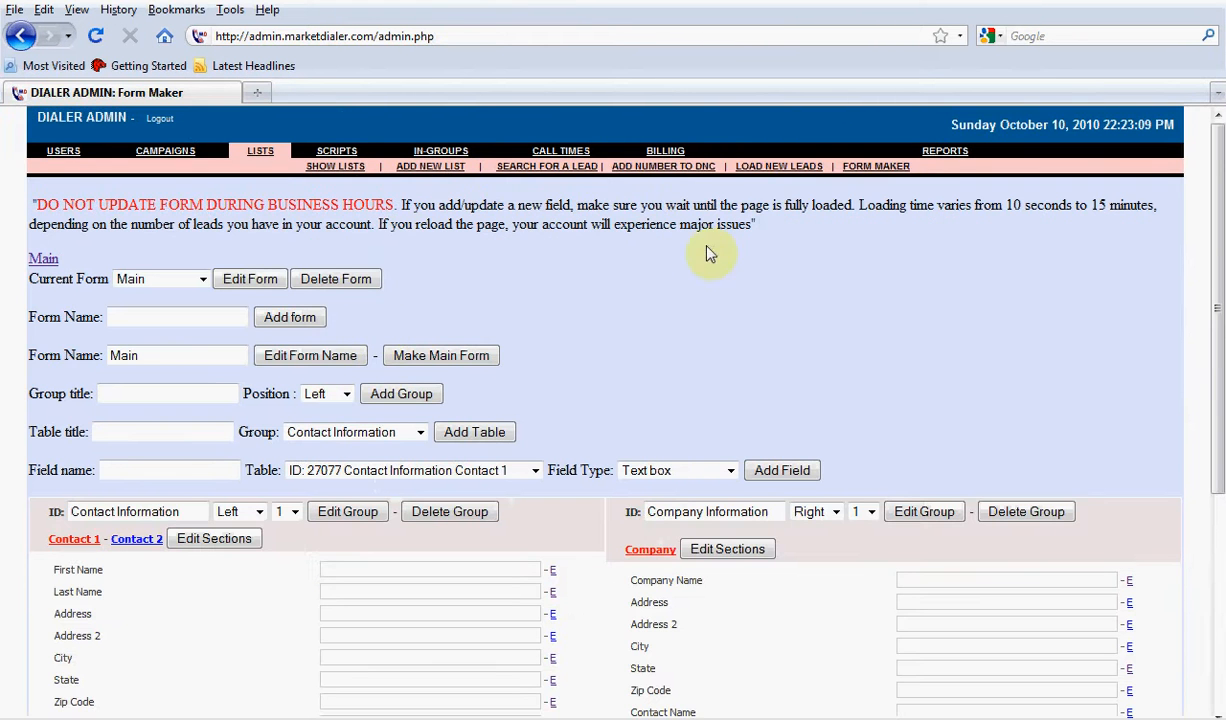
# Check the lead search form for the Last Four SS field and return to the Form Maker
pyautogui.click(528, 166)
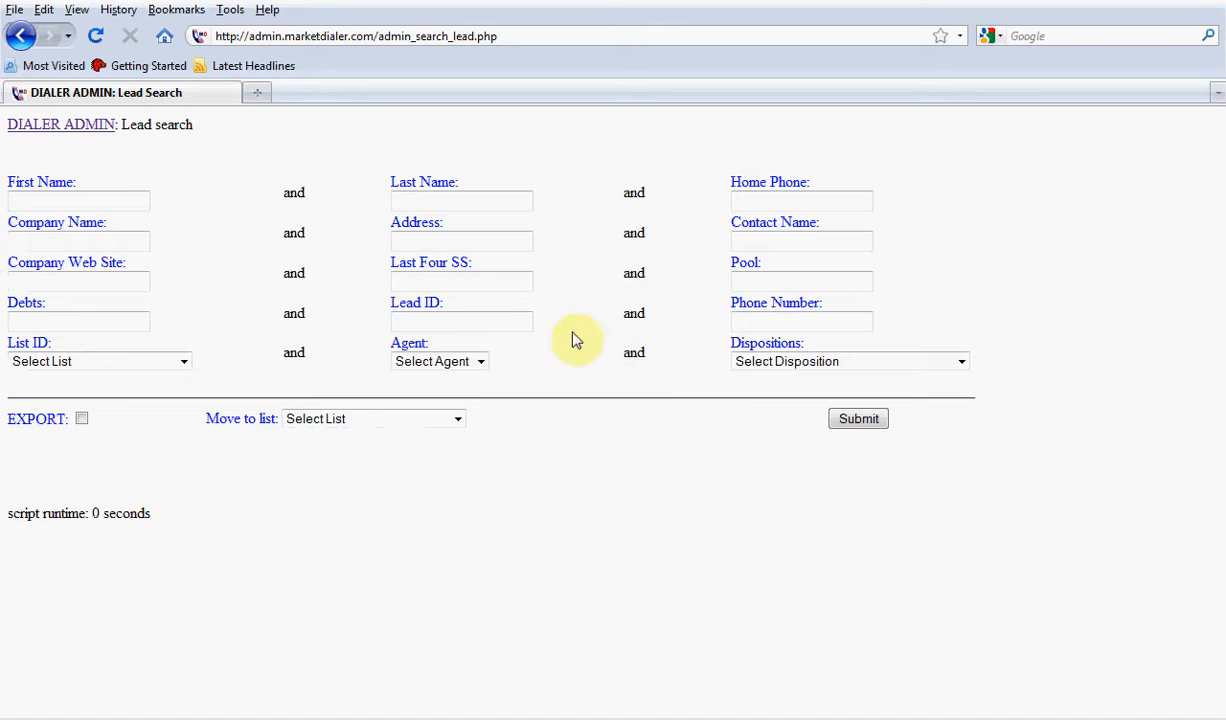
pyautogui.moveTo(487, 265); pyautogui.dragTo(378, 268)
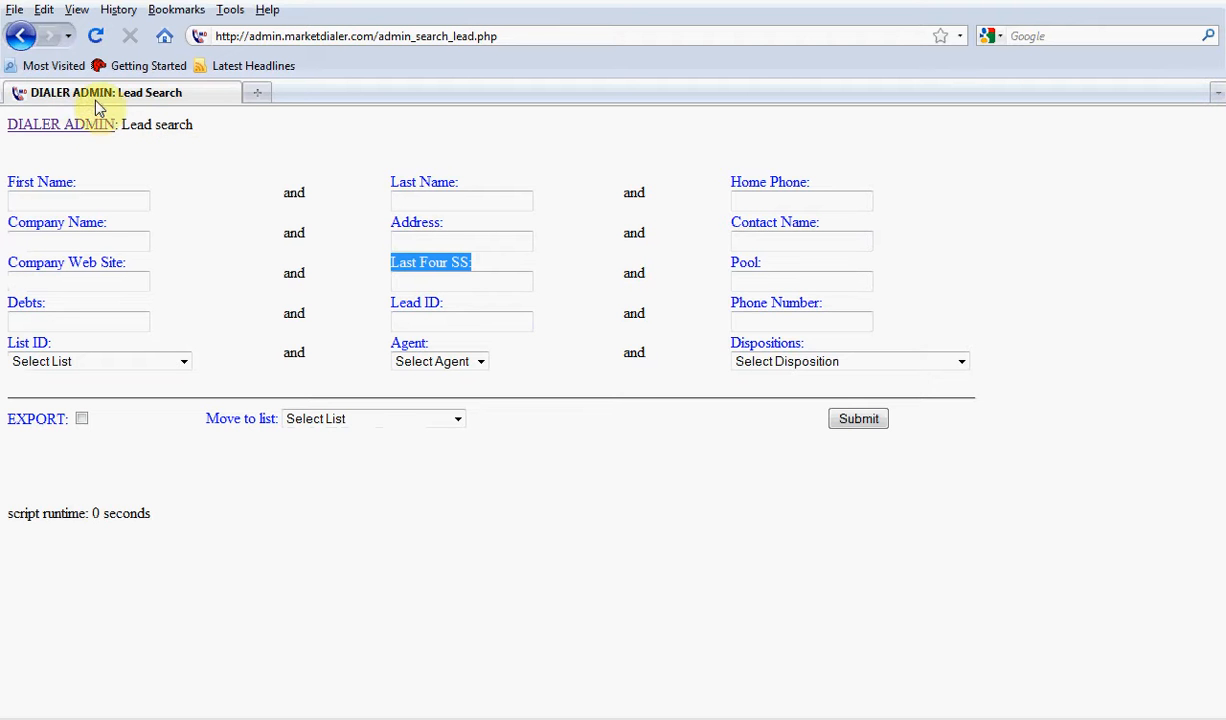
pyautogui.click(24, 38)
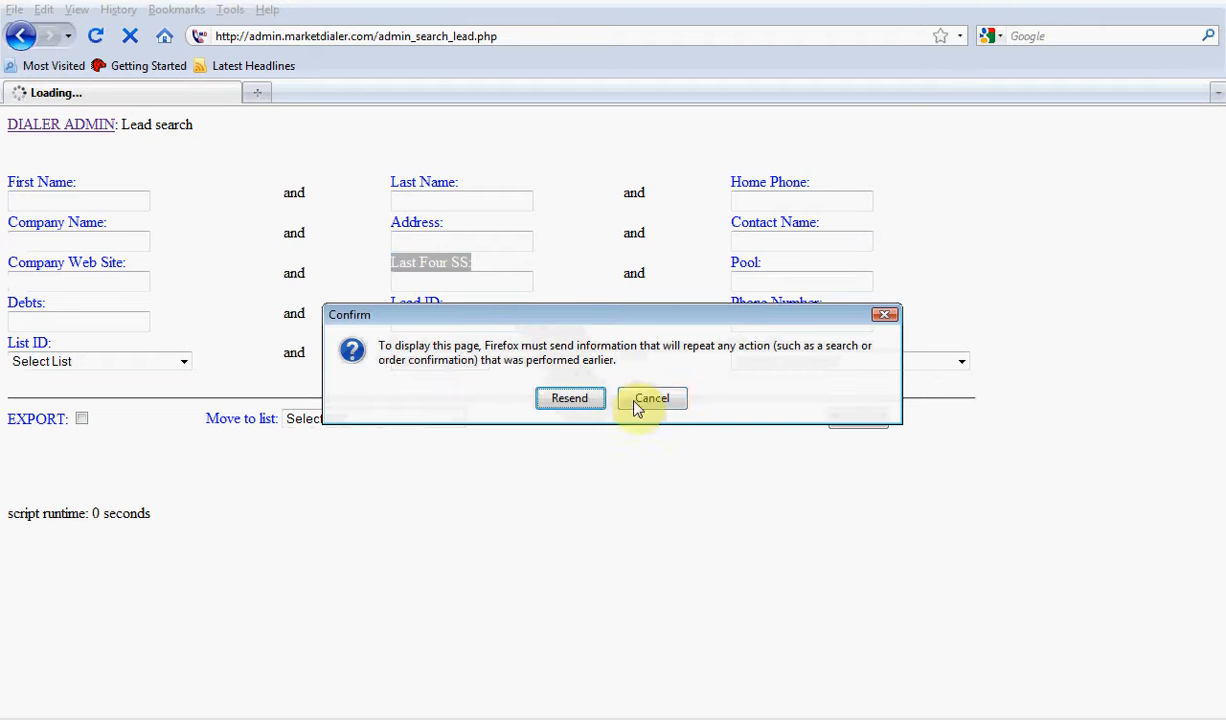
pyautogui.click(640, 398)
pyautogui.click(63, 127)
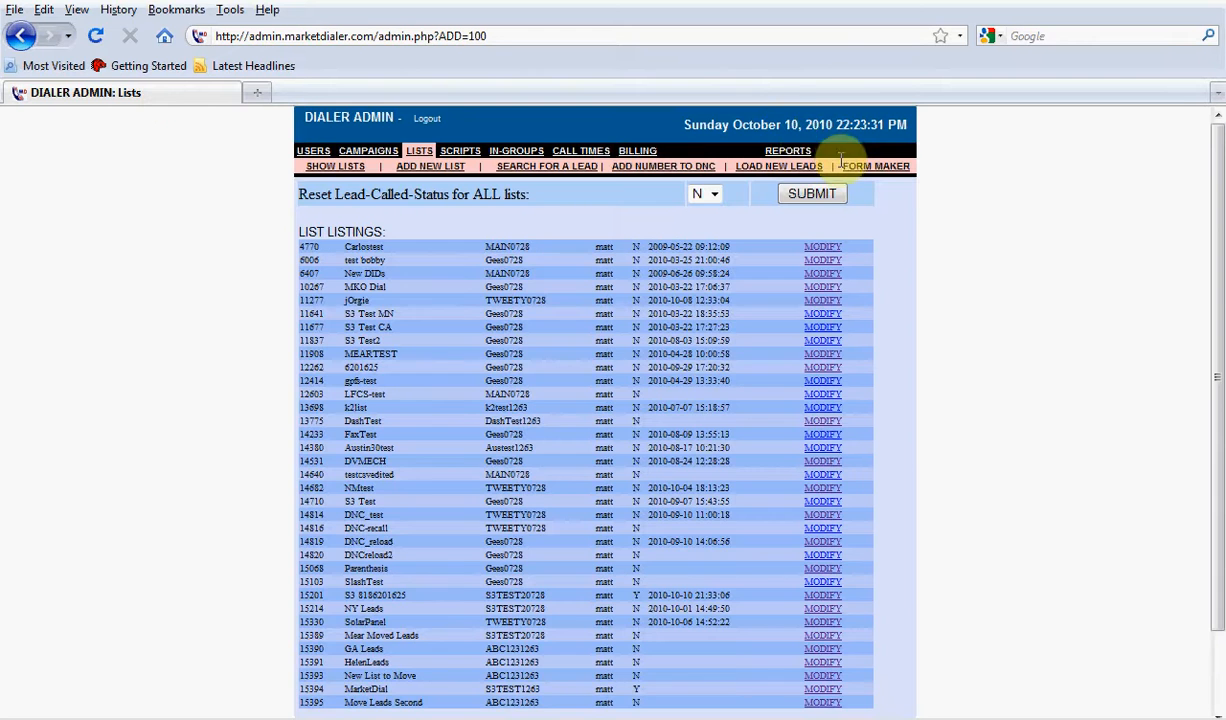
pyautogui.click(876, 166)
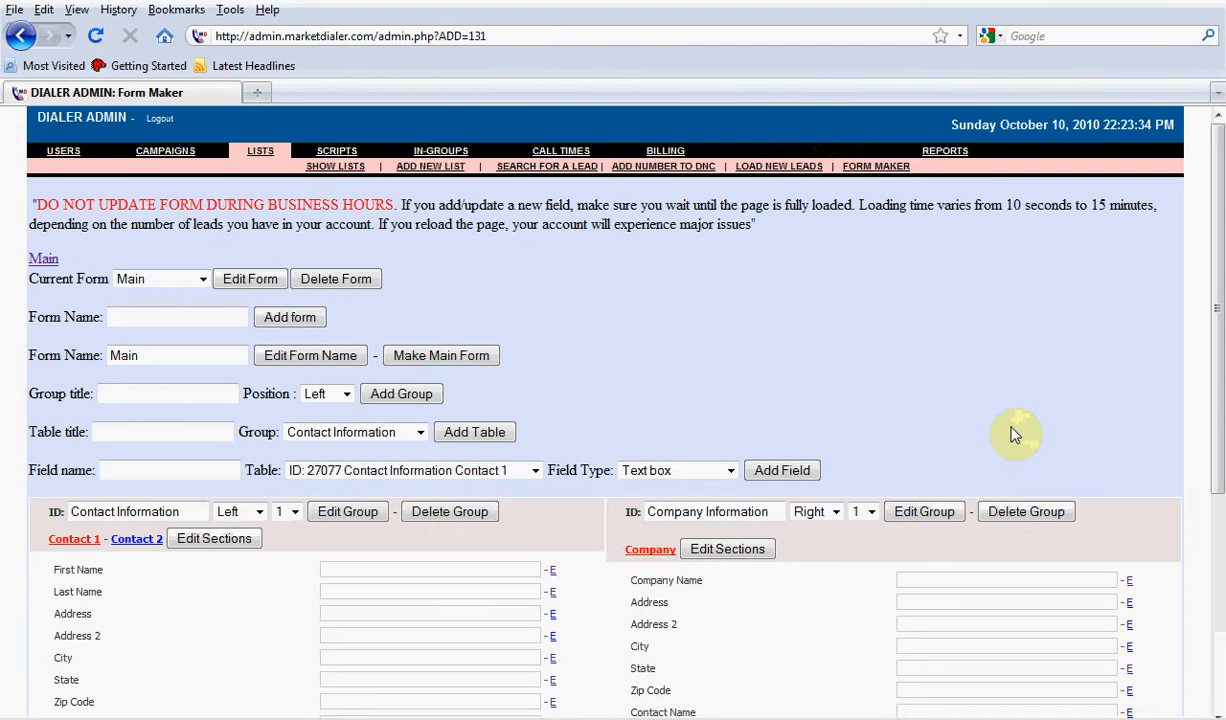
pyautogui.hotkey('ctrl', '+')
pyautogui.hotkey('ctrl', '+')
pyautogui.hotkey('ctrl', '+')
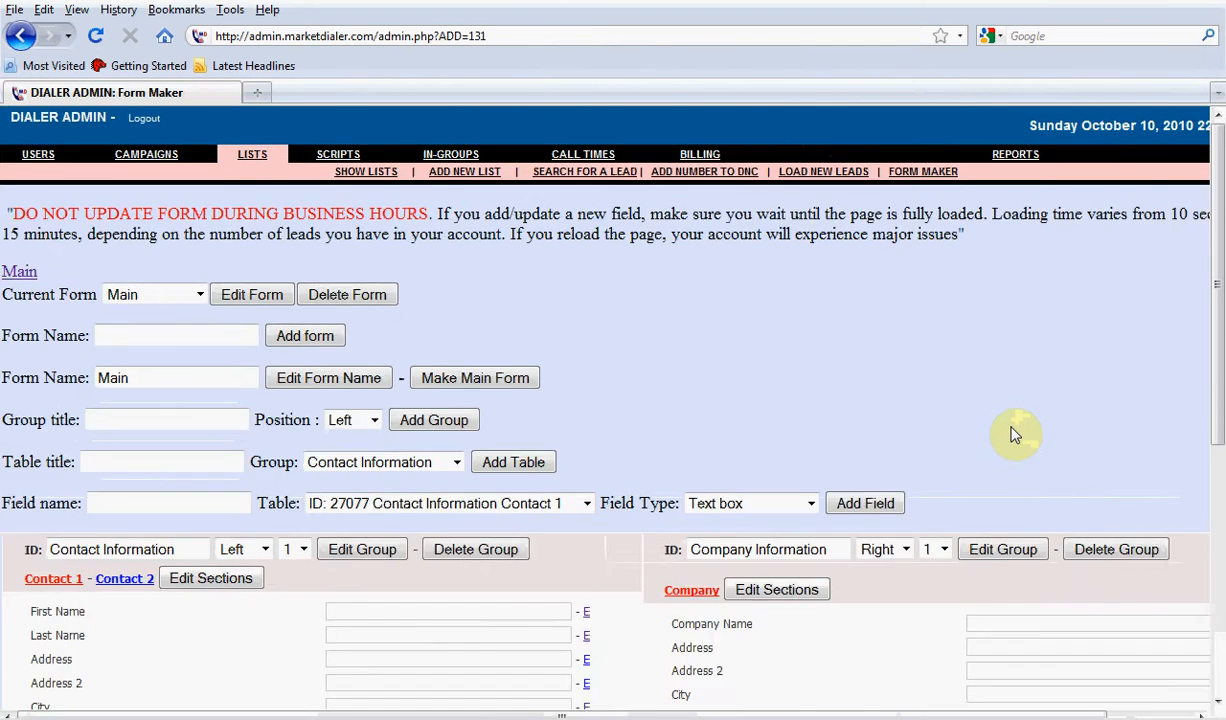
pyautogui.hotkey('ctrl', '-')
pyautogui.hotkey('ctrl', '-')
pyautogui.hotkey('ctrl', '-')
pyautogui.hotkey('ctrl', '-')
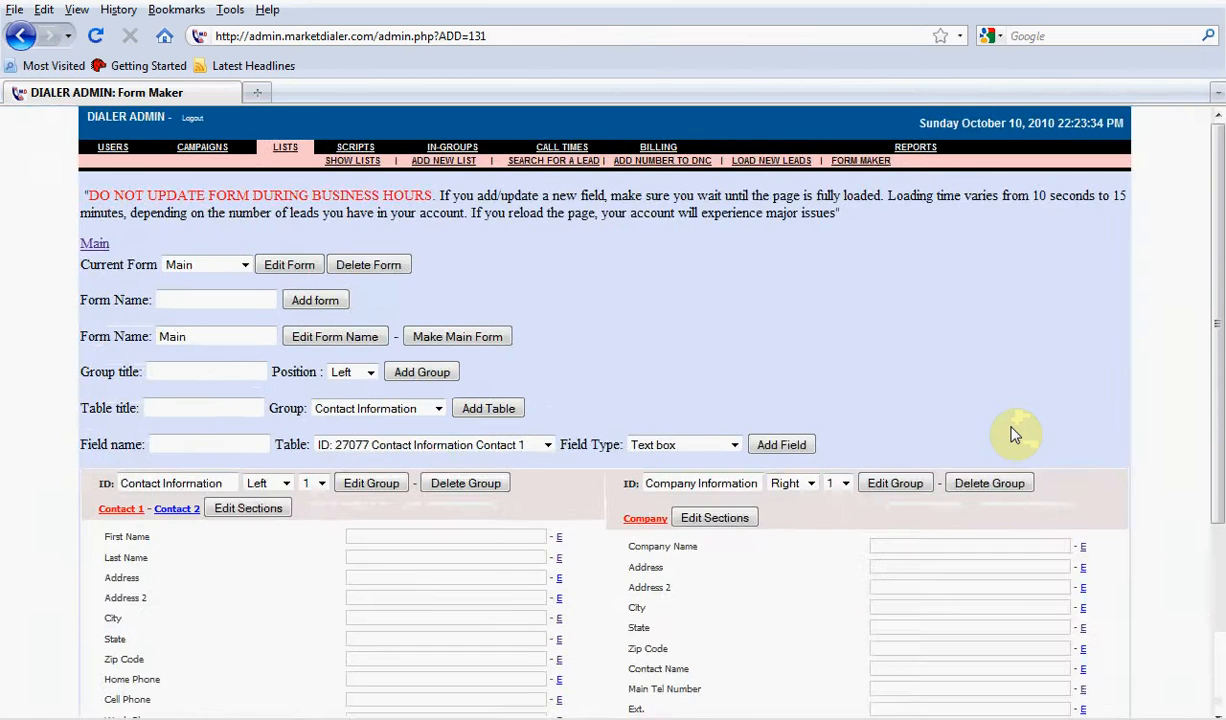
pyautogui.hotkey('ctrl', '+')
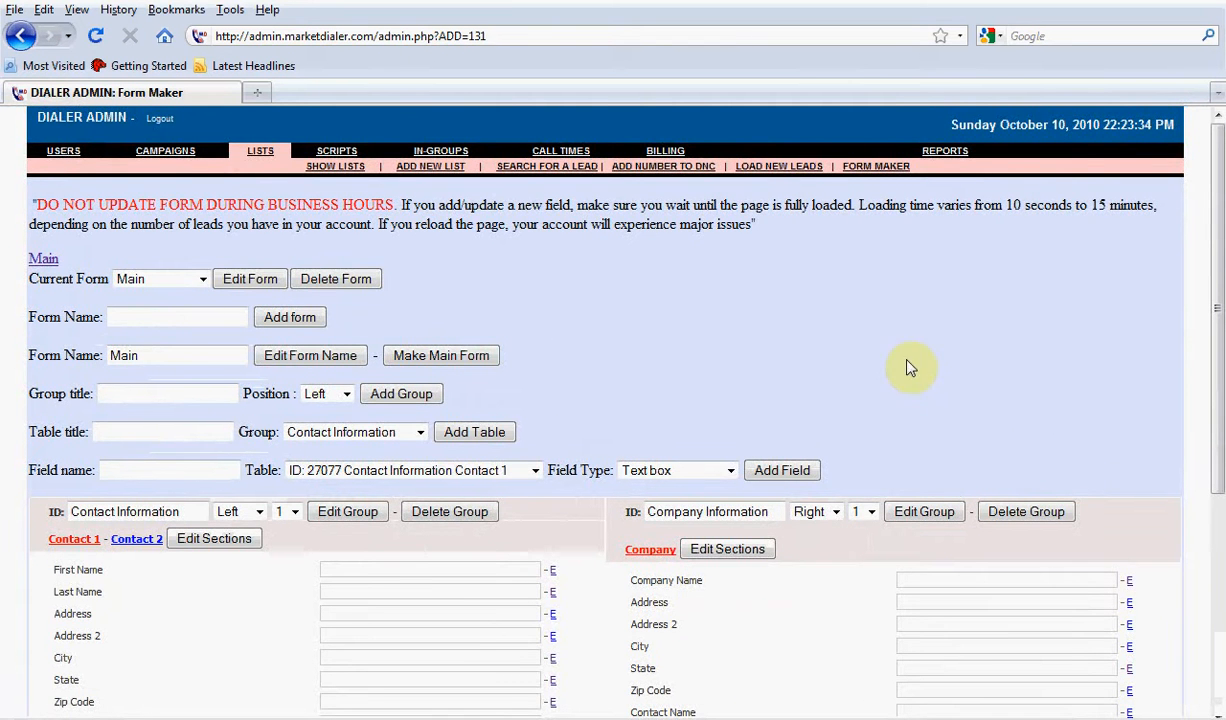
# Look for the Last Four SS field in the Main form's groups, including the Contact 1 and Contact 2 tables
pyautogui.scroll(-6, 884, 370)
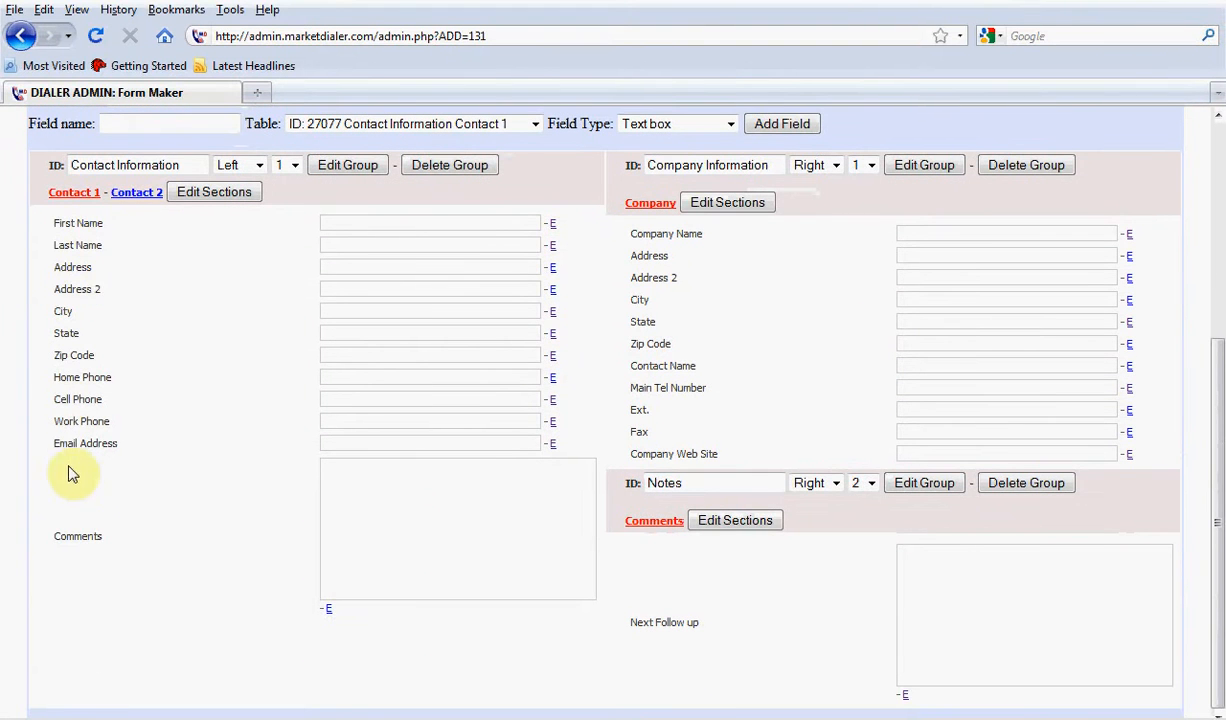
pyautogui.click(136, 193)
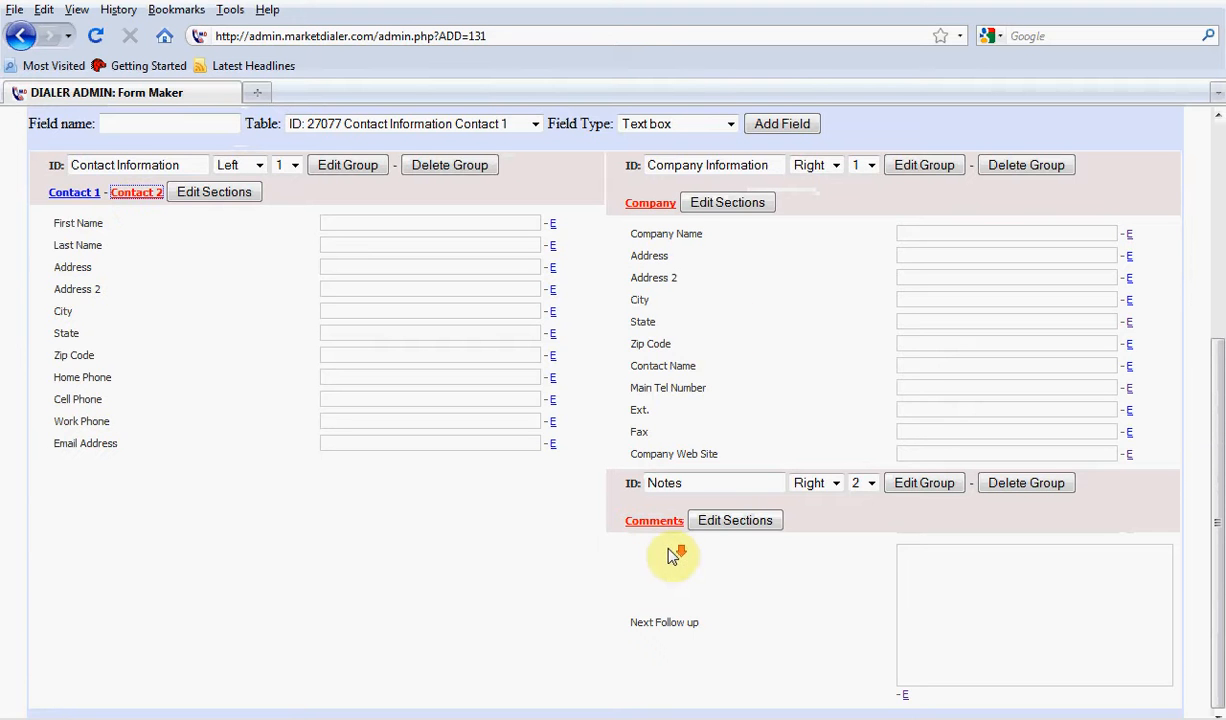
pyautogui.scroll(6, 673, 556)
# Load the Solar Panels form for editing and bring its Primary Contact Information fields into view
pyautogui.click(130, 279)
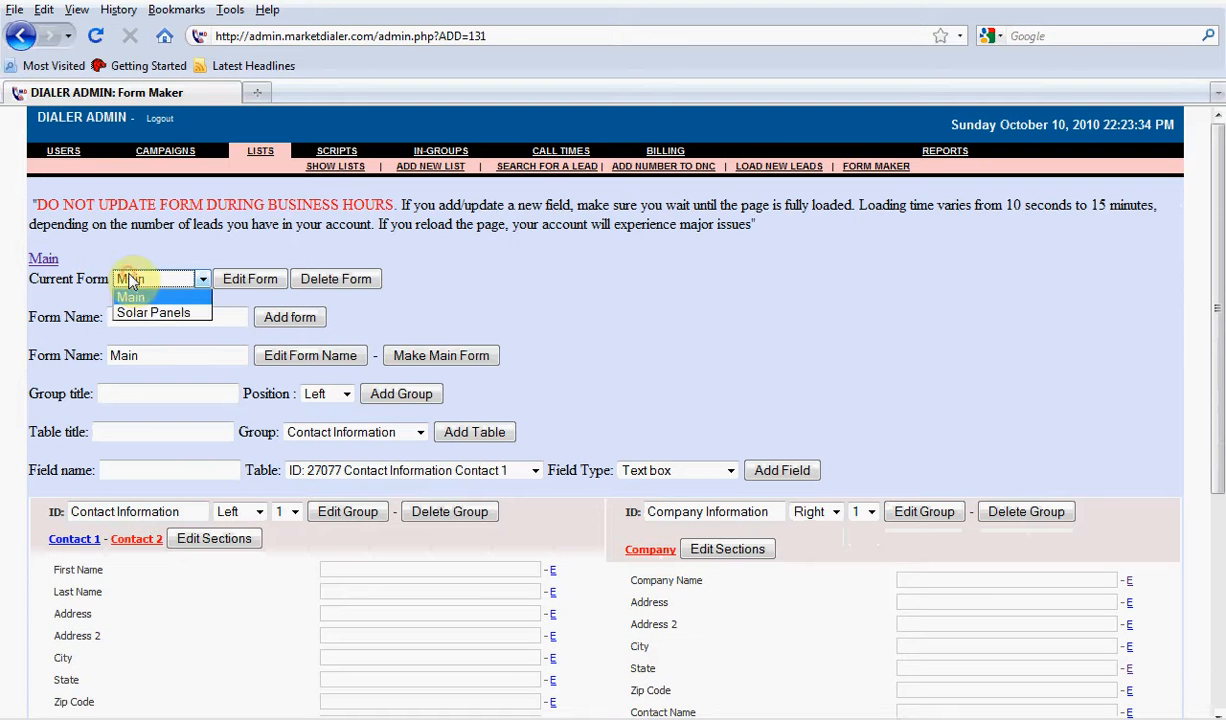
pyautogui.click(148, 313)
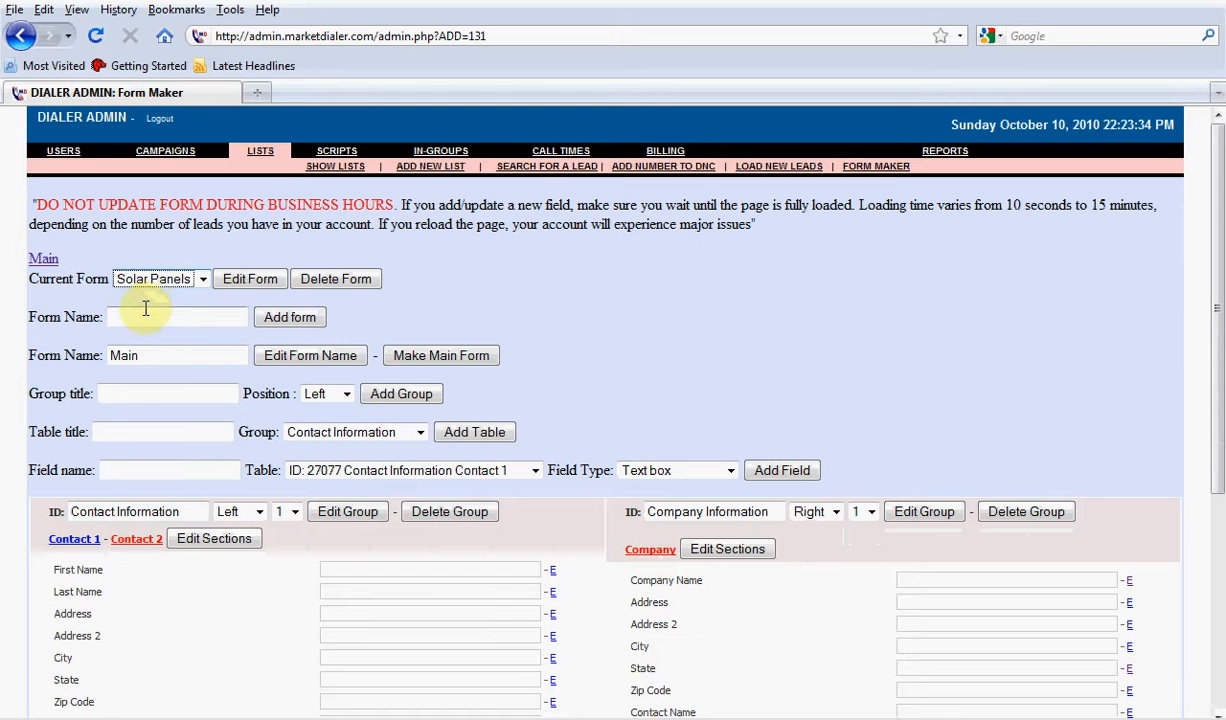
pyautogui.click(250, 279)
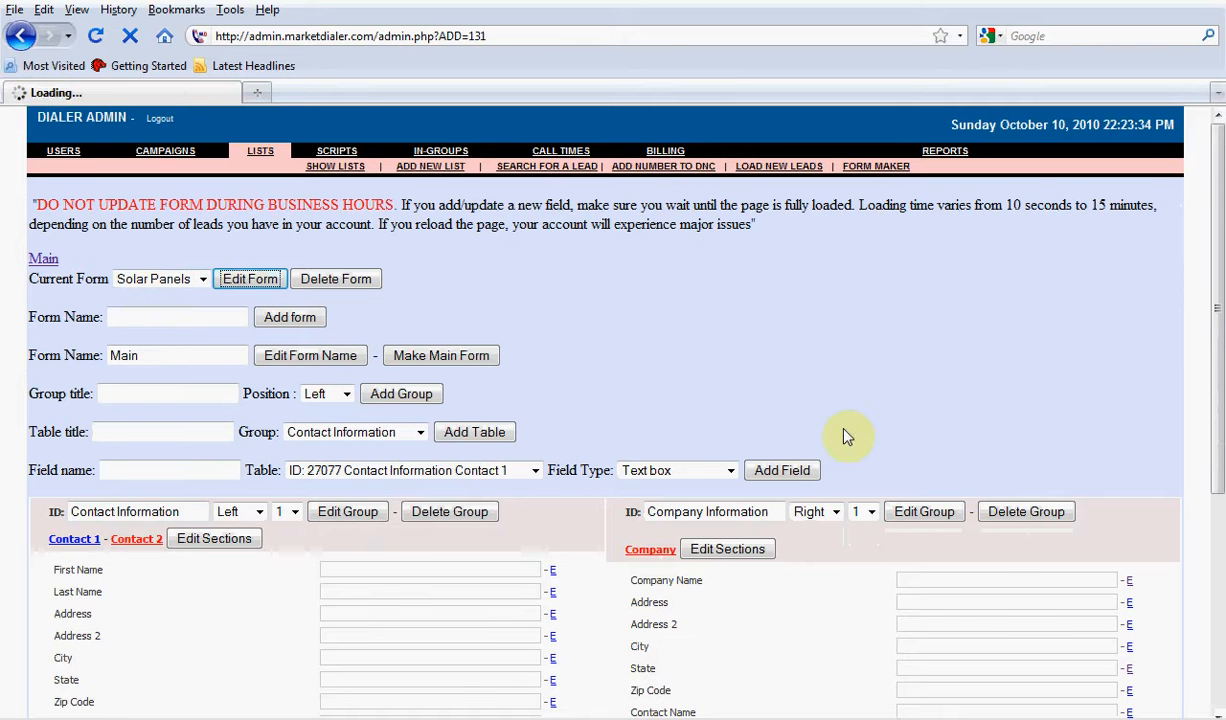
pyautogui.scroll(-2, 826, 418)
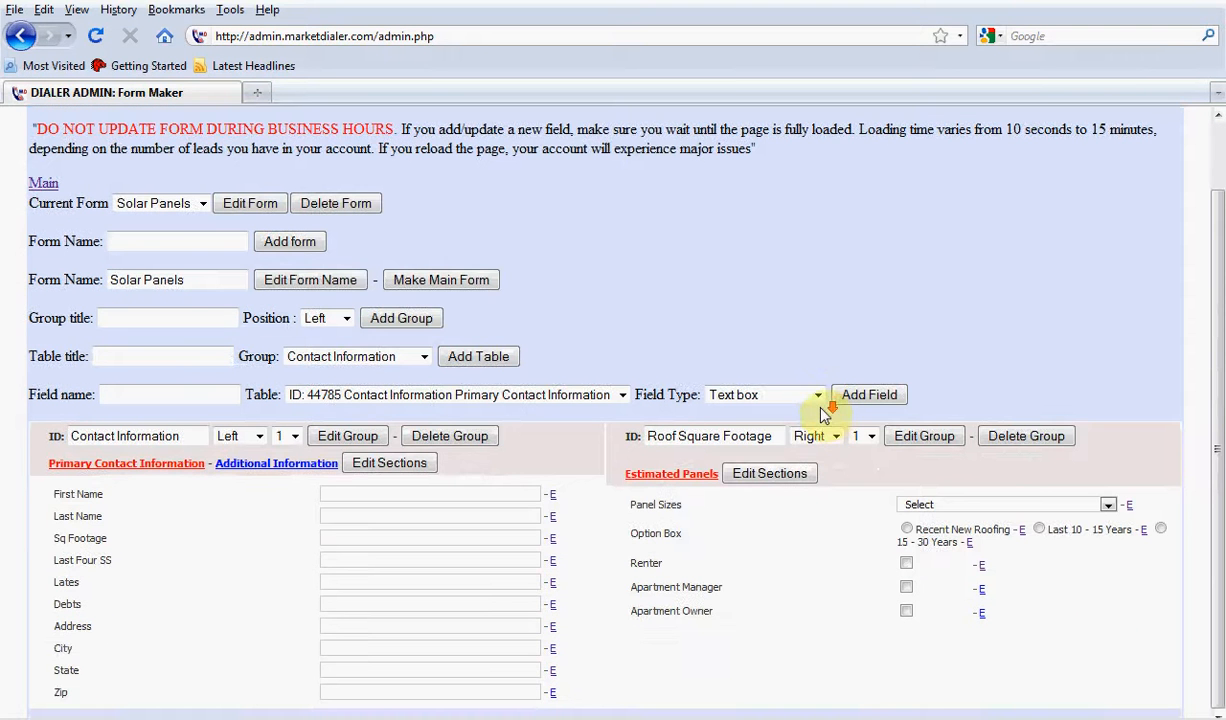
# Make the Last Four SS field in Primary Contact Information not searchable and save the change
pyautogui.moveTo(117, 563); pyautogui.dragTo(38, 558)
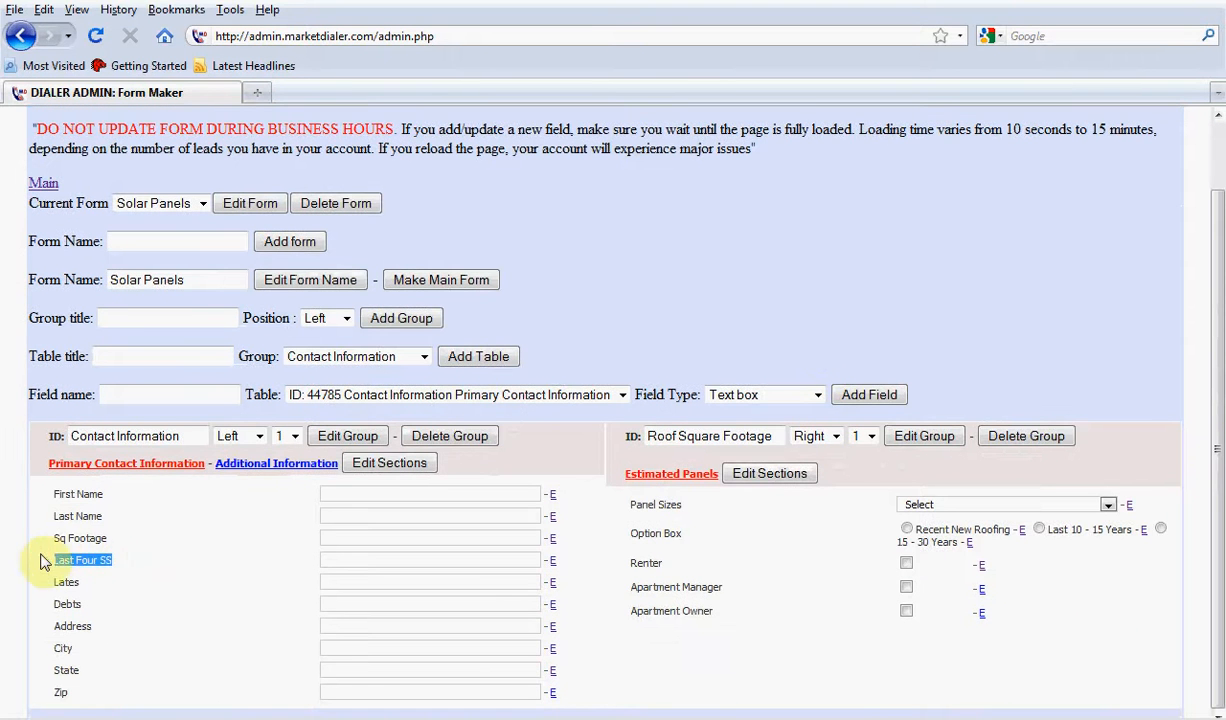
pyautogui.click(552, 562)
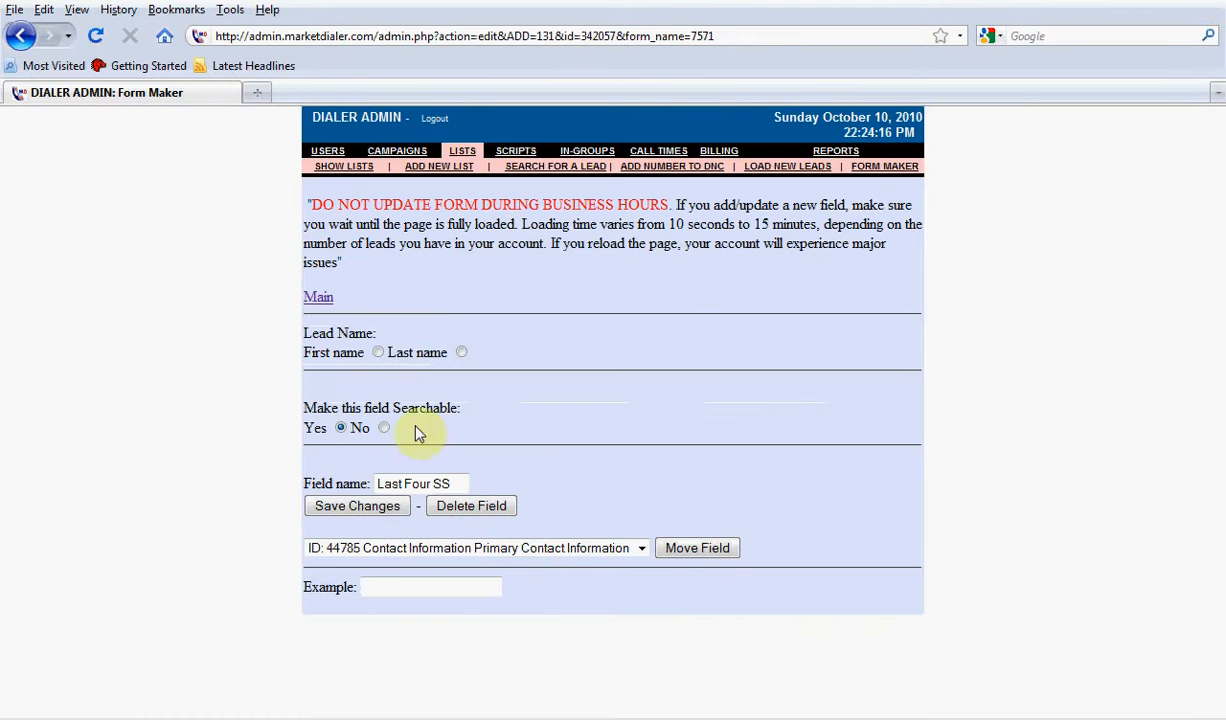
pyautogui.moveTo(468, 420); pyautogui.dragTo(301, 411)
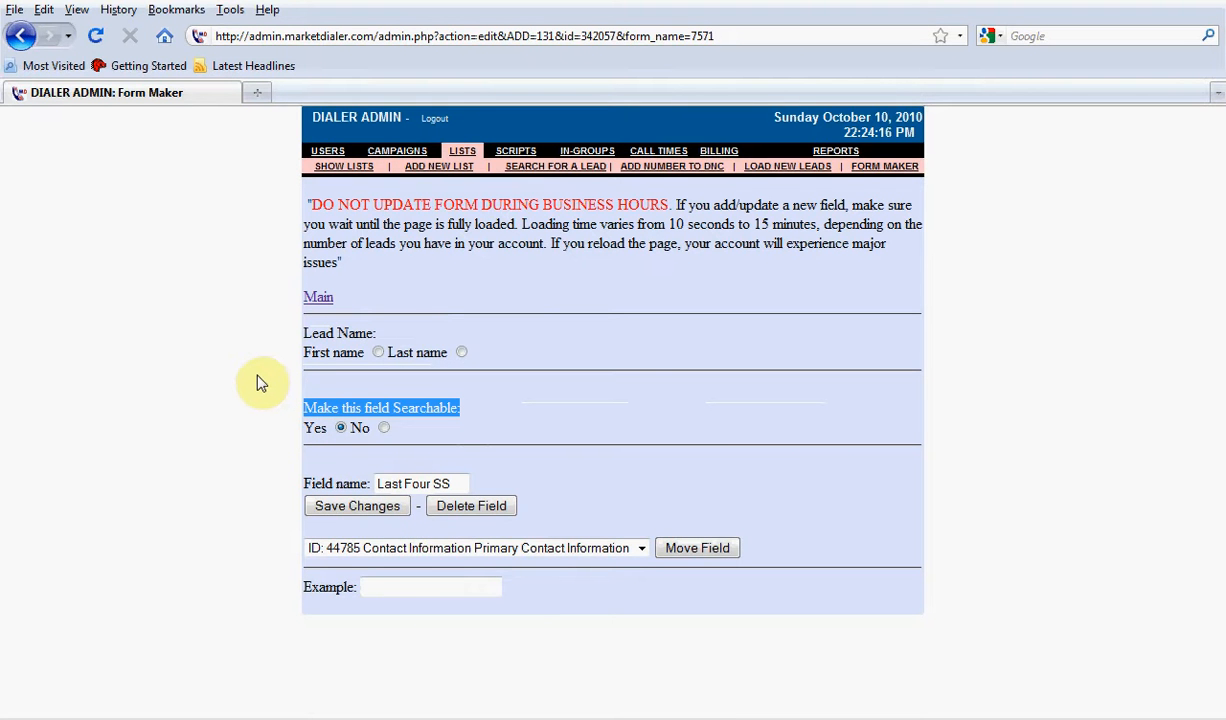
pyautogui.click(384, 430)
pyautogui.click(385, 508)
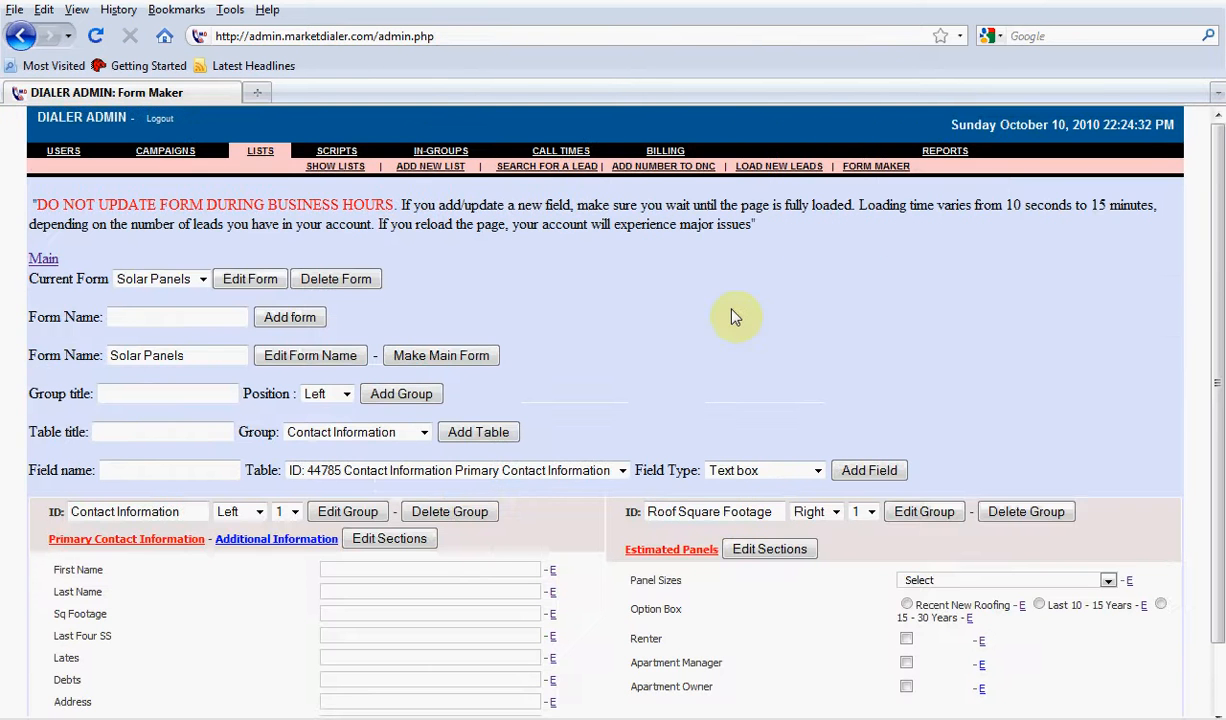
# Open the lead search form and examine its search fields, including Pool and Debts
pyautogui.click(550, 166)
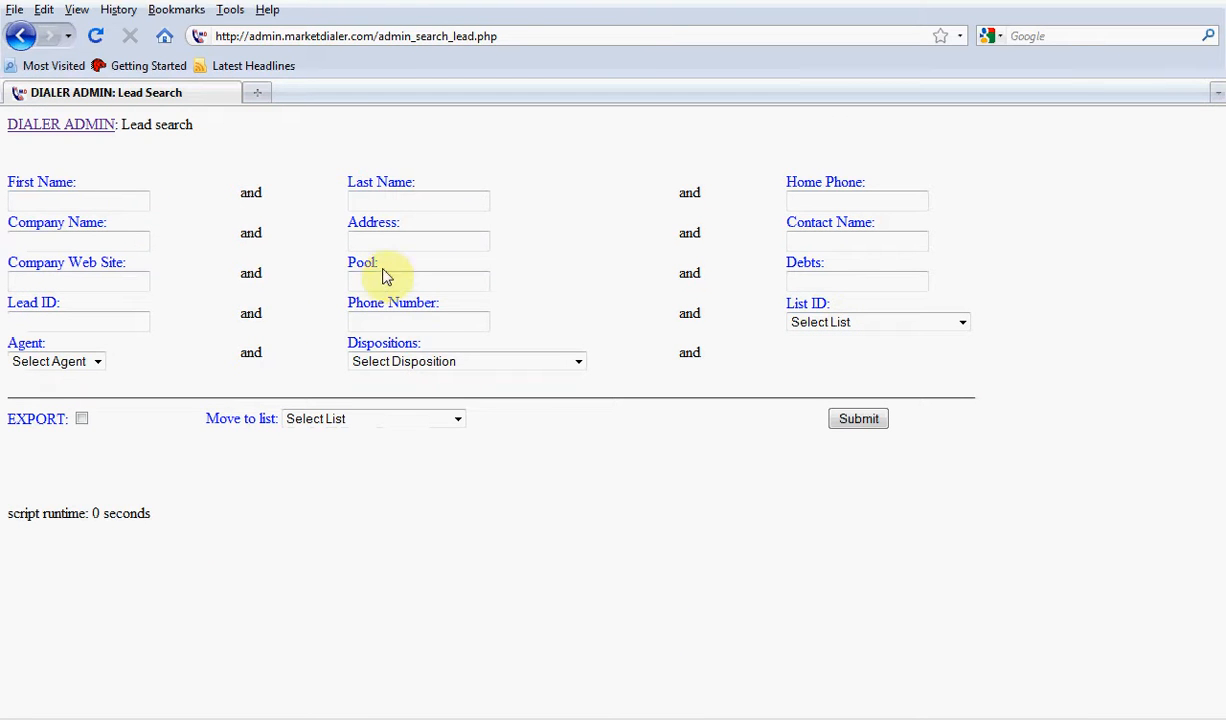
pyautogui.moveTo(386, 265); pyautogui.dragTo(250, 246)
pyautogui.click(170, 261)
pyautogui.click(848, 264)
pyautogui.doubleClick(848, 264)
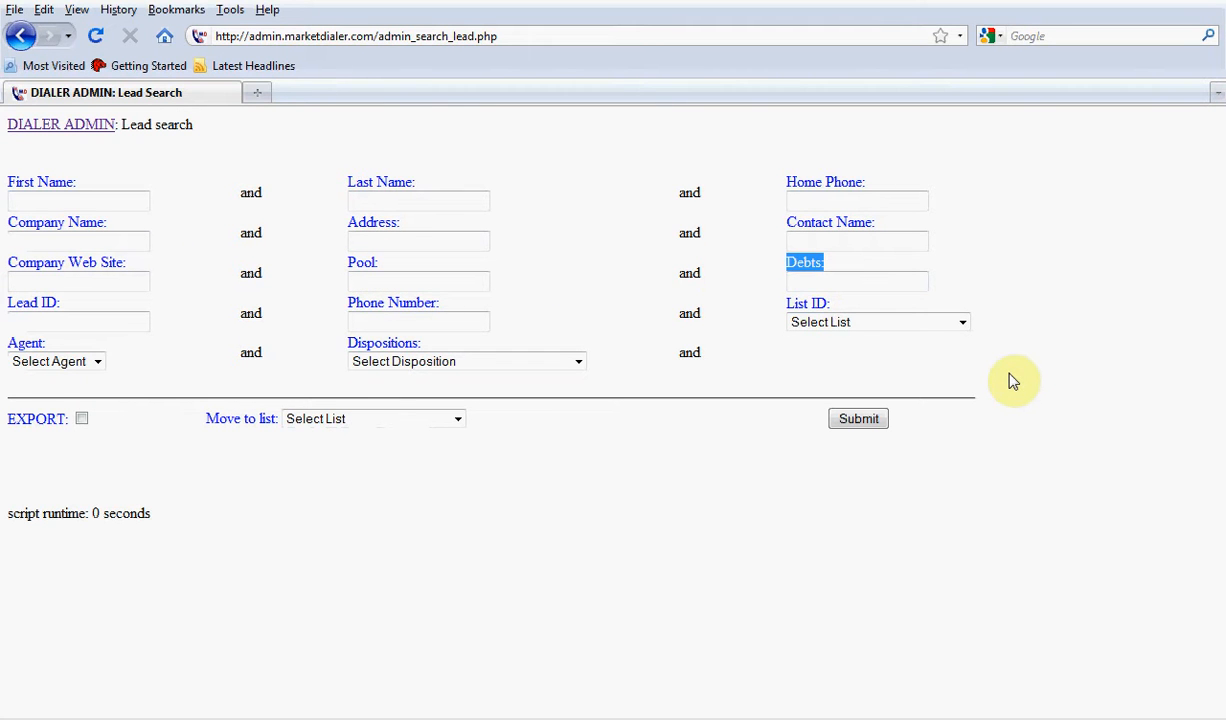
# Return to the Form Maker and load the Solar Panels form again to find the Pool field
pyautogui.click(94, 124)
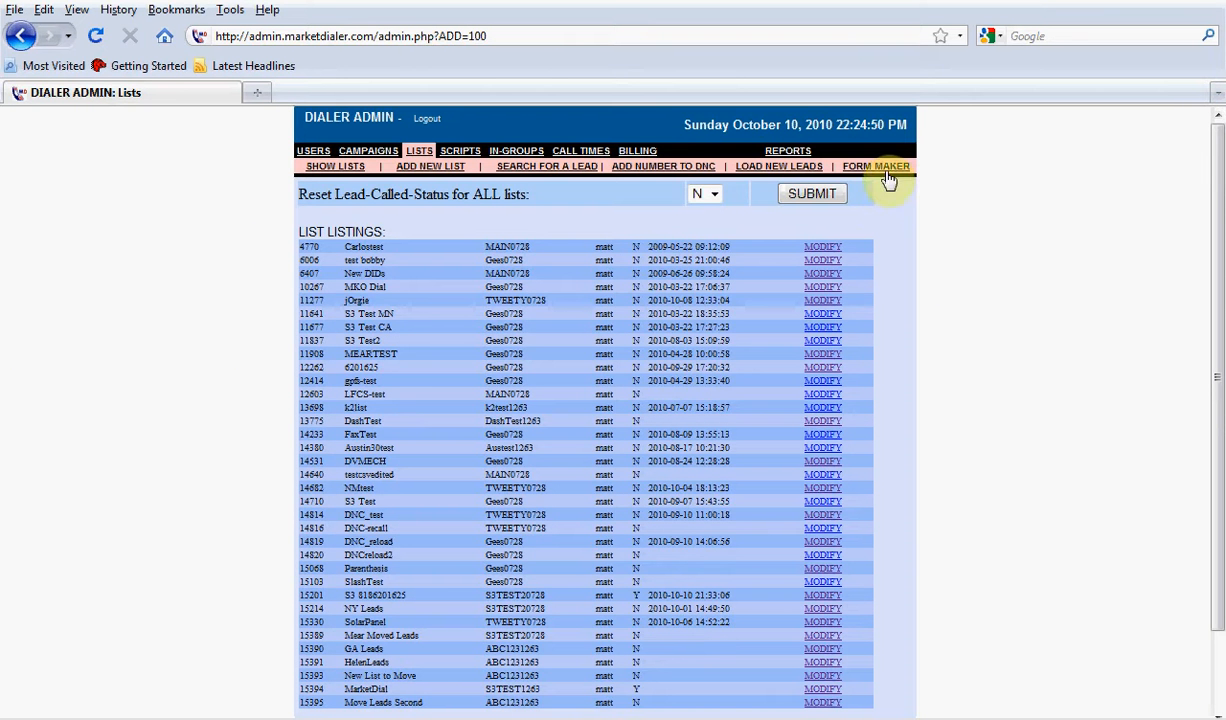
pyautogui.click(886, 170)
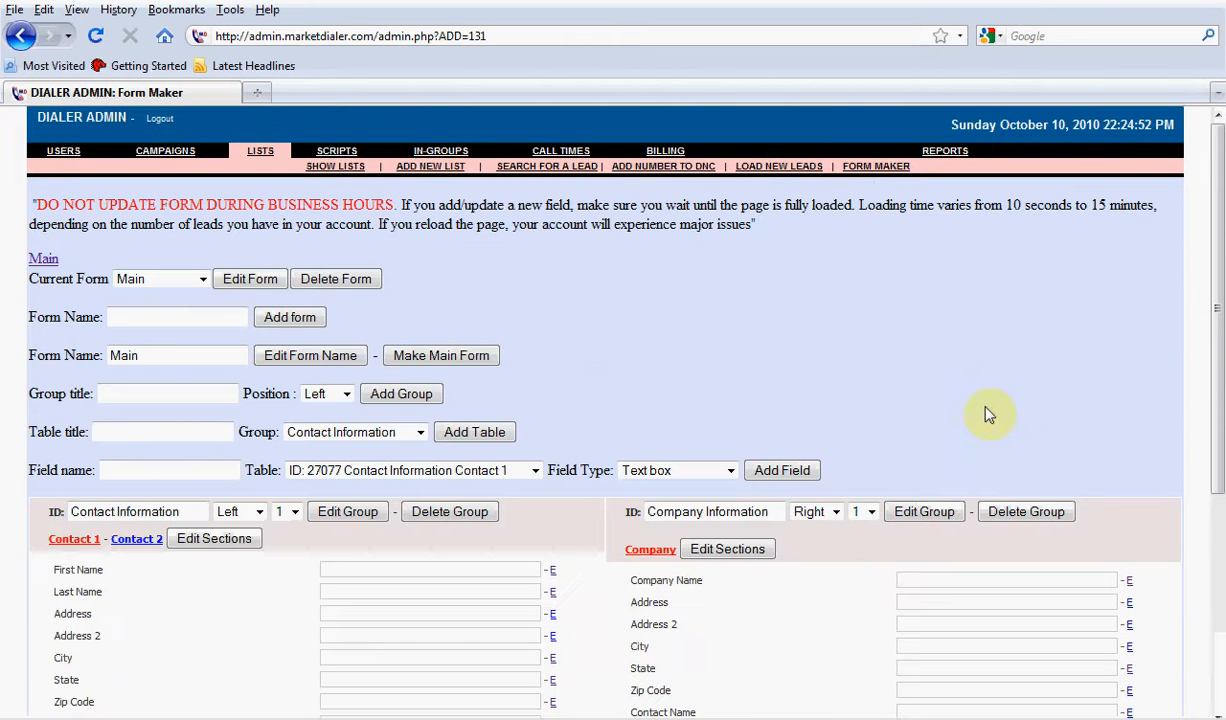
pyautogui.scroll(-6, 569, 378)
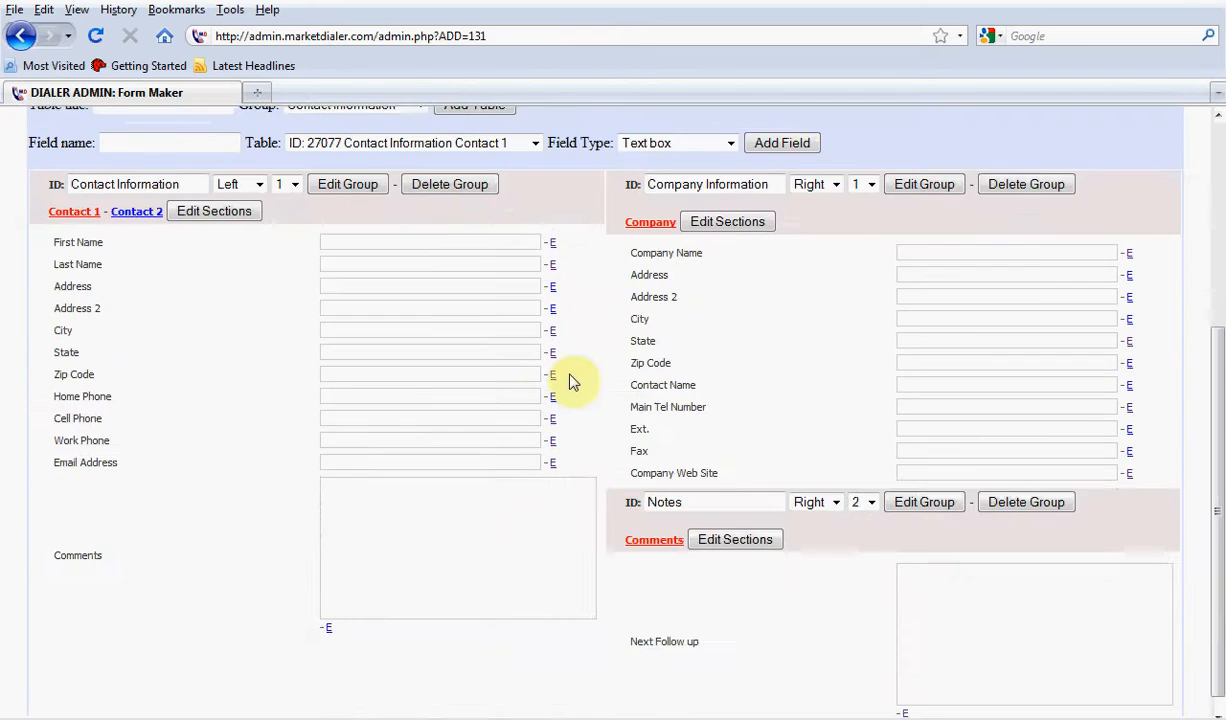
pyautogui.scroll(4, 556, 397)
pyautogui.click(162, 170)
pyautogui.click(159, 204)
pyautogui.click(240, 177)
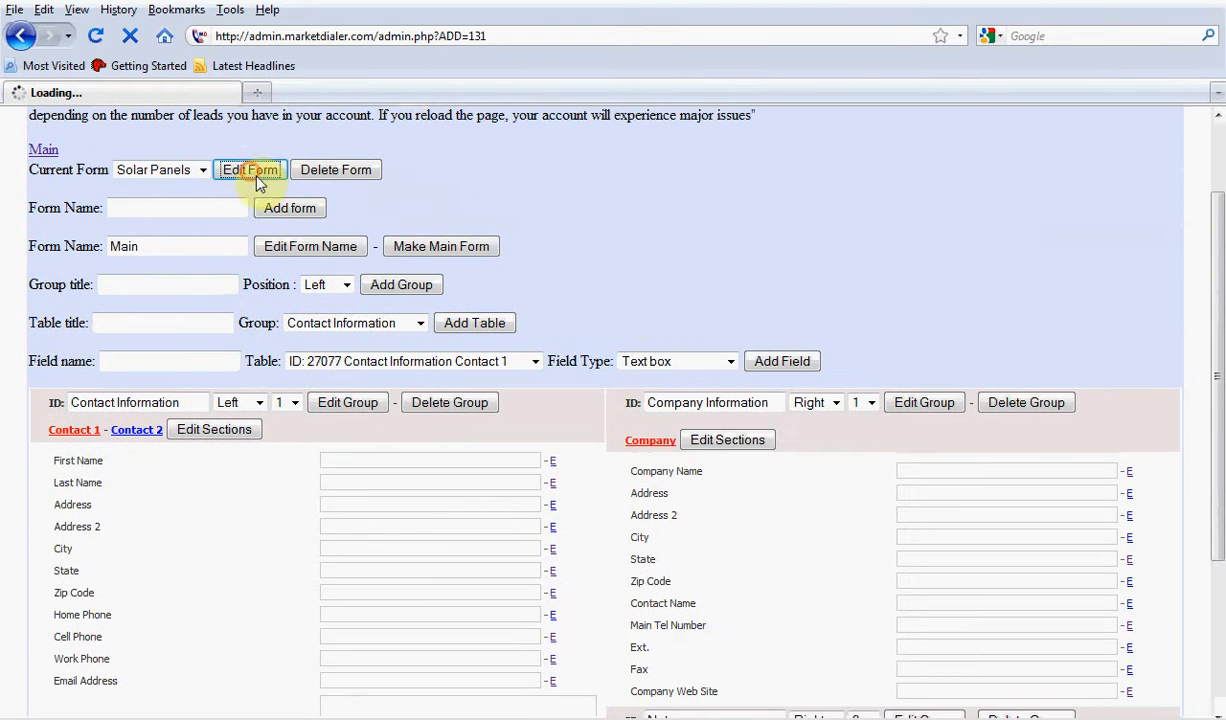
pyautogui.scroll(-1, 660, 320)
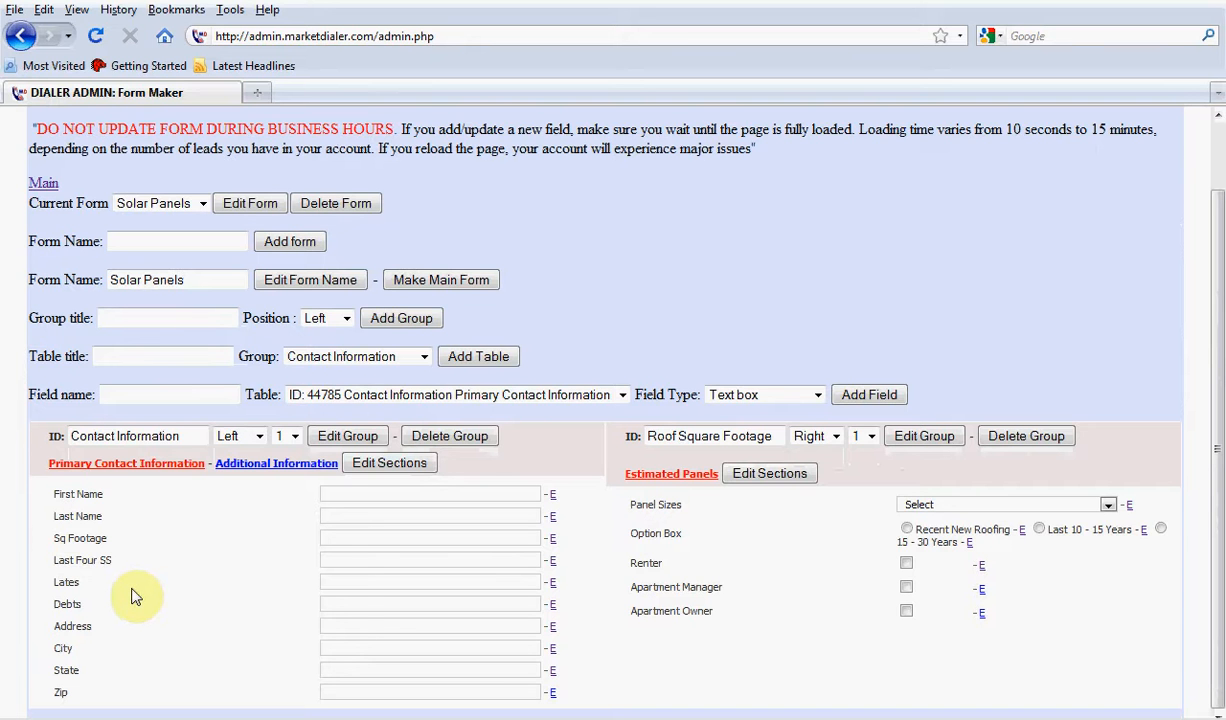
# Make the Pool field in the Additional Information section not searchable and save the change
pyautogui.click(245, 464)
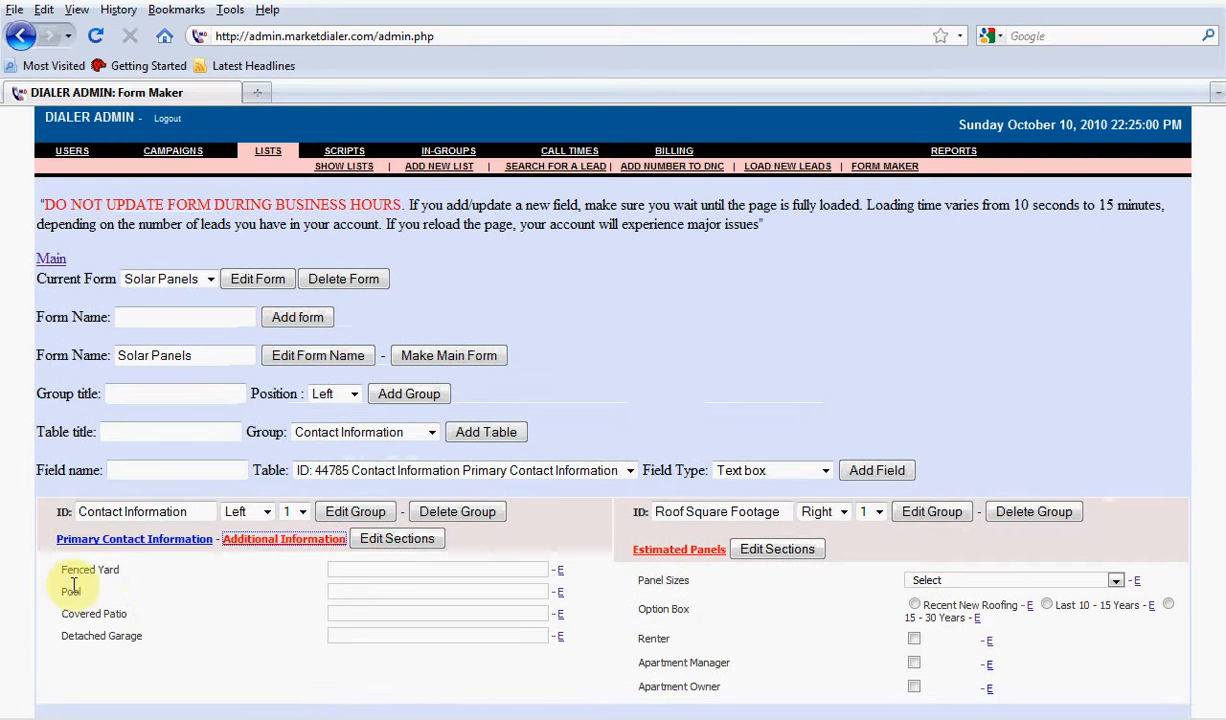
pyautogui.moveTo(101, 592); pyautogui.dragTo(33, 597)
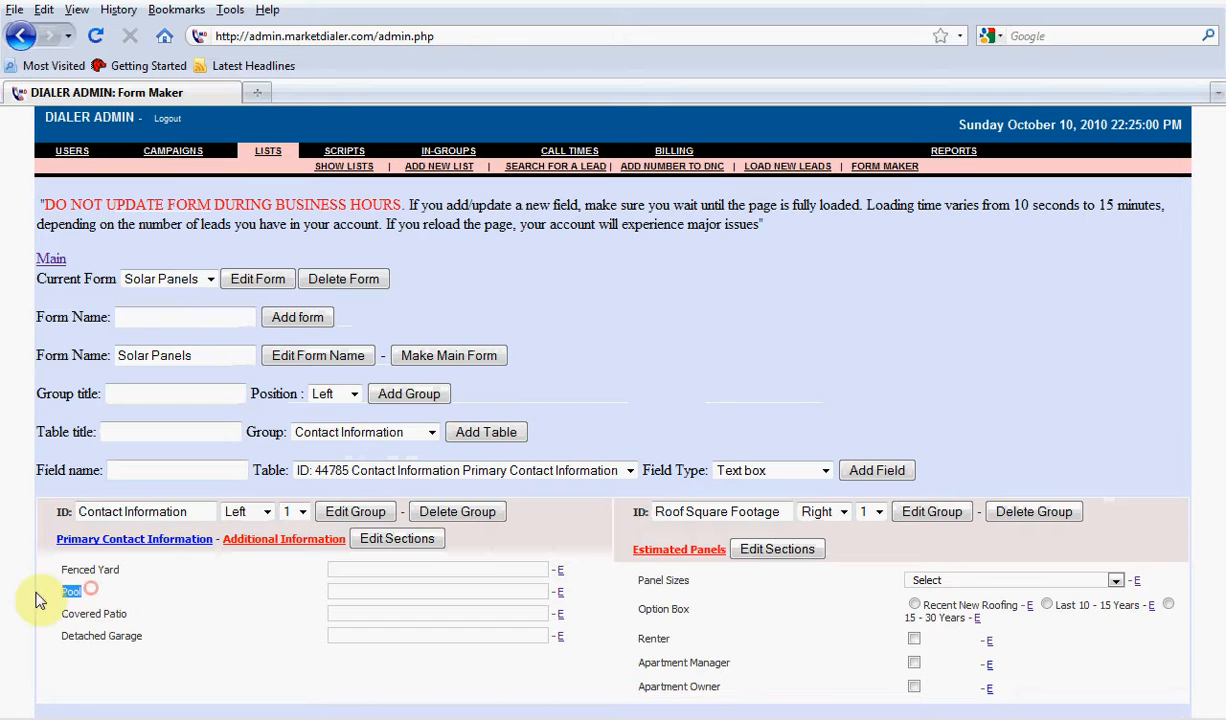
pyautogui.click(561, 595)
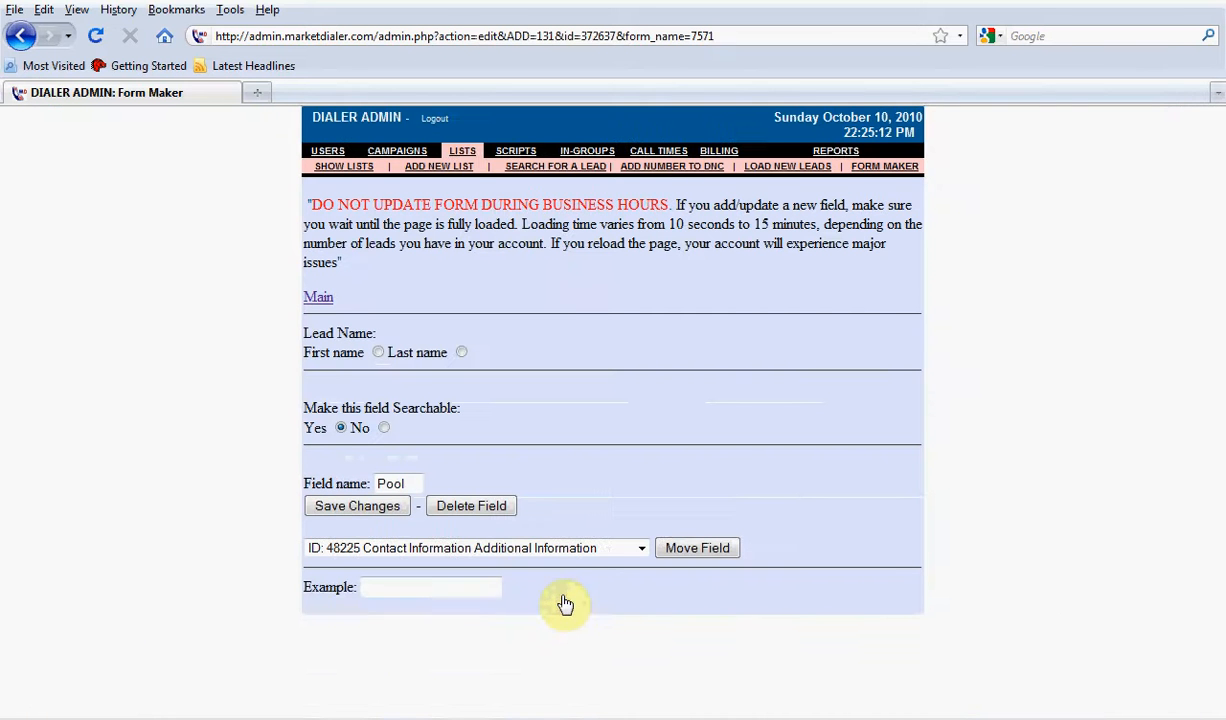
pyautogui.click(383, 429)
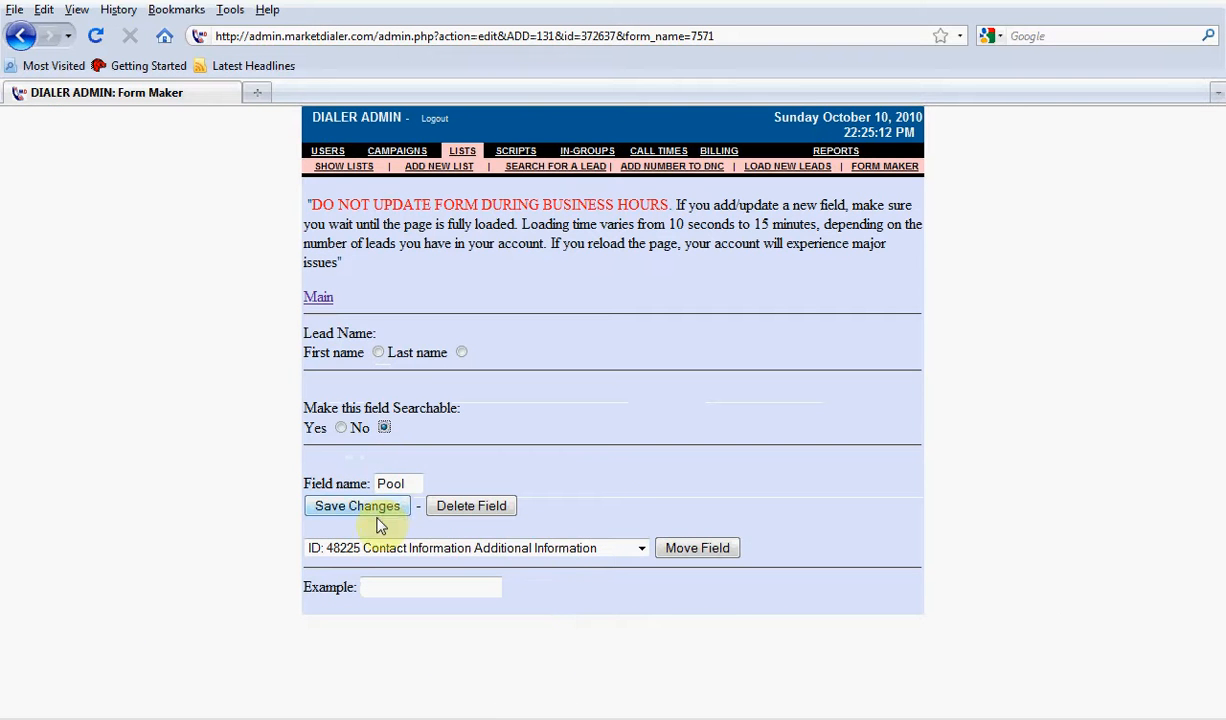
pyautogui.click(380, 514)
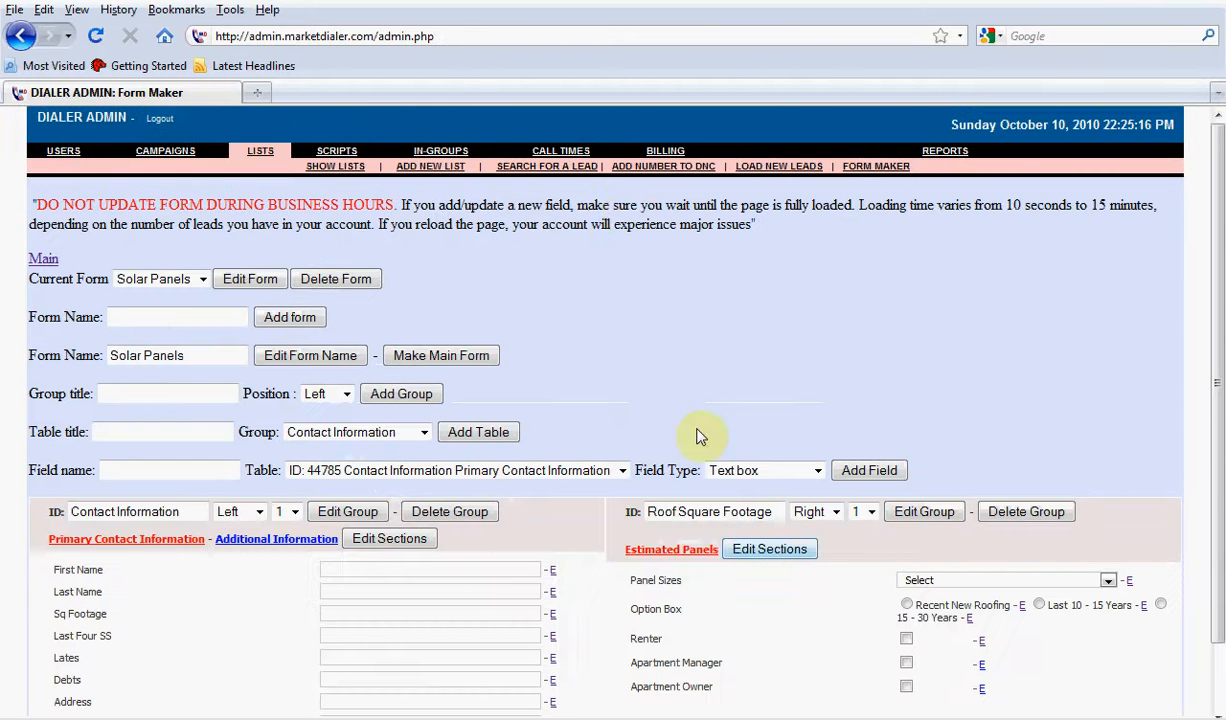
# Open the lead search form and examine its Debts, Company Web Site and Company Name search fields
pyautogui.click(565, 170)
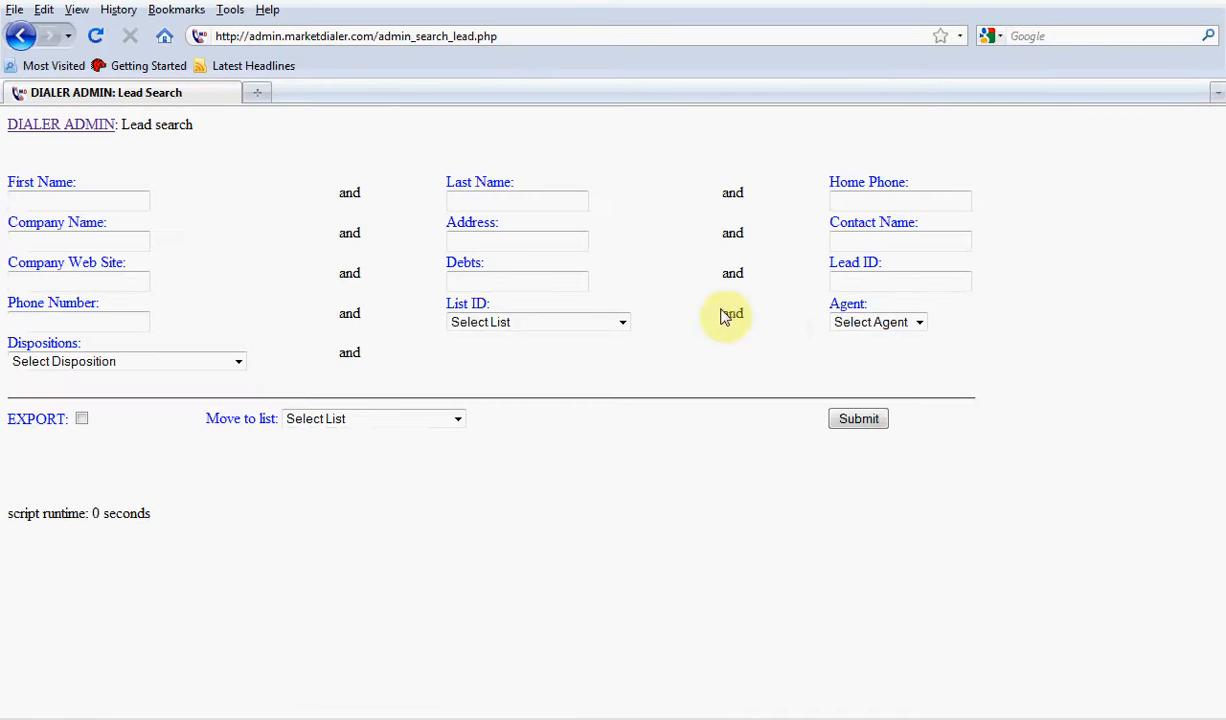
pyautogui.moveTo(493, 265); pyautogui.dragTo(440, 268)
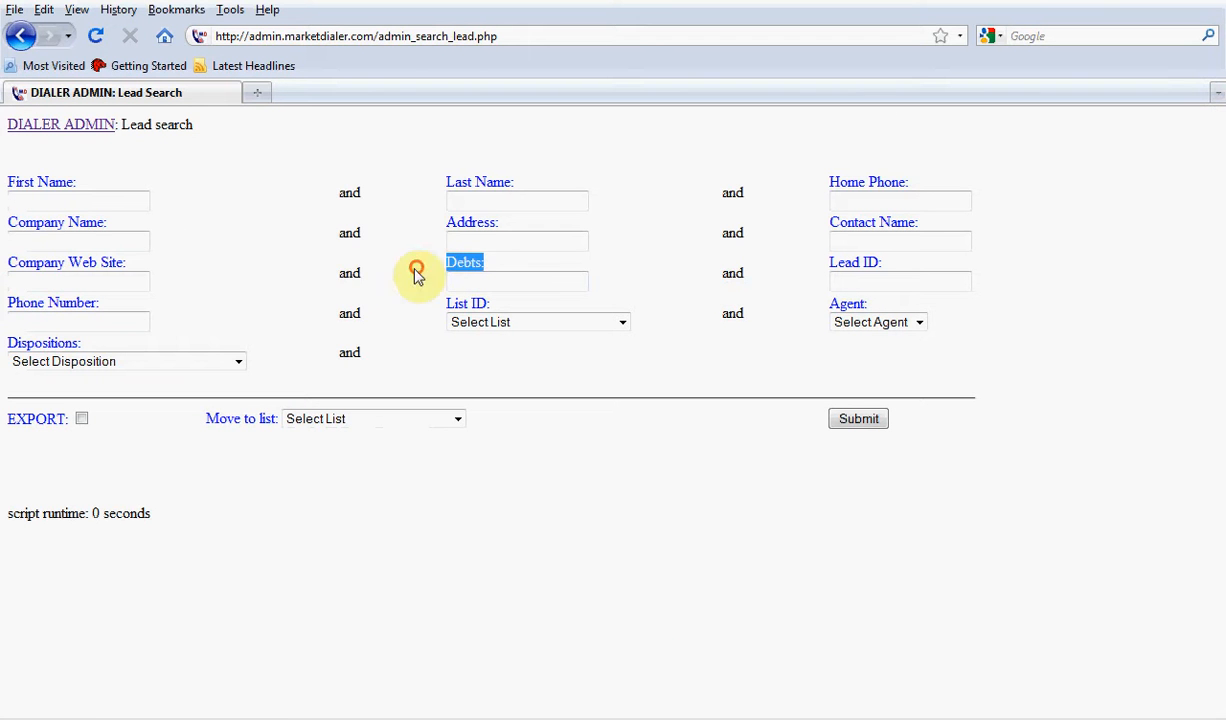
pyautogui.moveTo(130, 261); pyautogui.dragTo(7, 274)
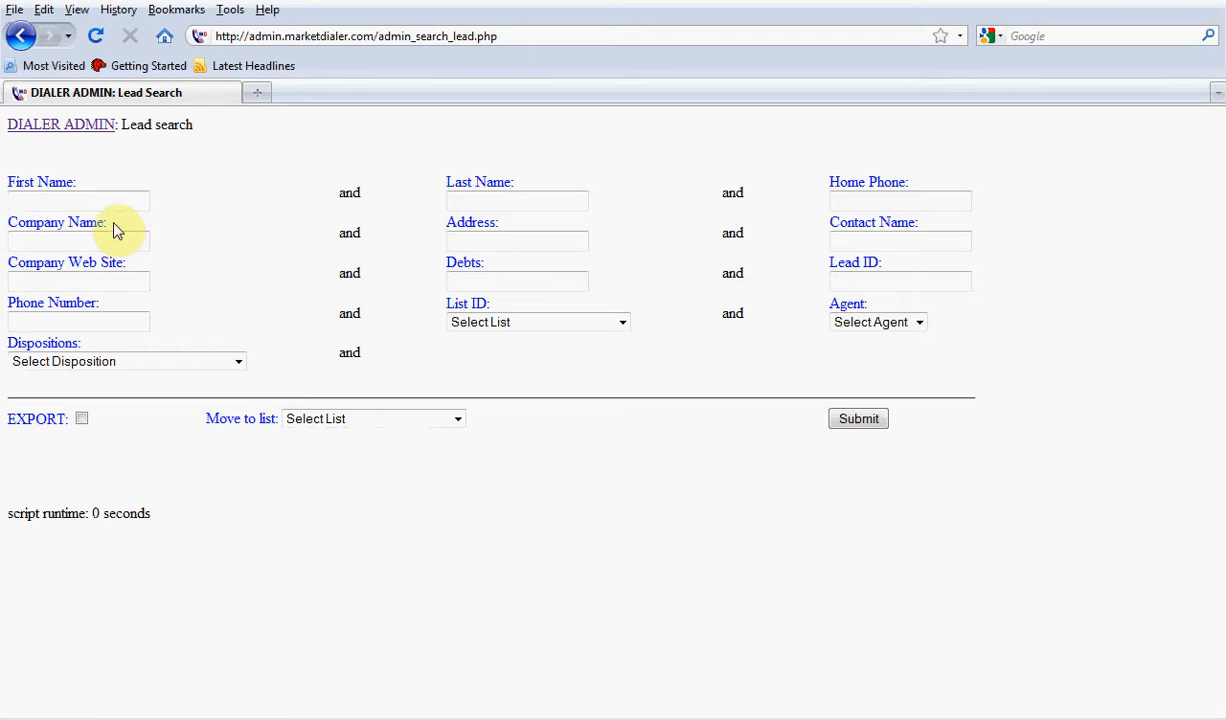
pyautogui.moveTo(113, 228); pyautogui.dragTo(87, 224)
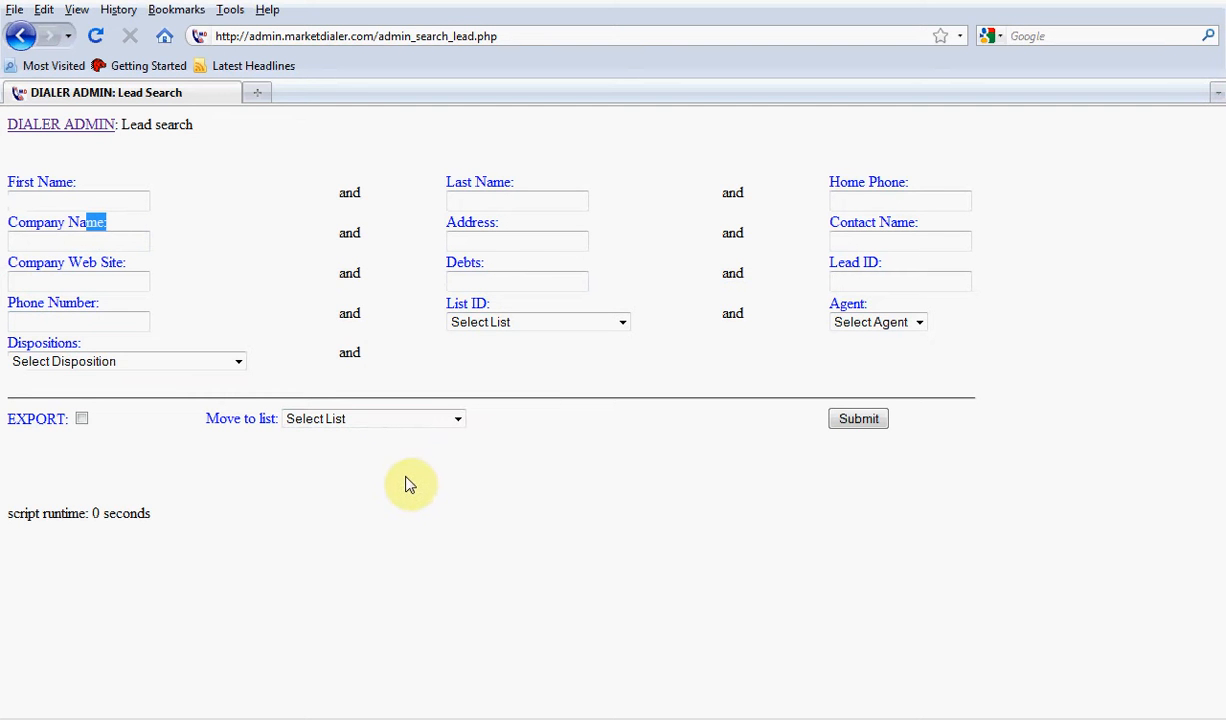
# Return to the Form Maker, load the Solar Panels form and look through its Primary Contact Information and Additional Information fields
pyautogui.click(83, 132)
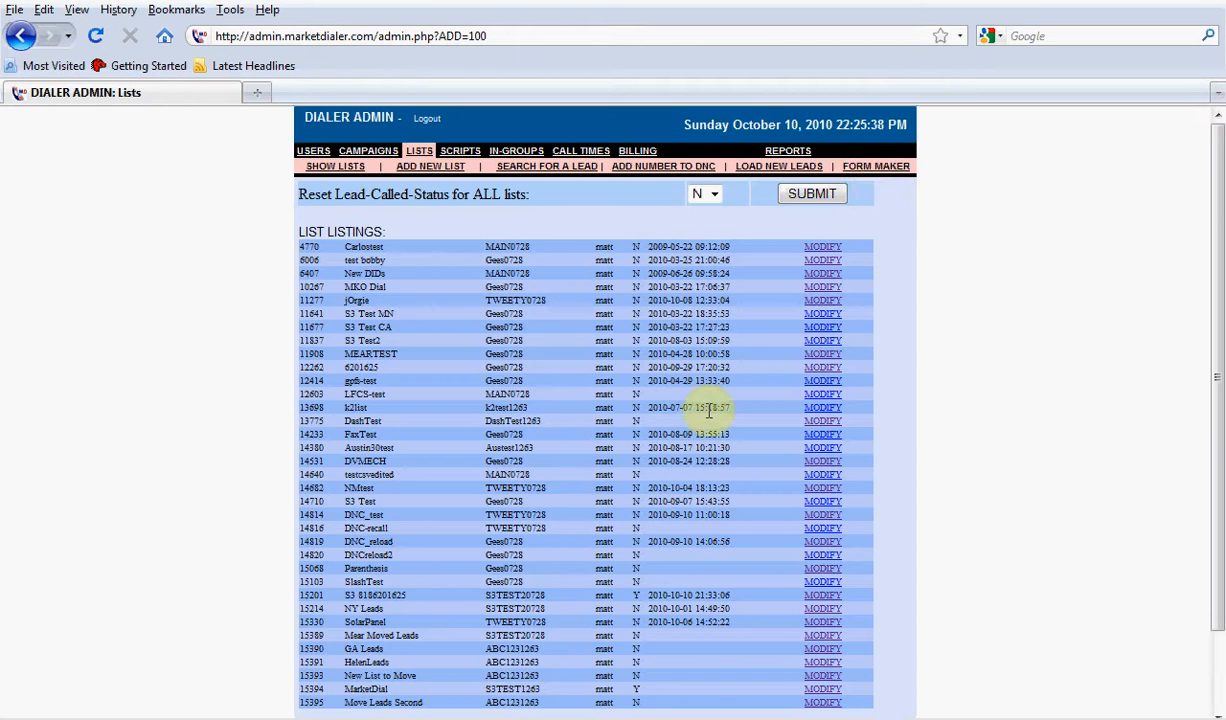
pyautogui.click(874, 172)
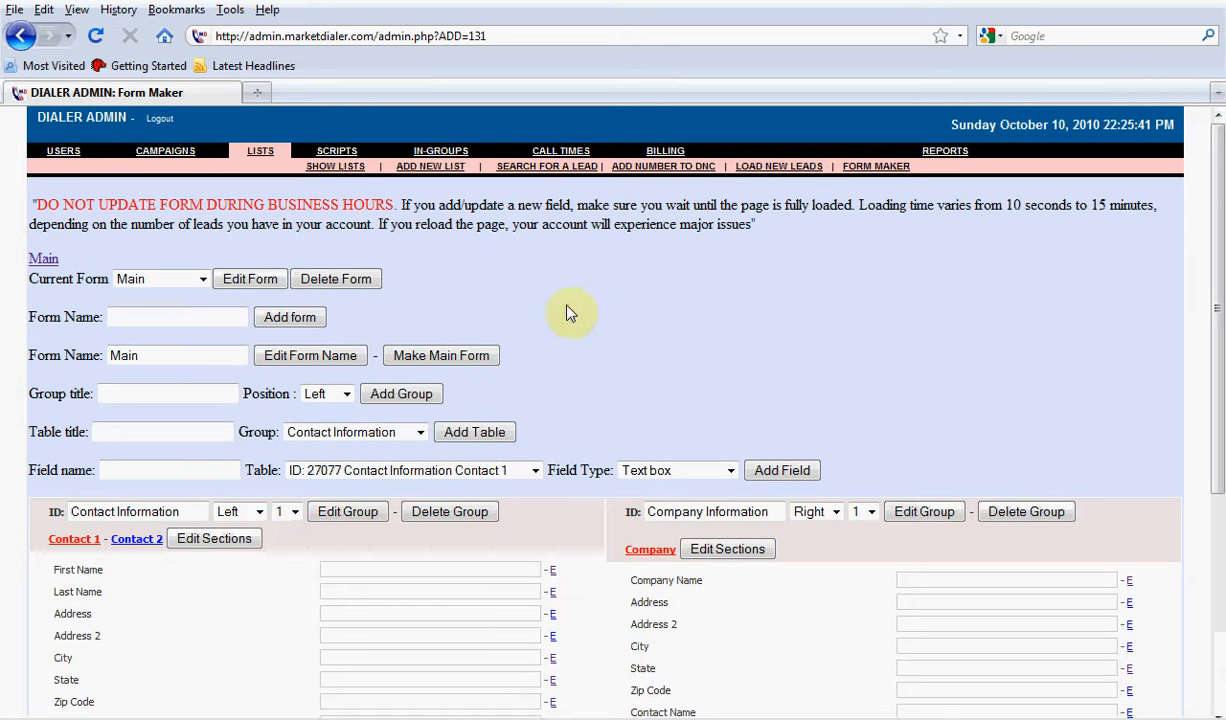
pyautogui.click(160, 279)
pyautogui.click(168, 309)
pyautogui.click(232, 279)
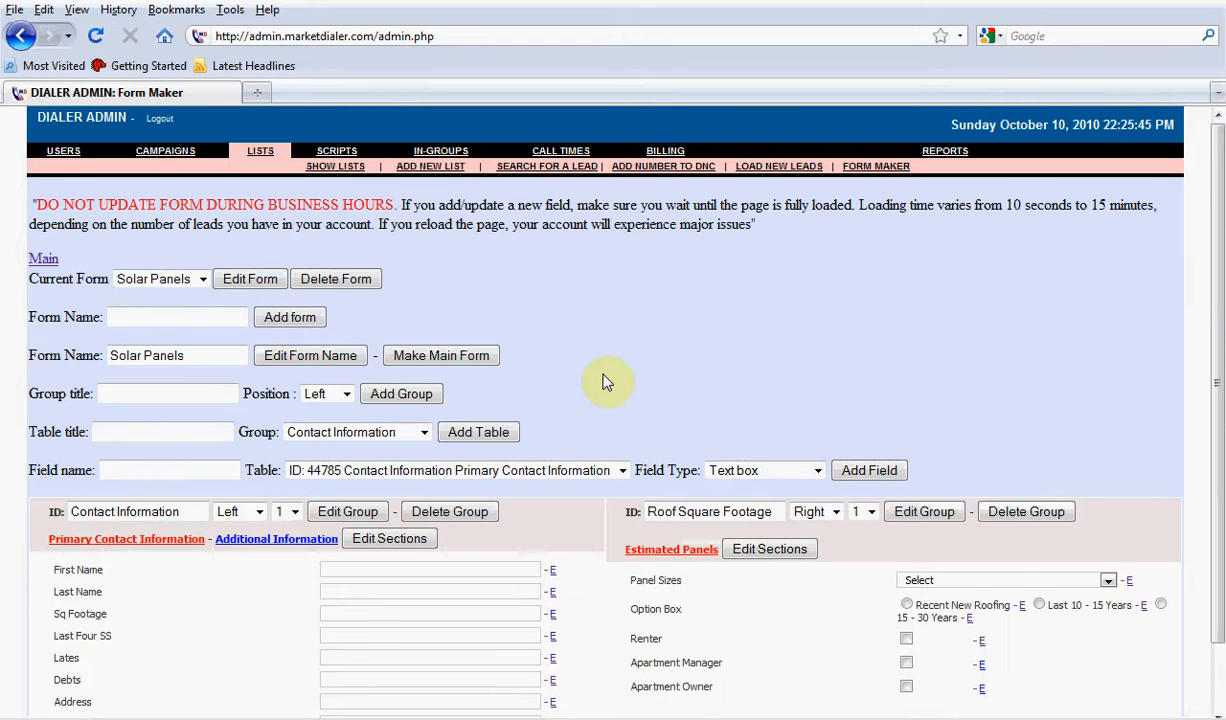
pyautogui.scroll(-2, 605, 382)
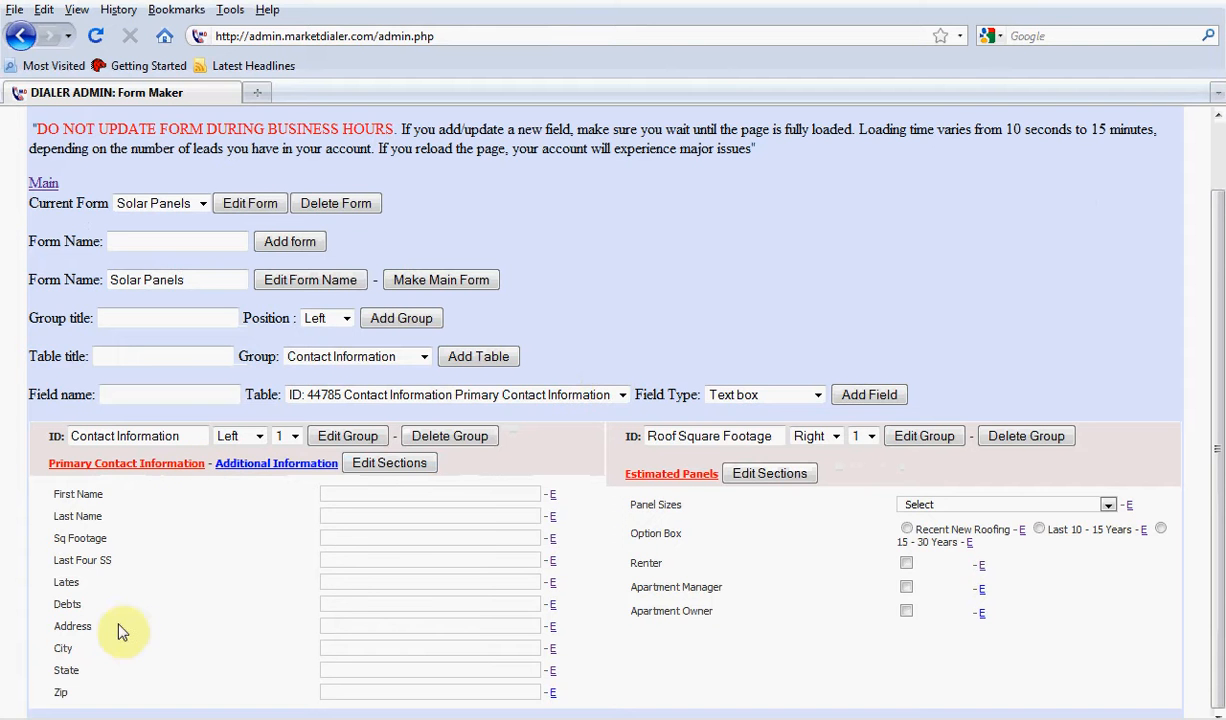
pyautogui.click(290, 464)
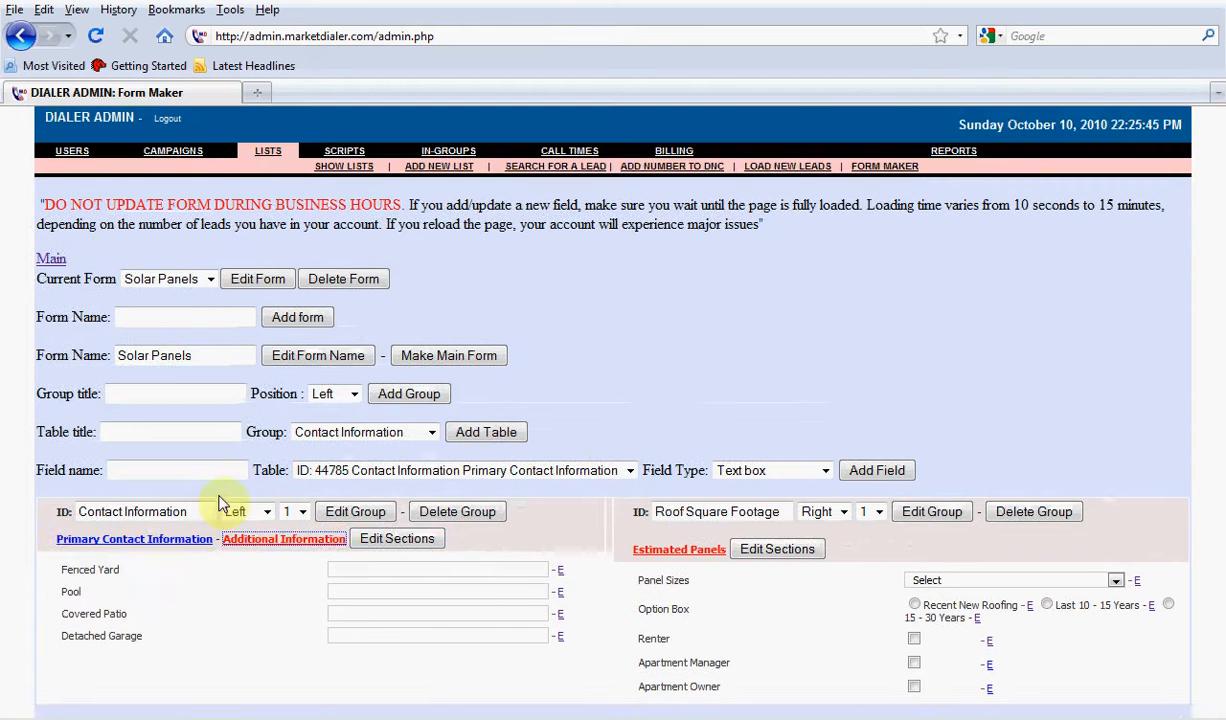
# Load the Main form, make the Company Name field under Company Information not searchable and save the change
pyautogui.click(165, 279)
pyautogui.click(145, 296)
pyautogui.click(245, 287)
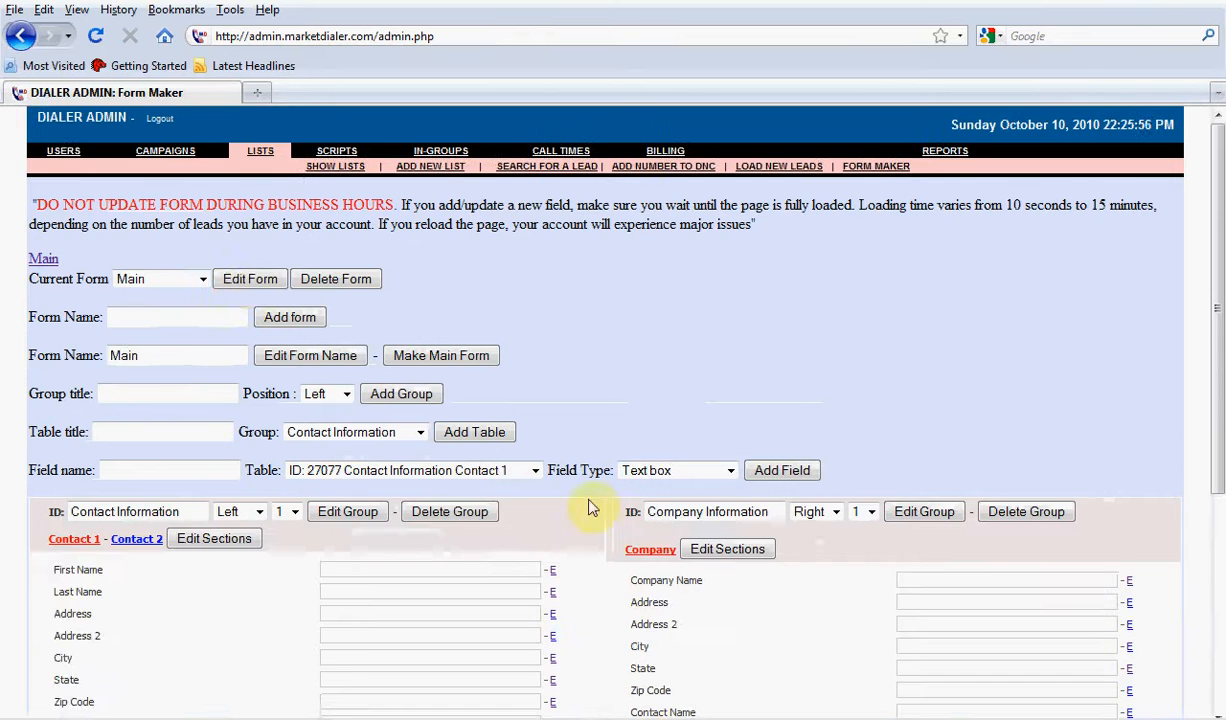
pyautogui.scroll(-1, 618, 515)
pyautogui.scroll(-3, 618, 515)
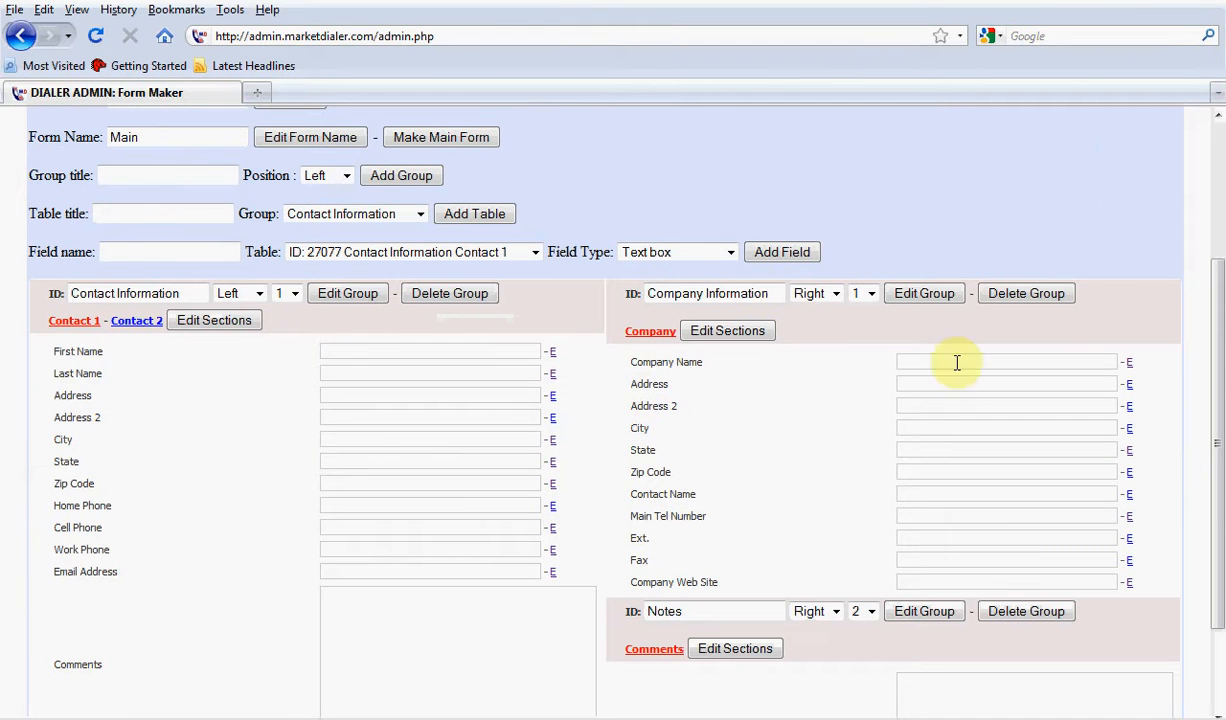
pyautogui.click(1129, 365)
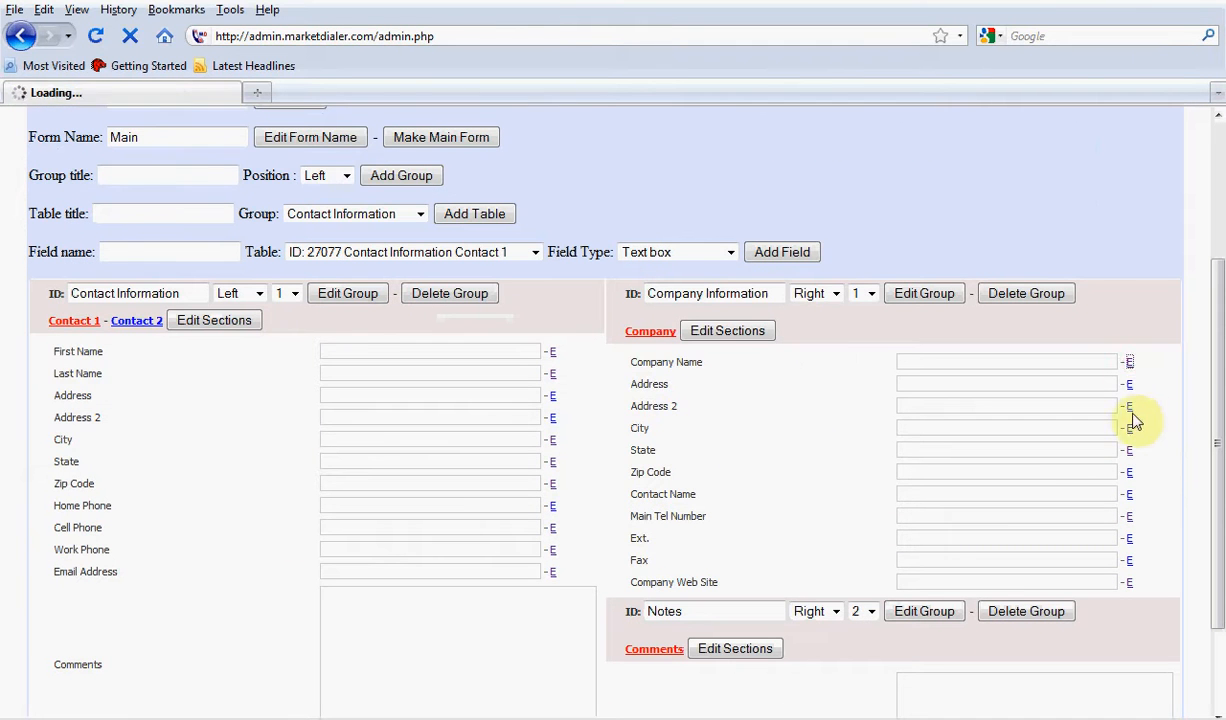
pyautogui.moveTo(470, 407); pyautogui.dragTo(301, 410)
pyautogui.click(385, 428)
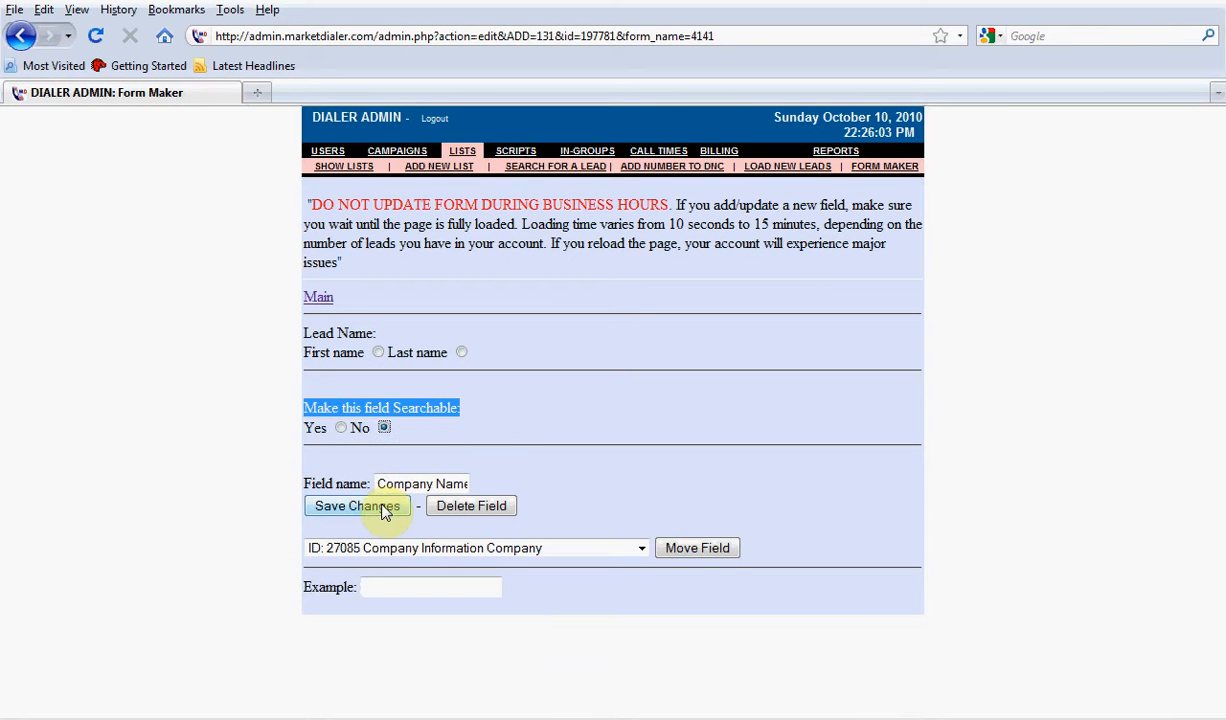
pyautogui.click(357, 506)
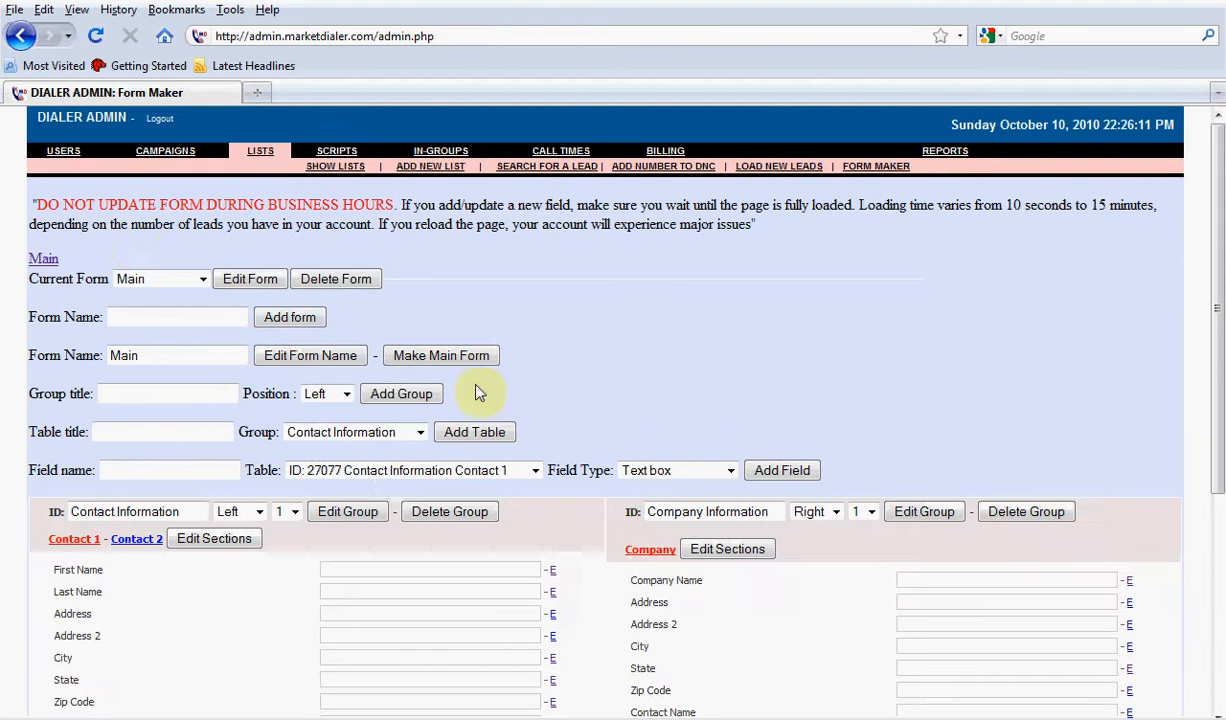
# Load the Solar Panels form, make the Debts field in Primary Contact Information not searchable and save the change
pyautogui.click(145, 280)
pyautogui.click(138, 306)
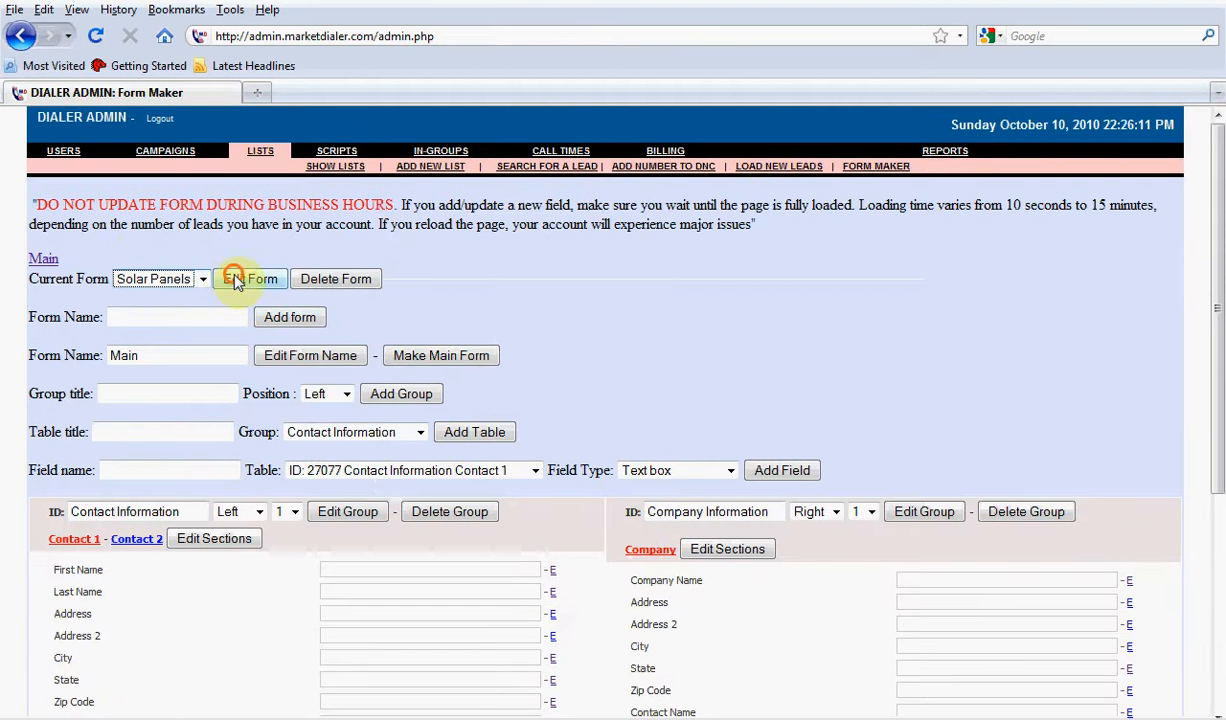
pyautogui.click(236, 279)
pyautogui.scroll(-2, 549, 353)
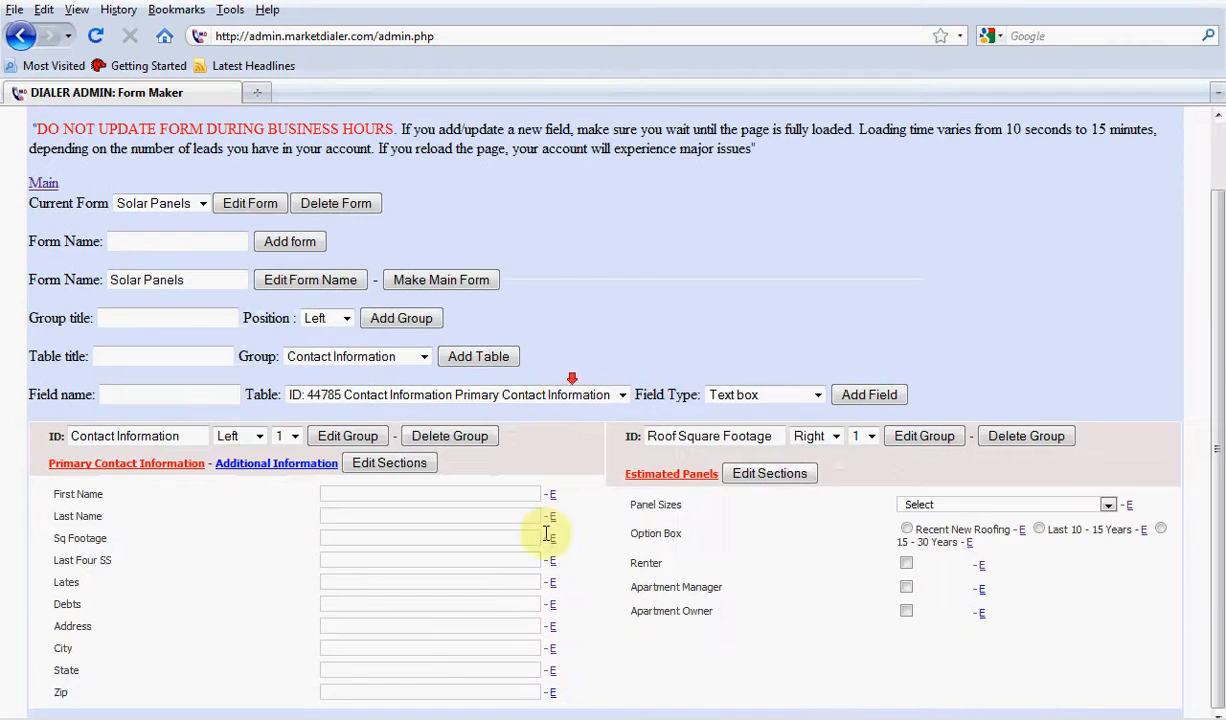
pyautogui.click(300, 463)
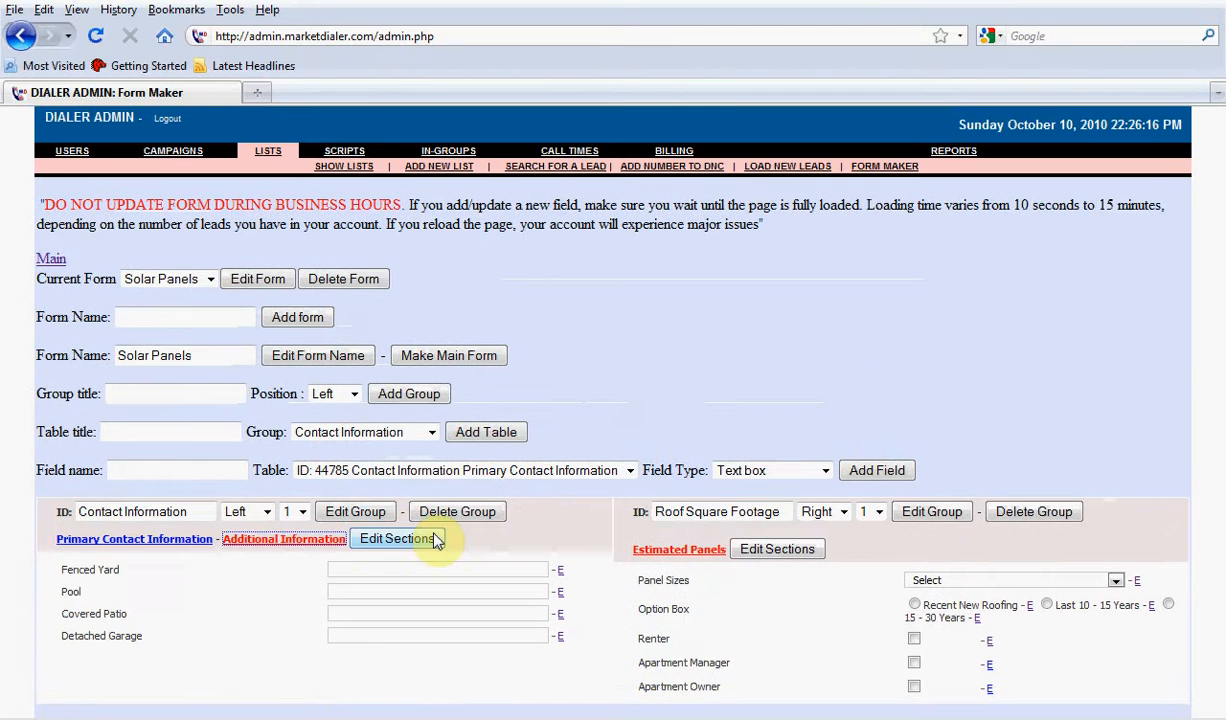
pyautogui.click(195, 540)
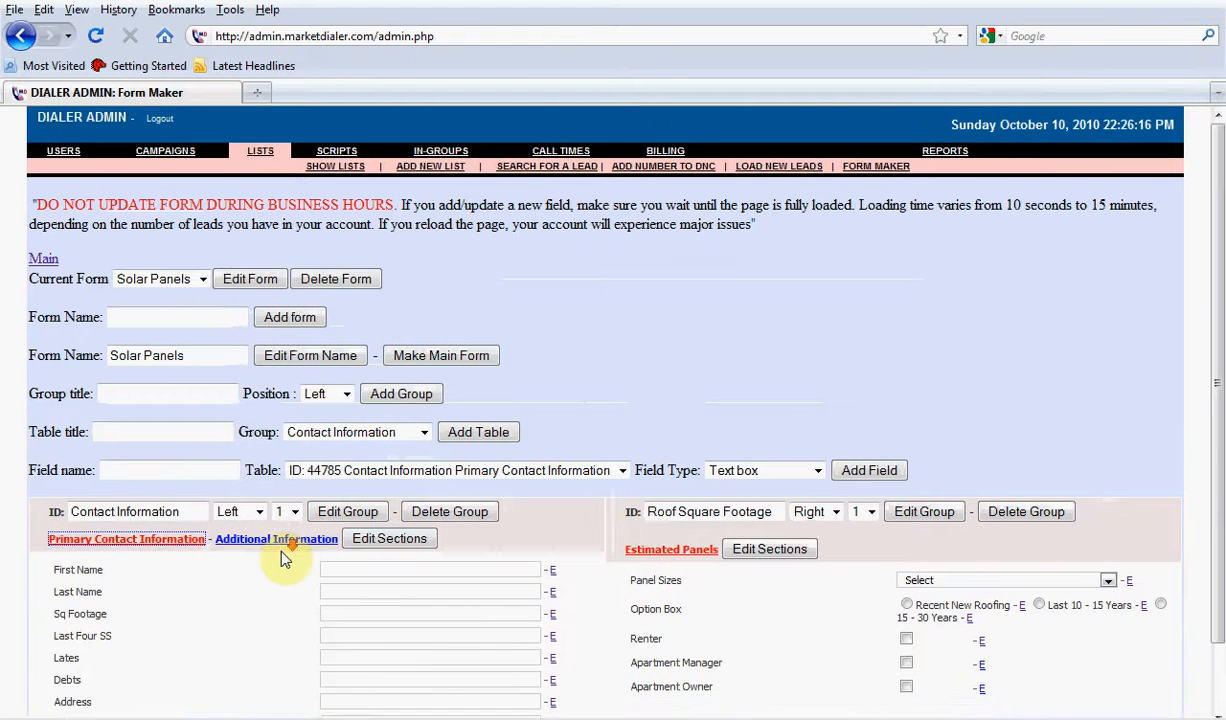
pyautogui.scroll(-2, 280, 555)
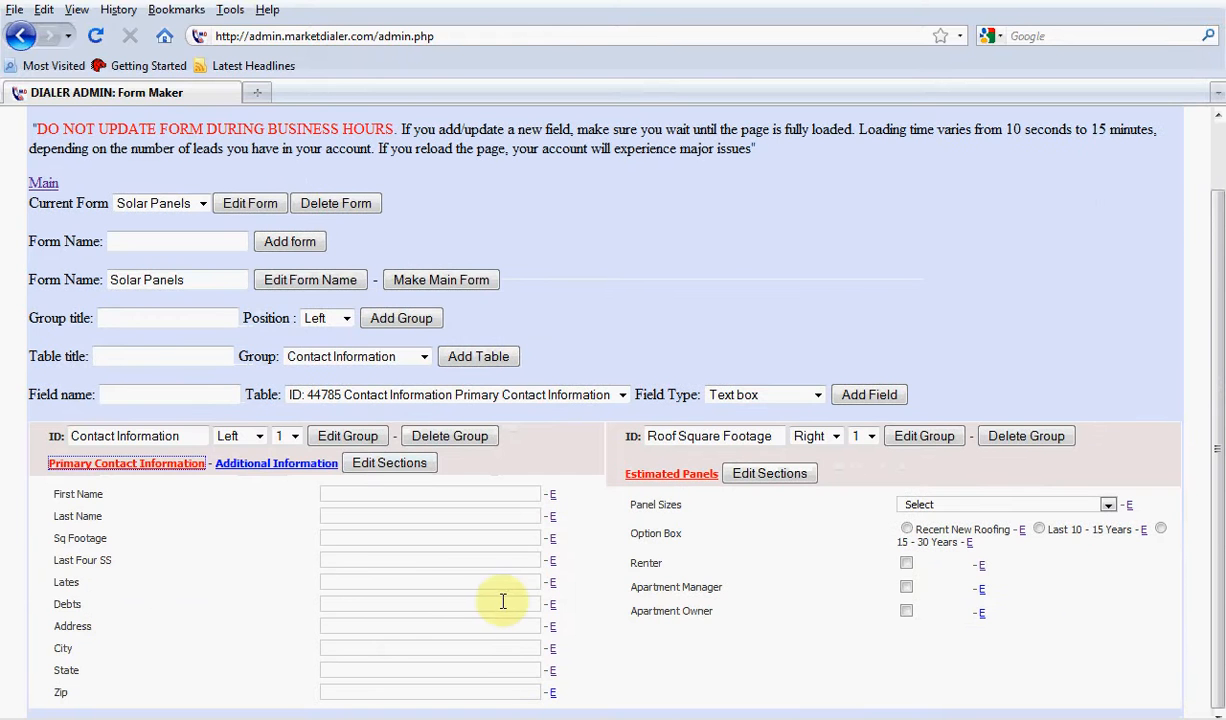
pyautogui.click(552, 605)
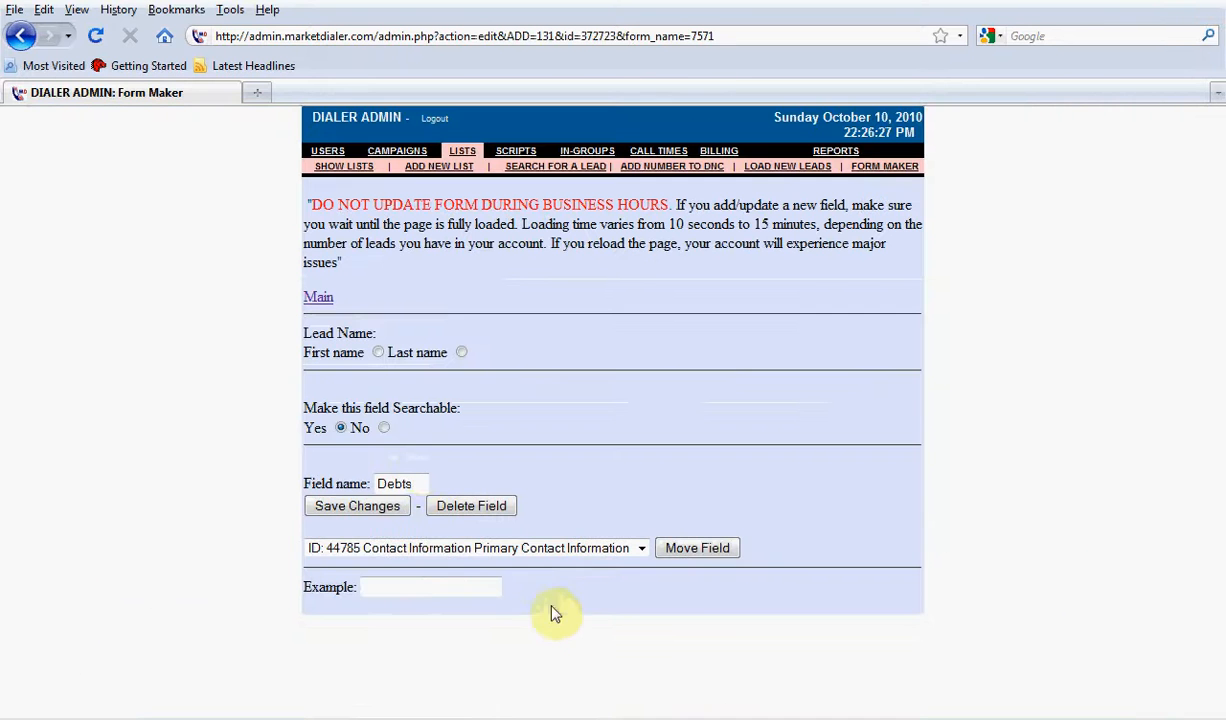
pyautogui.click(343, 506)
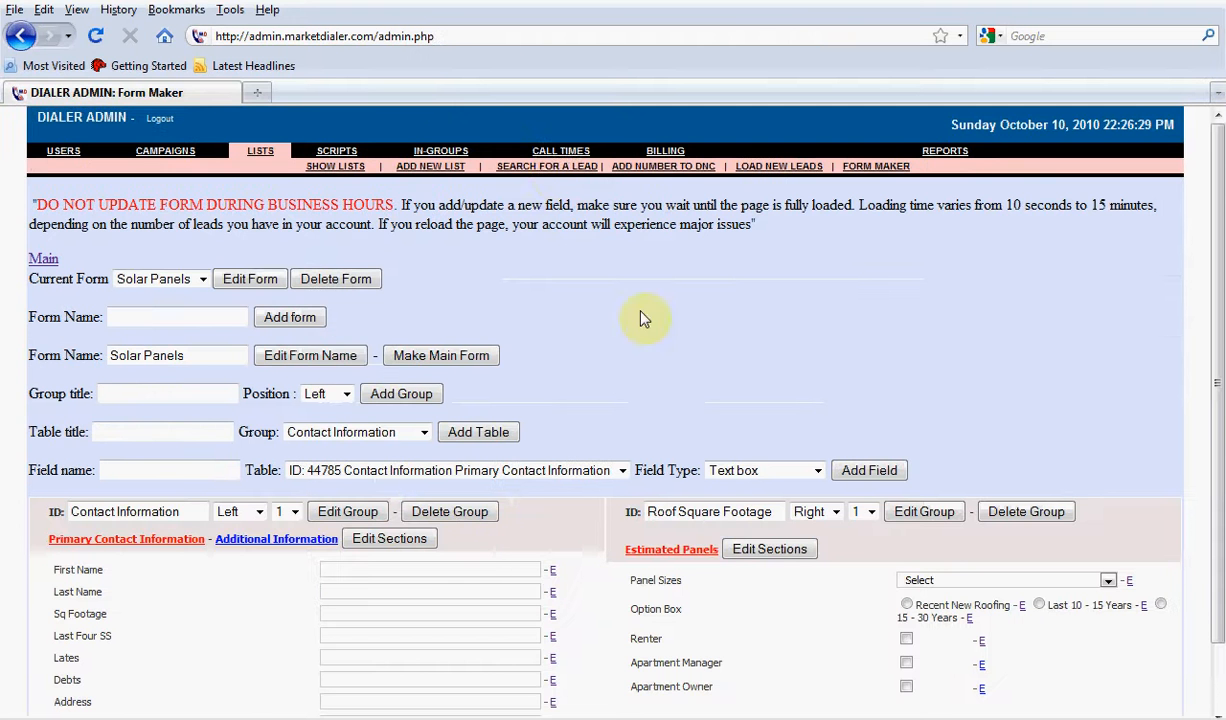
# Open the lead search form to review its search fields and go back to the dialer admin lists
pyautogui.click(547, 166)
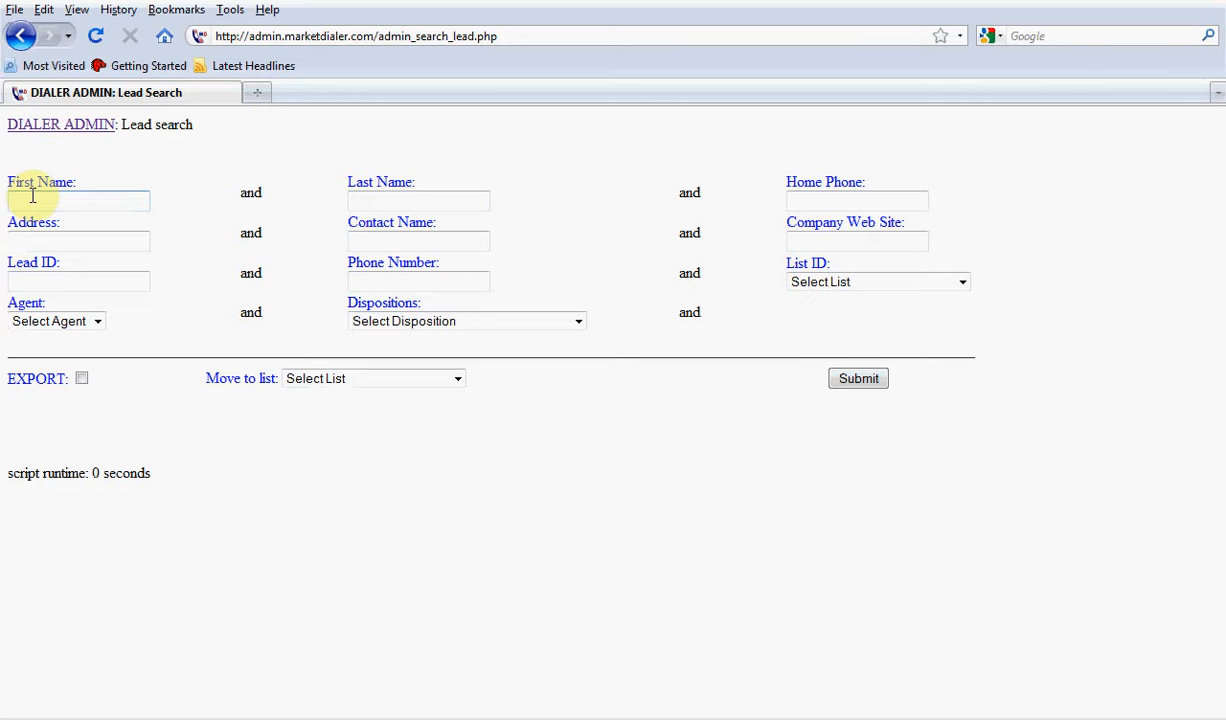
pyautogui.moveTo(197, 125); pyautogui.dragTo(115, 129)
pyautogui.click(77, 128)
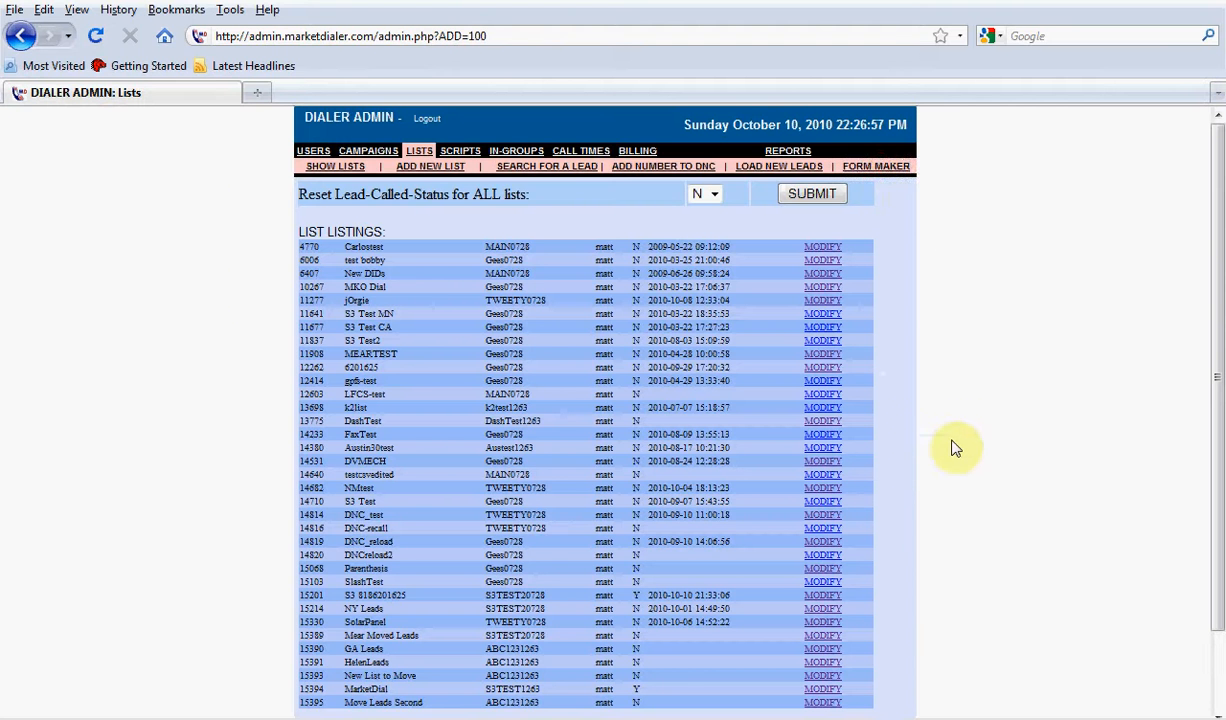
# In the Form Maker's Main form, make the Company Web Site field not searchable and save the change
pyautogui.click(877, 167)
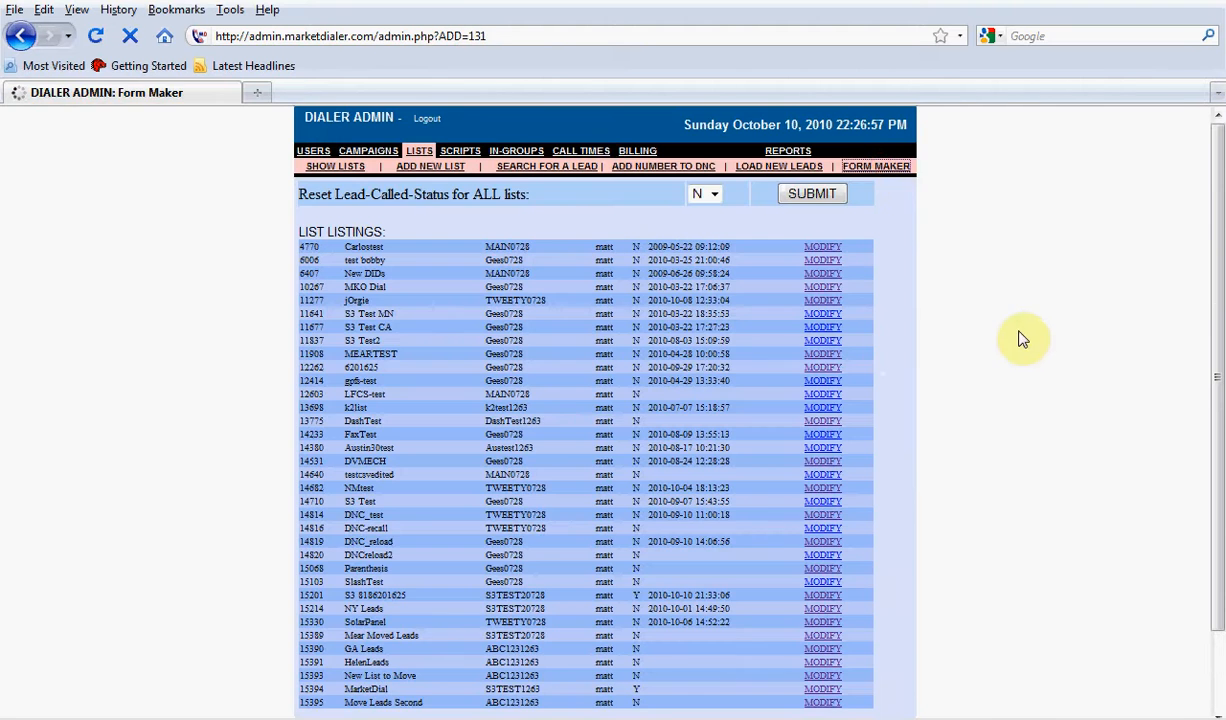
pyautogui.scroll(-4, 478, 512)
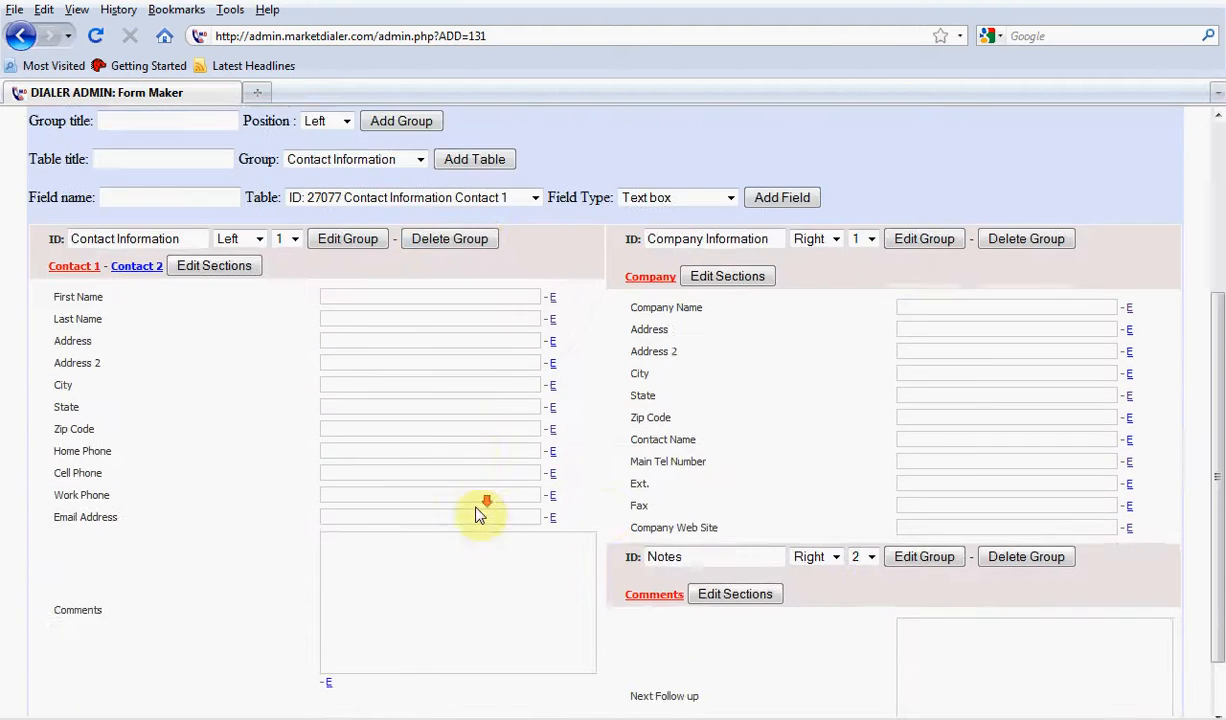
pyautogui.scroll(-1, 478, 512)
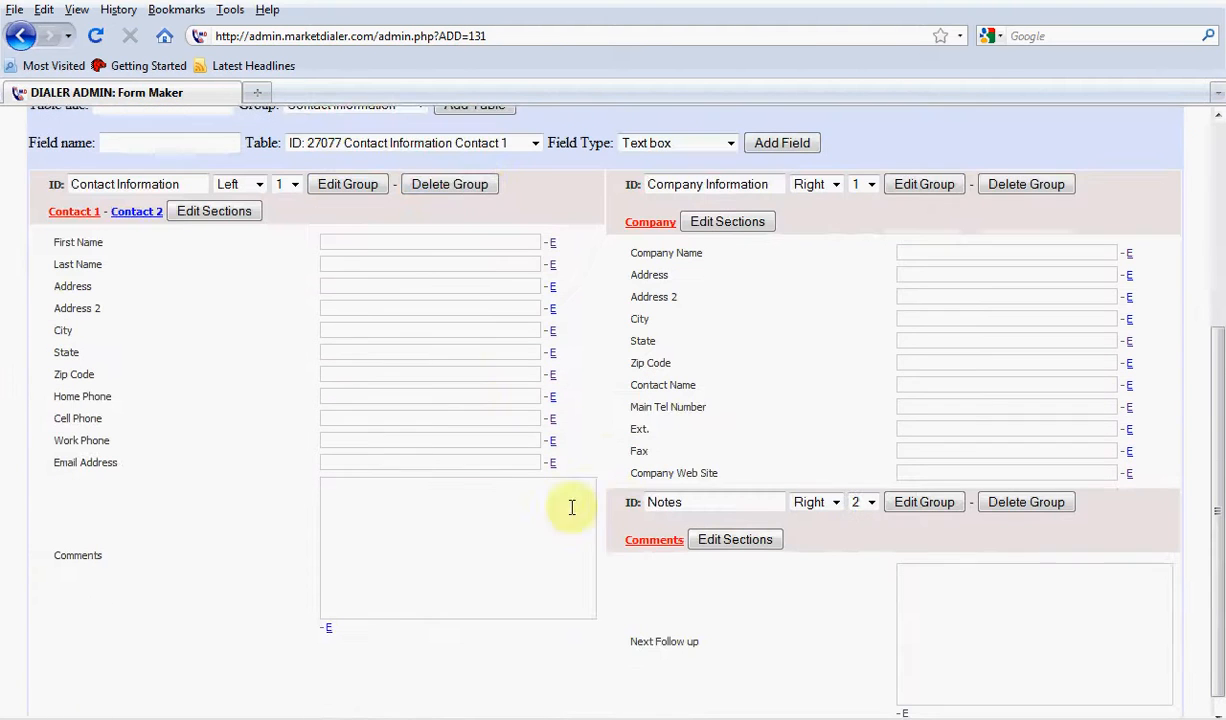
pyautogui.click(1128, 476)
pyautogui.moveTo(479, 405); pyautogui.dragTo(310, 409)
pyautogui.click(384, 427)
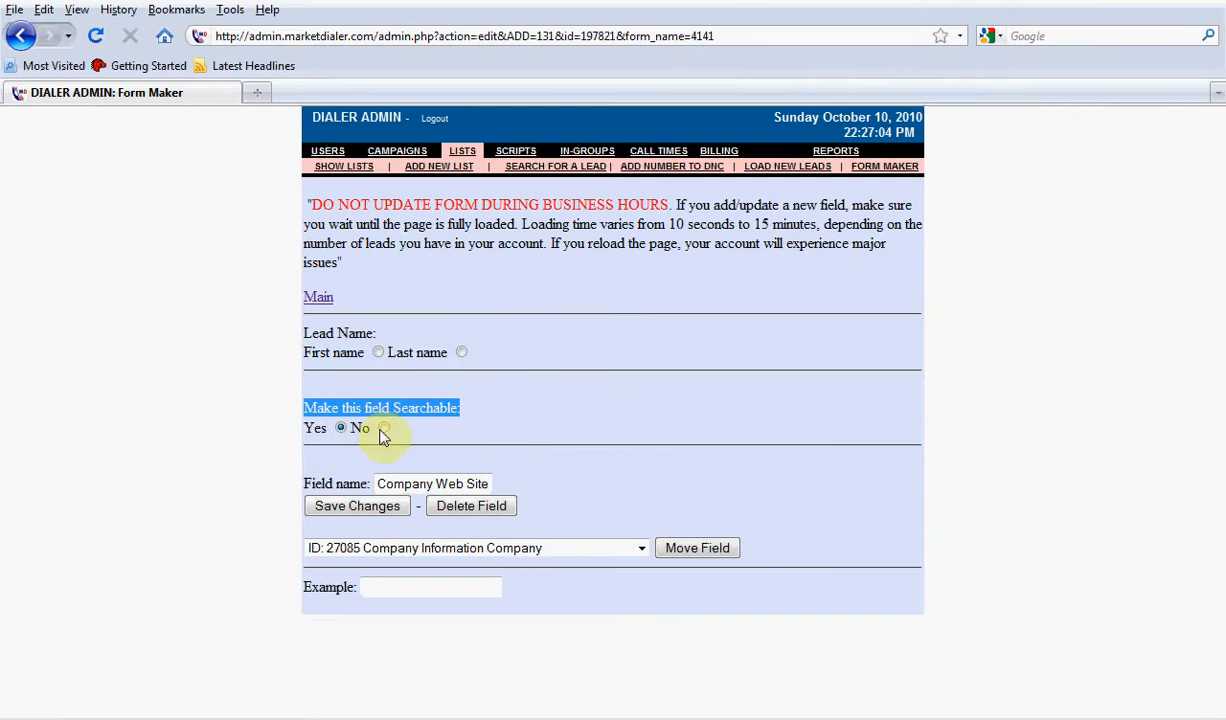
pyautogui.click(387, 506)
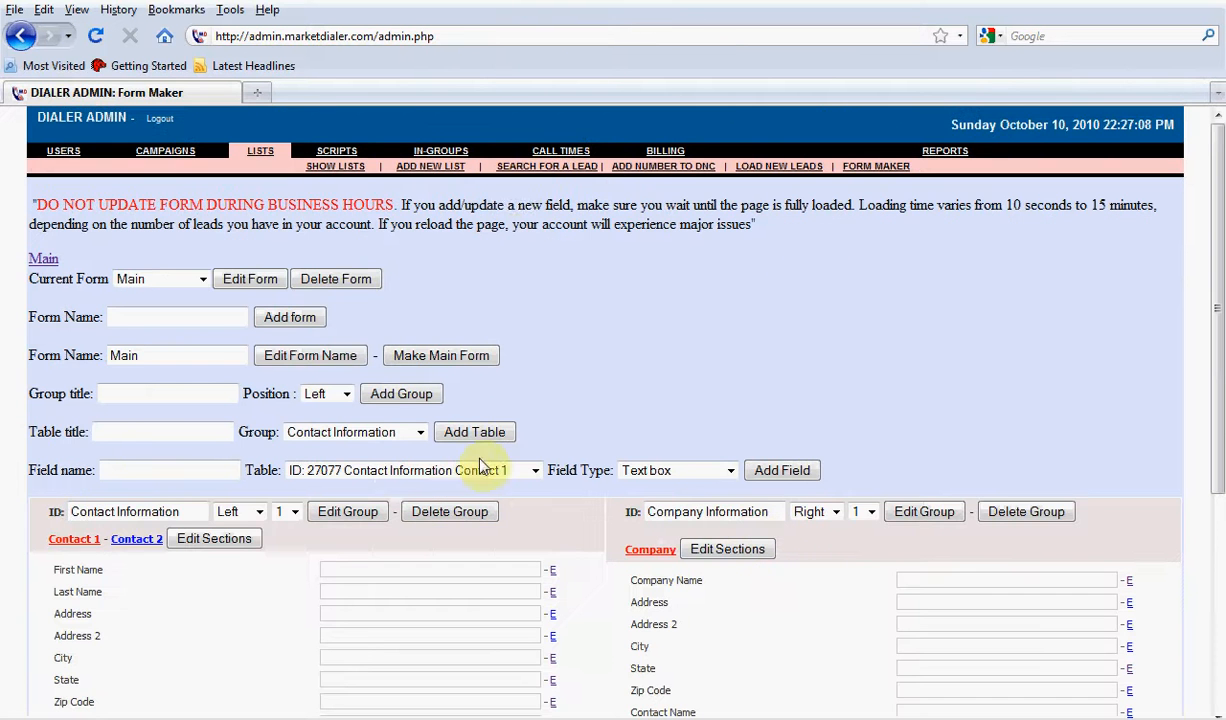
# Reopen the lead search form to check its search fields and activate the Lead ID field
pyautogui.click(533, 170)
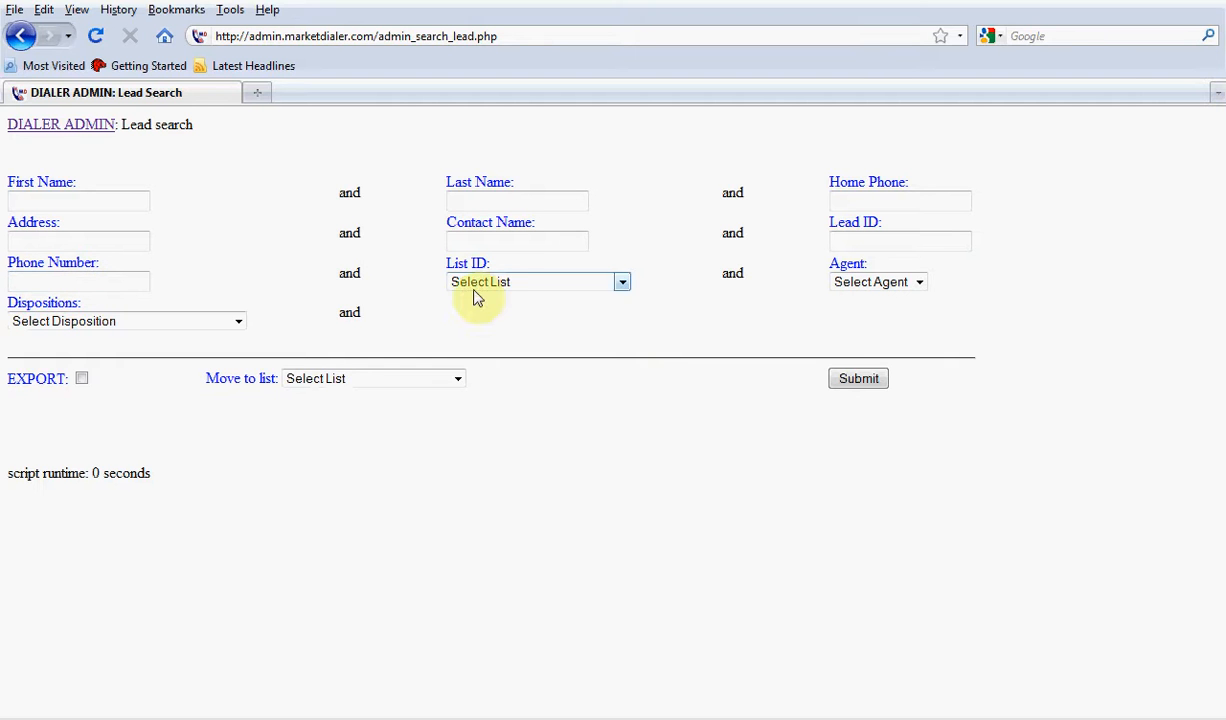
pyautogui.click(901, 244)
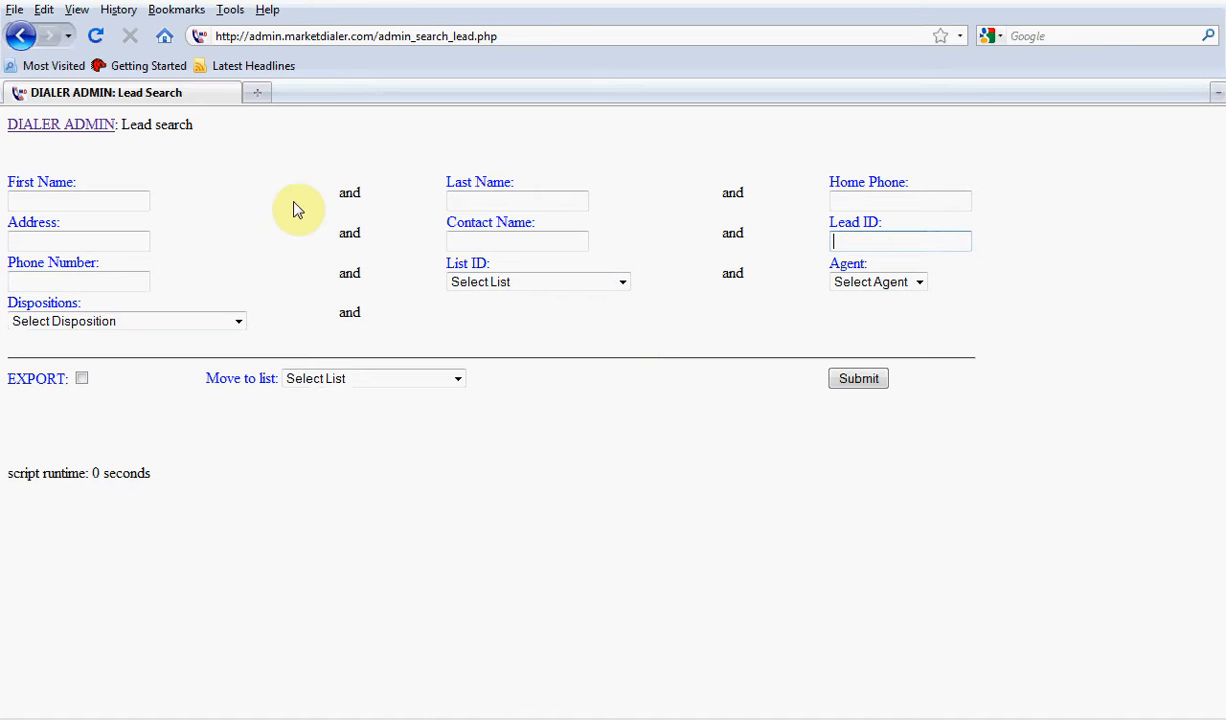
# In the Form Maker's Main form, make the Contact Name field under Company Information not searchable and save the change
pyautogui.click(101, 126)
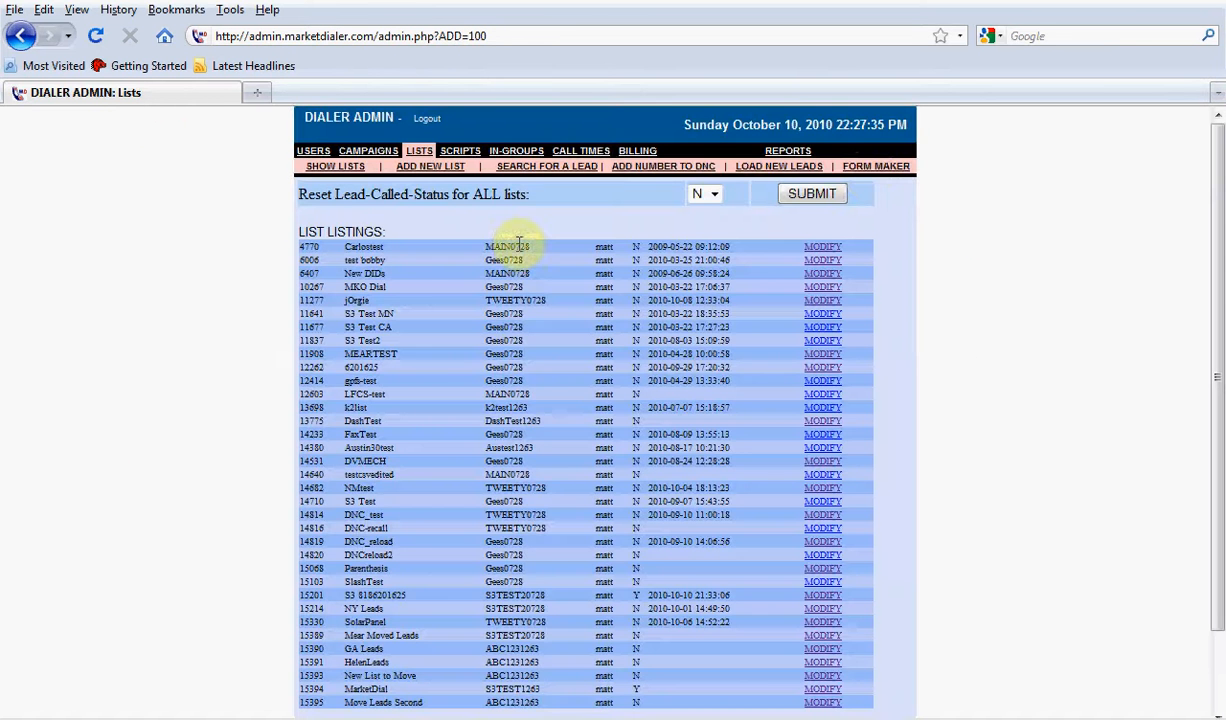
pyautogui.click(876, 165)
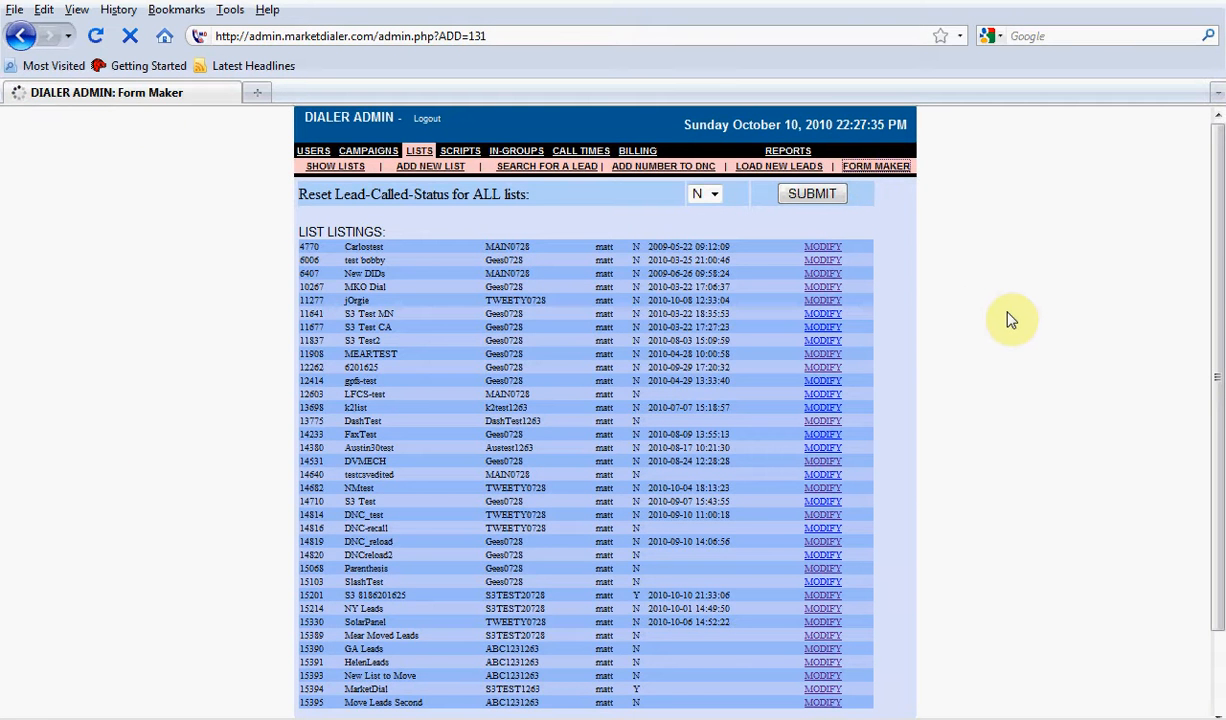
pyautogui.scroll(-1, 545, 376)
pyautogui.scroll(-3, 545, 376)
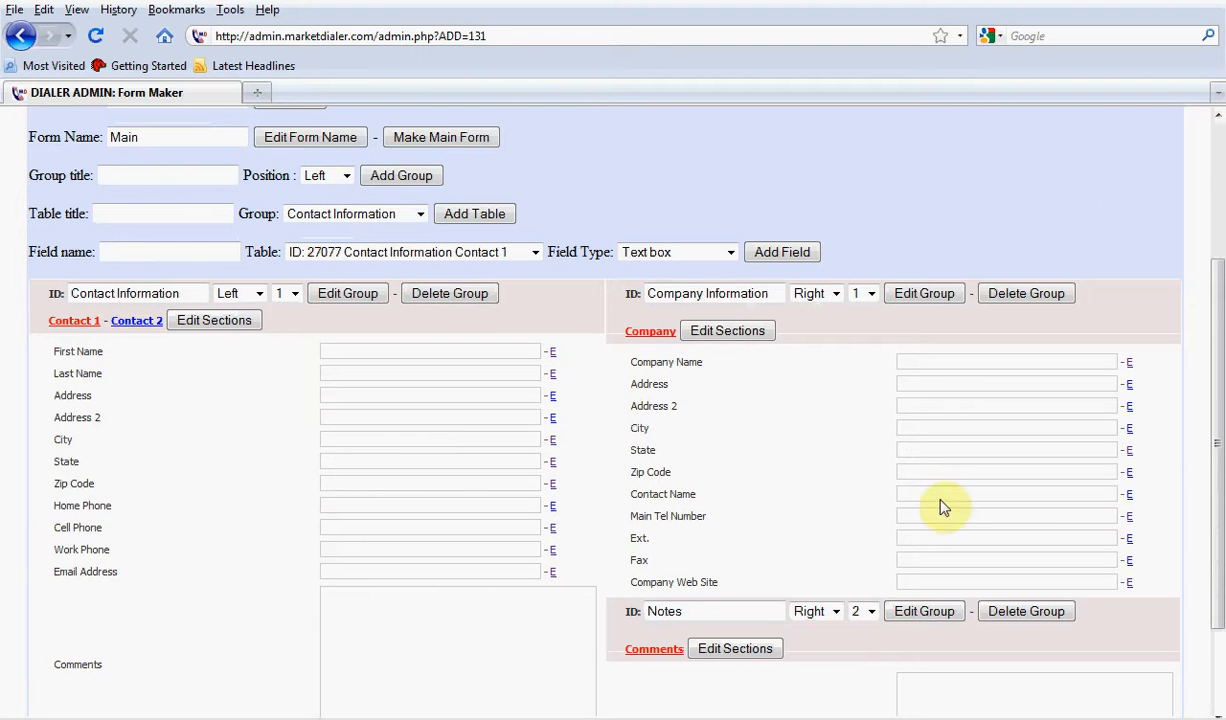
pyautogui.click(1129, 495)
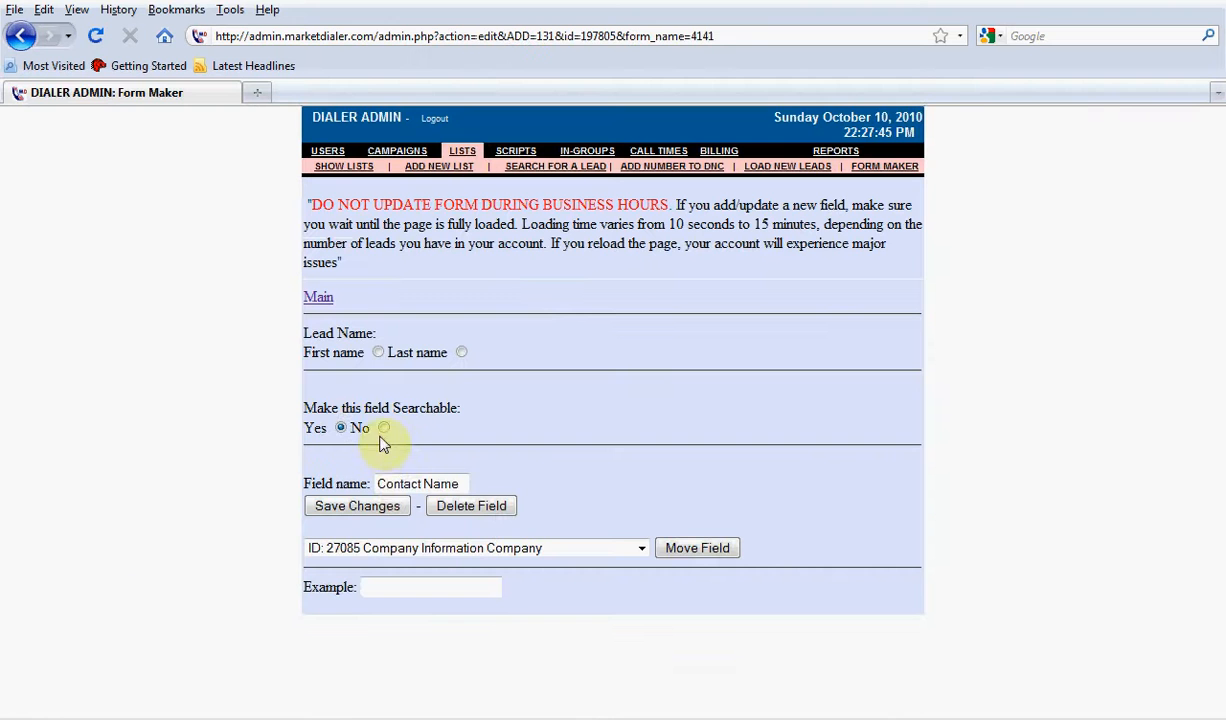
pyautogui.click(384, 428)
pyautogui.click(325, 505)
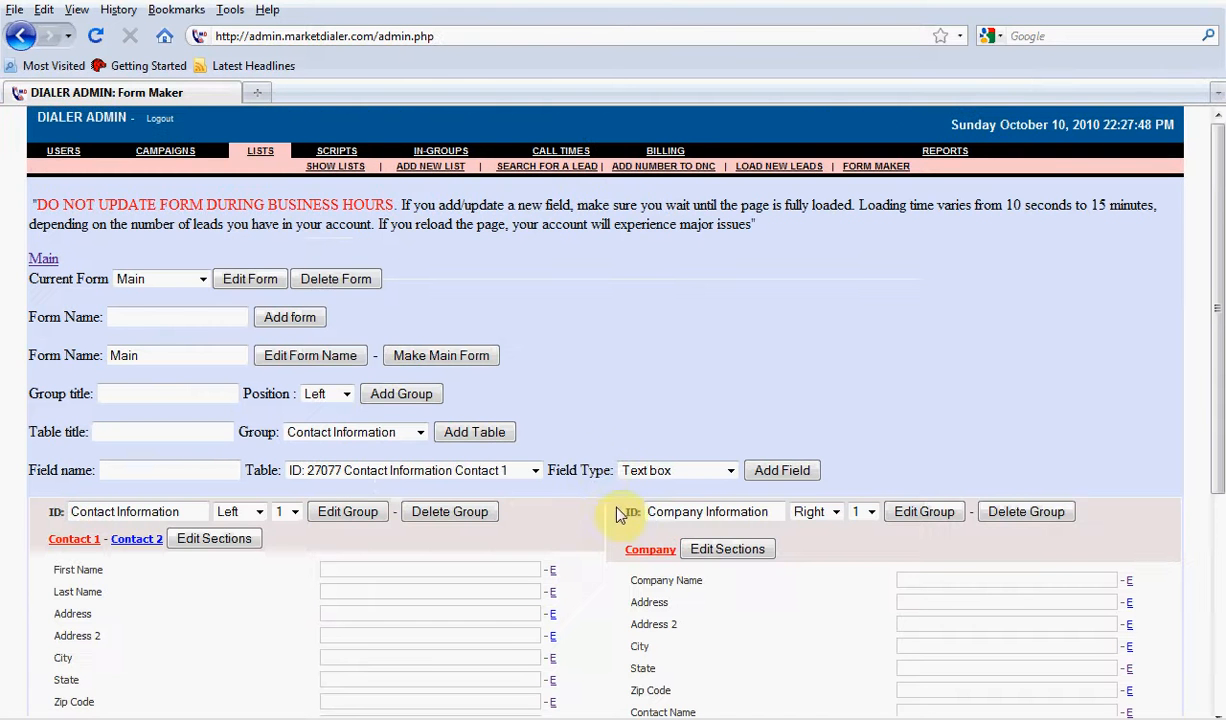
# Check the search fields on the lead search form and return to the Form Maker
pyautogui.click(547, 166)
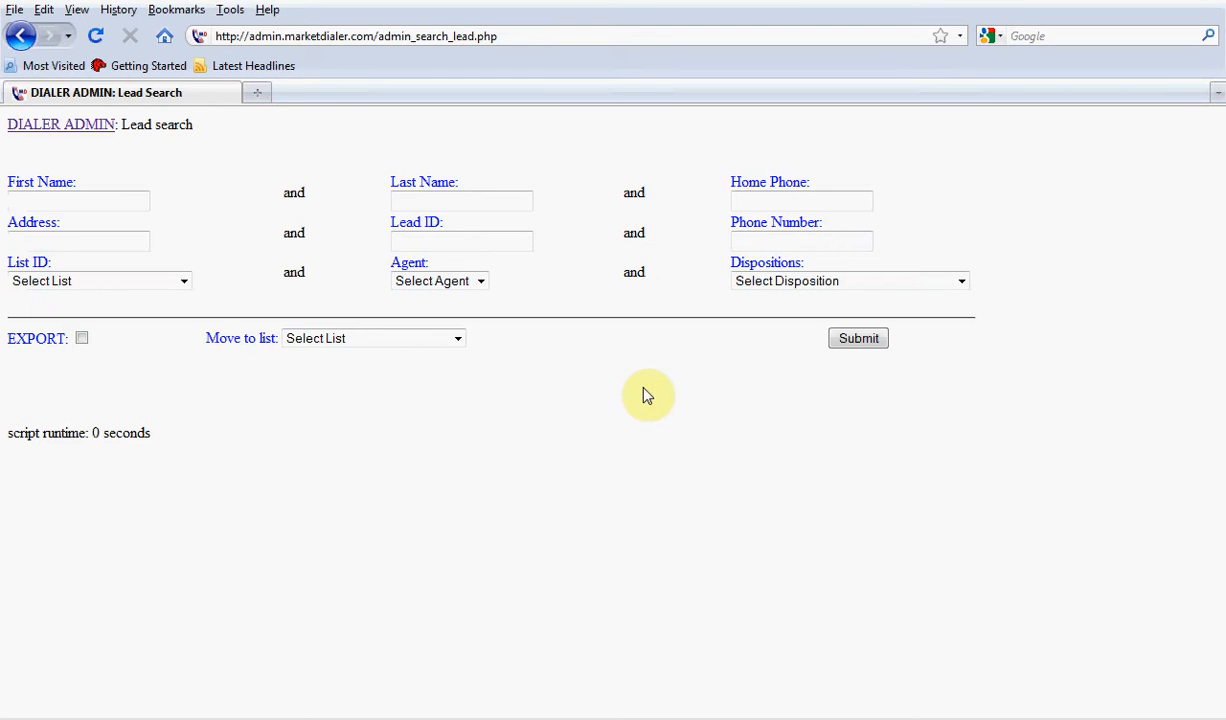
pyautogui.click(72, 131)
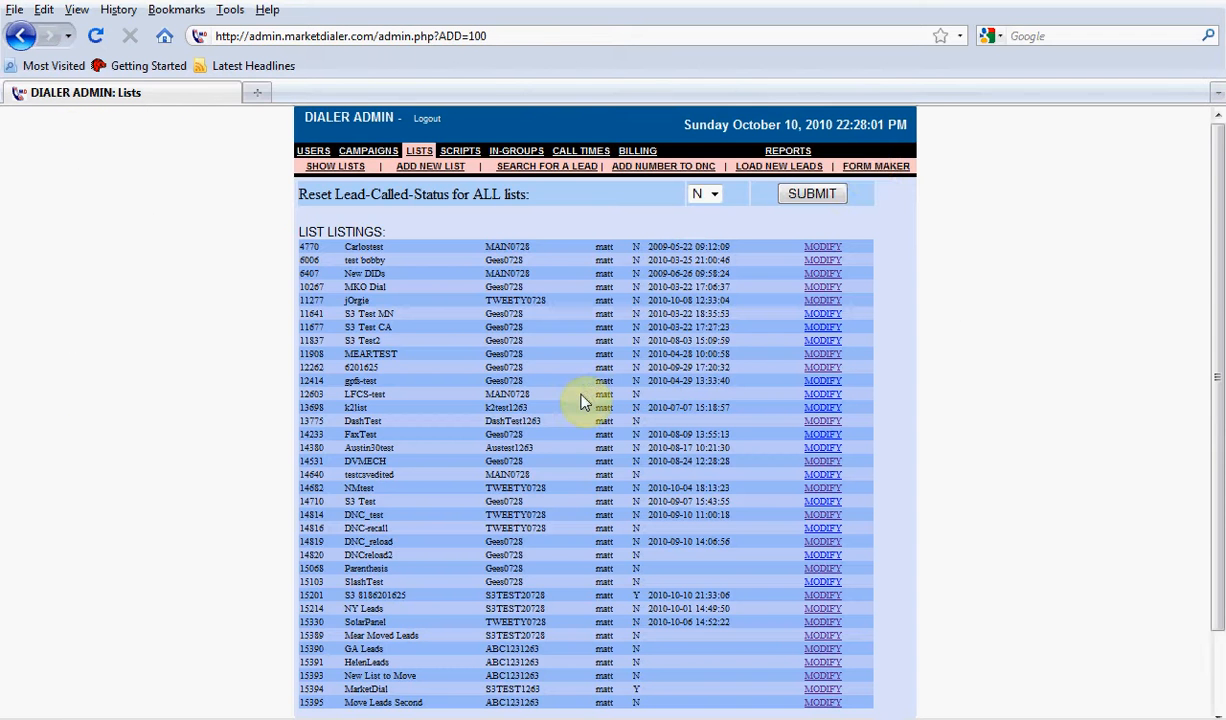
pyautogui.click(866, 168)
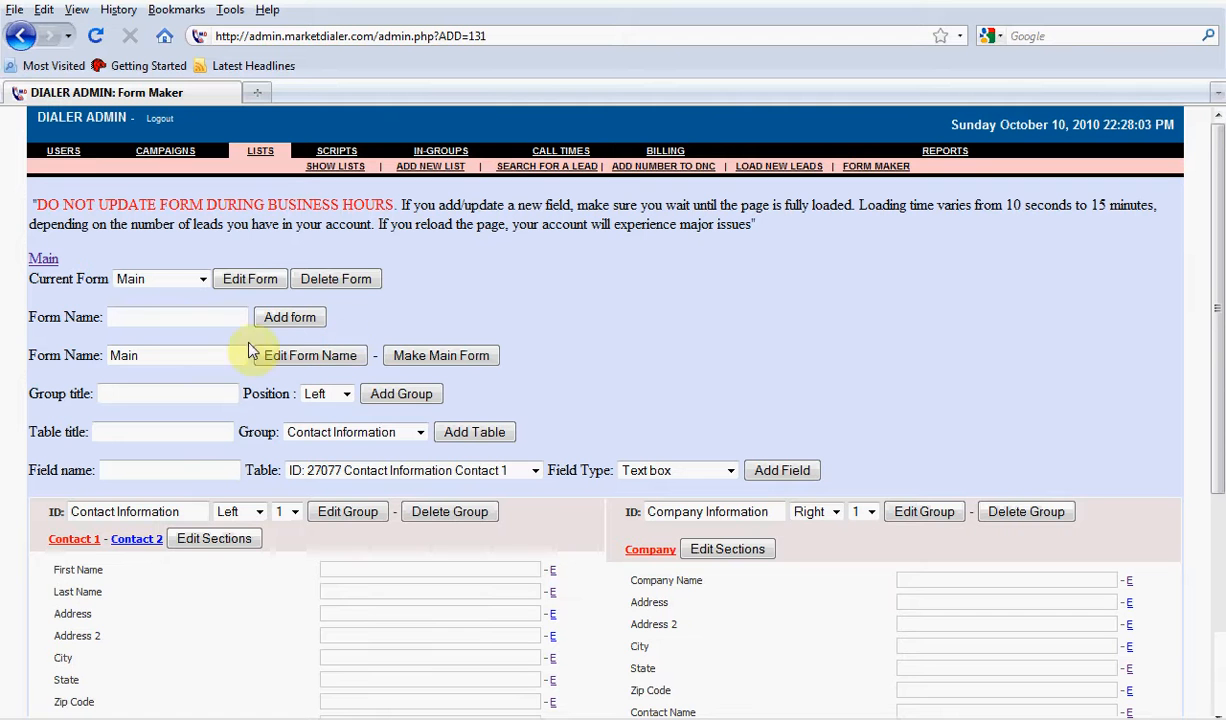
# Add a new form named "Add and Delete" and acknowledge the message
pyautogui.click(148, 317)
pyautogui.write('Add')
pyautogui.press('Down')
pyautogui.press('Return')
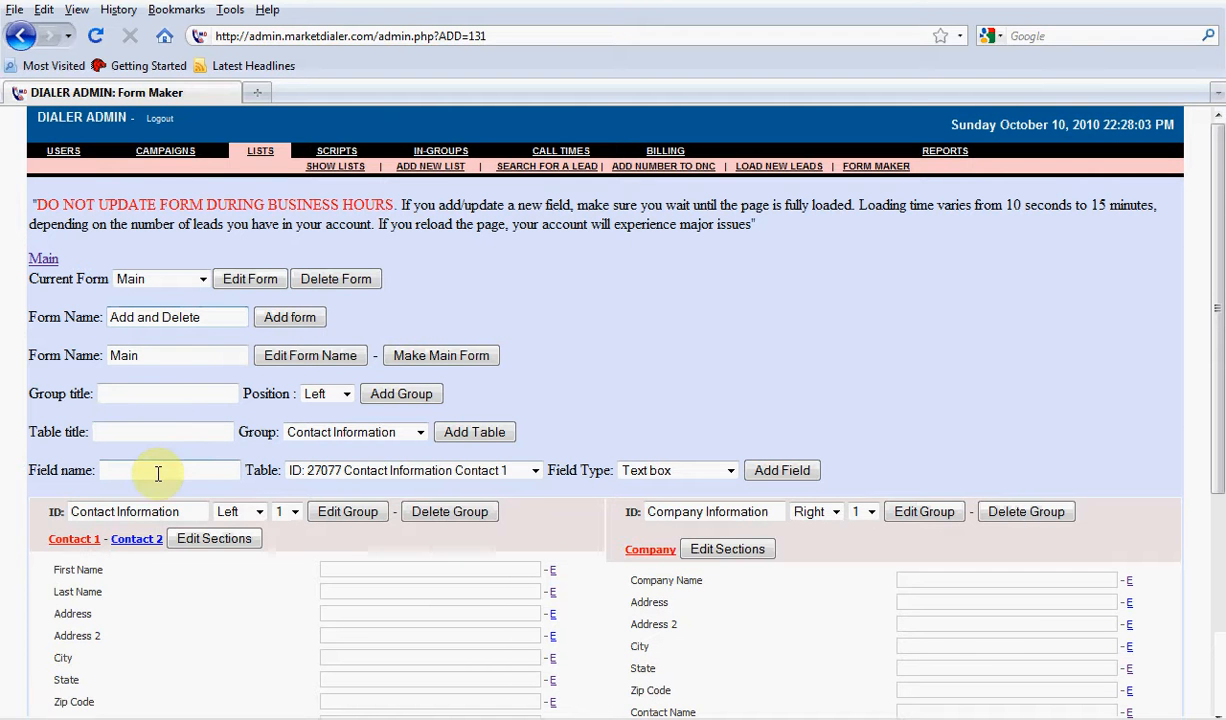
pyautogui.click(294, 320)
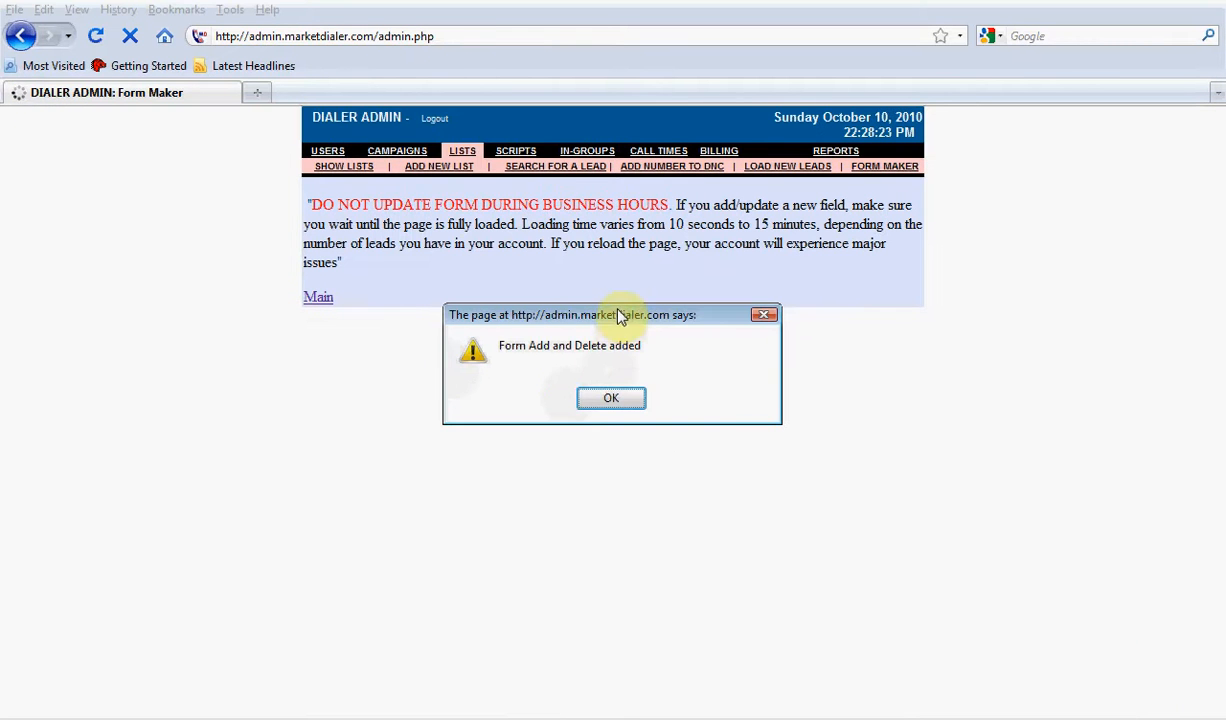
pyautogui.moveTo(616, 317); pyautogui.dragTo(619, 349)
pyautogui.click(614, 431)
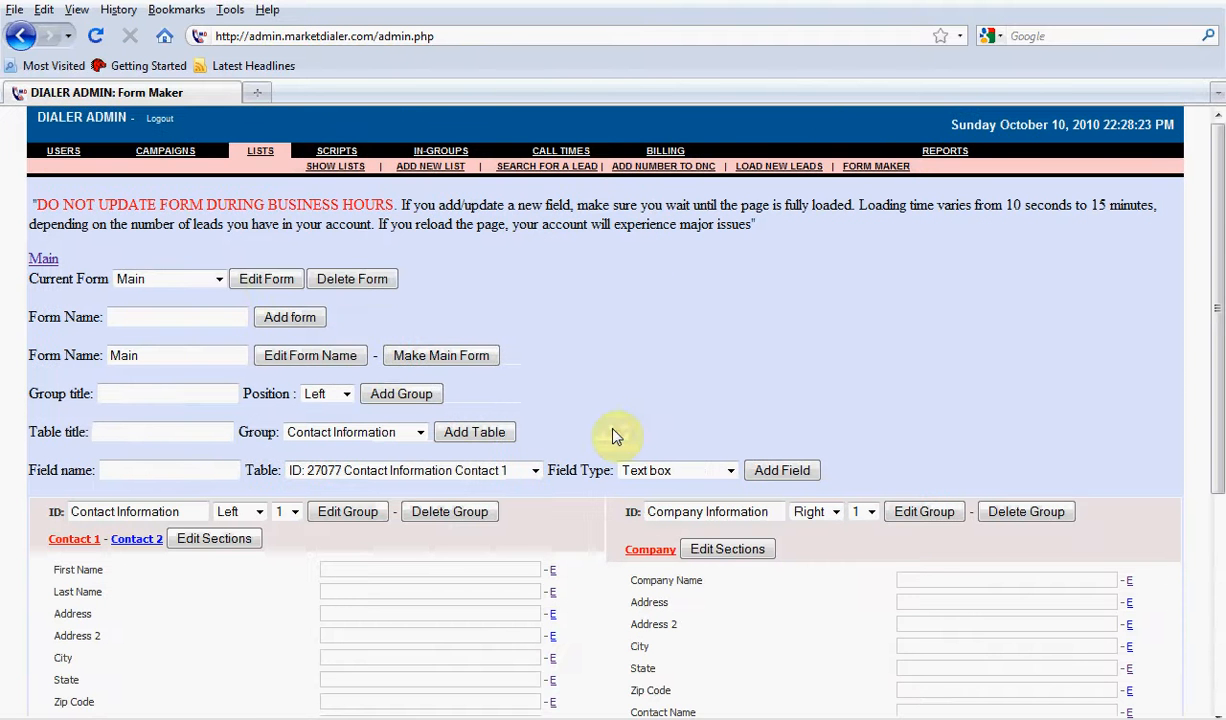
# Load the Add and Delete form for editing
pyautogui.click(186, 281)
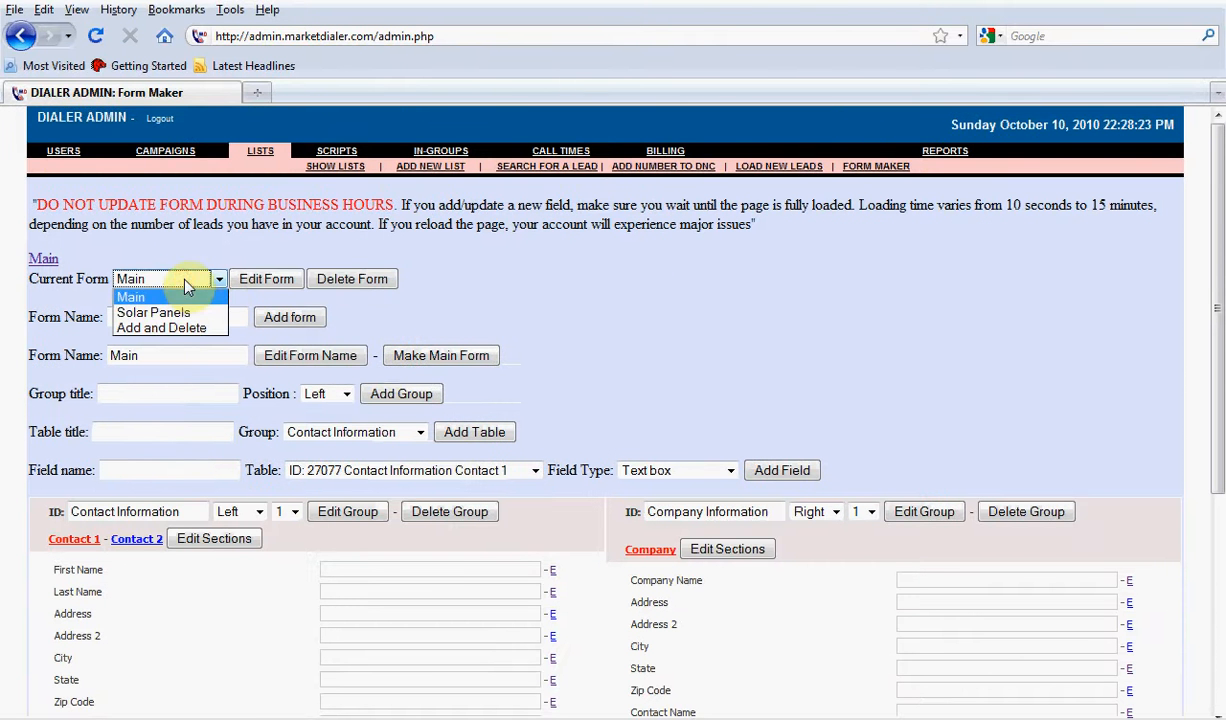
pyautogui.click(201, 329)
pyautogui.click(270, 281)
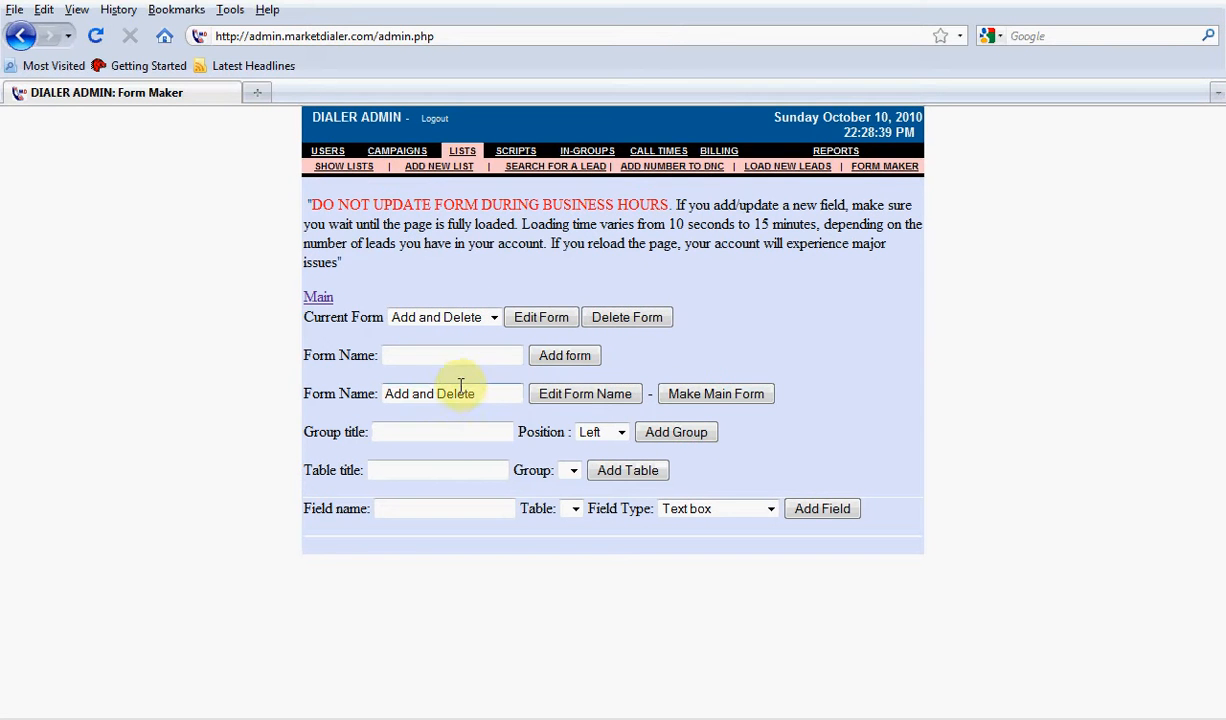
# Add a group titled "Left Group" in the Left position of the Add and Delete form
pyautogui.click(431, 438)
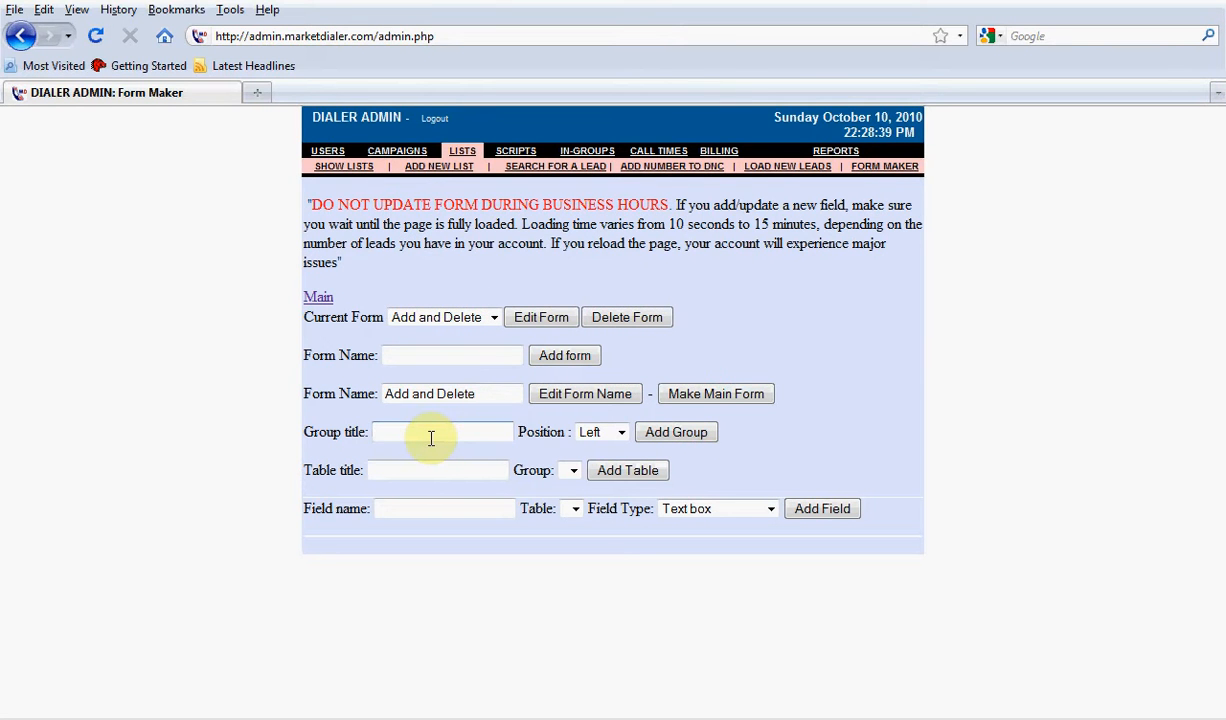
pyautogui.click(603, 432)
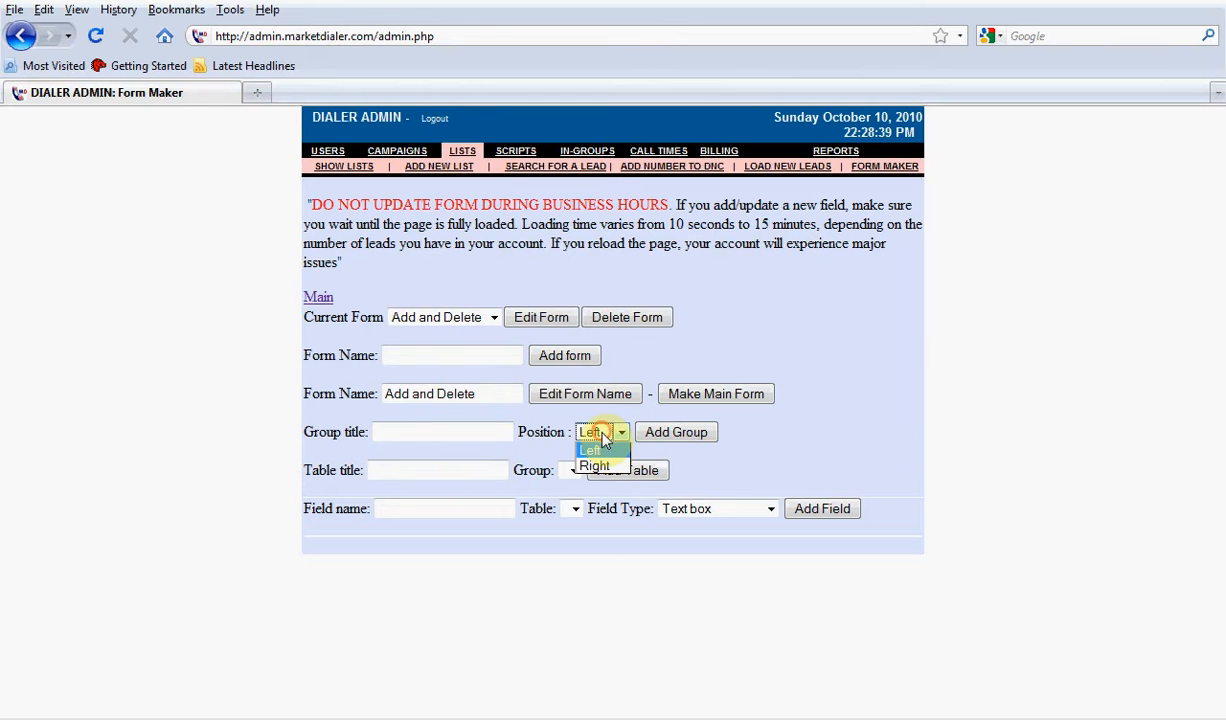
pyautogui.click(805, 430)
pyautogui.click(410, 432)
pyautogui.write('Le')
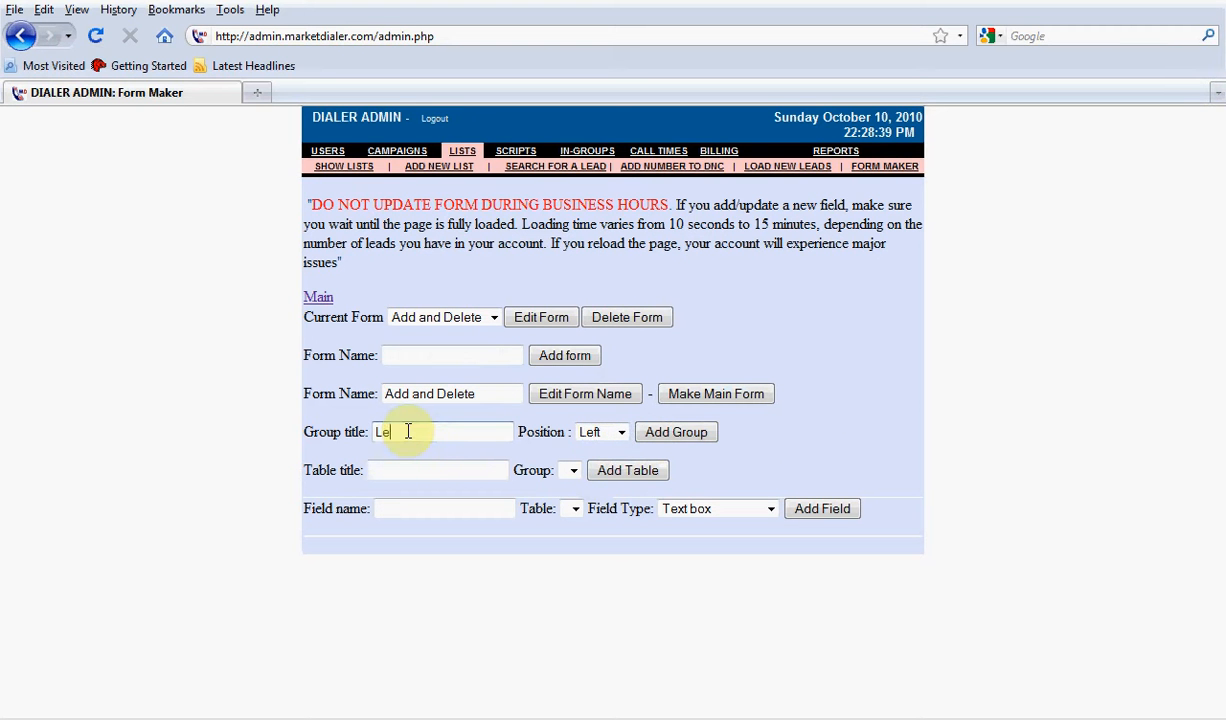
pyautogui.write('ft Group')
pyautogui.click(670, 432)
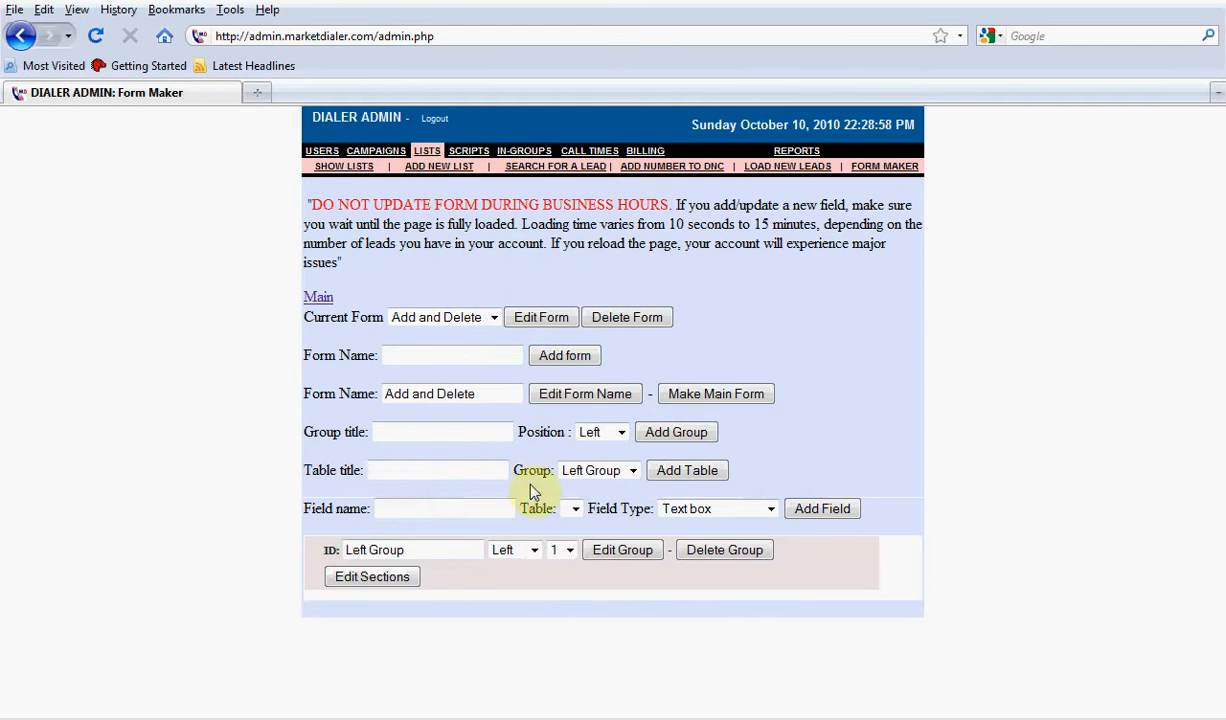
# Add a table titled "Left Table" to Left Group
pyautogui.click(370, 471)
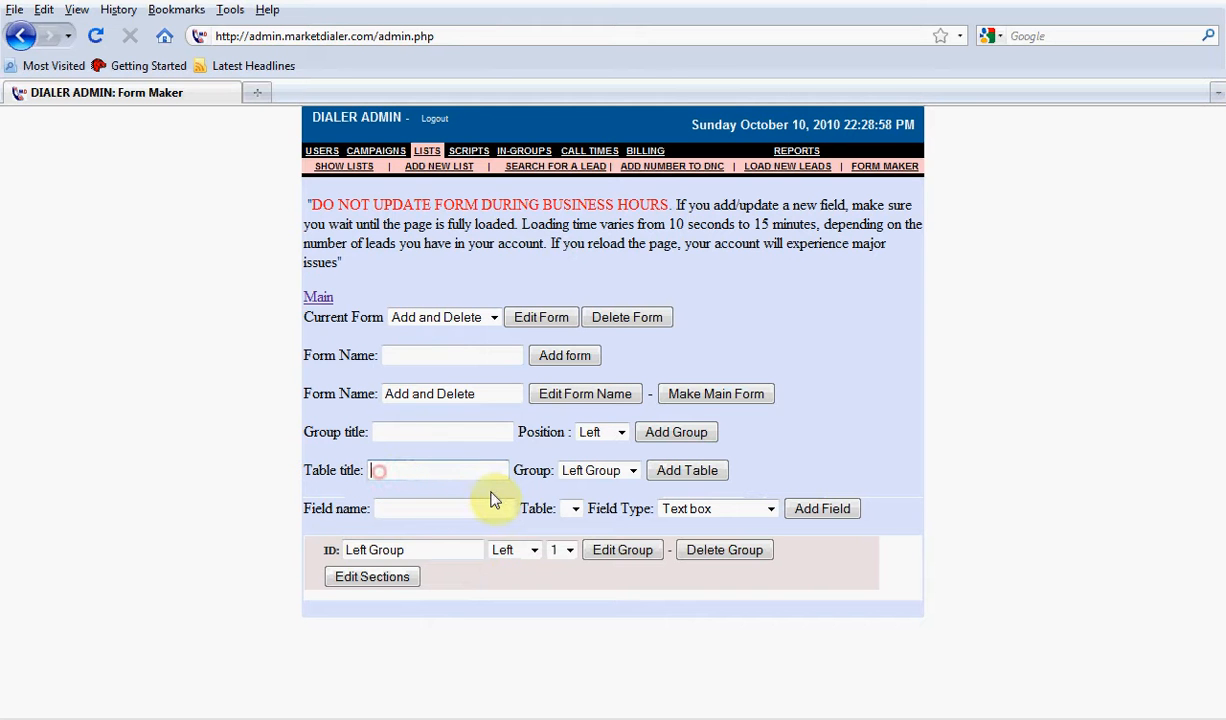
pyautogui.write('Left Table')
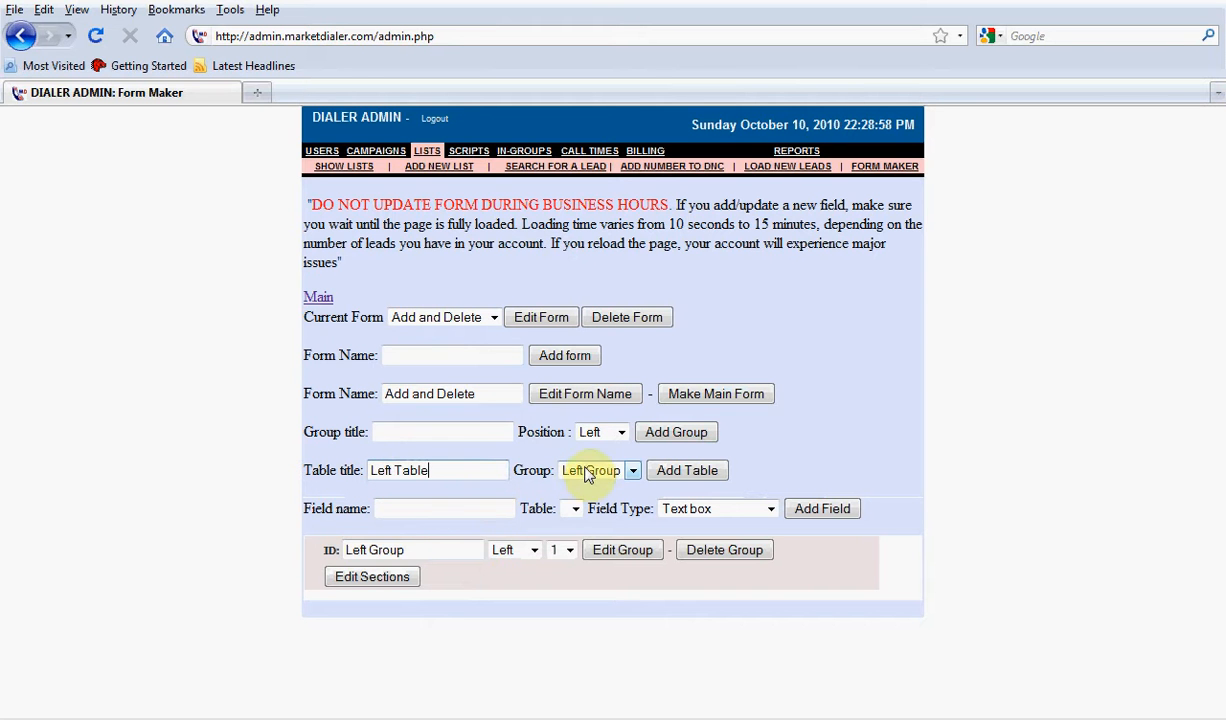
pyautogui.click(671, 470)
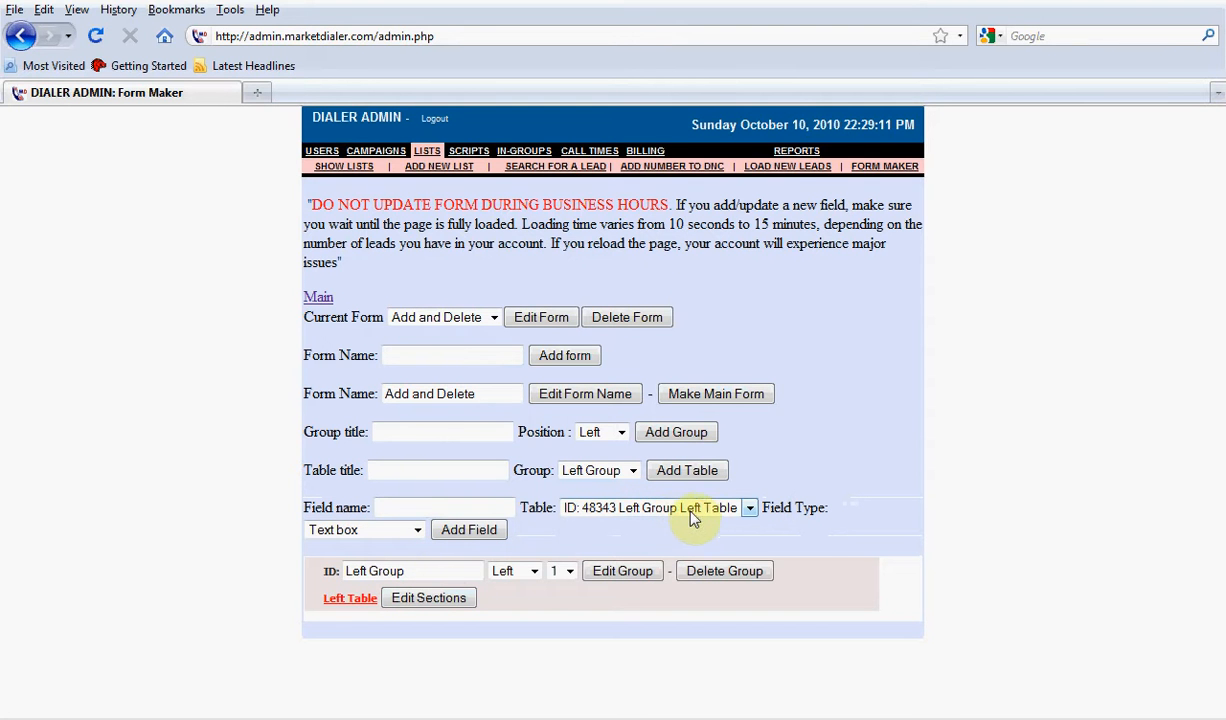
# Add a field named "Left Field 1" to Left Table with the Text box field type
pyautogui.click(407, 504)
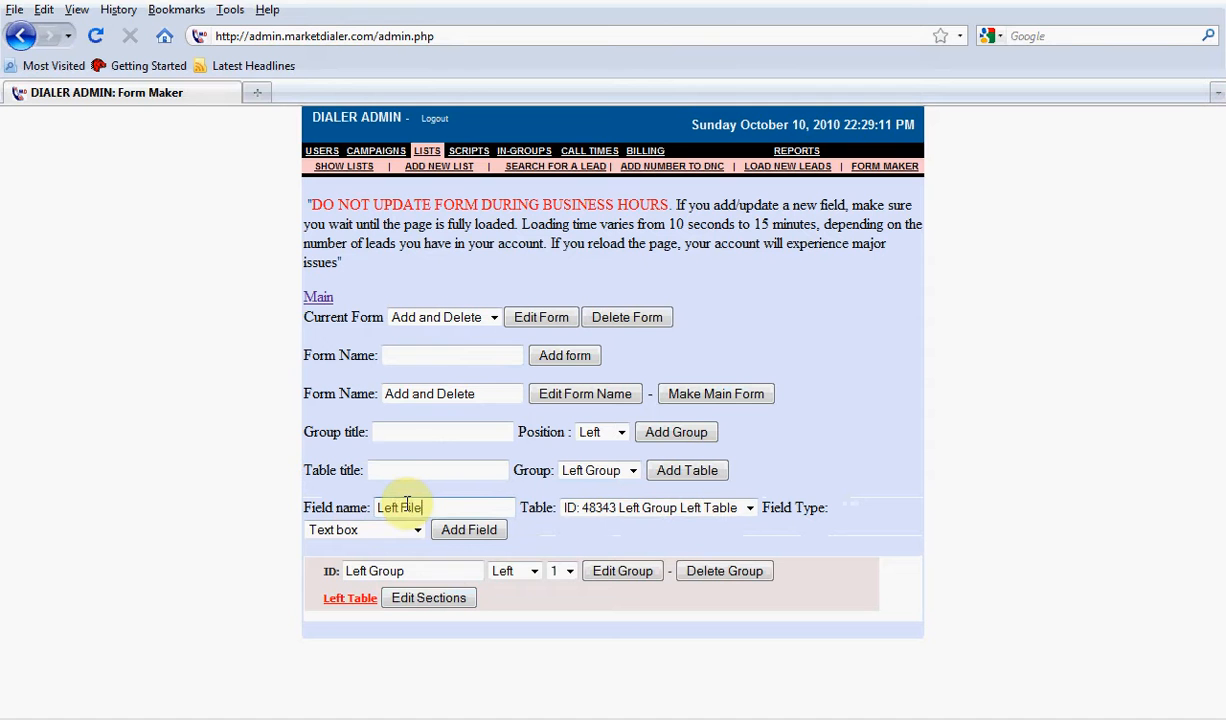
pyautogui.press('BackSpace')
pyautogui.press('BackSpace')
pyautogui.press('BackSpace')
pyautogui.click(402, 437)
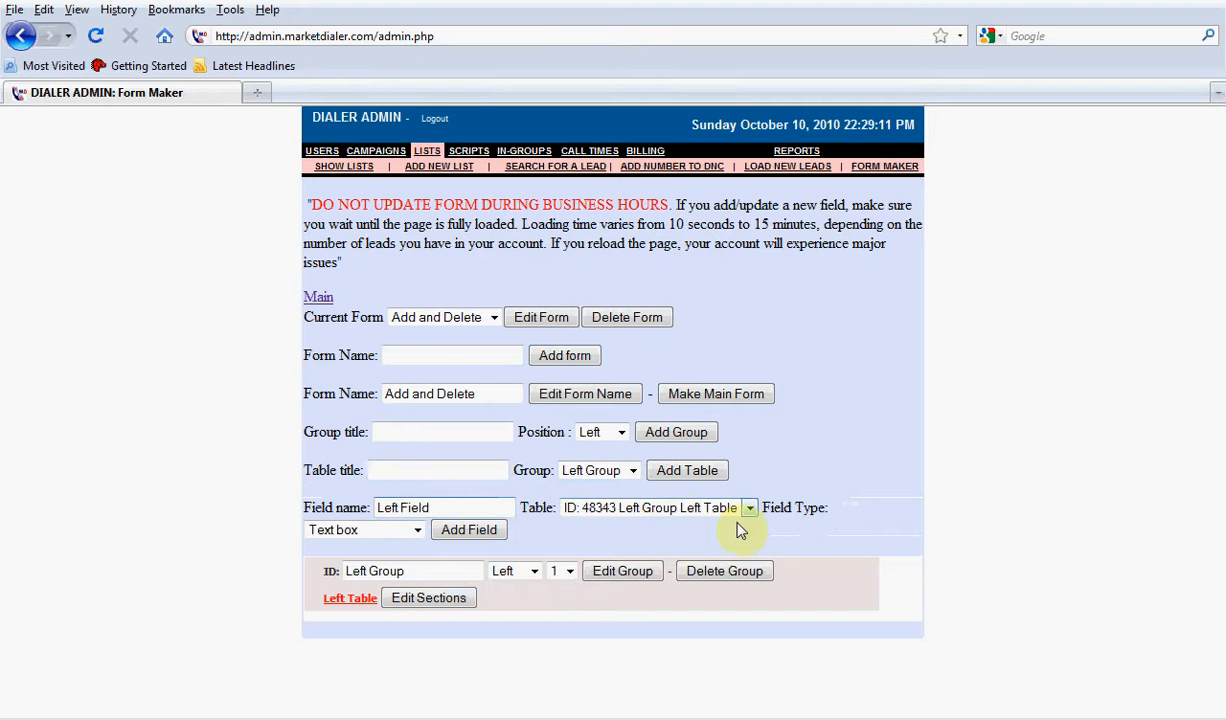
pyautogui.moveTo(770, 509); pyautogui.dragTo(843, 515)
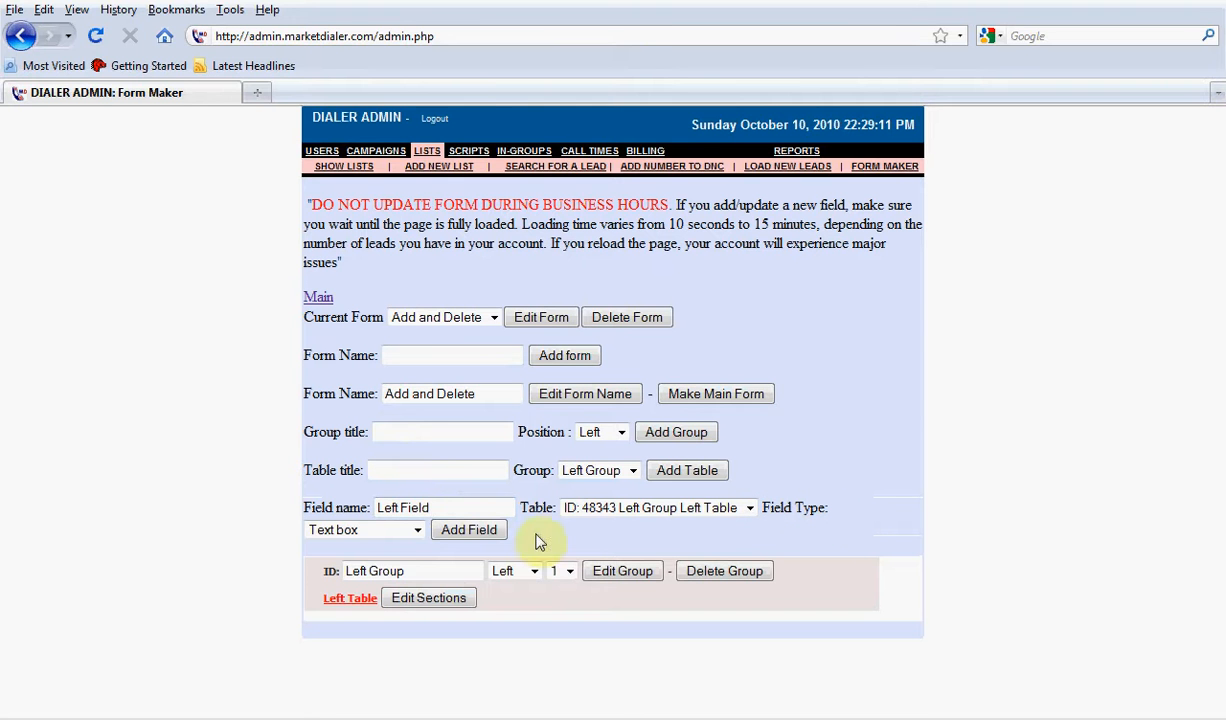
pyautogui.click(417, 530)
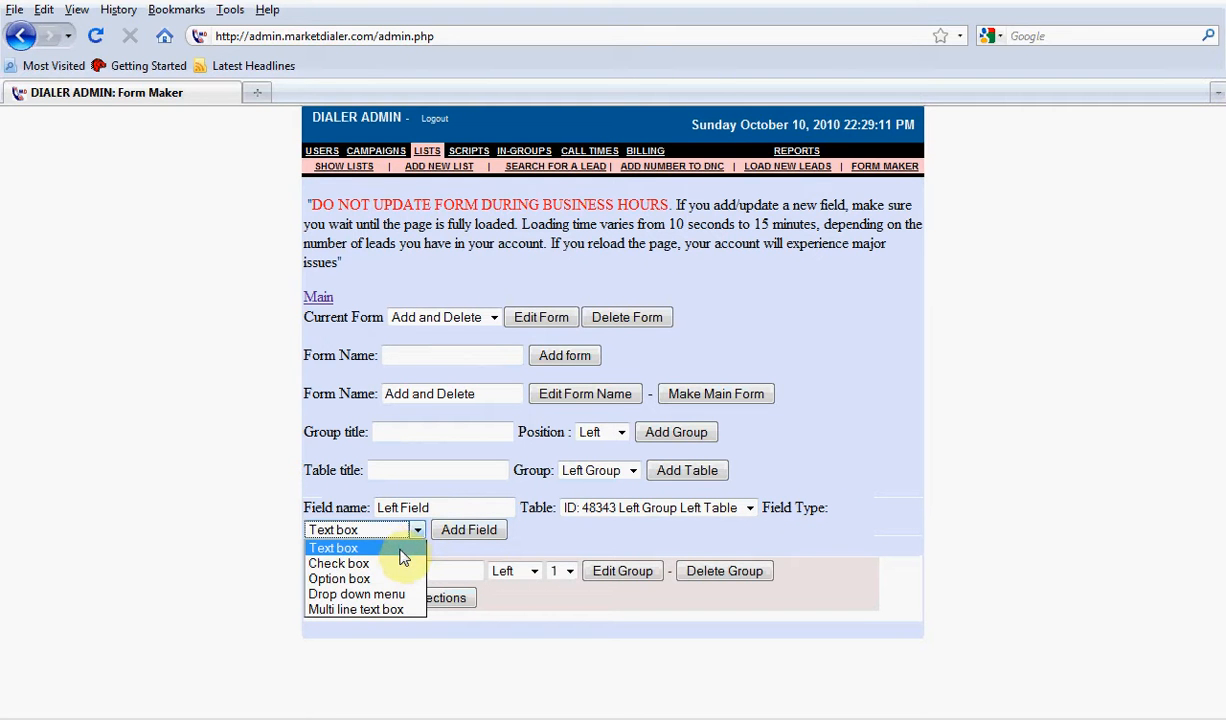
pyautogui.click(488, 534)
pyautogui.click(457, 507)
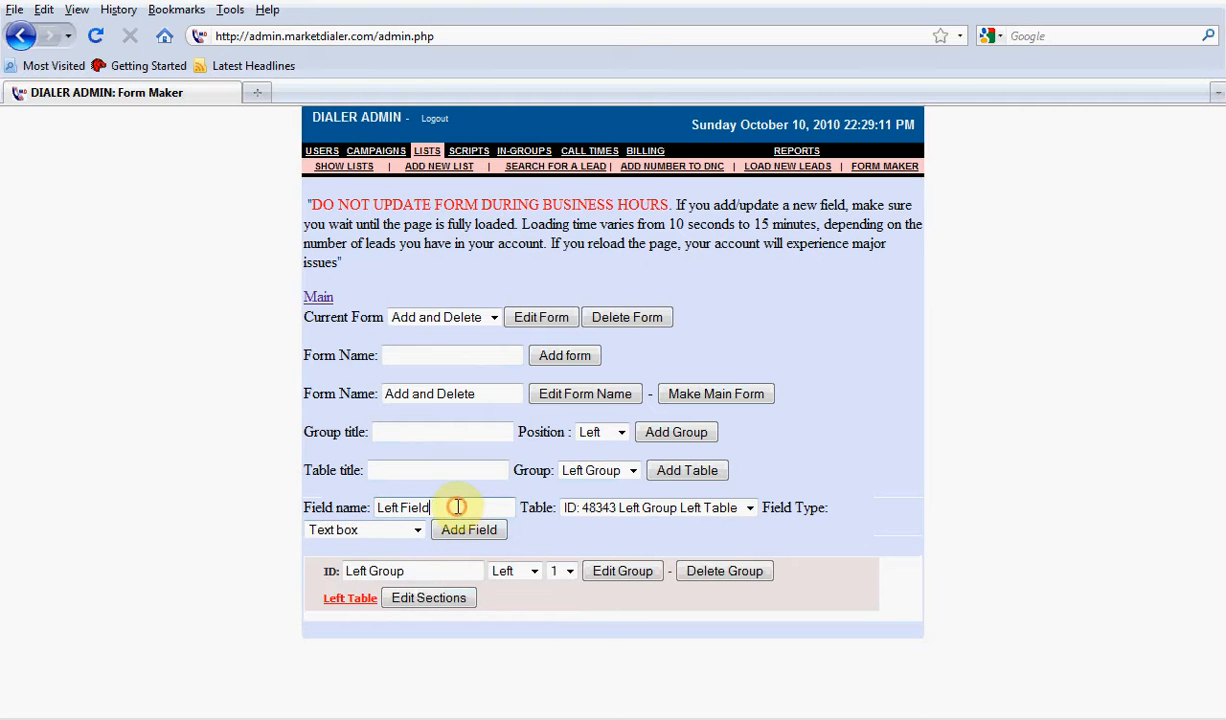
pyautogui.write('1')
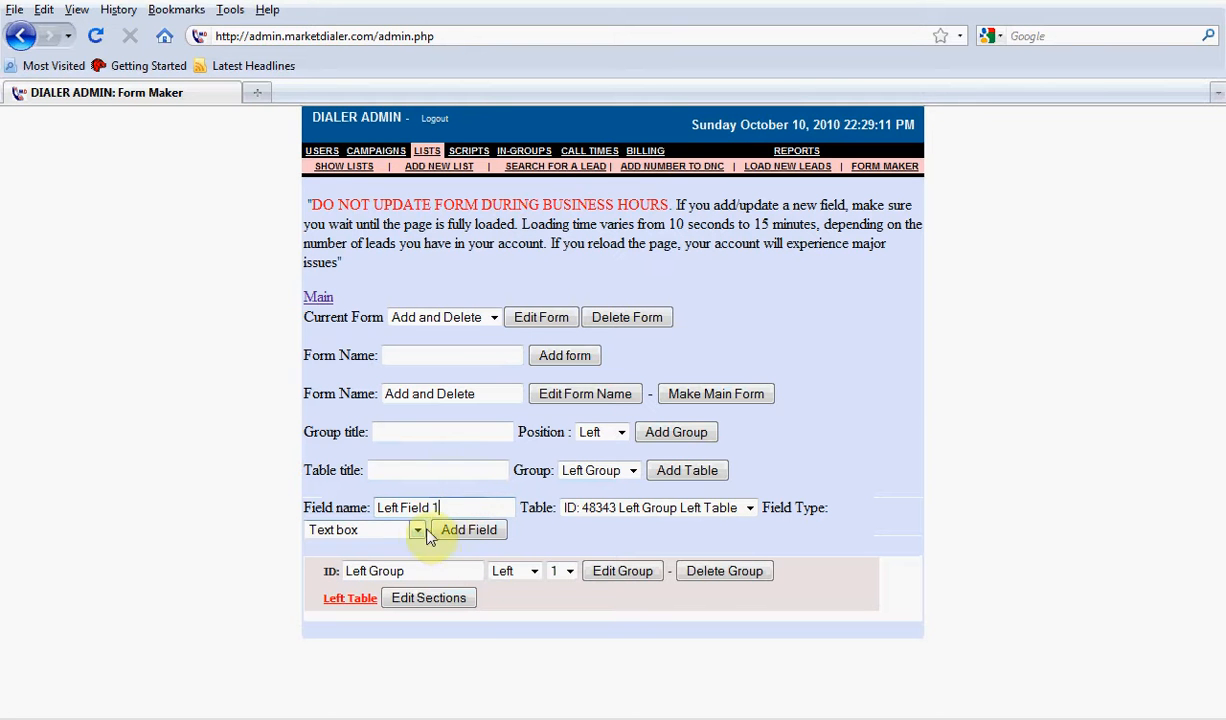
pyautogui.click(455, 535)
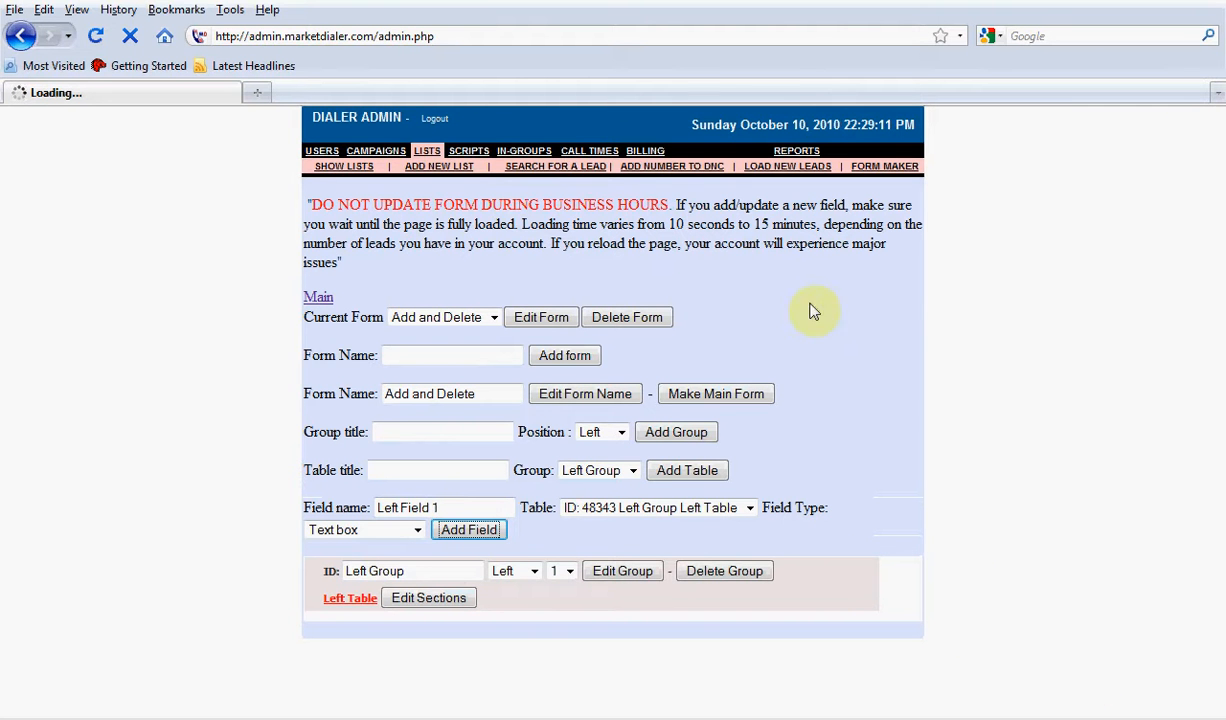
pyautogui.moveTo(888, 252); pyautogui.dragTo(301, 200)
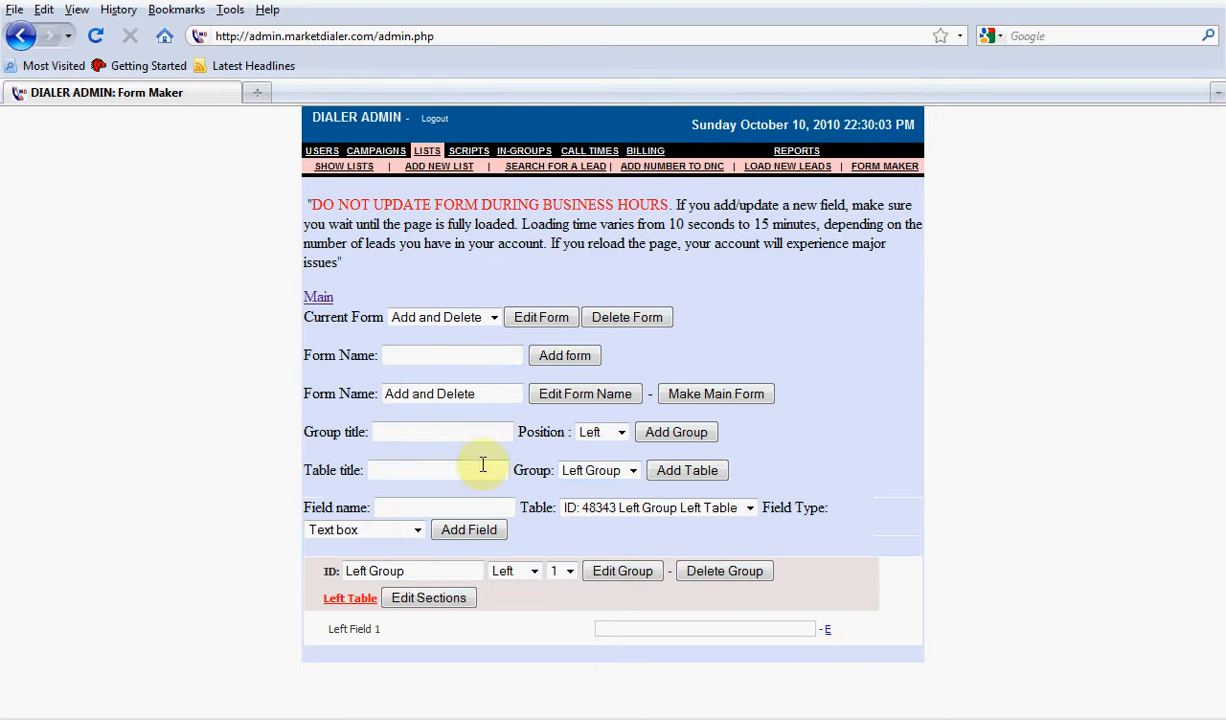
pyautogui.click(592, 470)
pyautogui.click(593, 471)
pyautogui.click(595, 472)
pyautogui.click(595, 470)
pyautogui.click(768, 440)
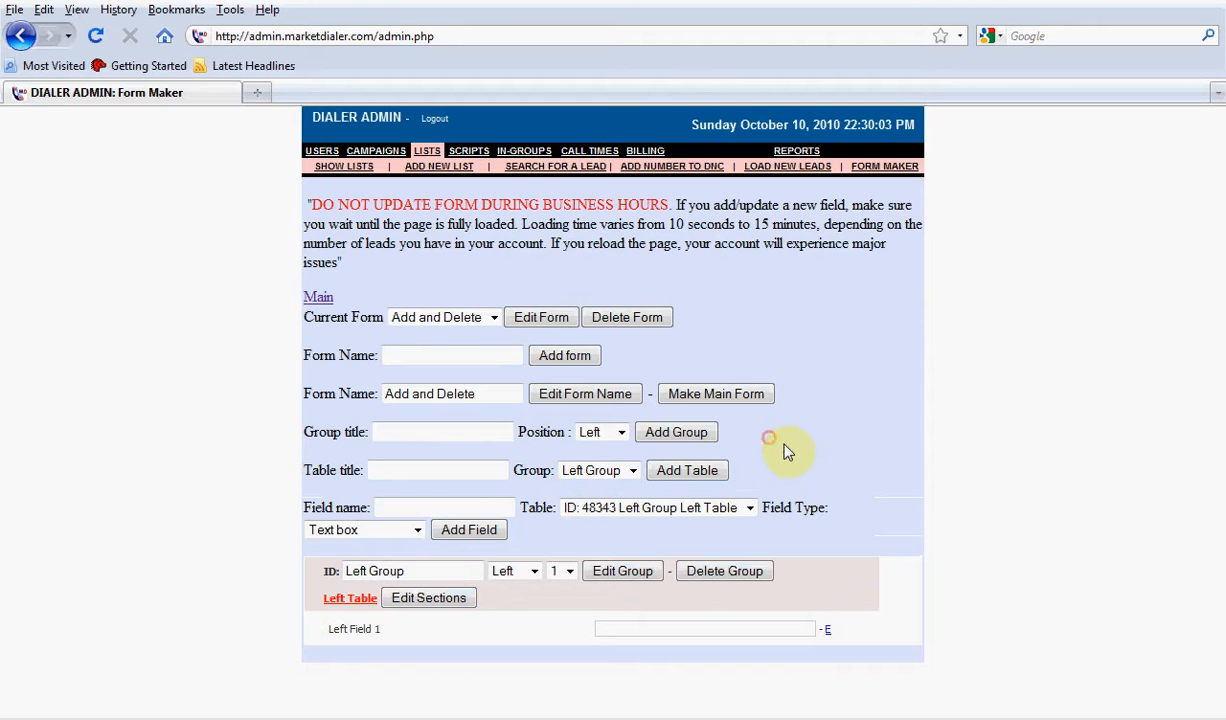
# Add a field named "Left Field 2" to Left Table with the Check box field type
pyautogui.click(391, 508)
pyautogui.write('Lef')
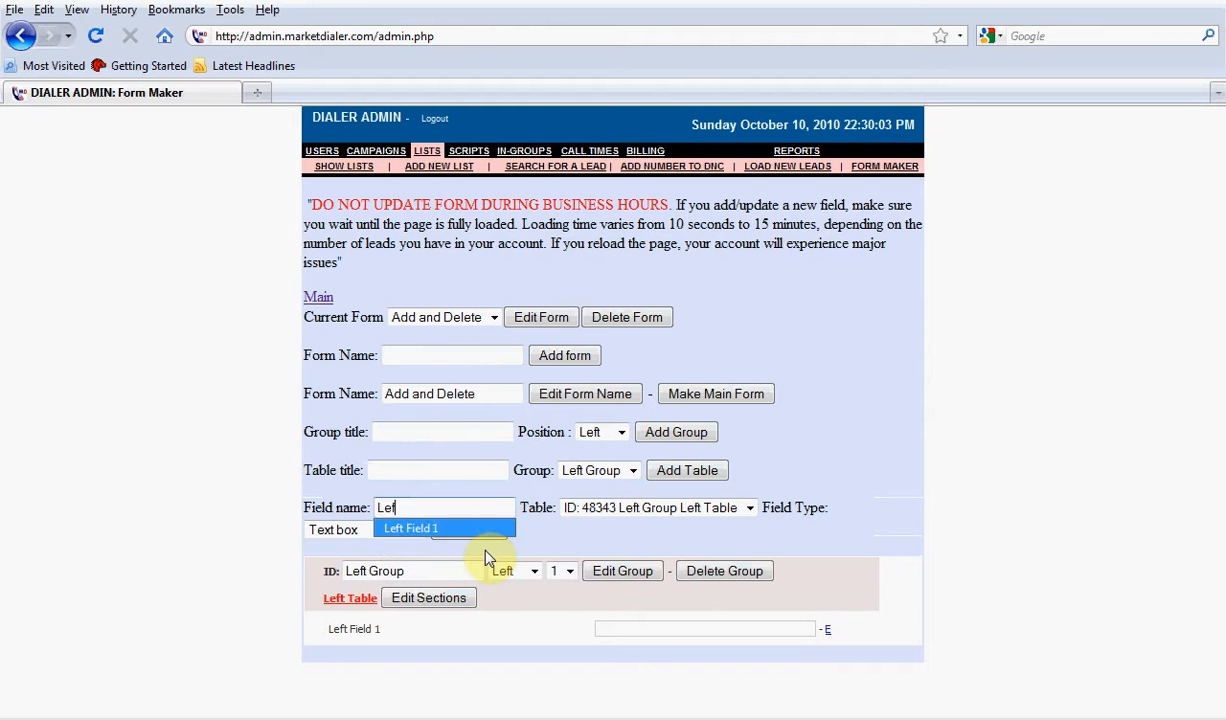
pyautogui.press('Return')
pyautogui.press('BackSpace')
pyautogui.write('2')
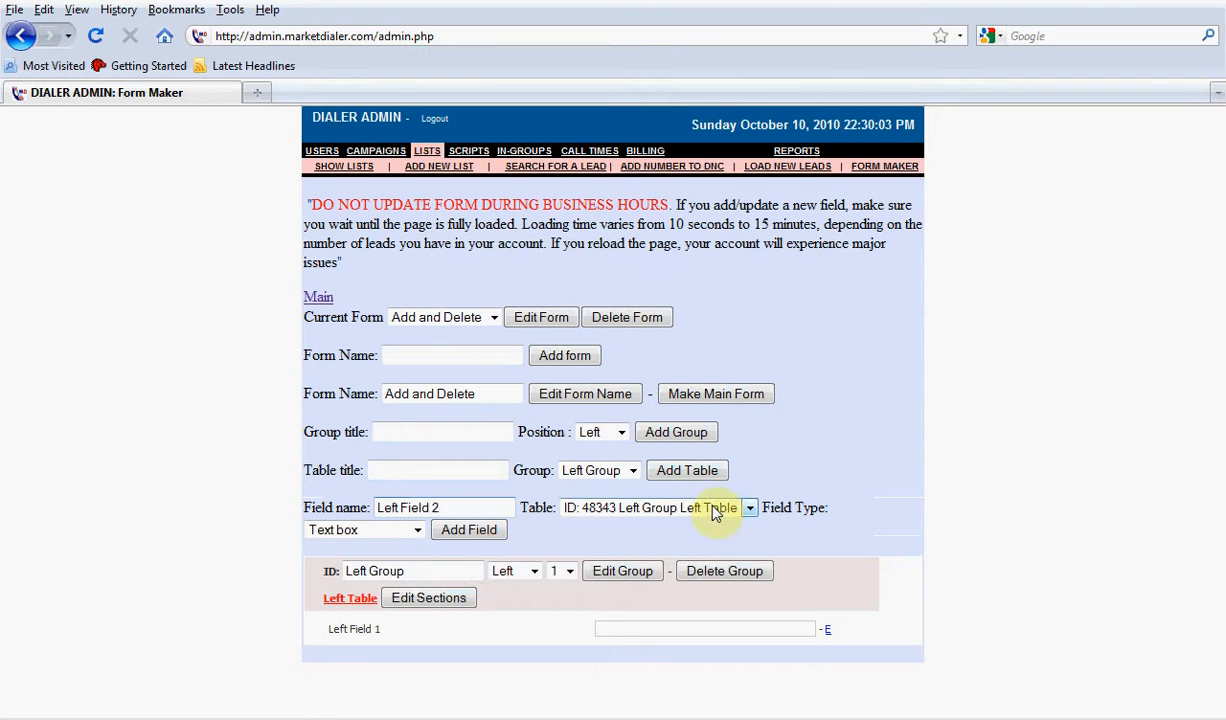
pyautogui.click(417, 531)
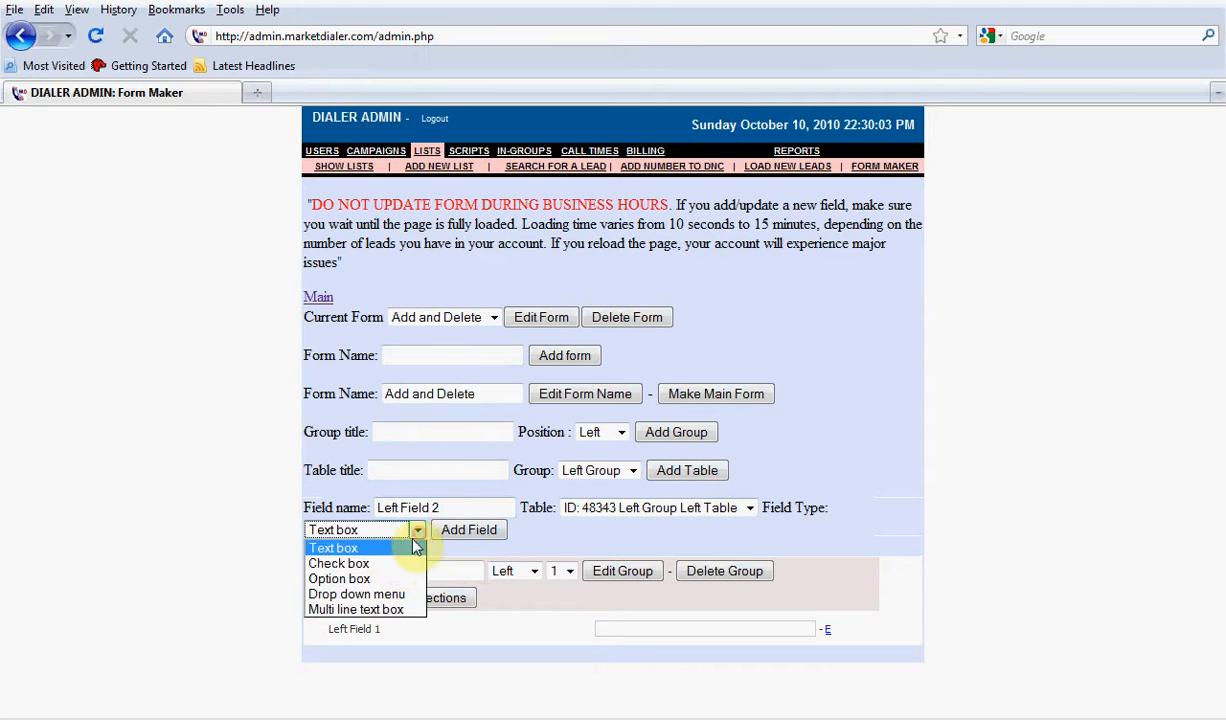
pyautogui.click(392, 568)
pyautogui.click(440, 529)
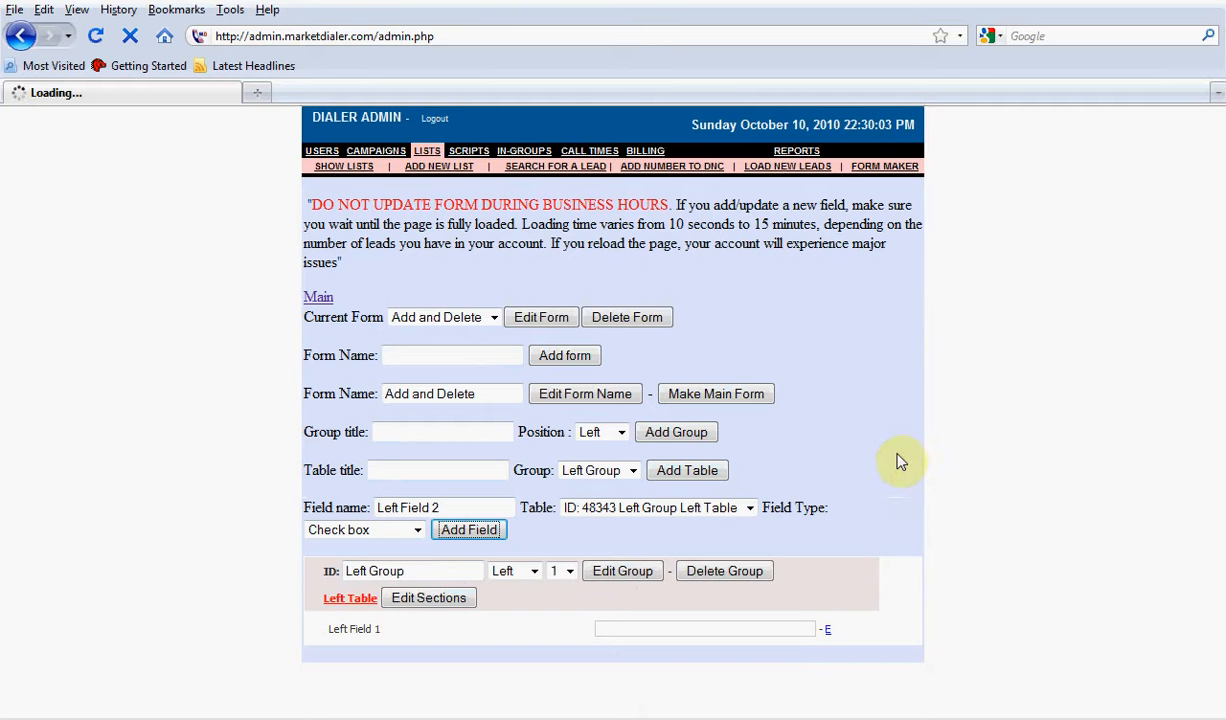
pyautogui.moveTo(668, 205); pyautogui.dragTo(280, 200)
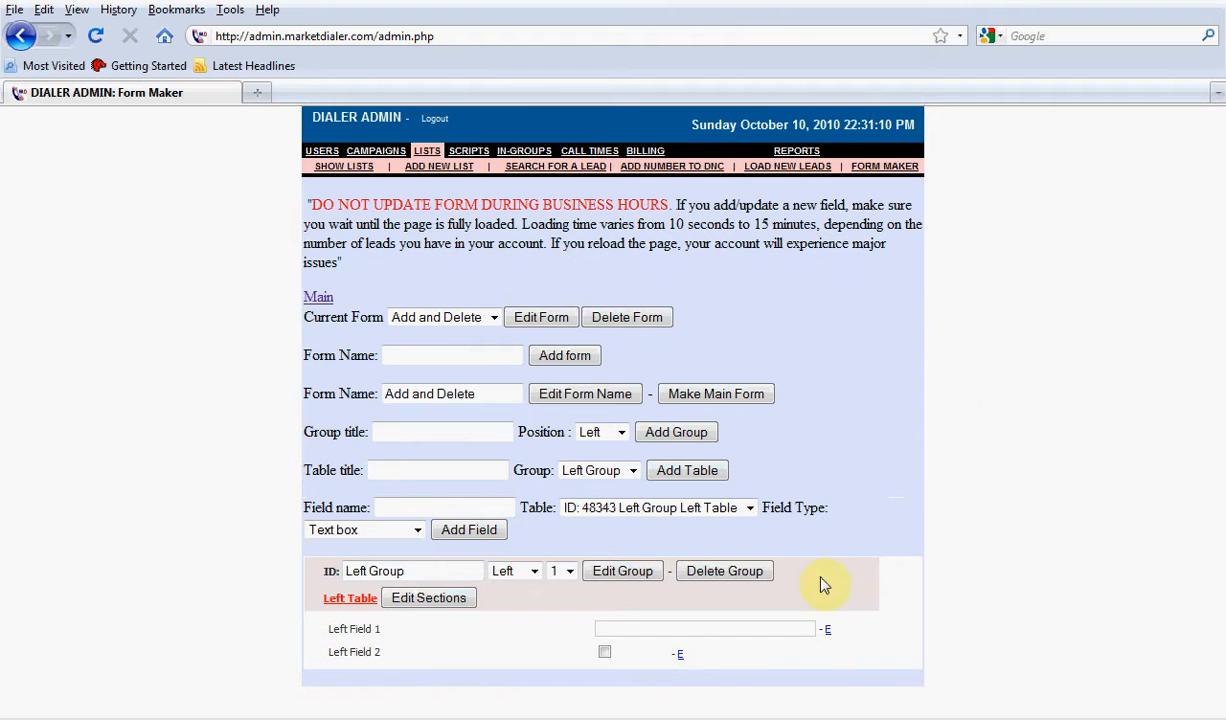
# Keep the new field type at Text box and try out Left Field 1 by entering gffddgfgg
pyautogui.click(360, 532)
pyautogui.click(360, 546)
pyautogui.click(627, 629)
pyautogui.write('gffddgfgg')
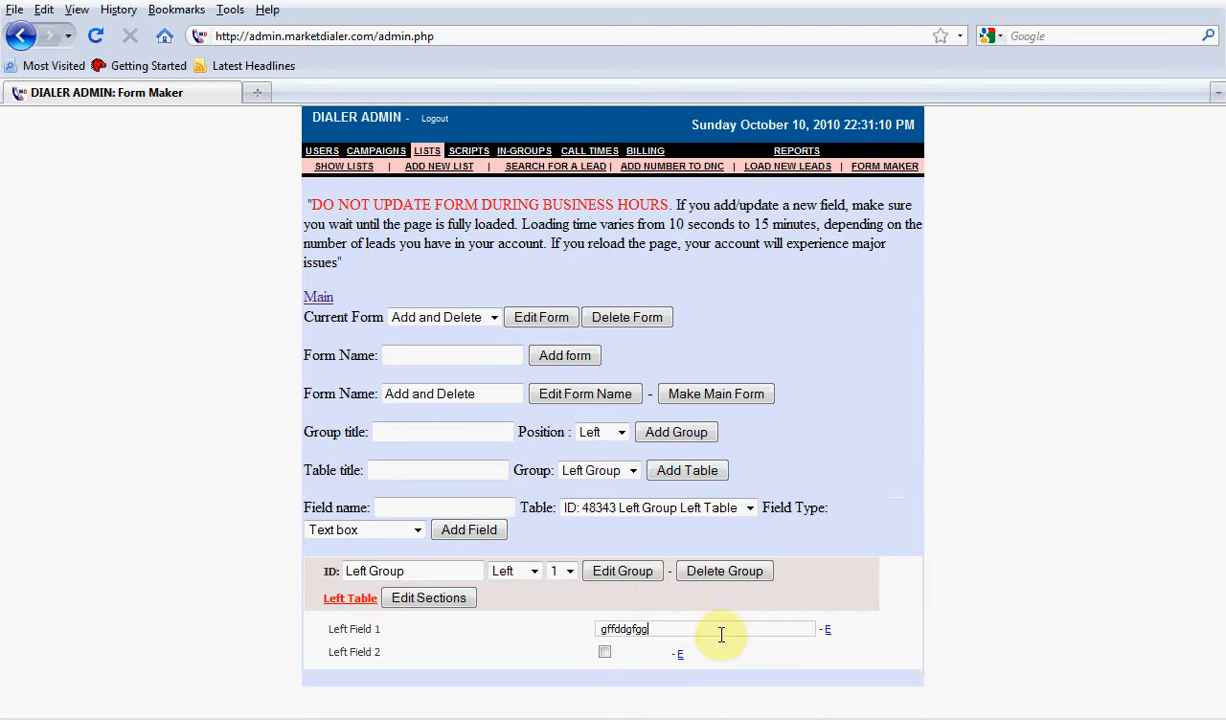
# Clear the sample text from Left Field 1 and tick the Left Field 2 check box to try it out
pyautogui.press('BackSpace')
pyautogui.press('BackSpace')
pyautogui.press('BackSpace')
pyautogui.press('BackSpace')
pyautogui.press('BackSpace')
pyautogui.press('BackSpace')
pyautogui.press('BackSpace')
pyautogui.press('BackSpace')
pyautogui.press('BackSpace')
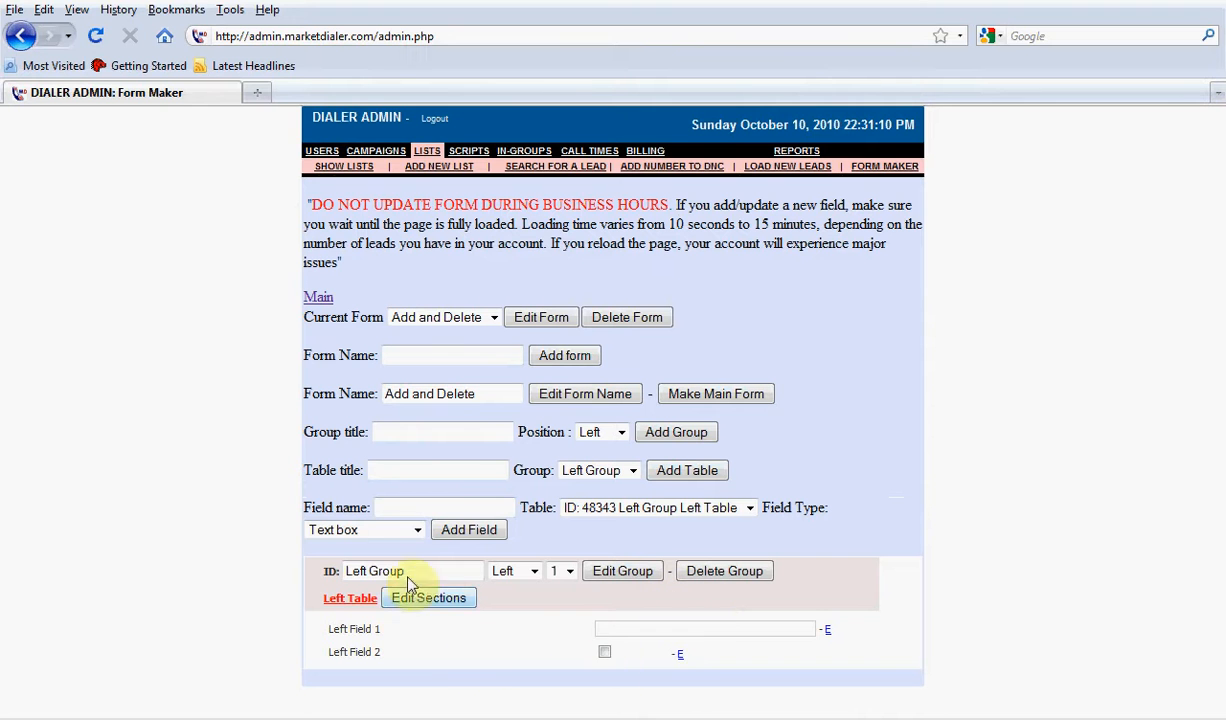
pyautogui.click(388, 539)
pyautogui.click(498, 665)
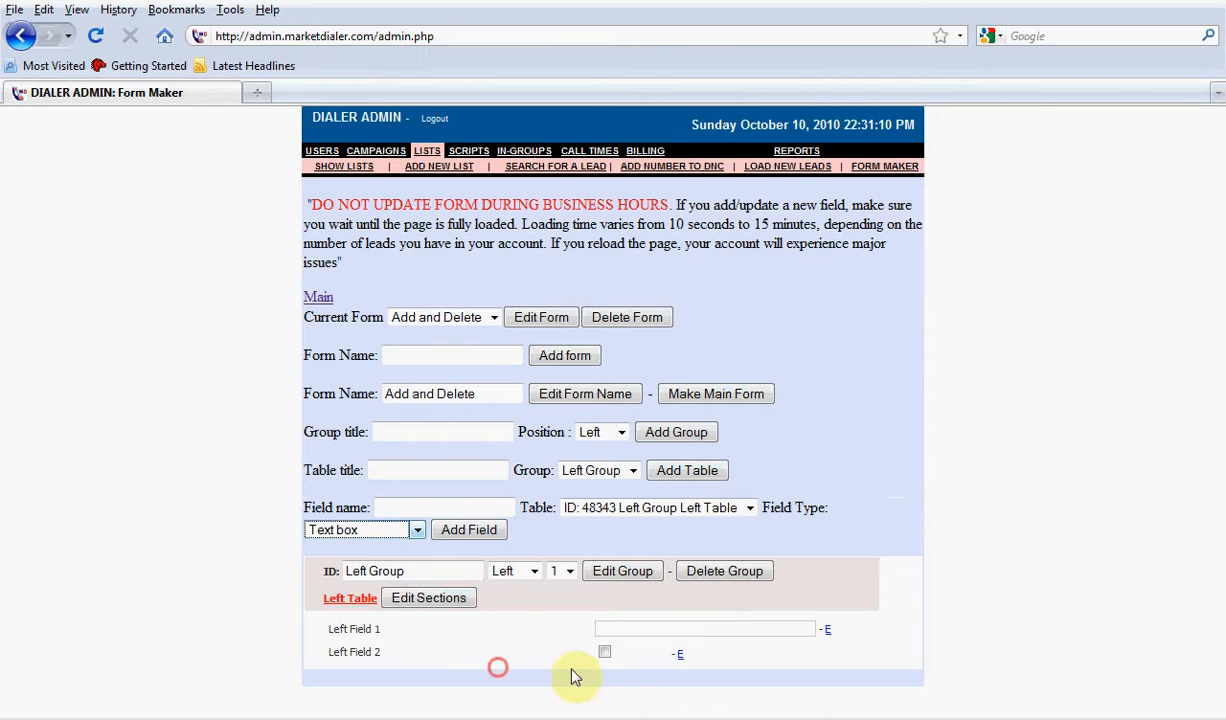
pyautogui.click(605, 655)
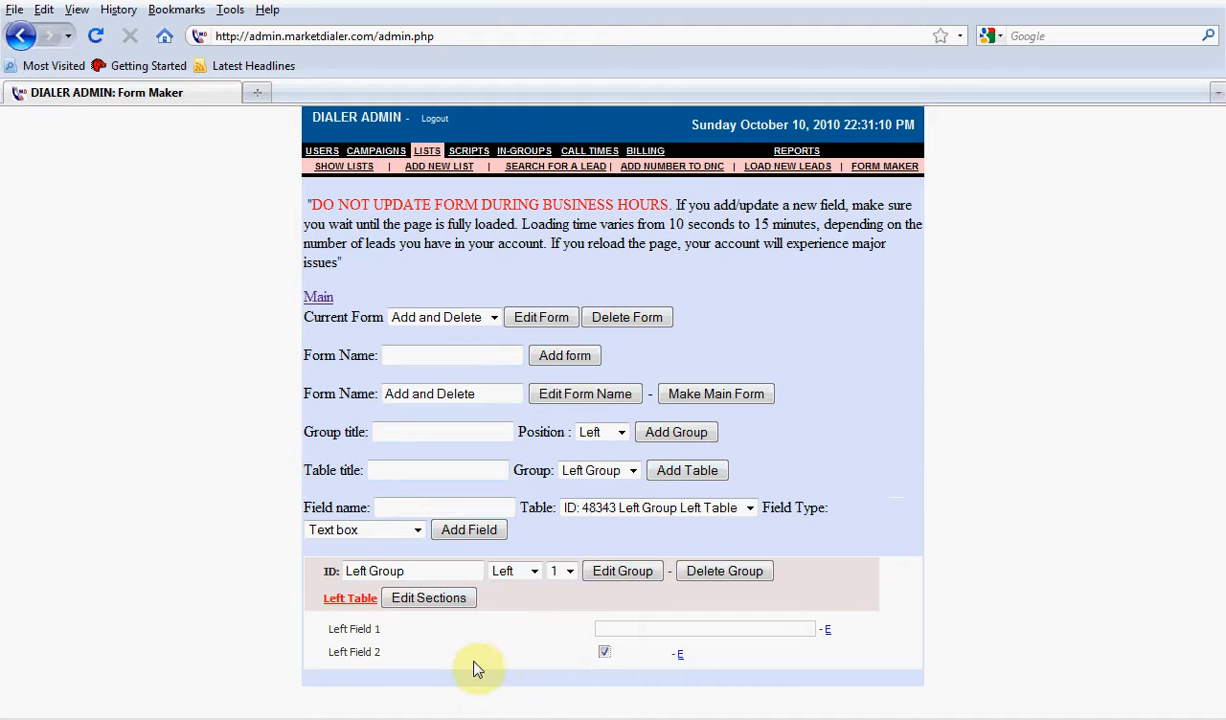
# Open the settings of Left Field 2 and review its field name and the Make this field Searchable option
pyautogui.click(680, 654)
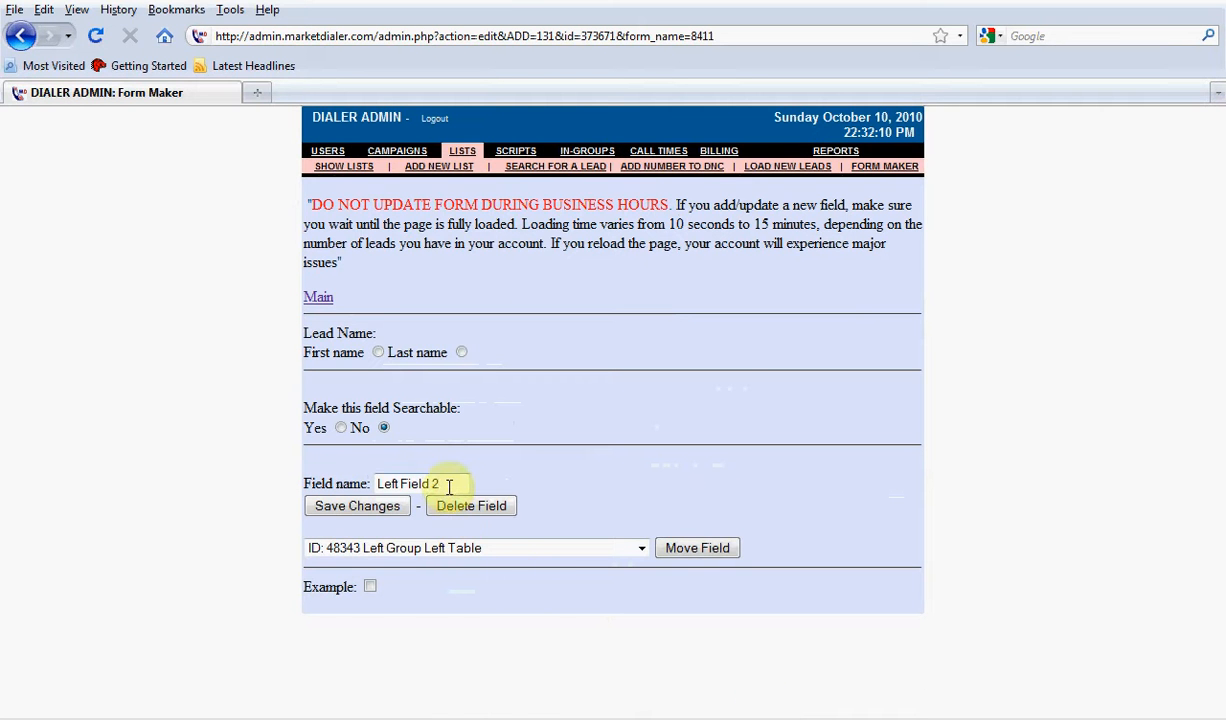
pyautogui.moveTo(449, 485); pyautogui.dragTo(376, 484)
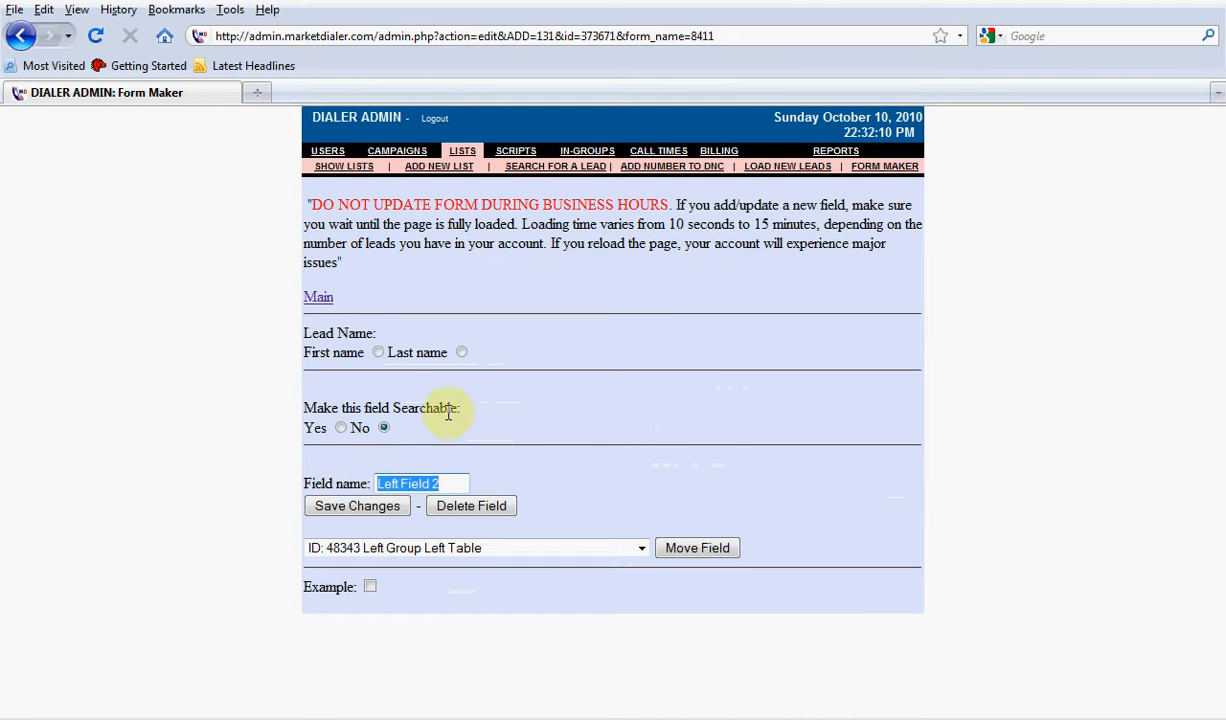
pyautogui.moveTo(462, 410); pyautogui.dragTo(293, 412)
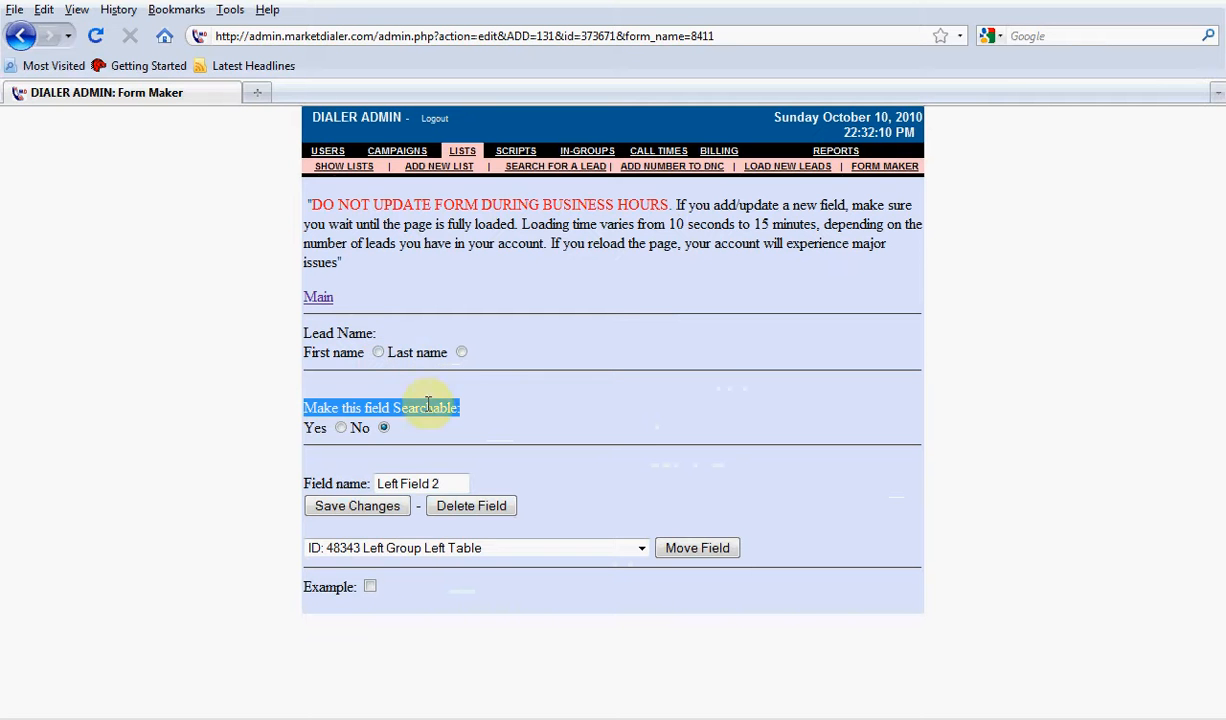
# Leave the field settings and reopen the Add and Delete form for editing
pyautogui.click(314, 298)
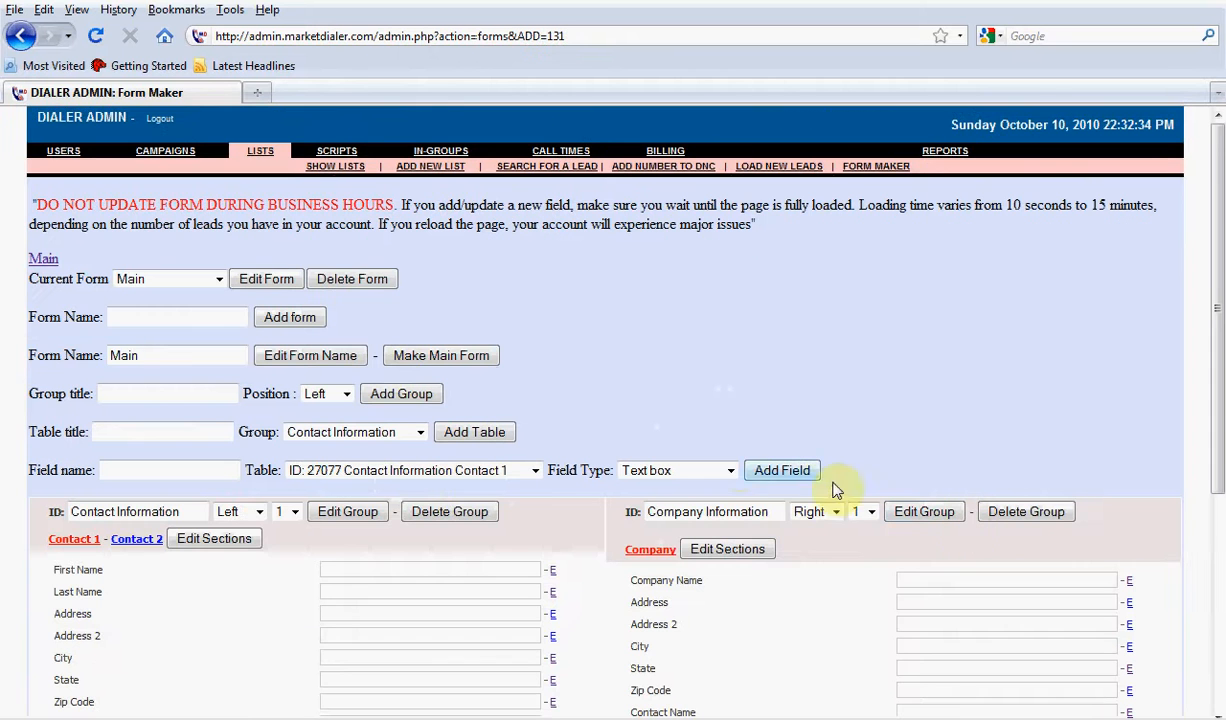
pyautogui.click(164, 279)
pyautogui.click(162, 328)
pyautogui.click(264, 279)
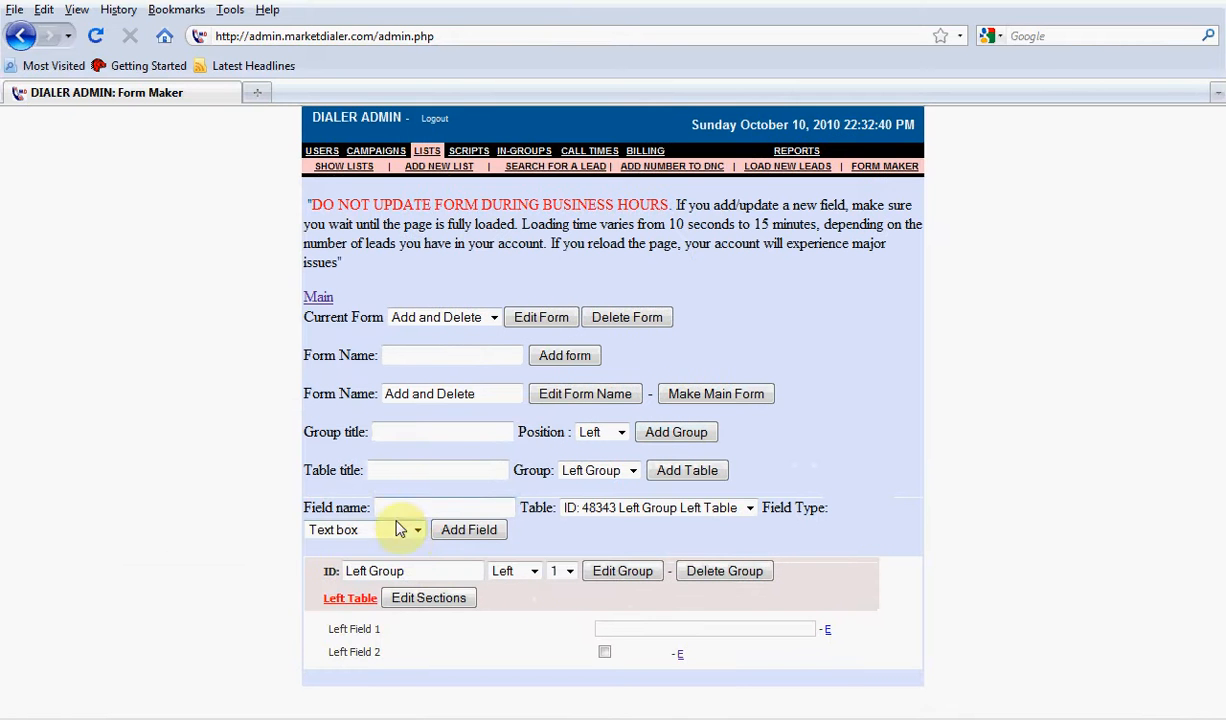
# Add a field named "Left Field 3" to Left Table with the Option box field type
pyautogui.click(330, 531)
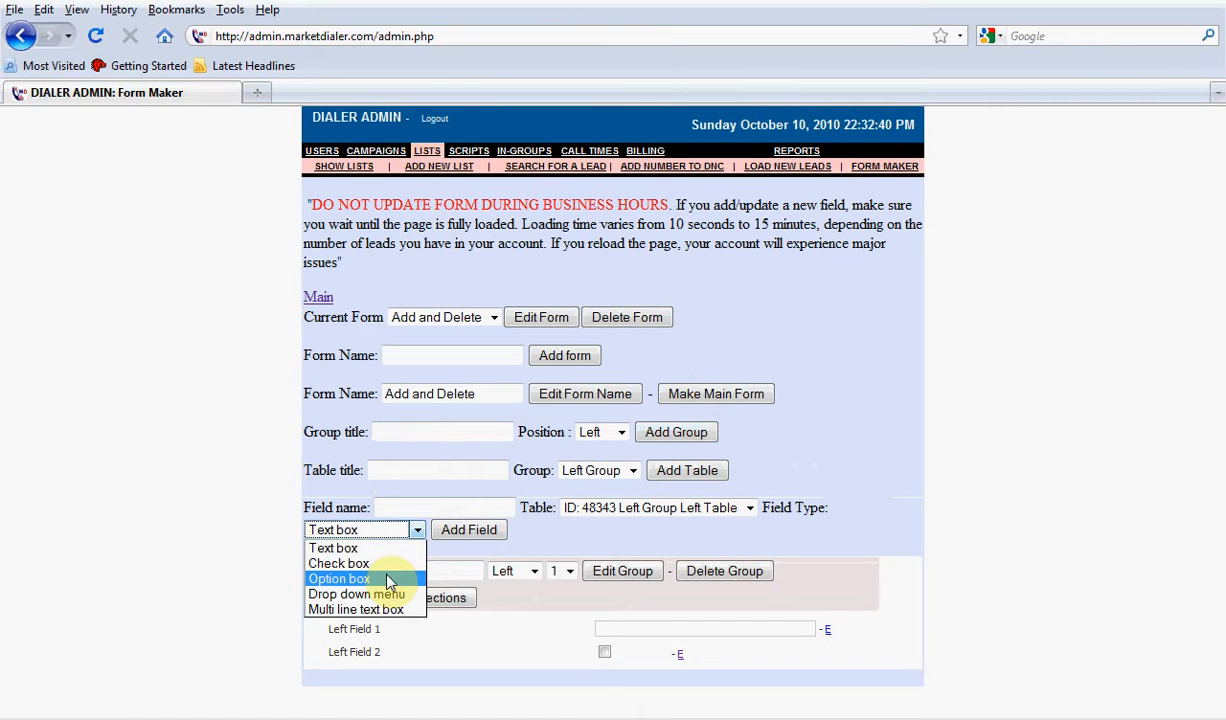
pyautogui.click(395, 503)
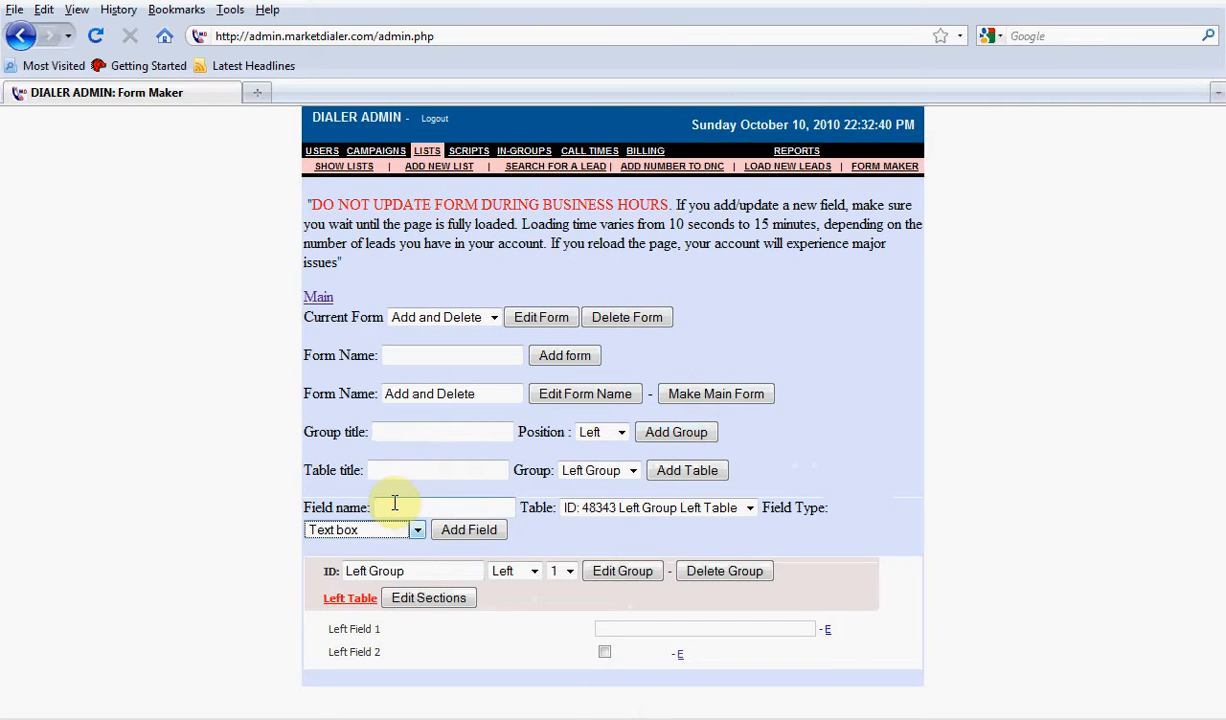
pyautogui.click(395, 503)
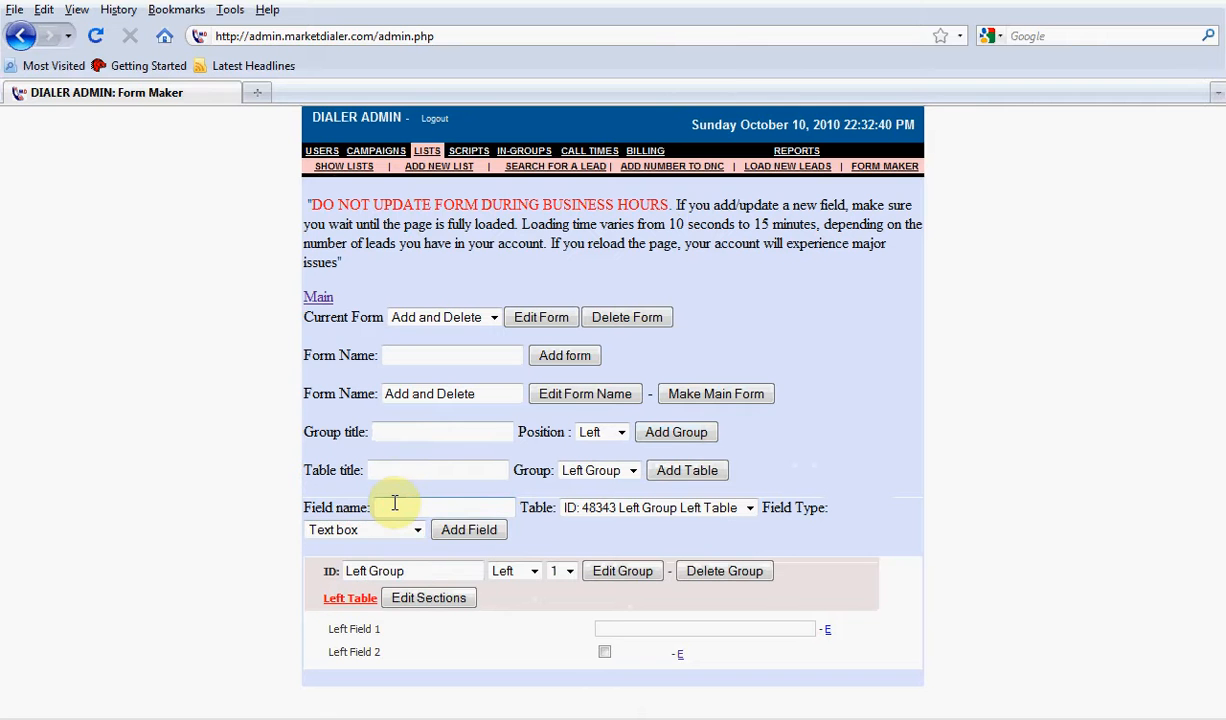
pyautogui.write('left')
pyautogui.press('Down')
pyautogui.press('Return')
pyautogui.press('BackSpace')
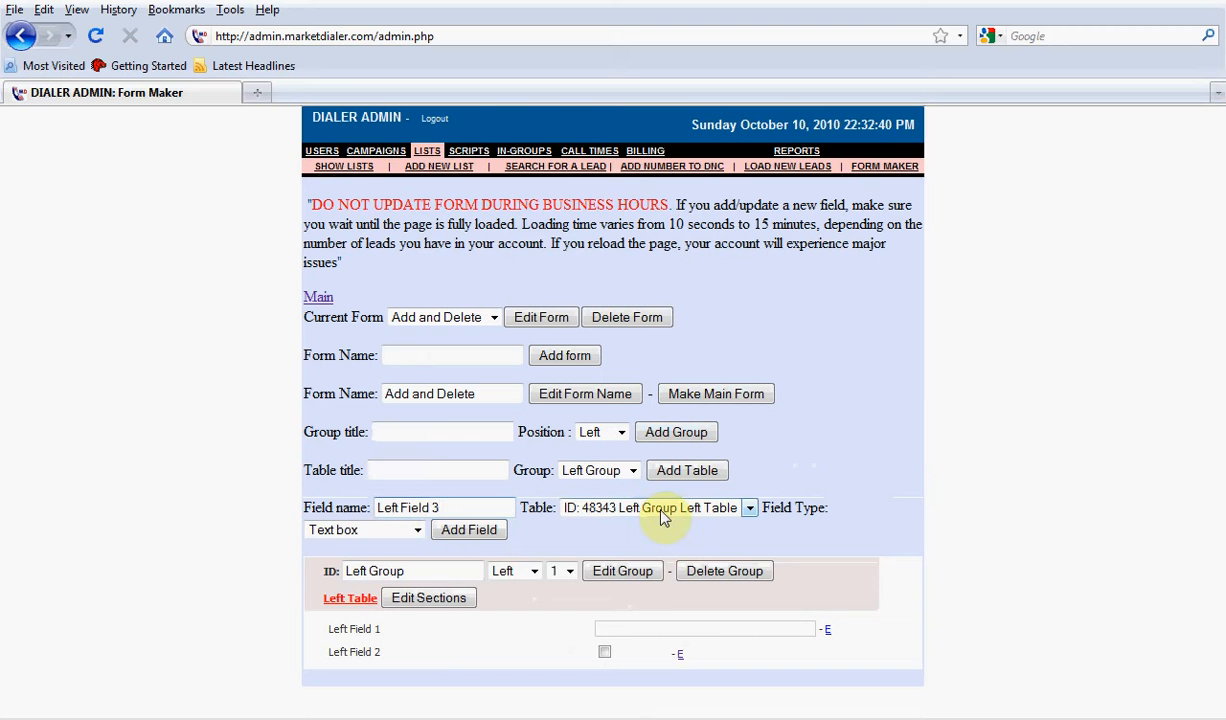
pyautogui.click(376, 532)
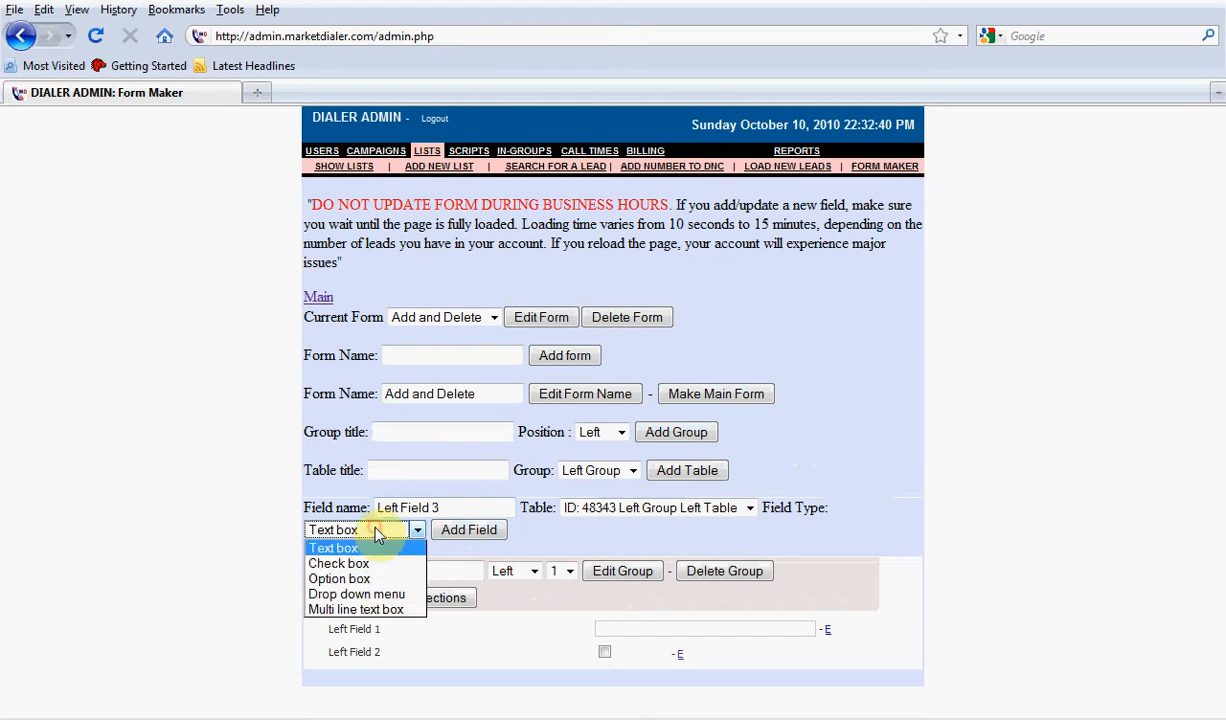
pyautogui.click(345, 579)
pyautogui.click(469, 530)
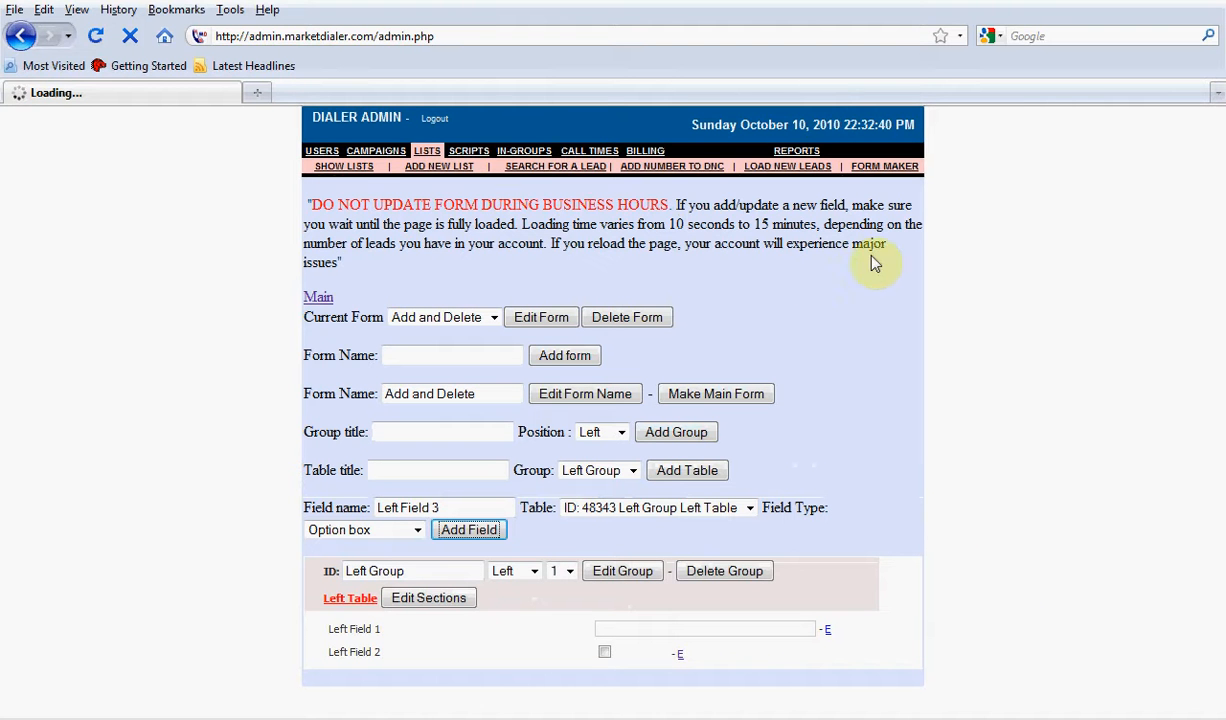
pyautogui.moveTo(817, 224); pyautogui.dragTo(668, 224)
pyautogui.click(1040, 399)
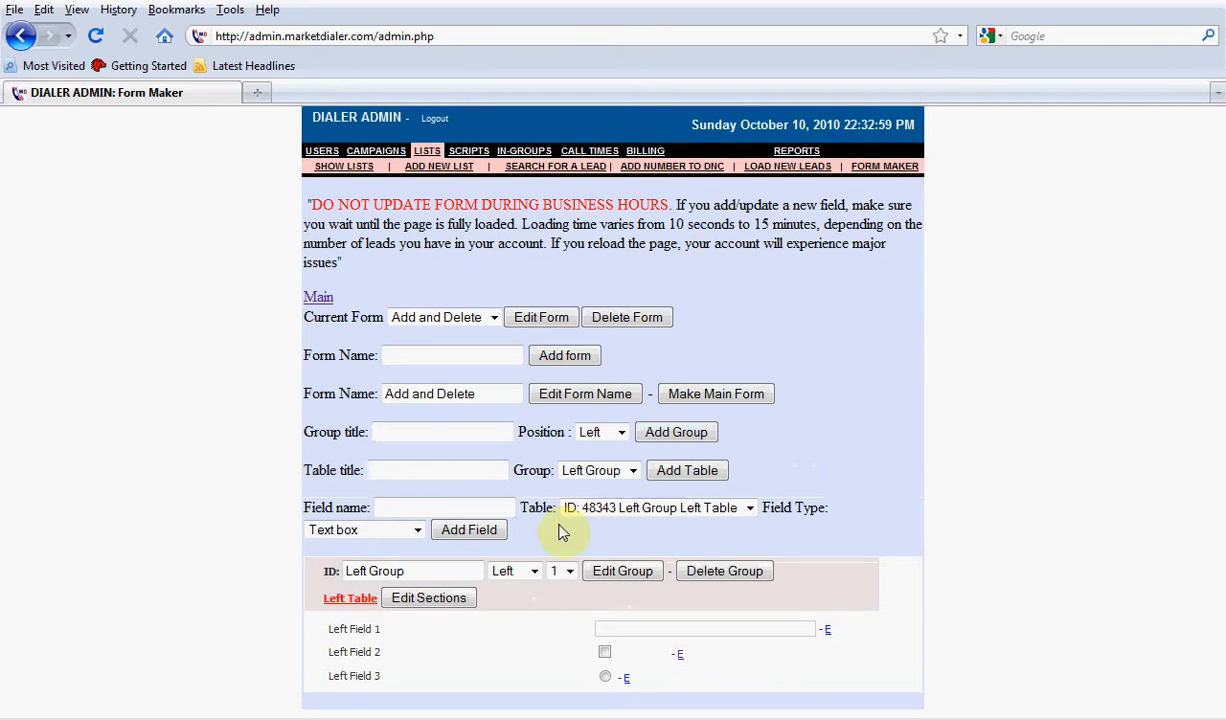
# Try out Left Field 3 by selecting its option button
pyautogui.click(606, 679)
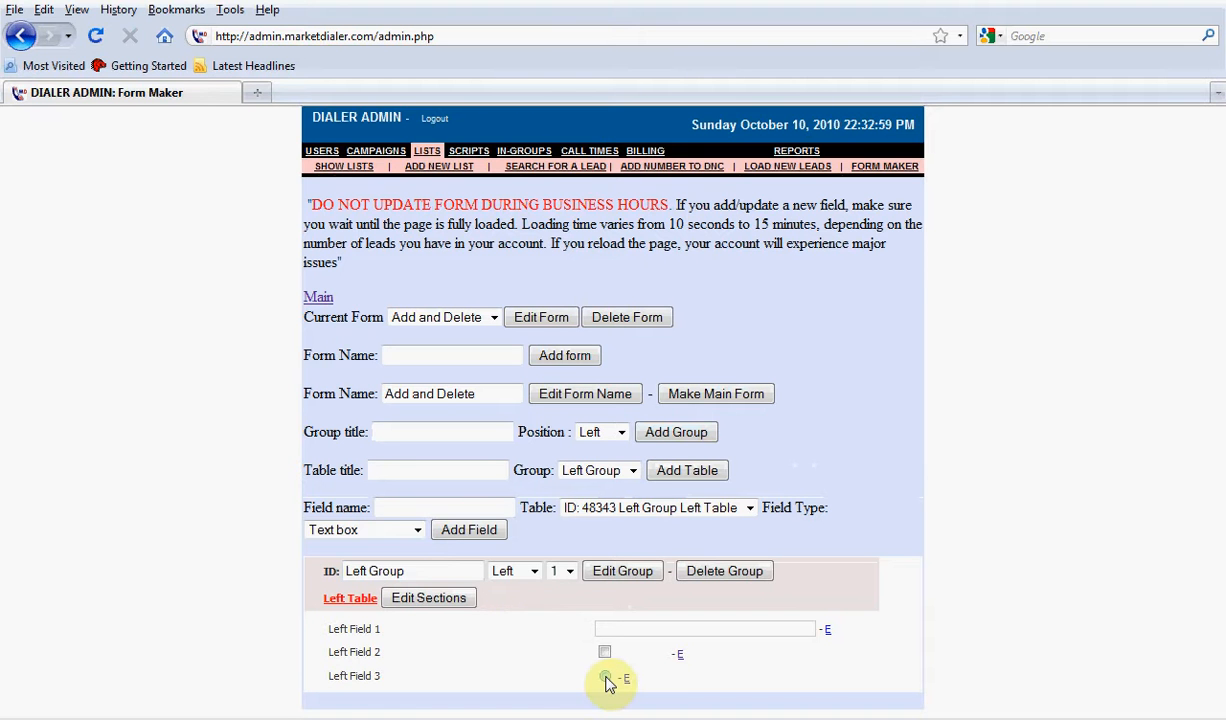
pyautogui.click(398, 531)
pyautogui.click(411, 531)
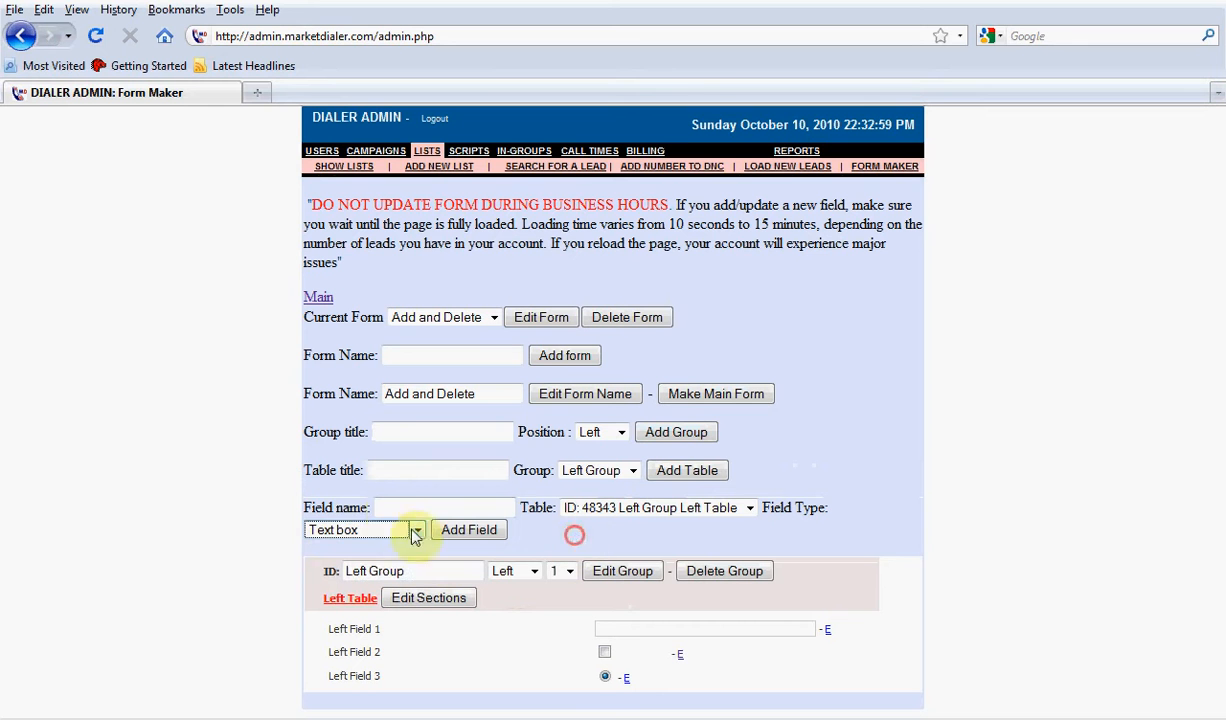
# Add a field named "Left Field 4" to Left Table with the Drop down menu field type
pyautogui.click(393, 511)
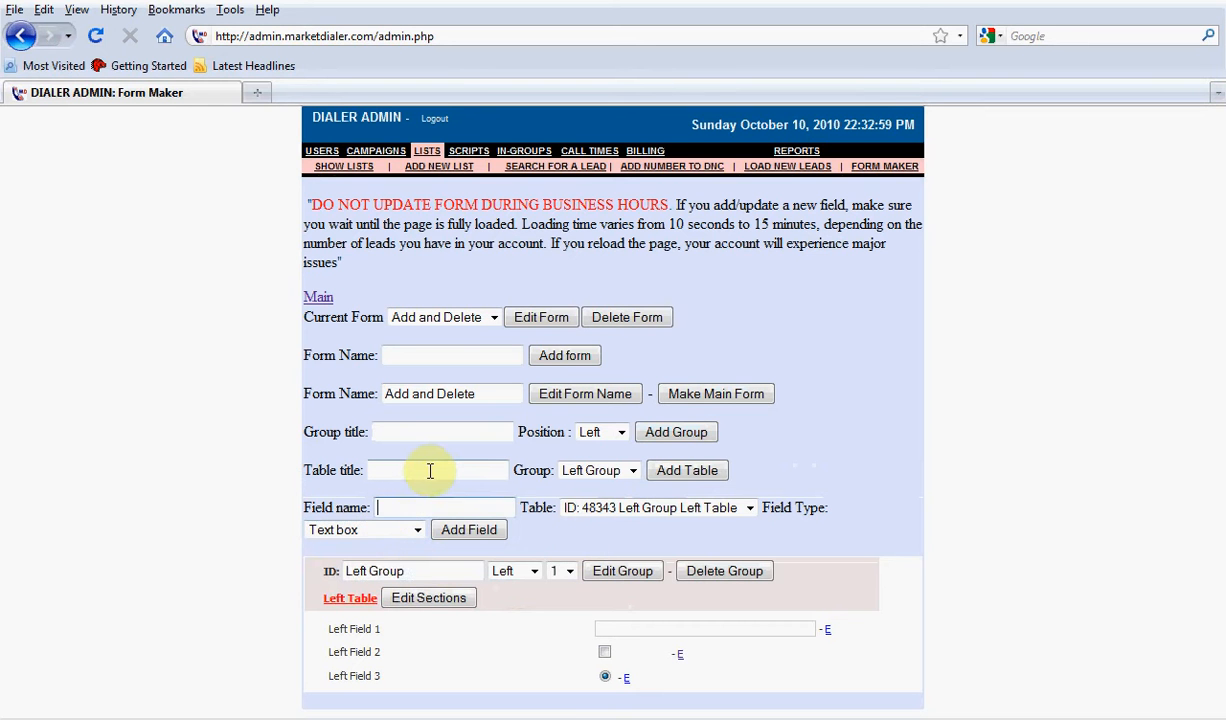
pyautogui.write('l')
pyautogui.press('Down')
pyautogui.press('Return')
pyautogui.press('BackSpace')
pyautogui.write('4')
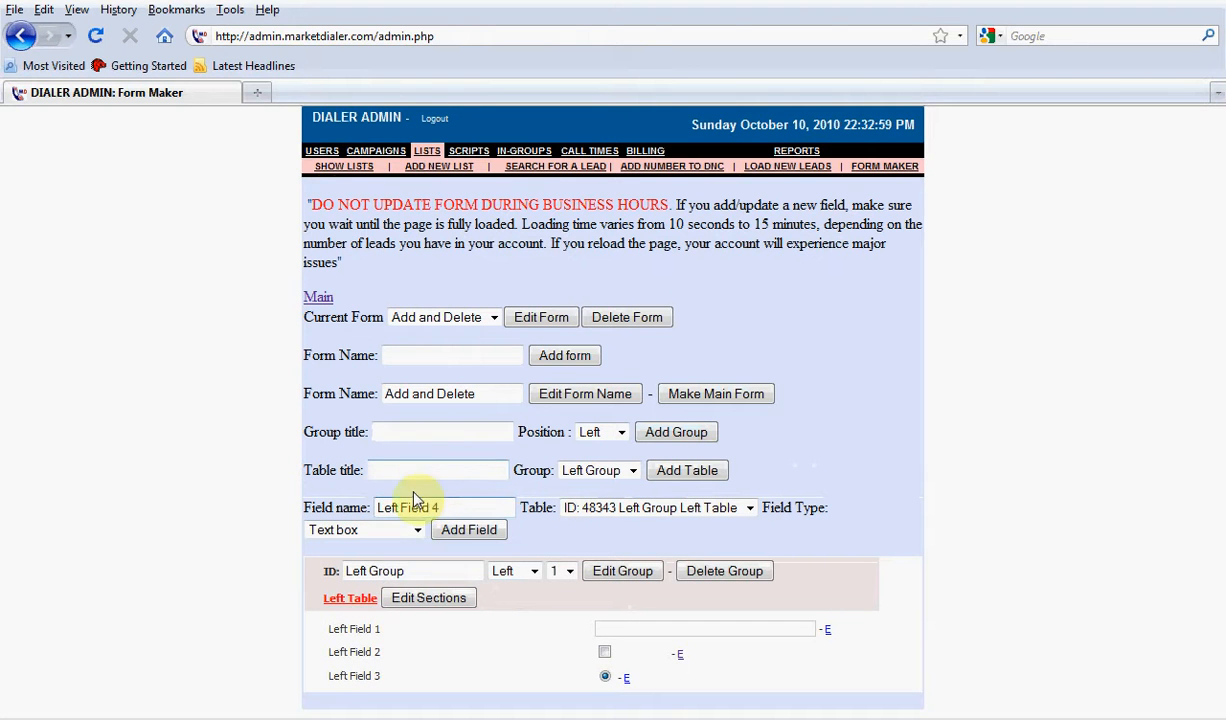
pyautogui.click(388, 535)
pyautogui.click(390, 594)
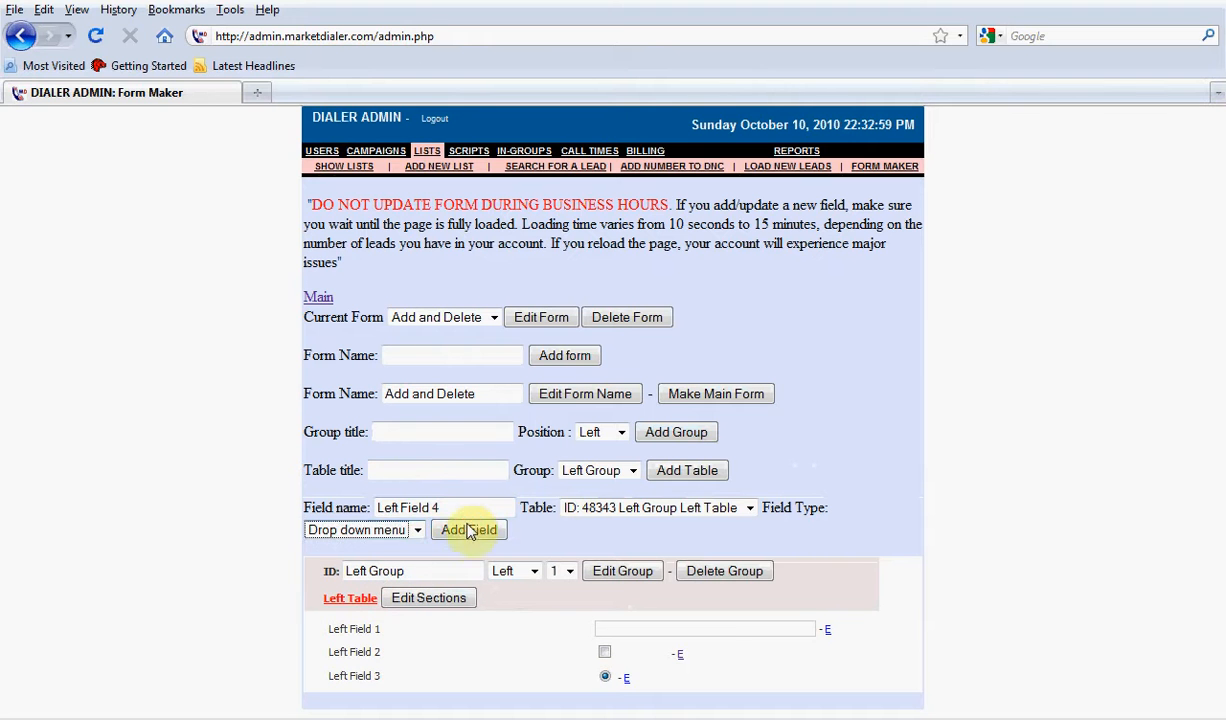
pyautogui.click(470, 533)
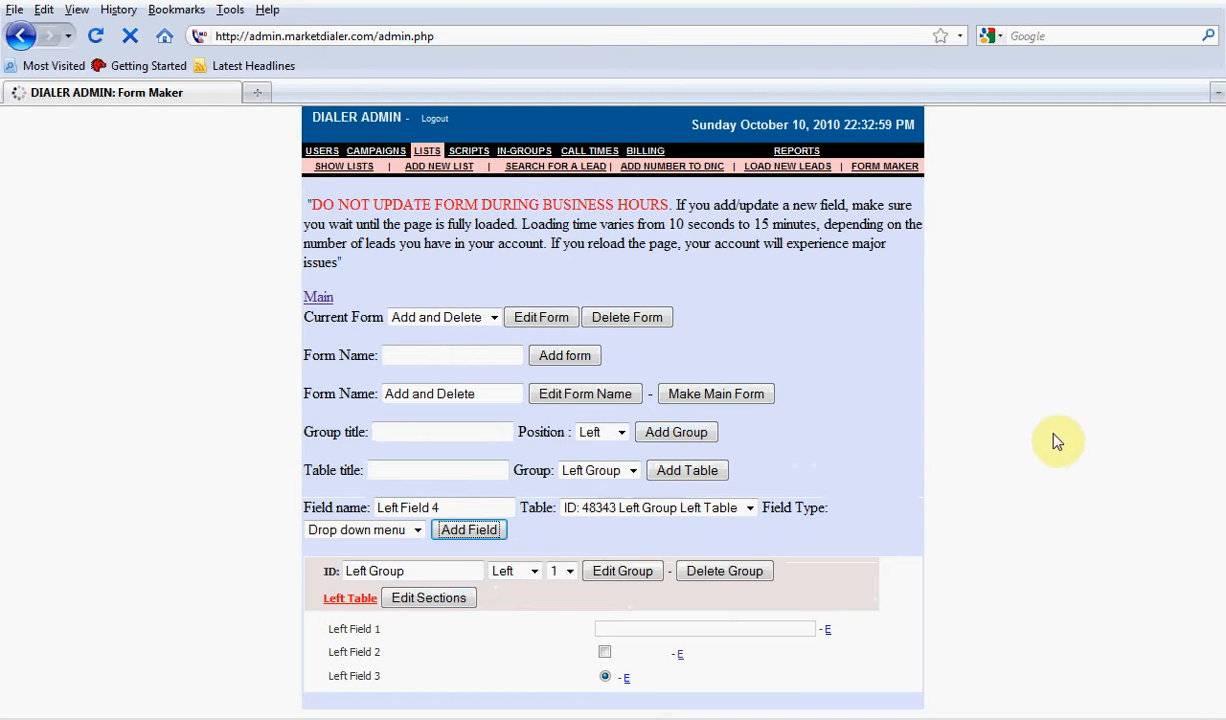
# Open the settings of Left Field 4 and submit a field move with Left Group's Left Table as the destination
pyautogui.scroll(-1, 1063, 443)
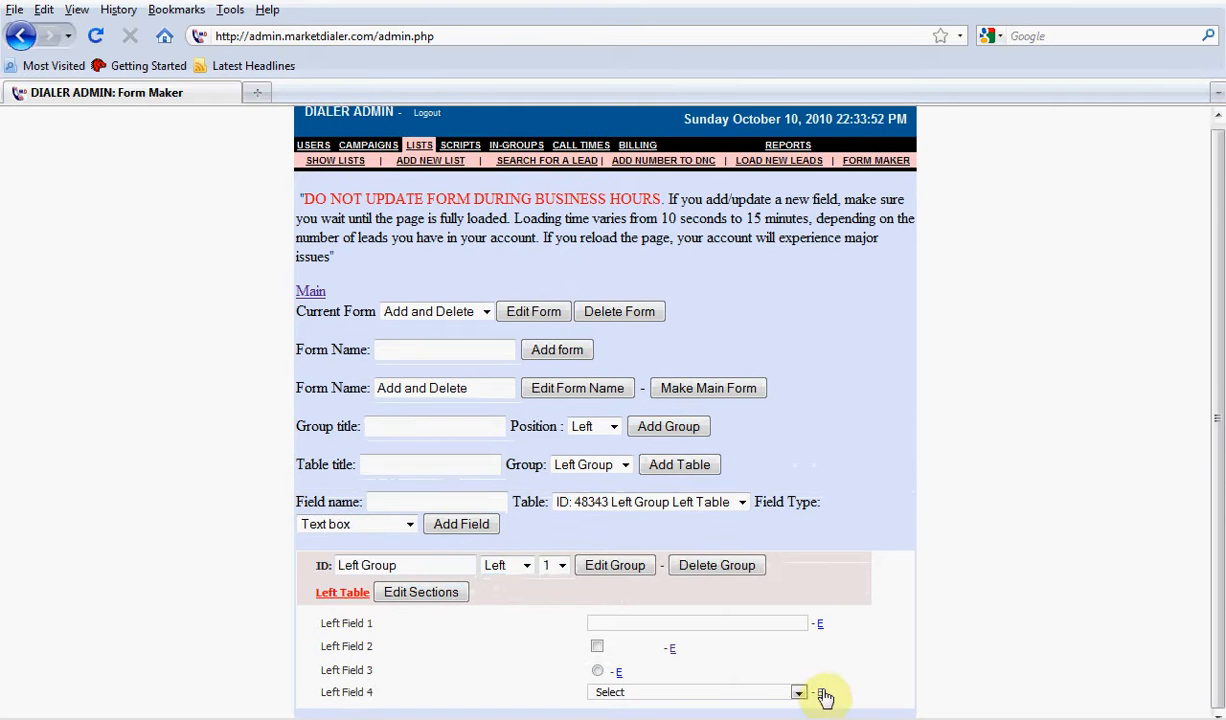
pyautogui.click(819, 693)
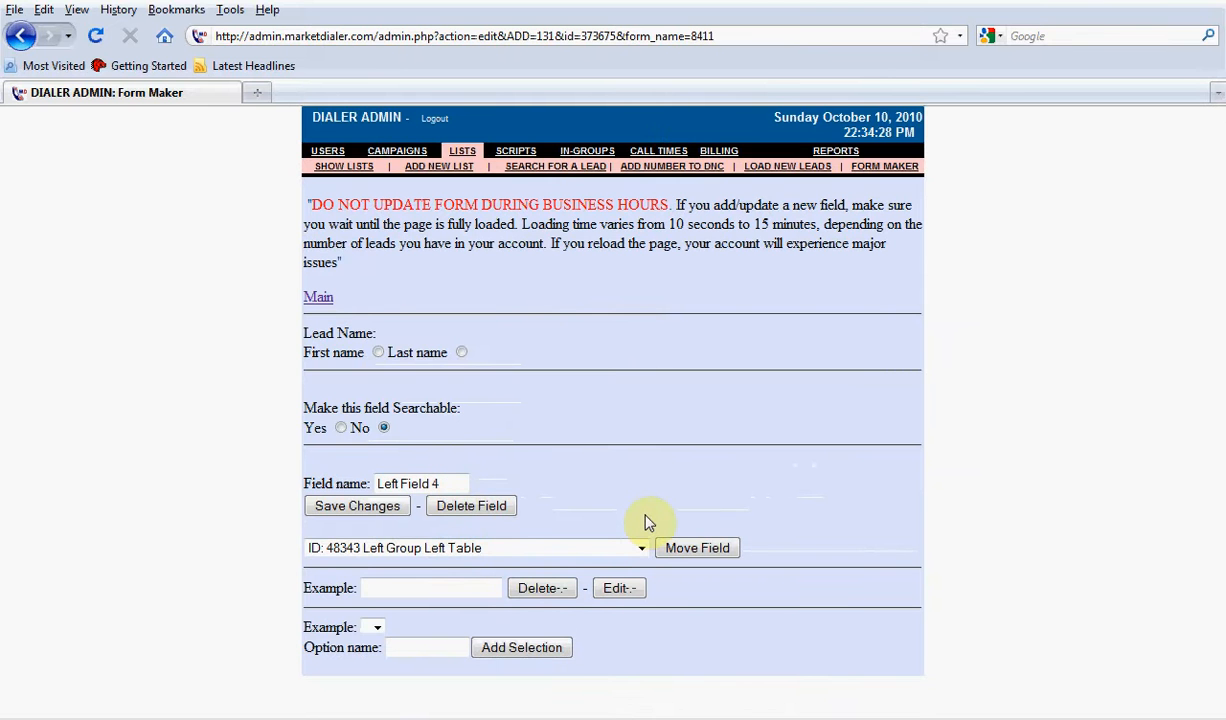
pyautogui.click(683, 548)
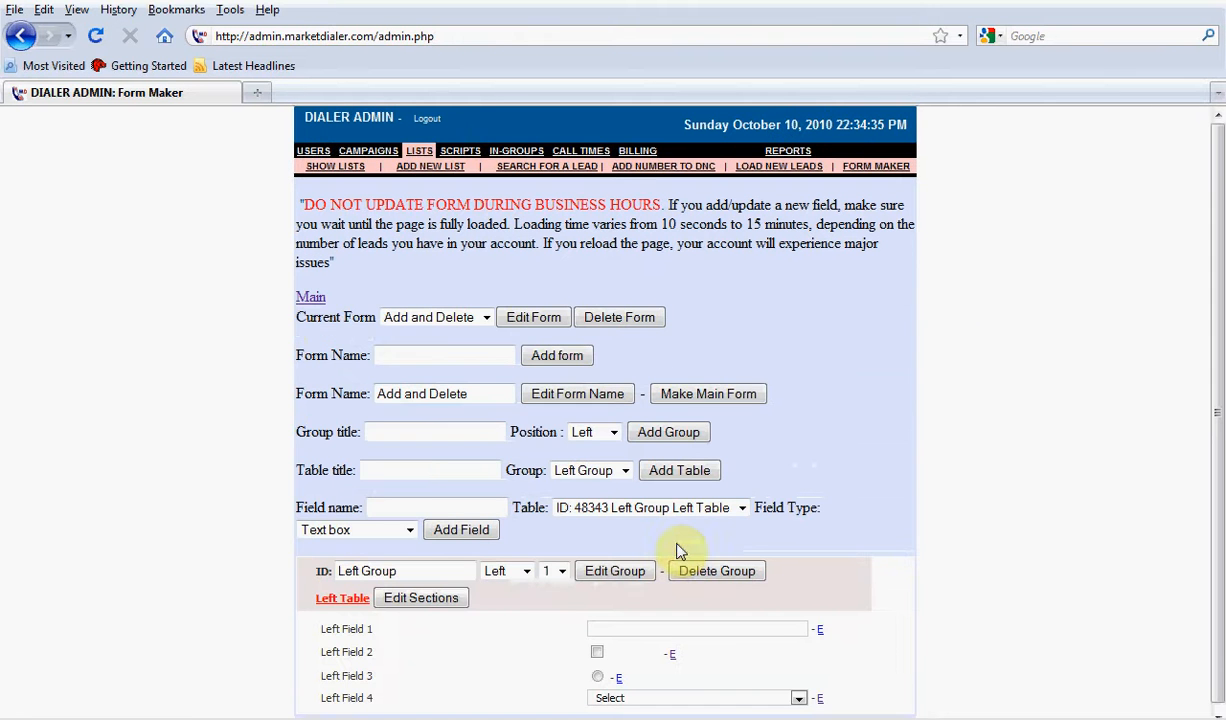
# Load the Main form and switch back to editing the Add and Delete form
pyautogui.click(310, 298)
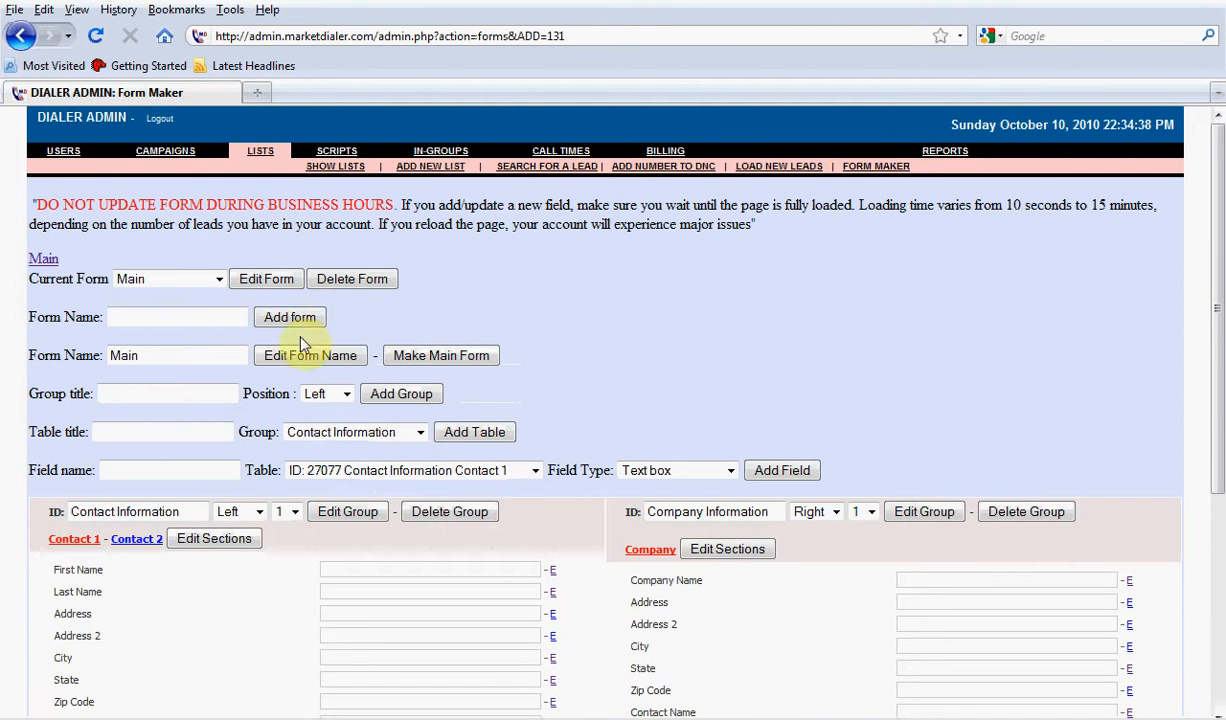
pyautogui.click(218, 279)
pyautogui.click(228, 330)
pyautogui.click(250, 281)
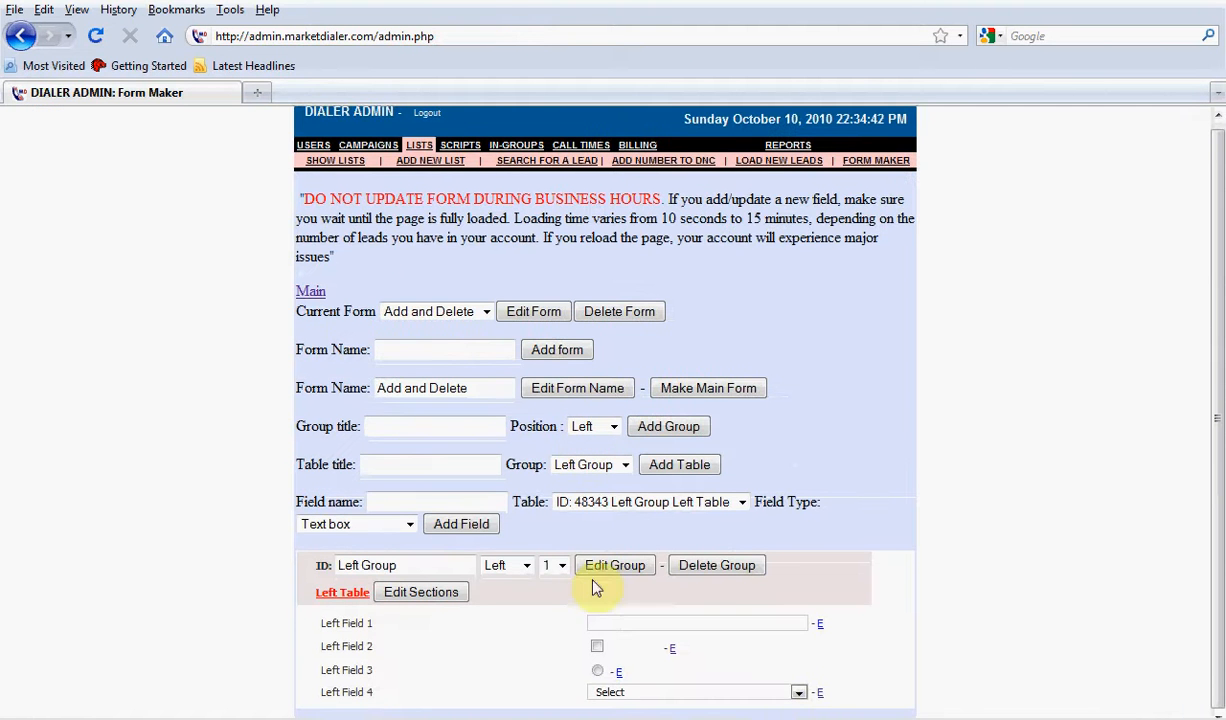
# Add a selection named "Option One" to the drop-down menu of Left Field 4
pyautogui.click(820, 693)
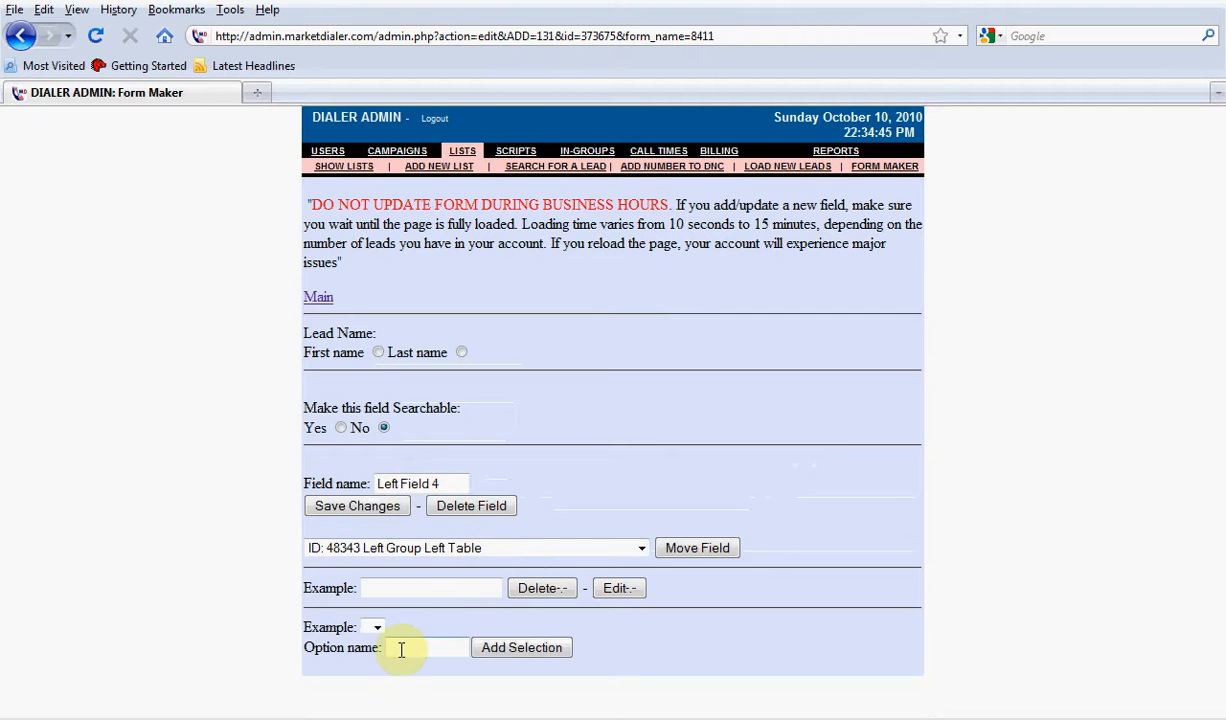
pyautogui.click(376, 627)
pyautogui.click(401, 629)
pyautogui.write('Option One')
pyautogui.click(492, 648)
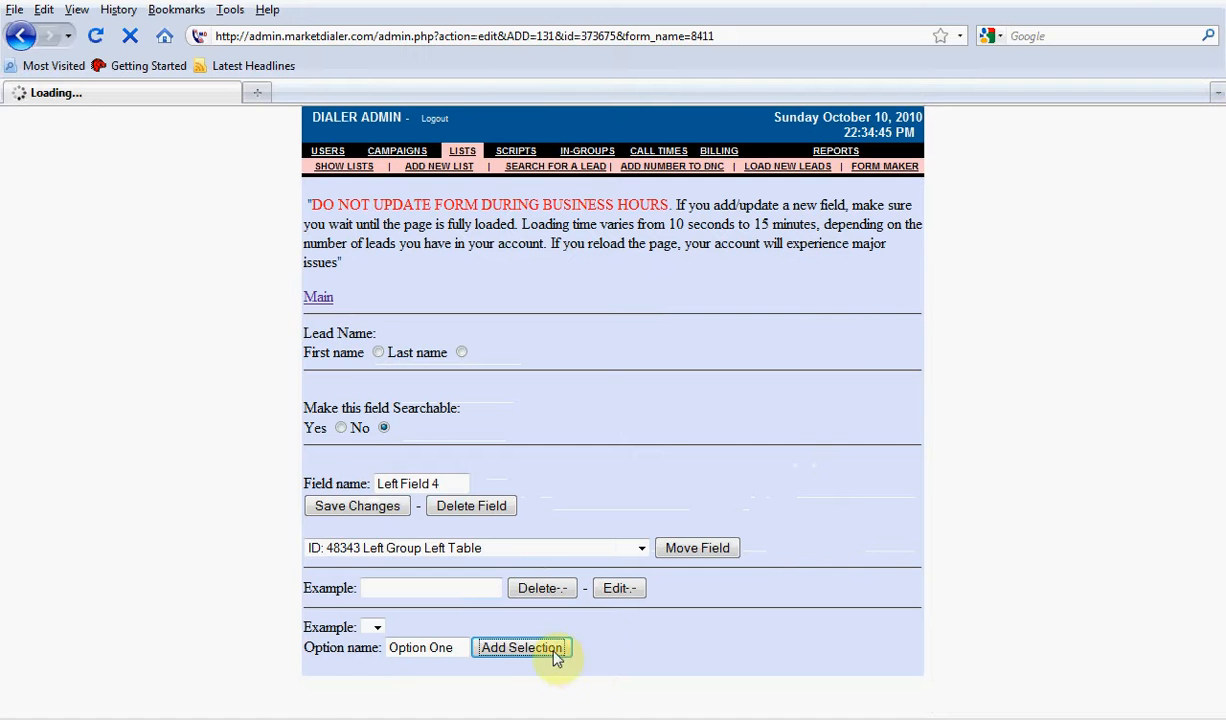
pyautogui.moveTo(819, 227); pyautogui.dragTo(668, 228)
pyautogui.click(1061, 321)
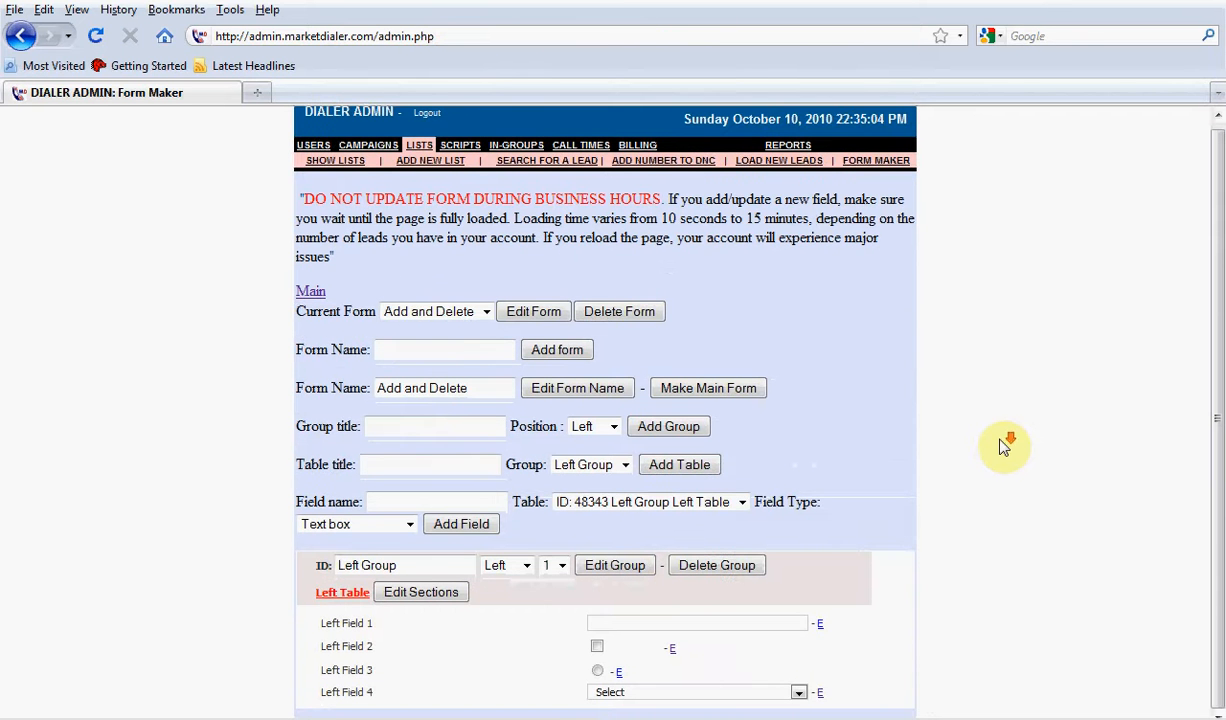
# Check the choices in Left Field 4's drop-down and resubmit the Option One entry from the field's settings
pyautogui.click(770, 692)
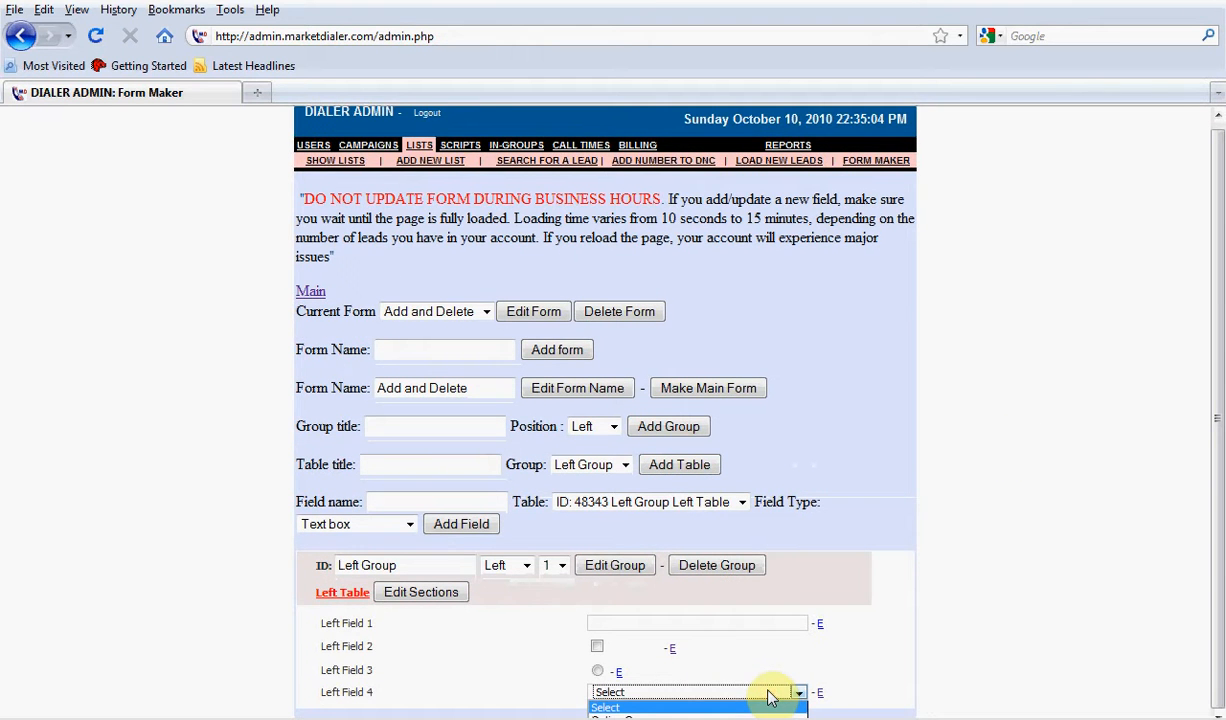
pyautogui.click(821, 695)
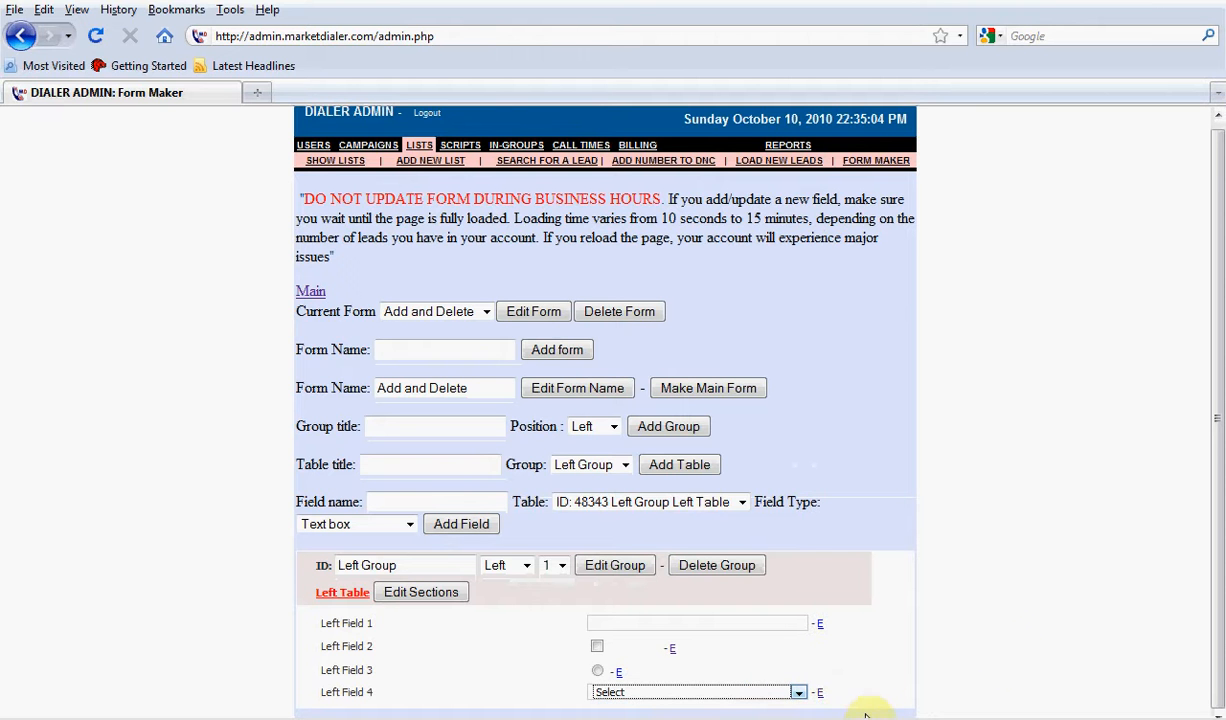
pyautogui.click(820, 693)
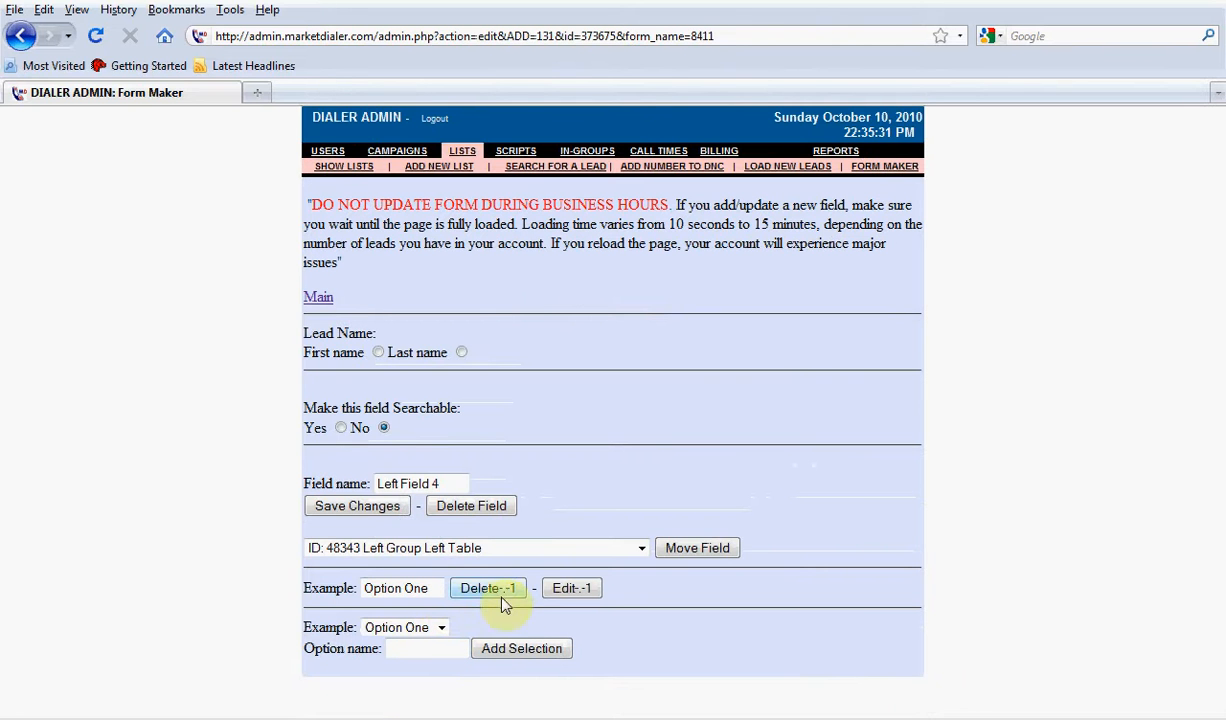
pyautogui.click(567, 591)
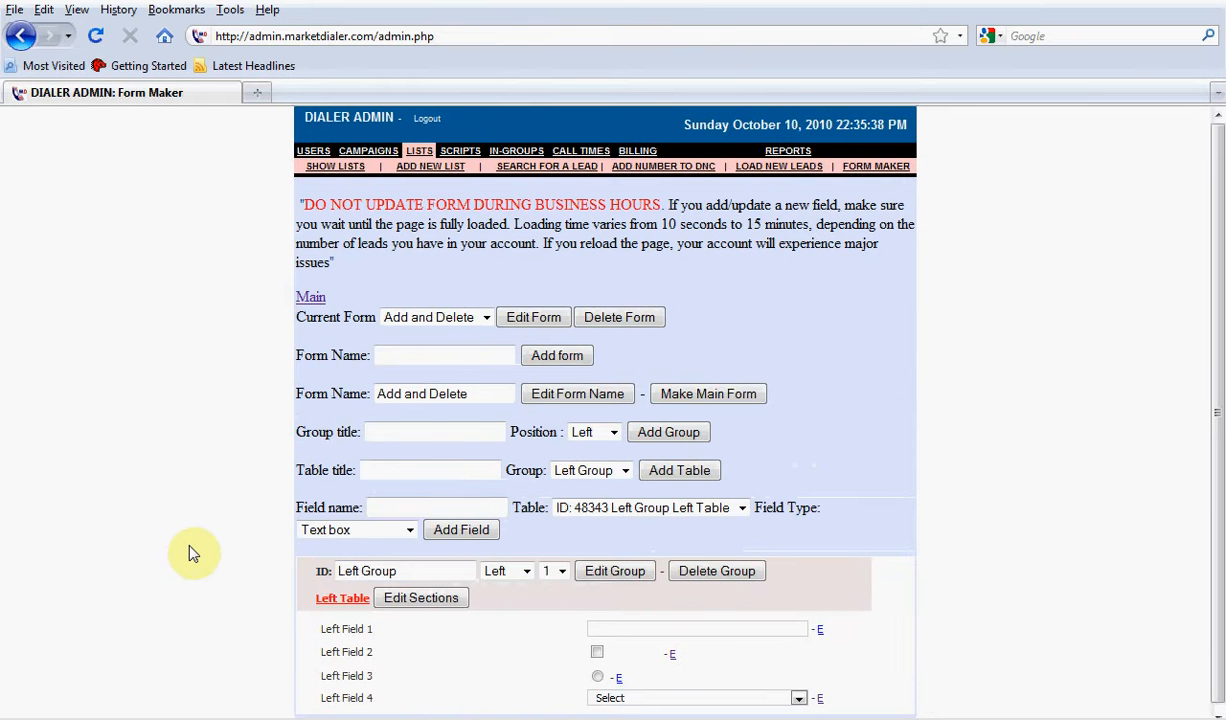
# Add a selection named "Option Two" to the drop-down menu of Left Field 4
pyautogui.click(819, 699)
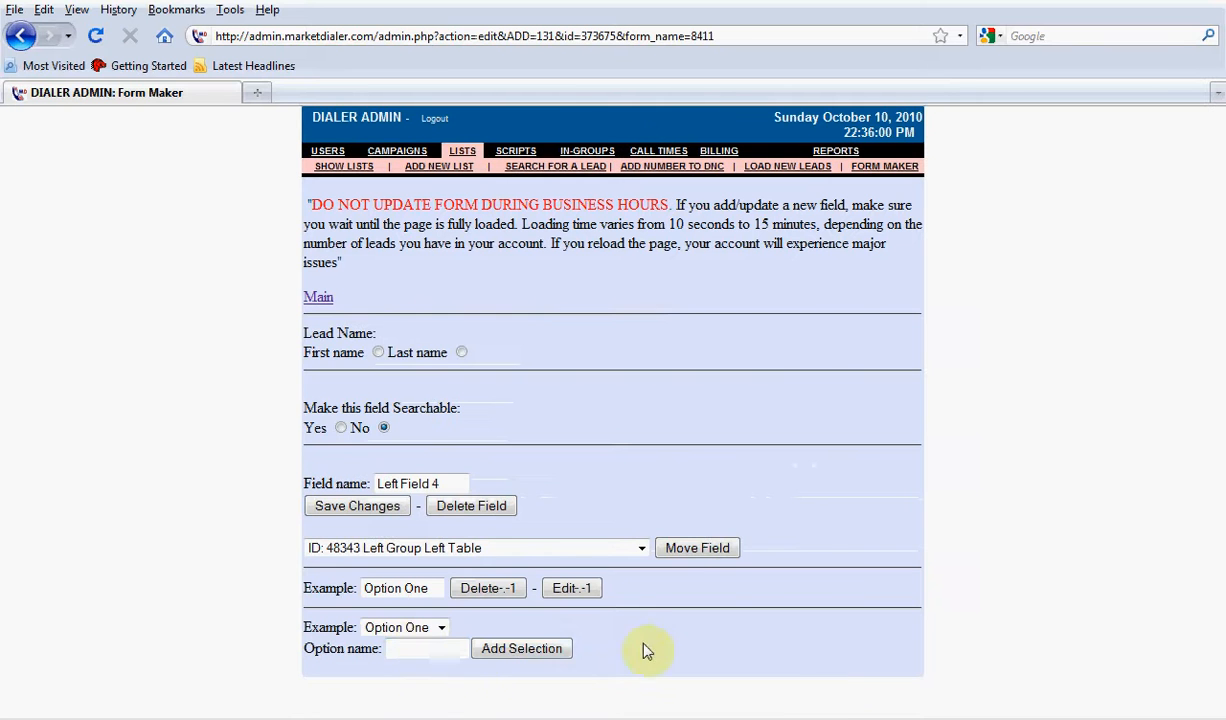
pyautogui.click(418, 647)
pyautogui.write('Op')
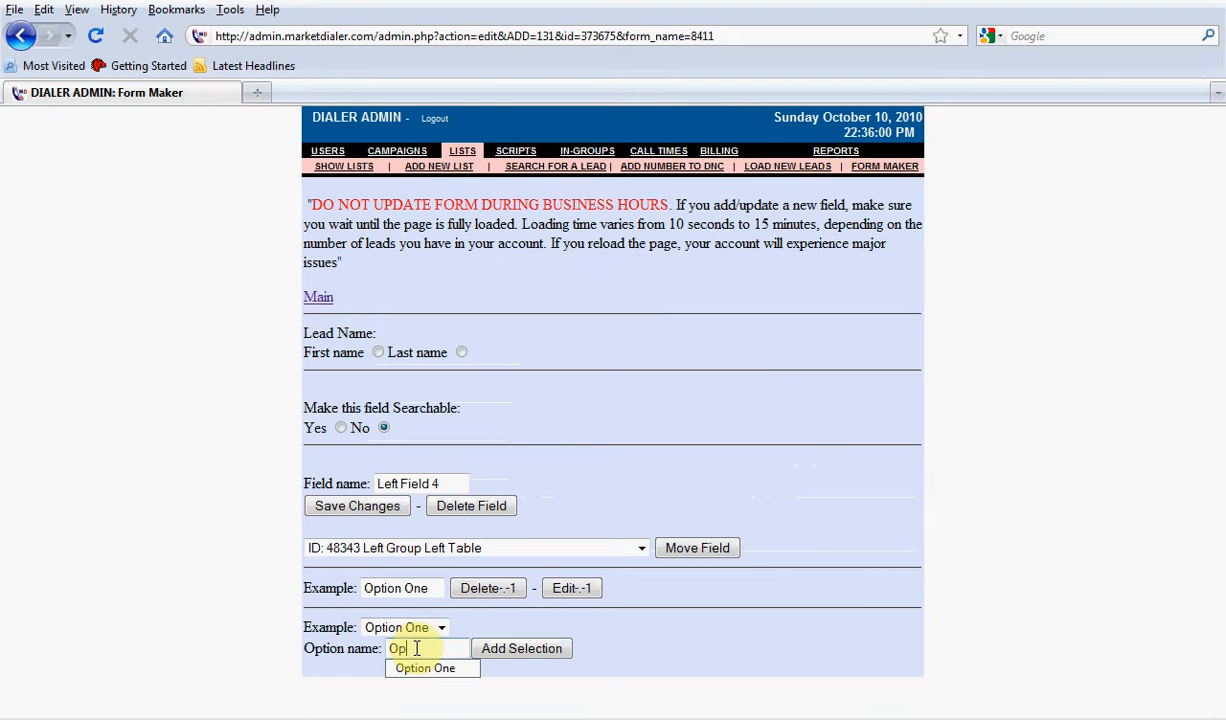
pyautogui.write('tion Two')
pyautogui.click(525, 648)
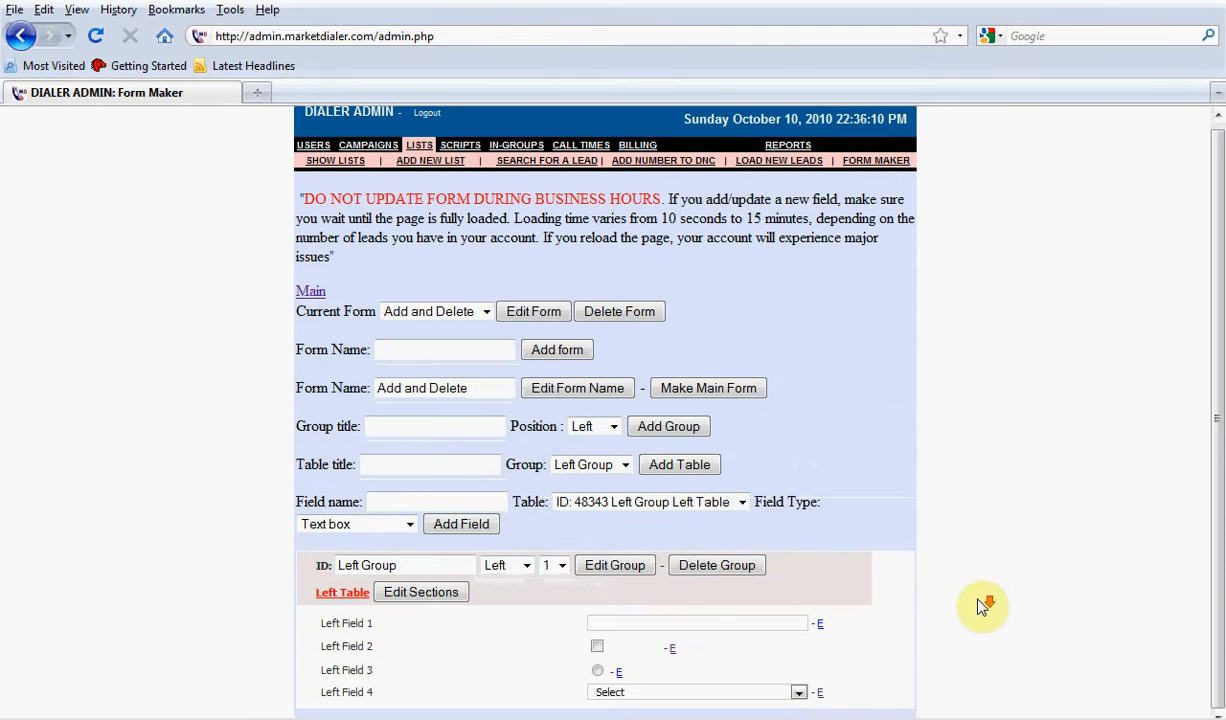
# Check the choices in Left Field 4's drop-down and add a selection named "Option Three" in the field's settings
pyautogui.click(744, 692)
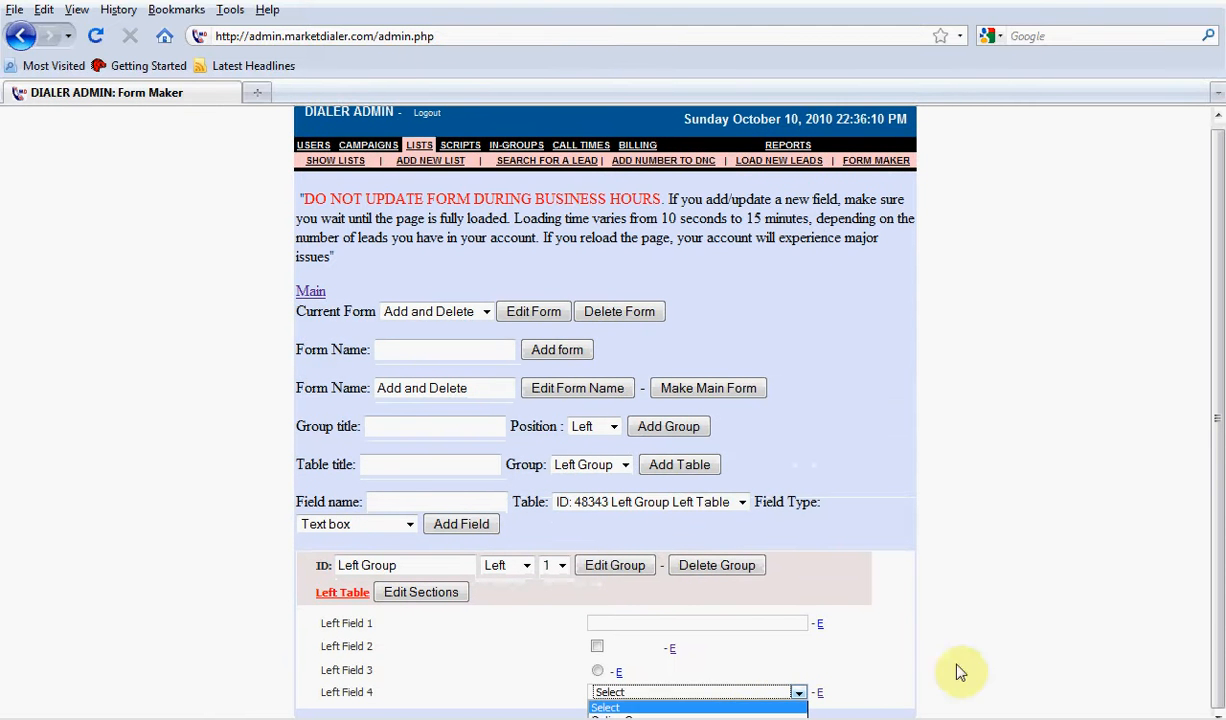
pyautogui.click(817, 702)
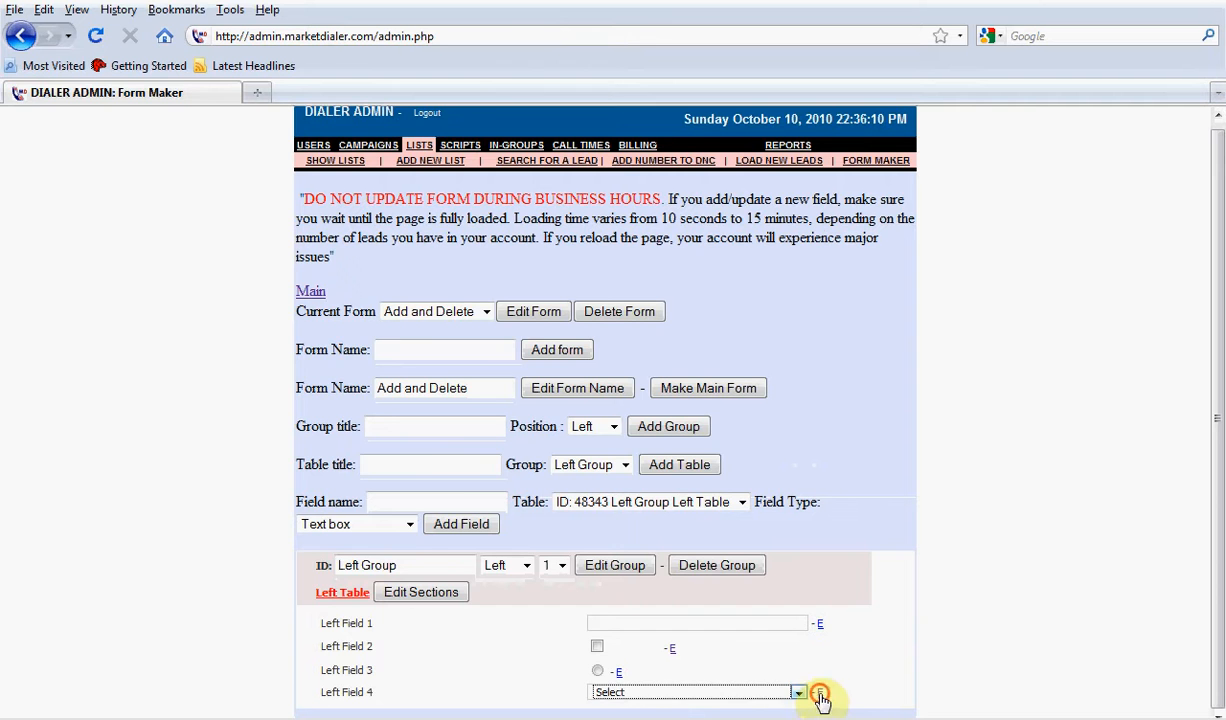
pyautogui.click(819, 692)
pyautogui.click(405, 688)
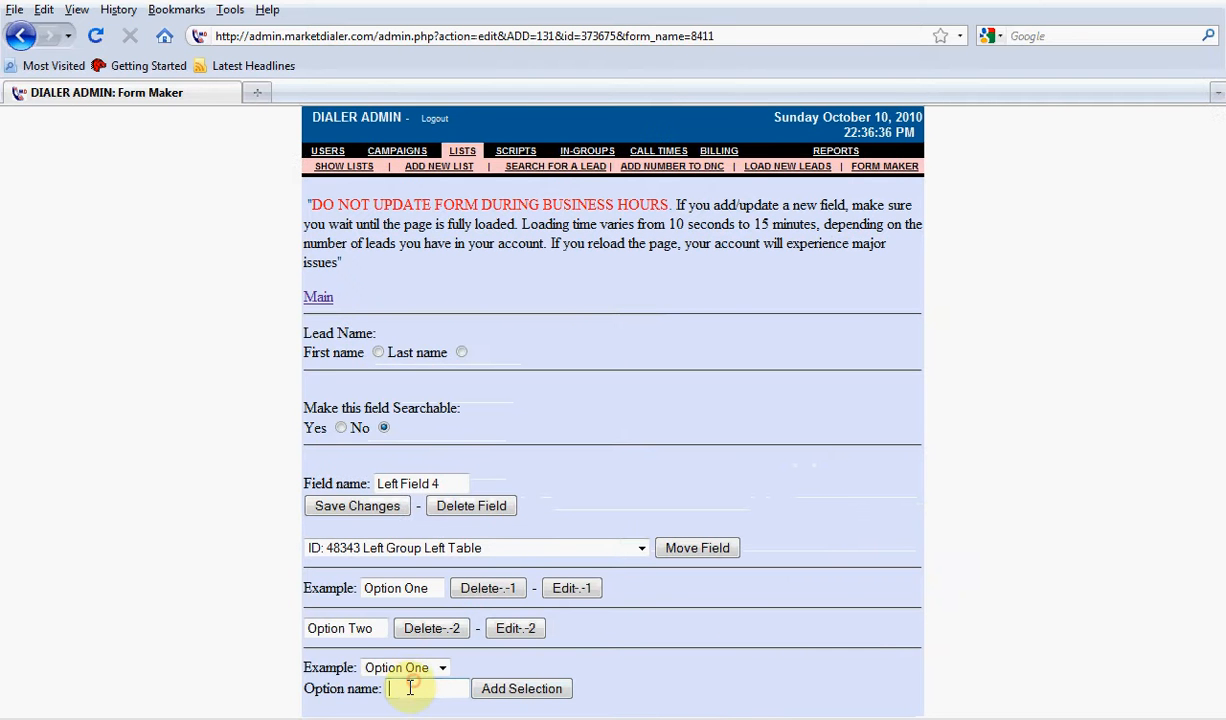
pyautogui.write('Option')
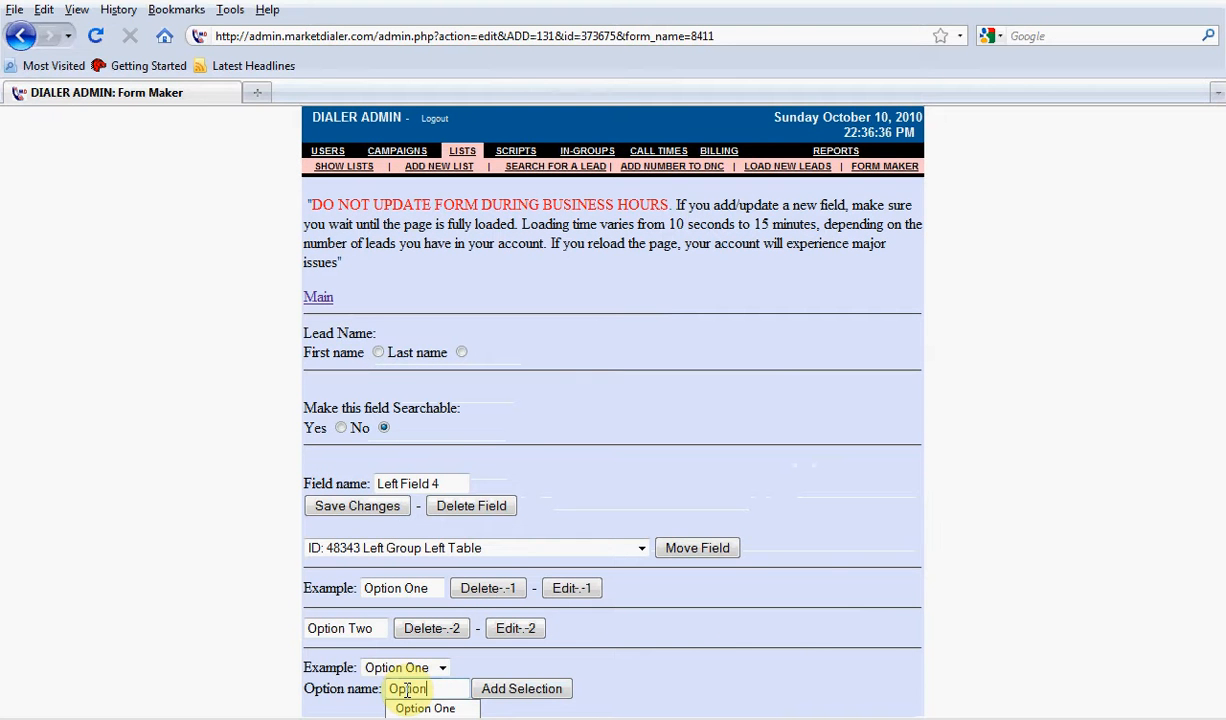
pyautogui.write(' Three')
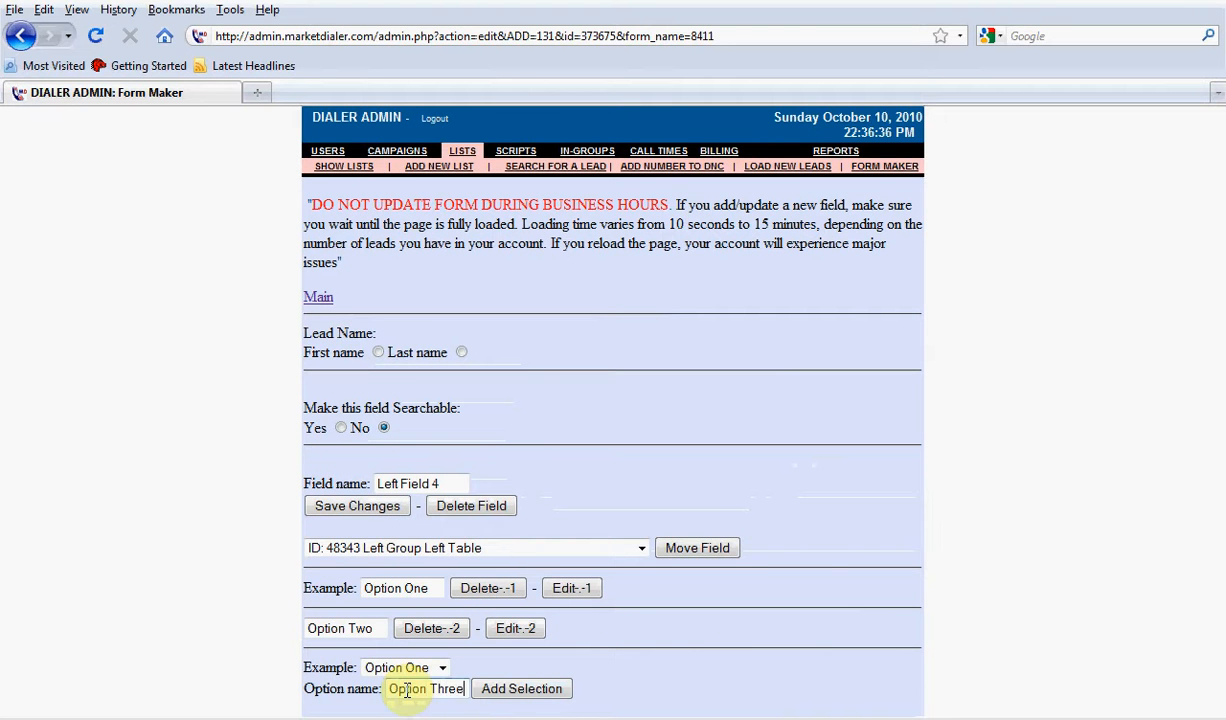
pyautogui.click(537, 692)
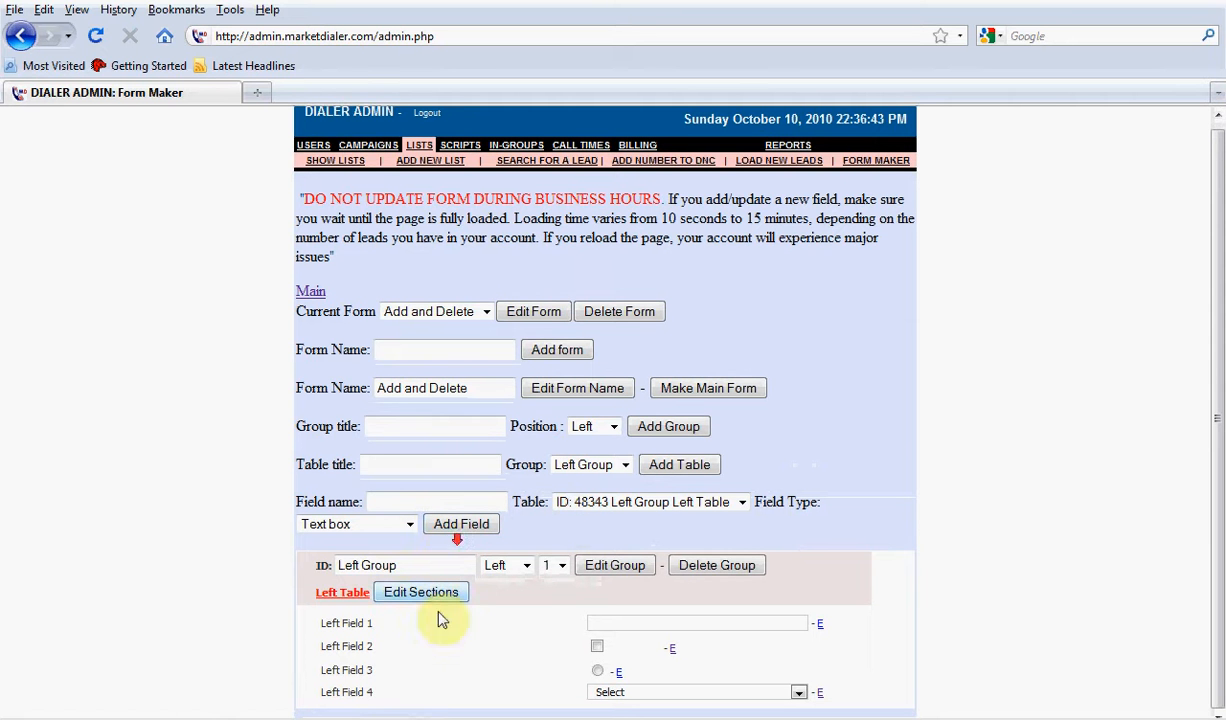
# Look over the available field types and enter "Left Field 5" as the name of a new field
pyautogui.click(368, 524)
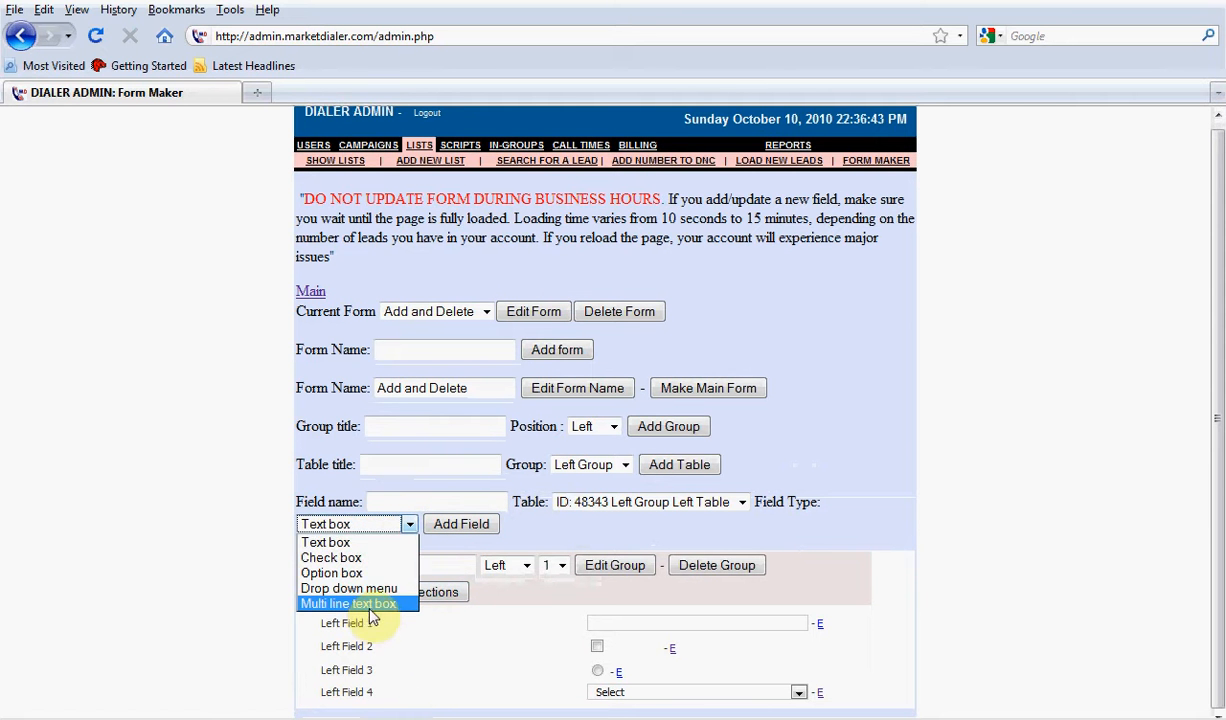
pyautogui.click(404, 524)
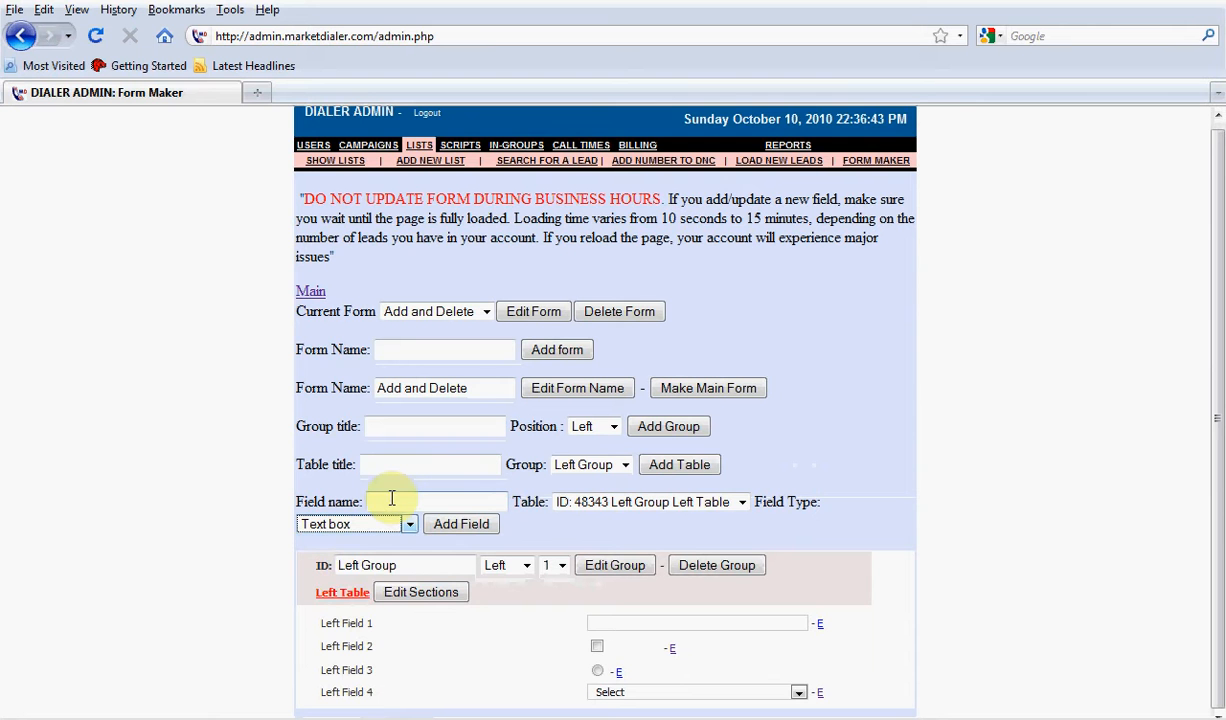
pyautogui.click(392, 498)
pyautogui.click(392, 498)
pyautogui.click(392, 498)
pyautogui.write('left')
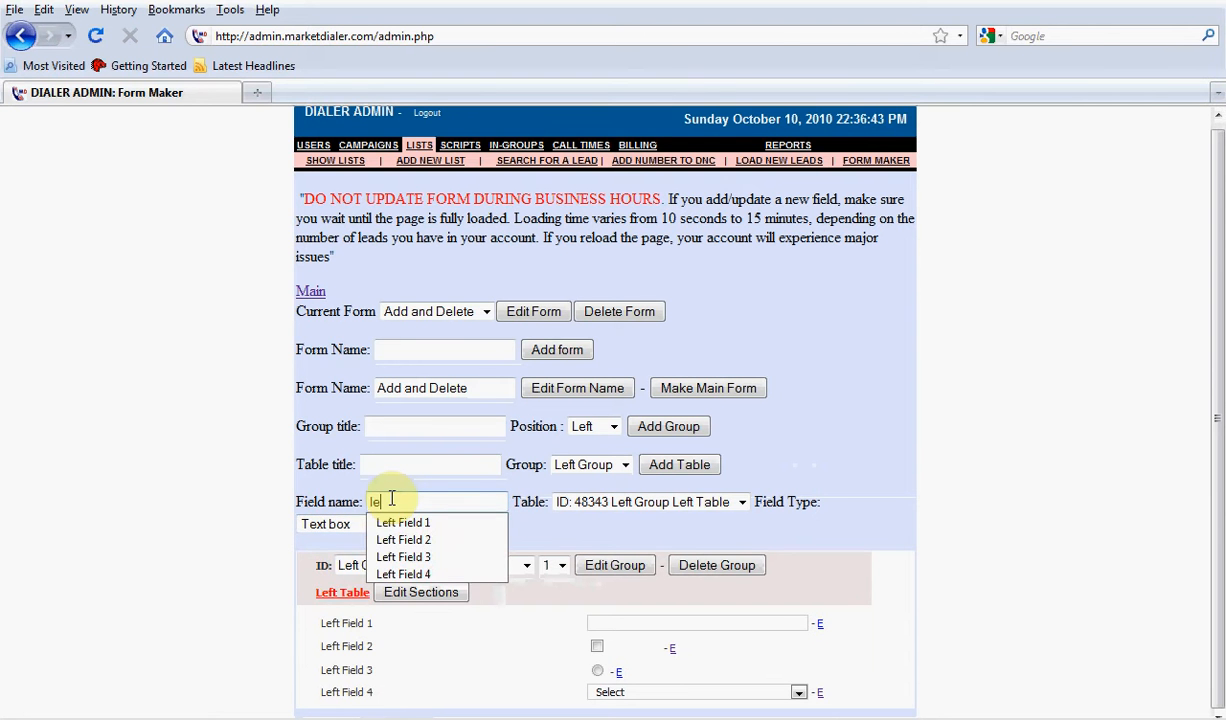
pyautogui.press('Down')
pyautogui.press('Down')
pyautogui.press('Down')
pyautogui.press('Down')
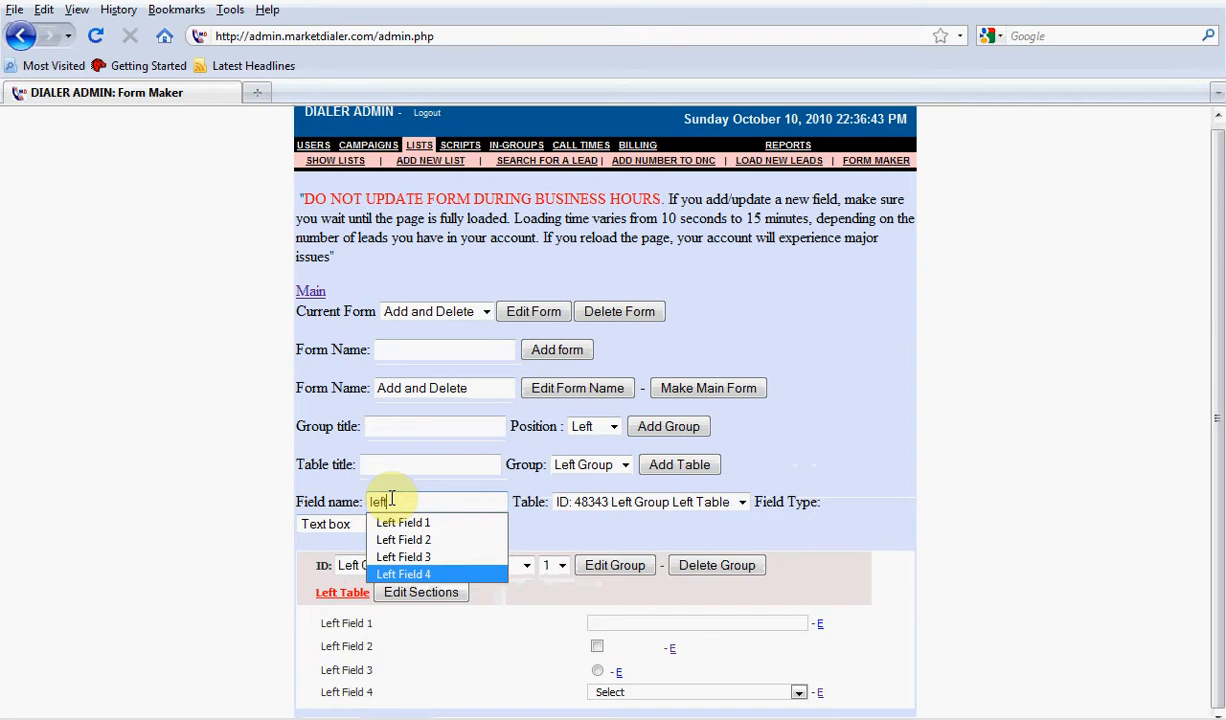
pyautogui.press('Return')
pyautogui.press('BackSpace')
pyautogui.write('5')
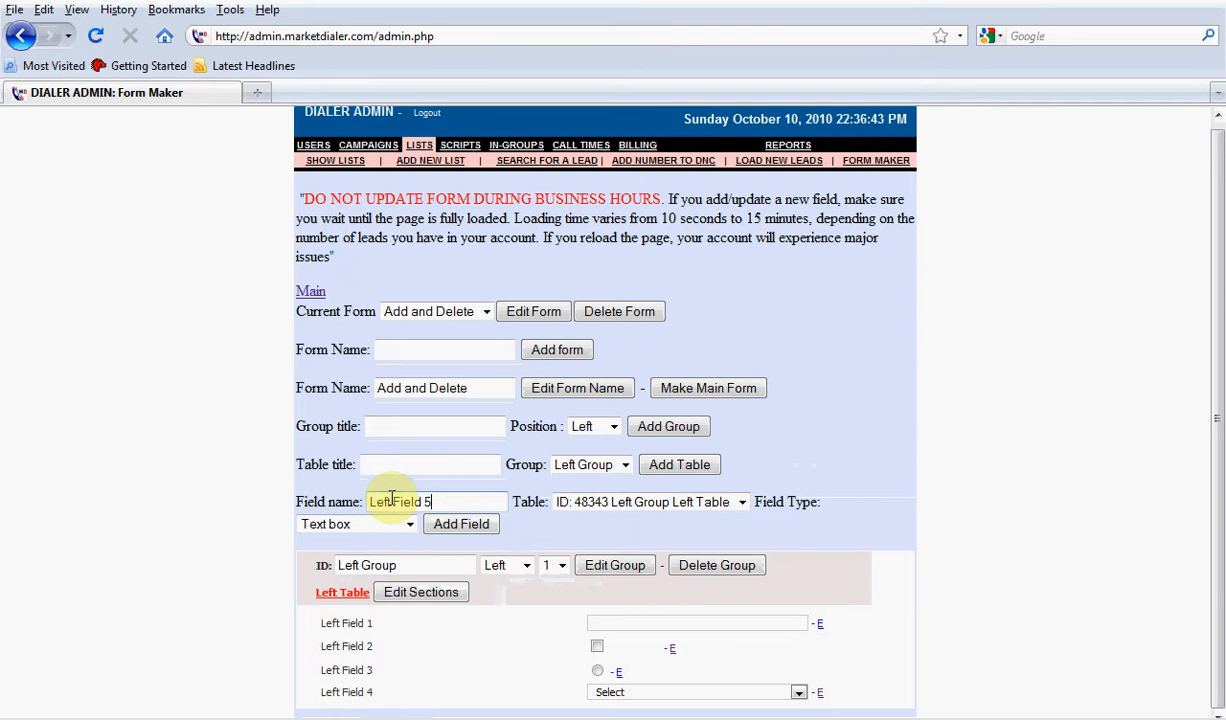
# Set the new field's type to Multi line text box and add it to Left Group's Left Table
pyautogui.click(383, 526)
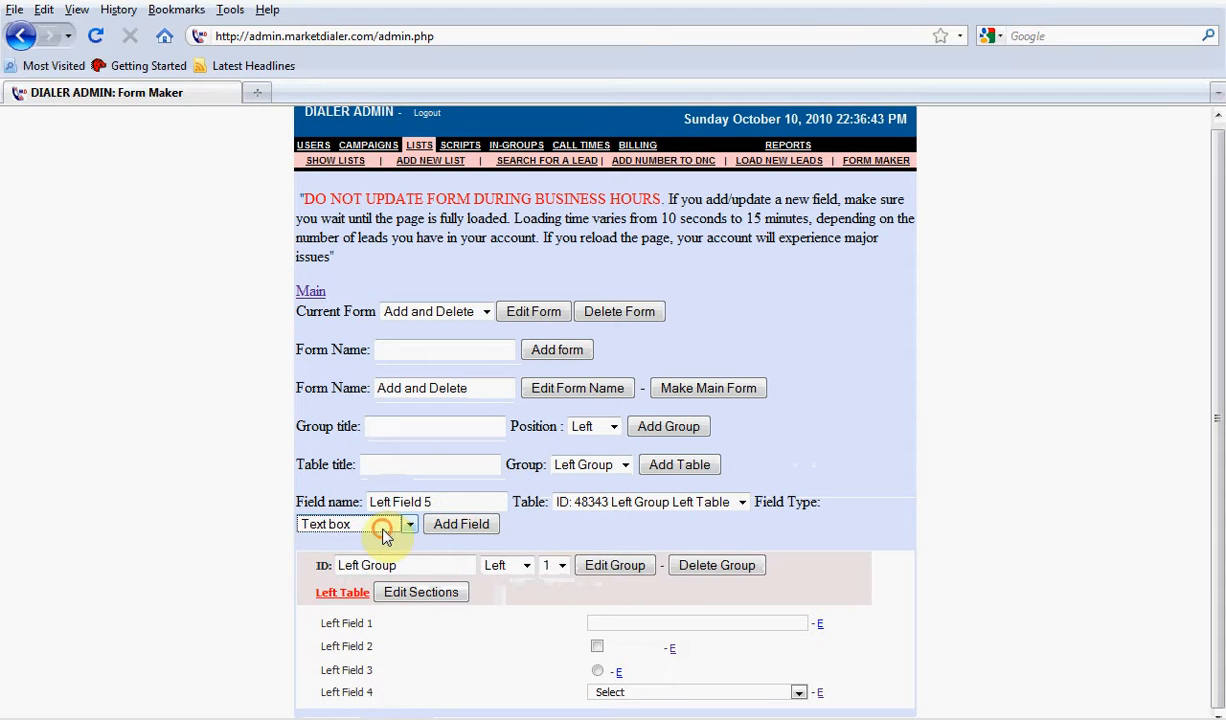
pyautogui.click(378, 604)
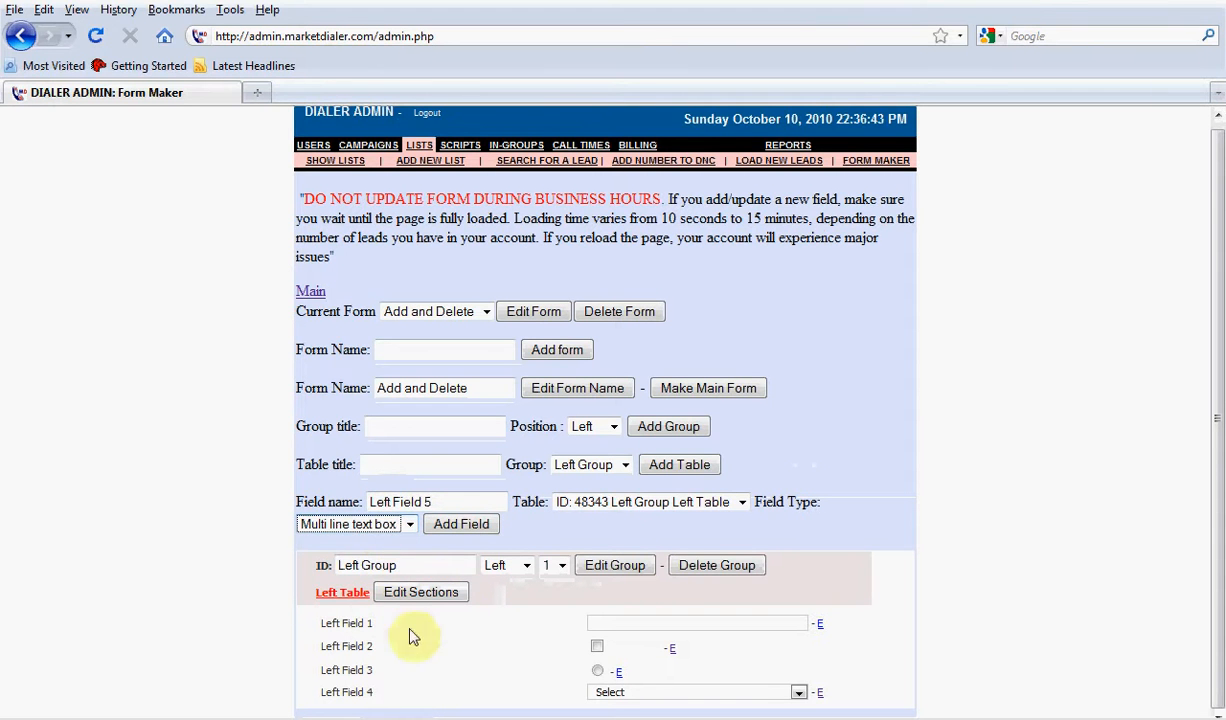
pyautogui.click(459, 532)
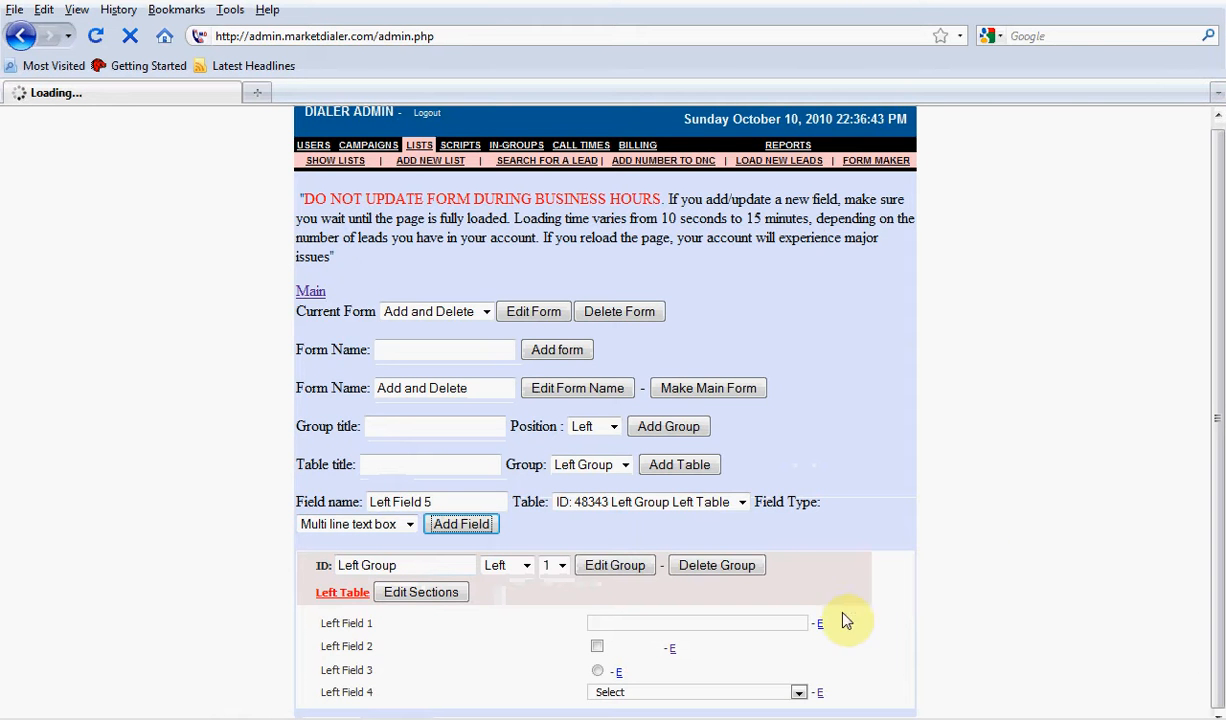
pyautogui.click(618, 622)
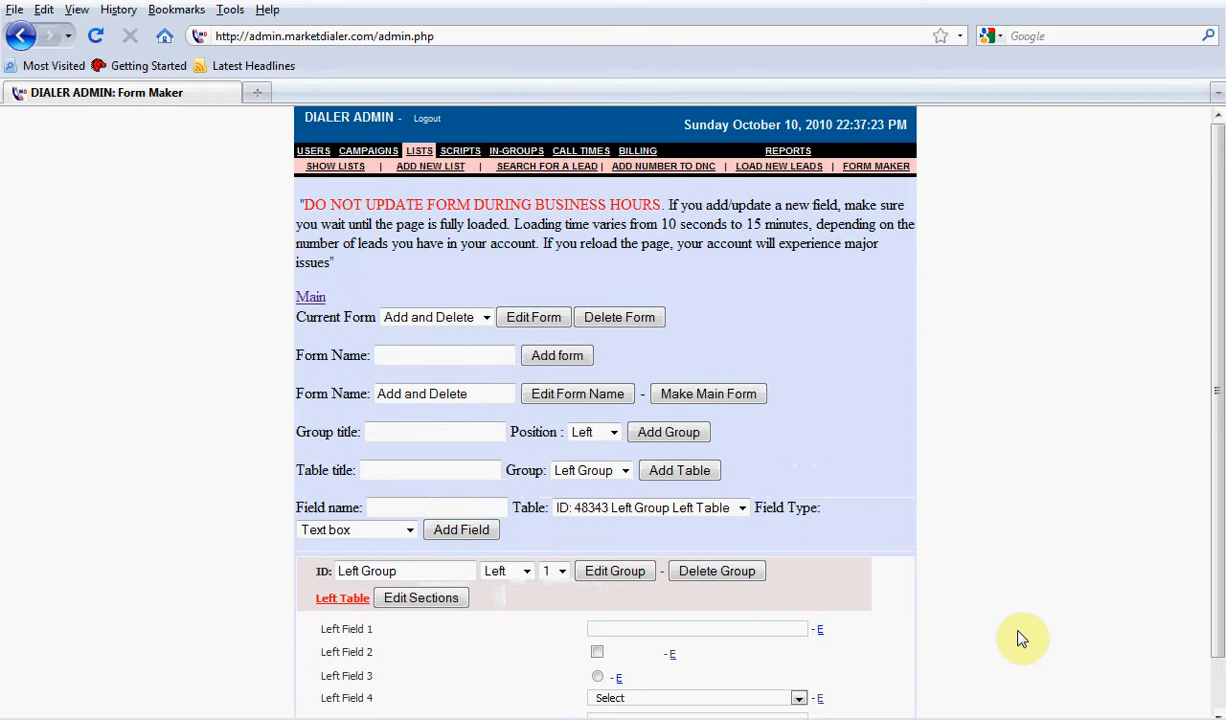
# Set Left Field 5's width to 30 % and its height to 6 rows, and save the changes
pyautogui.scroll(-1, 1020, 640)
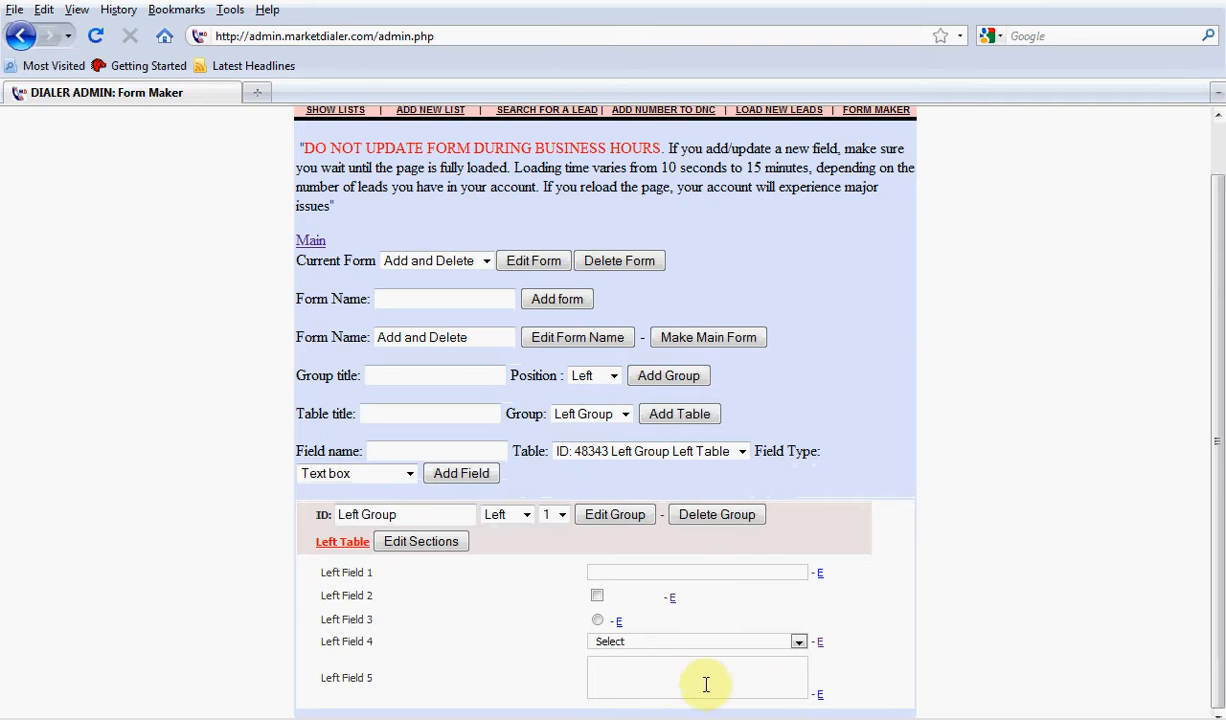
pyautogui.click(820, 694)
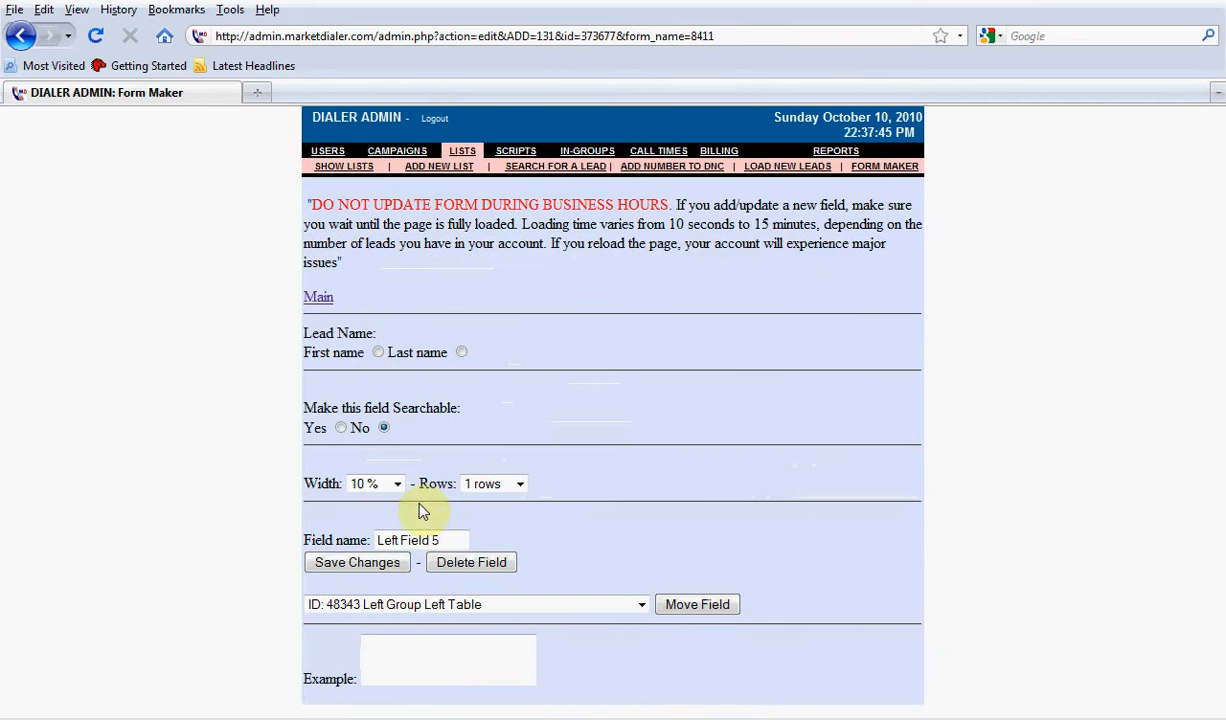
pyautogui.click(389, 485)
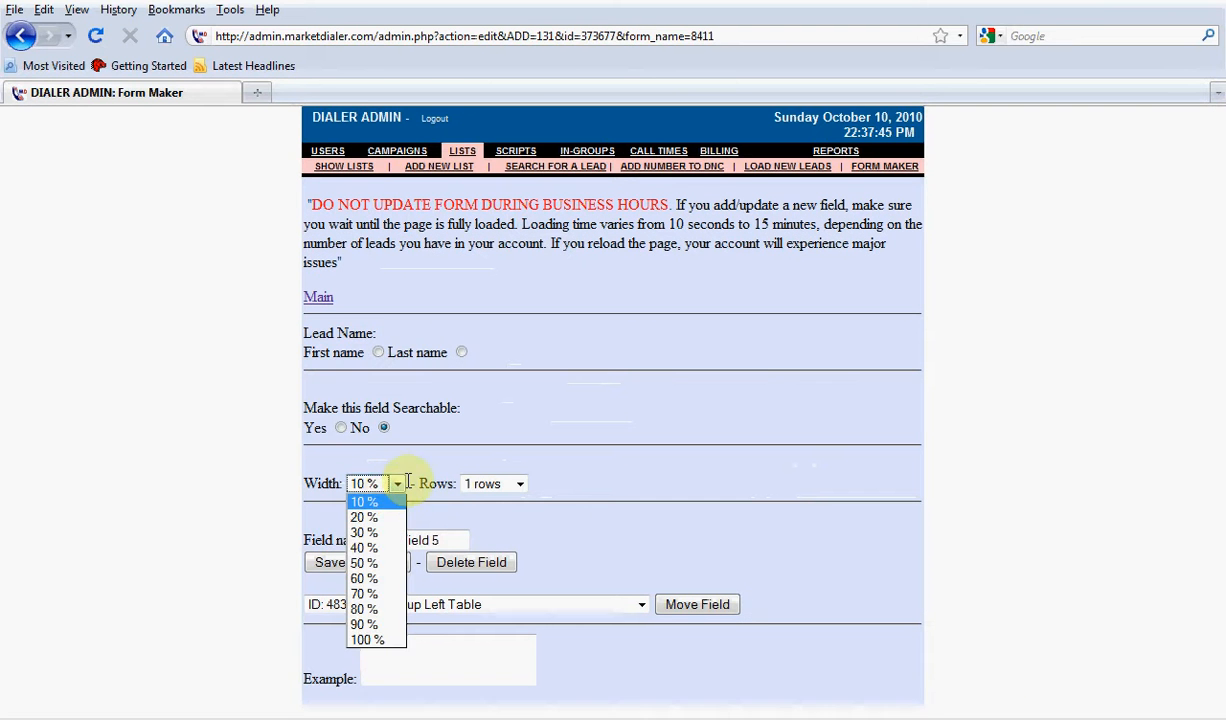
pyautogui.click(486, 488)
pyautogui.click(490, 495)
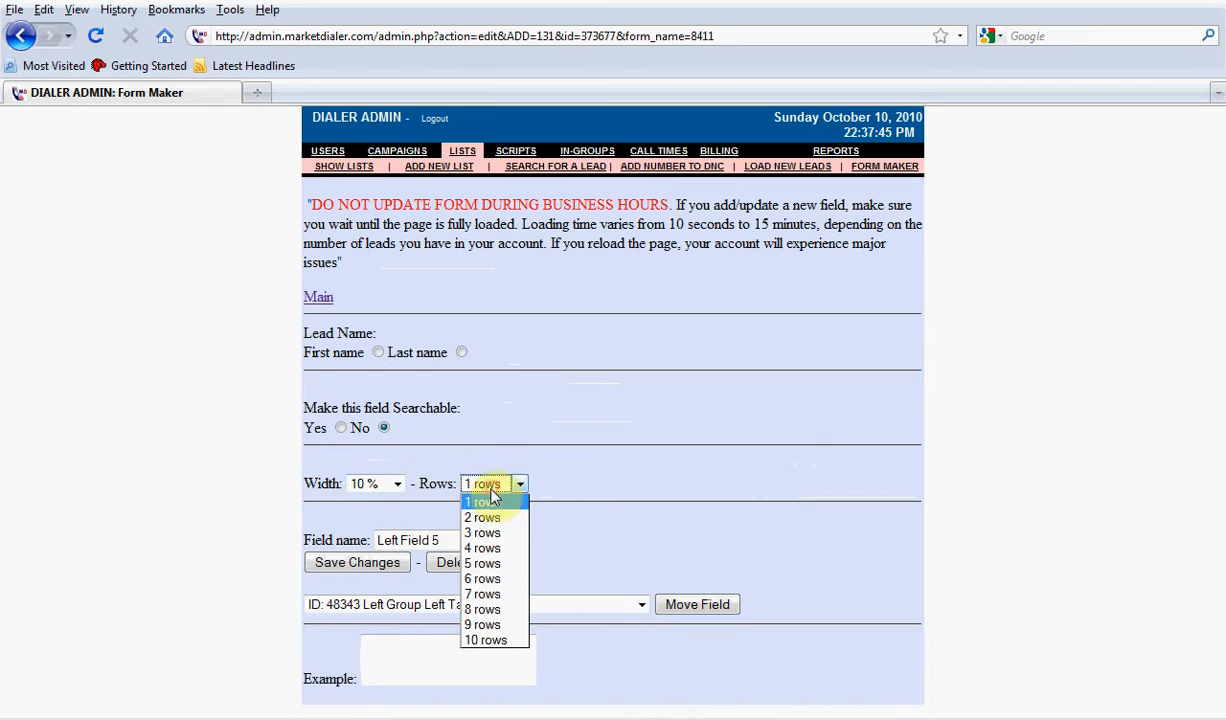
pyautogui.click(391, 486)
pyautogui.click(391, 486)
pyautogui.click(388, 537)
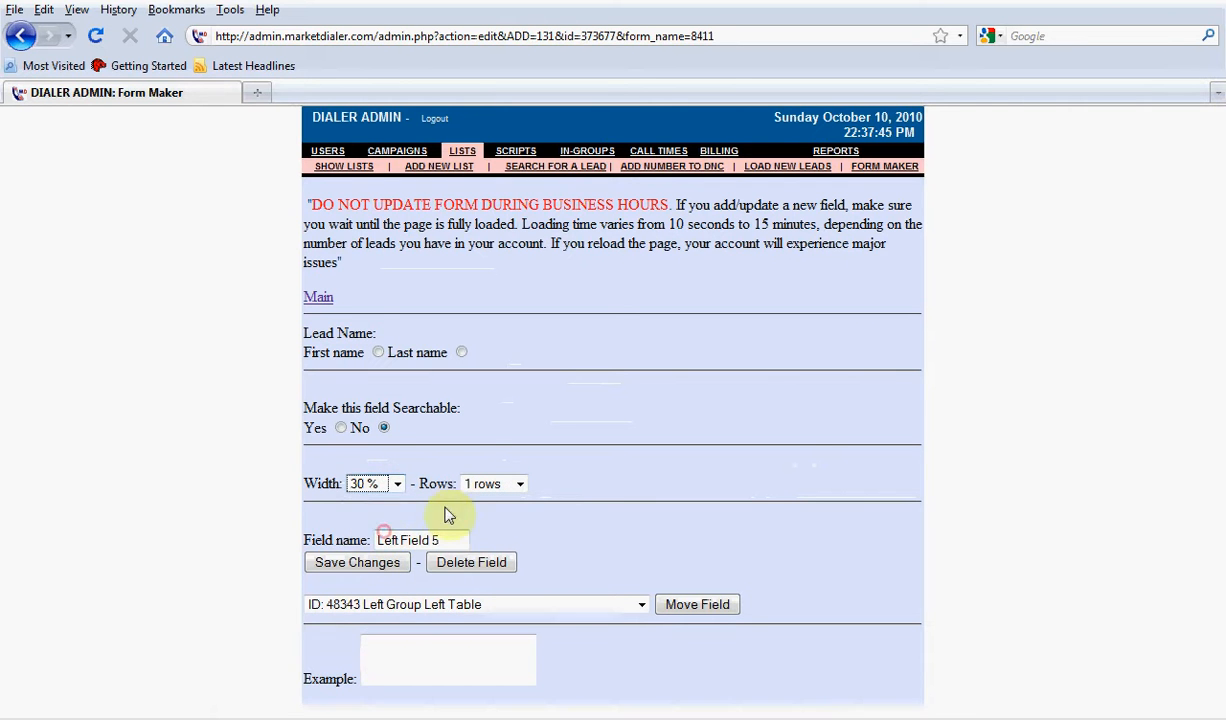
pyautogui.click(481, 484)
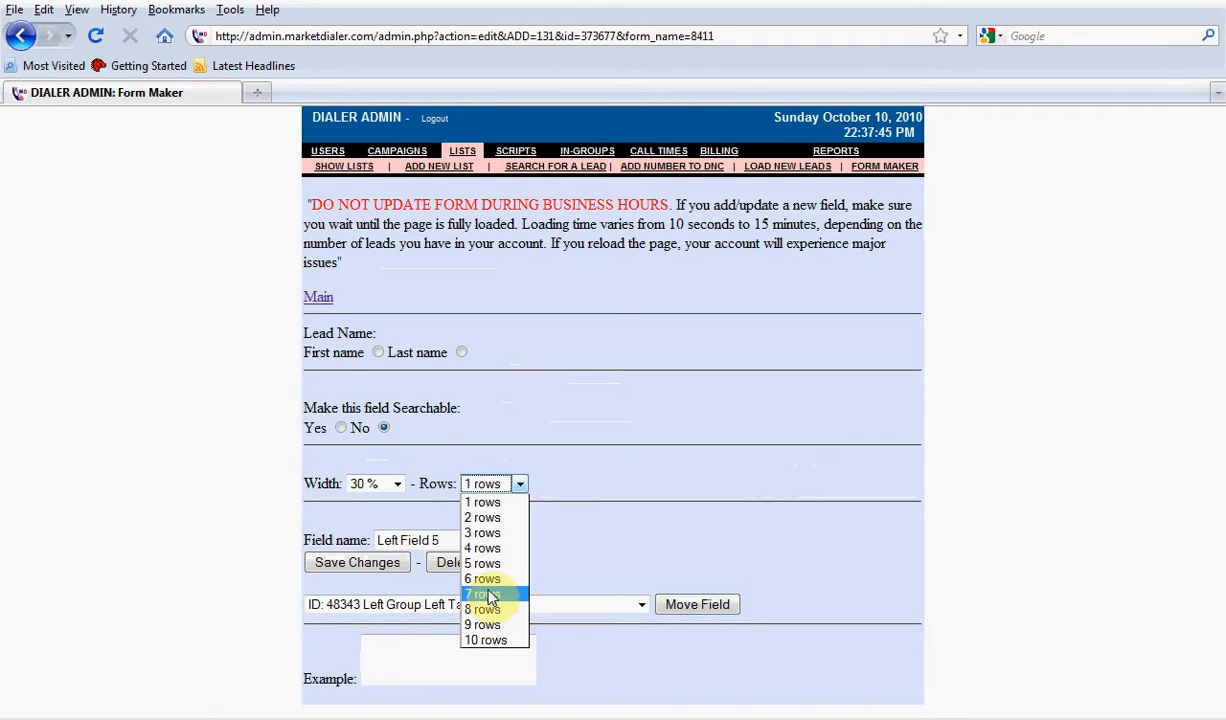
pyautogui.click(484, 579)
pyautogui.click(612, 535)
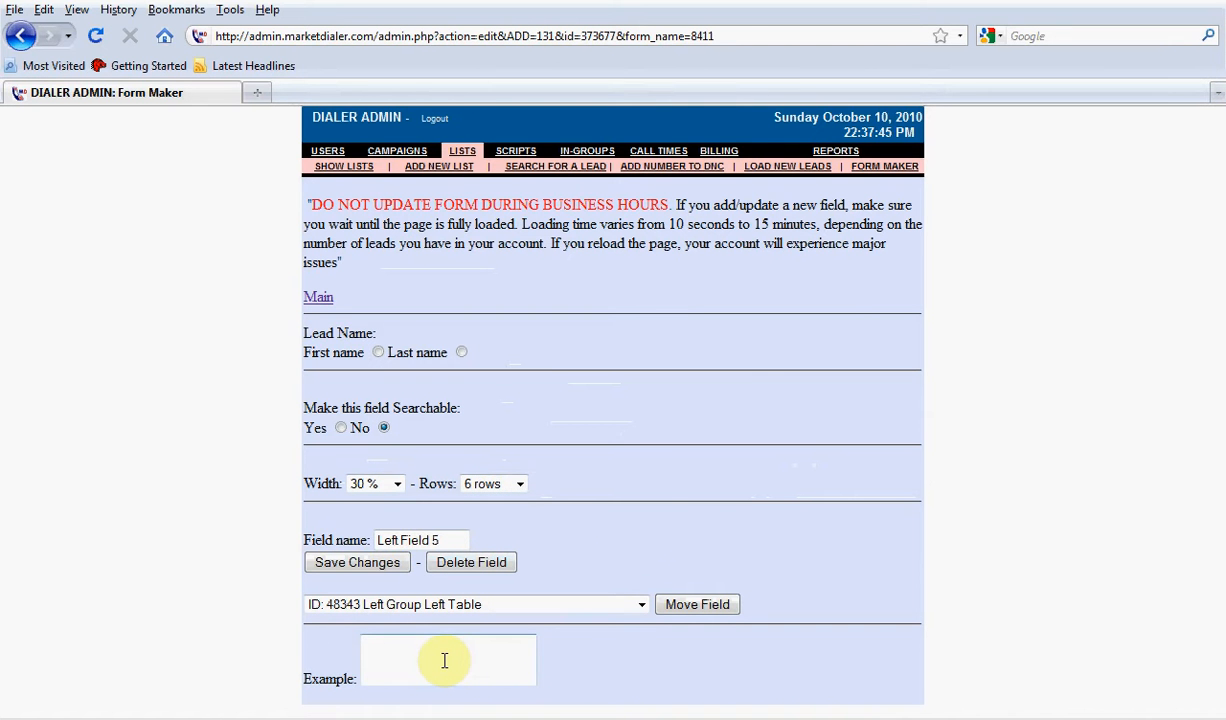
pyautogui.click(380, 564)
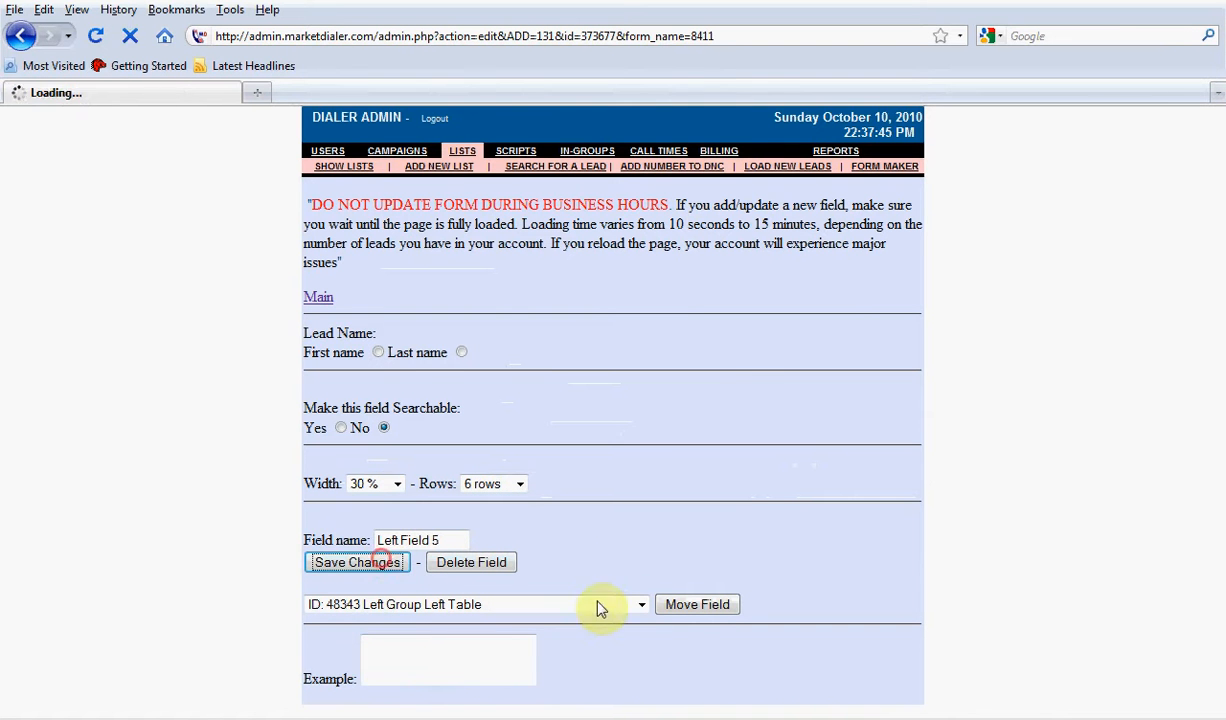
# Reopen the settings of Left Field 5, set its width to 10 % and save the changes
pyautogui.scroll(-2, 860, 636)
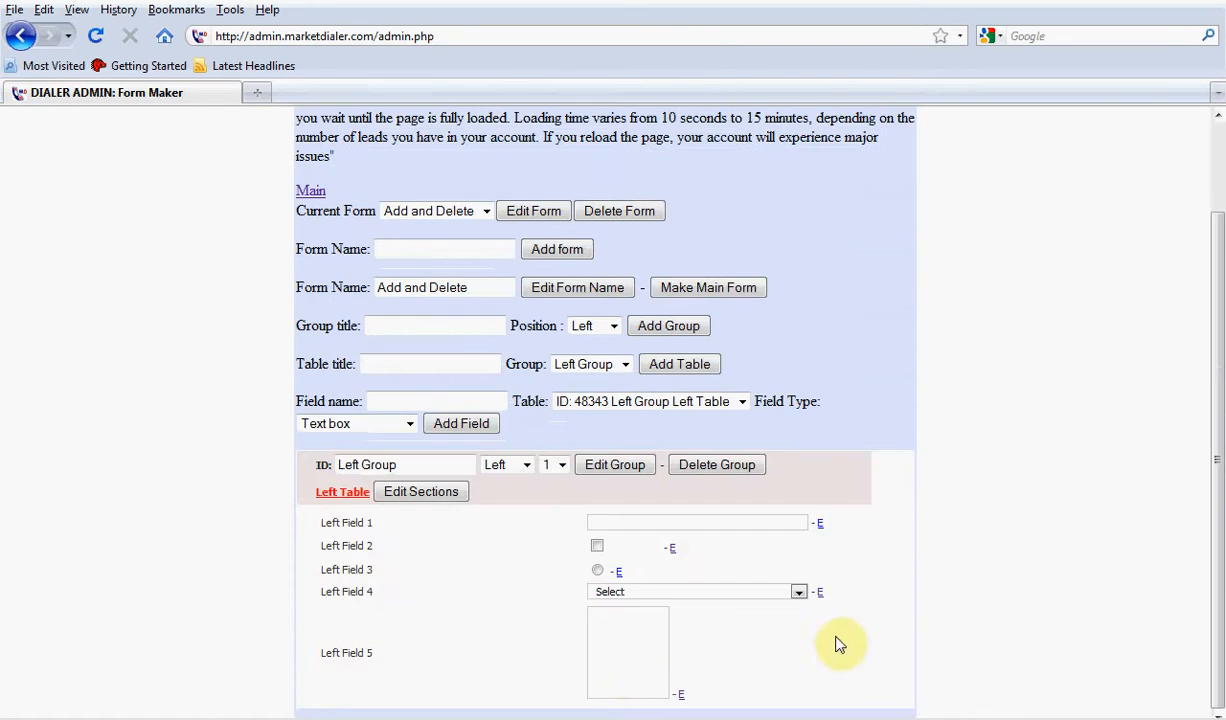
pyautogui.click(678, 696)
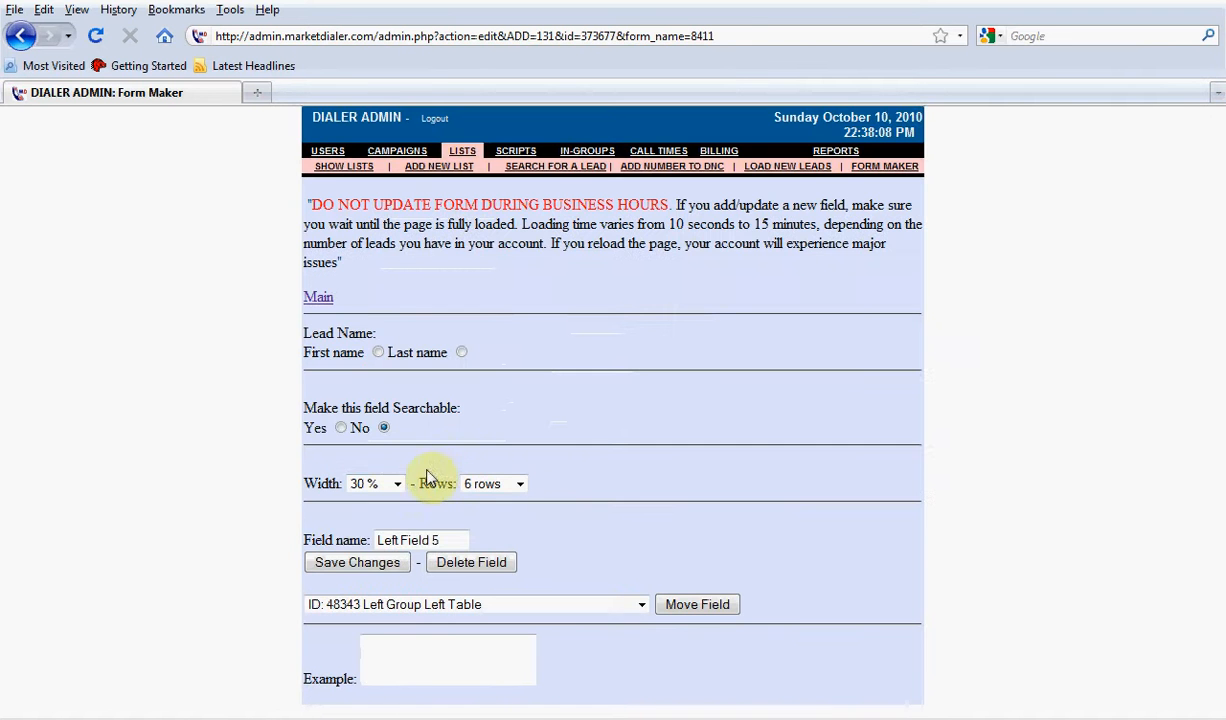
pyautogui.click(397, 484)
pyautogui.click(381, 498)
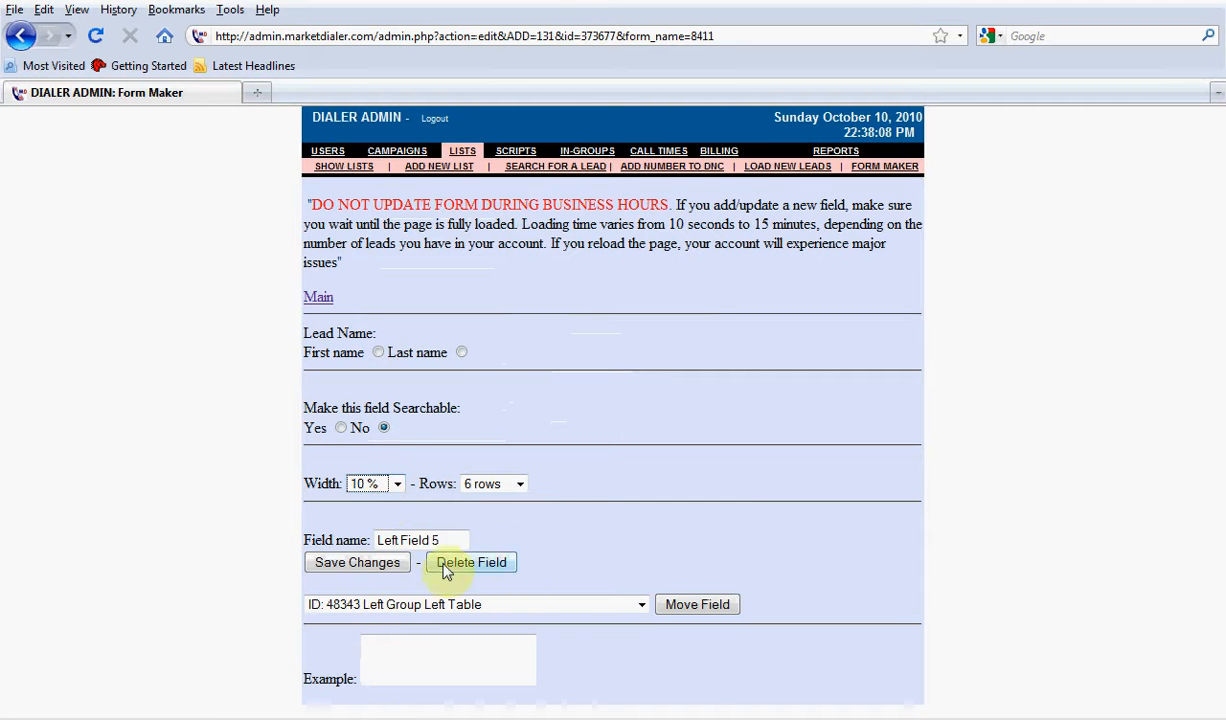
pyautogui.click(385, 563)
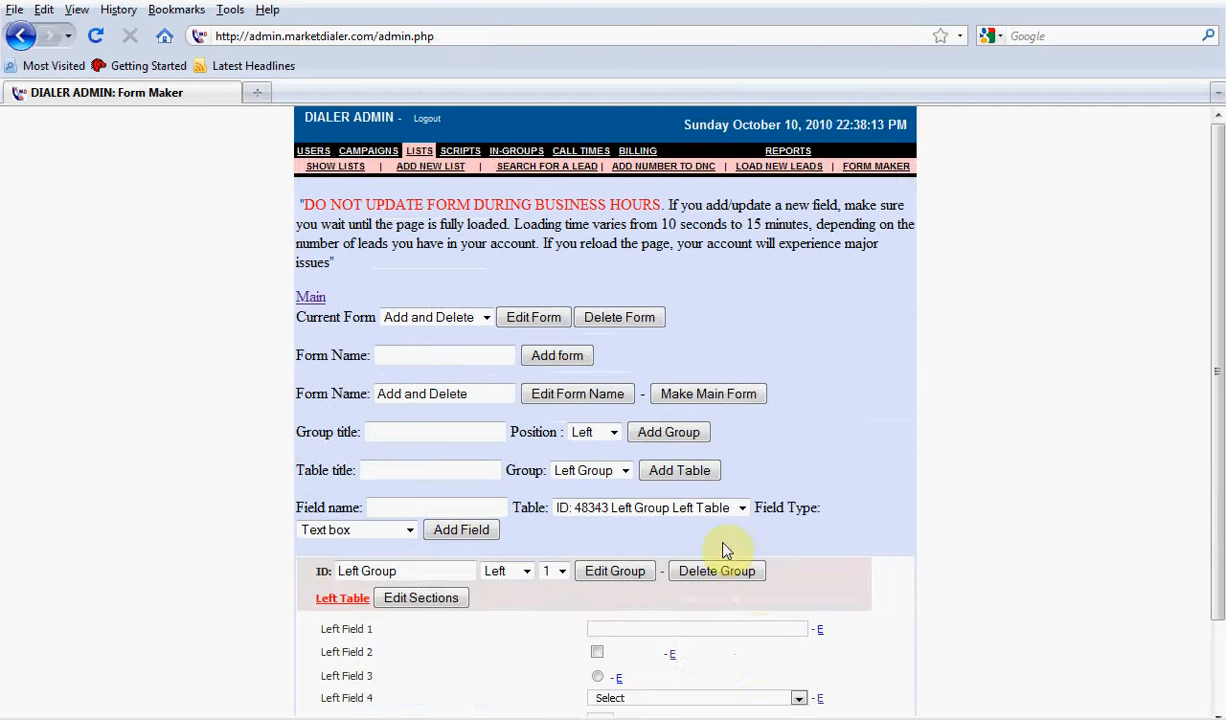
# Set the width of Left Field 5 to 100 % in its settings and save the changes
pyautogui.scroll(-3, 725, 548)
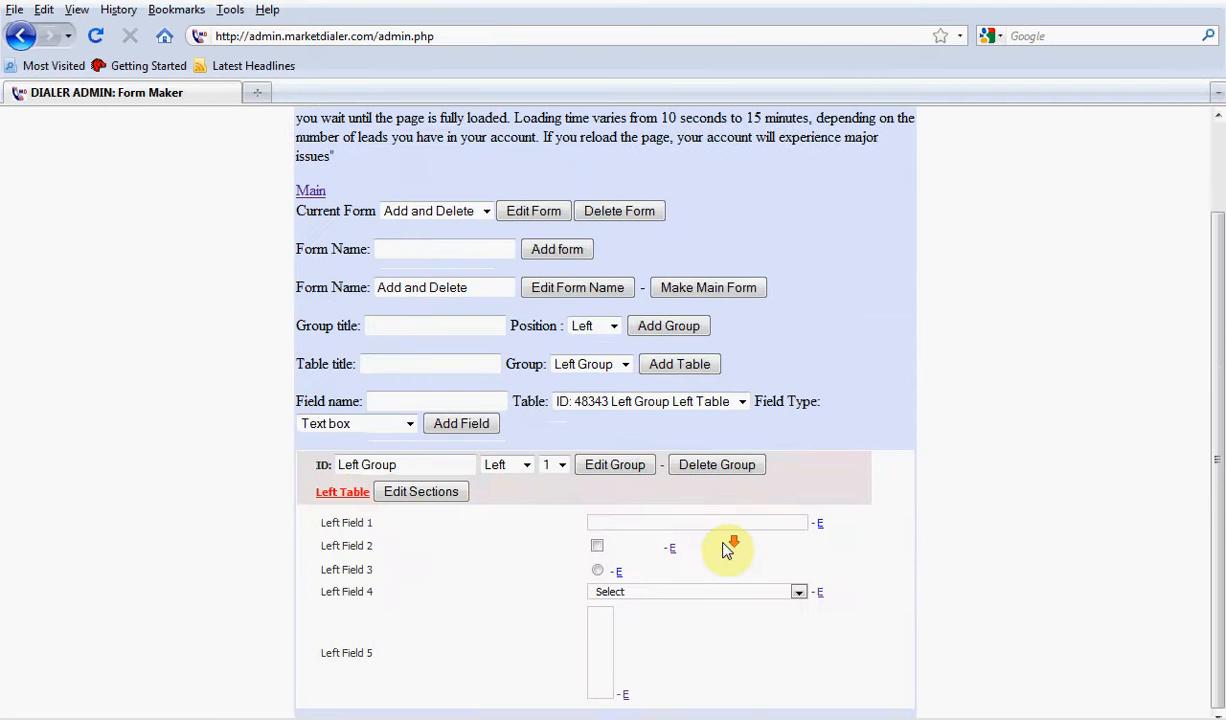
pyautogui.click(624, 694)
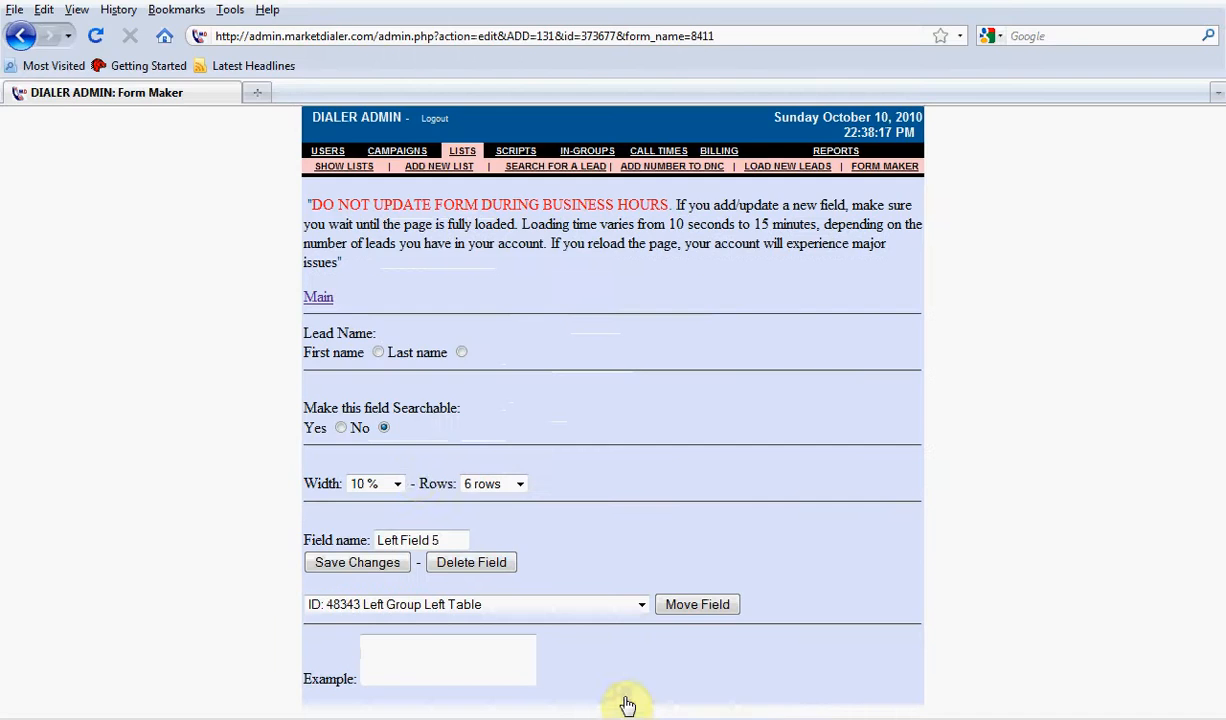
pyautogui.click(378, 484)
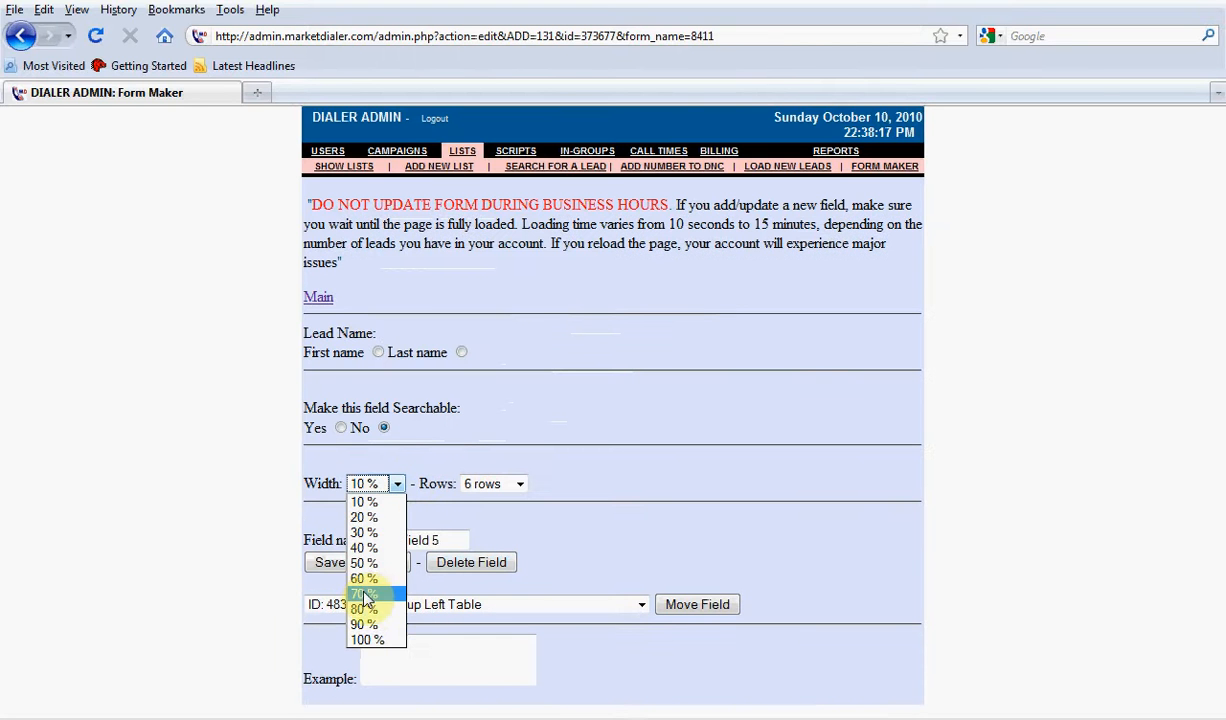
pyautogui.click(372, 639)
pyautogui.click(357, 562)
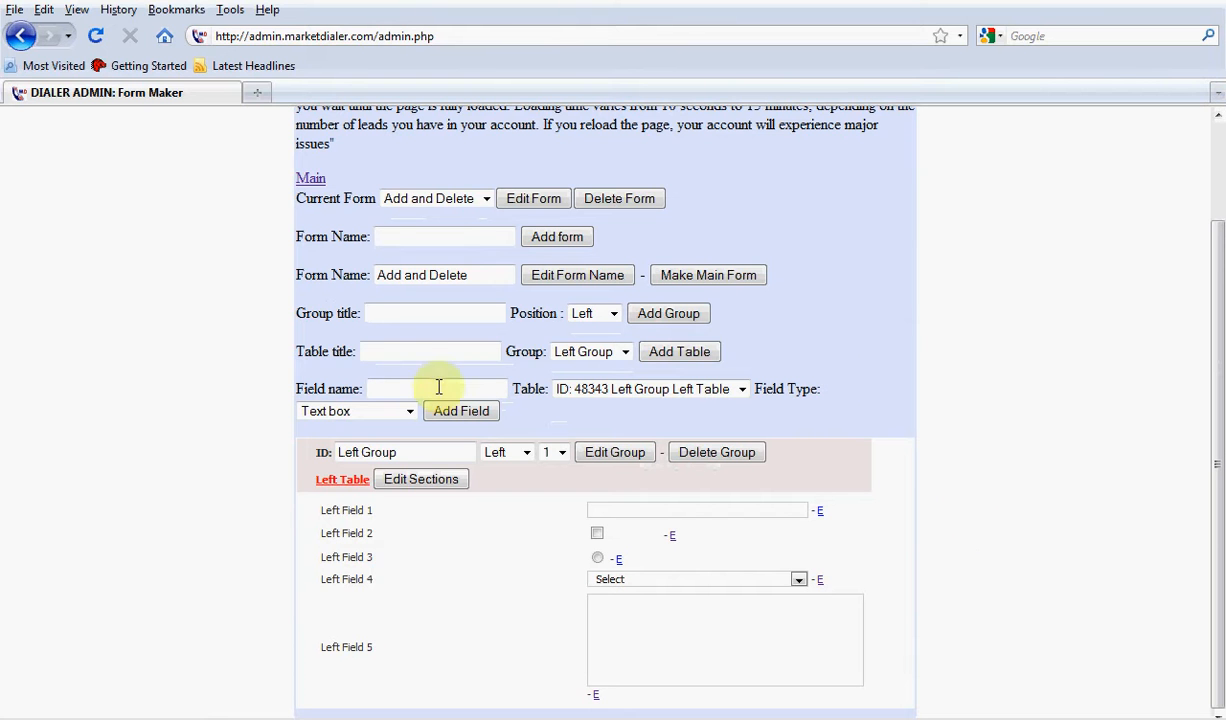
# Add a new group titled Right Group with its position set to Right
pyautogui.click(388, 313)
pyautogui.write('Right')
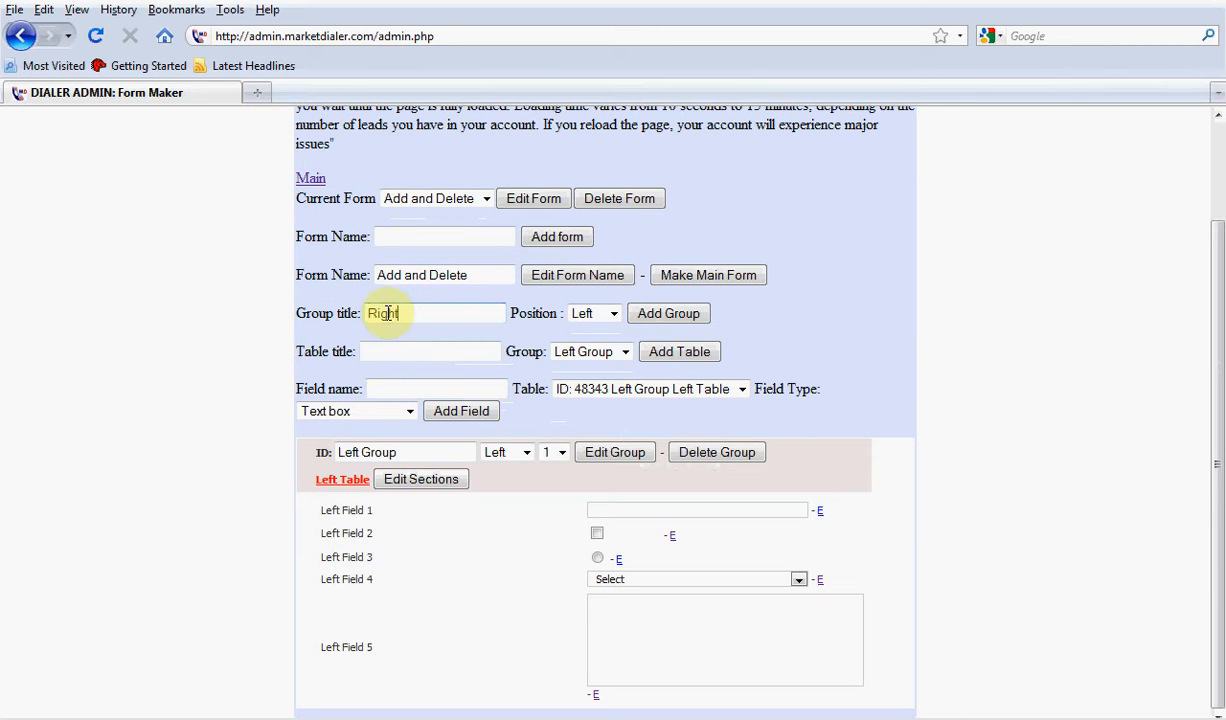
pyautogui.write(' group')
pyautogui.press('BackSpace')
pyautogui.press('BackSpace')
pyautogui.press('BackSpace')
pyautogui.press('BackSpace')
pyautogui.press('BackSpace')
pyautogui.press('BackSpace')
pyautogui.write('Group')
pyautogui.click(585, 313)
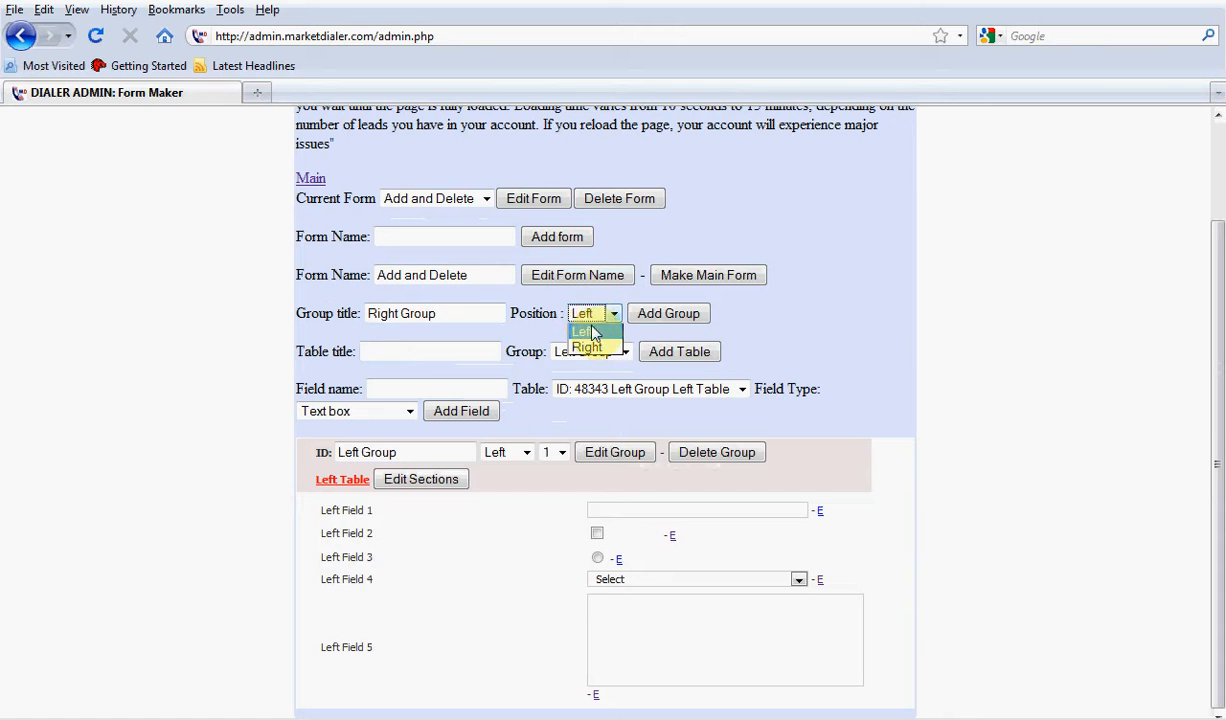
pyautogui.click(588, 347)
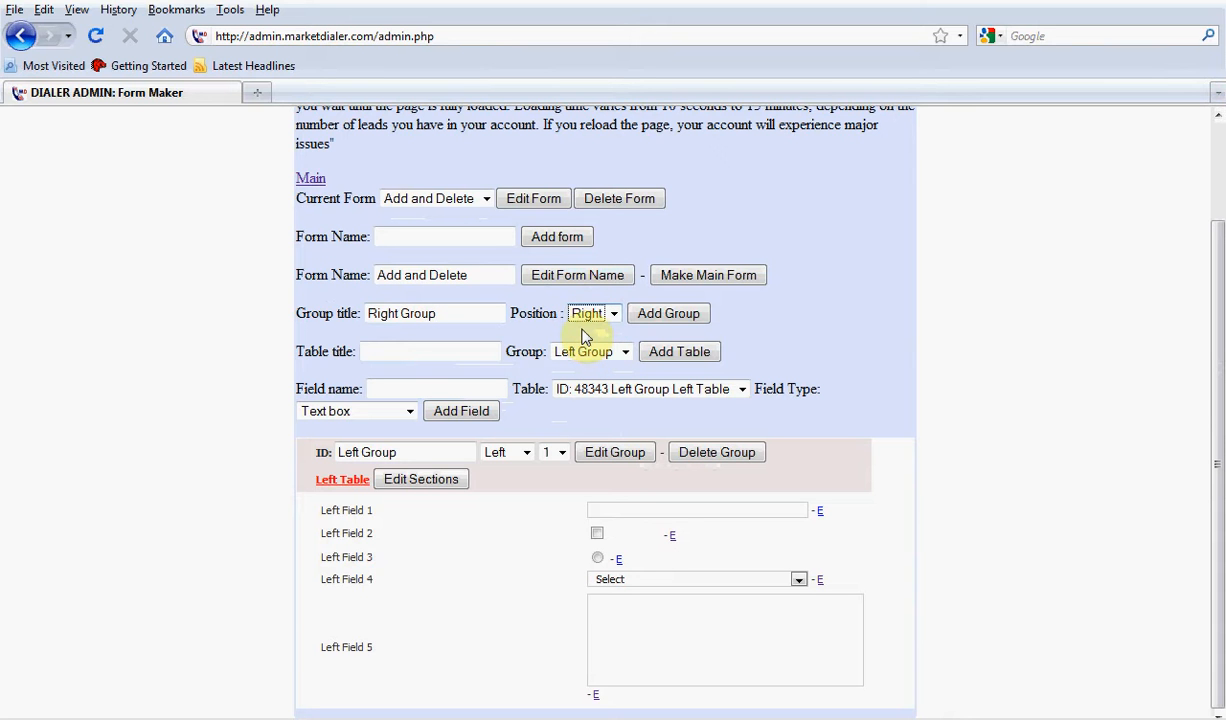
pyautogui.click(662, 317)
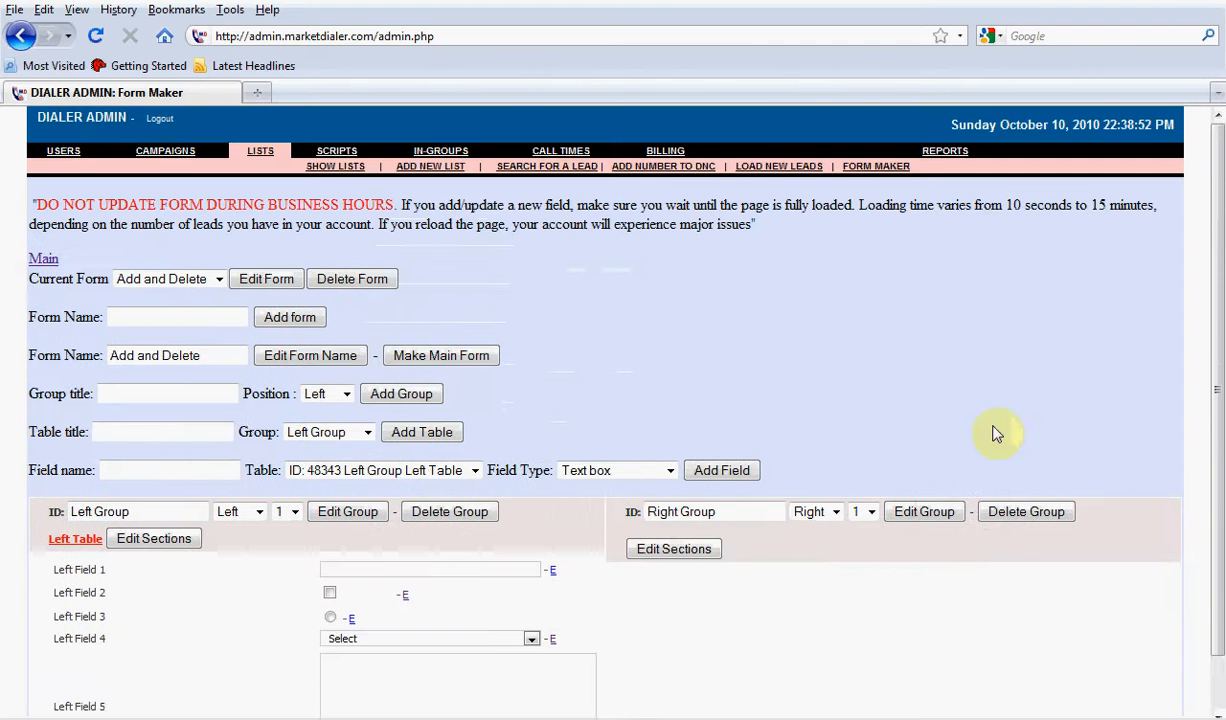
# Enter Right Tables as the title of a new table
pyautogui.scroll(-1, 850, 460)
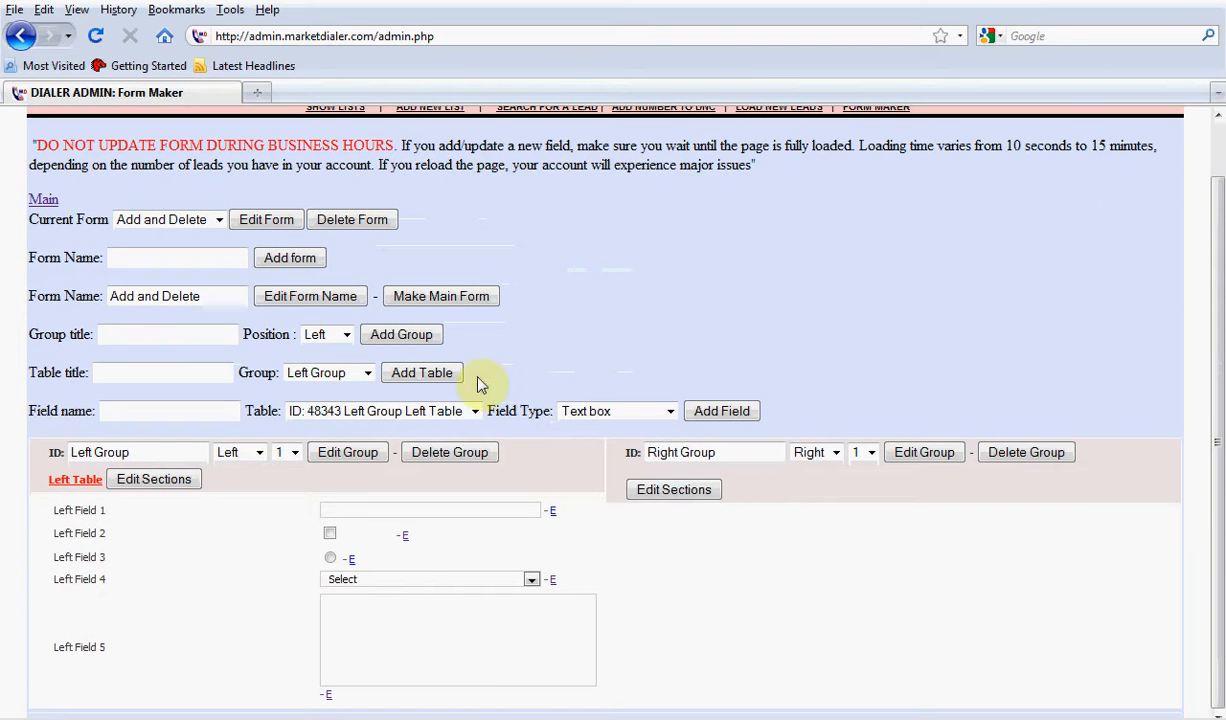
pyautogui.click(120, 370)
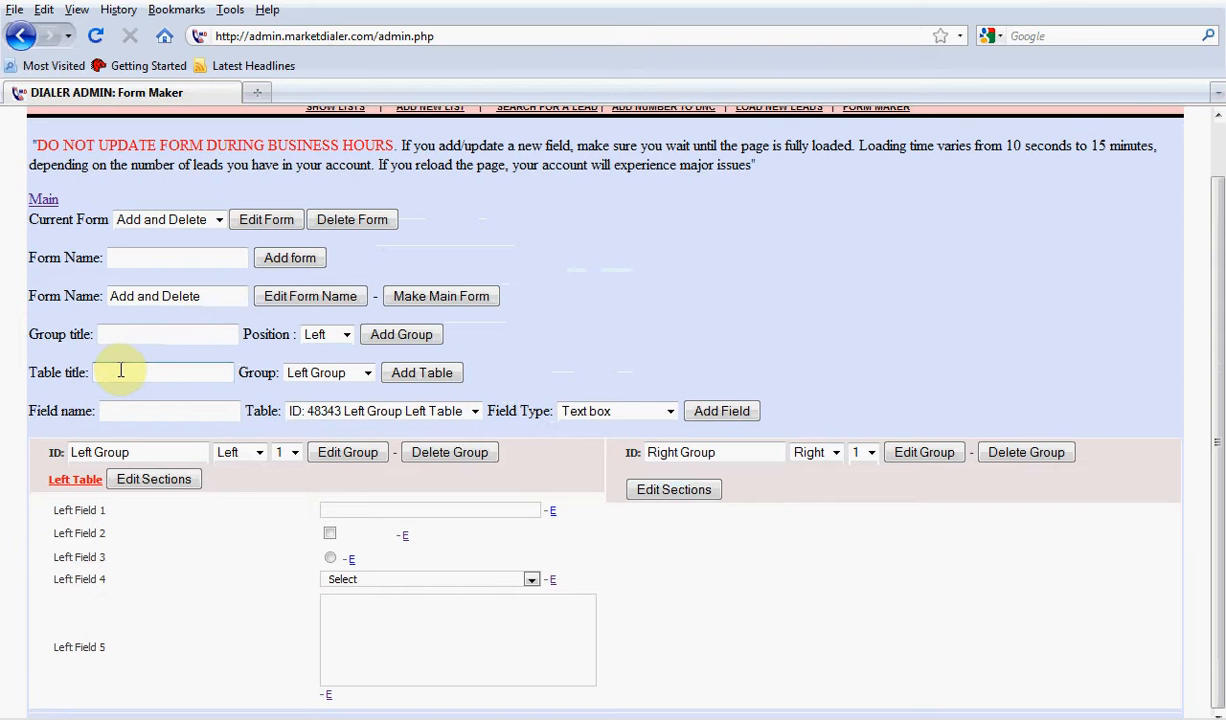
pyautogui.write('R')
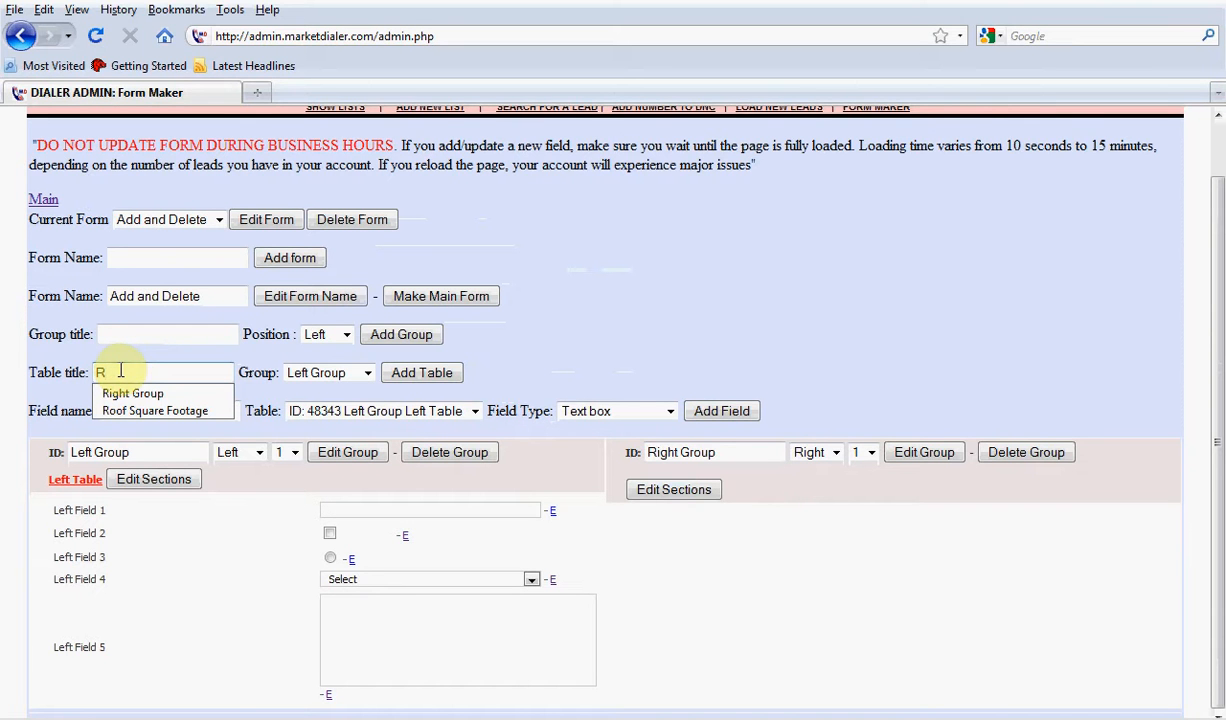
pyautogui.press('Down')
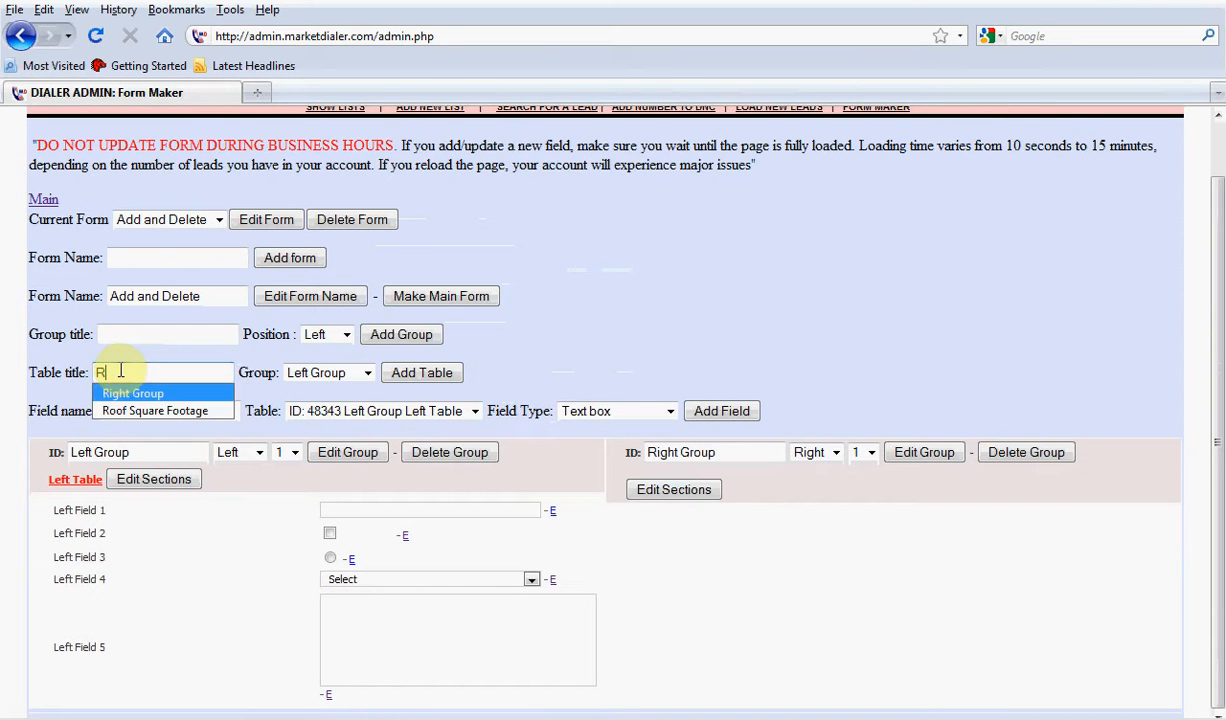
pyautogui.press('Return')
pyautogui.press('BackSpace')
pyautogui.press('BackSpace')
pyautogui.press('BackSpace')
pyautogui.press('BackSpace')
pyautogui.press('BackSpace')
pyautogui.press('BackSpace')
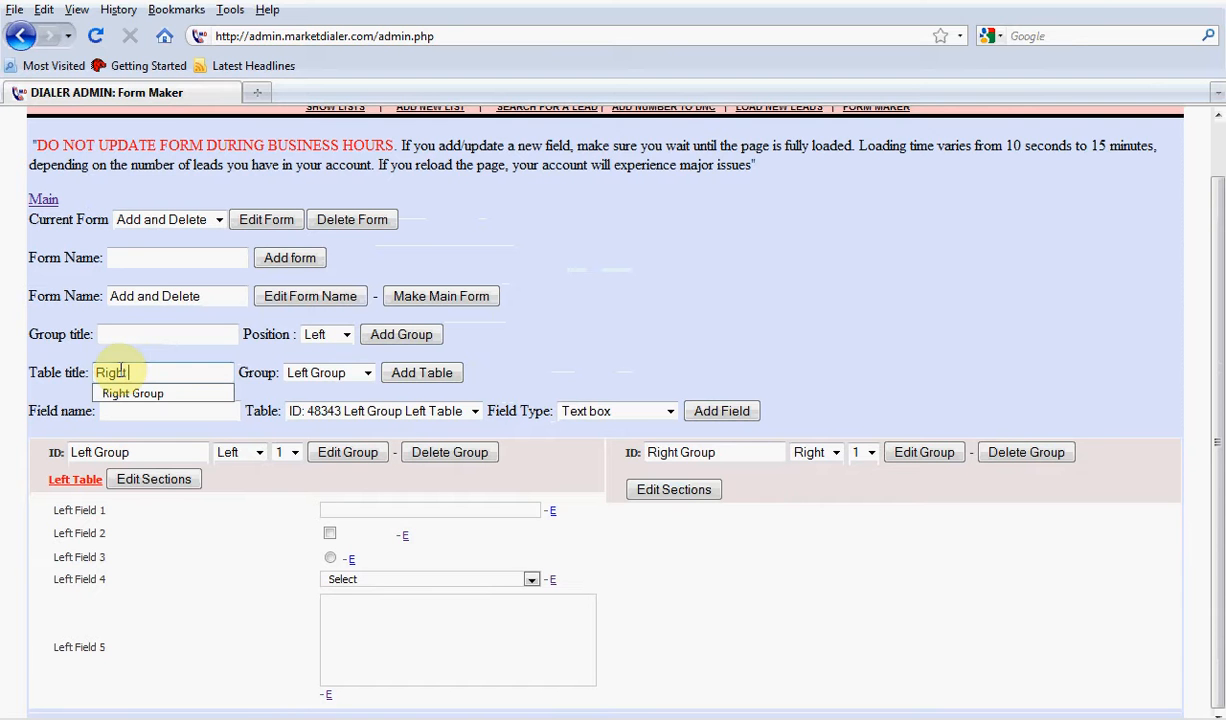
pyautogui.write('tables')
pyautogui.press('BackSpace')
pyautogui.press('BackSpace')
pyautogui.press('BackSpace')
pyautogui.press('BackSpace')
pyautogui.press('BackSpace')
pyautogui.press('BackSpace')
pyautogui.press('BackSpace')
pyautogui.write('Tables')
# Assign the new table to Right Group and add it to the form
pyautogui.click(337, 376)
pyautogui.click(330, 405)
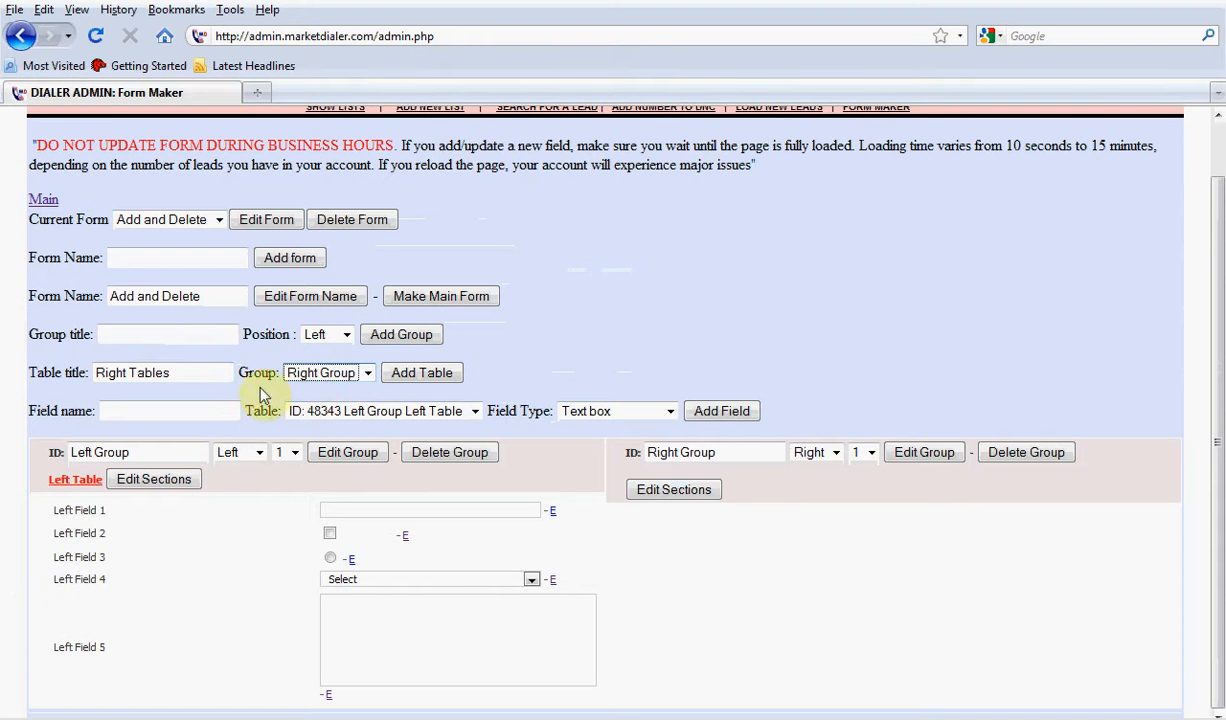
pyautogui.click(405, 373)
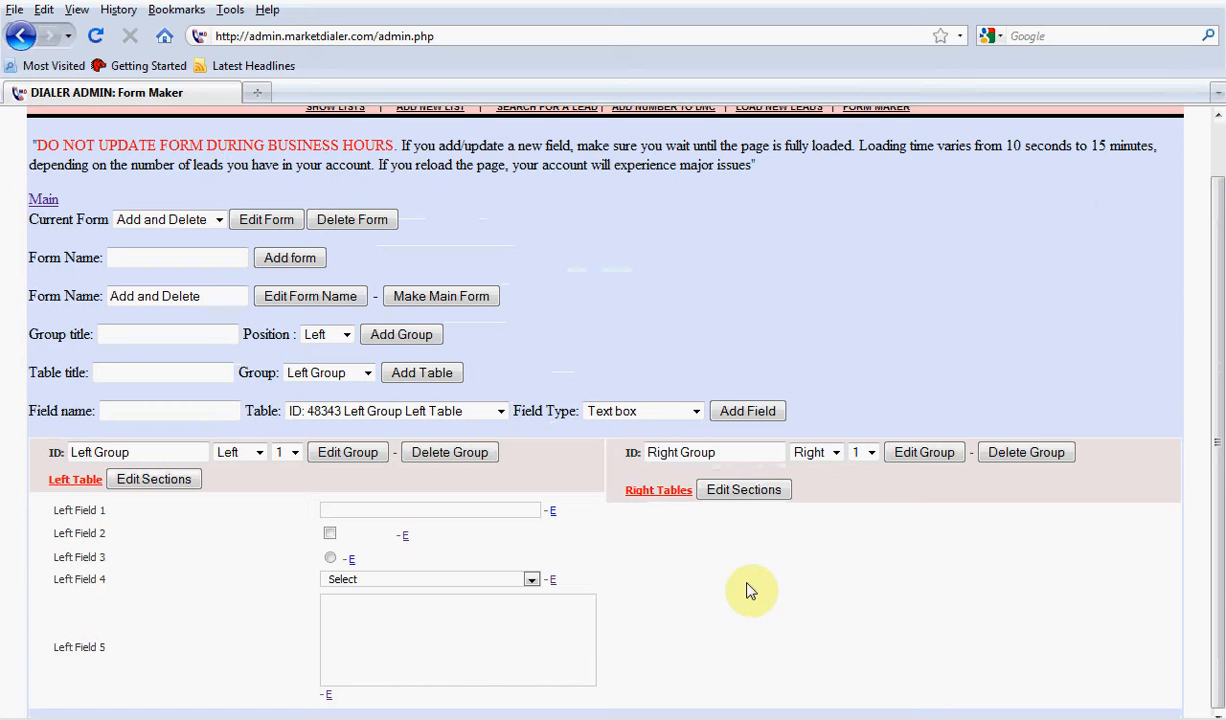
# Name the new field Right Field 1
pyautogui.click(145, 414)
pyautogui.write('Ren')
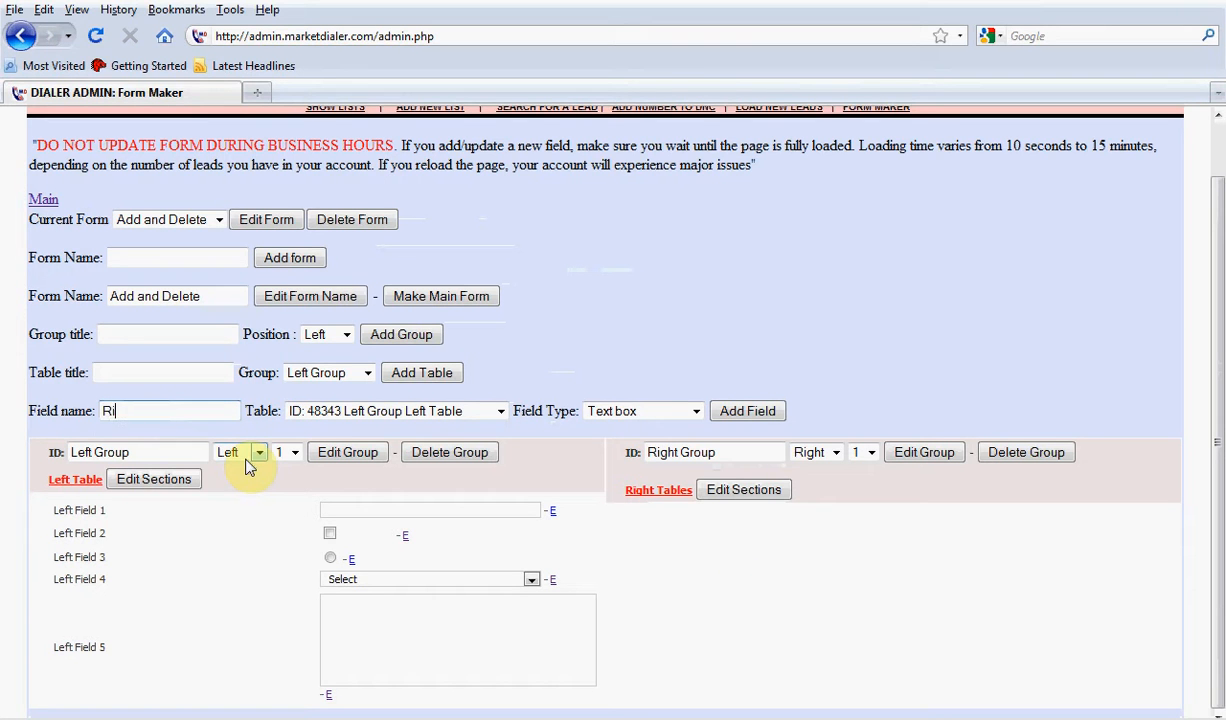
pyautogui.press('BackSpace')
pyautogui.press('BackSpace')
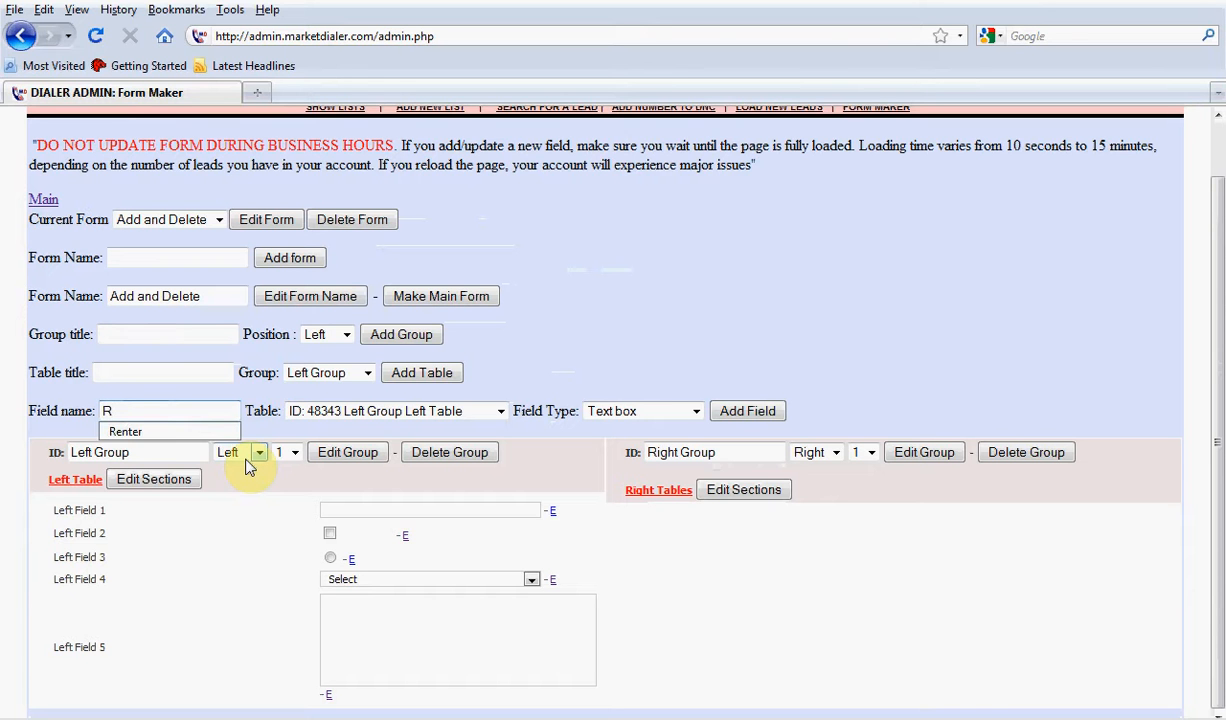
pyautogui.write('ight Fields')
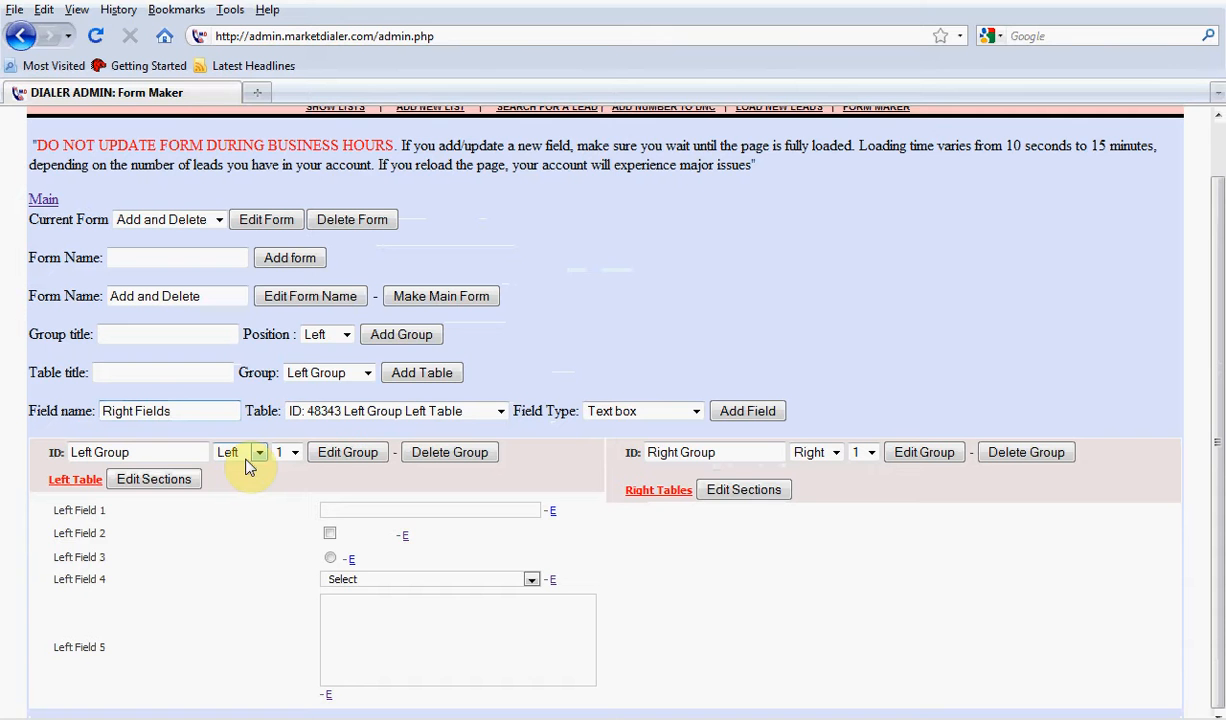
pyautogui.press('BackSpace')
pyautogui.write('1')
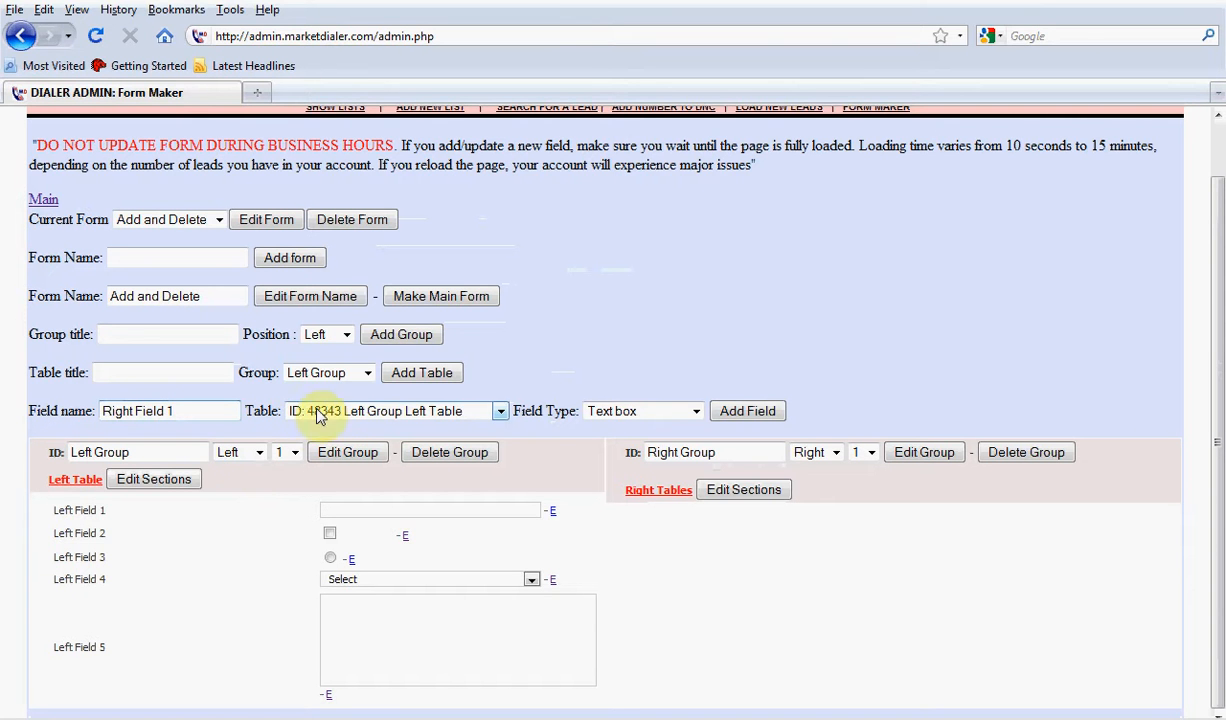
# Add the new field as a Text box to Right Group's Right Tables
pyautogui.click(350, 411)
pyautogui.click(372, 447)
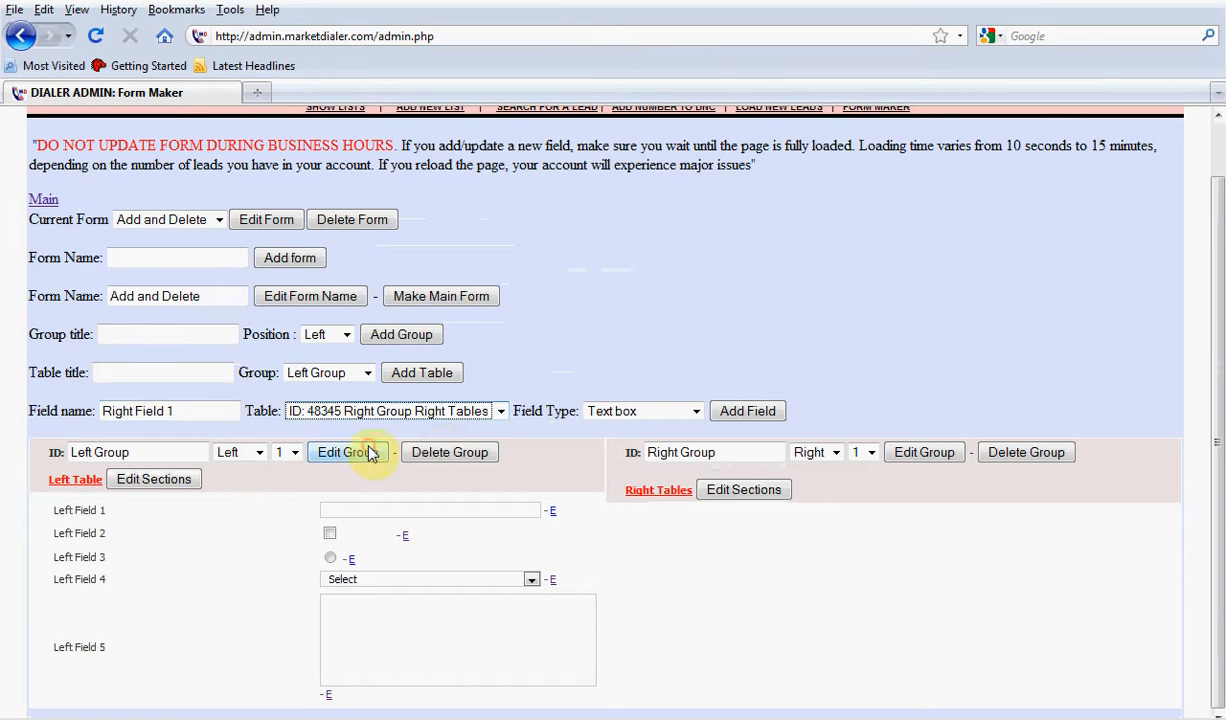
pyautogui.click(643, 412)
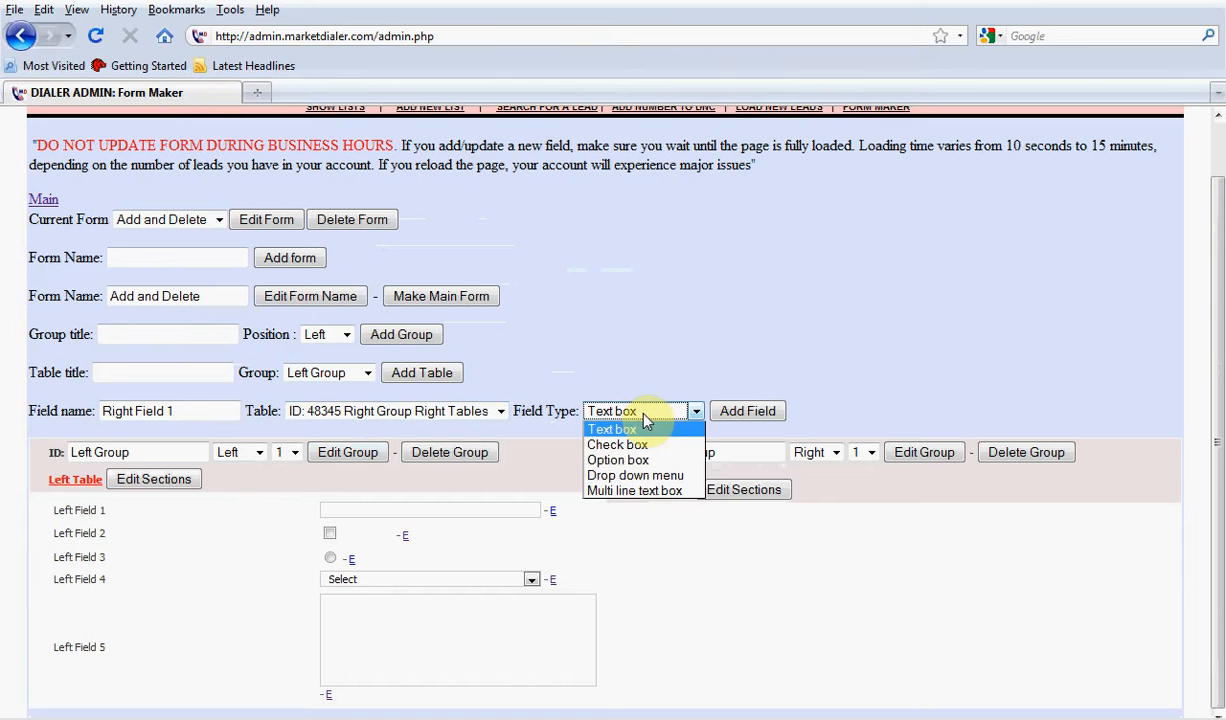
pyautogui.click(745, 411)
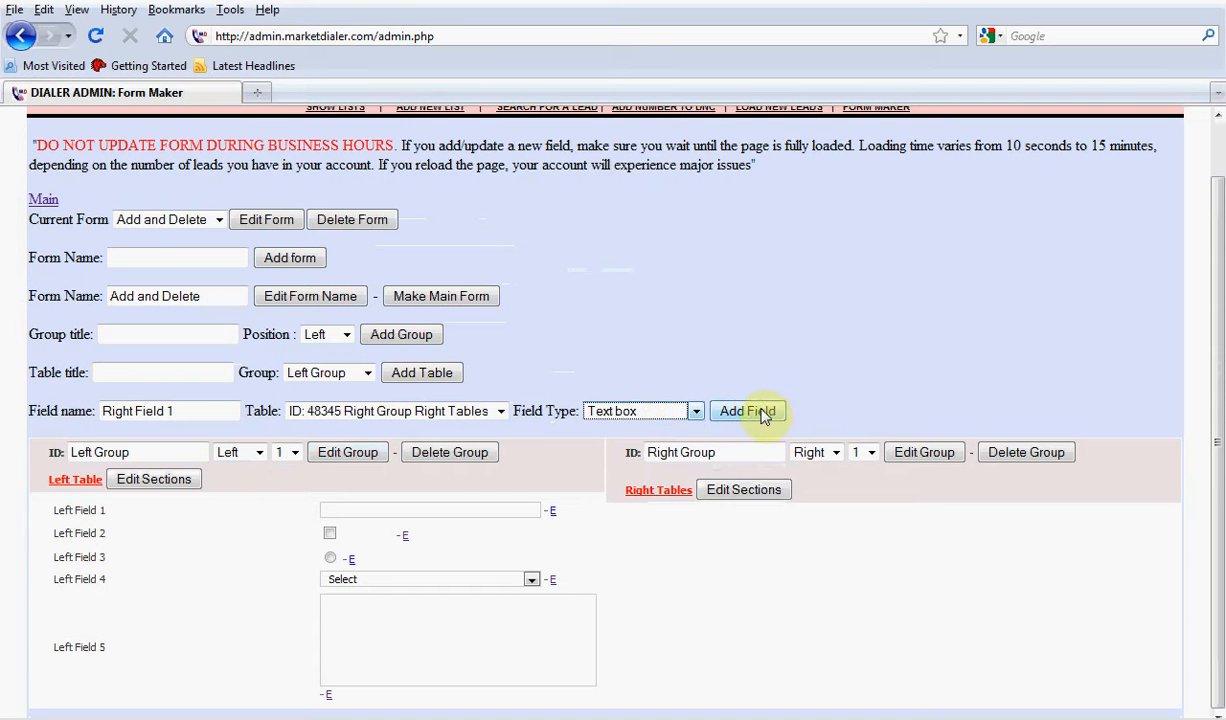
pyautogui.click(786, 413)
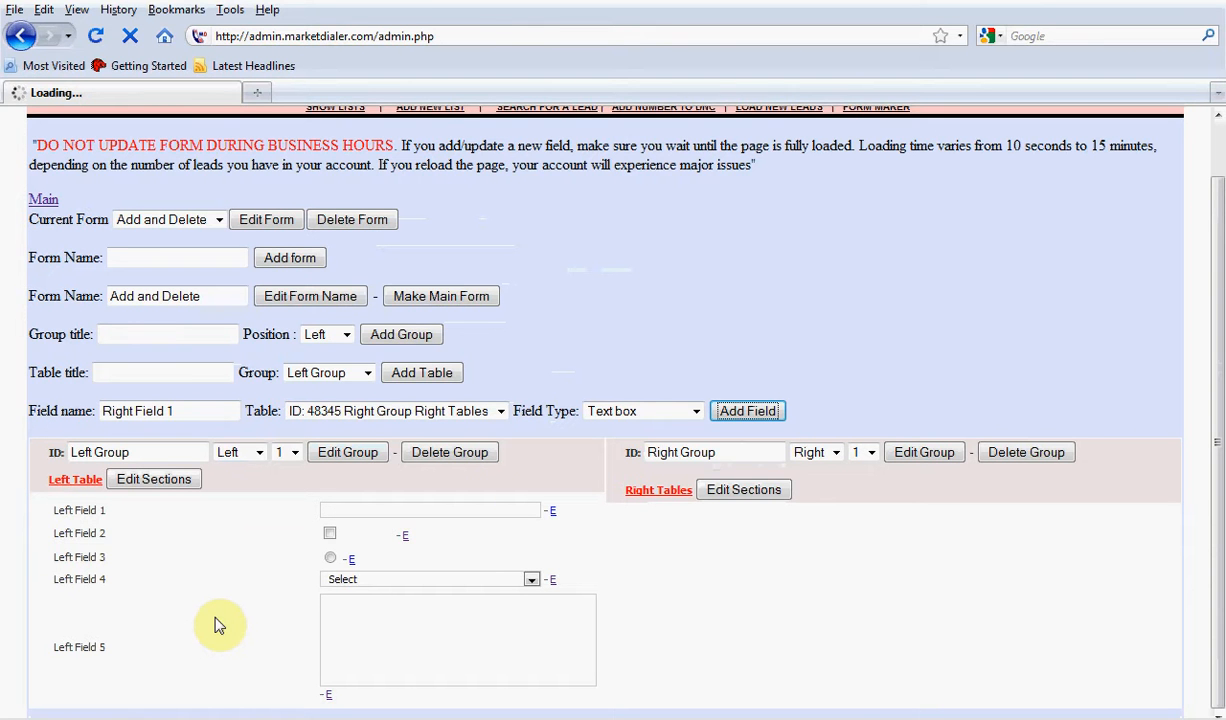
pyautogui.moveTo(760, 166); pyautogui.dragTo(30, 159)
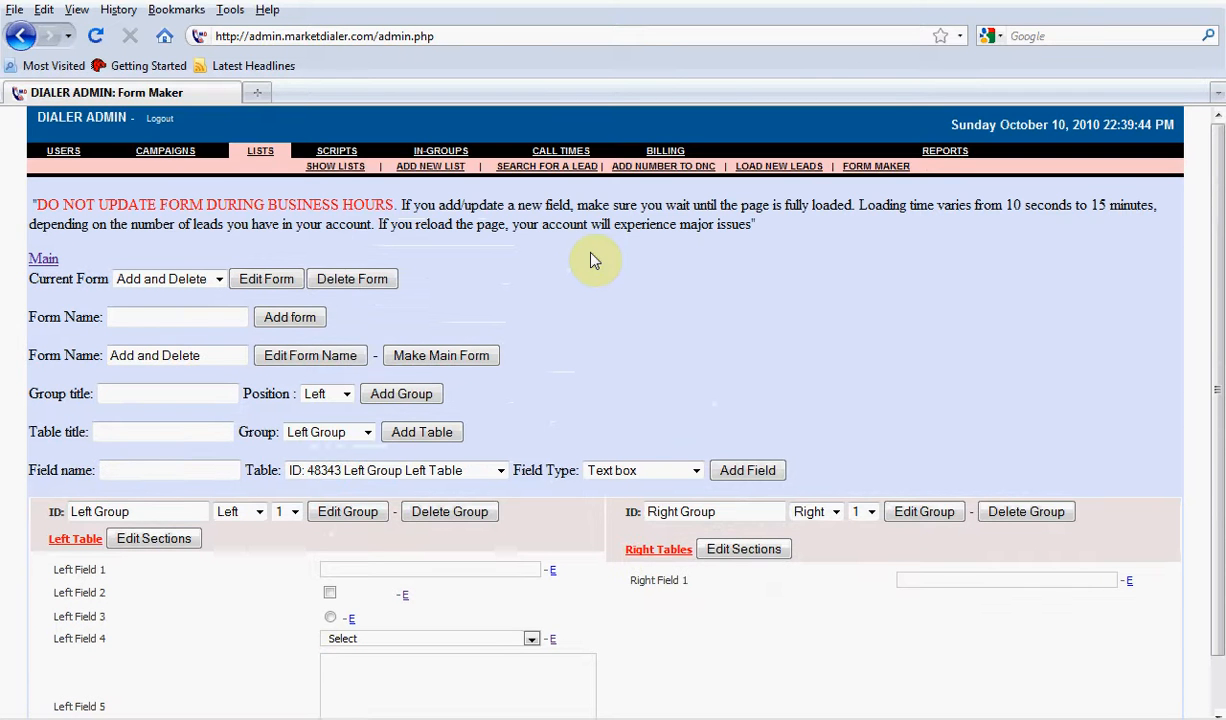
# Open the settings of Right Field 1 and examine its lead name, searchable, naming and move options
pyautogui.scroll(-1, 585, 258)
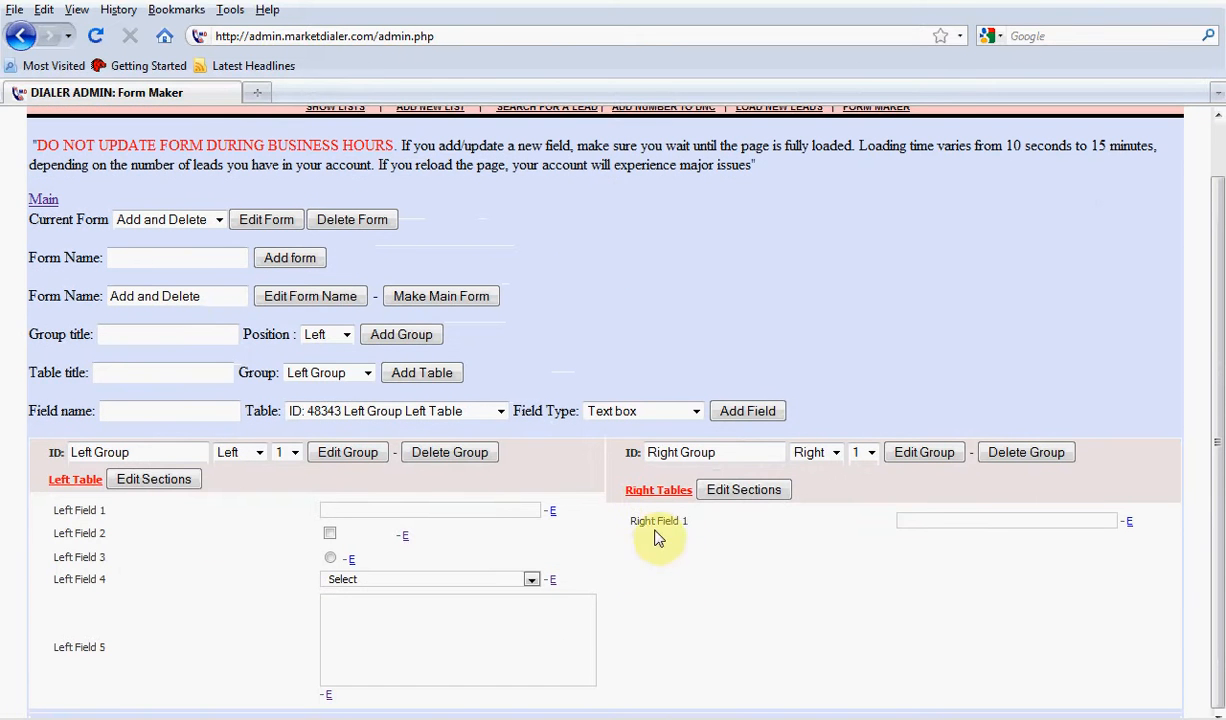
pyautogui.click(1130, 524)
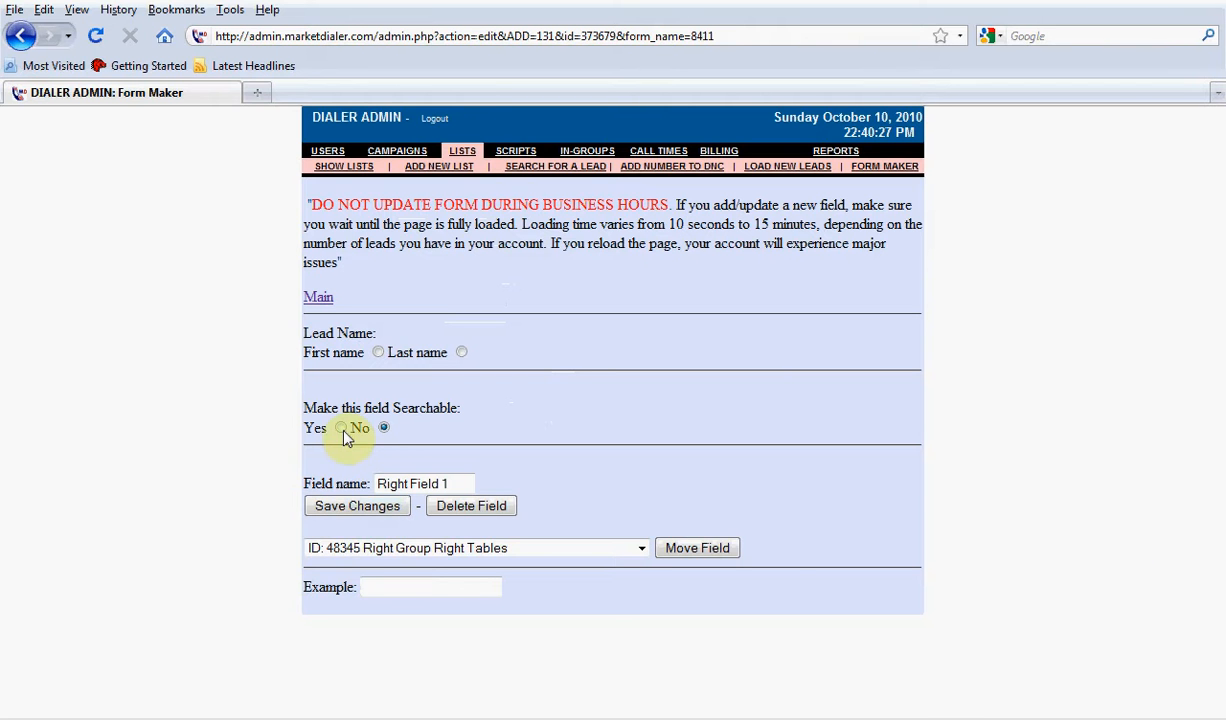
pyautogui.click(452, 484)
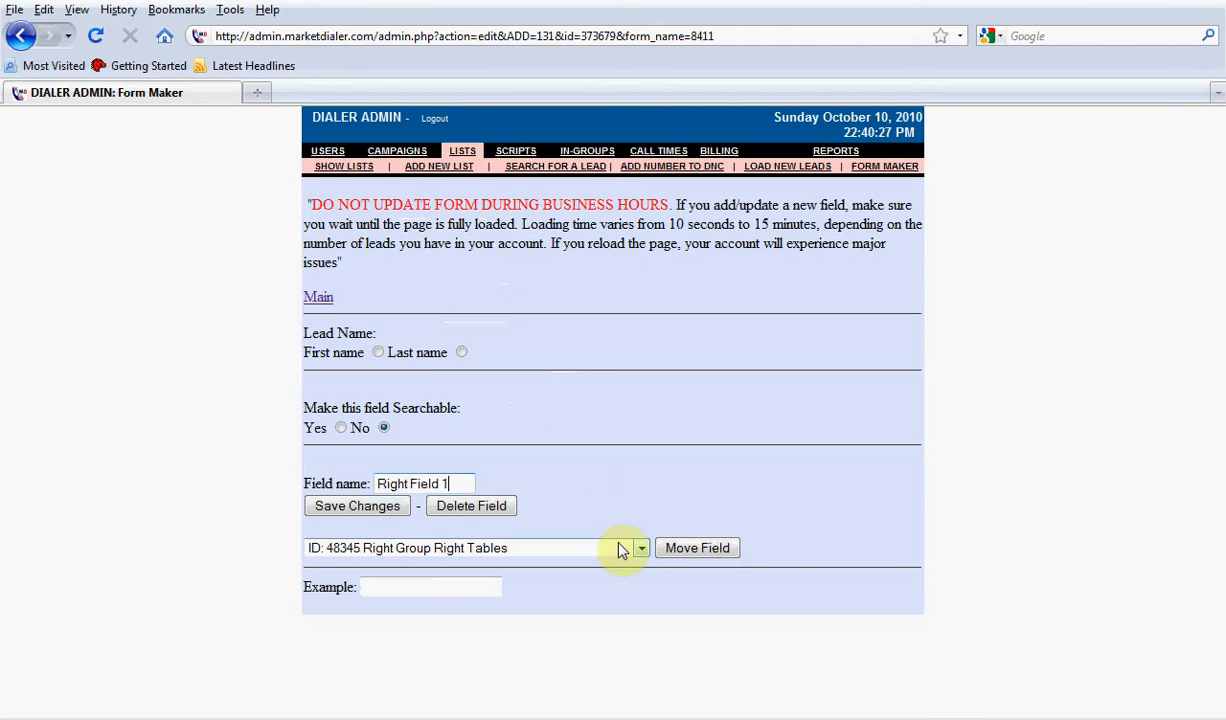
# Return to the Form Maker's main page and reopen the Add and Delete form for editing
pyautogui.click(320, 298)
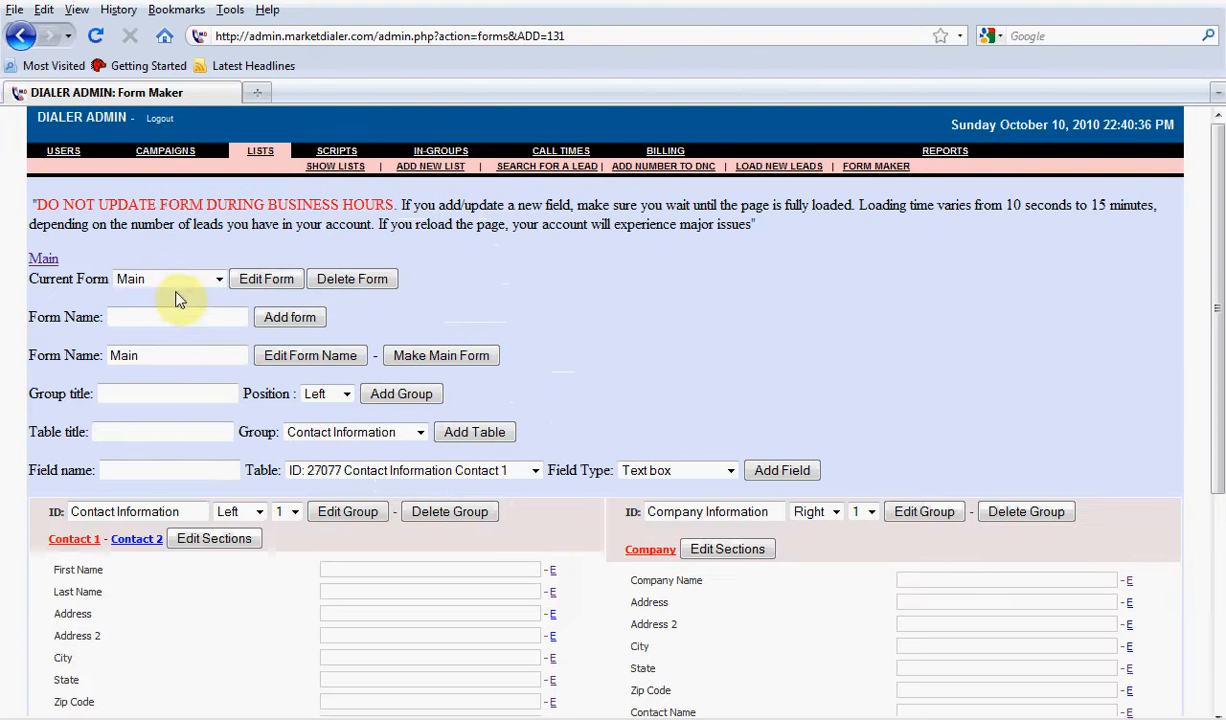
pyautogui.click(178, 279)
pyautogui.click(160, 328)
pyautogui.click(266, 279)
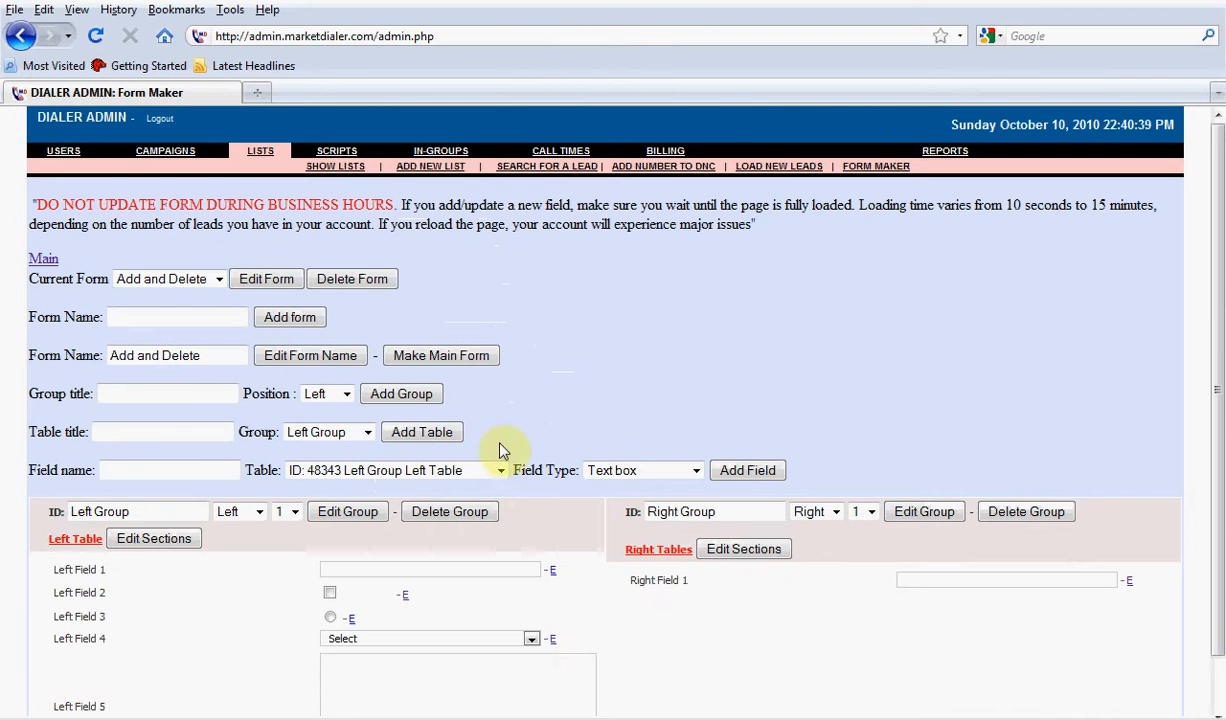
# Add a Check box field named Right Field 2 to Right Group's Right Tables
pyautogui.click(117, 471)
pyautogui.click(117, 471)
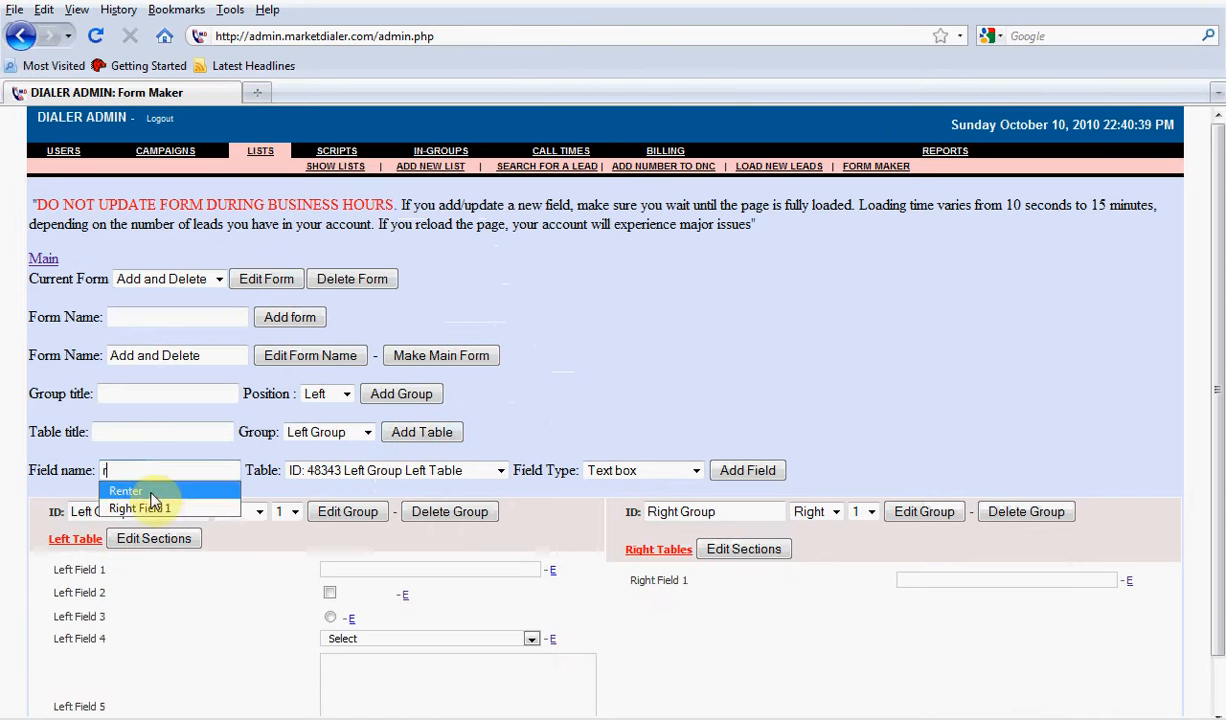
pyautogui.click(155, 507)
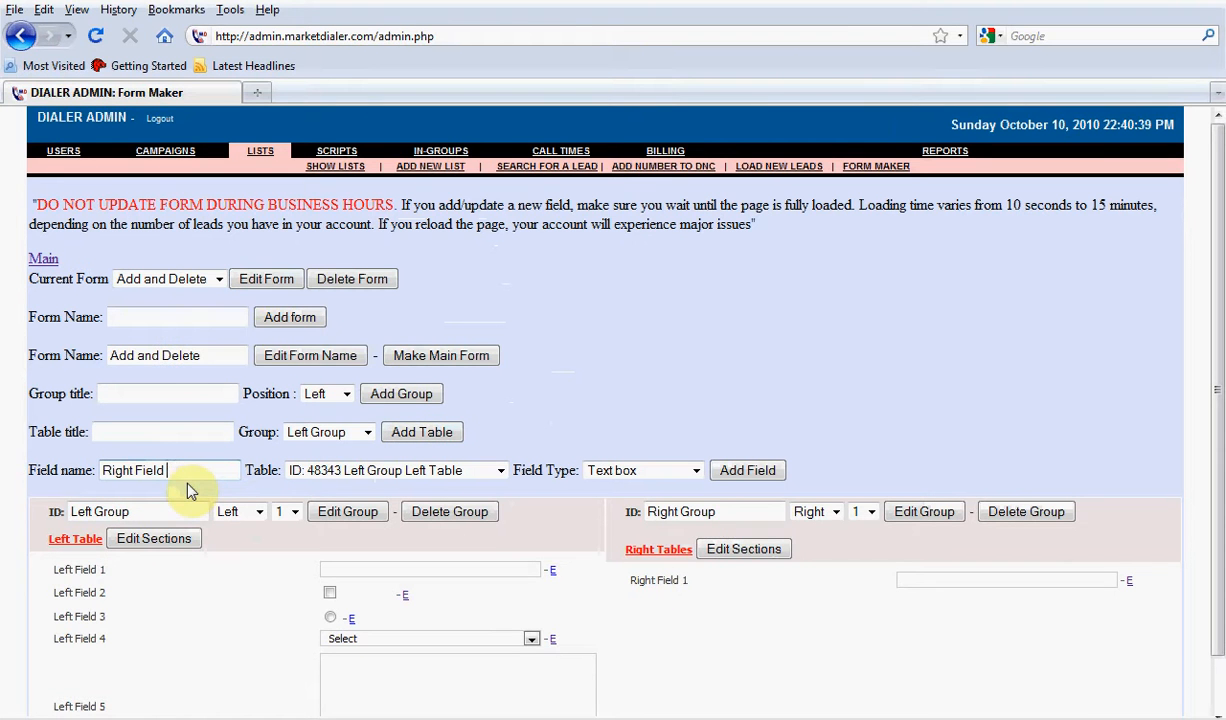
pyautogui.click(345, 470)
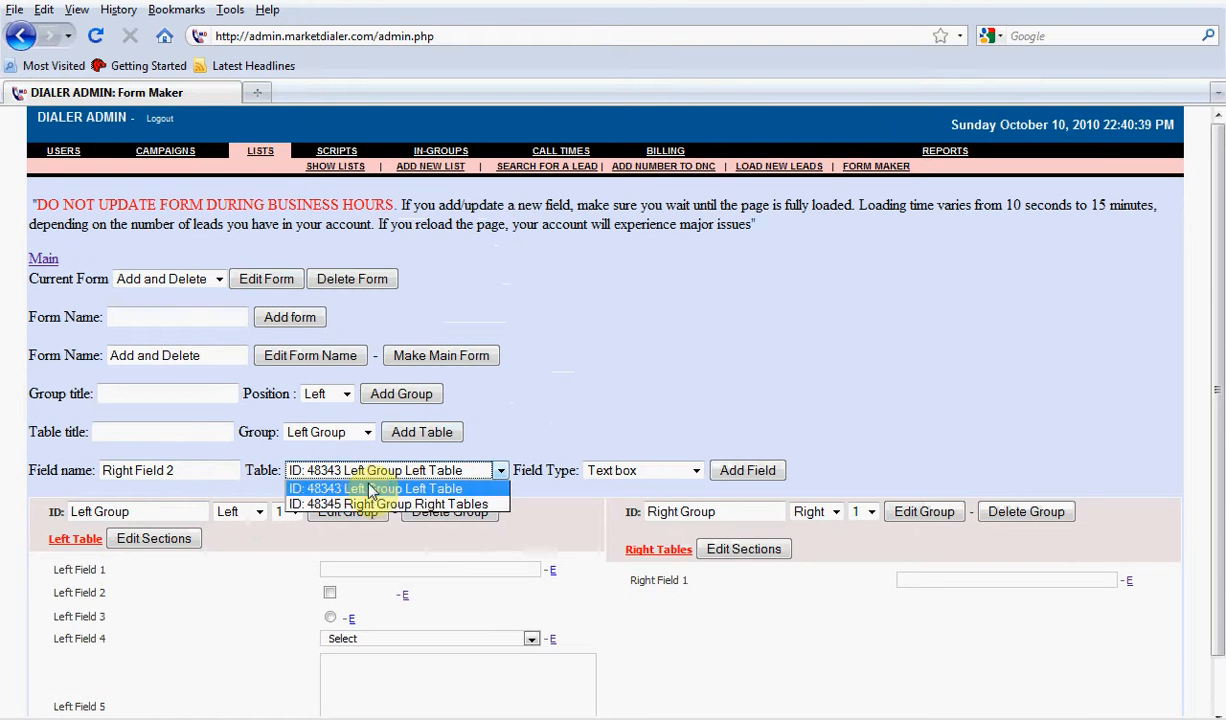
pyautogui.click(368, 505)
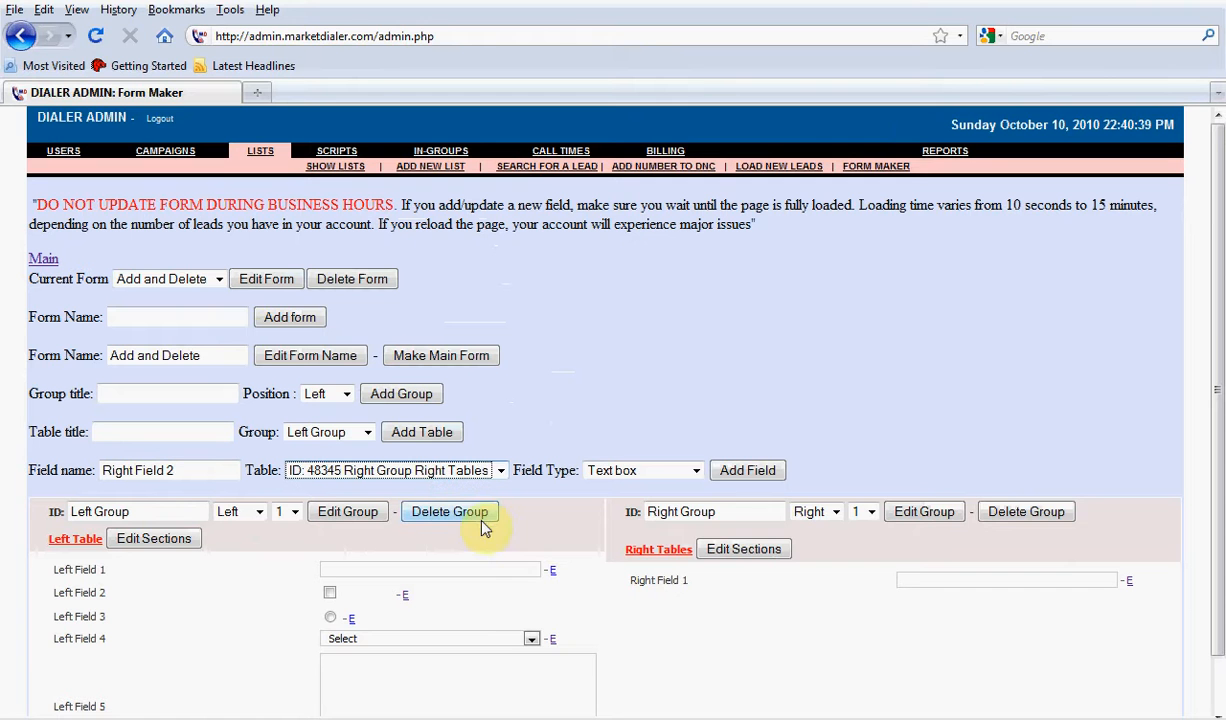
pyautogui.click(673, 476)
pyautogui.click(612, 502)
pyautogui.click(762, 470)
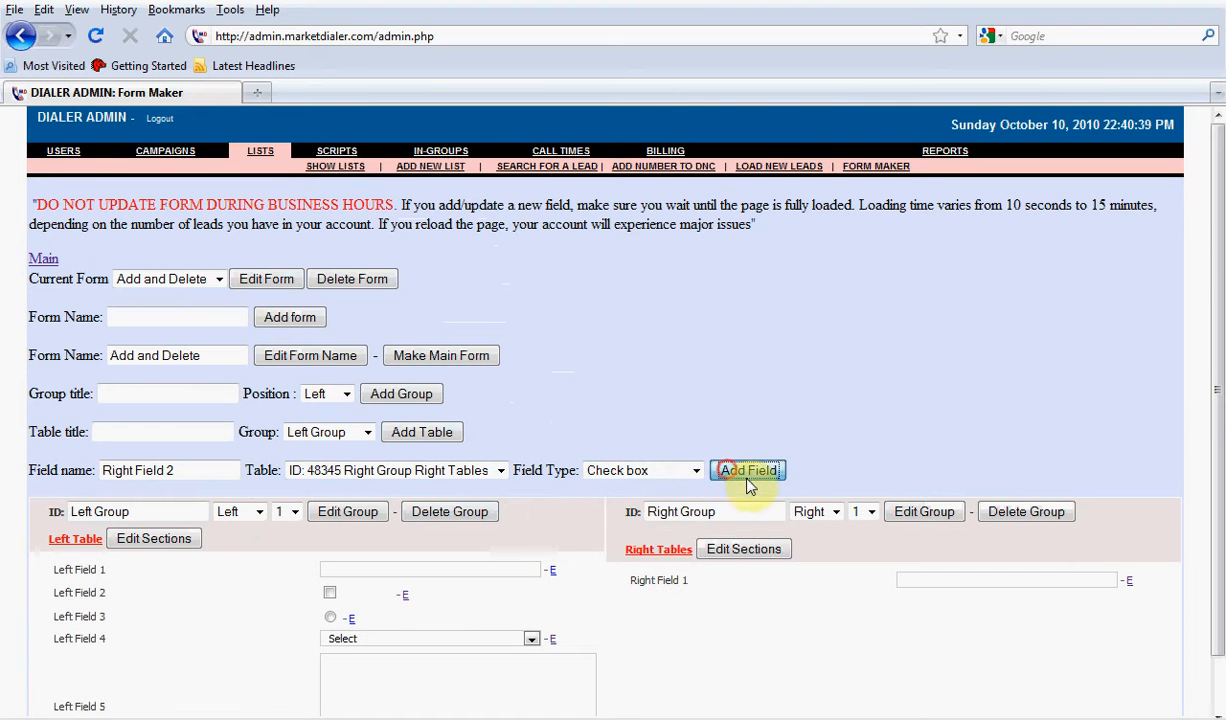
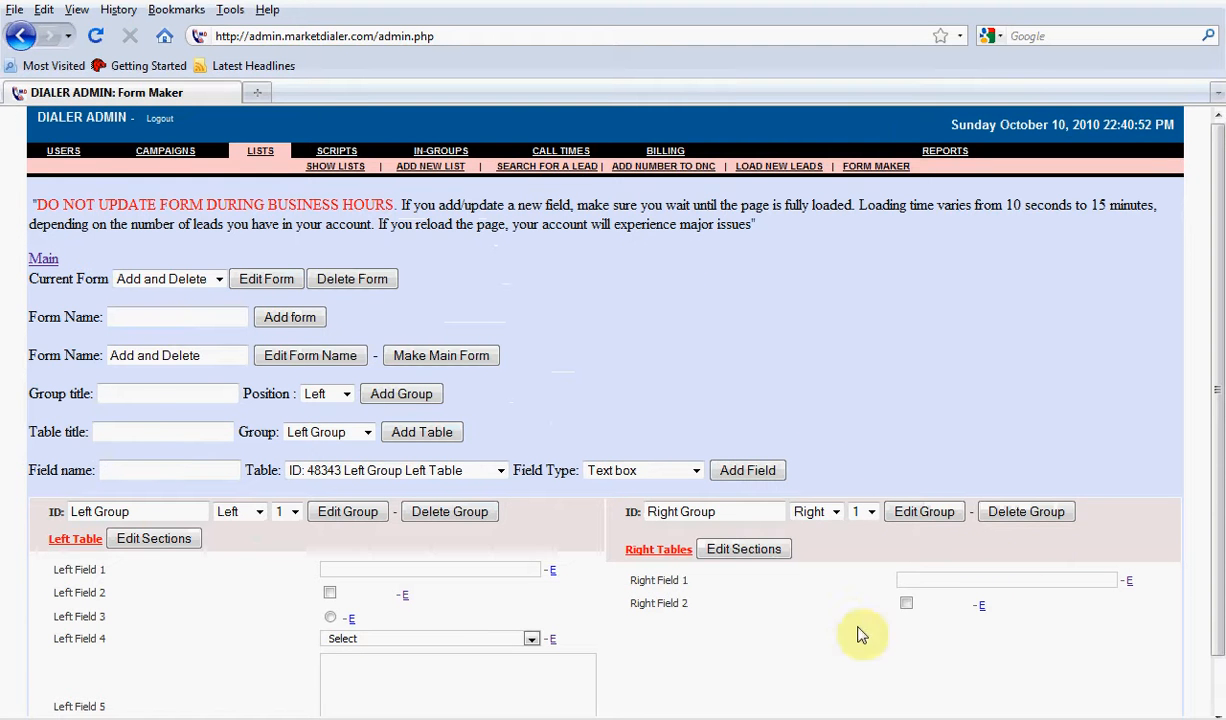
# Try the searchable setting Yes for Left Field 1 without saving, and reopen the Add and Delete form for editing
pyautogui.click(551, 572)
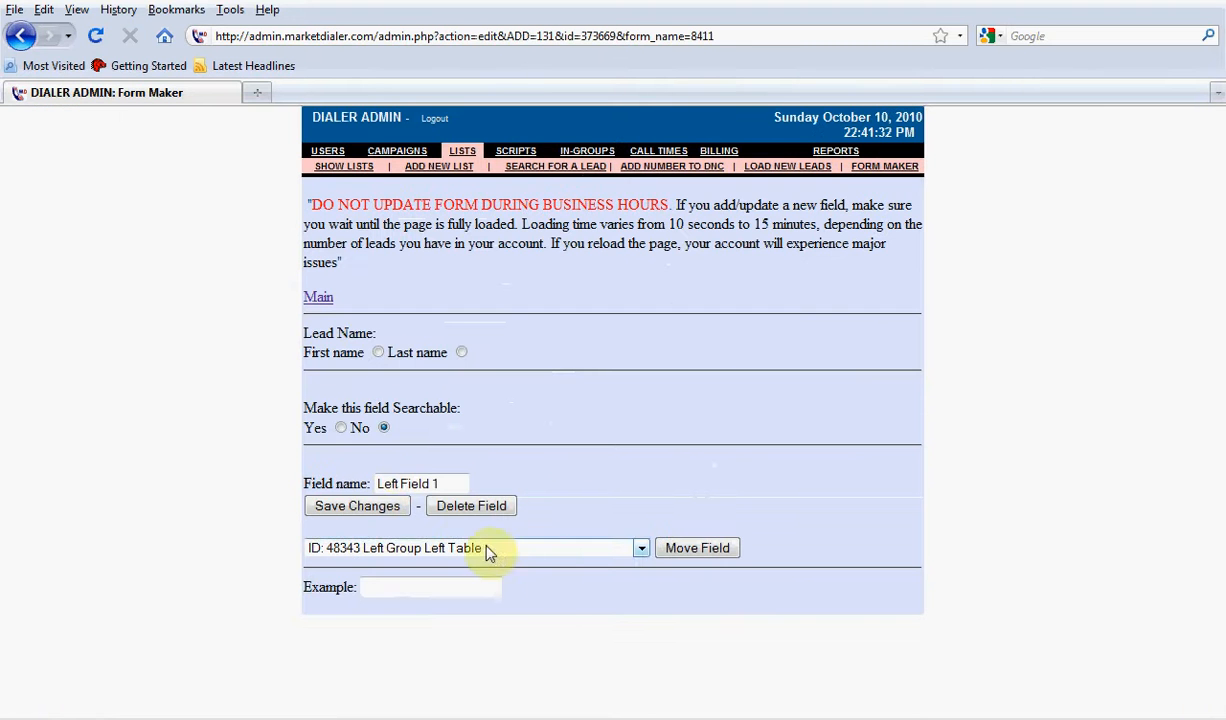
pyautogui.click(340, 428)
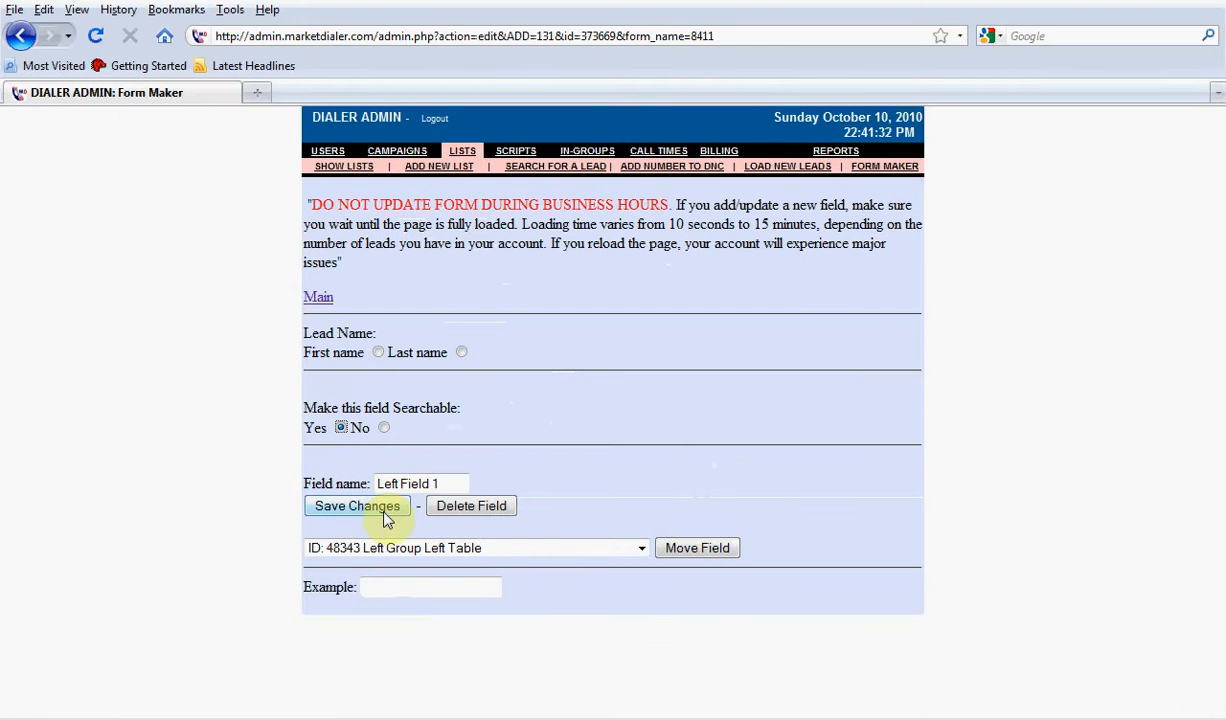
pyautogui.click(318, 296)
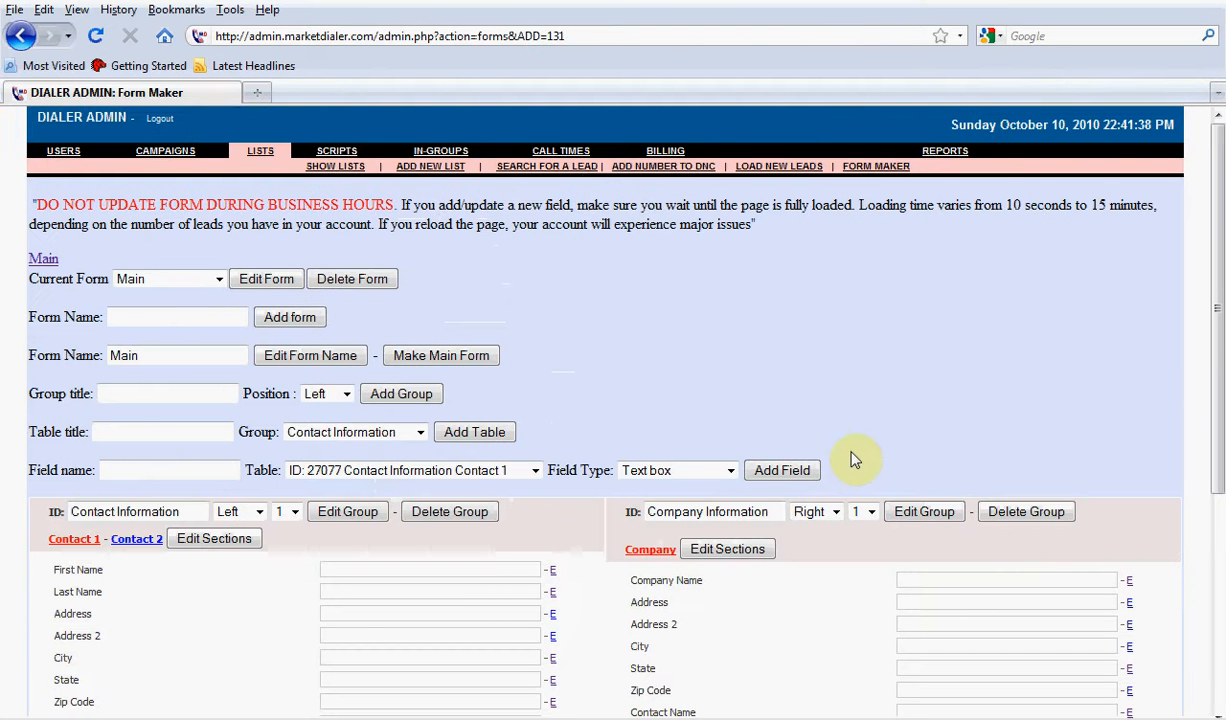
pyautogui.click(139, 276)
pyautogui.click(156, 323)
pyautogui.click(258, 278)
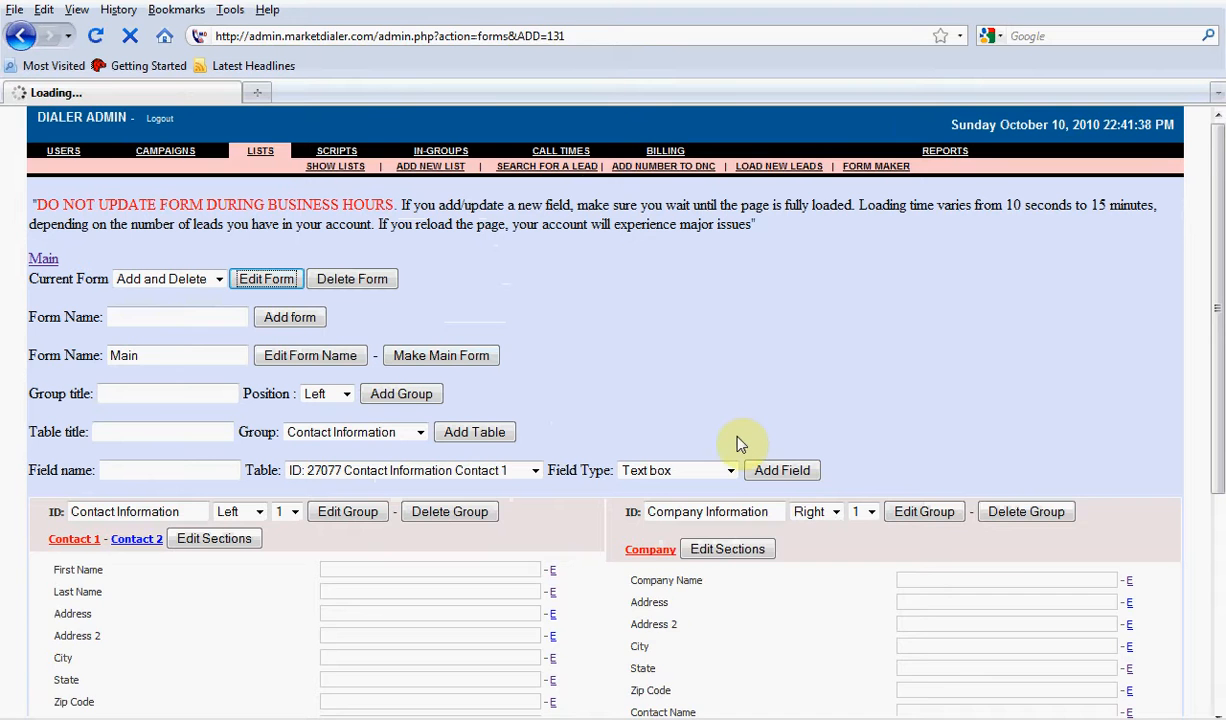
# Enter Right Field 3 as the name of a new field in the Add and Delete form
pyautogui.scroll(-1, 720, 430)
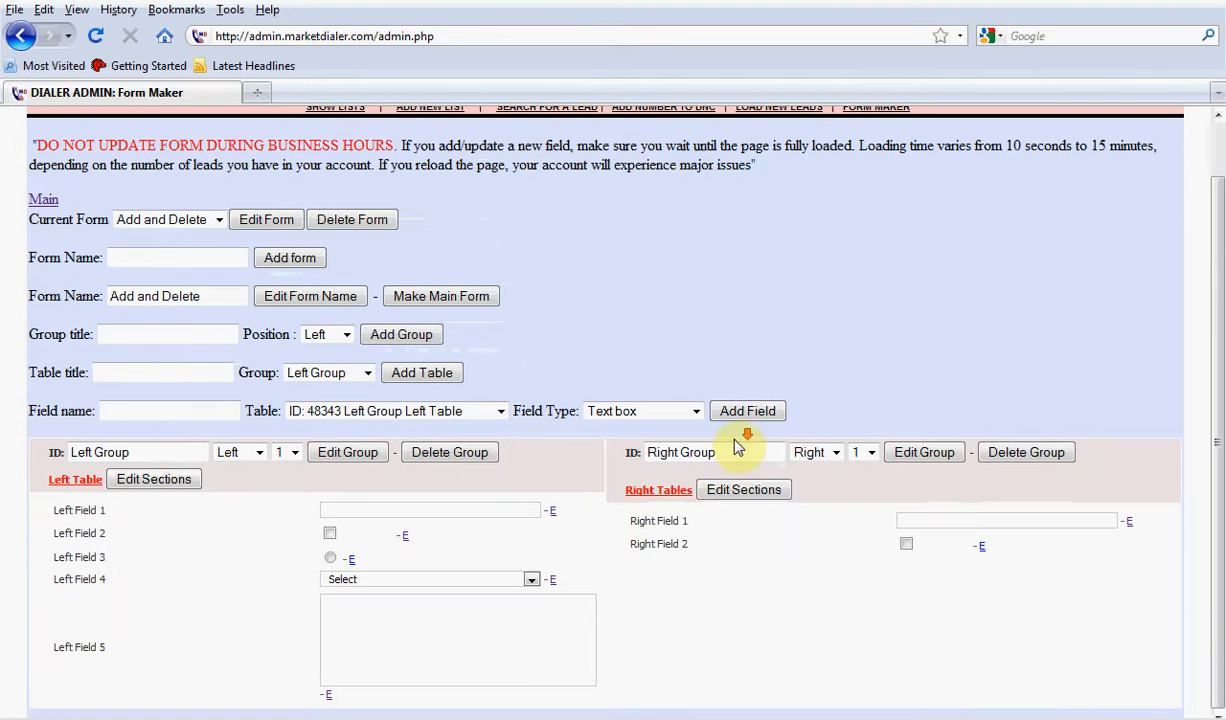
pyautogui.click(132, 414)
pyautogui.click(133, 413)
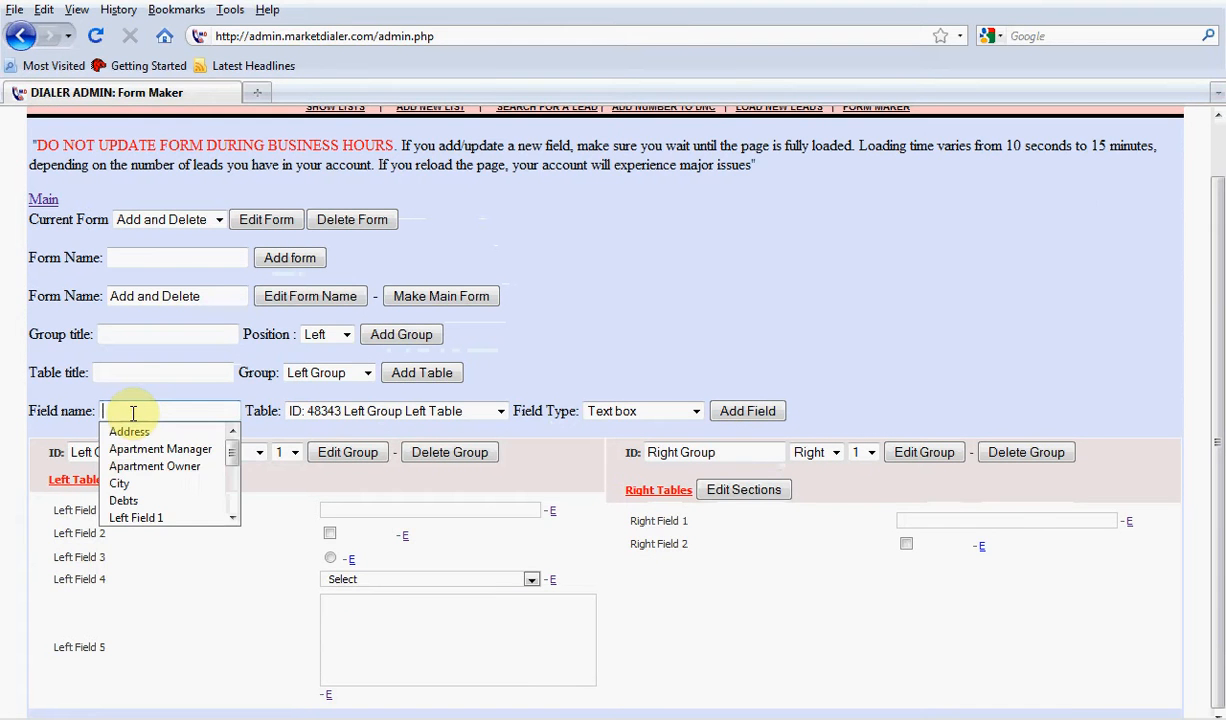
pyautogui.write('r')
pyautogui.press('Down')
pyautogui.press('Down')
pyautogui.press('Down')
pyautogui.press('Return')
pyautogui.press('BackSpace')
pyautogui.press('BackSpace')
pyautogui.write('2')
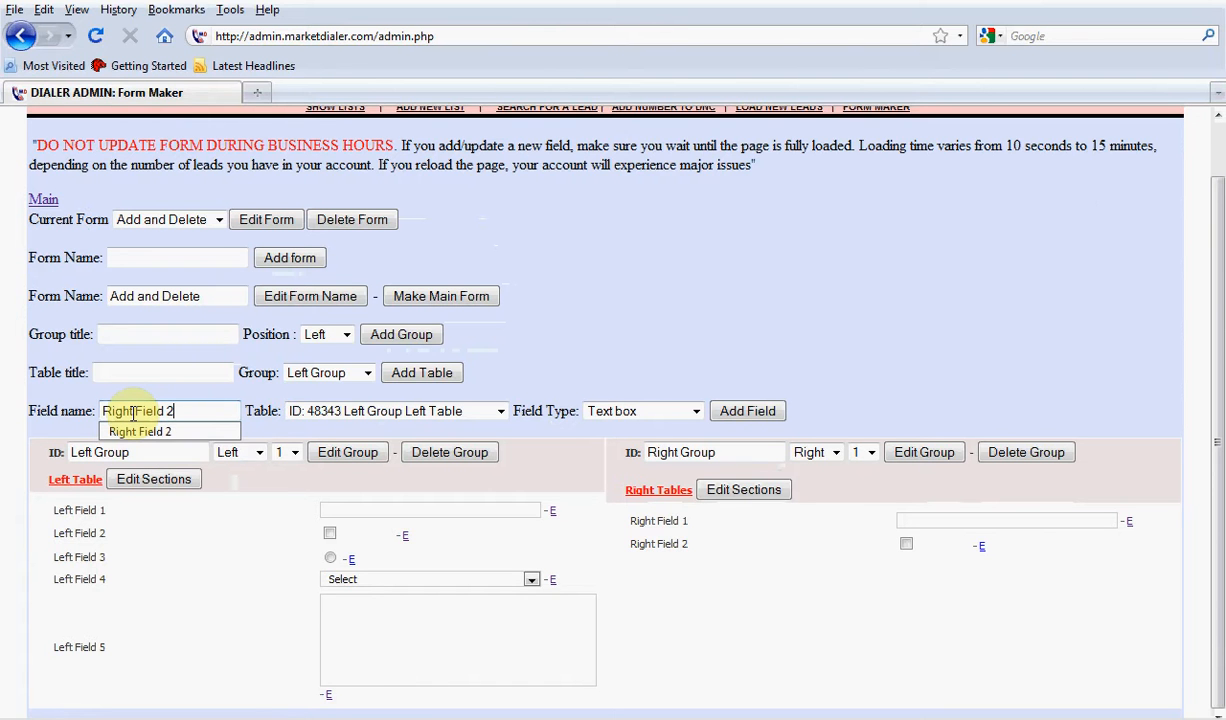
pyautogui.press('BackSpace')
pyautogui.write('3')
pyautogui.press('Escape')
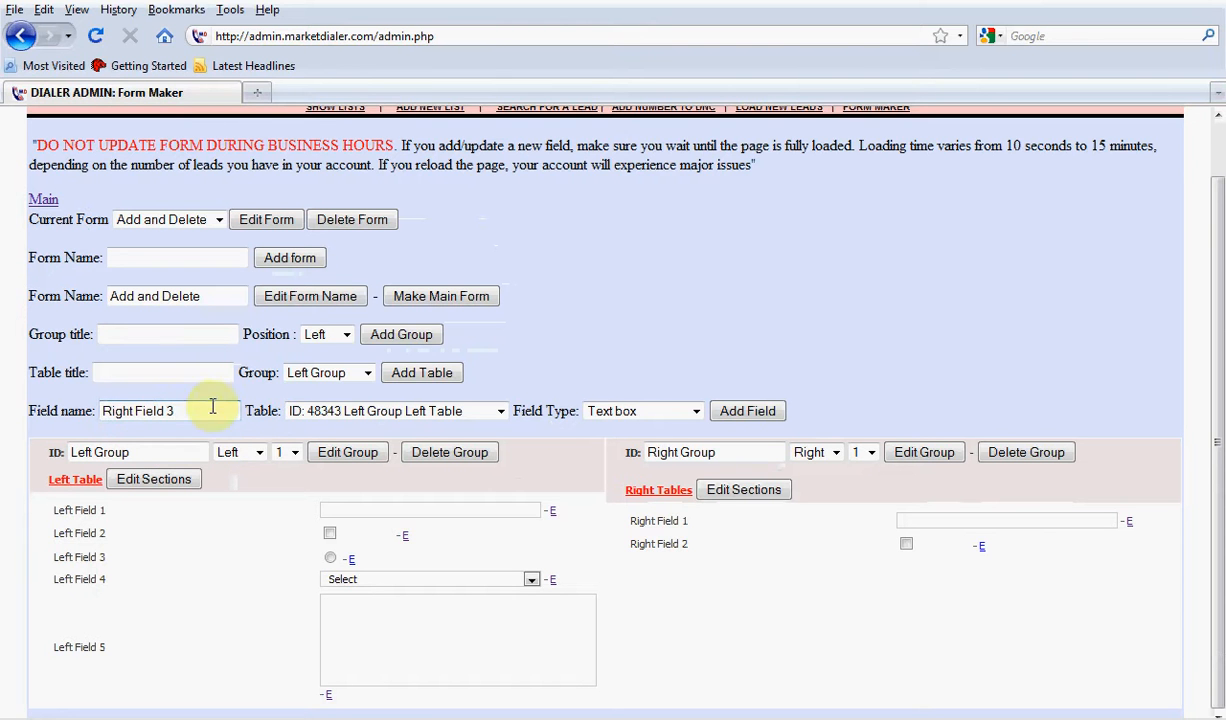
# Add the new field as an Option box to Left Group's Left Table
pyautogui.click(615, 411)
pyautogui.click(640, 460)
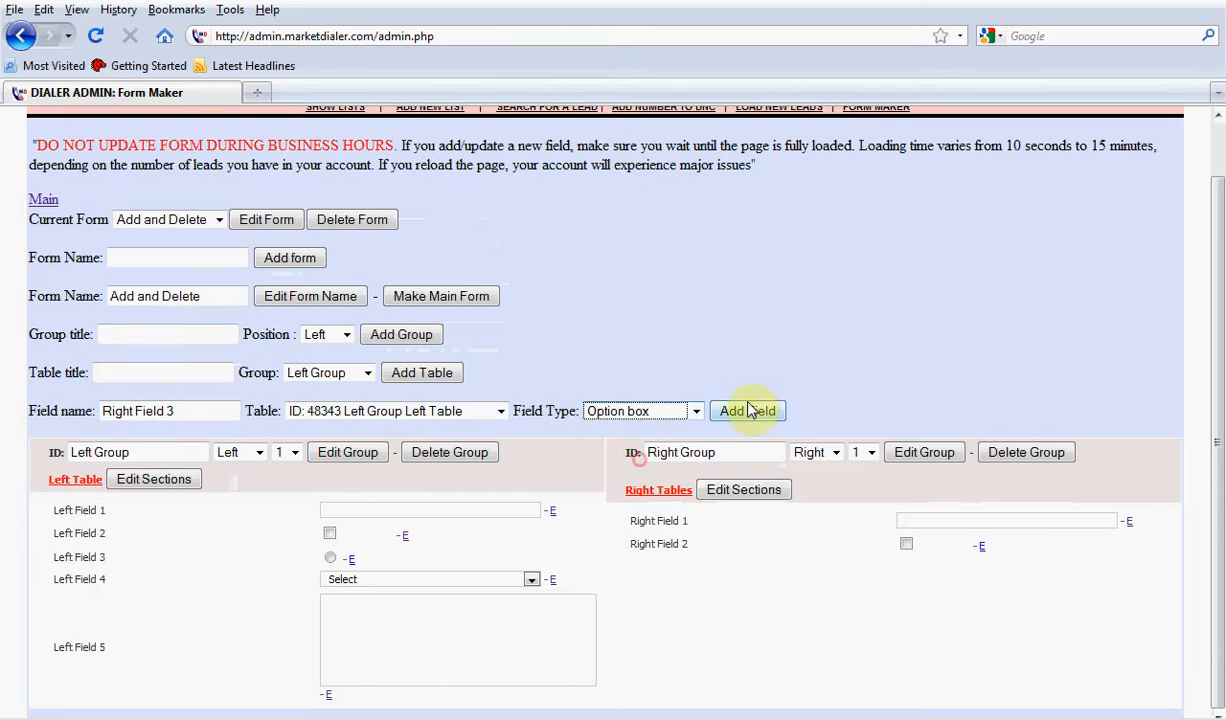
pyautogui.click(745, 408)
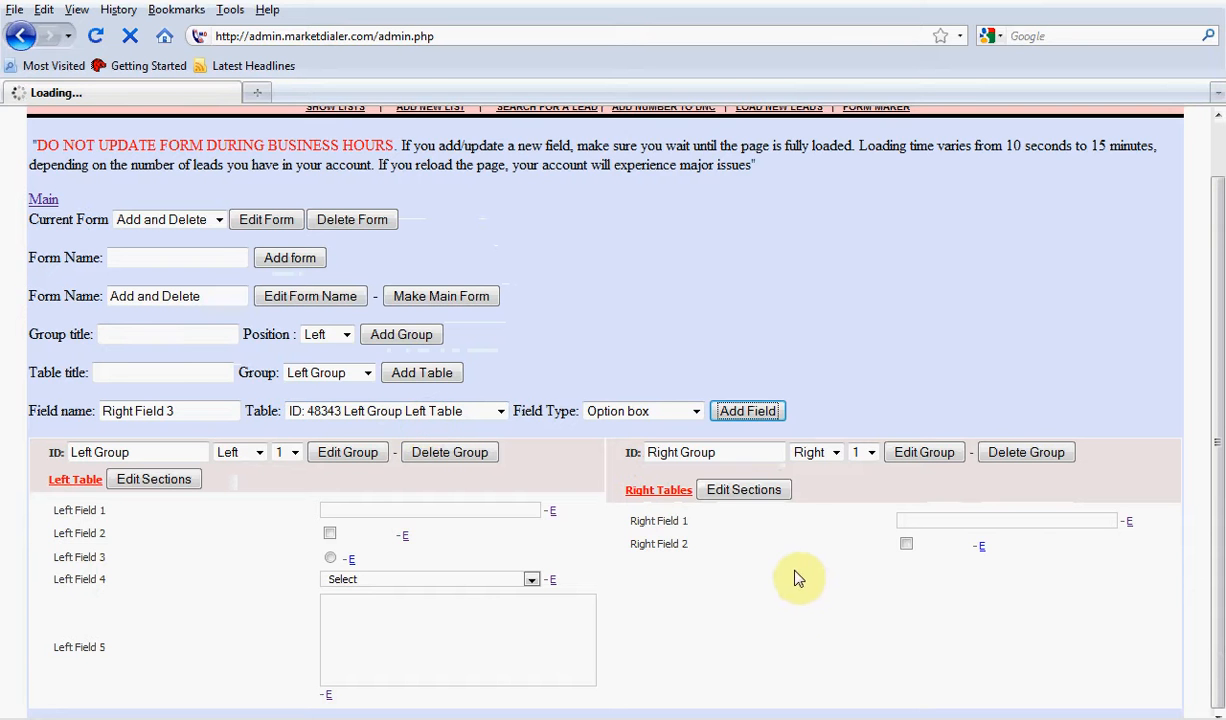
pyautogui.click(430, 413)
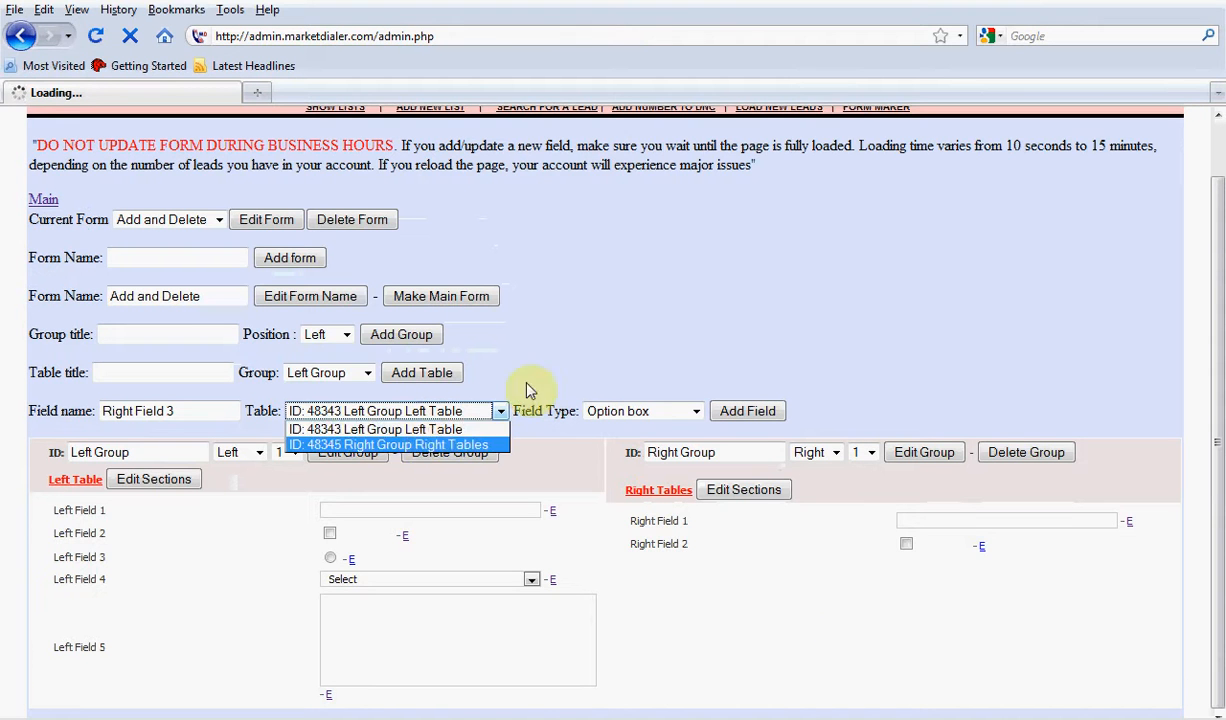
pyautogui.click(556, 342)
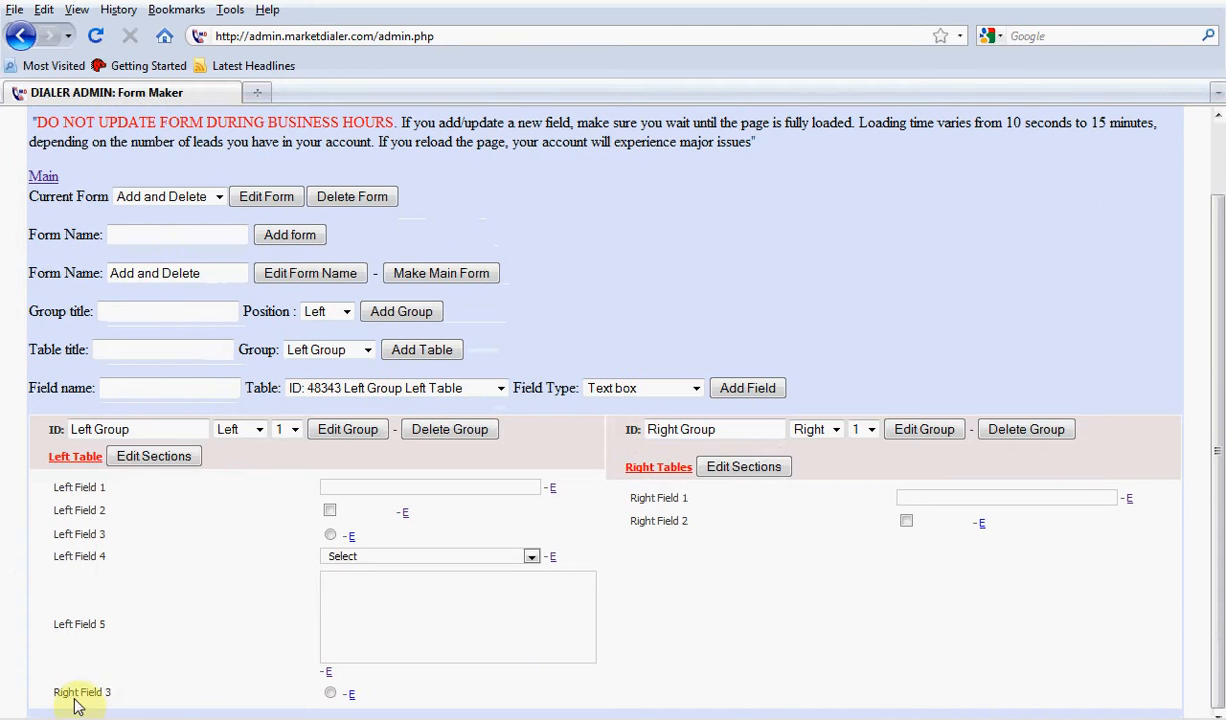
# Move Right Field 3 from Left Group's Left Table to Right Group's Right Tables
pyautogui.click(352, 695)
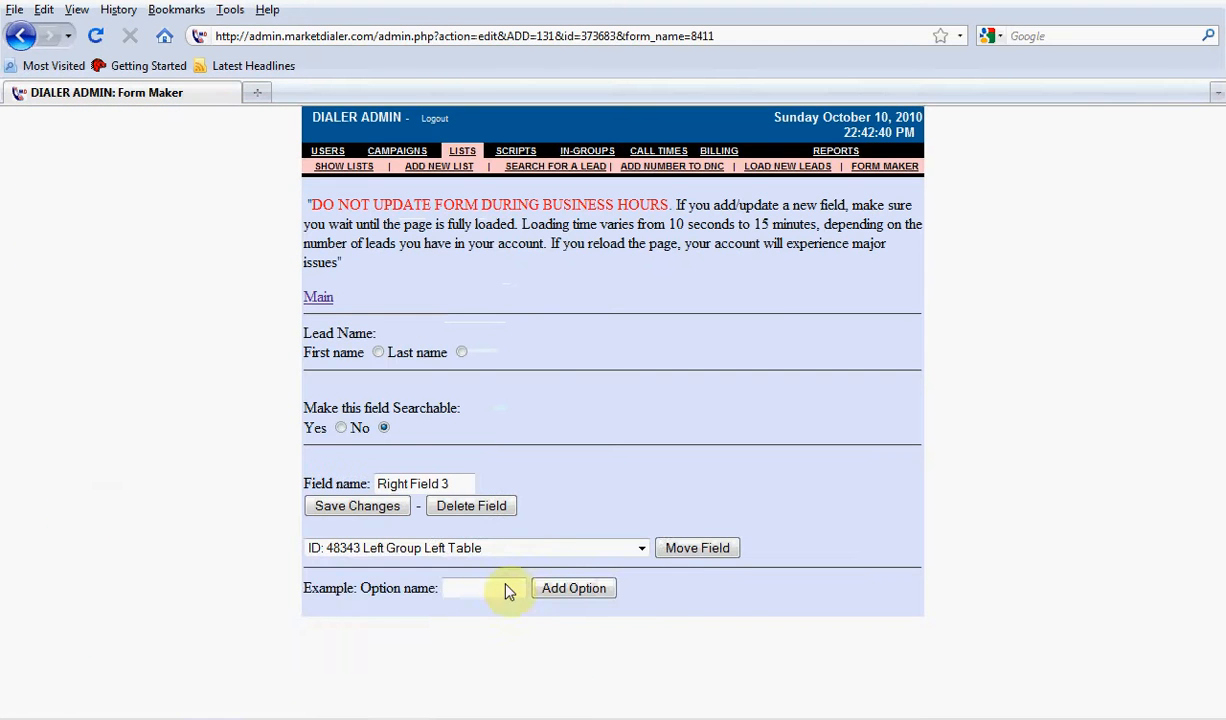
pyautogui.click(515, 548)
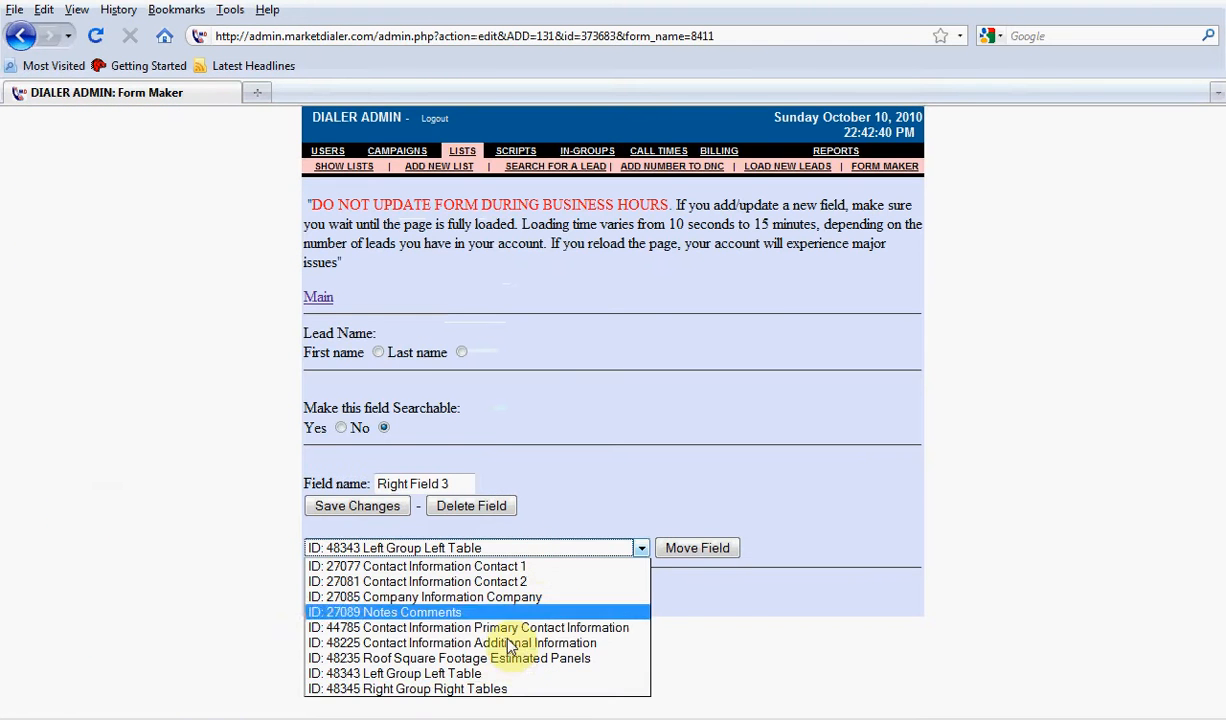
pyautogui.click(497, 690)
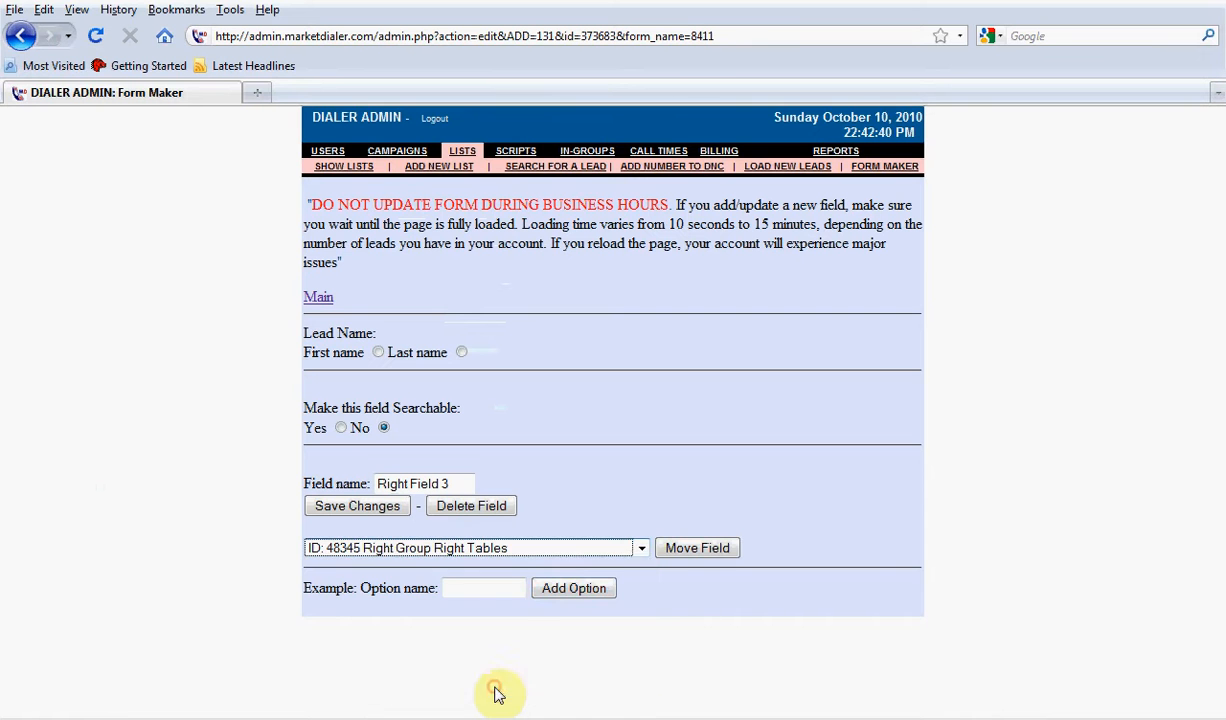
pyautogui.click(673, 556)
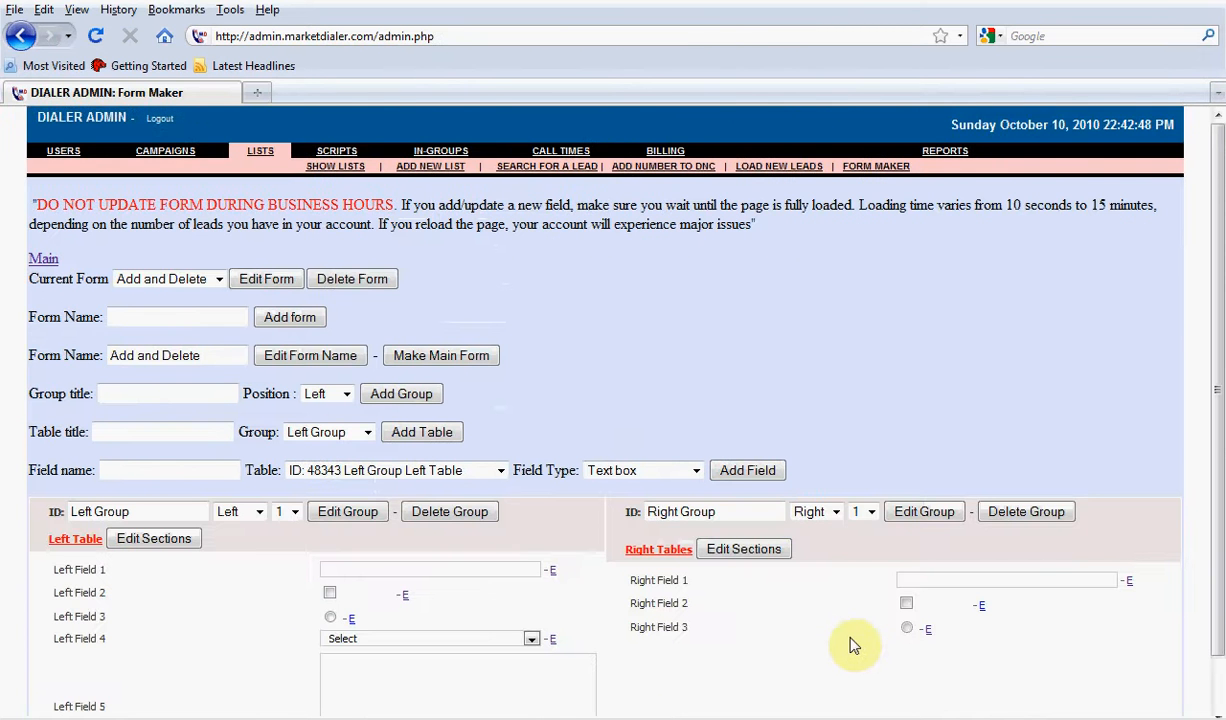
# Add a Drop down menu field named Right Field 4 to Right Group's Right Tables
pyautogui.scroll(-1, 692, 649)
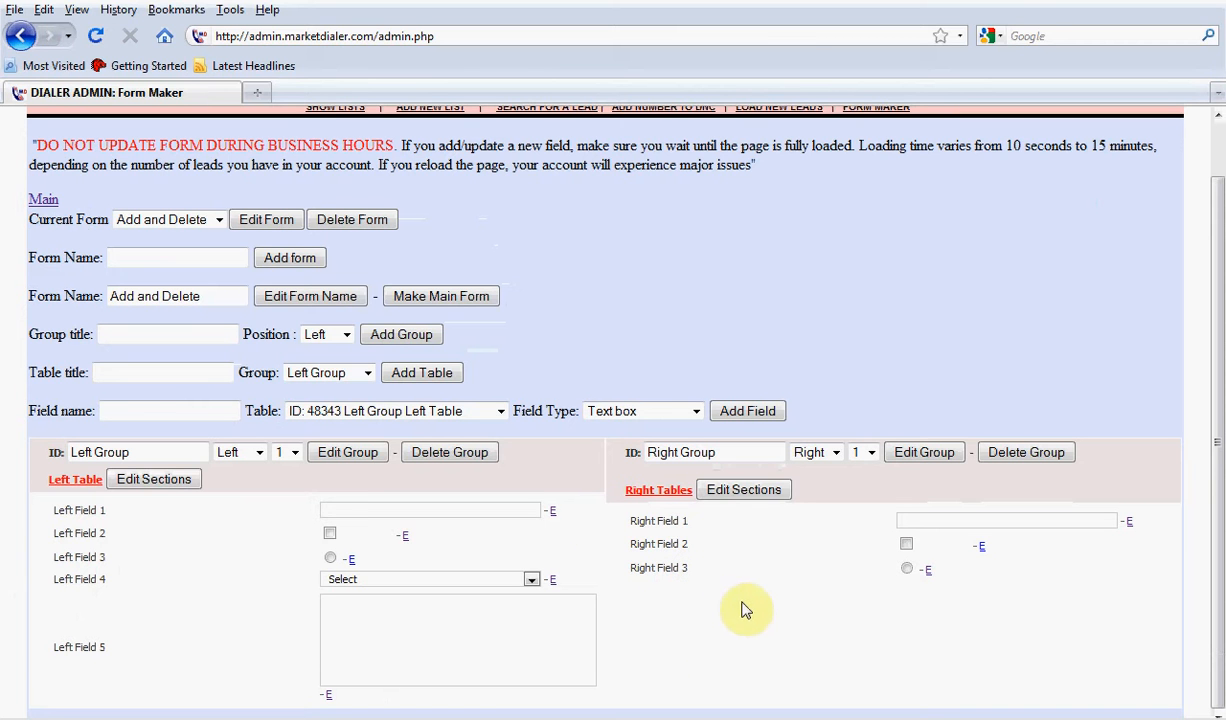
pyautogui.click(187, 411)
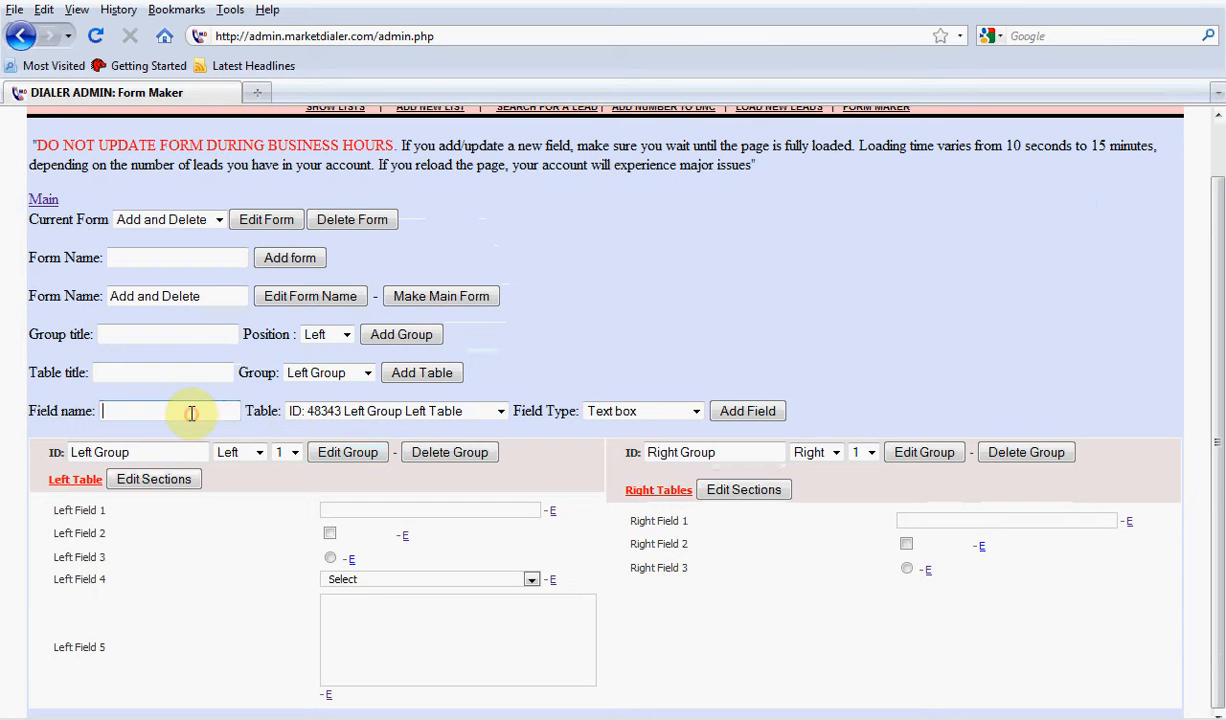
pyautogui.click(191, 413)
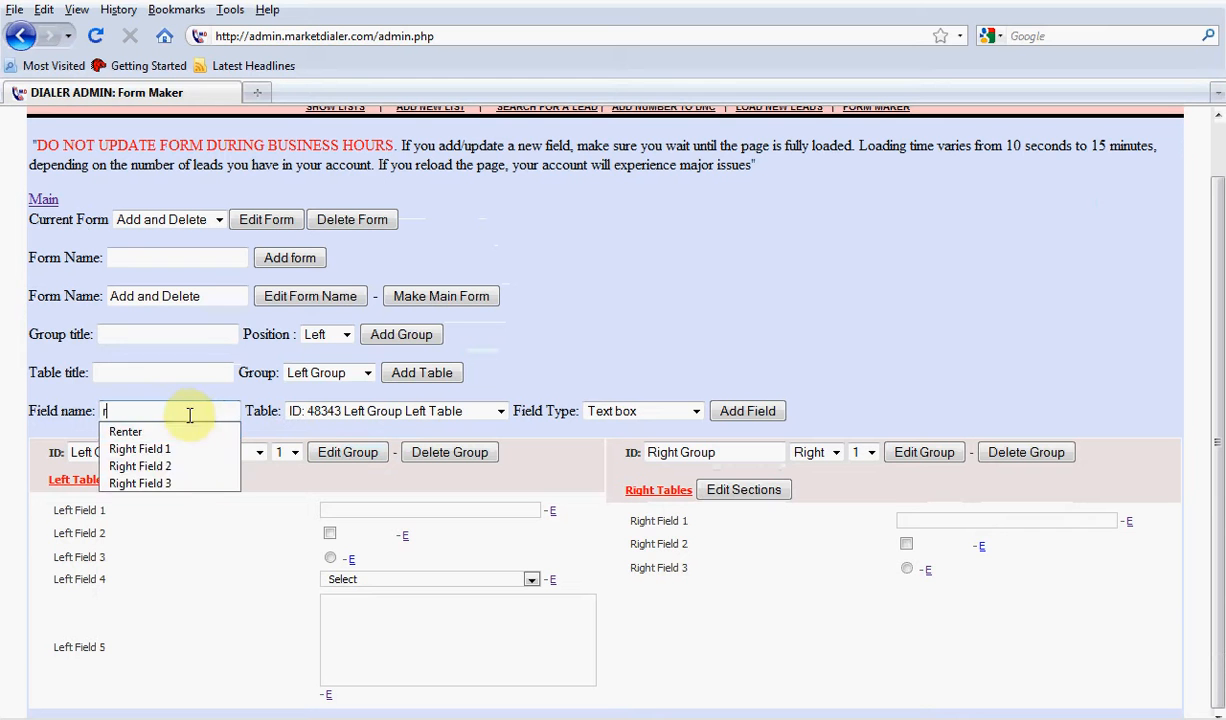
pyautogui.click(200, 479)
pyautogui.press('BackSpace')
pyautogui.write('4')
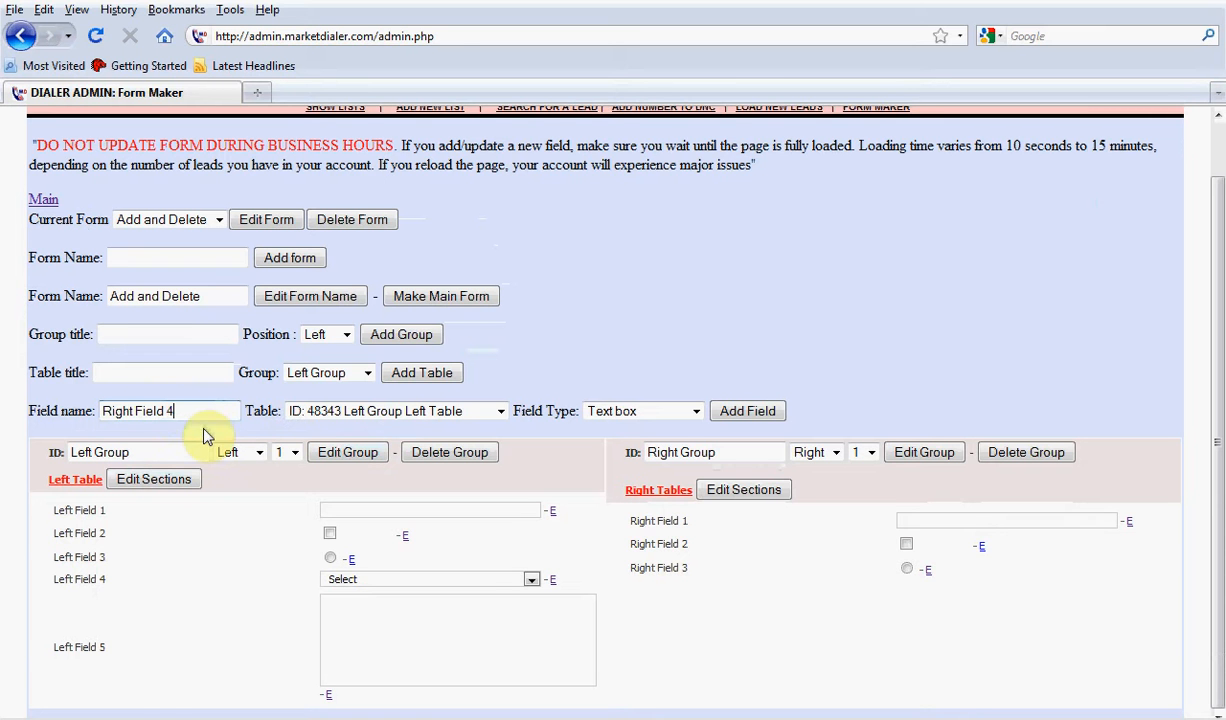
pyautogui.click(395, 416)
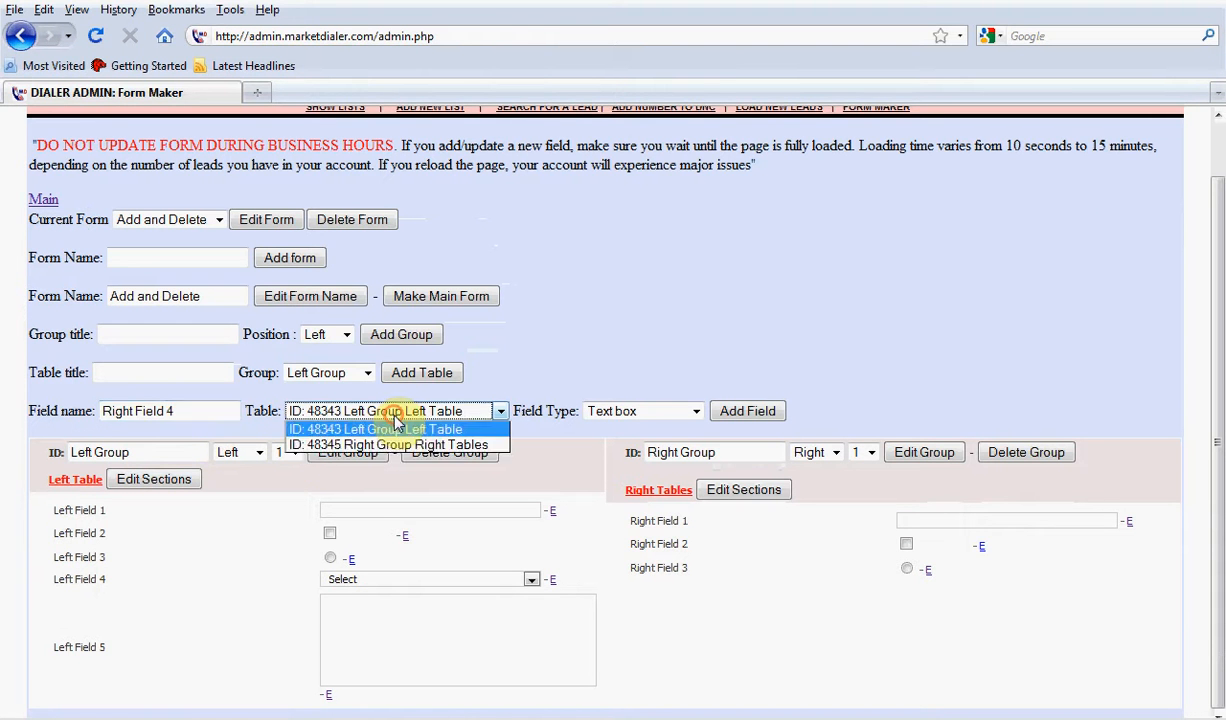
pyautogui.click(385, 442)
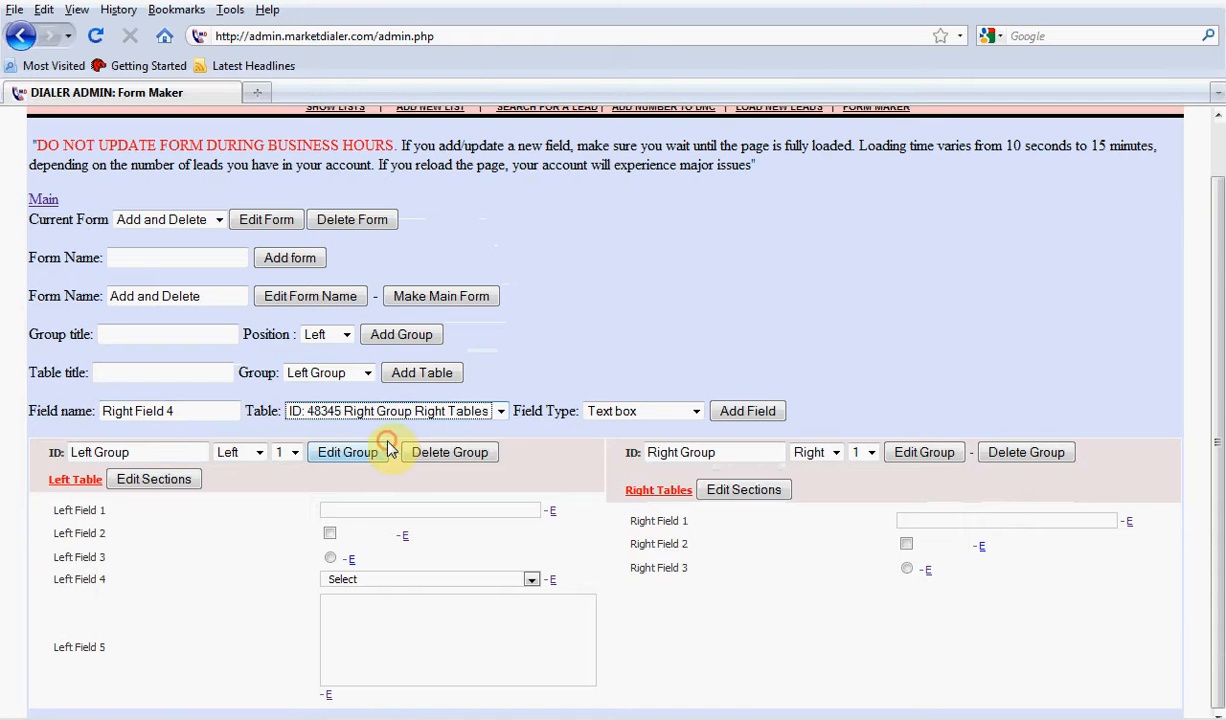
pyautogui.click(650, 416)
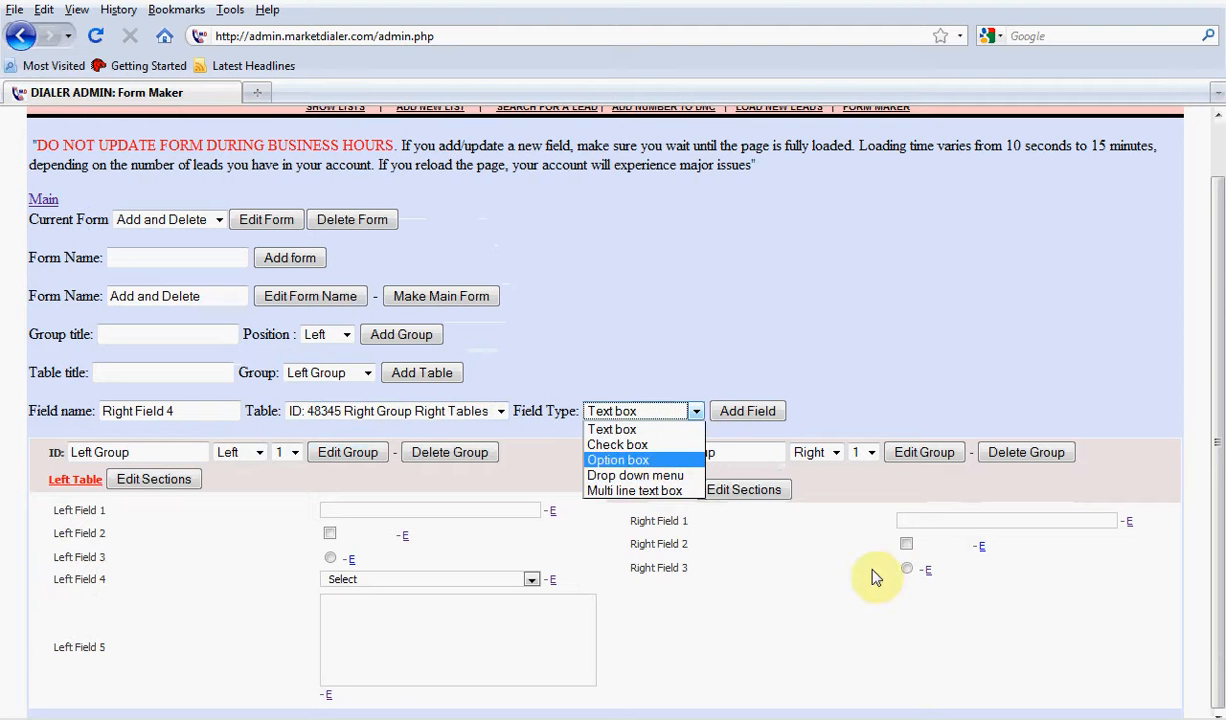
pyautogui.click(652, 478)
pyautogui.click(745, 411)
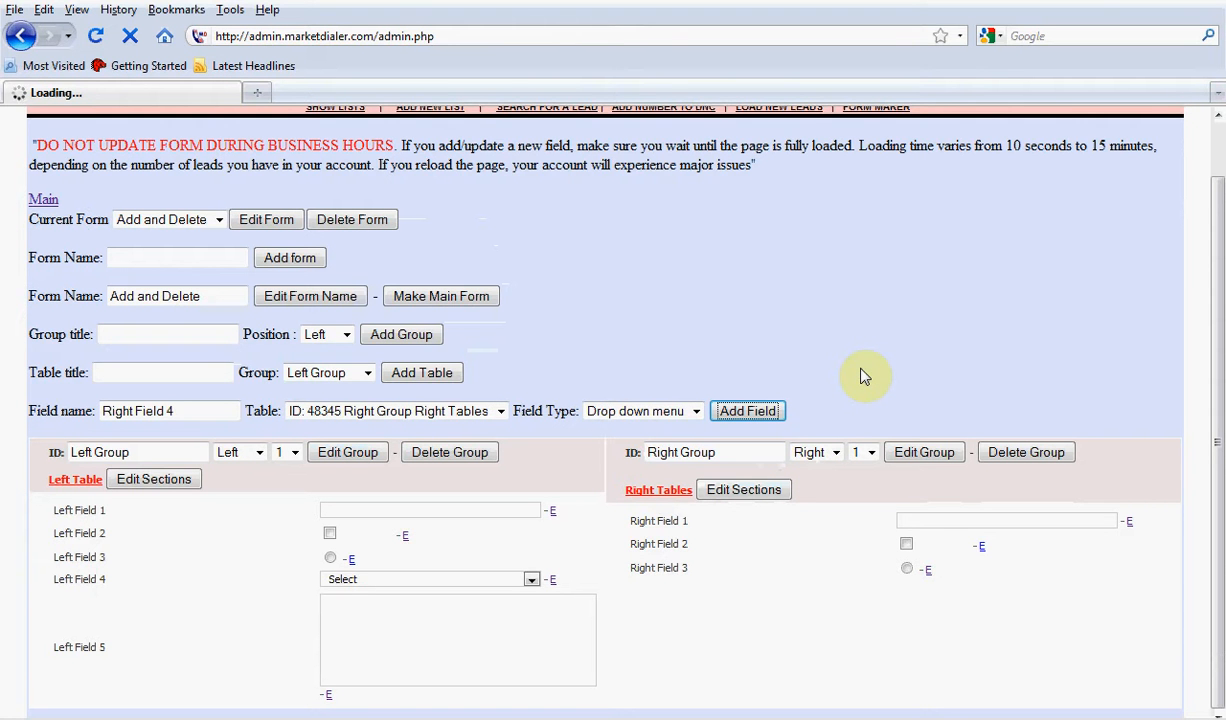
pyautogui.click(437, 580)
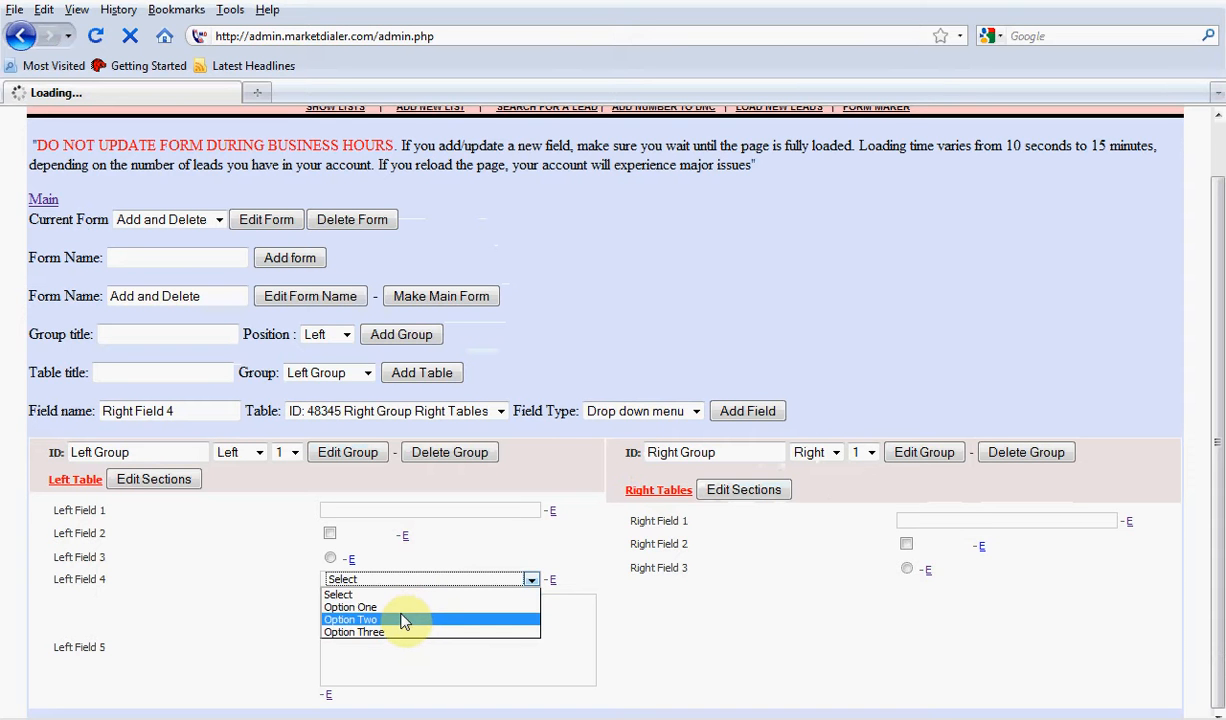
pyautogui.click(722, 574)
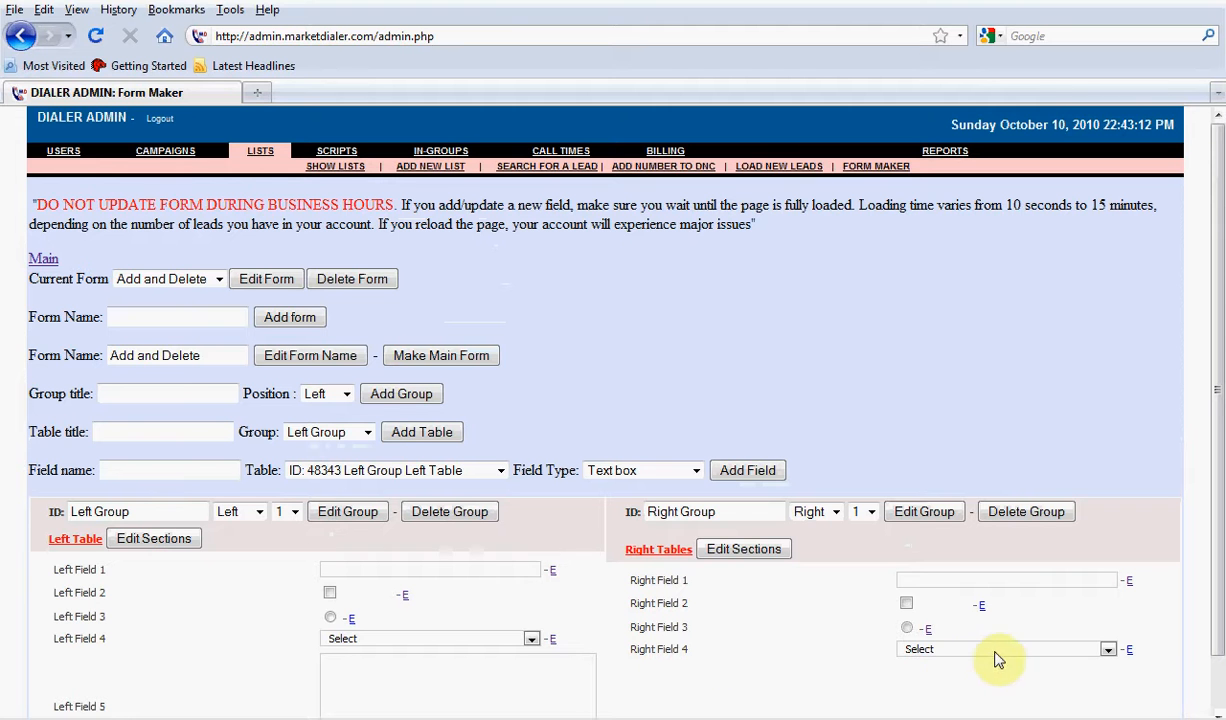
# Add the selection Option One to Right Field 4's drop-down list in its field settings
pyautogui.click(1065, 650)
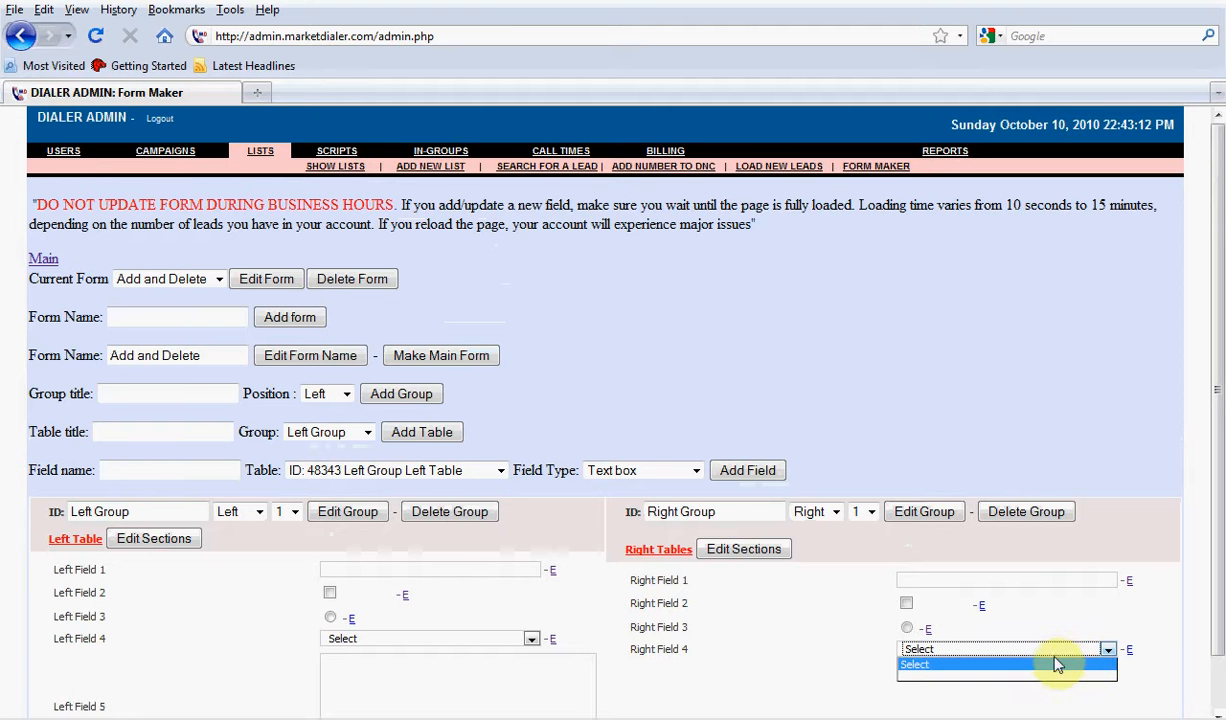
pyautogui.click(1130, 661)
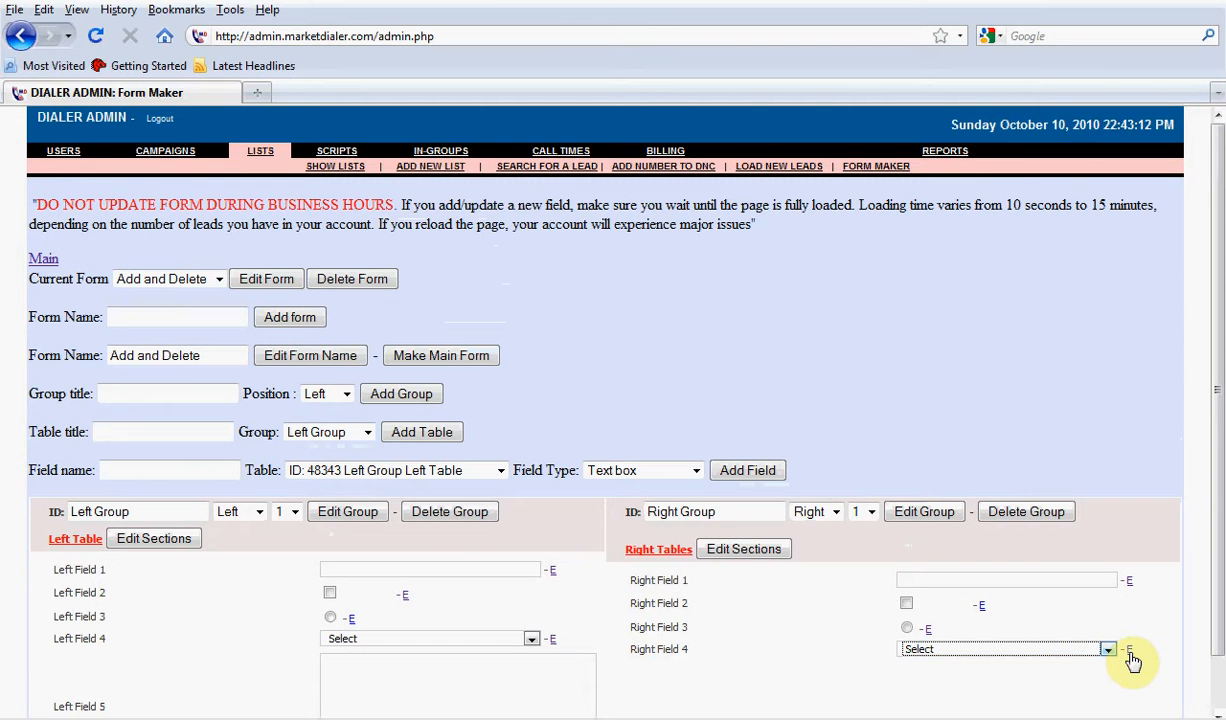
pyautogui.click(1129, 652)
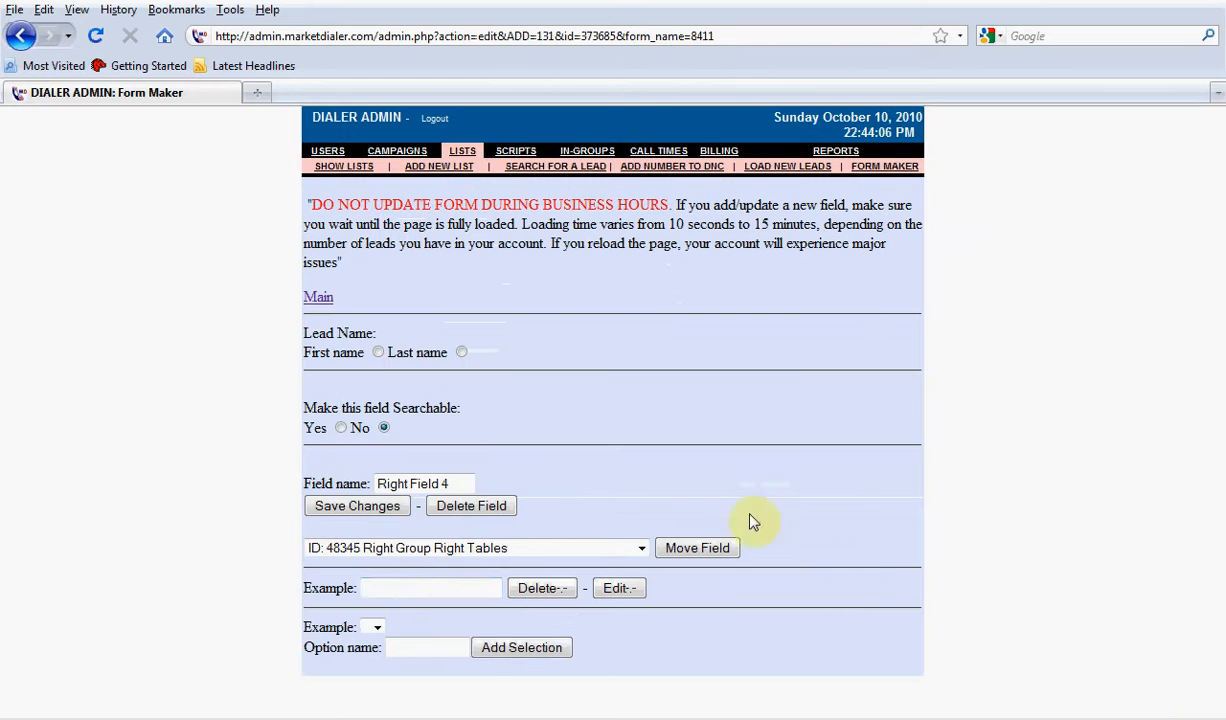
pyautogui.click(417, 648)
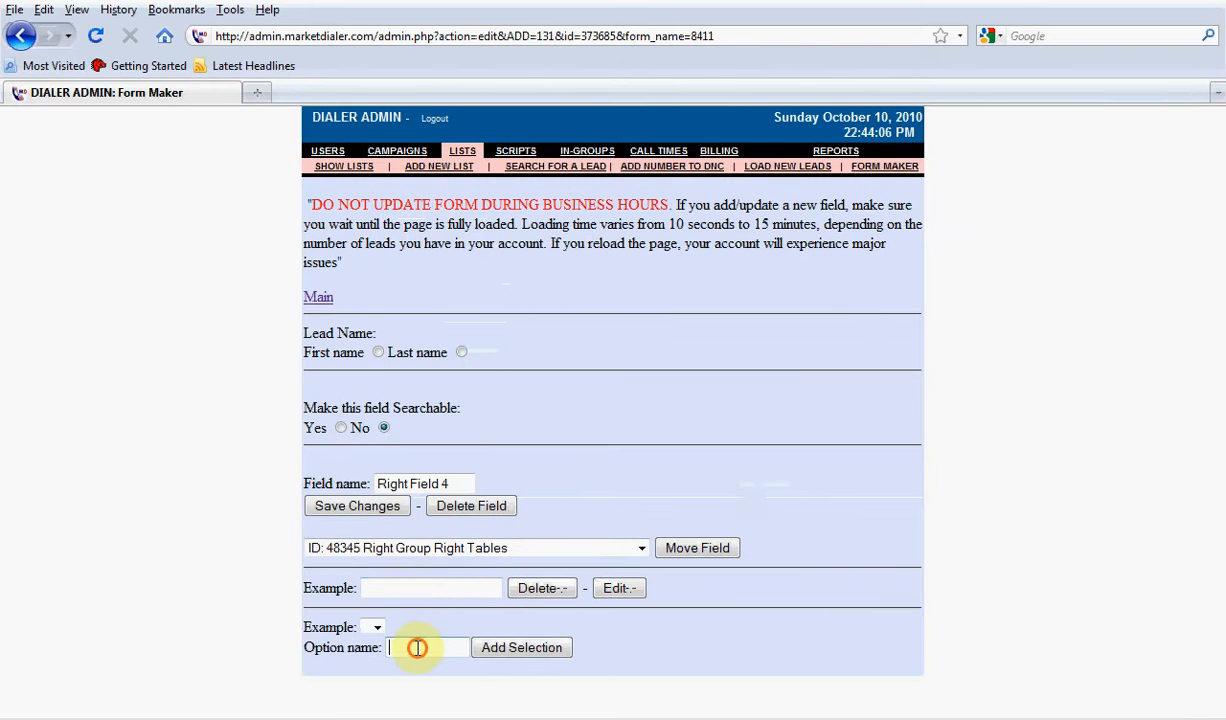
pyautogui.write('Op')
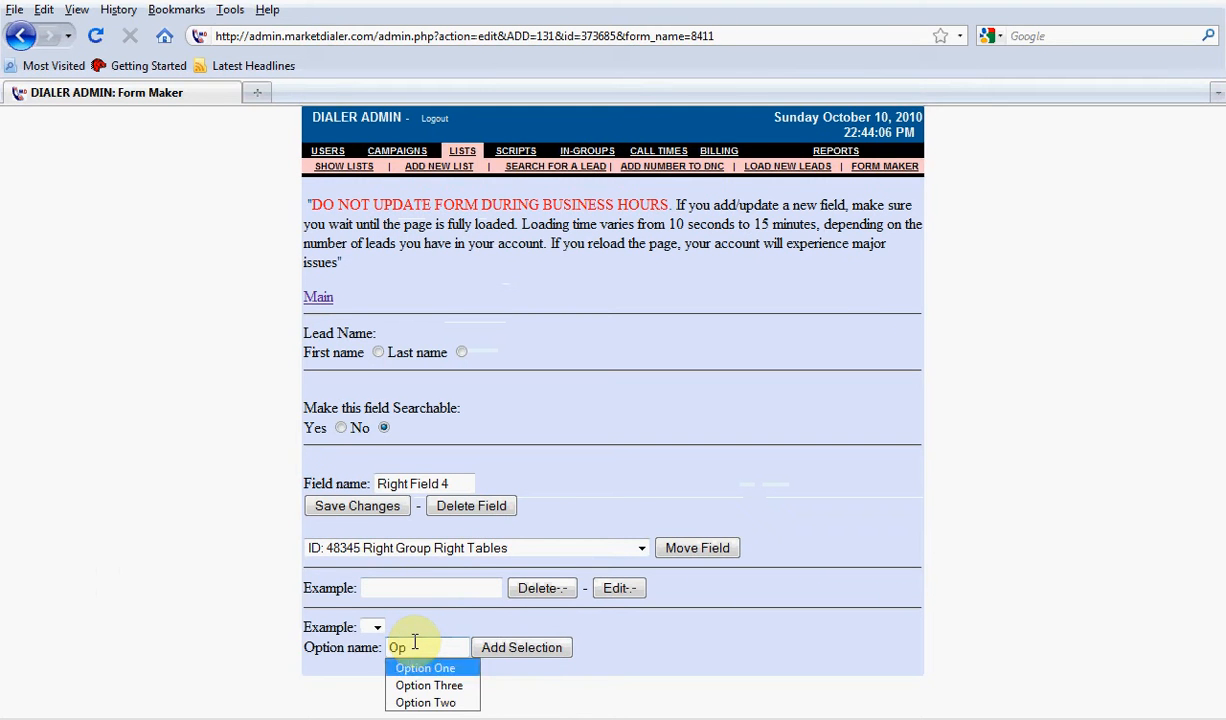
pyautogui.press('Return')
pyautogui.click(539, 649)
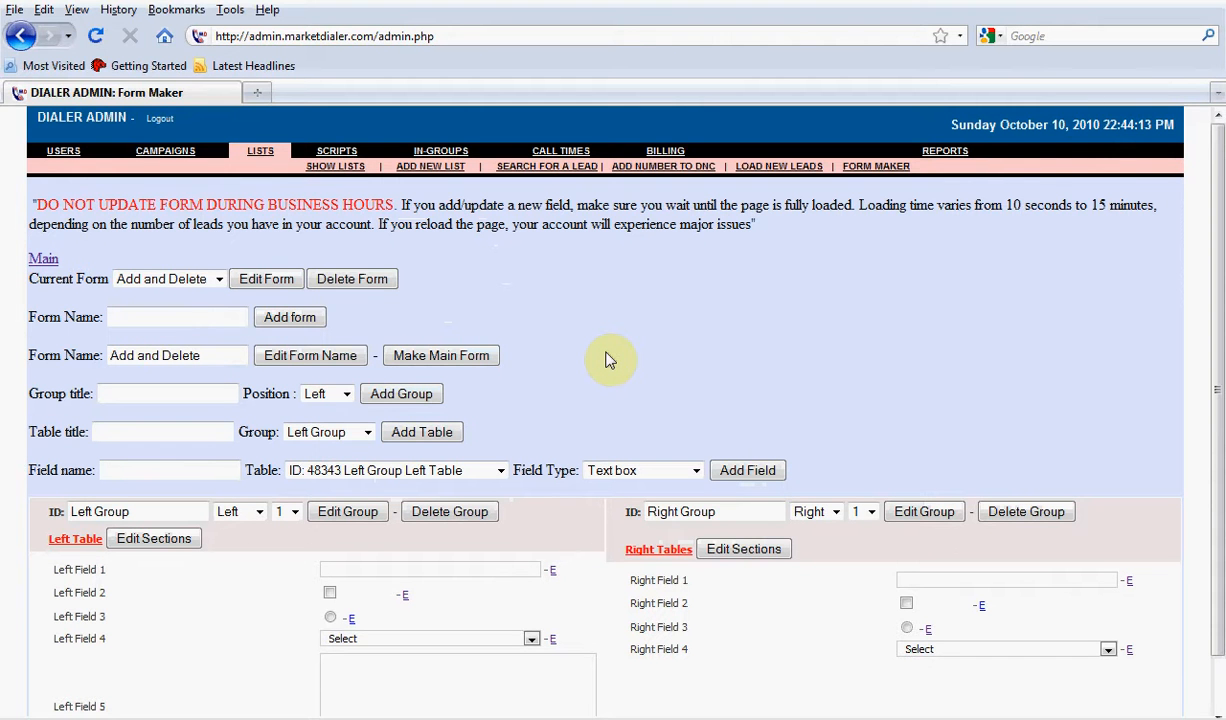
# Add the selection Option Two to Right Field 4's drop-down list in its field settings
pyautogui.click(918, 650)
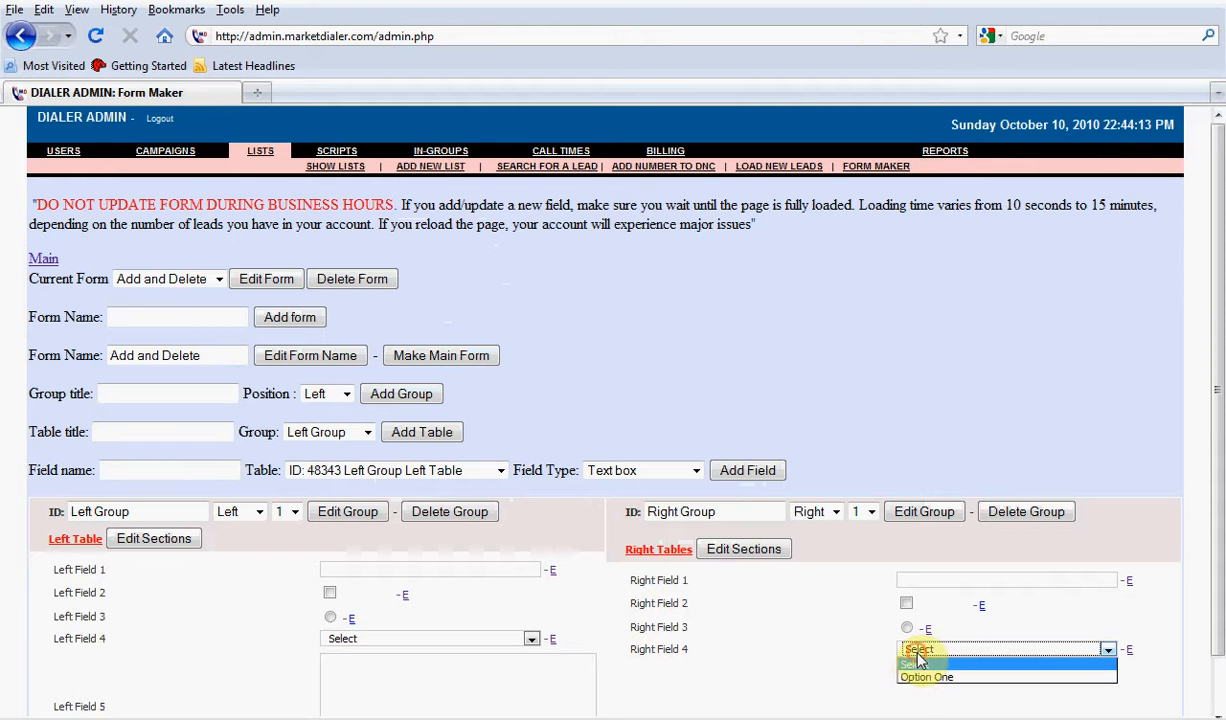
pyautogui.click(1129, 651)
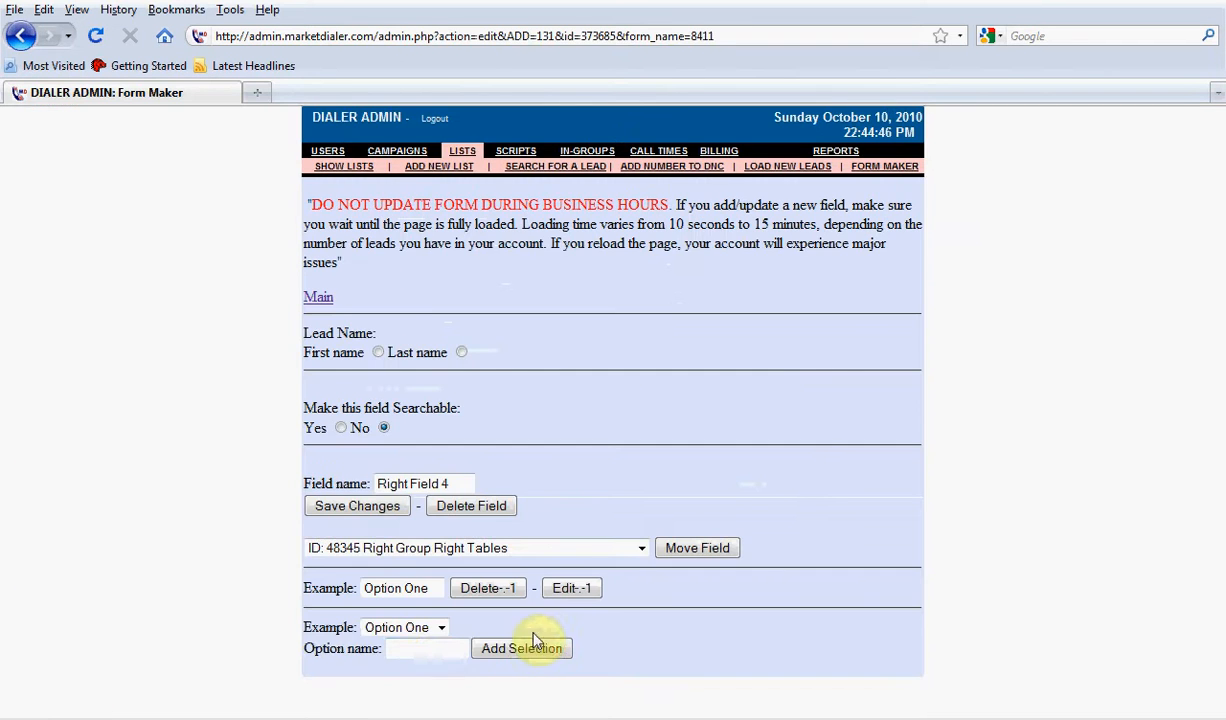
pyautogui.click(442, 648)
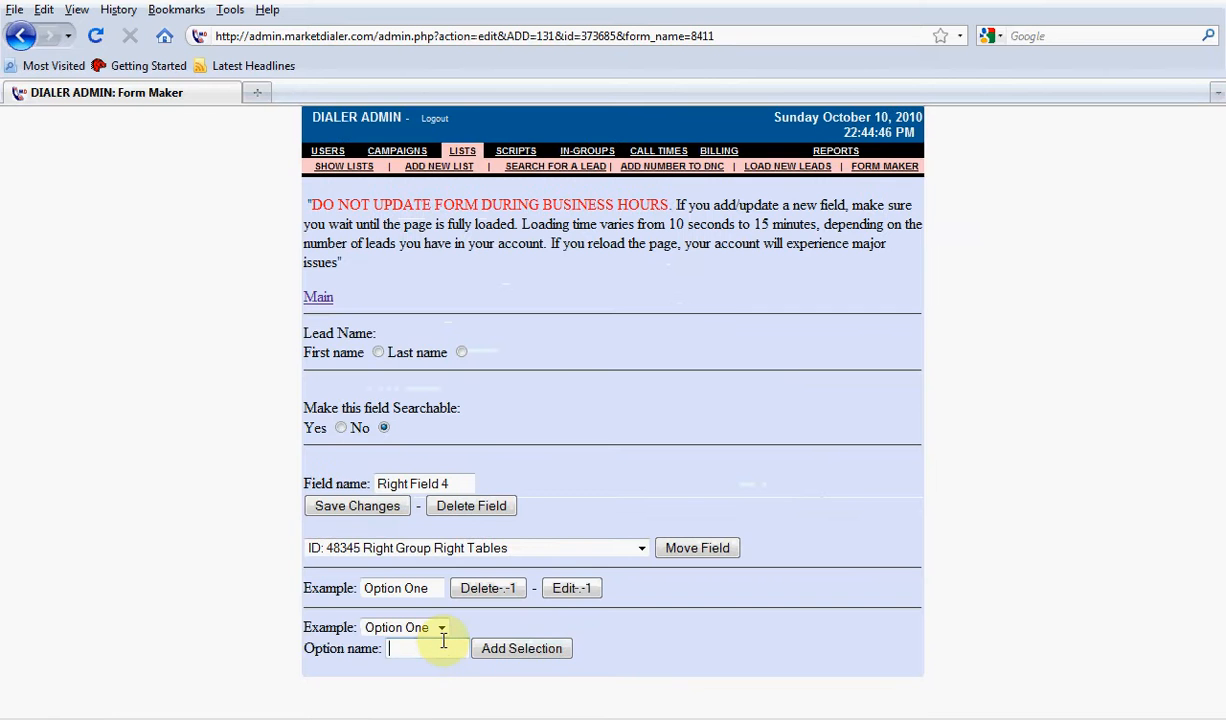
pyautogui.write('o')
pyautogui.click(428, 685)
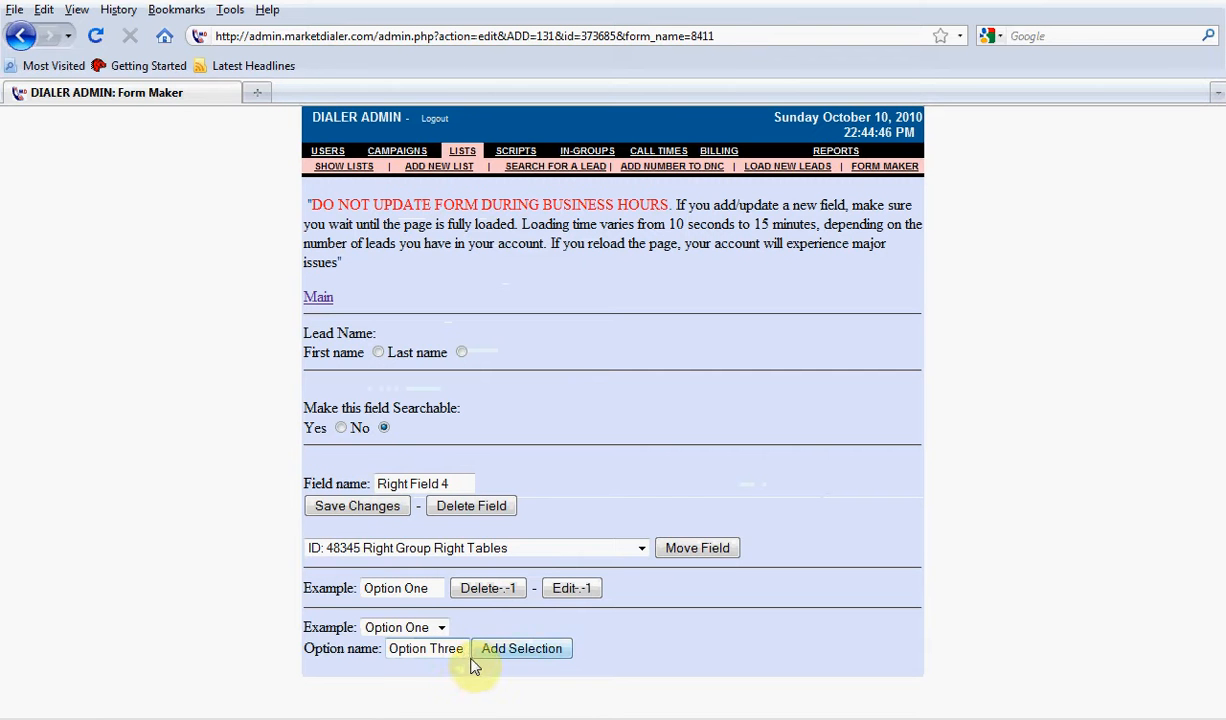
pyautogui.press('BackSpace')
pyautogui.press('BackSpace')
pyautogui.press('BackSpace')
pyautogui.press('BackSpace')
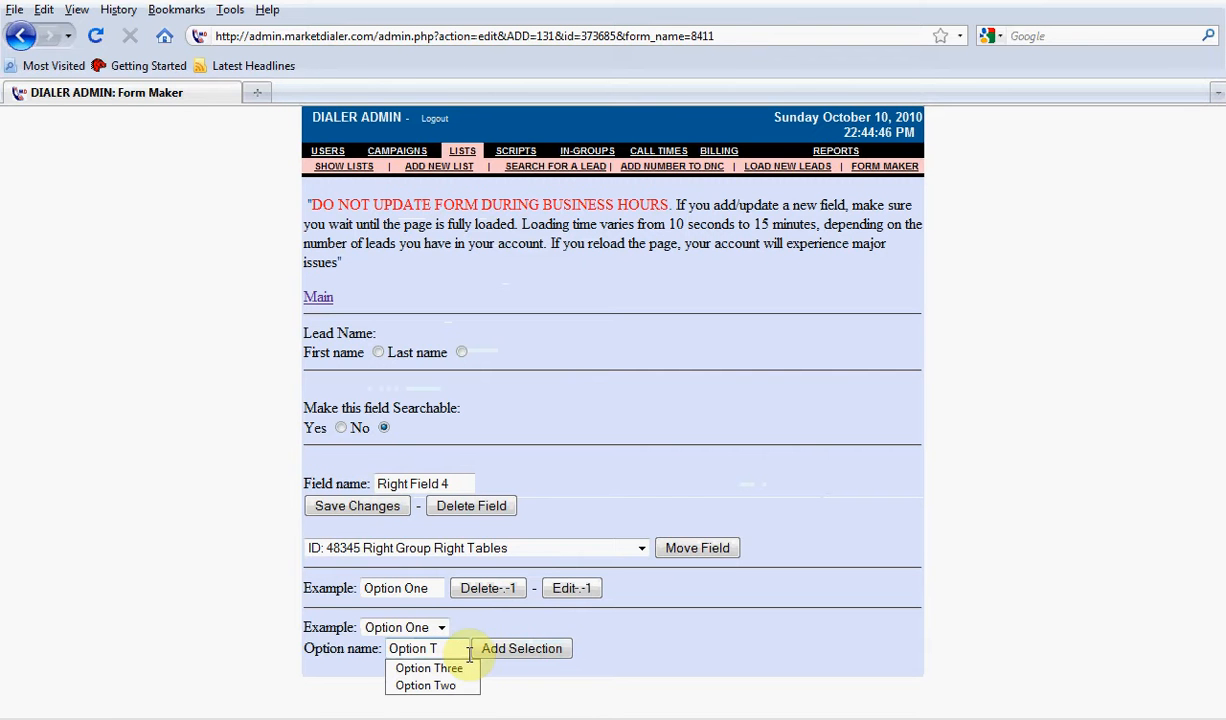
pyautogui.write('wo')
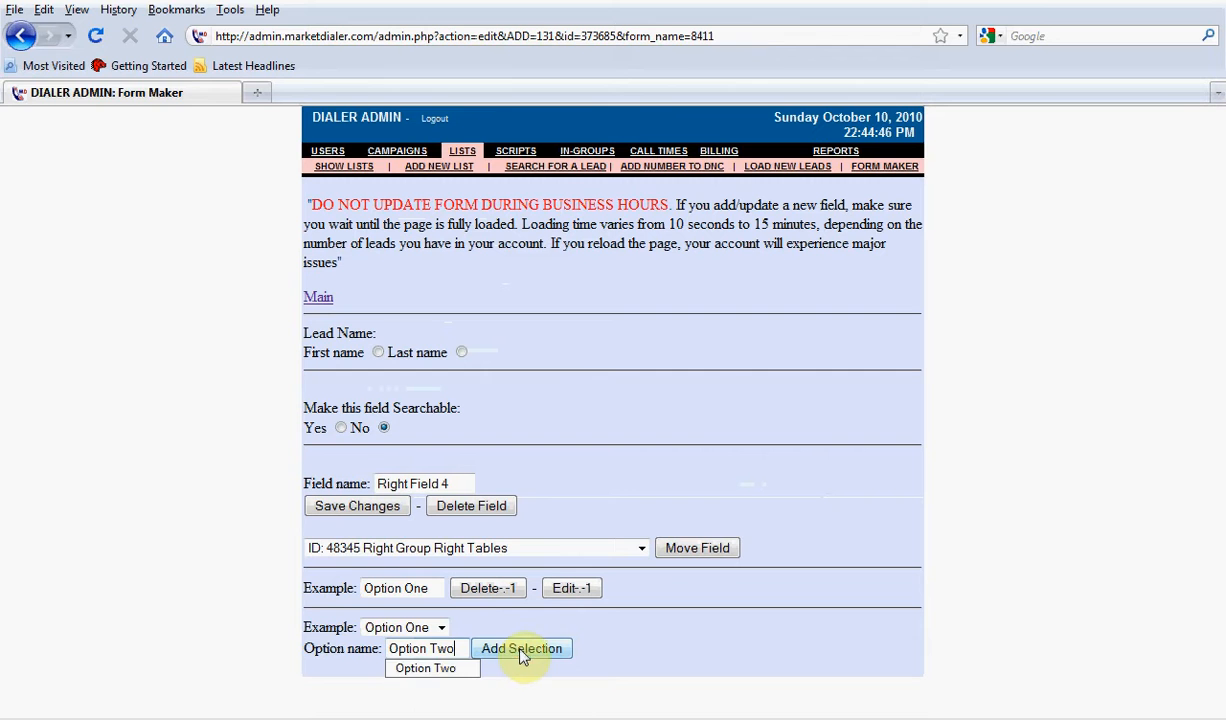
pyautogui.click(519, 649)
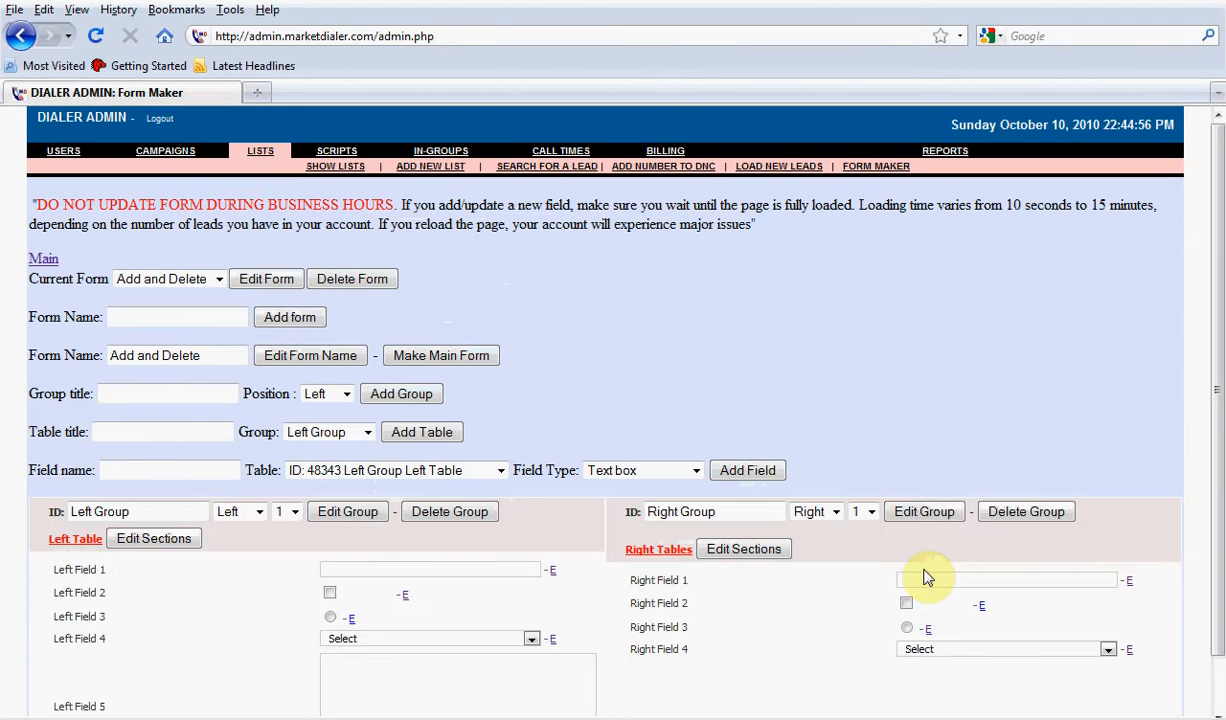
# Add a Multi line text box field named Right Field 5 to Right Group's Right Tables
pyautogui.click(129, 474)
pyautogui.write('r')
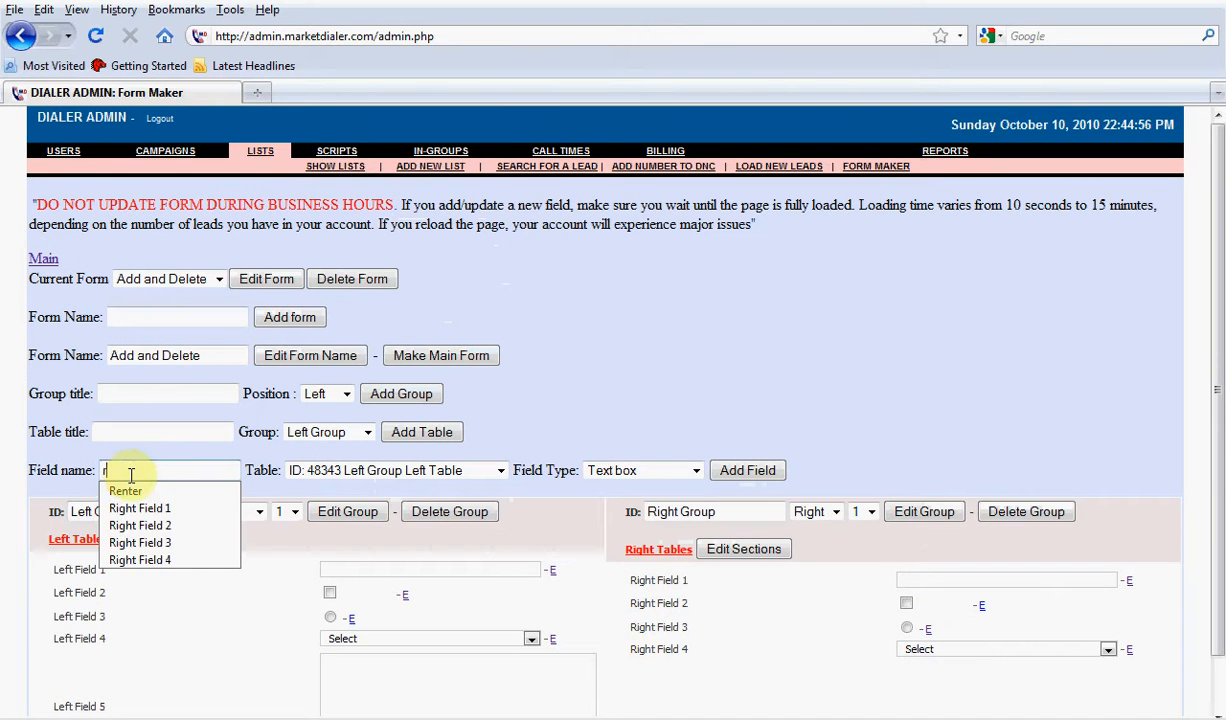
pyautogui.click(186, 560)
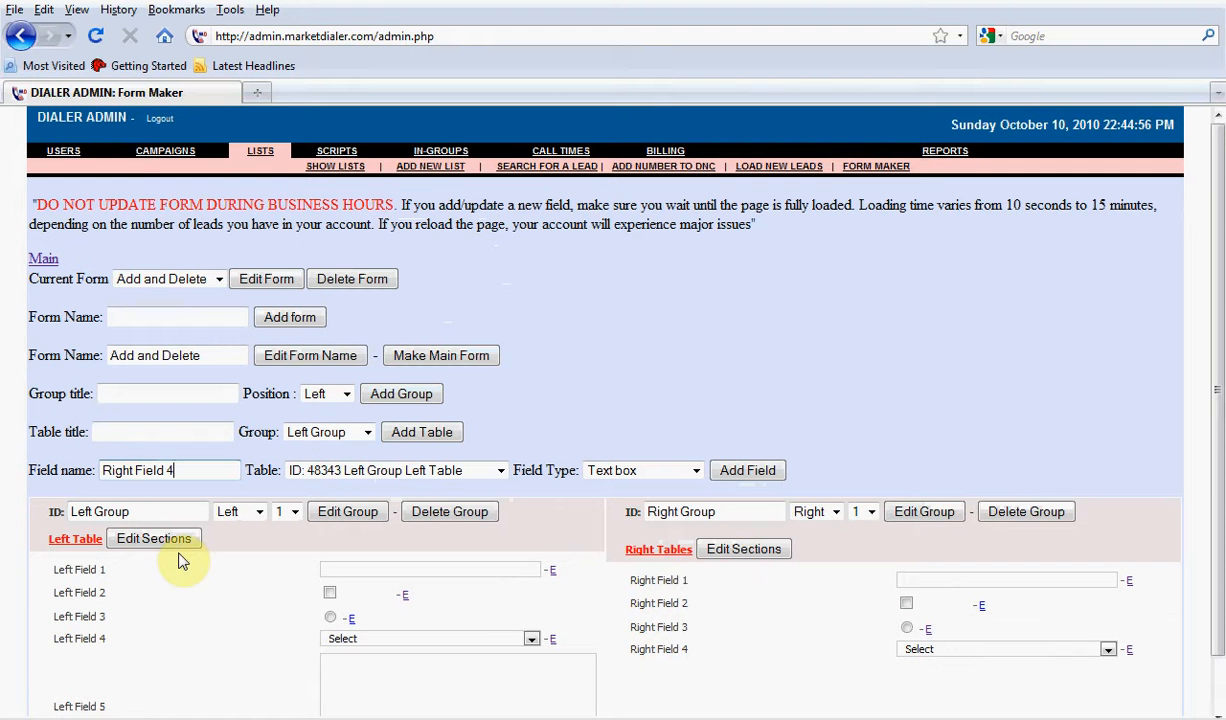
pyautogui.press('BackSpace')
pyautogui.write('5')
pyautogui.click(432, 471)
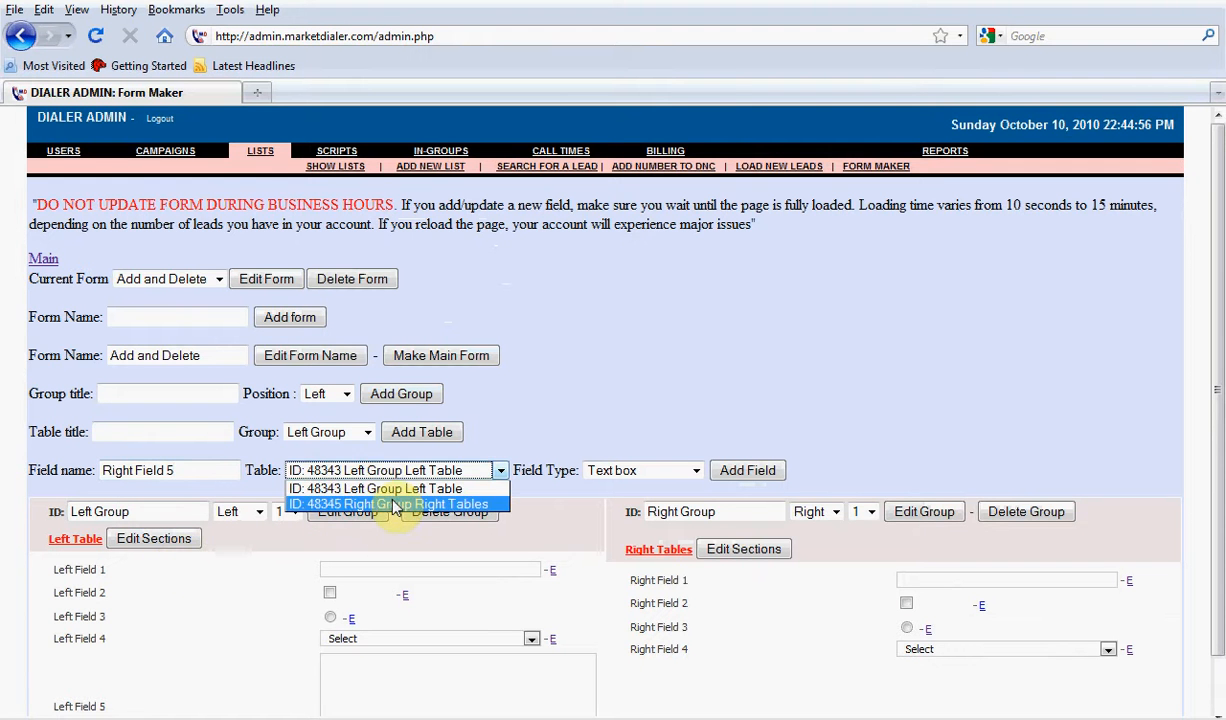
pyautogui.click(393, 505)
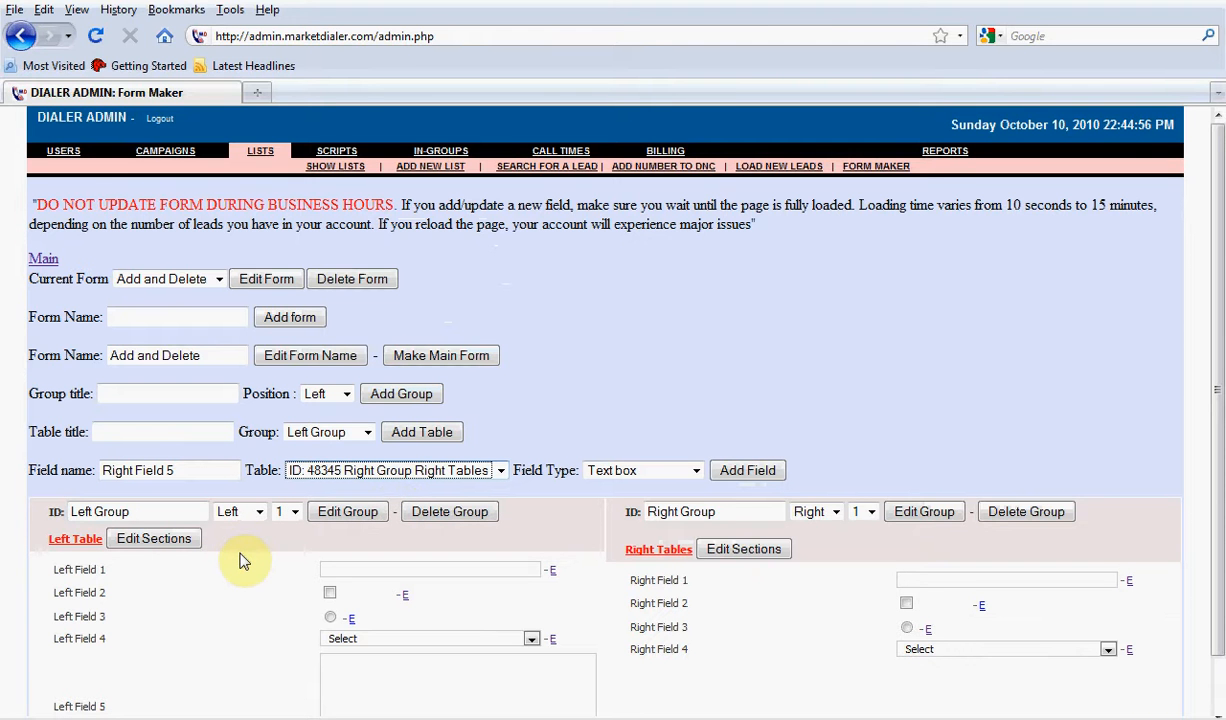
pyautogui.click(600, 472)
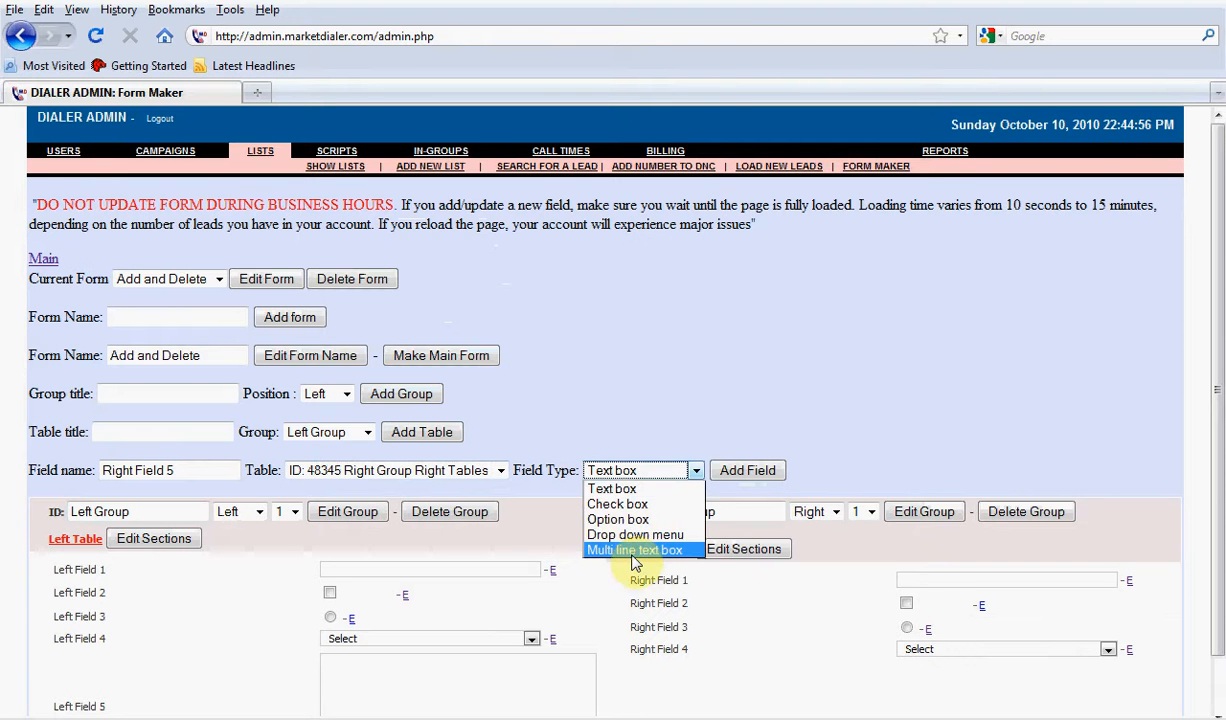
pyautogui.click(633, 551)
pyautogui.click(752, 472)
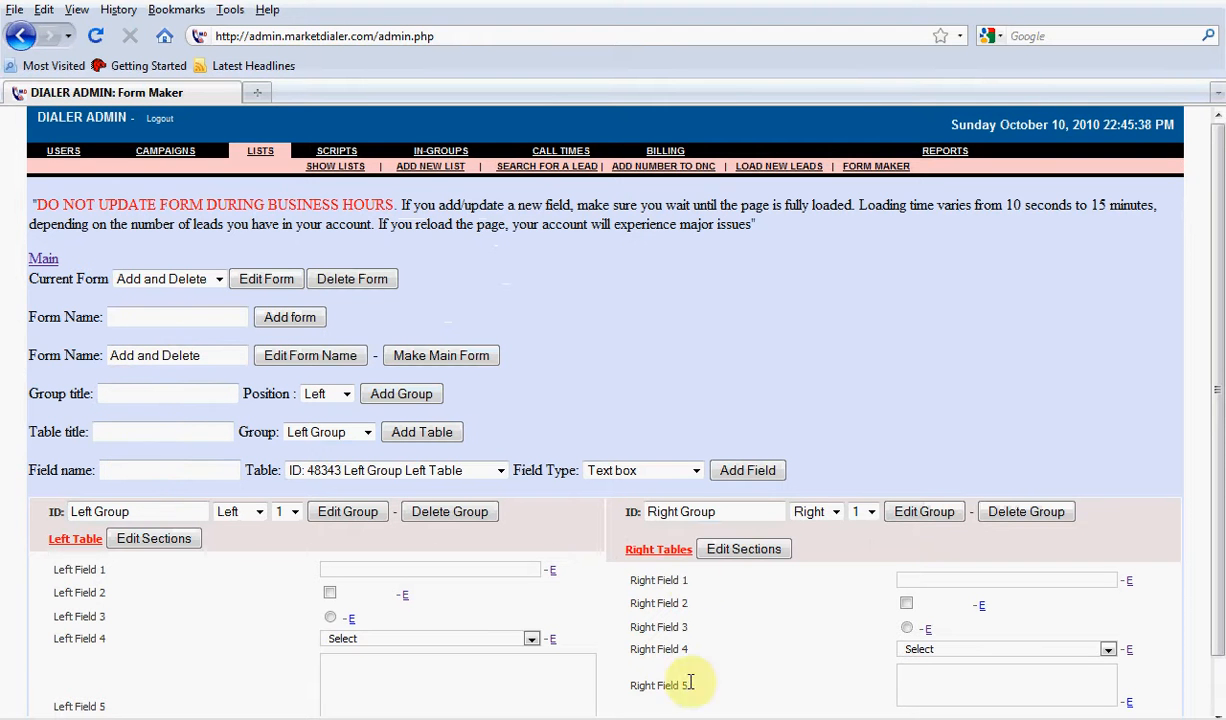
# Set Right Field 5's width to 100 %, increase its number of rows, and save the field changes
pyautogui.scroll(-1, 778, 685)
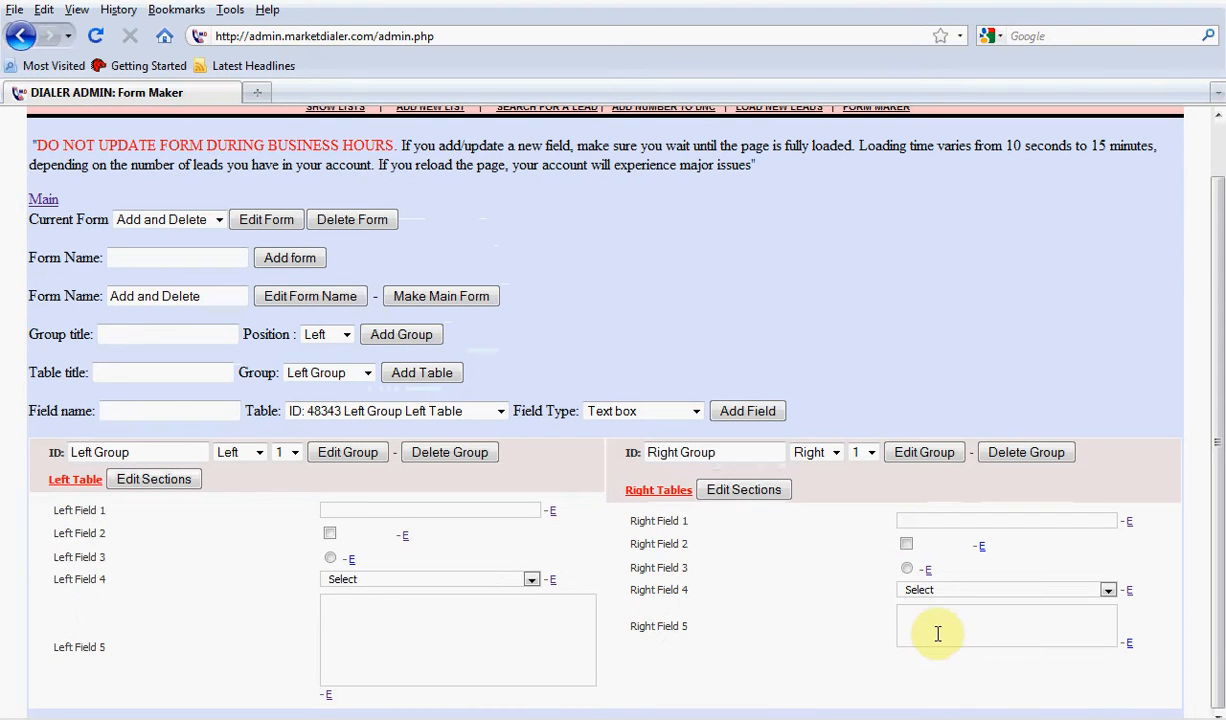
pyautogui.click(1128, 644)
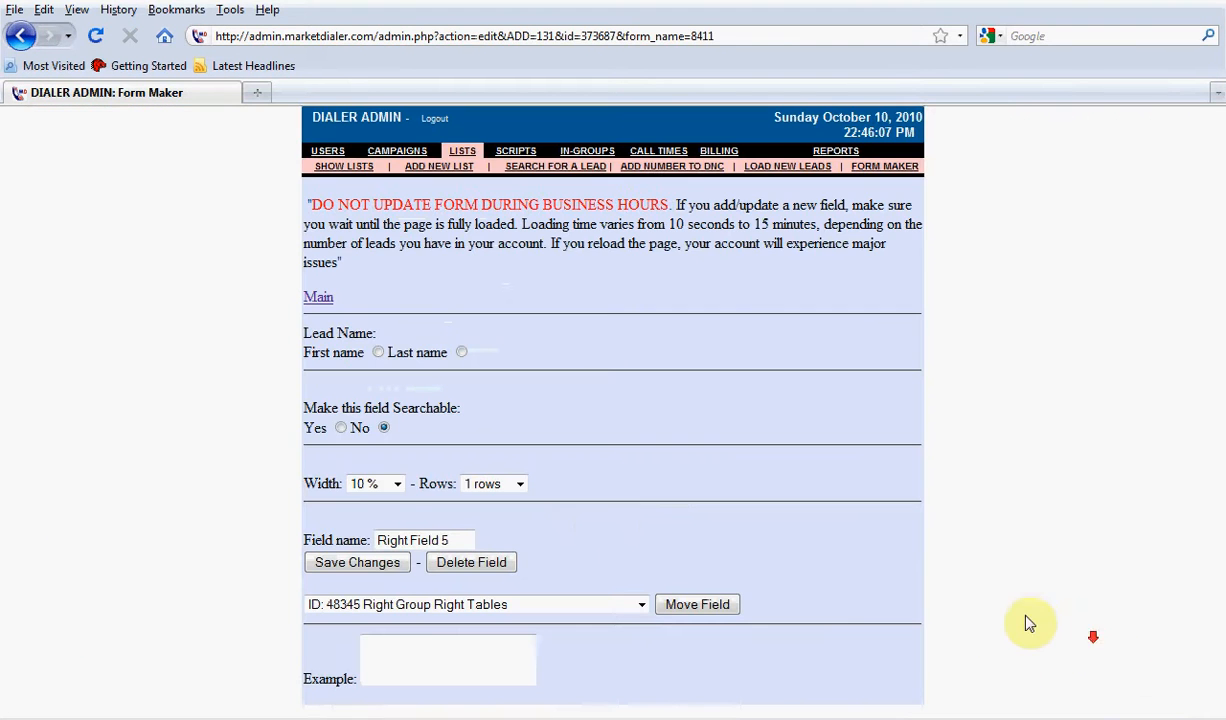
pyautogui.click(372, 483)
pyautogui.click(380, 639)
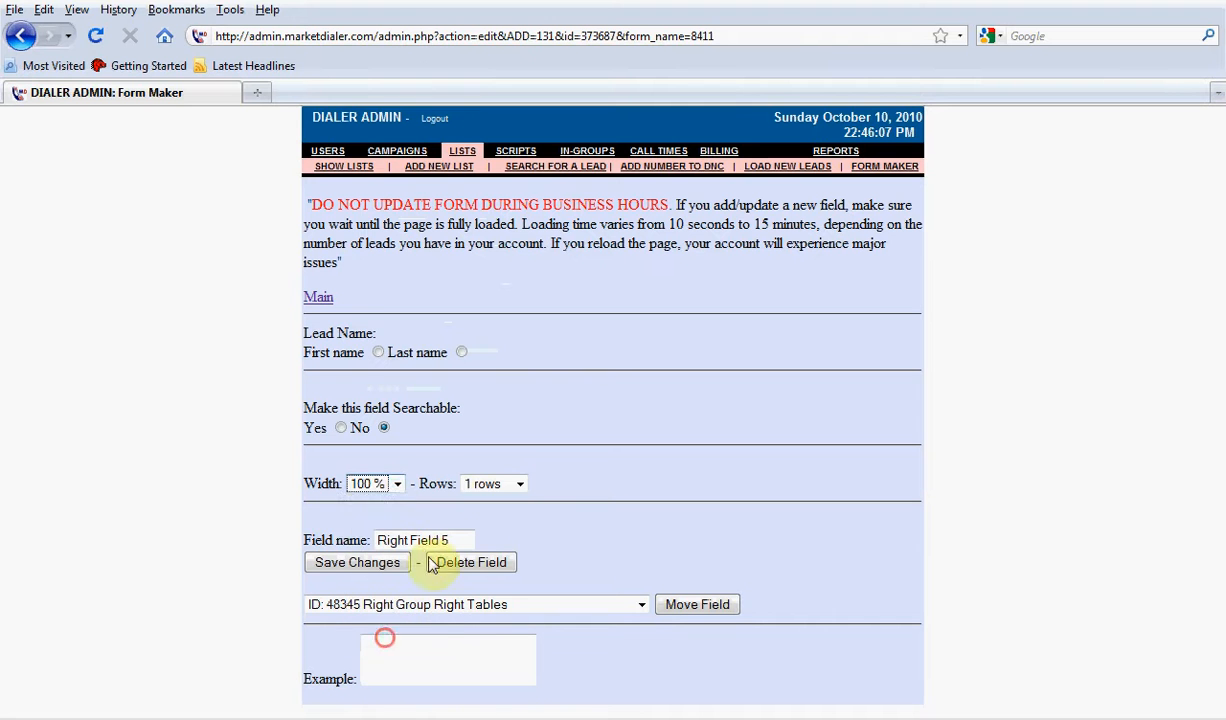
pyautogui.click(493, 483)
pyautogui.click(490, 639)
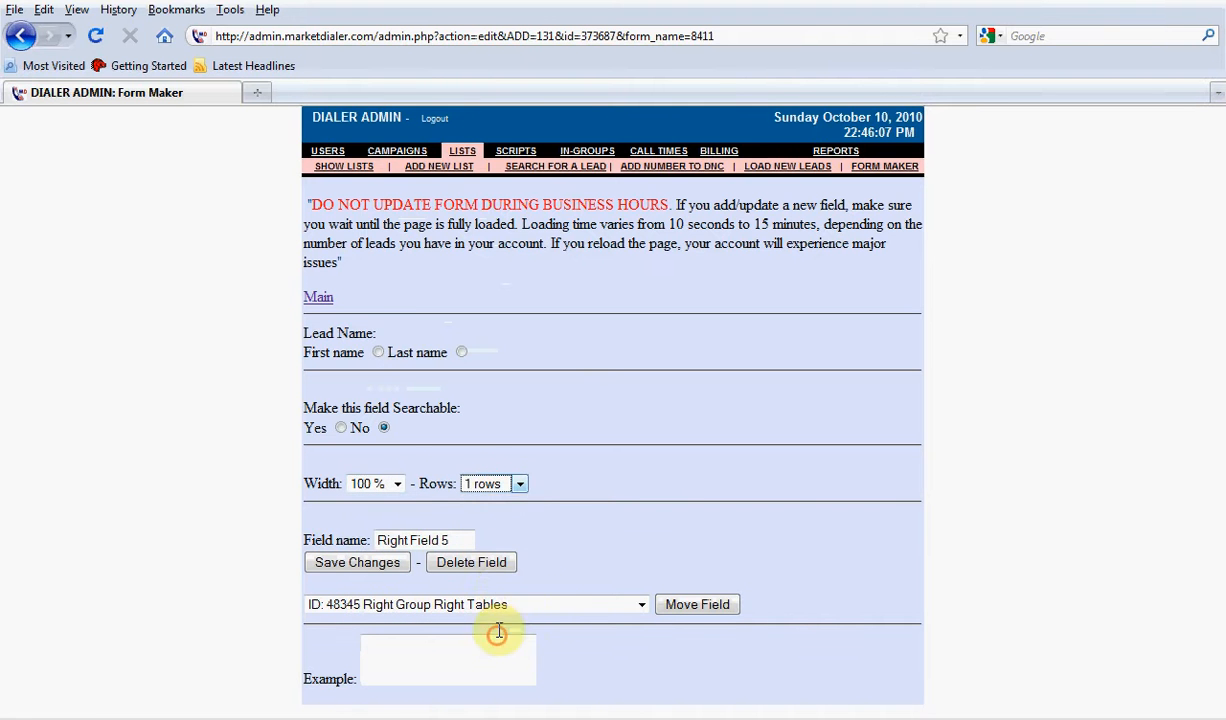
pyautogui.click(360, 562)
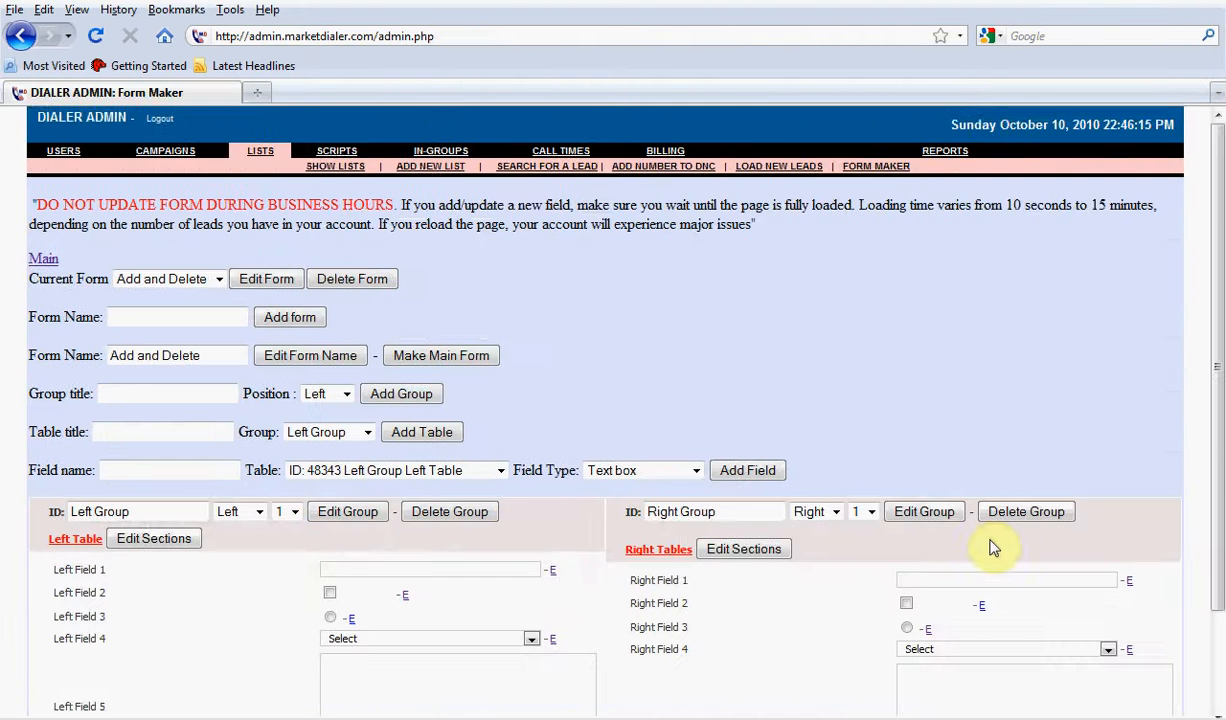
pyautogui.scroll(-3, 950, 540)
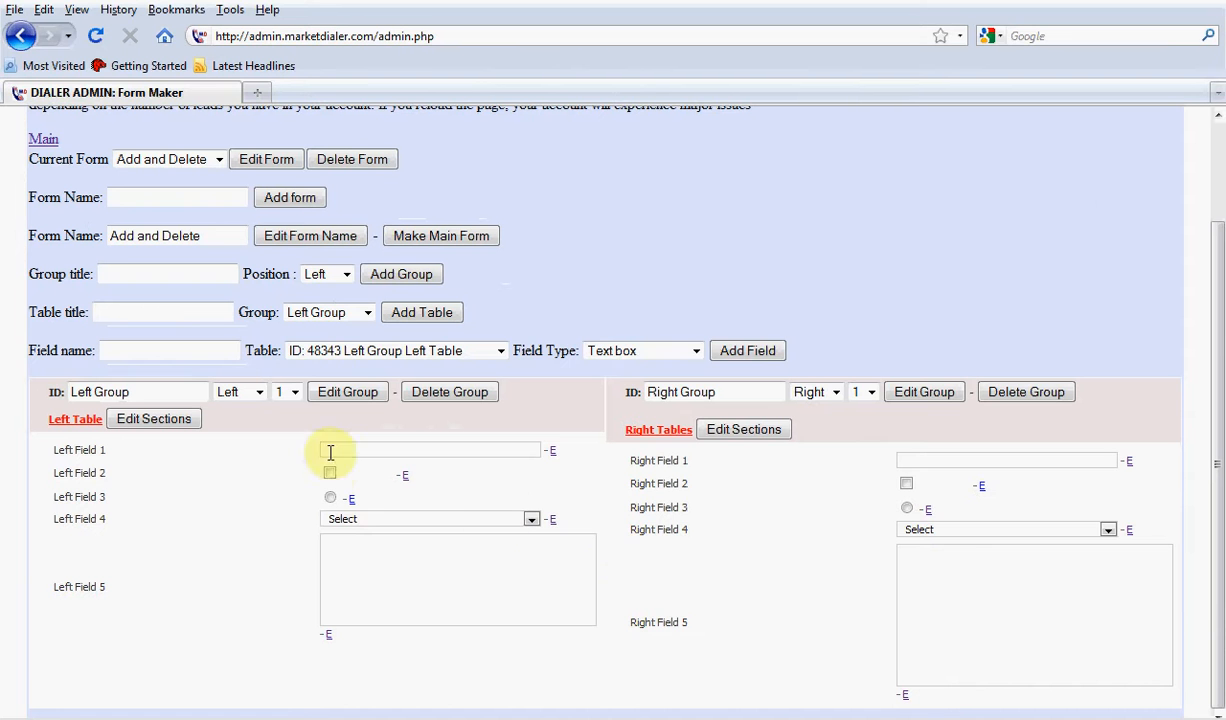
pyautogui.click(300, 314)
pyautogui.click(300, 316)
pyautogui.click(314, 276)
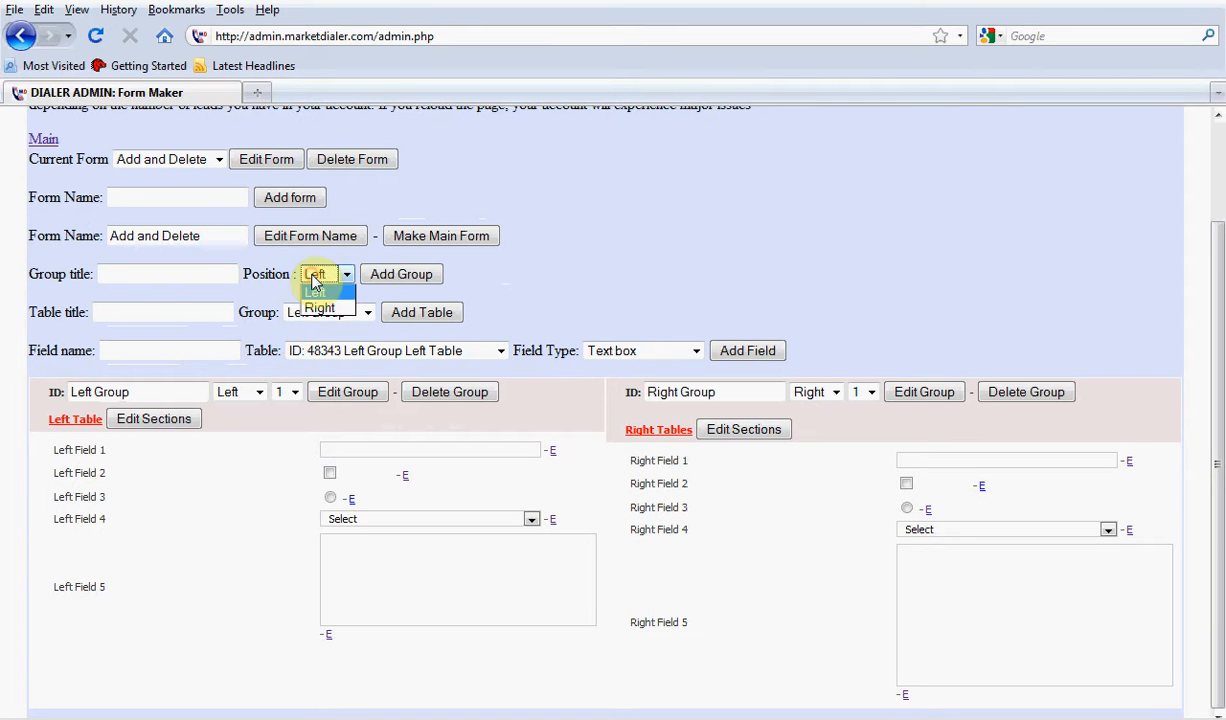
pyautogui.click(314, 282)
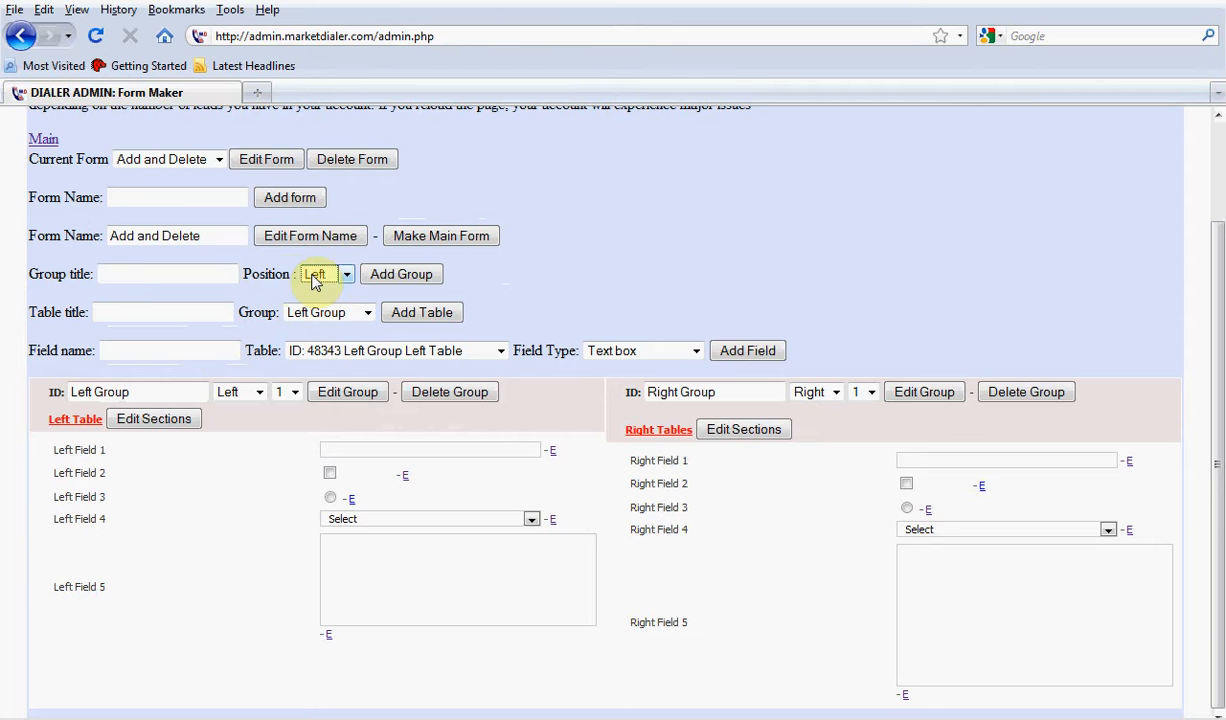
# Add a group titled Notes with its position set to Right
pyautogui.click(121, 274)
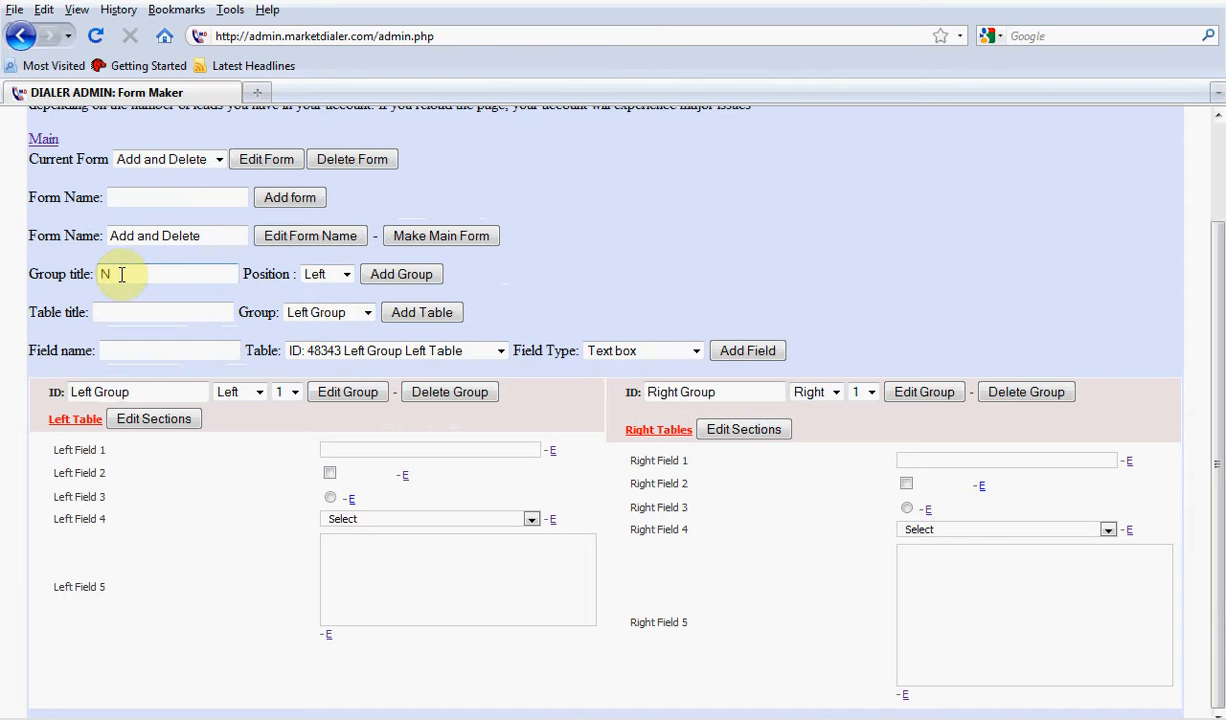
pyautogui.click(322, 278)
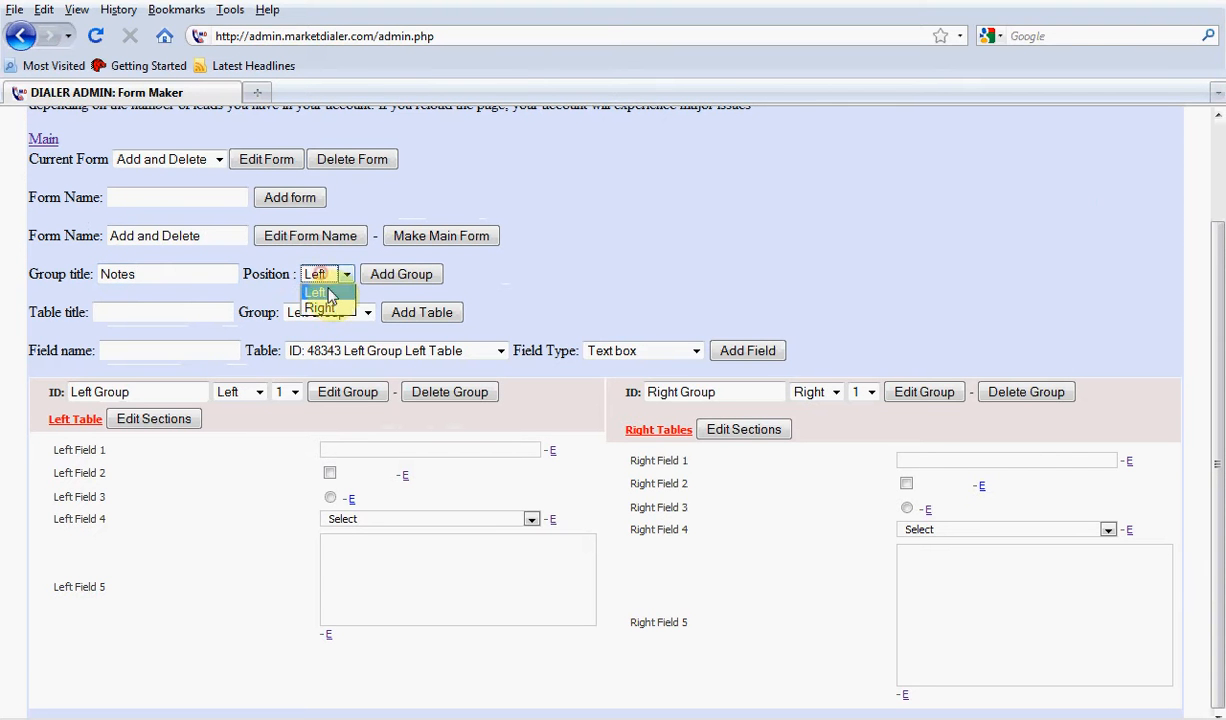
pyautogui.click(318, 302)
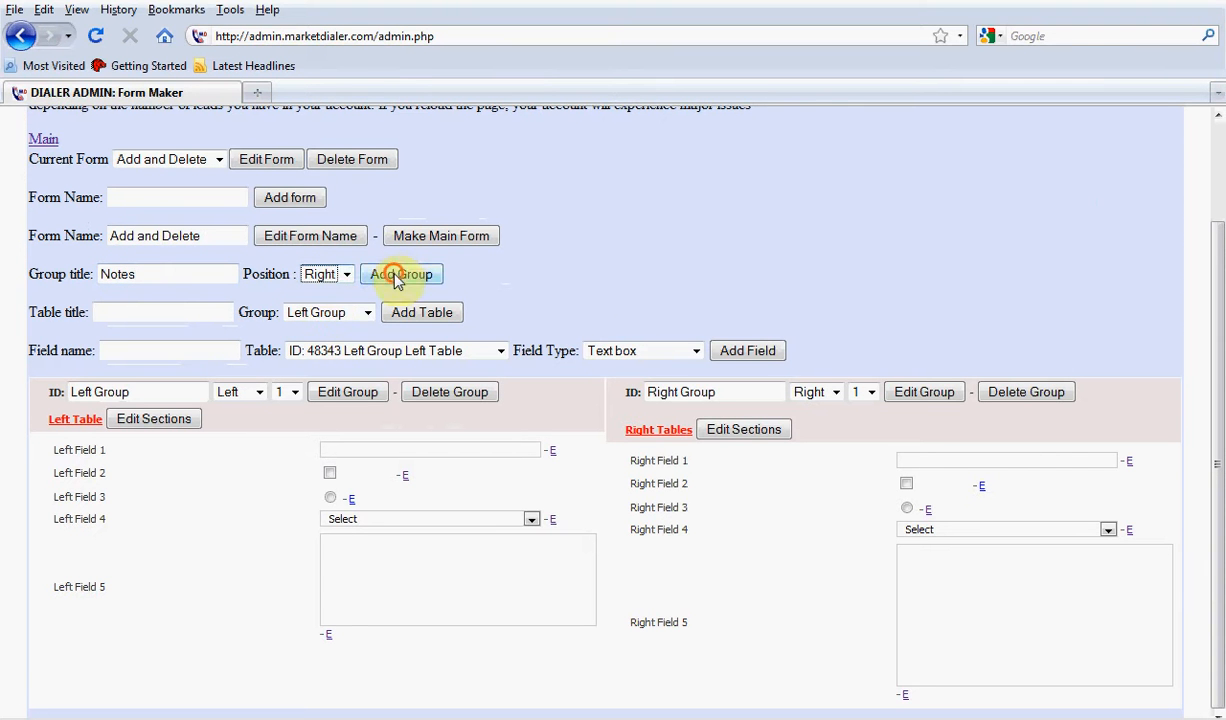
pyautogui.click(398, 276)
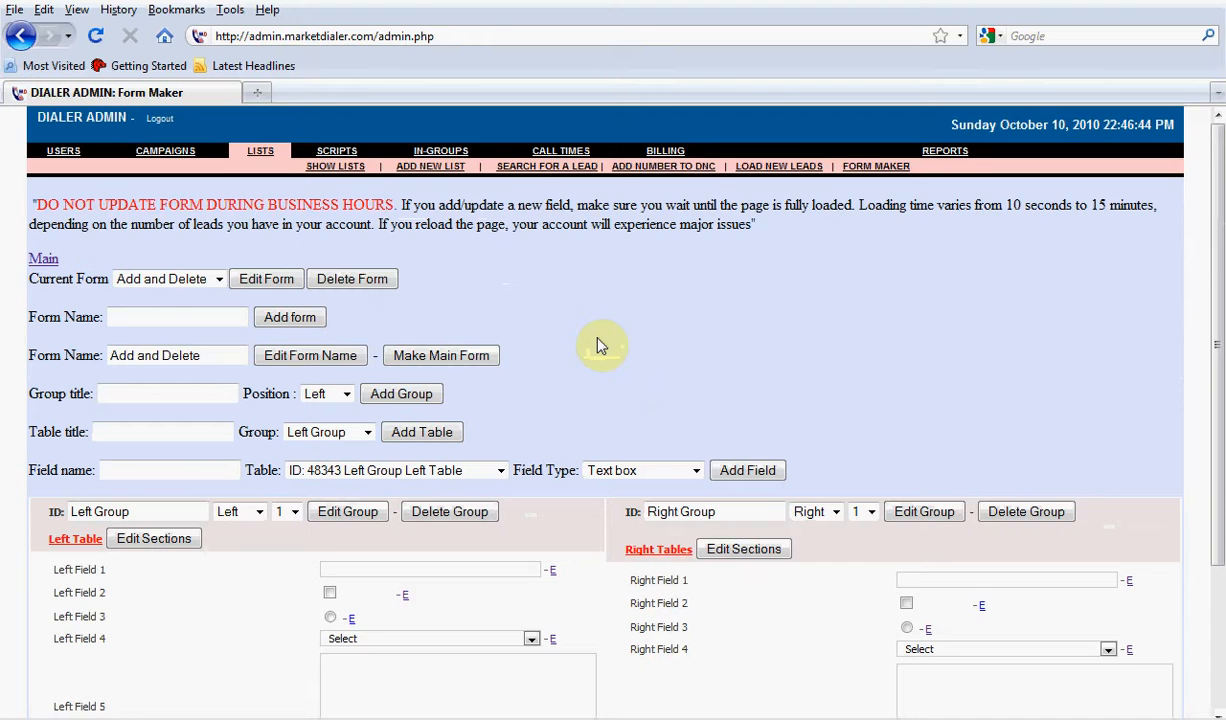
# Add a table titled Notes to the Notes group
pyautogui.scroll(-3, 598, 345)
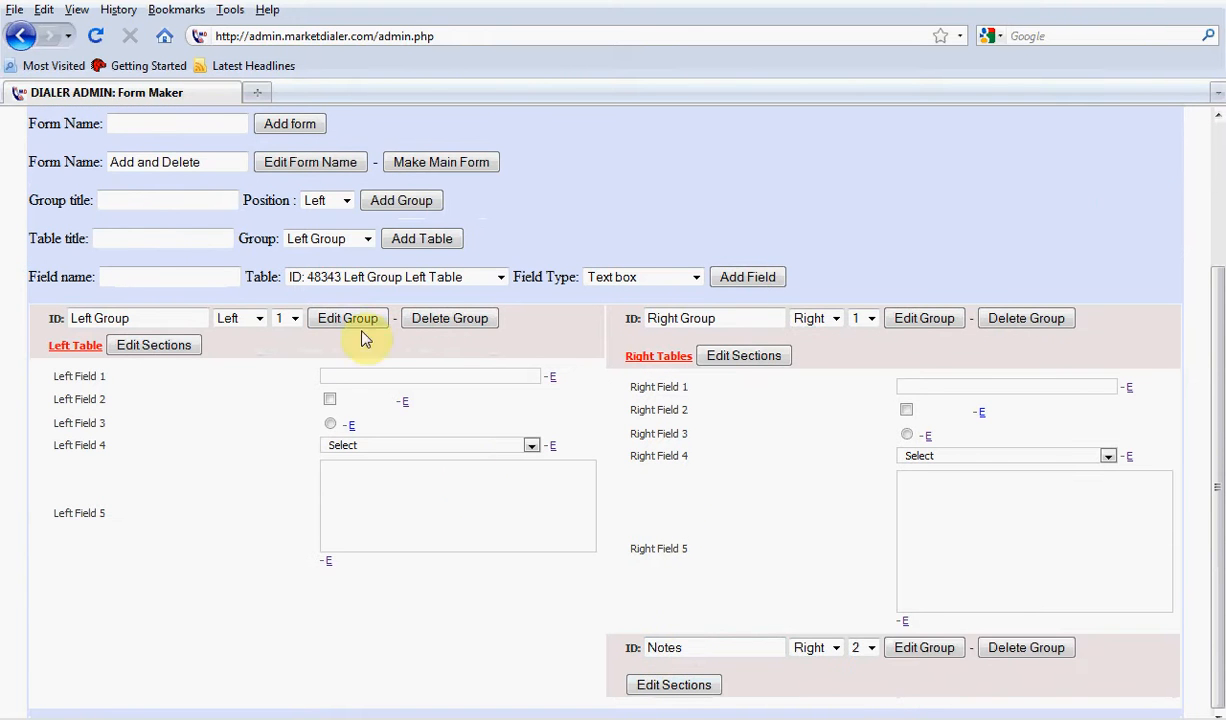
pyautogui.click(138, 240)
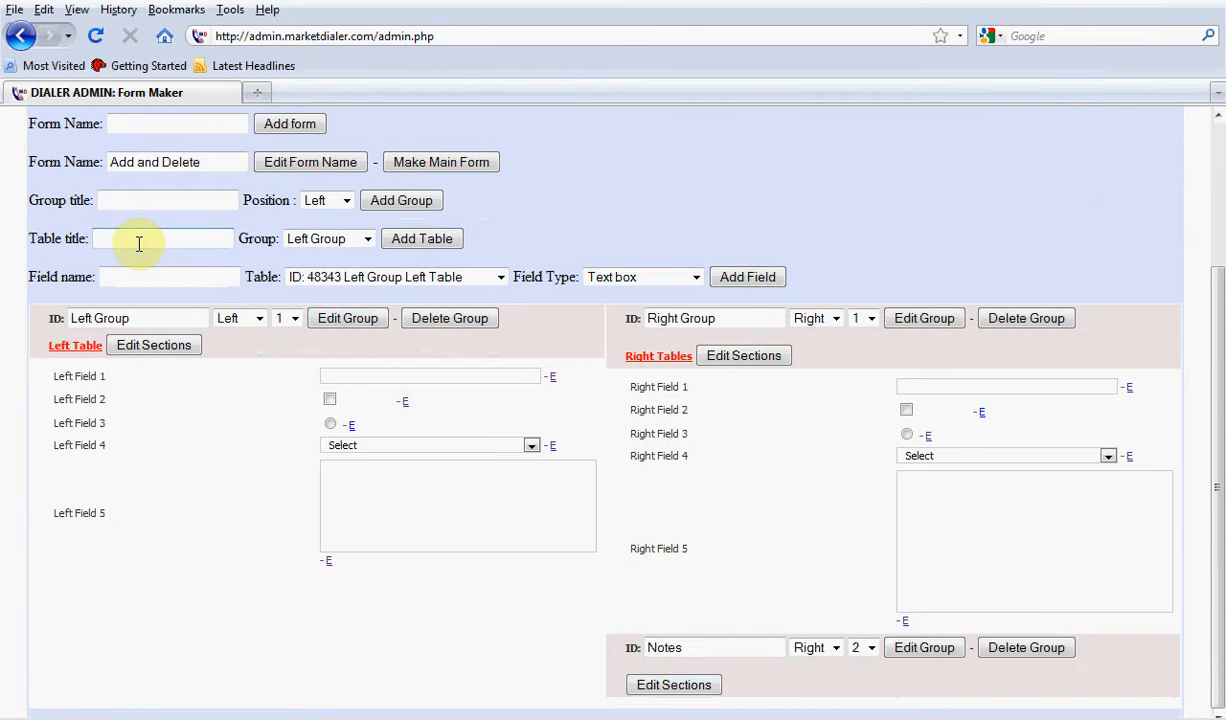
pyautogui.write('Note')
pyautogui.click(120, 259)
pyautogui.click(333, 239)
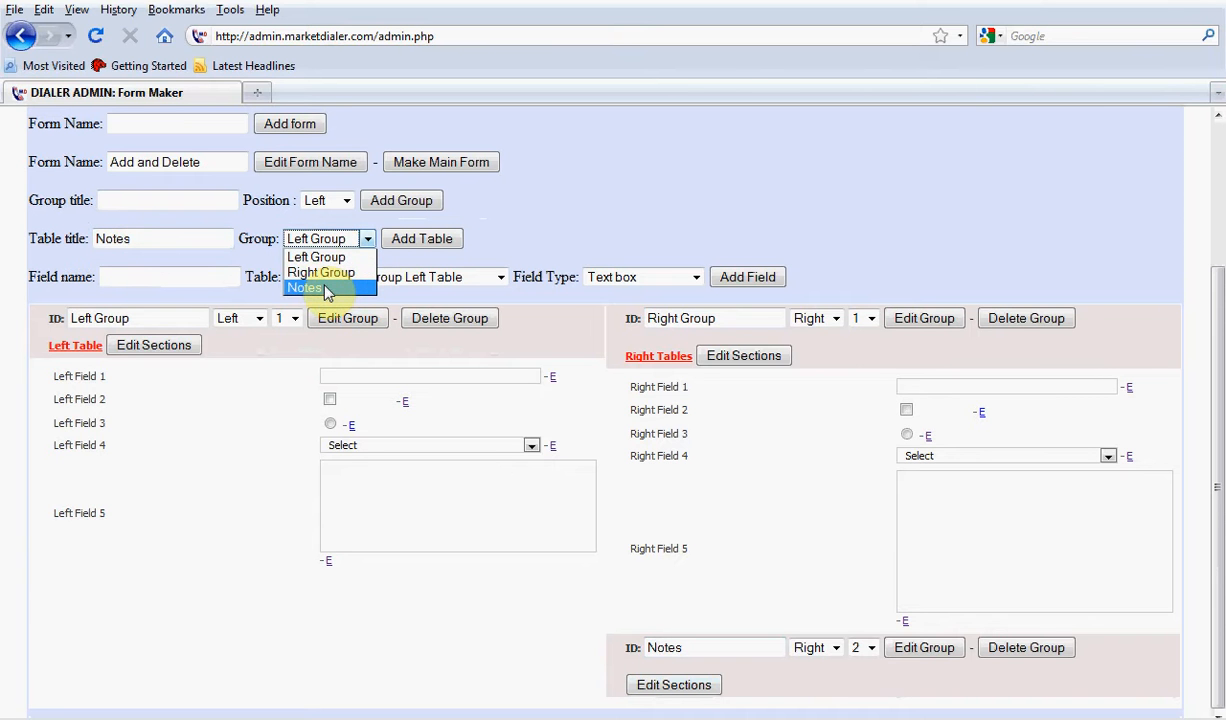
pyautogui.click(325, 289)
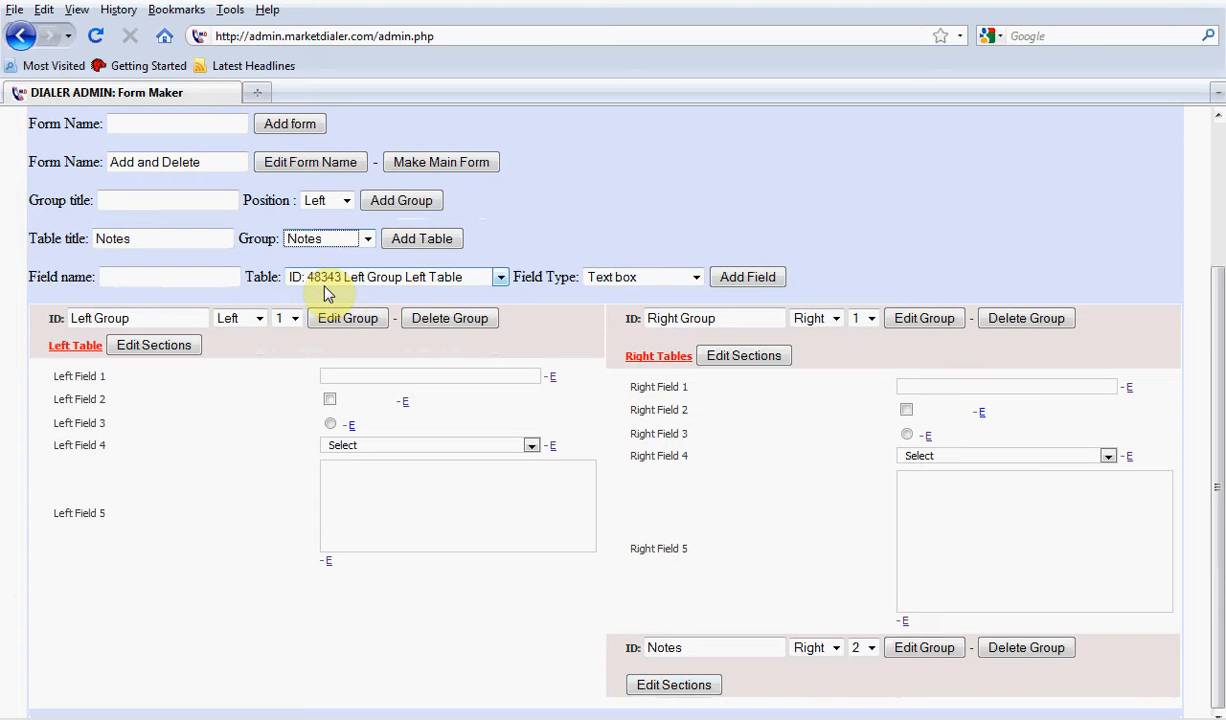
pyautogui.click(397, 241)
# Add a Multi line text box field named Comments to the Notes group's Notes table
pyautogui.scroll(-3, 328, 419)
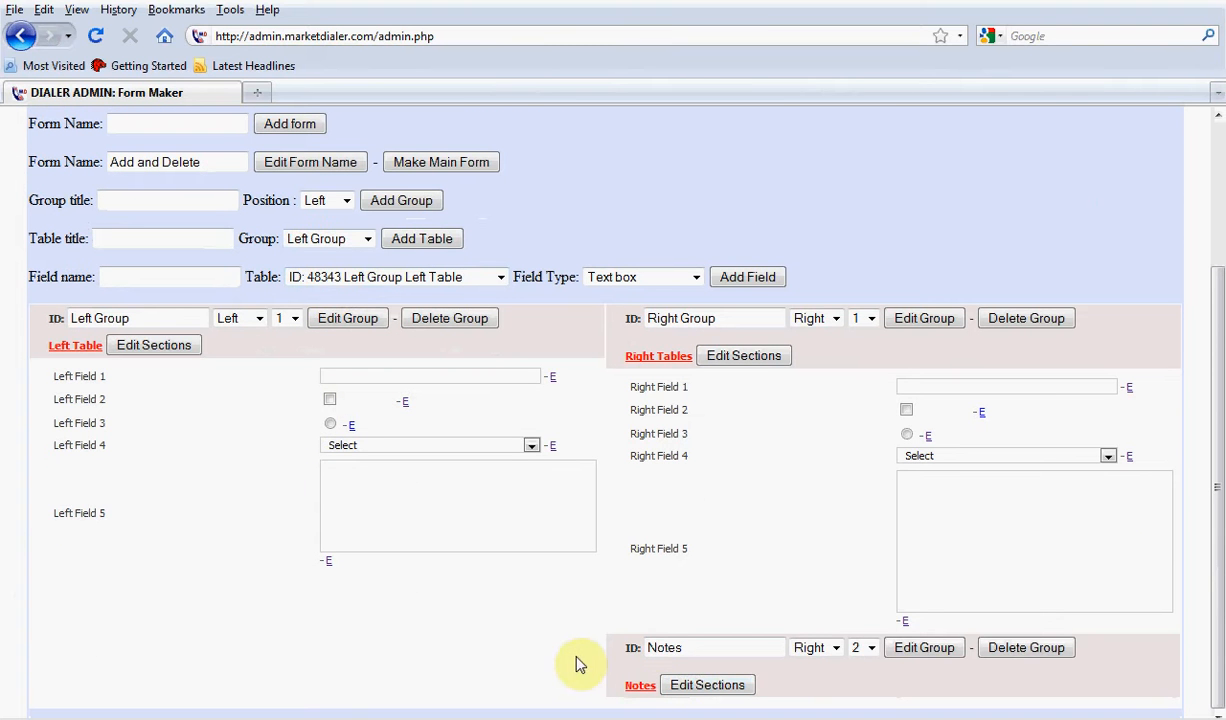
pyautogui.click(148, 277)
pyautogui.write('Comm')
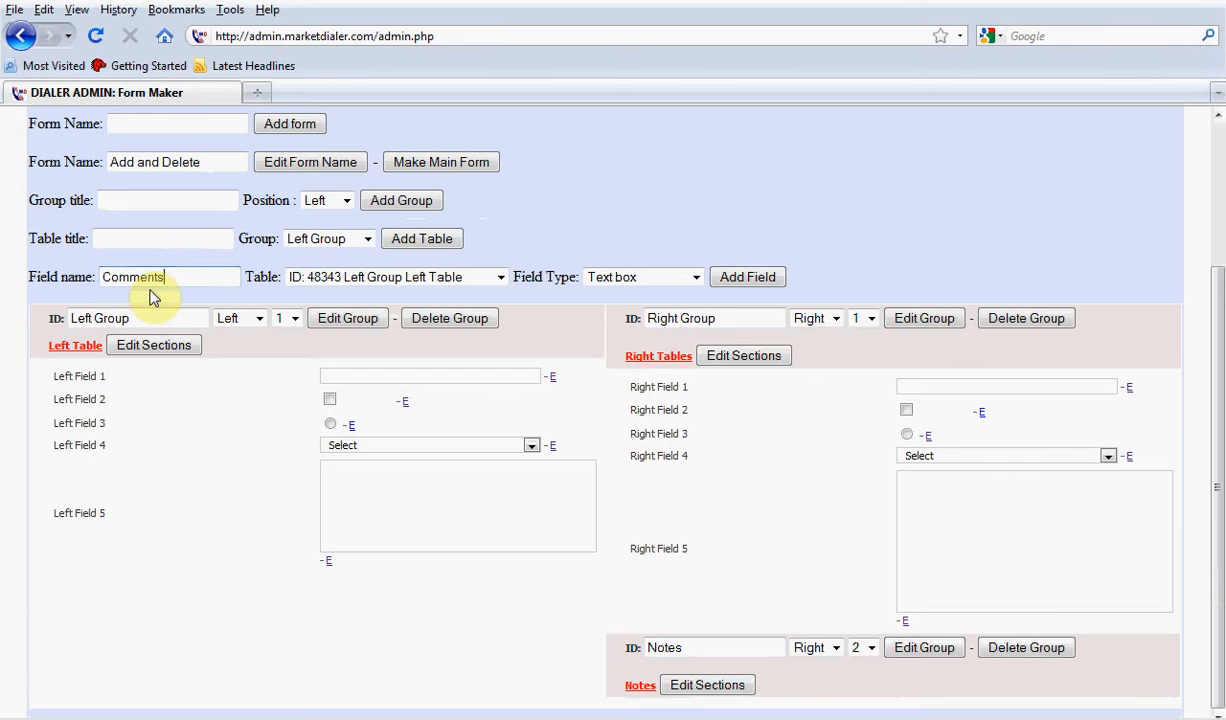
pyautogui.write('ents')
pyautogui.click(315, 279)
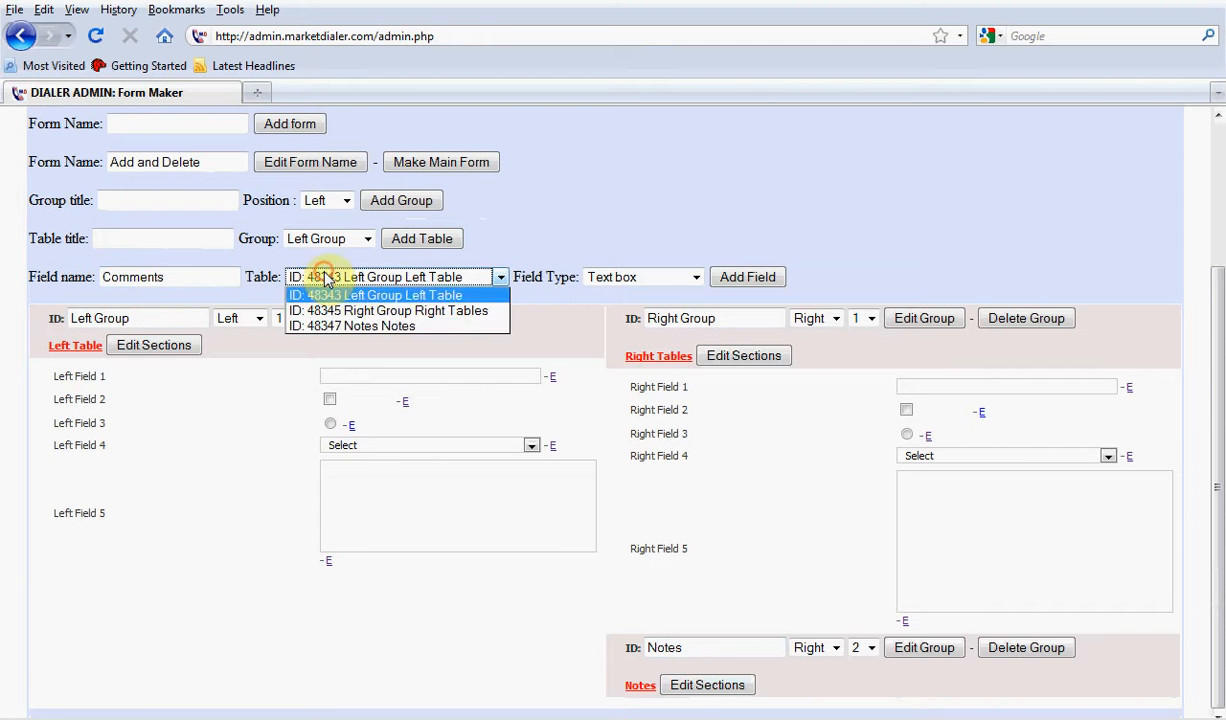
pyautogui.click(350, 329)
pyautogui.click(612, 277)
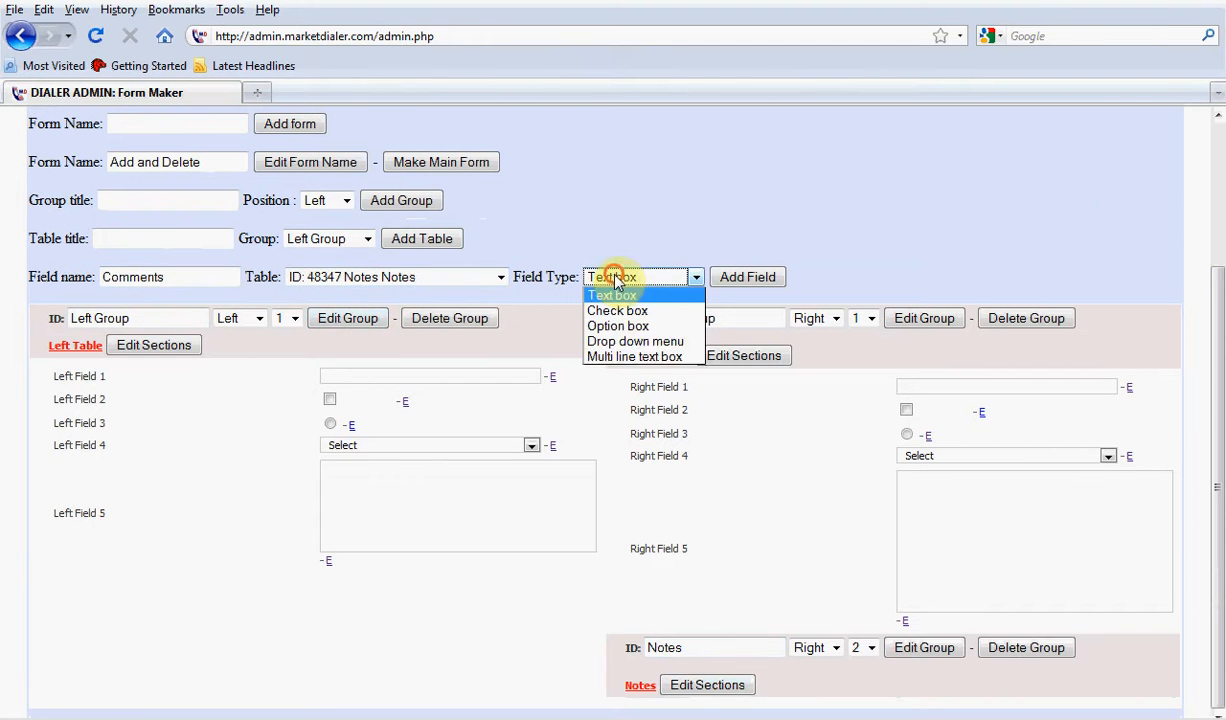
pyautogui.click(651, 358)
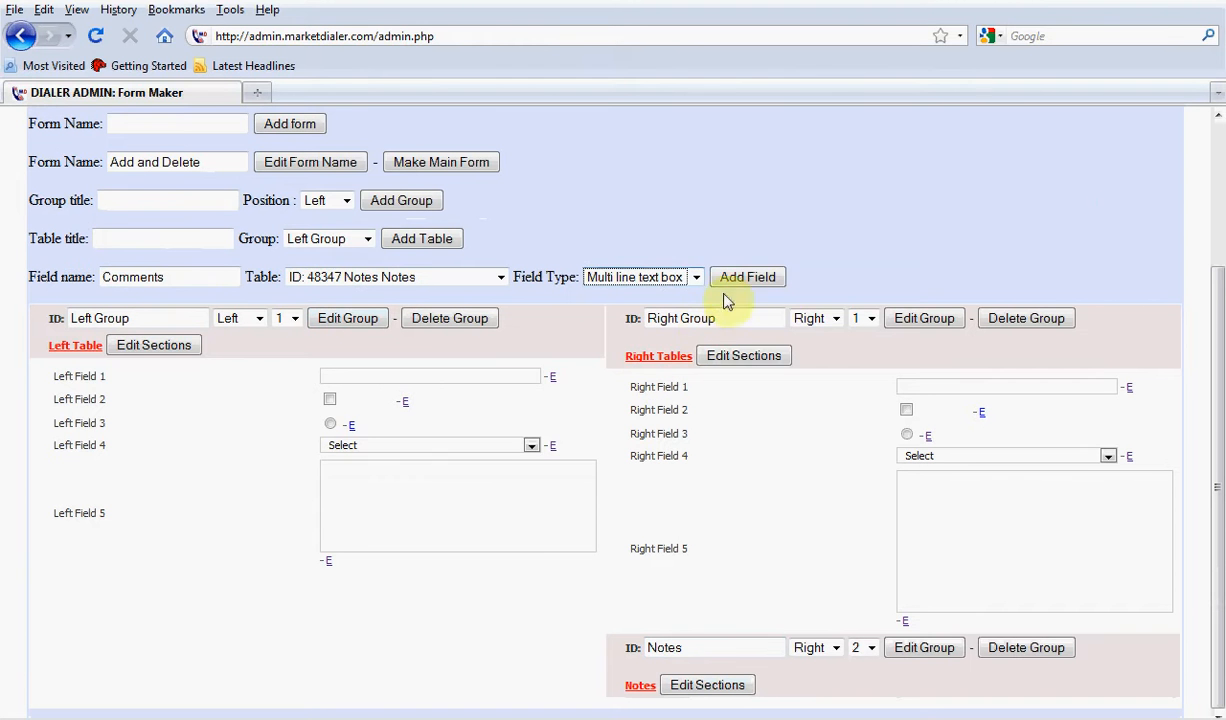
pyautogui.click(743, 287)
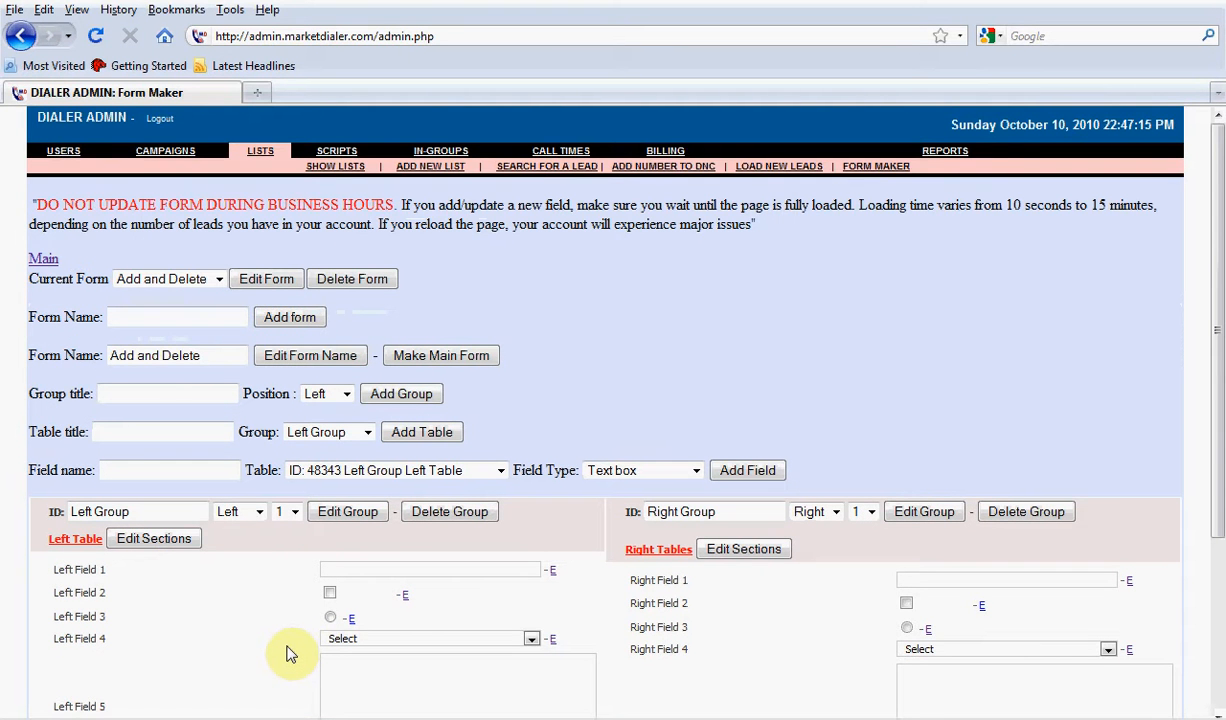
# Set the Comments field in the Notes table to 100 % width and 10 rows, and save the field changes
pyautogui.scroll(-5, 287, 654)
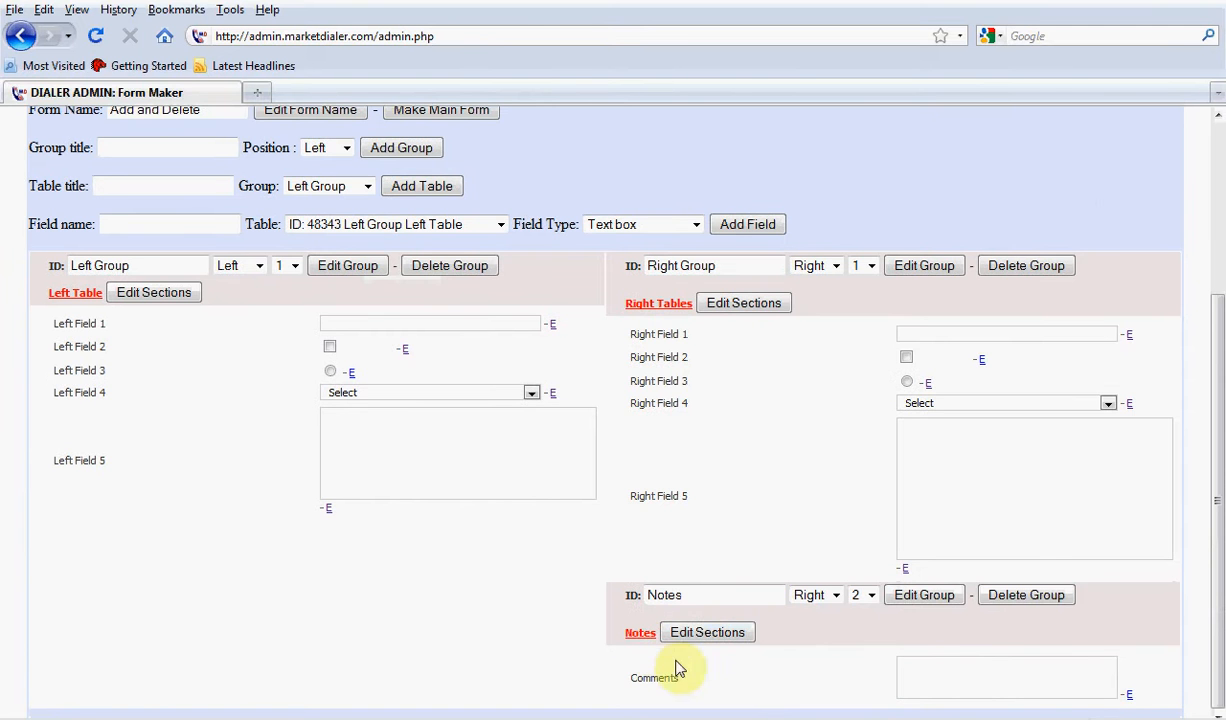
pyautogui.click(1127, 697)
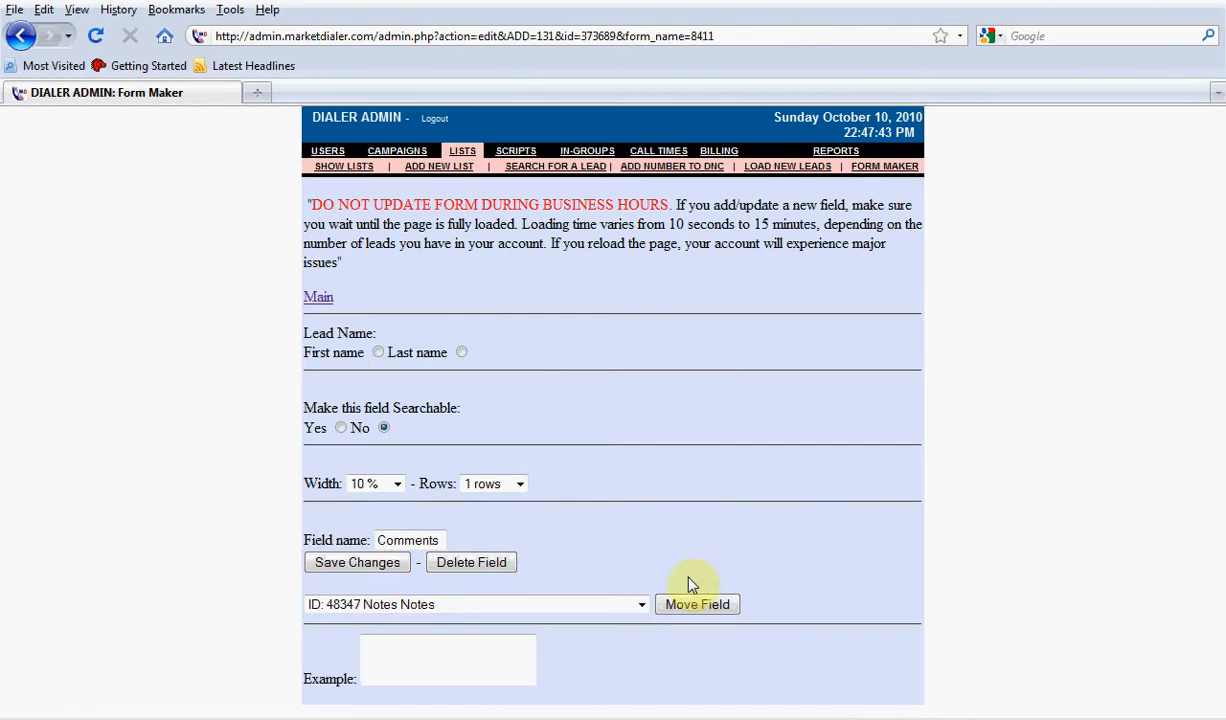
pyautogui.click(370, 484)
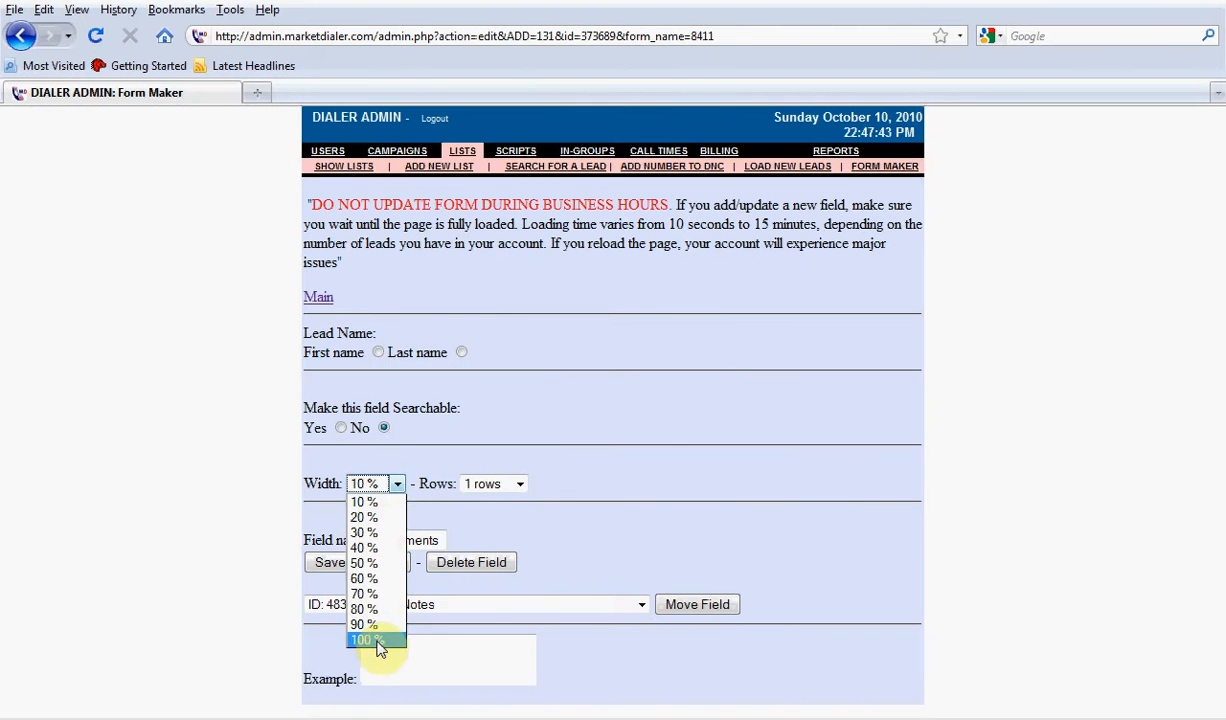
pyautogui.click(376, 640)
pyautogui.click(506, 486)
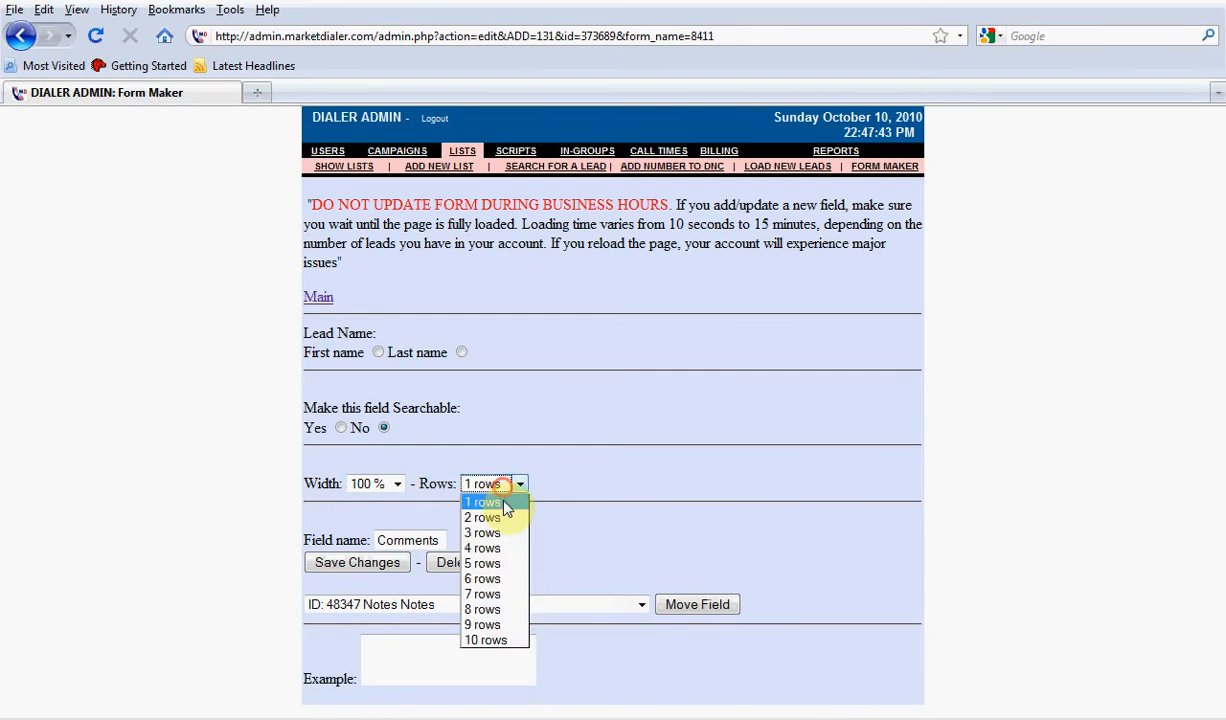
pyautogui.click(506, 640)
pyautogui.click(388, 563)
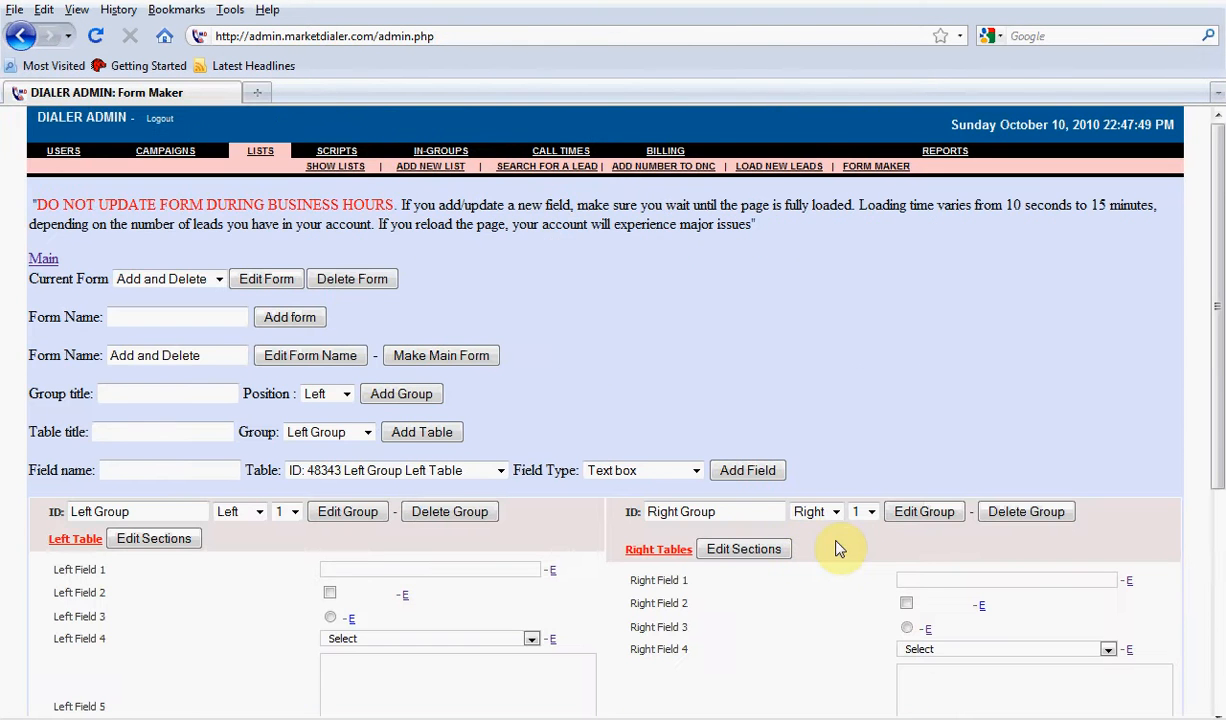
pyautogui.scroll(-5, 838, 548)
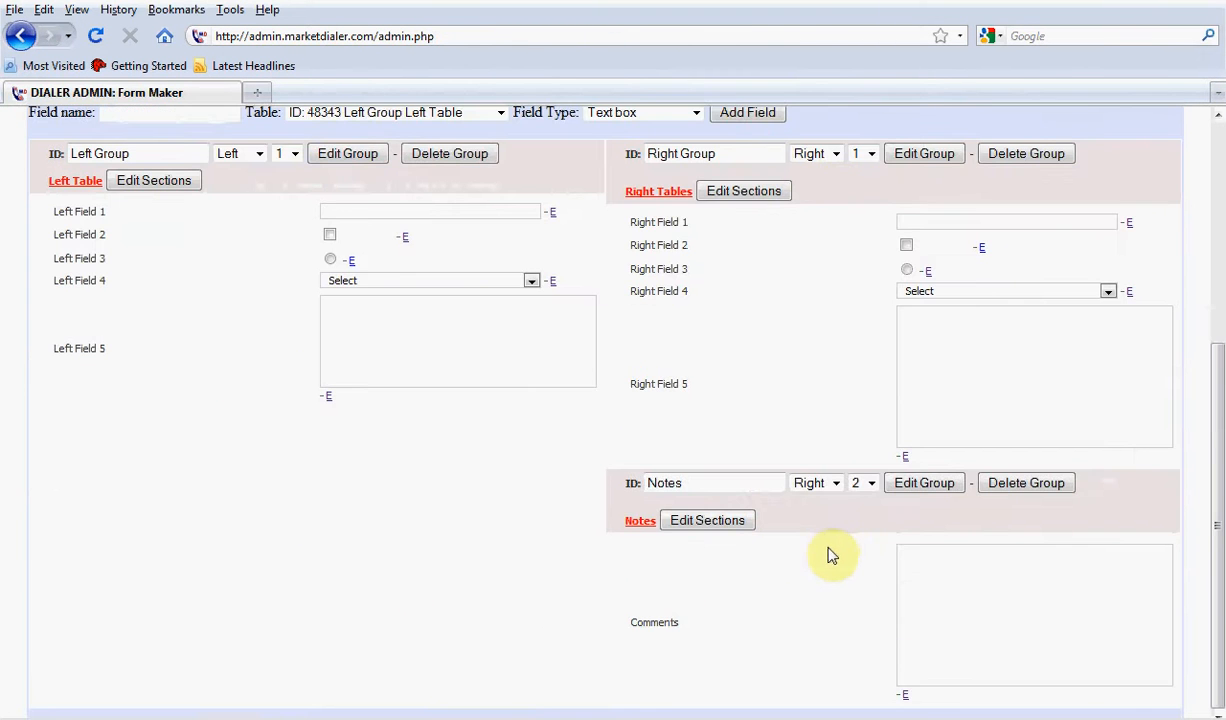
# Open the Load New Leads page and examine the Main section and the Contact Information group and Contact 1 table headings
pyautogui.scroll(5, 831, 556)
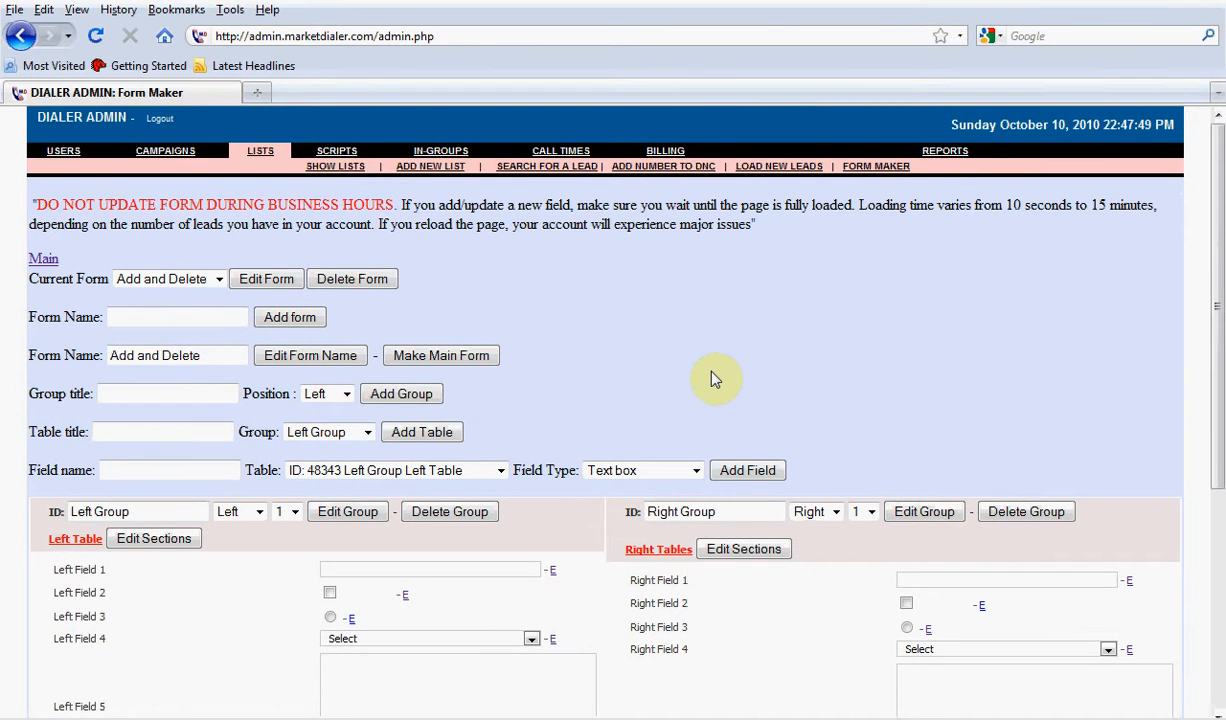
pyautogui.click(768, 166)
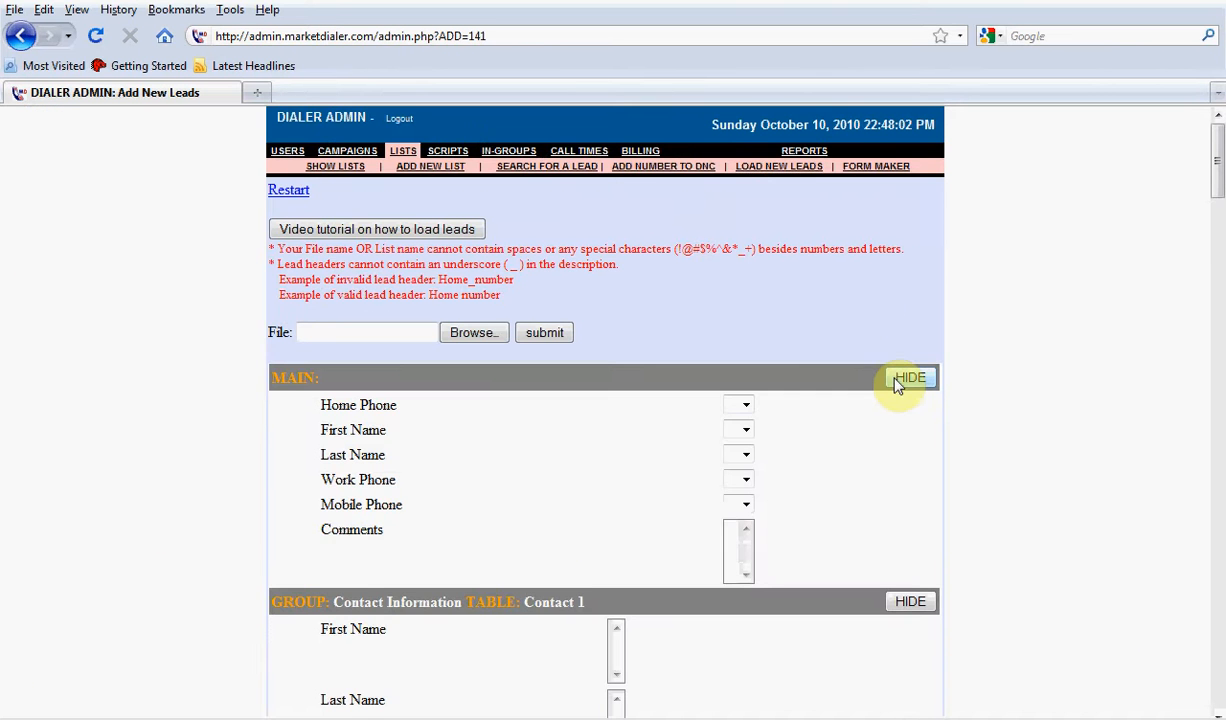
pyautogui.scroll(-4, 898, 385)
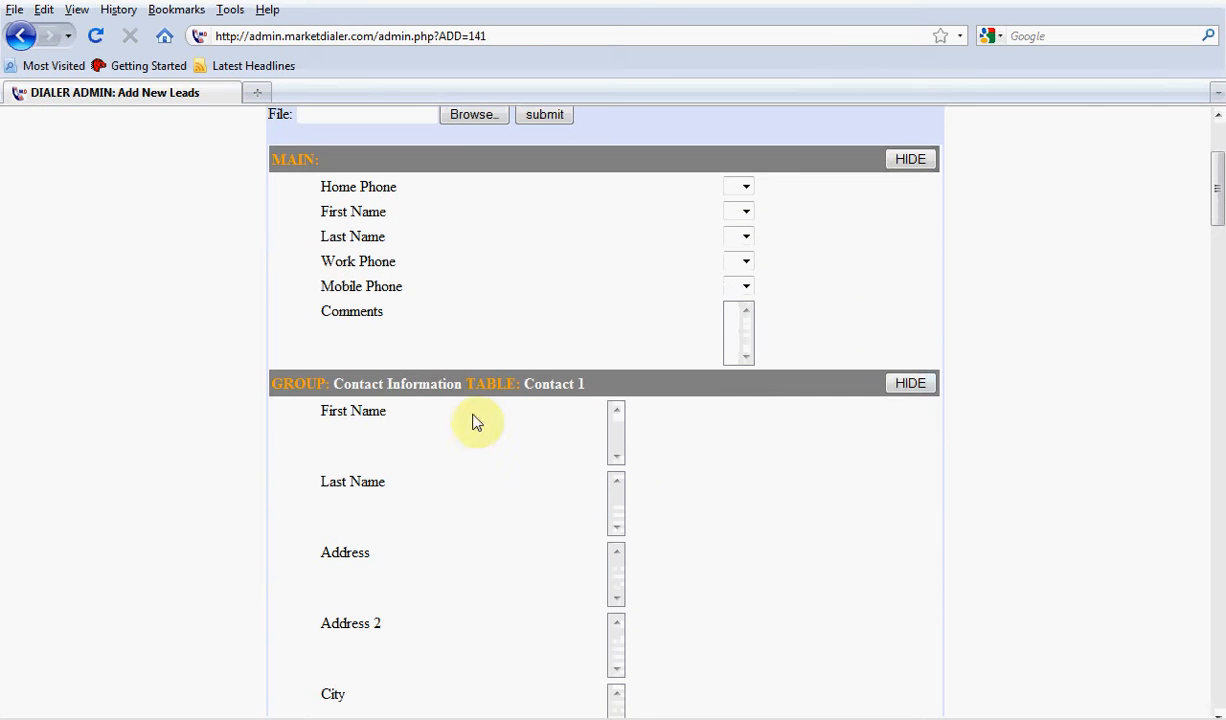
pyautogui.moveTo(459, 384); pyautogui.dragTo(320, 383)
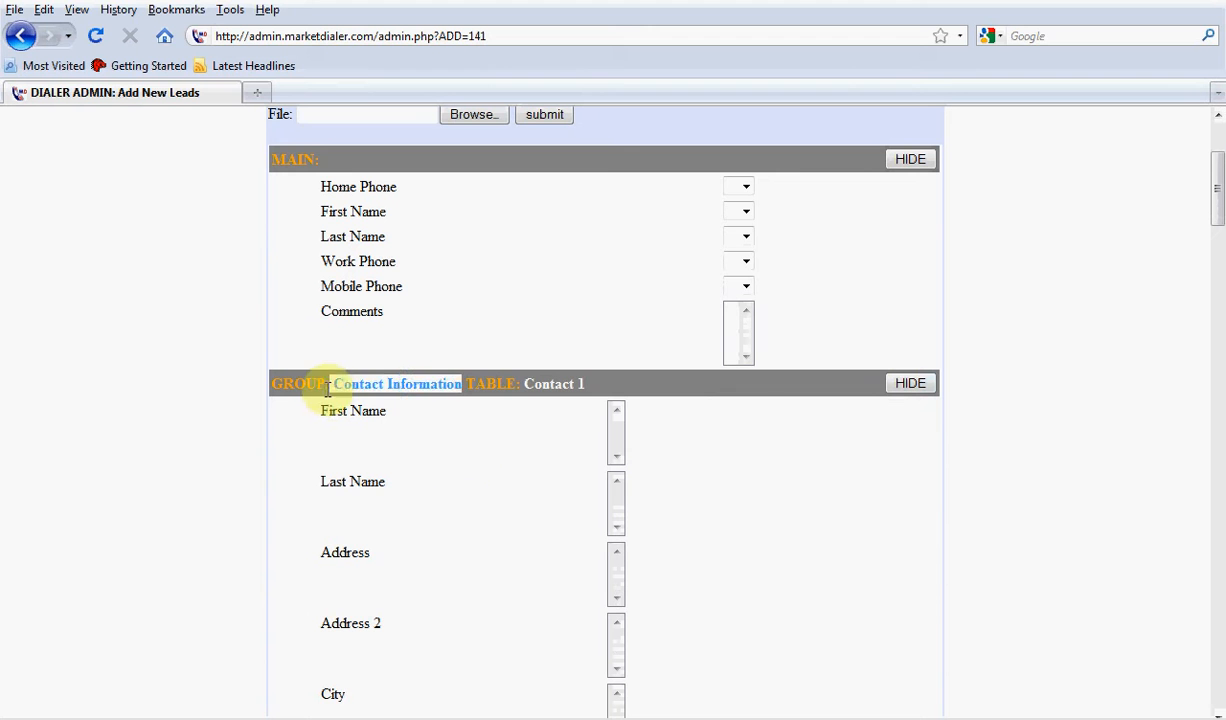
pyautogui.click(468, 446)
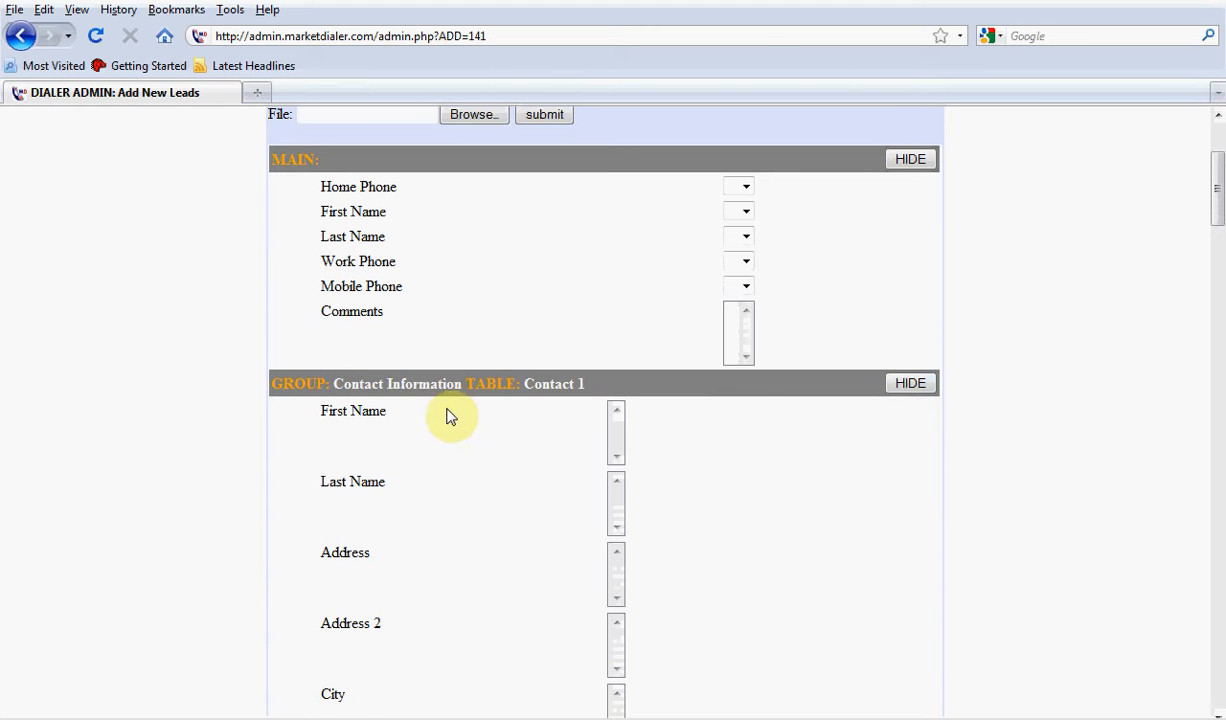
pyautogui.scroll(3, 420, 400)
pyautogui.moveTo(309, 333); pyautogui.dragTo(274, 333)
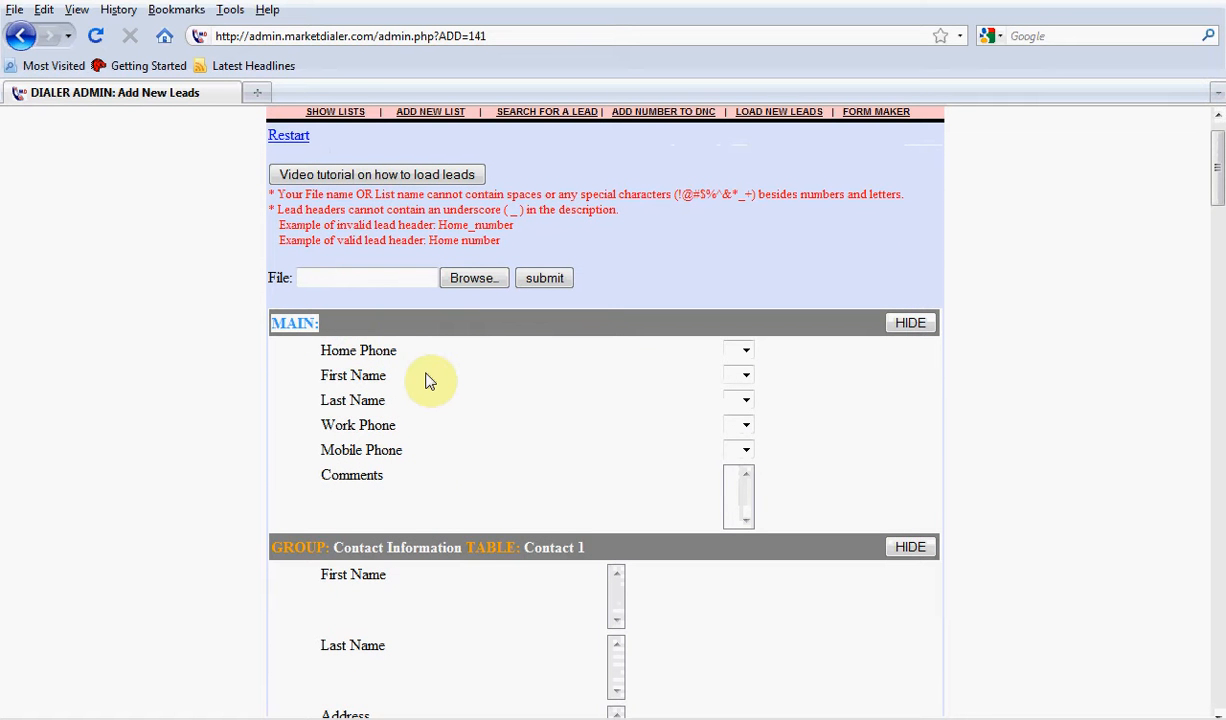
pyautogui.scroll(-3, 452, 414)
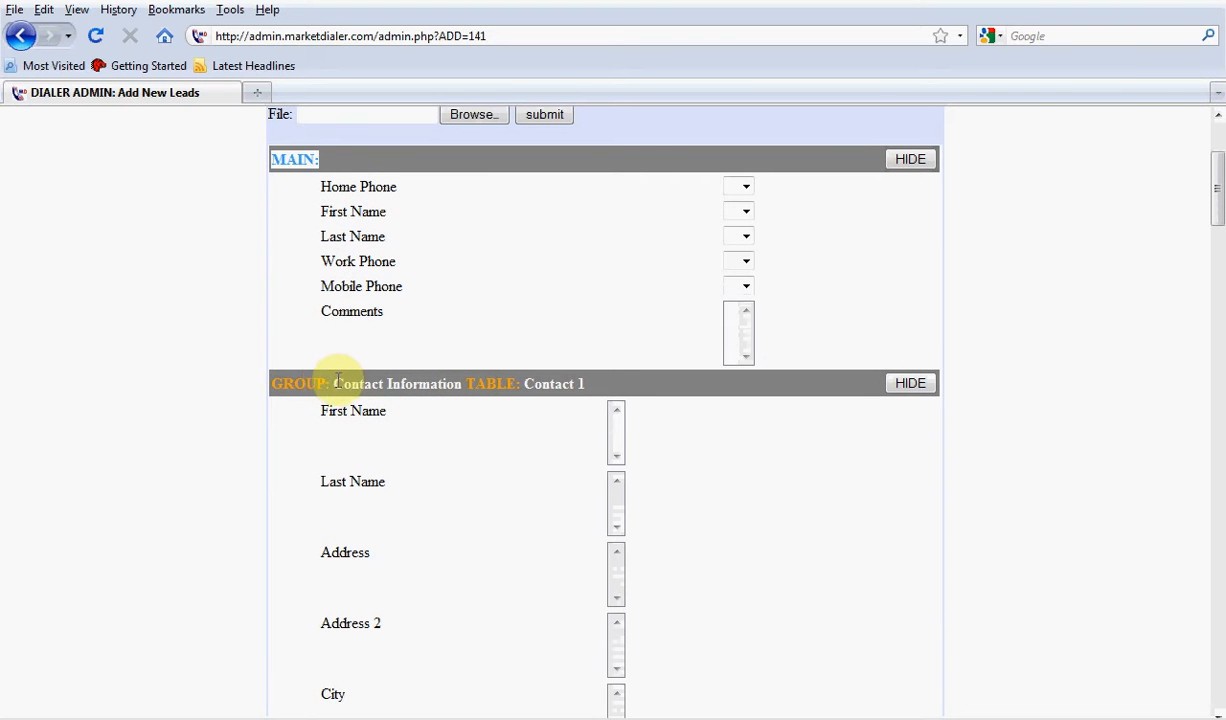
pyautogui.moveTo(331, 383); pyautogui.dragTo(585, 385)
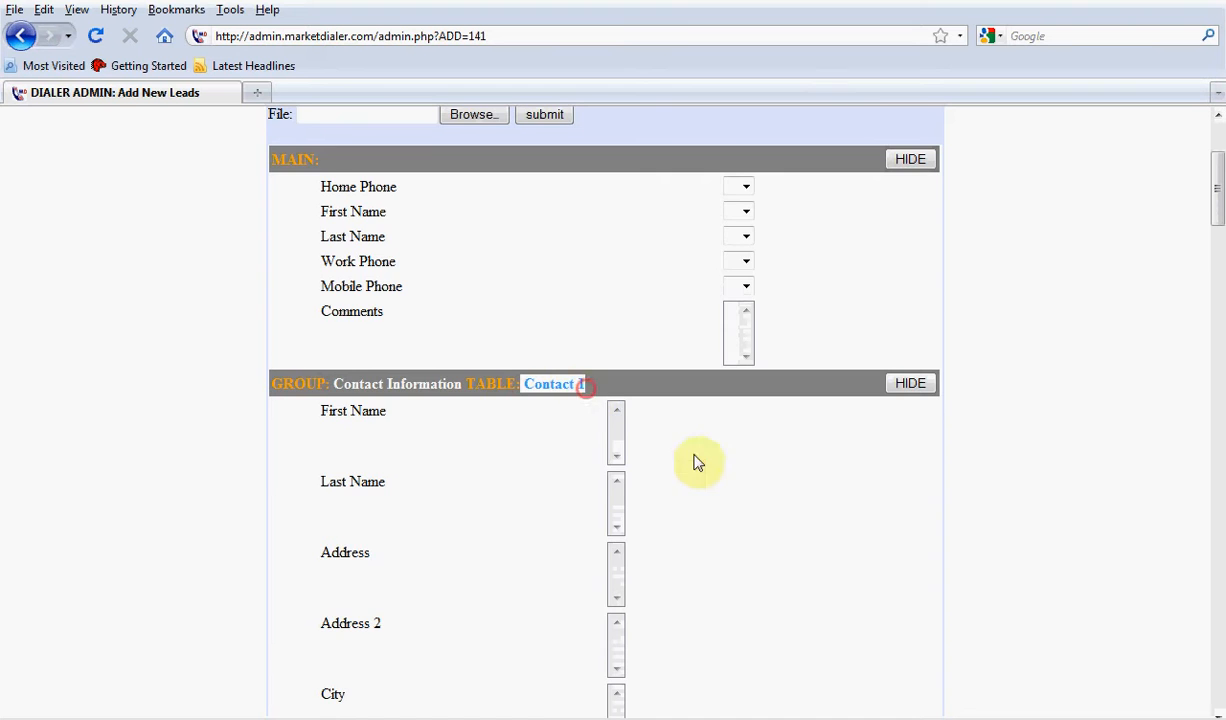
# Examine the remaining groups, tables and fields available for lead mapping, from Contact 2 through the existing forms to the custom groups
pyautogui.scroll(-10, 697, 462)
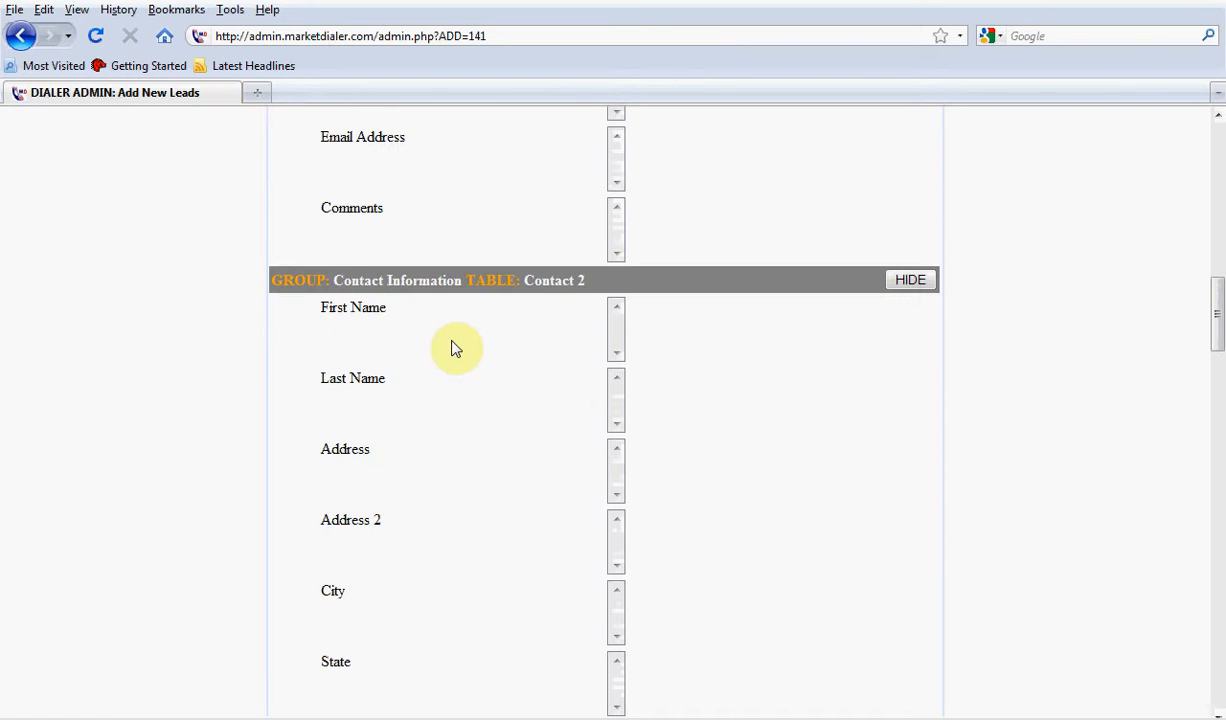
pyautogui.scroll(-8, 451, 347)
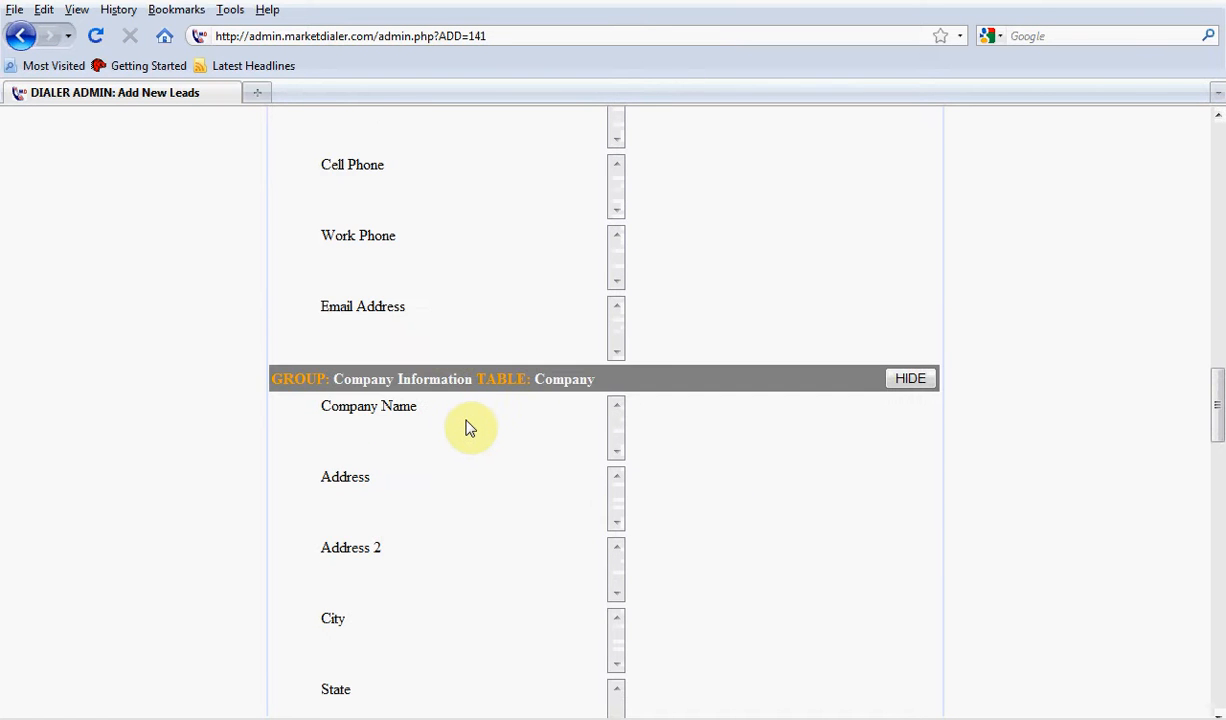
pyautogui.scroll(-8, 470, 428)
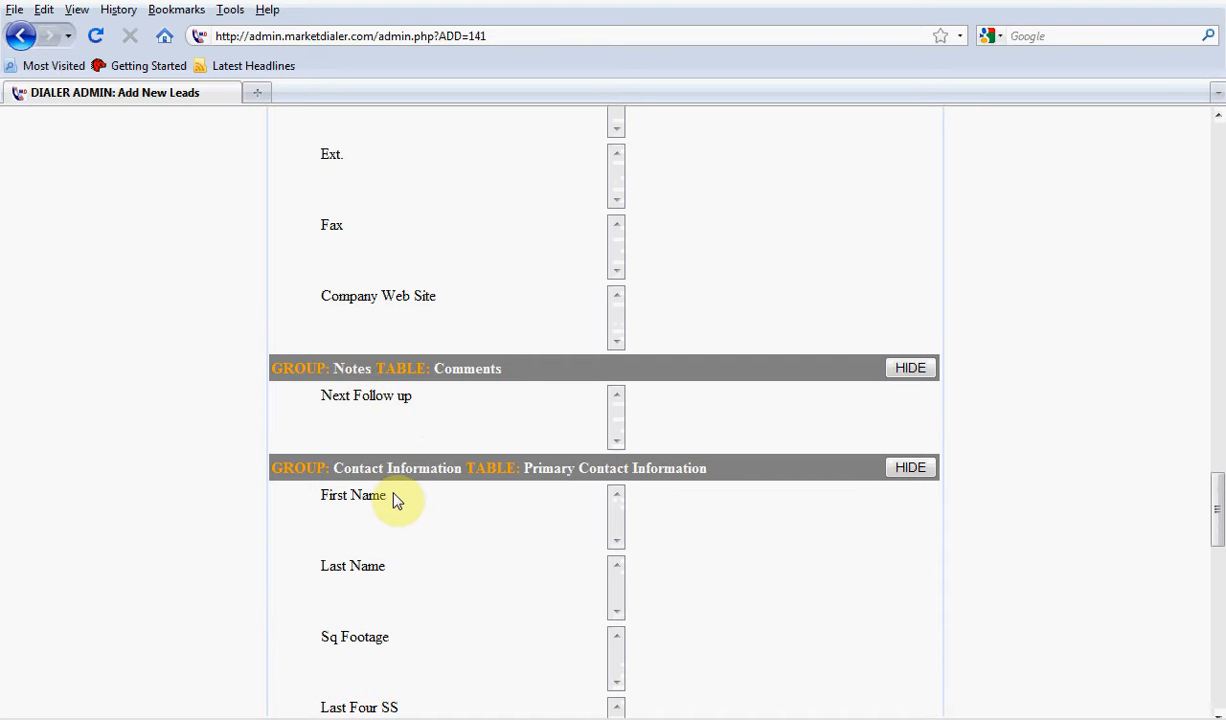
pyautogui.scroll(-4, 393, 497)
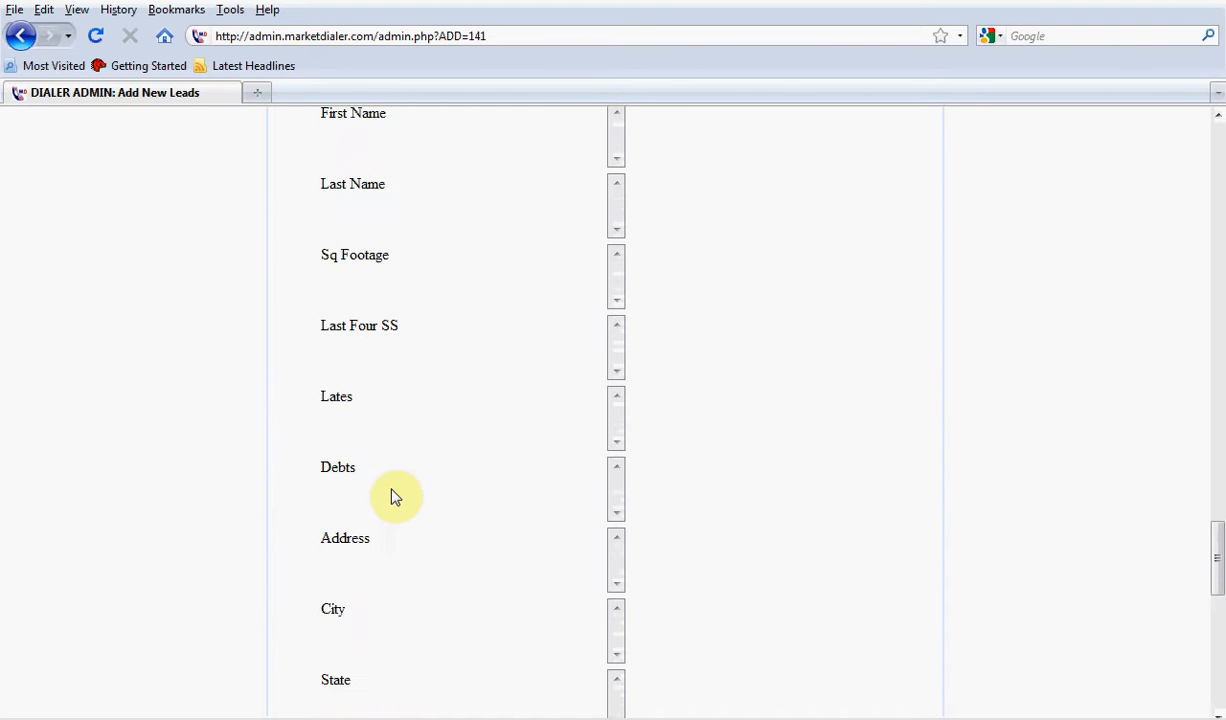
pyautogui.scroll(1, 396, 499)
pyautogui.moveTo(416, 446); pyautogui.dragTo(313, 434)
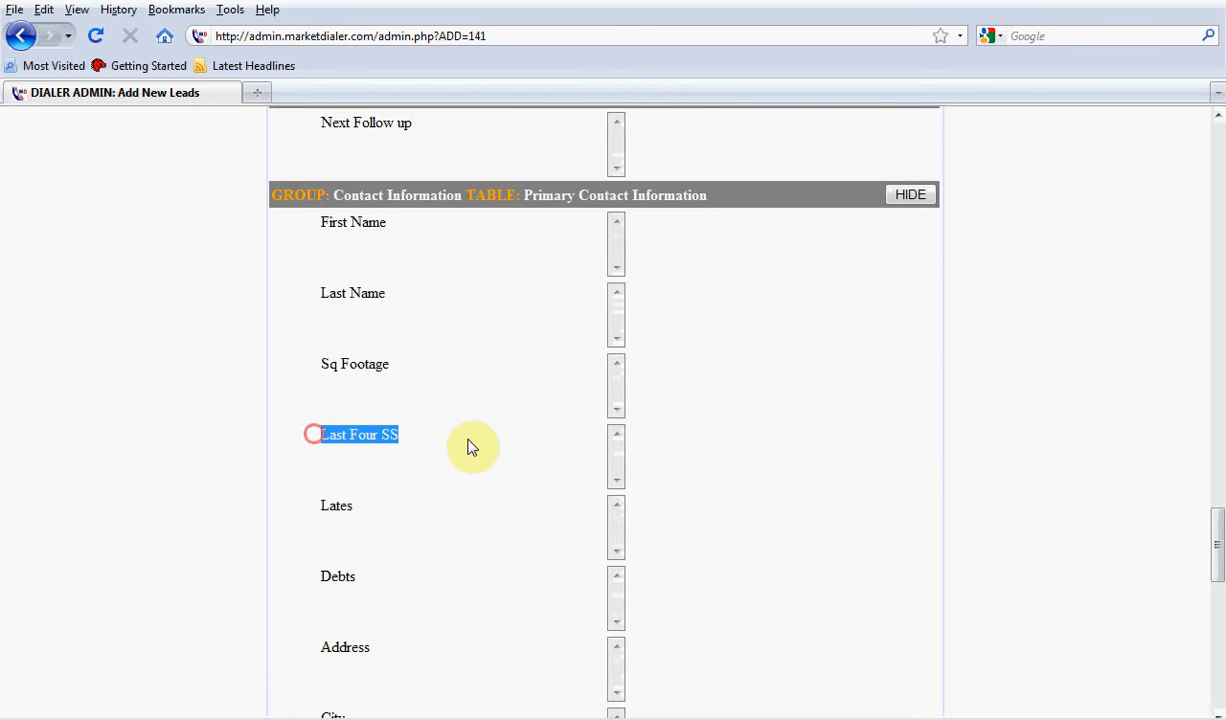
pyautogui.click(410, 362)
pyautogui.scroll(-3, 427, 438)
pyautogui.scroll(-4, 427, 438)
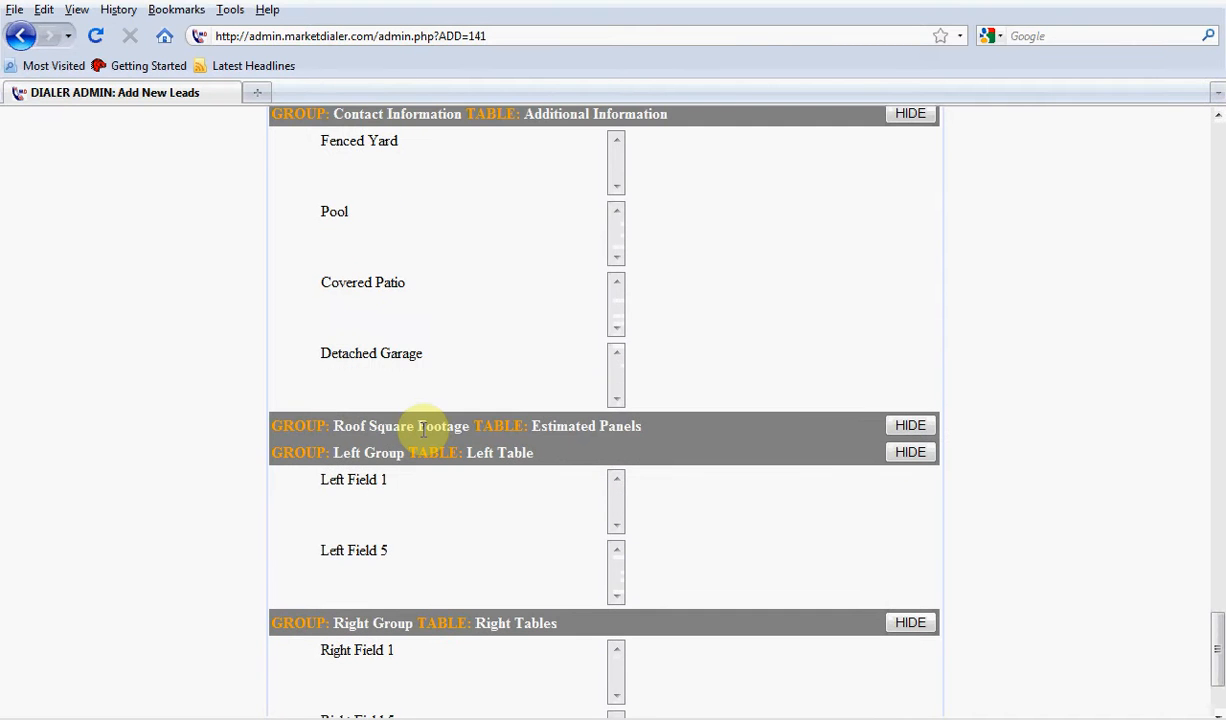
pyautogui.scroll(15, 423, 430)
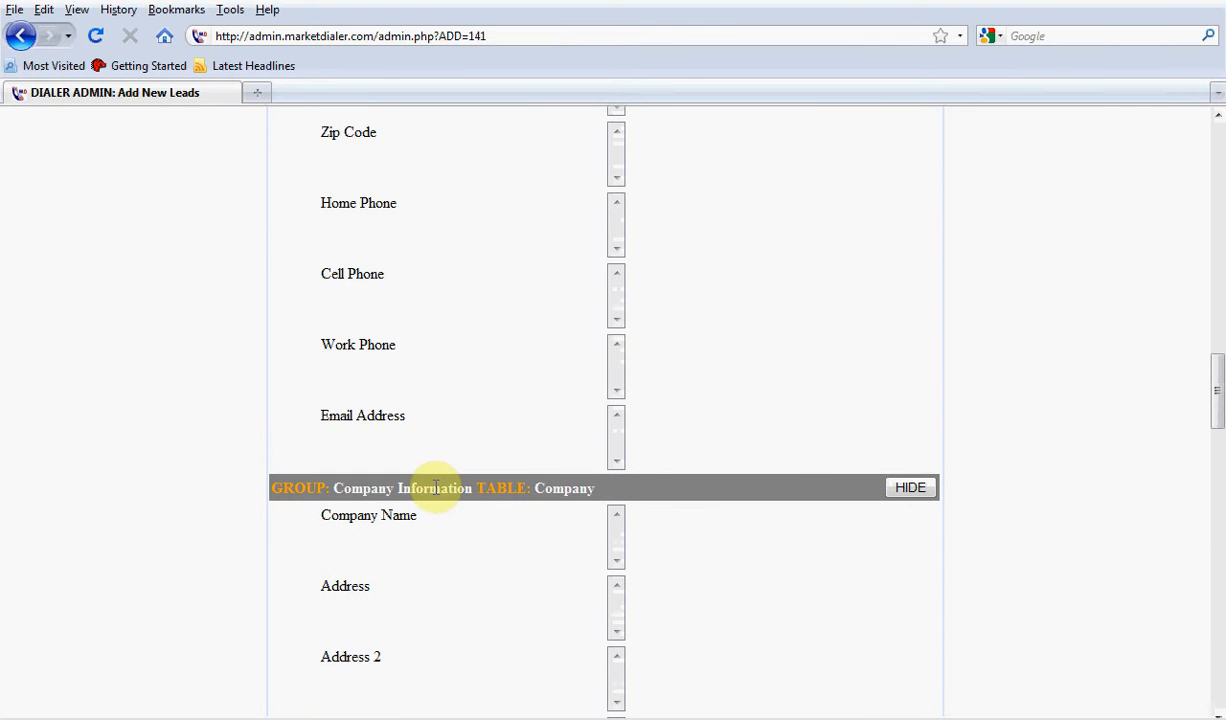
pyautogui.scroll(-9, 424, 484)
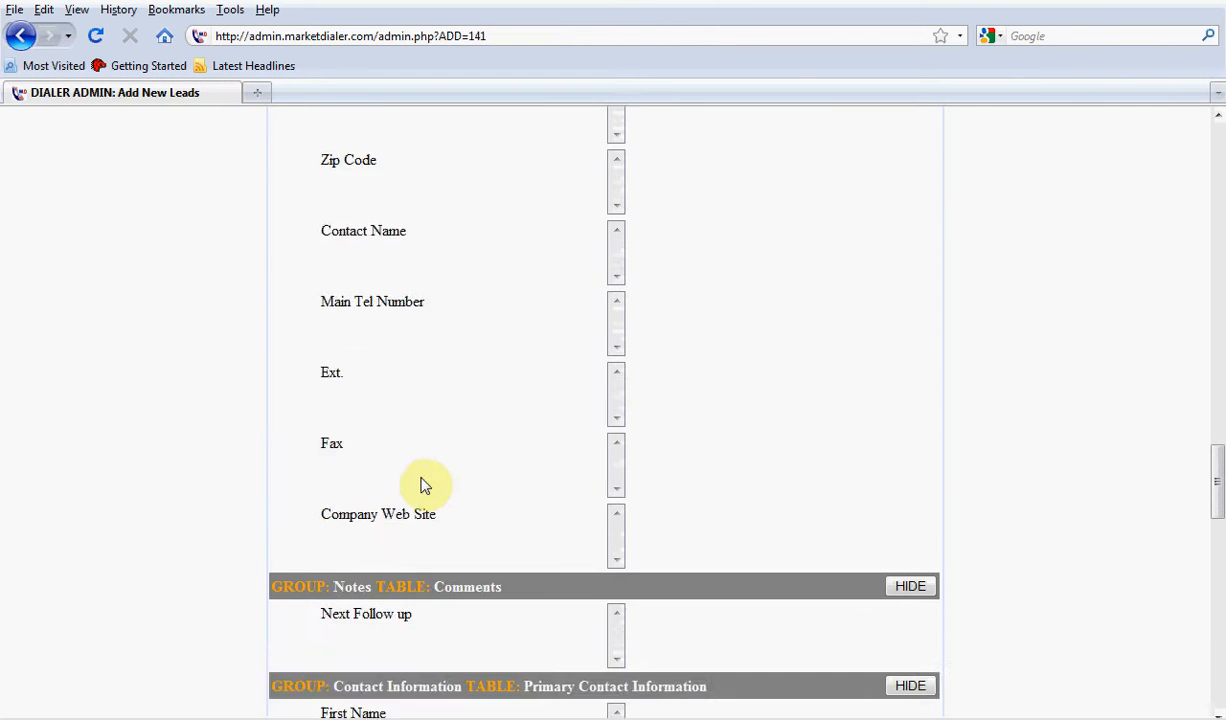
pyautogui.scroll(-1, 424, 484)
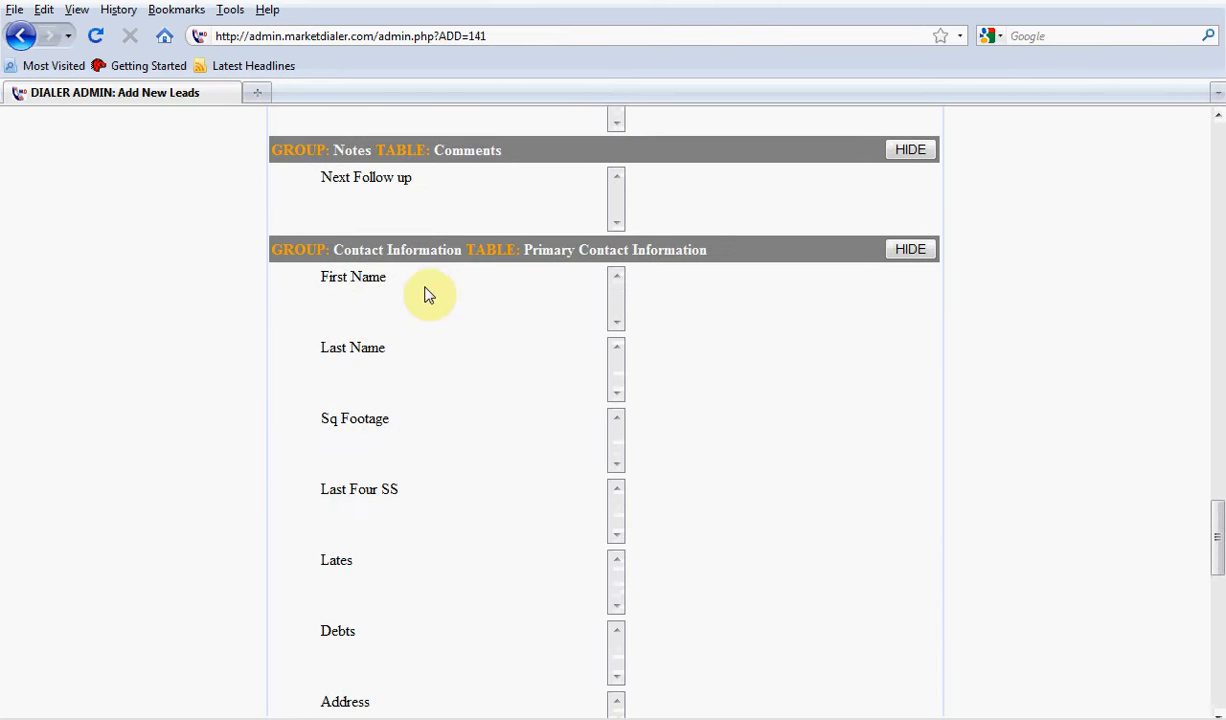
pyautogui.scroll(-8, 452, 428)
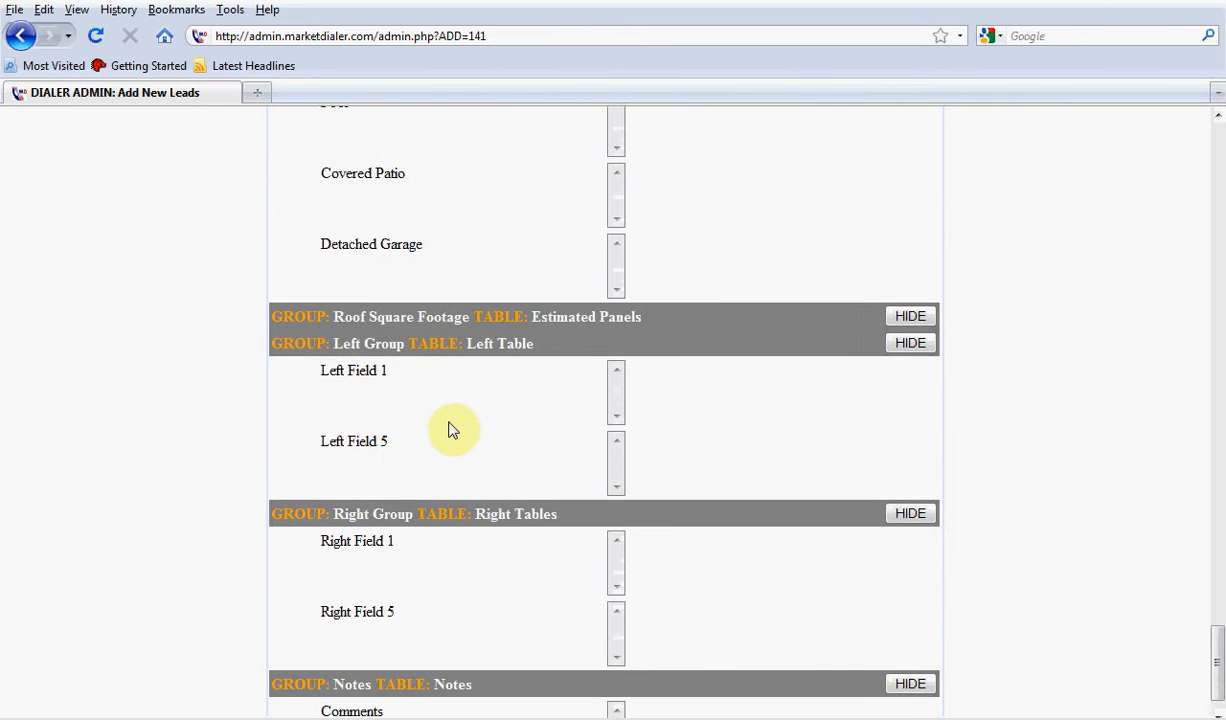
# Examine the Left Group, Right Group and Notes headings and the mappable fields listed under each of them
pyautogui.scroll(-1, 449, 429)
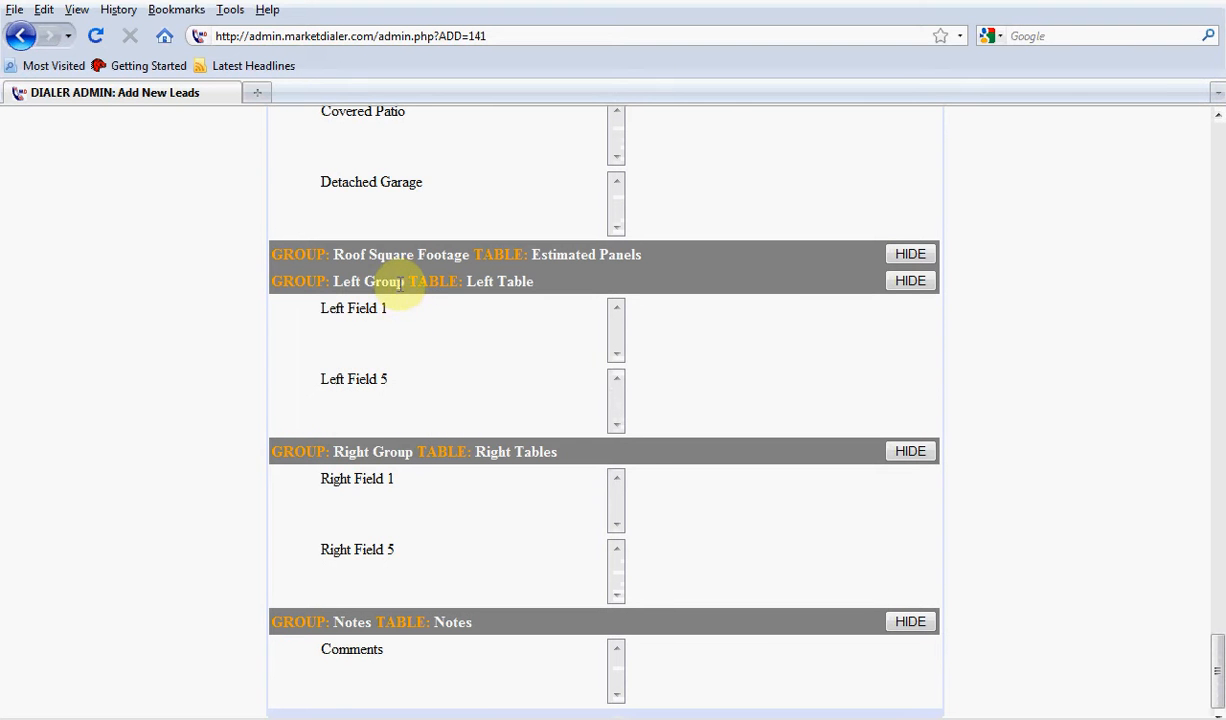
pyautogui.moveTo(405, 283); pyautogui.dragTo(335, 282)
pyautogui.moveTo(413, 452); pyautogui.dragTo(341, 456)
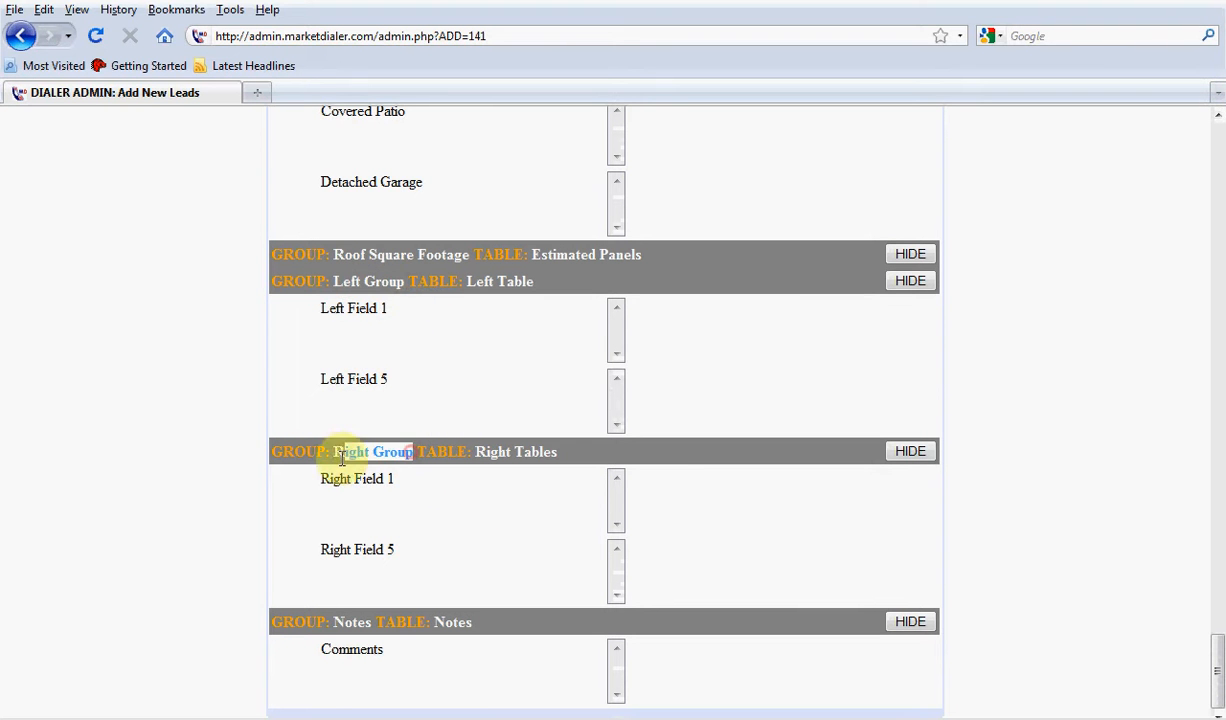
pyautogui.moveTo(347, 620); pyautogui.dragTo(373, 622)
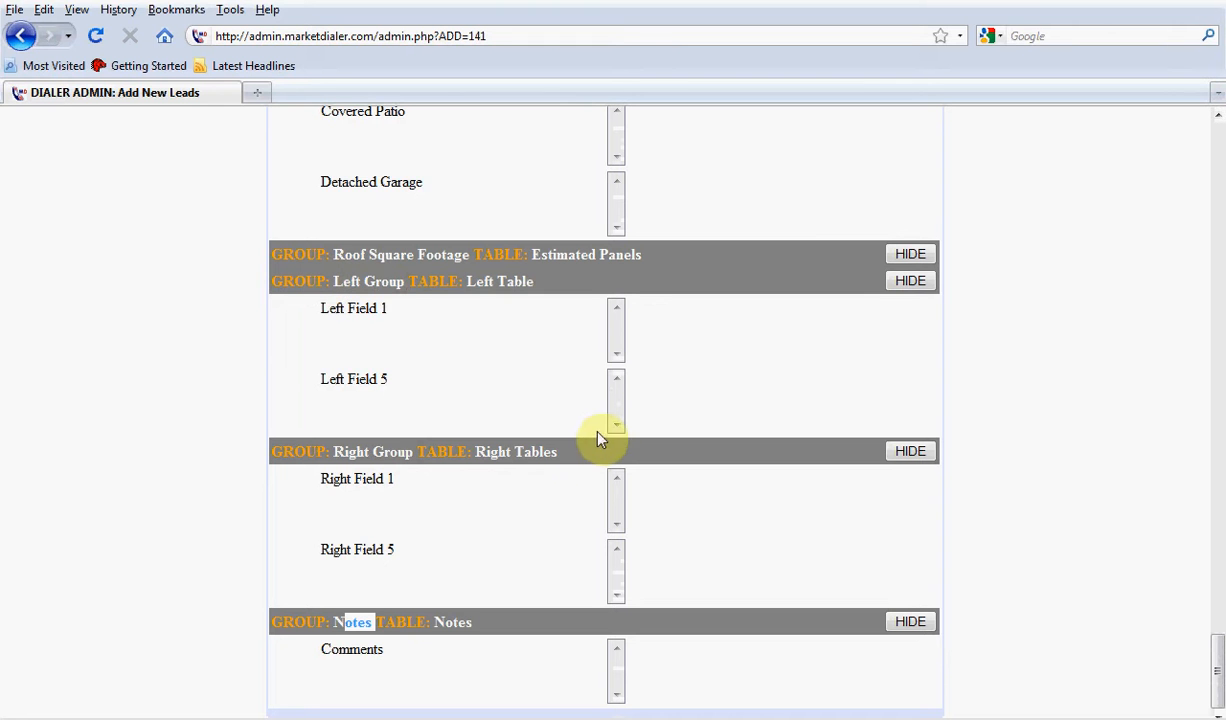
pyautogui.moveTo(398, 309); pyautogui.dragTo(292, 302)
pyautogui.moveTo(419, 380); pyautogui.dragTo(309, 378)
pyautogui.moveTo(403, 480); pyautogui.dragTo(308, 479)
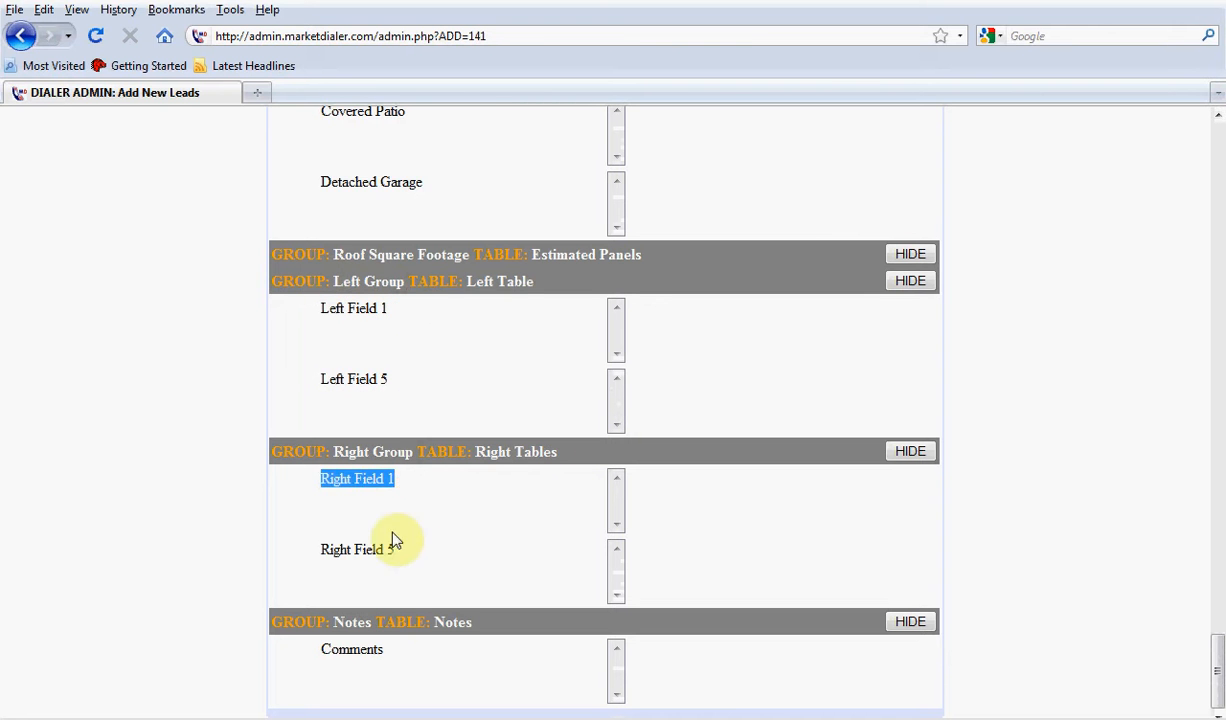
pyautogui.moveTo(417, 556); pyautogui.dragTo(308, 551)
pyautogui.moveTo(402, 649); pyautogui.dragTo(308, 650)
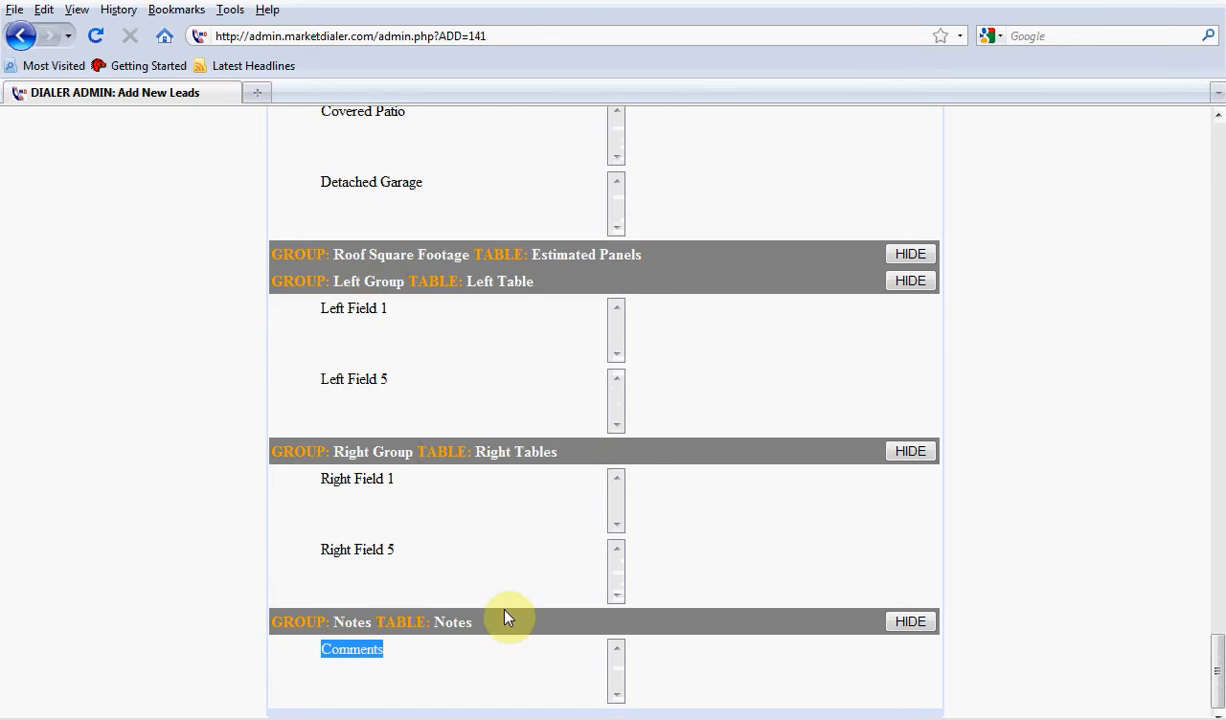
# Reload the Load New Leads page and check its list for the custom form's groups and fields
pyautogui.scroll(15, 662, 488)
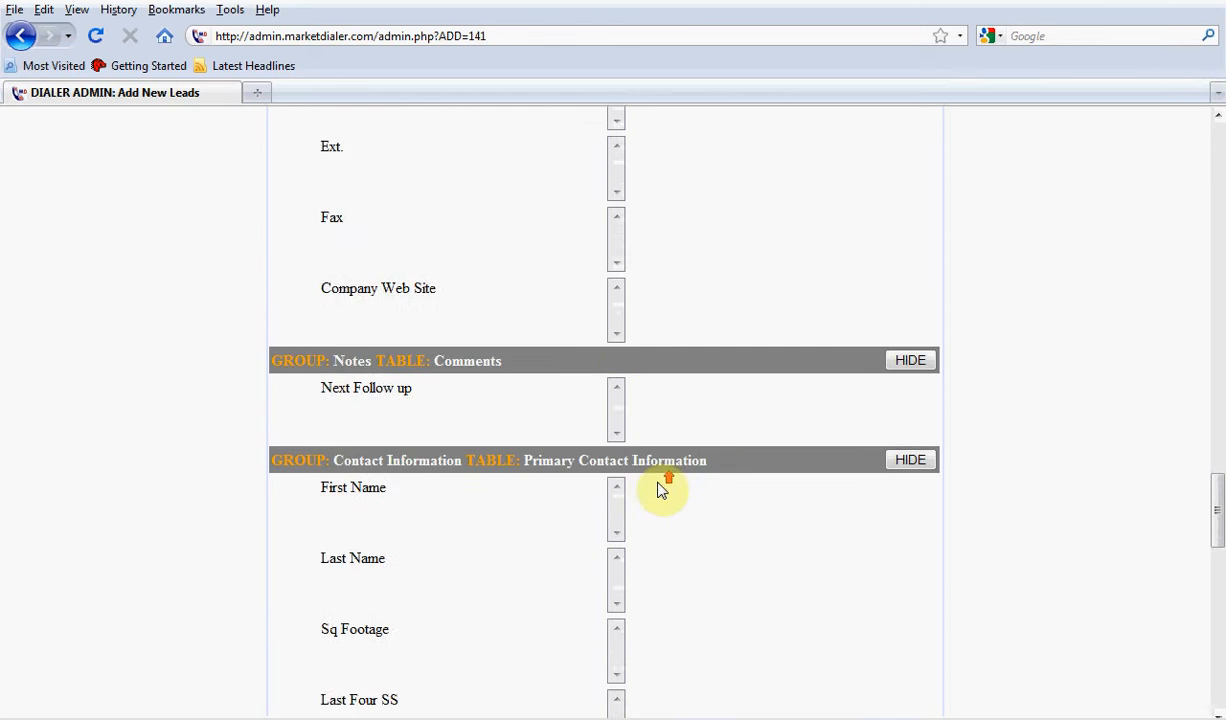
pyautogui.moveTo(1218, 493); pyautogui.dragTo(1218, 122)
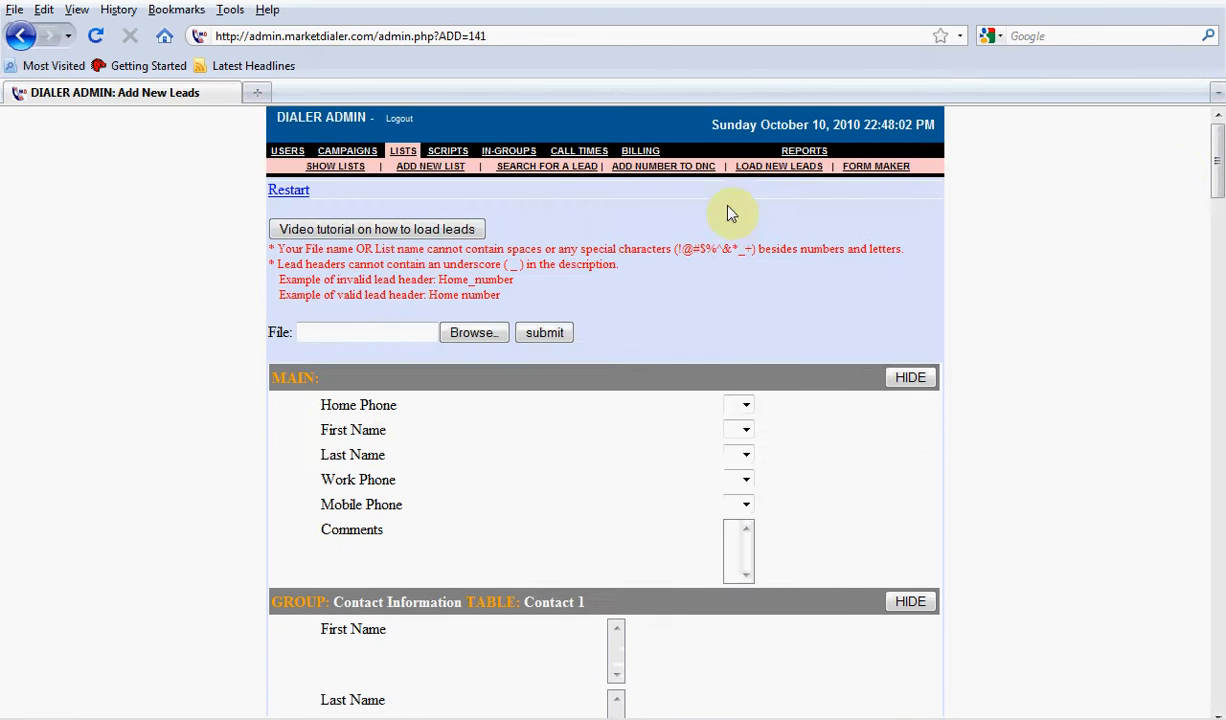
pyautogui.click(781, 167)
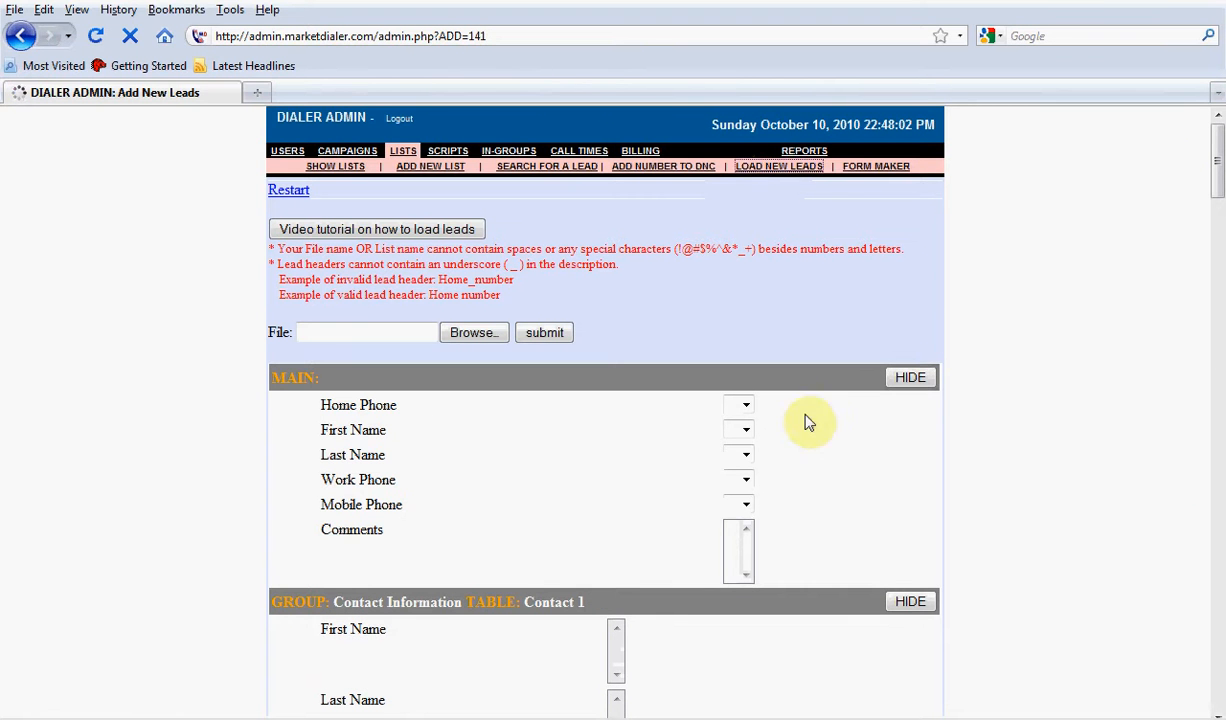
pyautogui.scroll(-3, 740, 455)
pyautogui.scroll(-20, 740, 455)
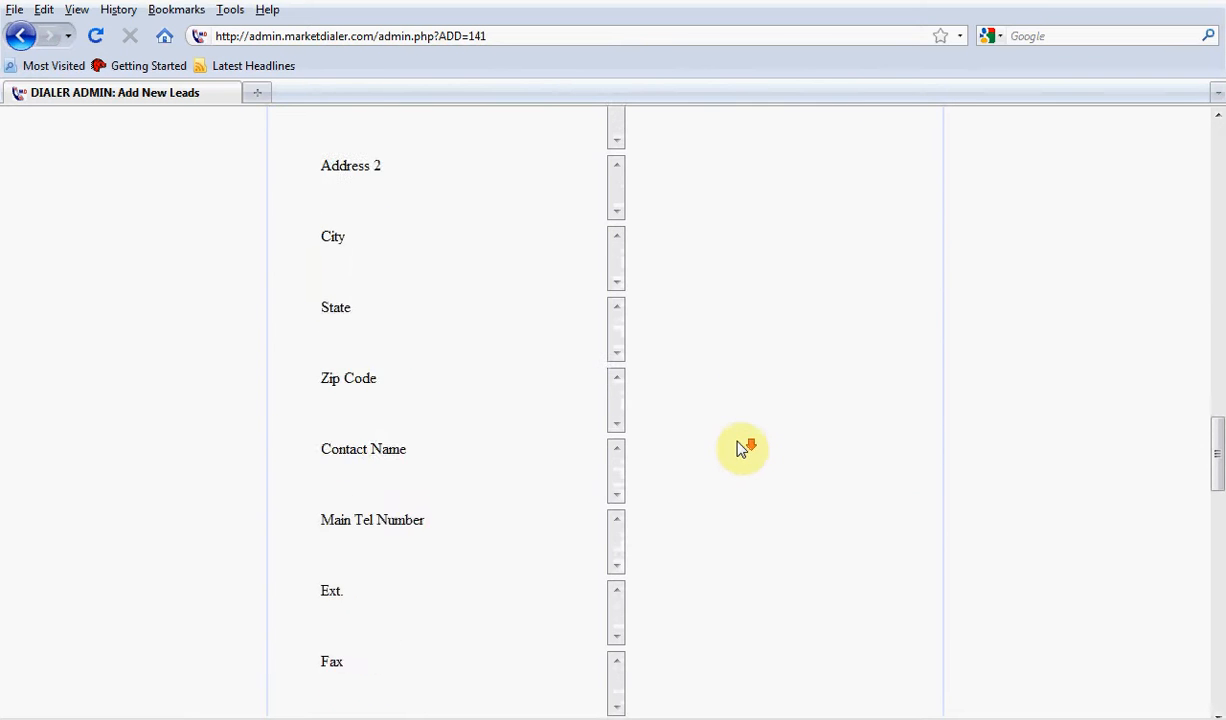
pyautogui.scroll(-20, 735, 447)
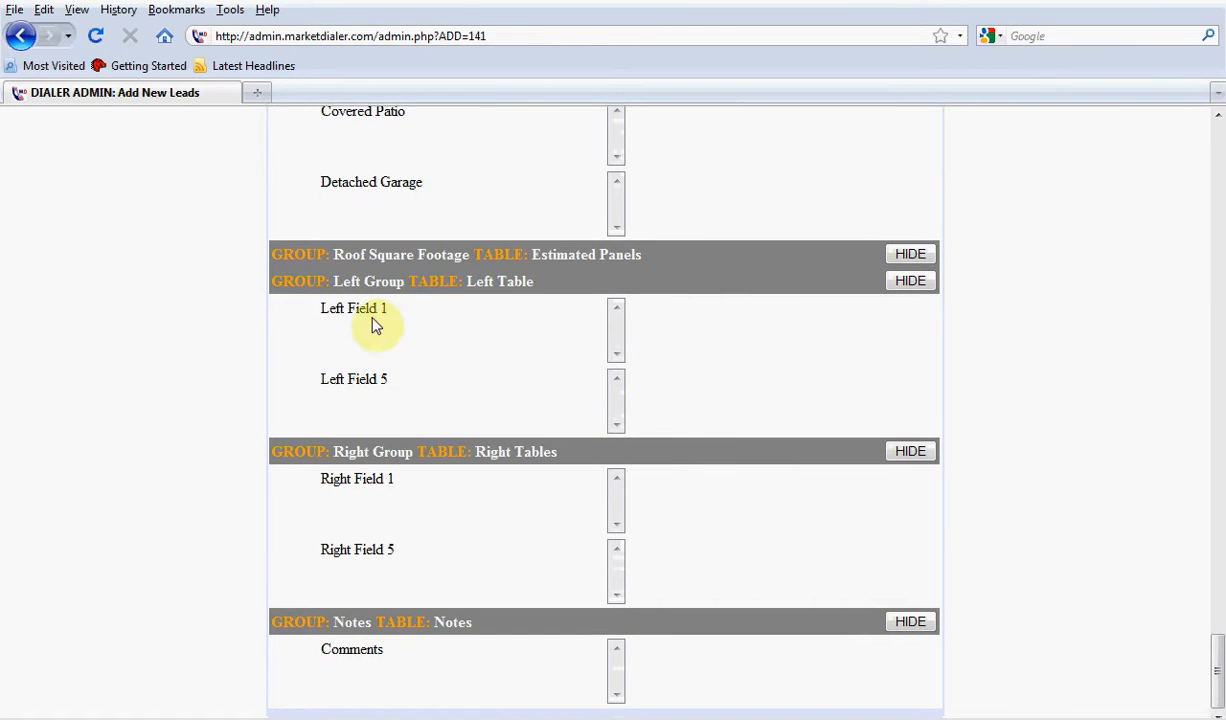
# Open the Market Dialer agent login page at login.marketdialer.com in a new browser tab
pyautogui.click(257, 92)
pyautogui.write('login')
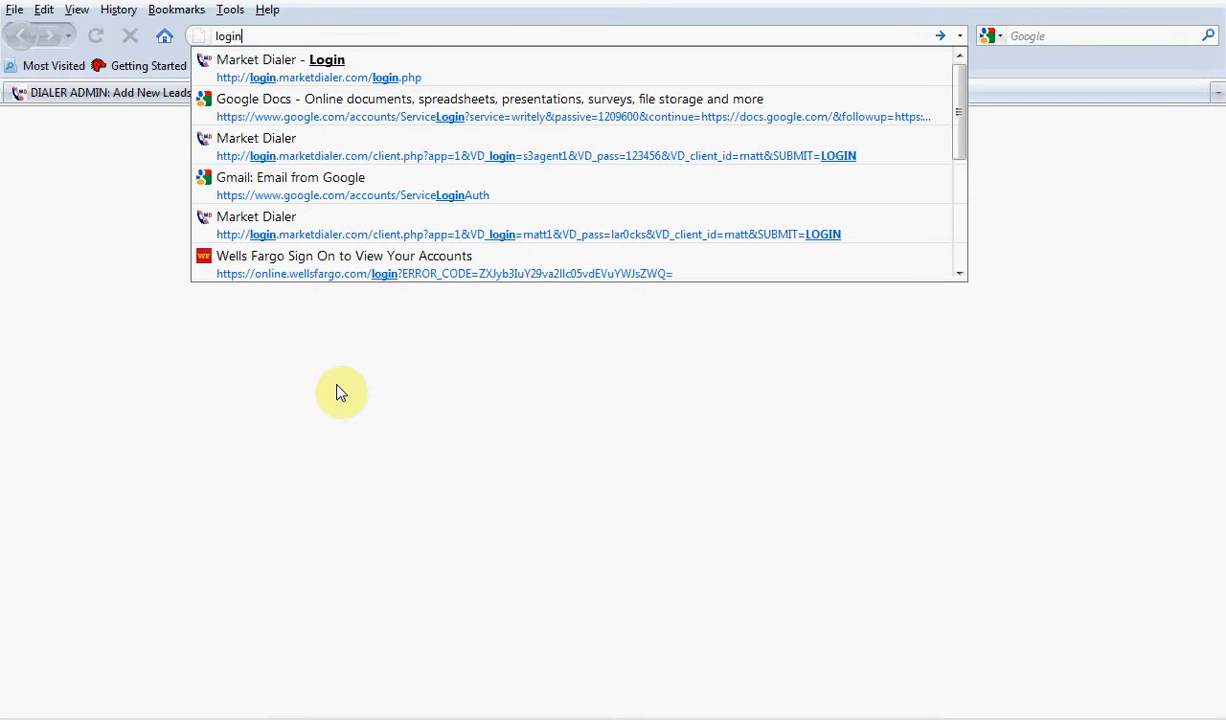
pyautogui.press('Escape')
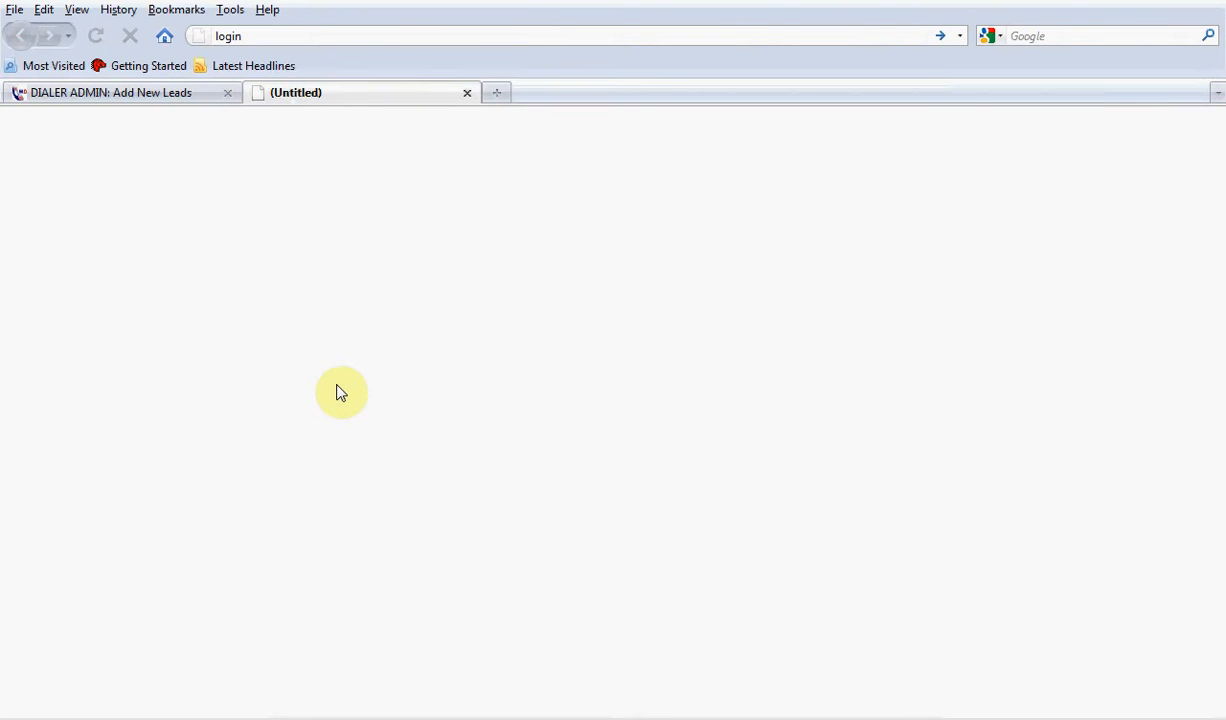
pyautogui.press('Up')
pyautogui.press('BackSpace')
pyautogui.press('BackSpace')
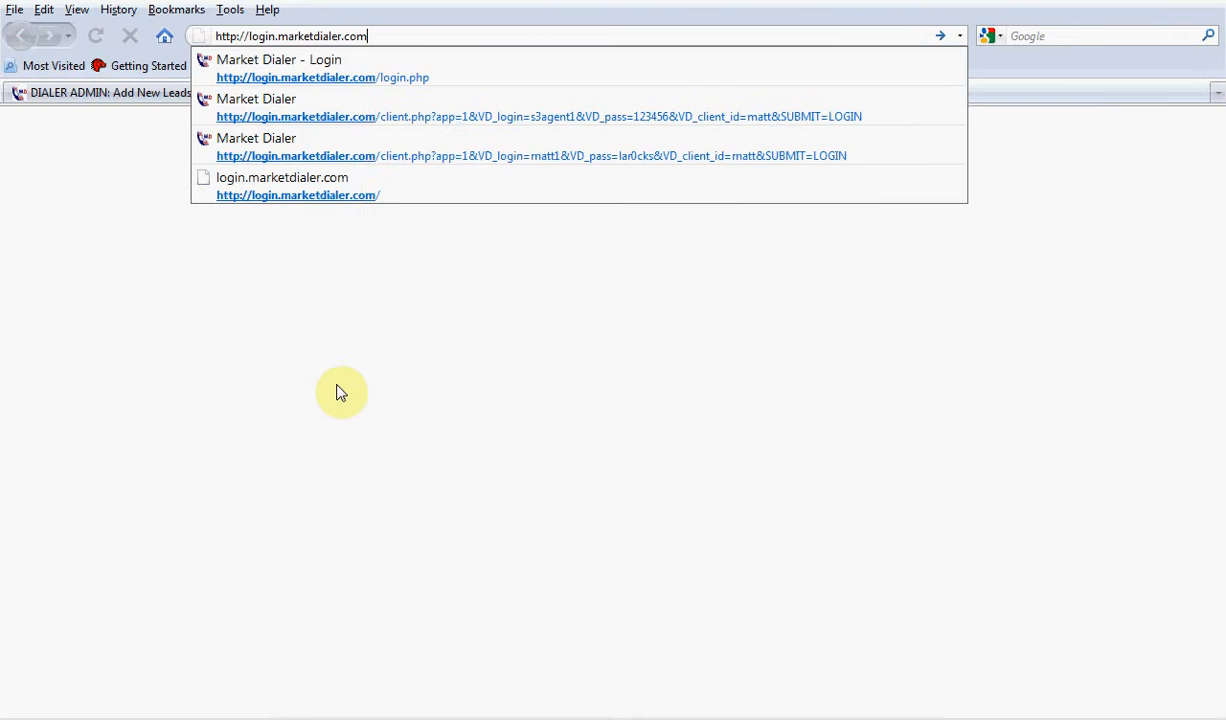
pyautogui.write('m')
pyautogui.press('Return')
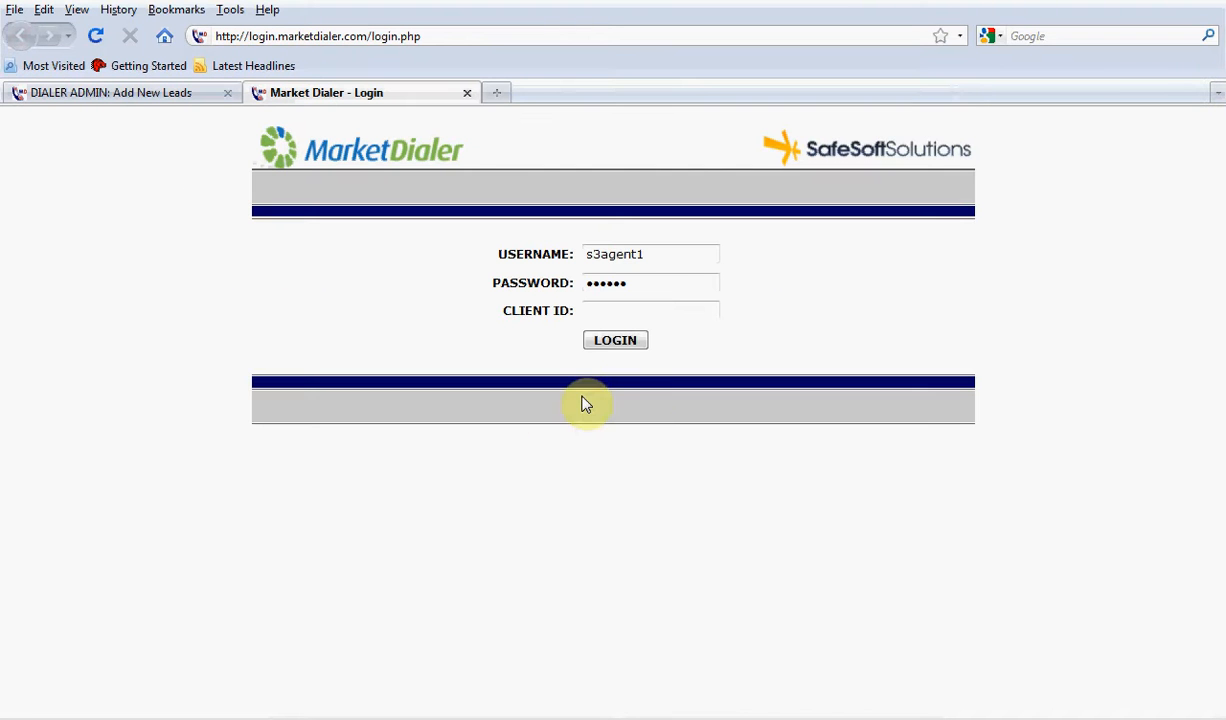
# Enter the client ID alongside the prefilled agent credentials and log in to the dialer
pyautogui.click(609, 315)
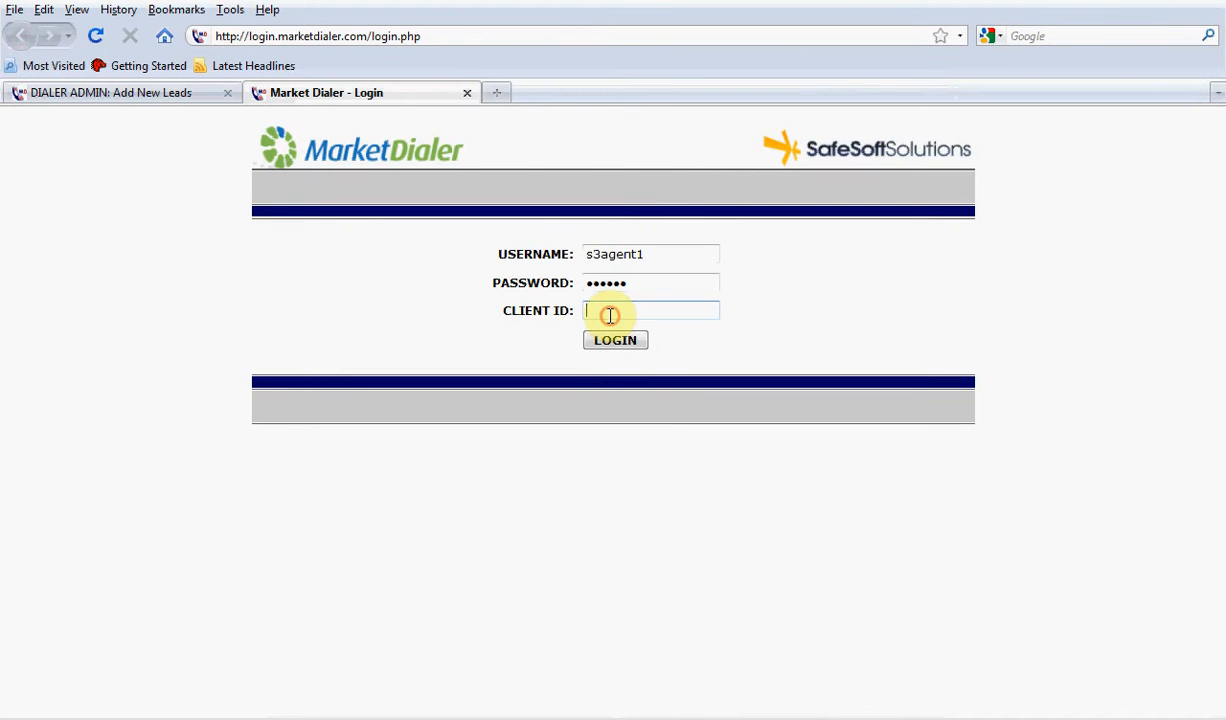
pyautogui.write('m')
pyautogui.press('Return')
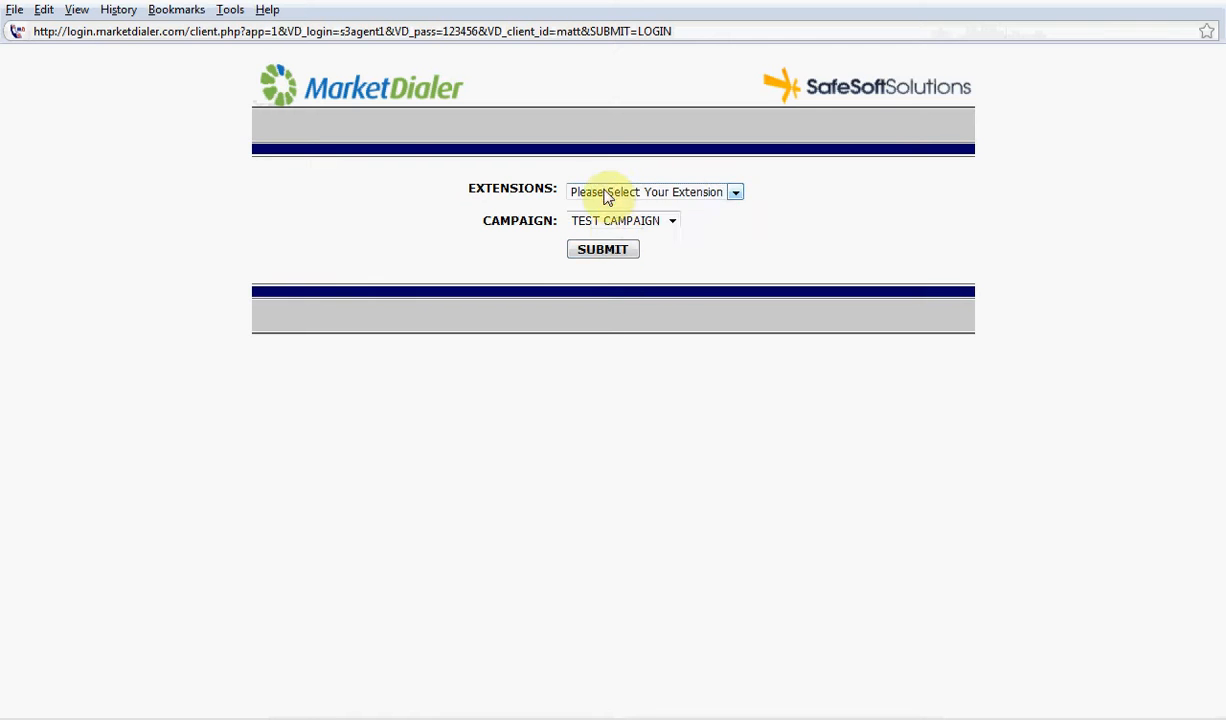
# Check the extension choice on the agent login page and launch the Zoiper Free softphone
pyautogui.click(605, 195)
pyautogui.click(725, 233)
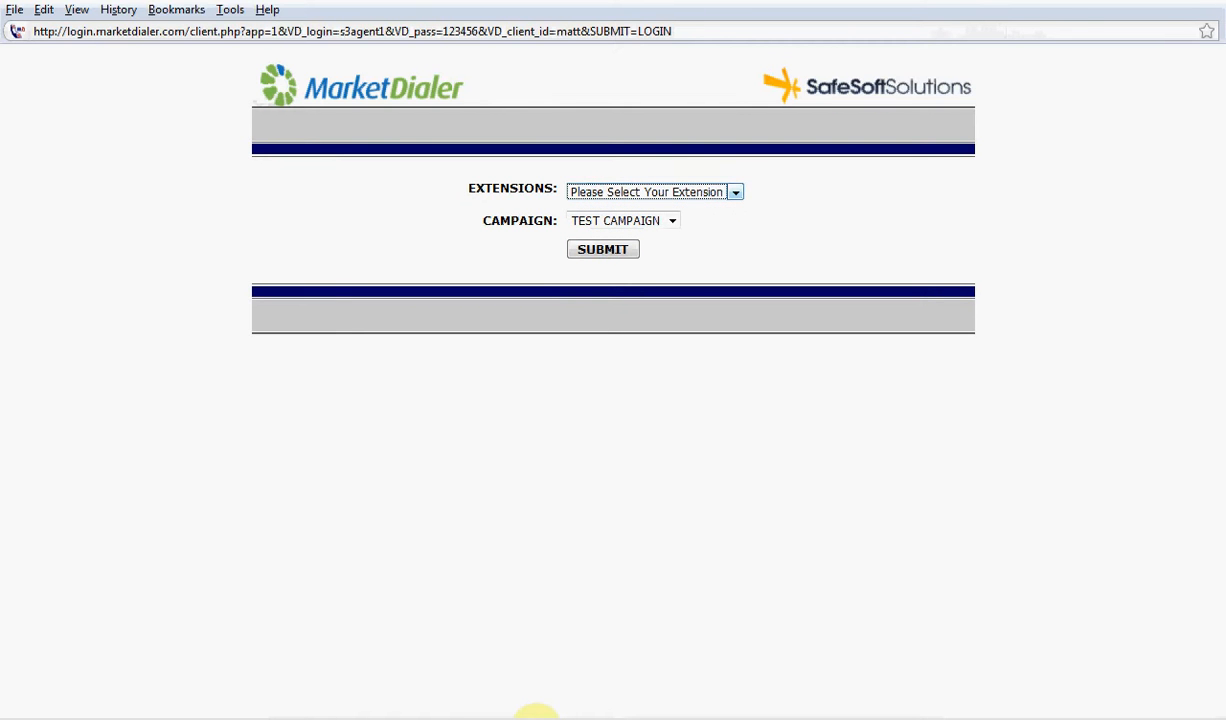
pyautogui.press('super')
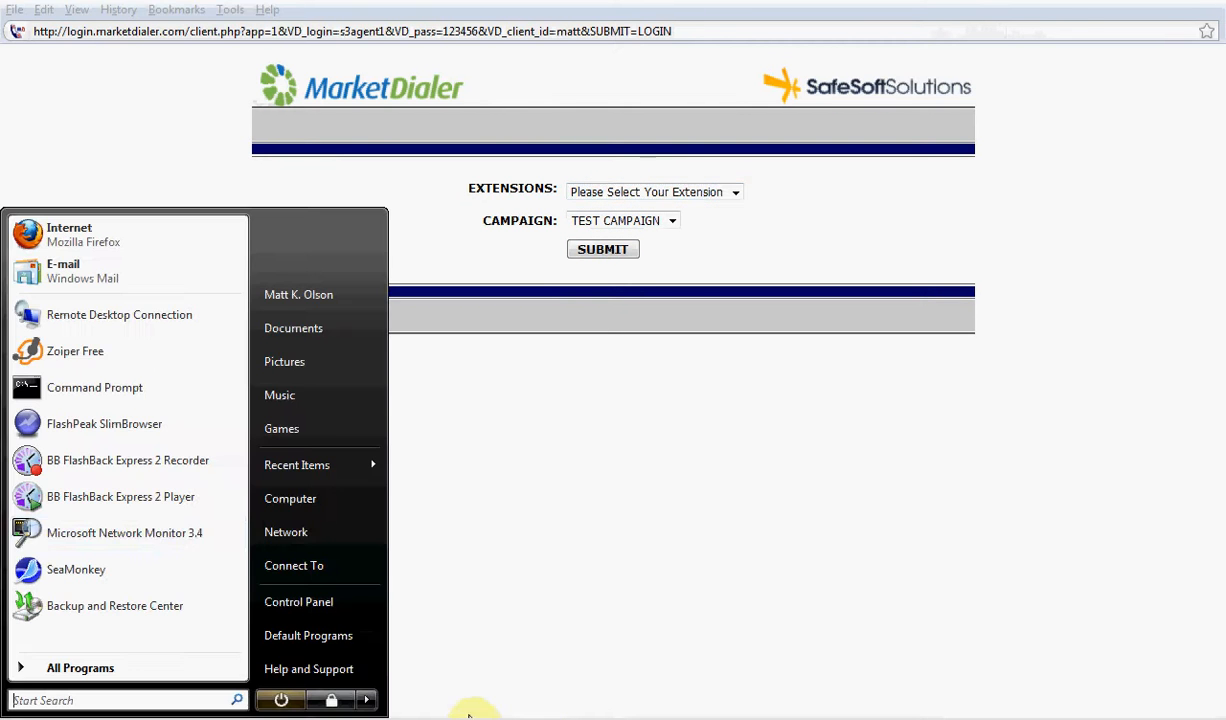
pyautogui.click(110, 362)
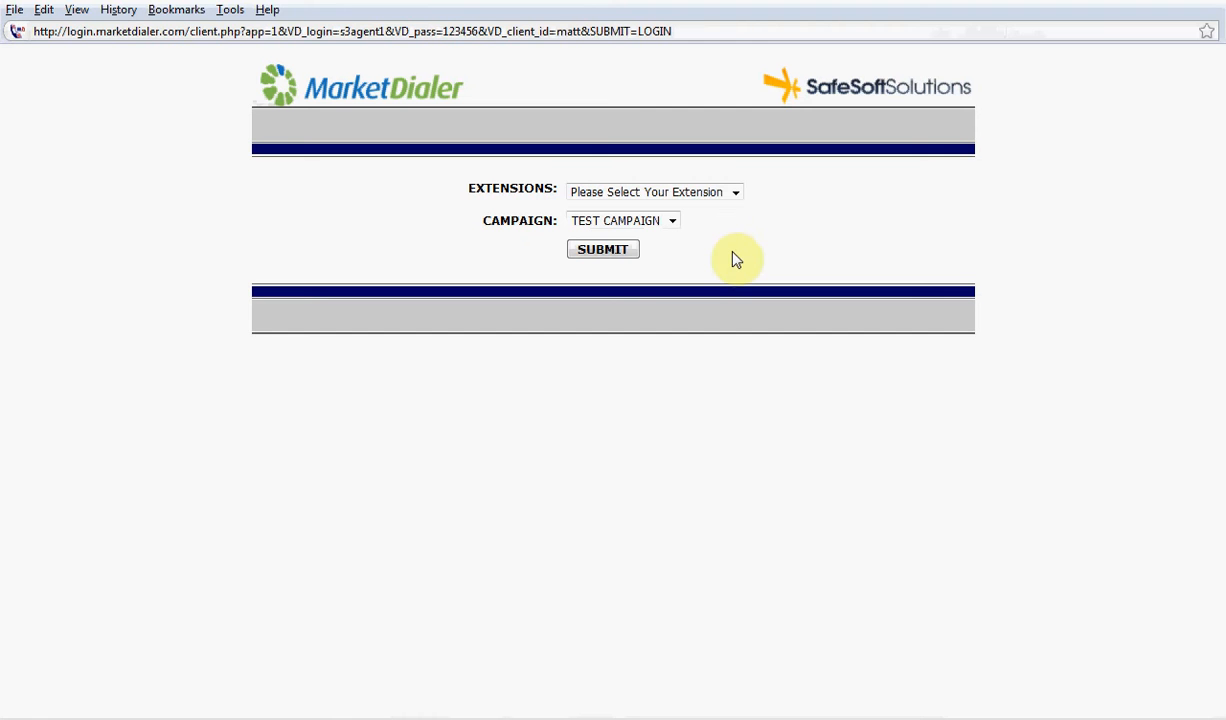
# Choose extension SIP/3464 and the SMILEY campaign, and submit them to enter the agent screen
pyautogui.click(655, 193)
pyautogui.click(635, 222)
pyautogui.click(638, 221)
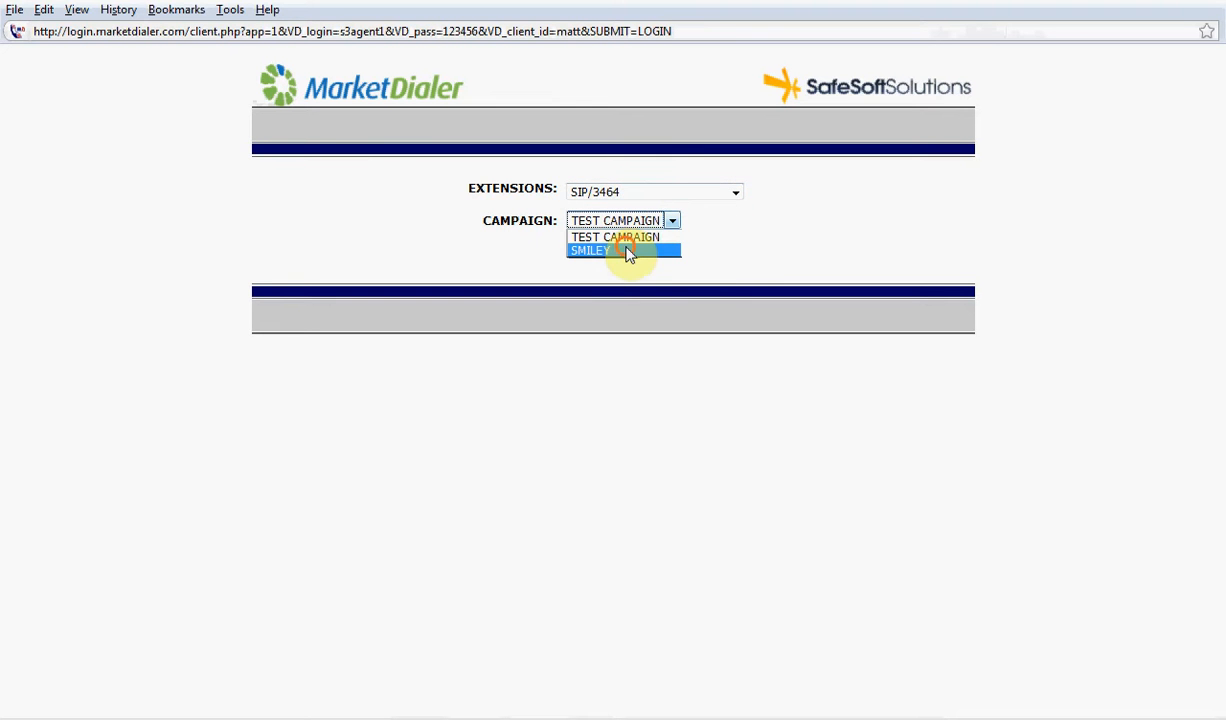
pyautogui.click(627, 251)
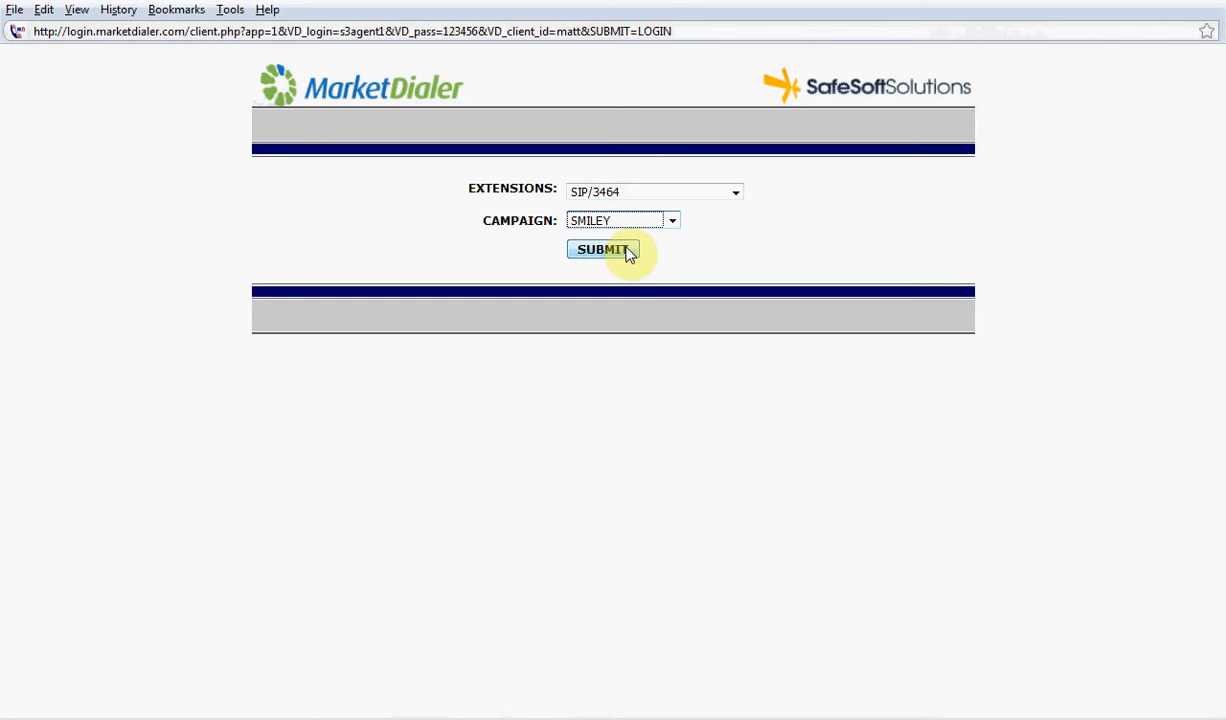
pyautogui.click(622, 251)
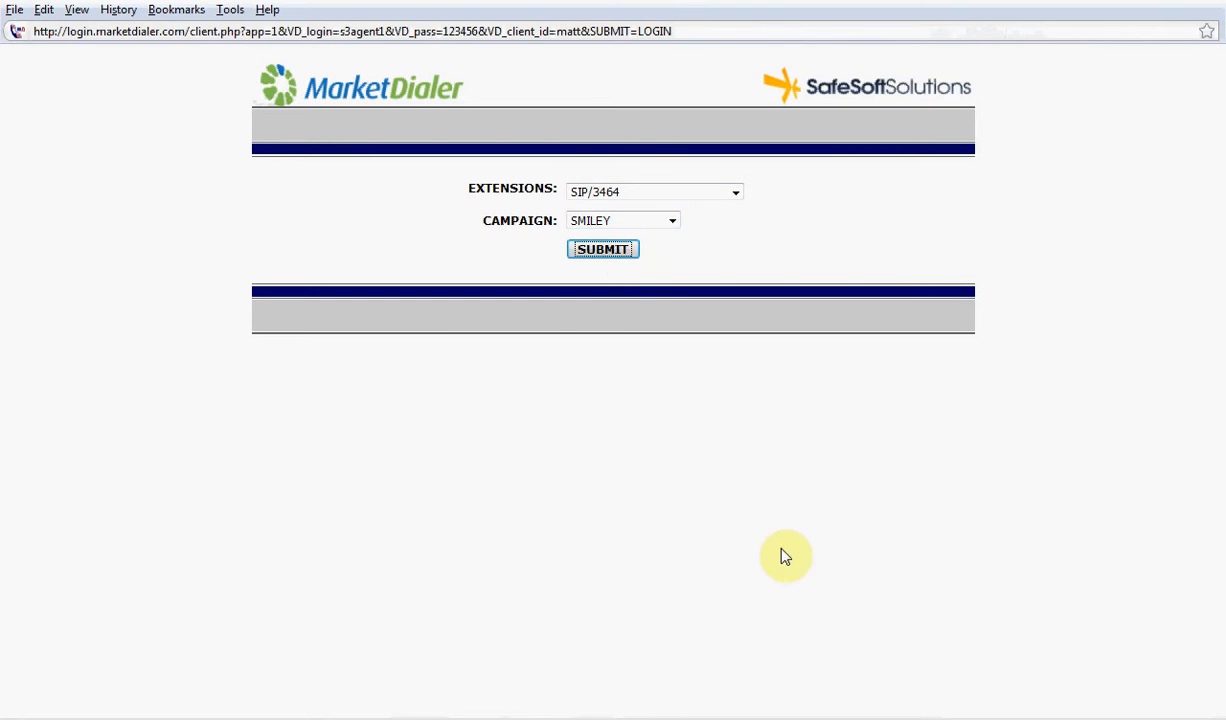
pyautogui.click(491, 392)
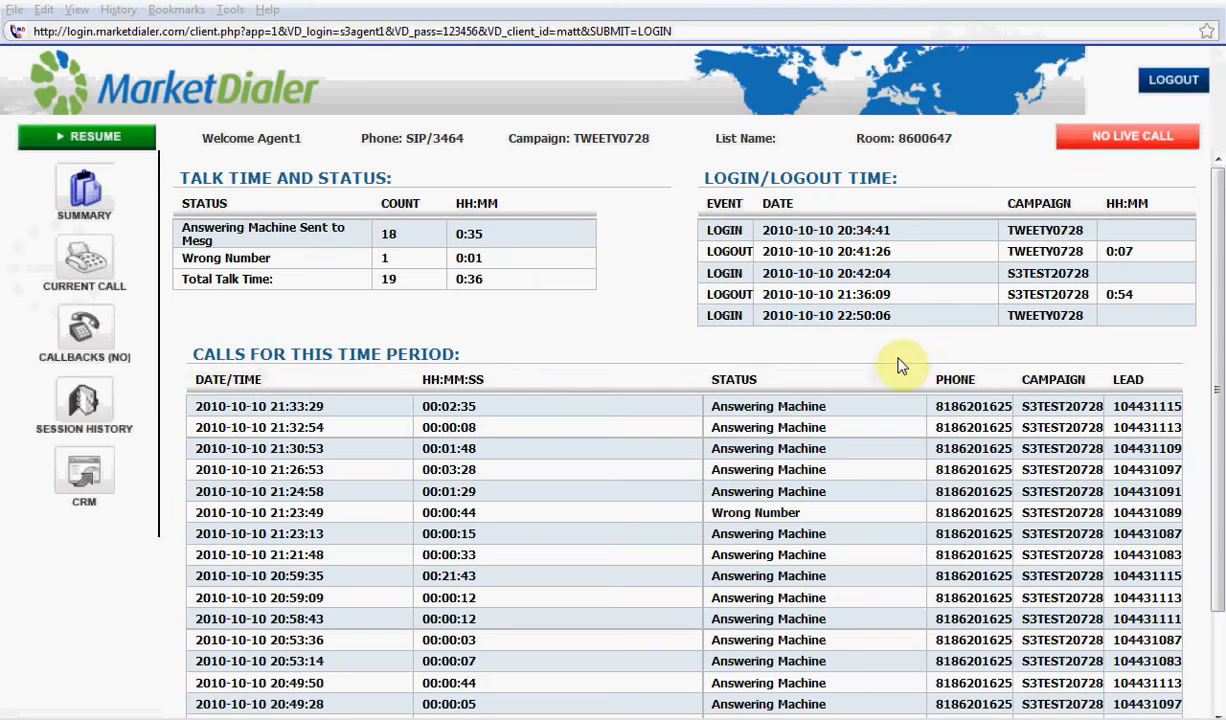
# View the CRM lead search page and examine the Main, Solar Panels and Add and Delete forms of the current call
pyautogui.click(84, 488)
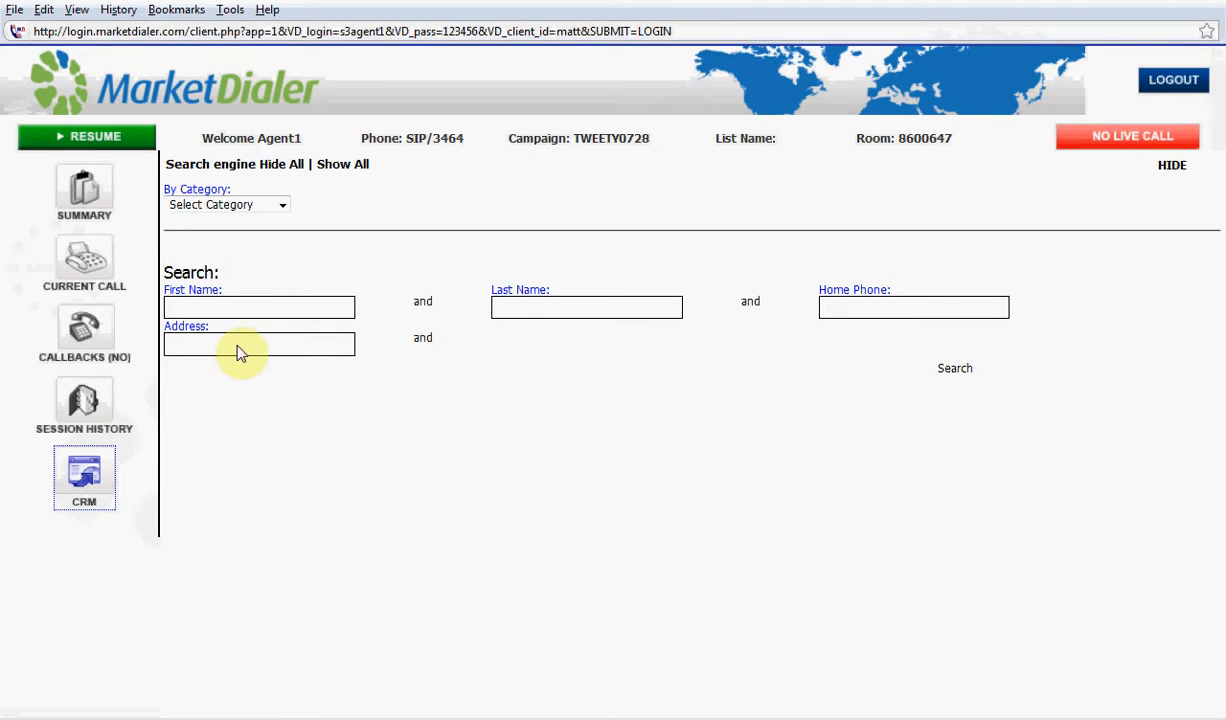
pyautogui.click(535, 438)
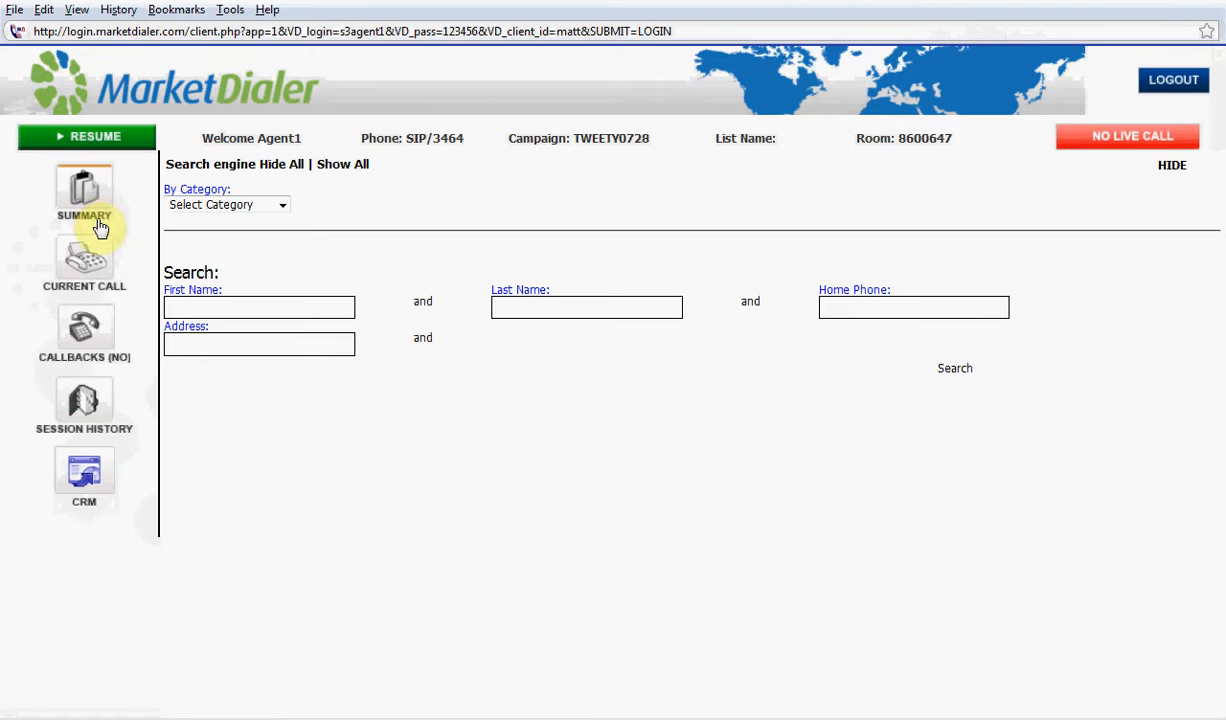
pyautogui.click(88, 262)
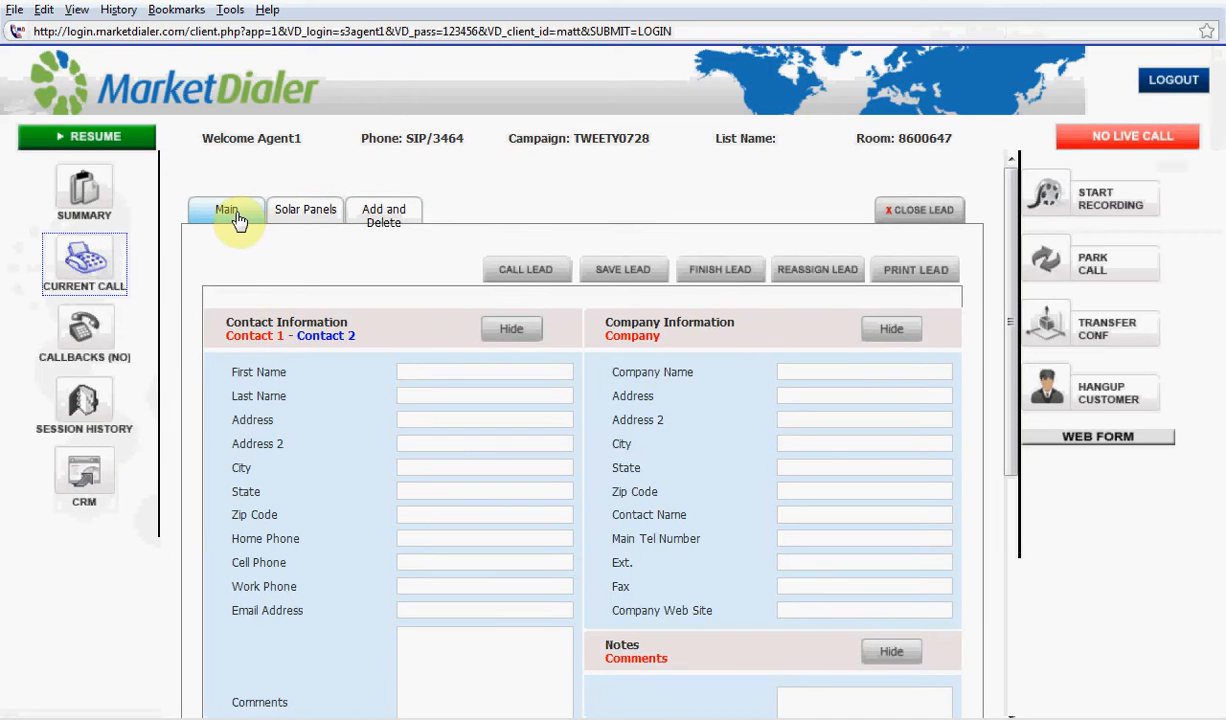
pyautogui.click(303, 212)
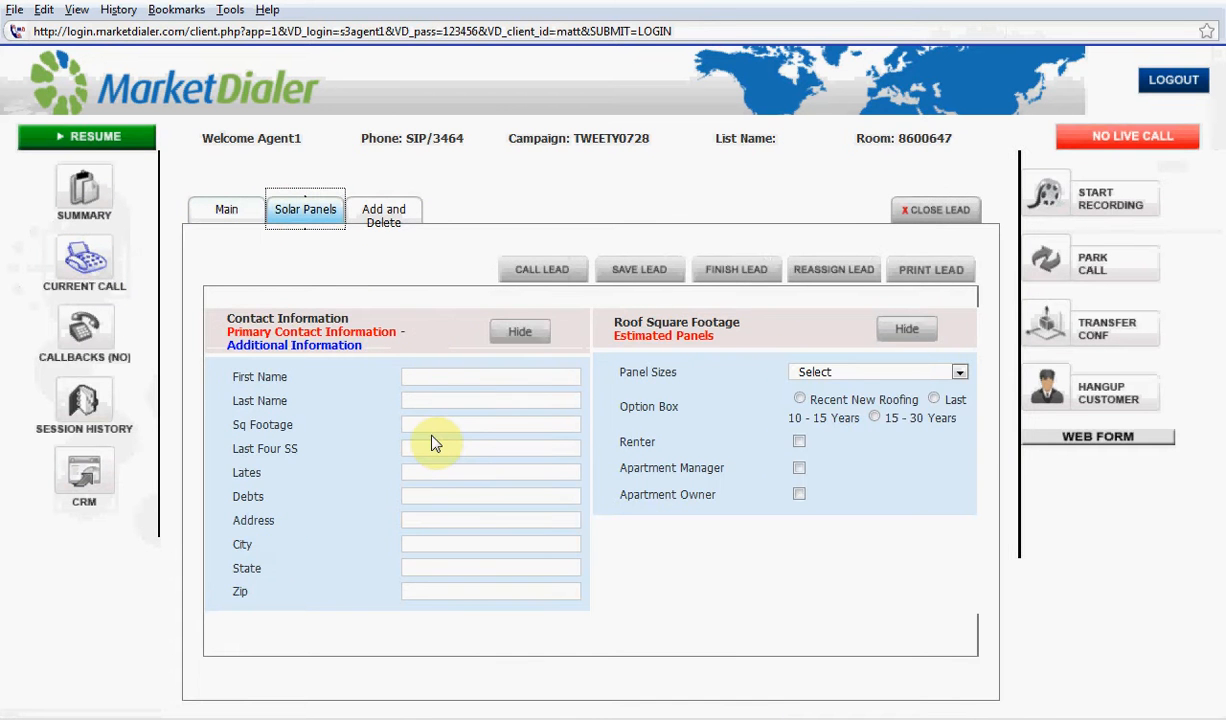
pyautogui.click(388, 214)
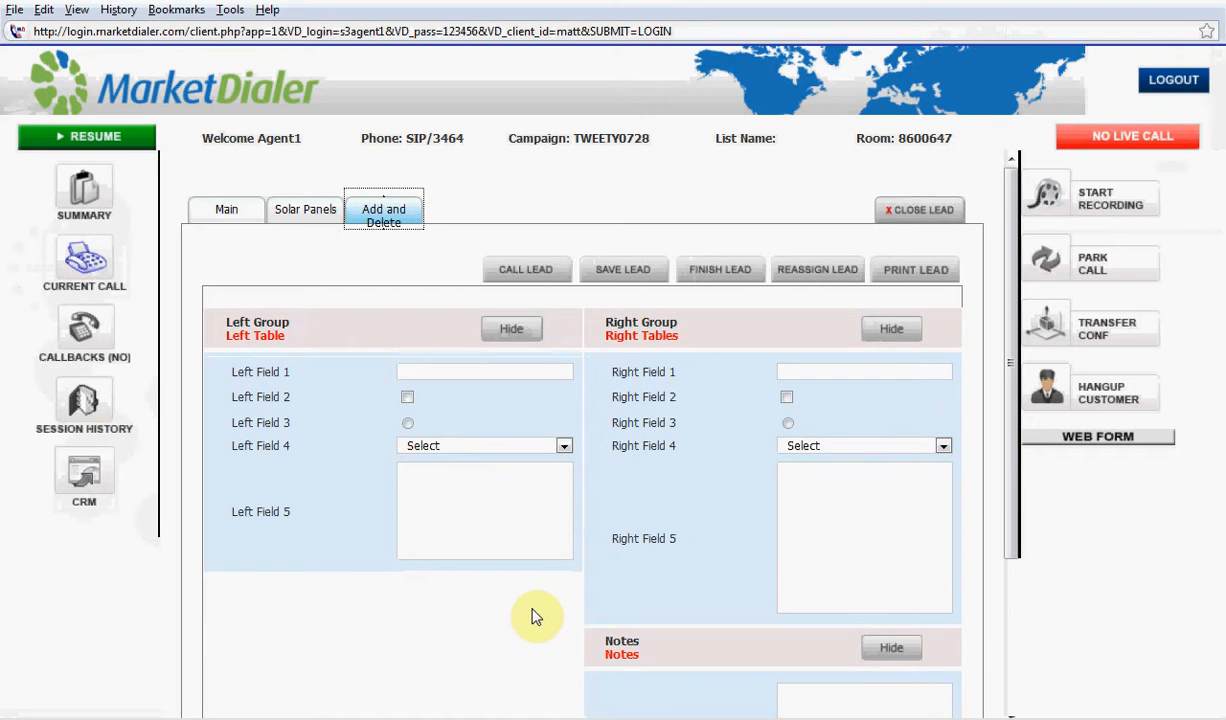
pyautogui.scroll(-3, 533, 617)
pyautogui.scroll(3, 533, 617)
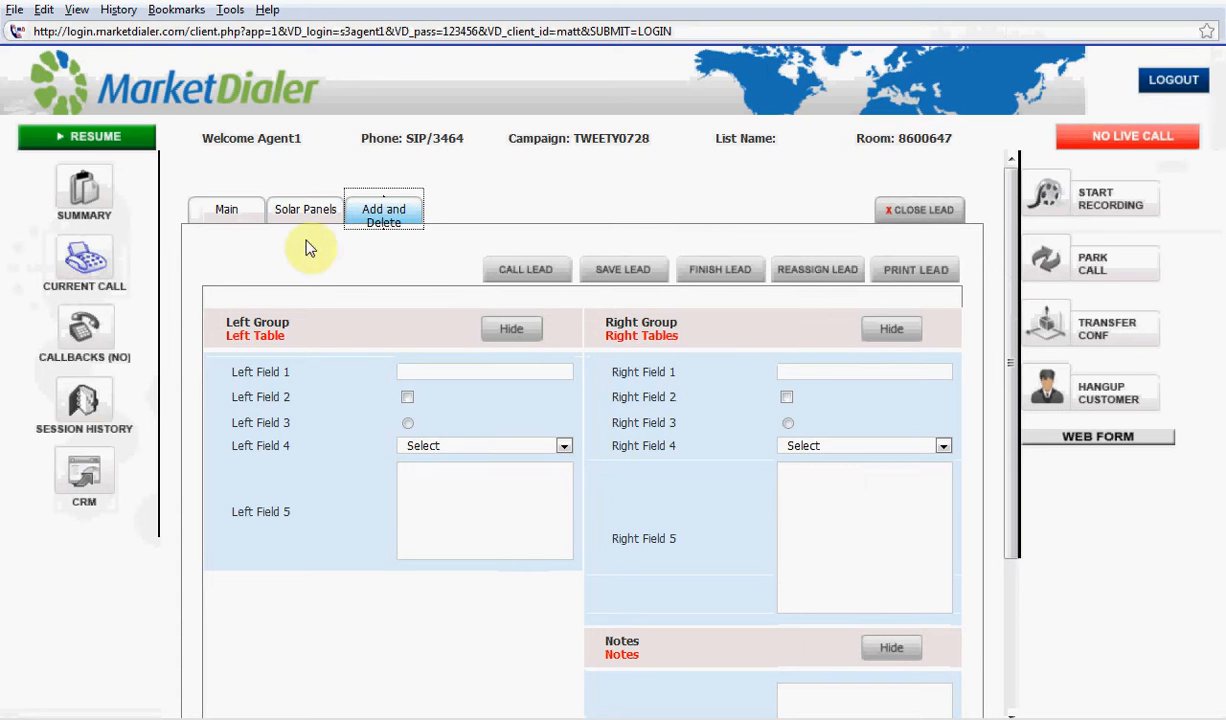
# Compare the groups and fields of the Solar Panels, Add and Delete, and Main forms on the current call screen
pyautogui.click(290, 215)
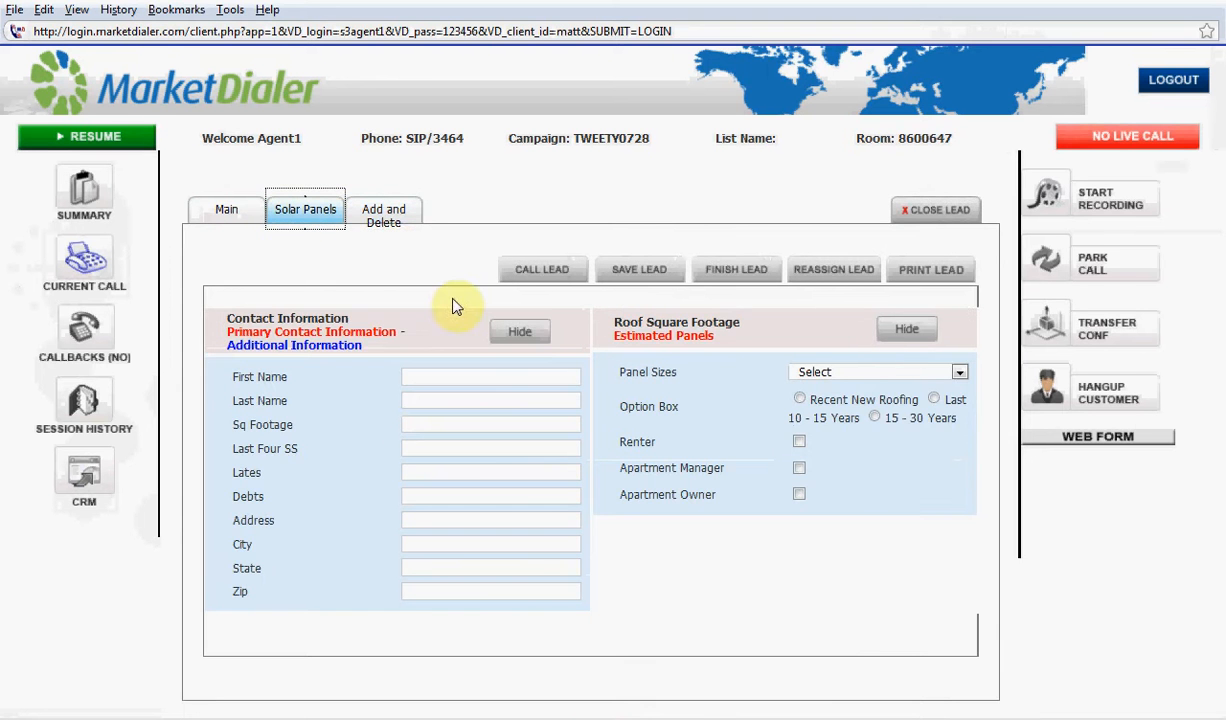
pyautogui.click(381, 225)
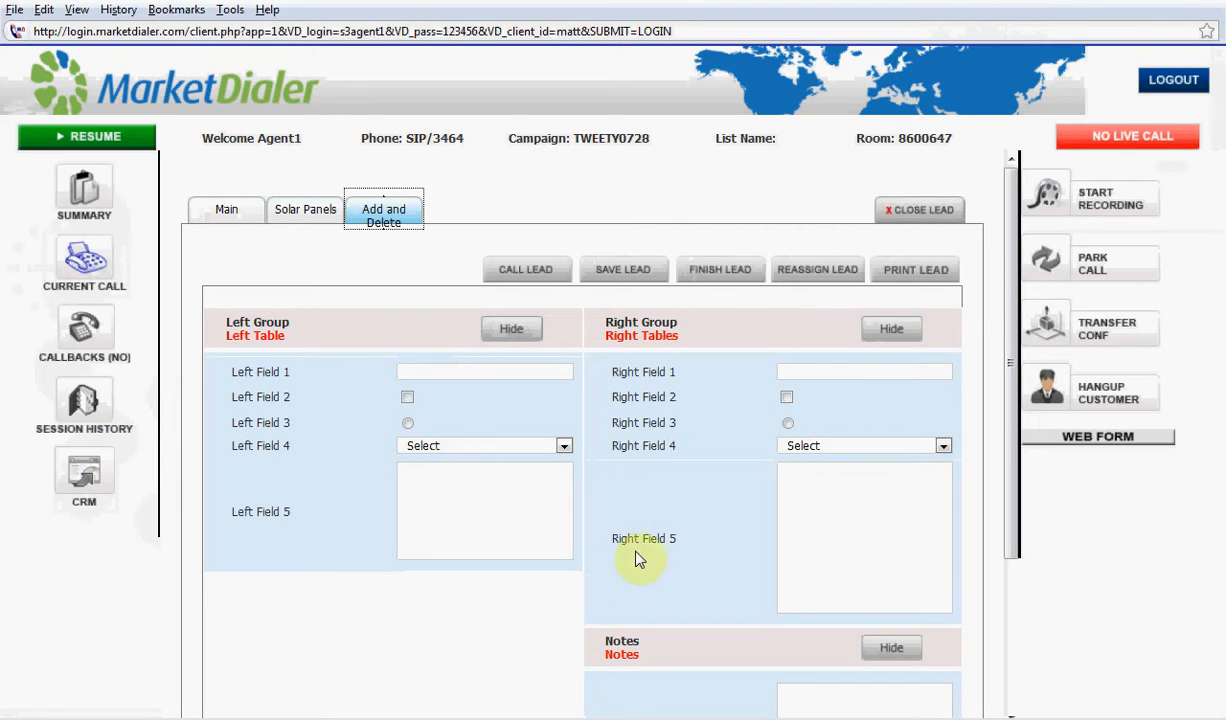
pyautogui.scroll(-3, 640, 560)
pyautogui.scroll(1, 645, 566)
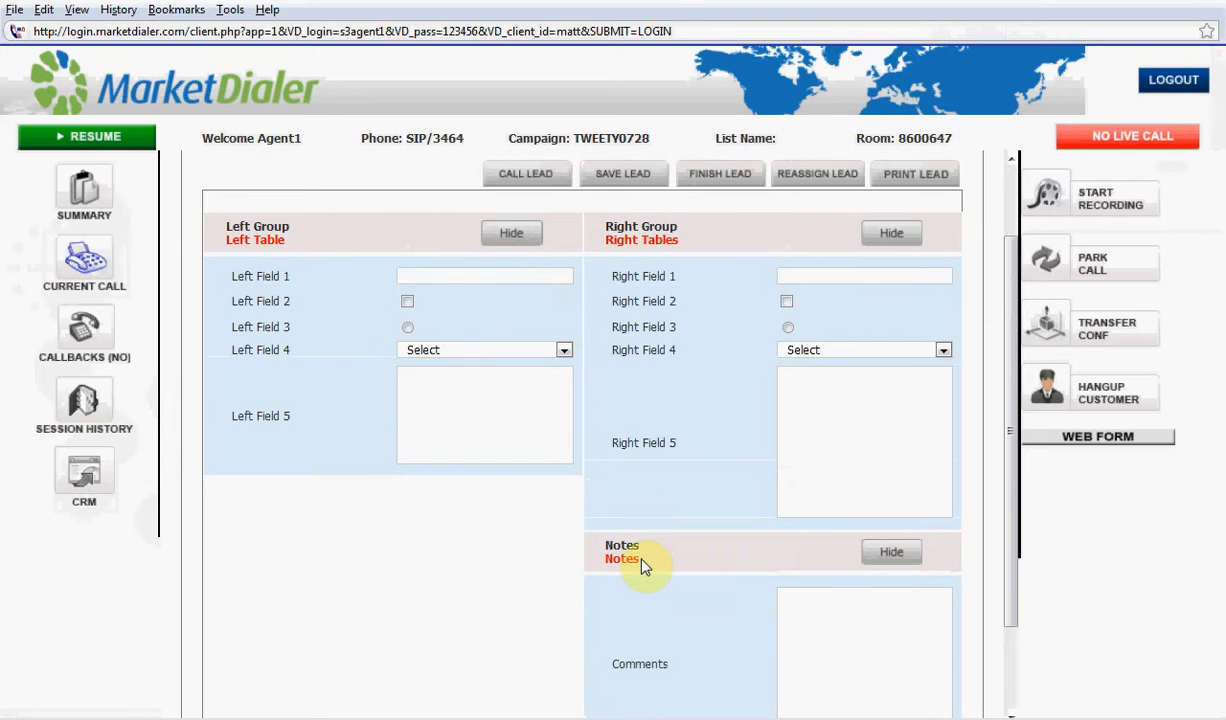
pyautogui.scroll(2, 614, 534)
pyautogui.click(306, 213)
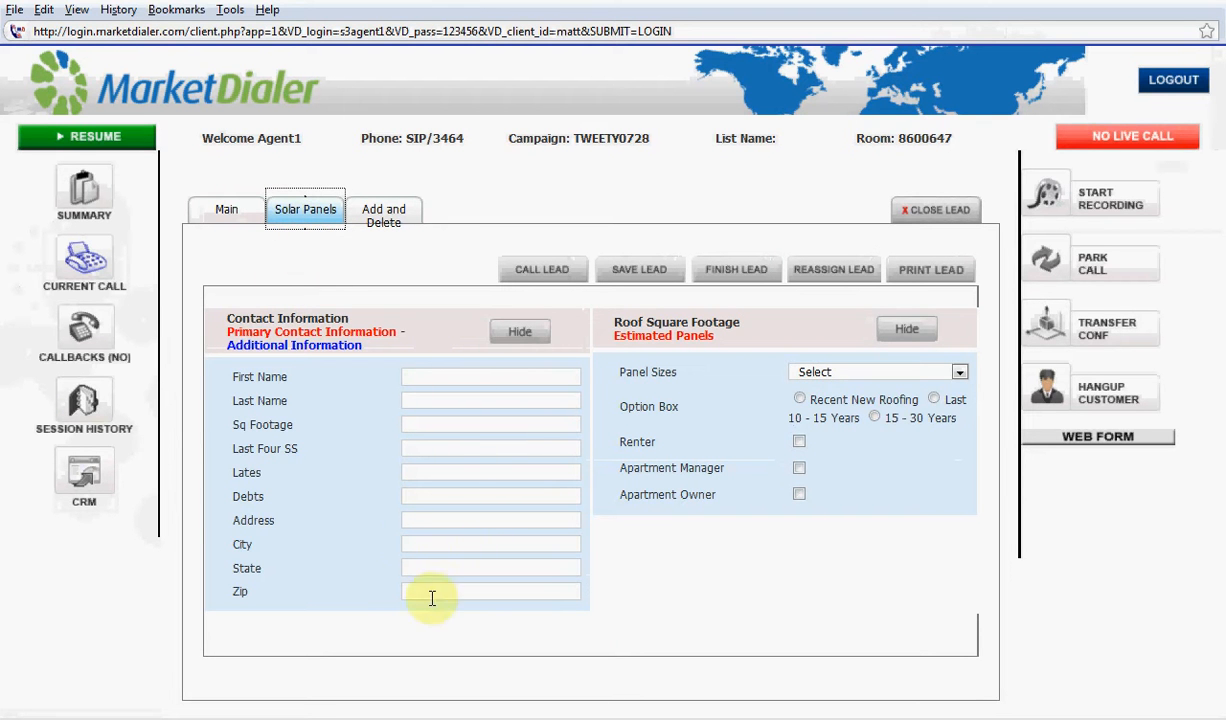
pyautogui.click(224, 214)
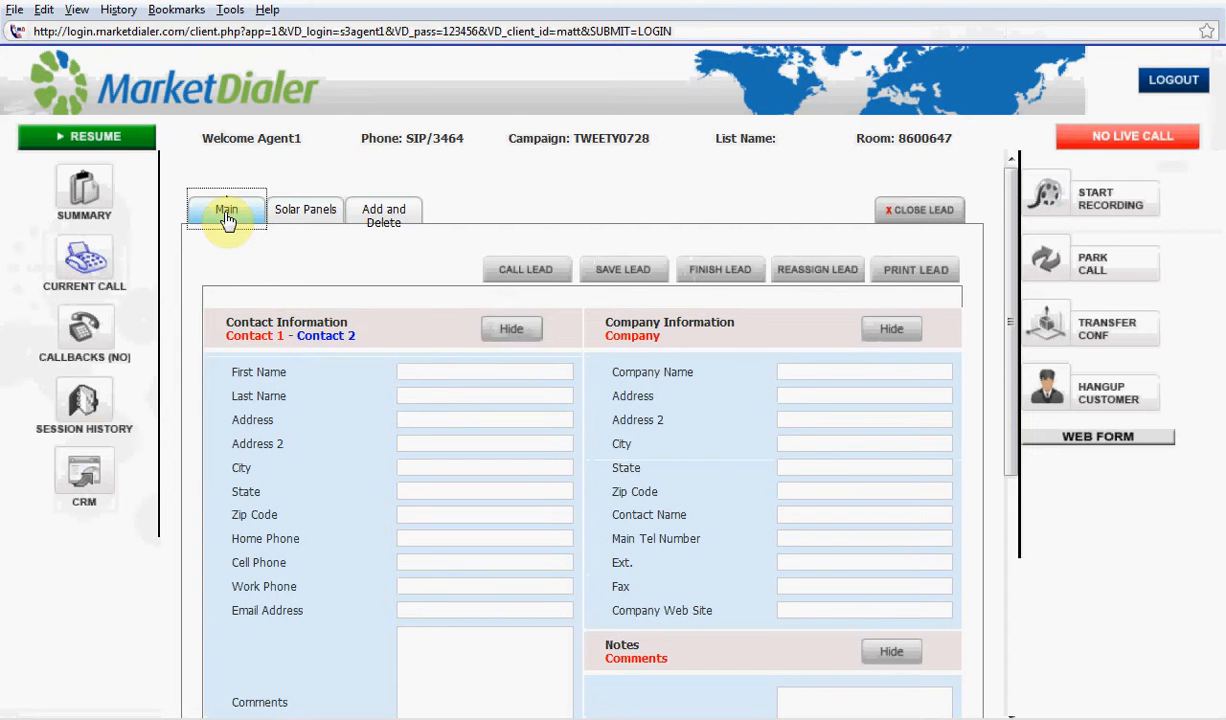
# Set Pool to Yes in the Additional Information table of the Solar Panels form, and save and close the lead
pyautogui.click(288, 212)
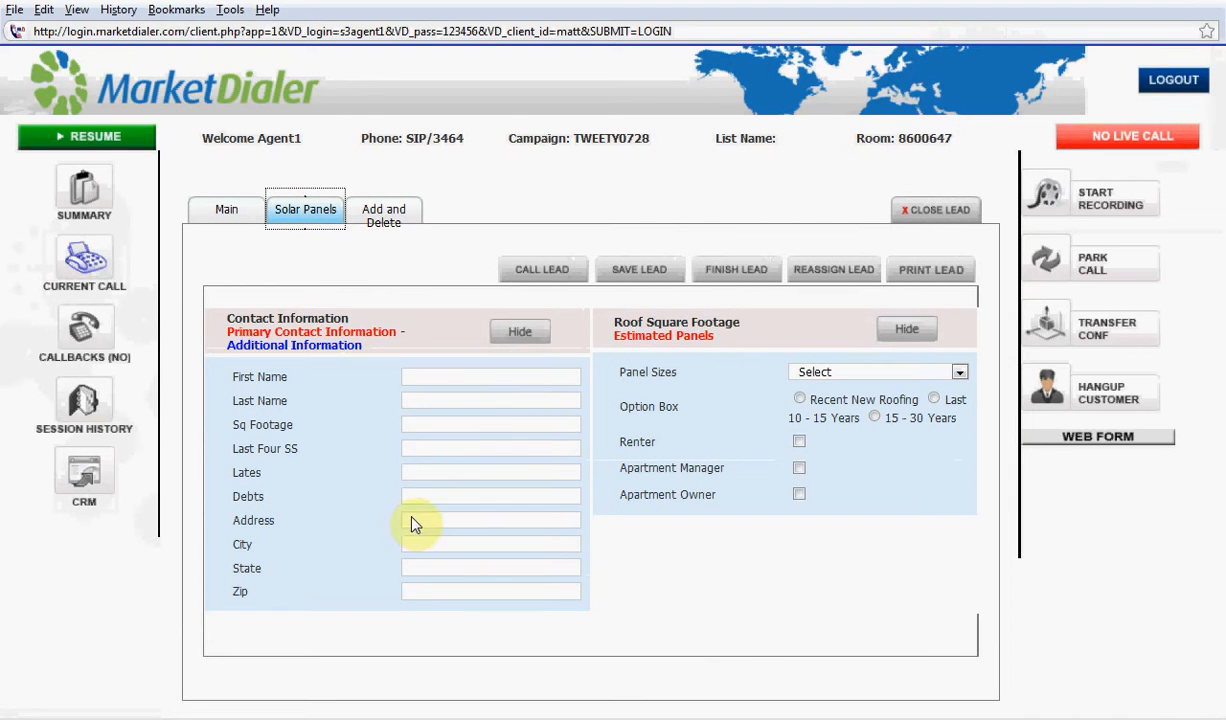
pyautogui.click(350, 345)
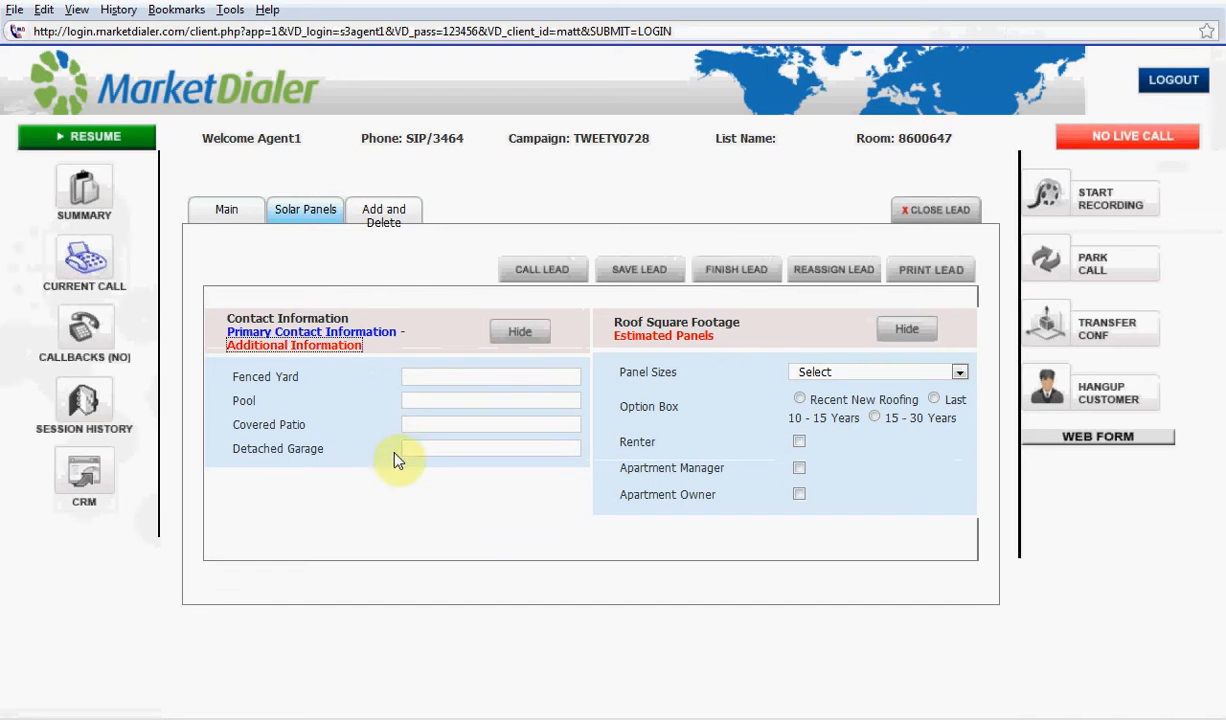
pyautogui.click(428, 404)
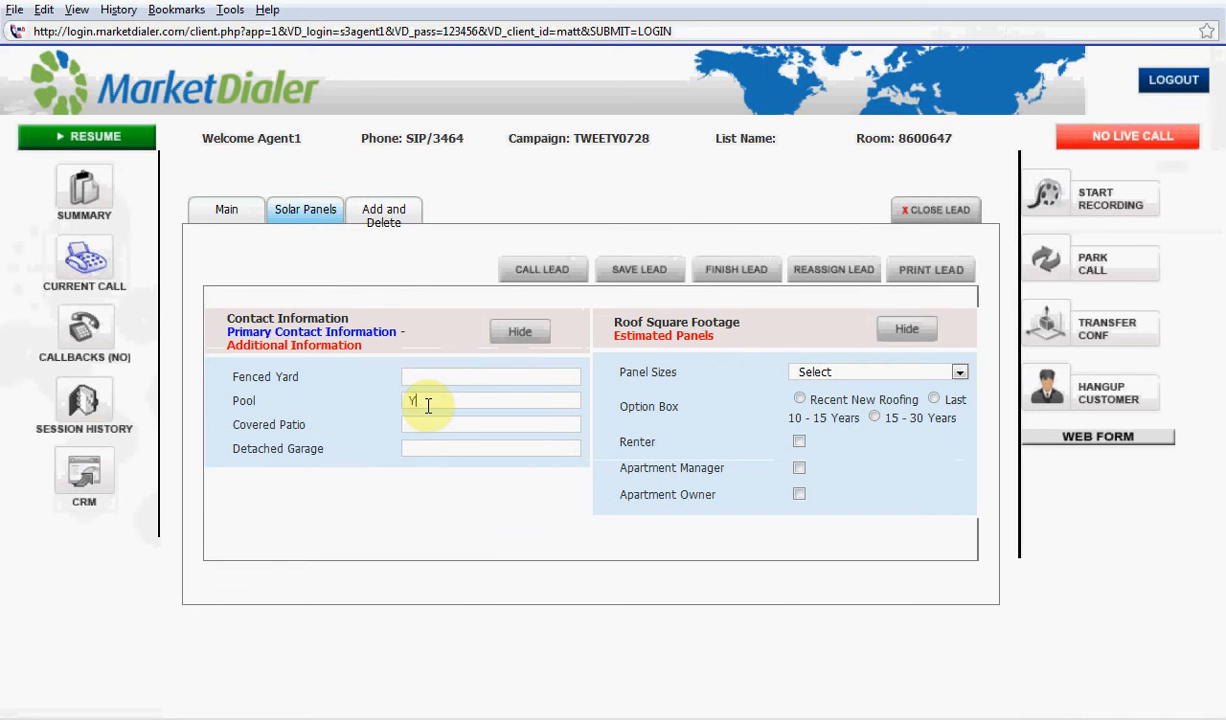
pyautogui.click(630, 276)
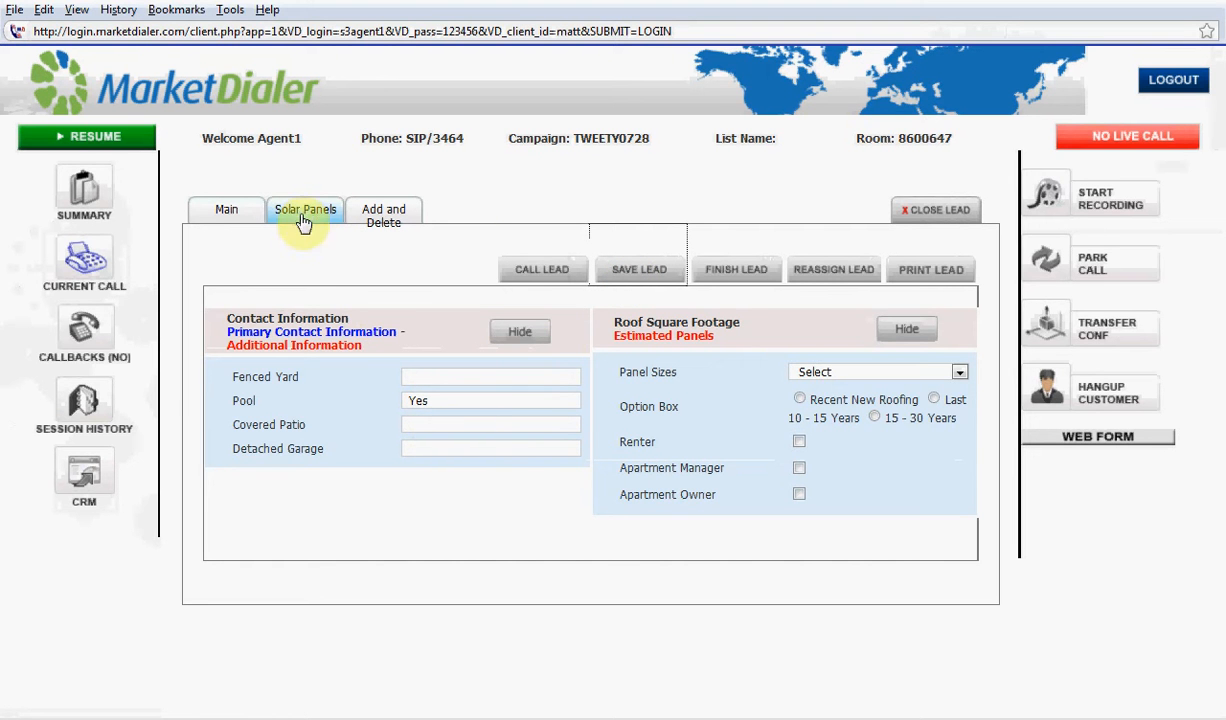
pyautogui.click(912, 211)
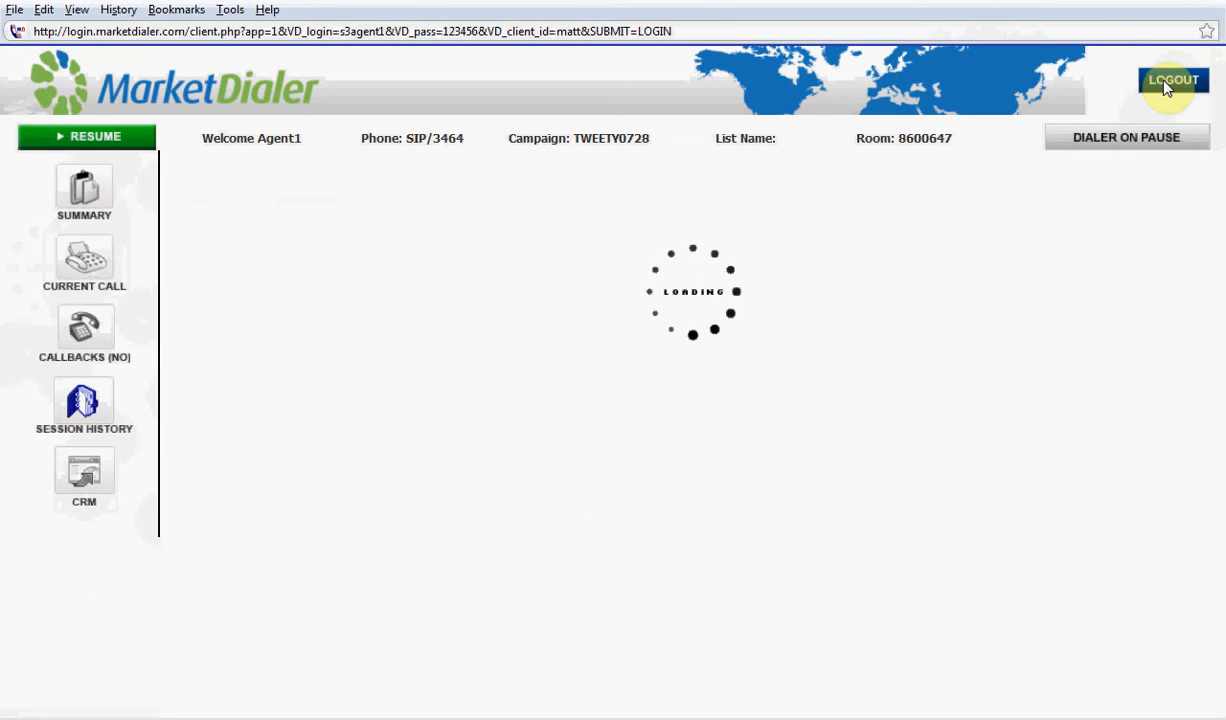
# Return to the dialer admin site, open Form Maker and examine its notice on making form changes
pyautogui.hotkey('alt', 'Tab')
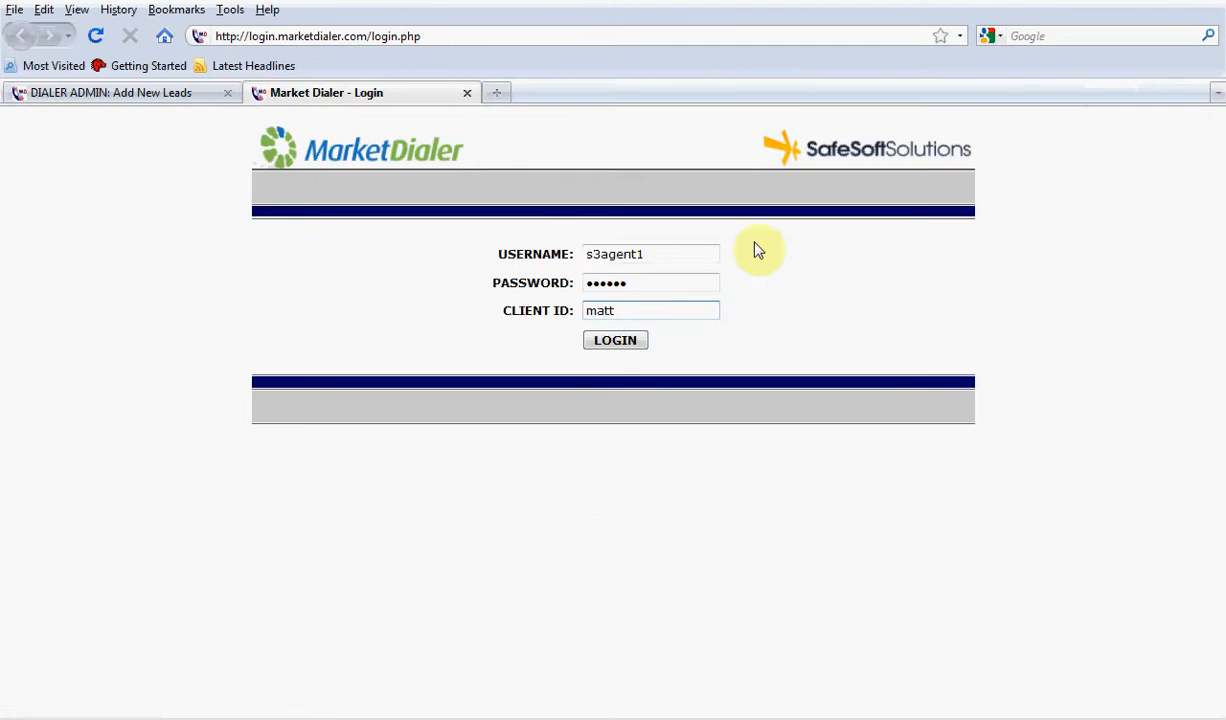
pyautogui.click(167, 92)
pyautogui.scroll(15, 988, 402)
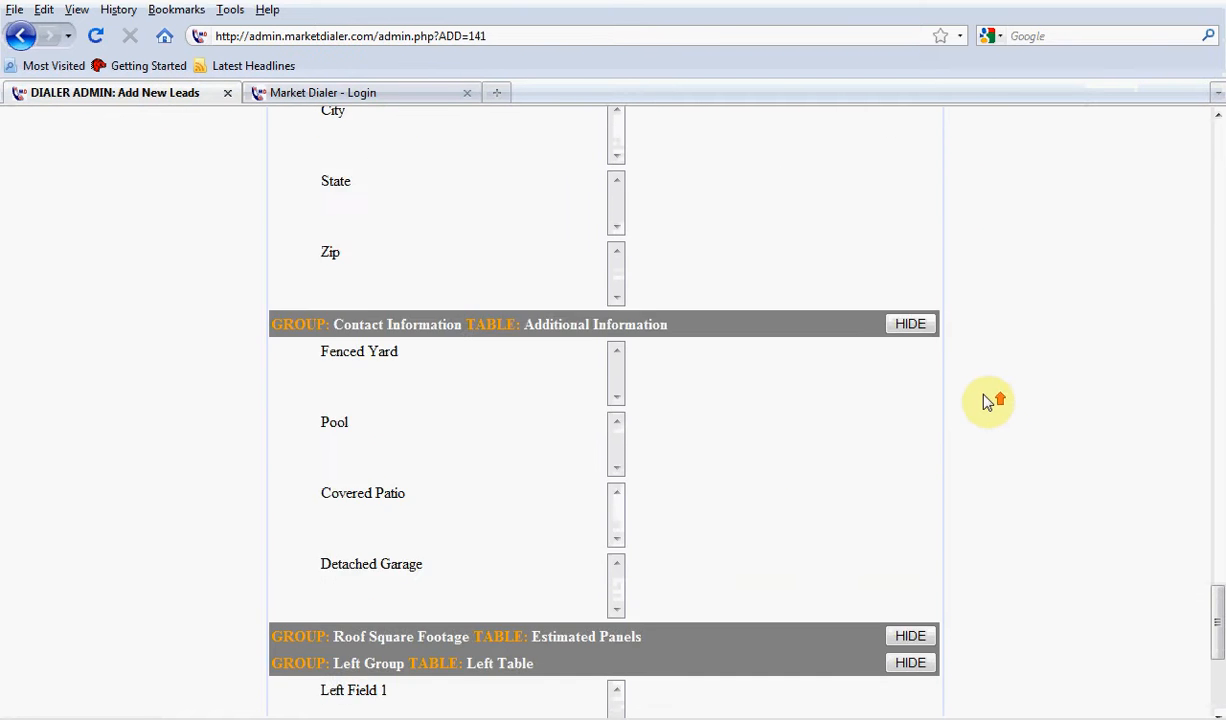
pyautogui.moveTo(1216, 556); pyautogui.dragTo(1216, 68)
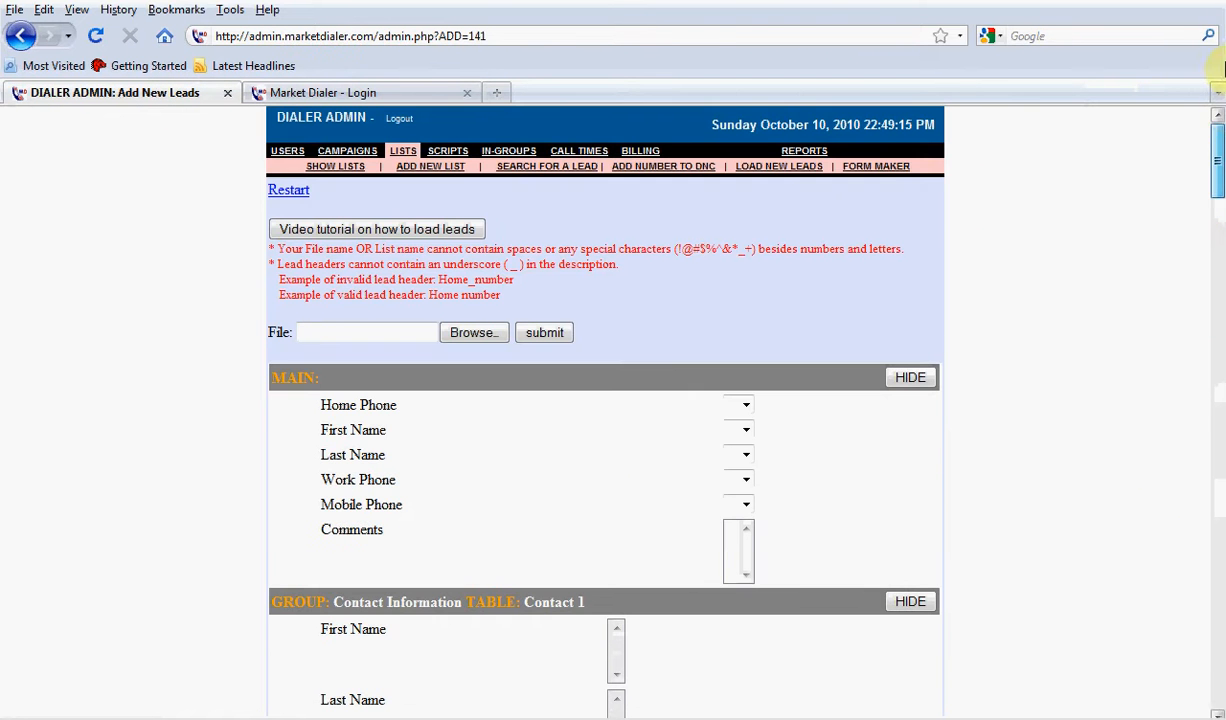
pyautogui.click(880, 166)
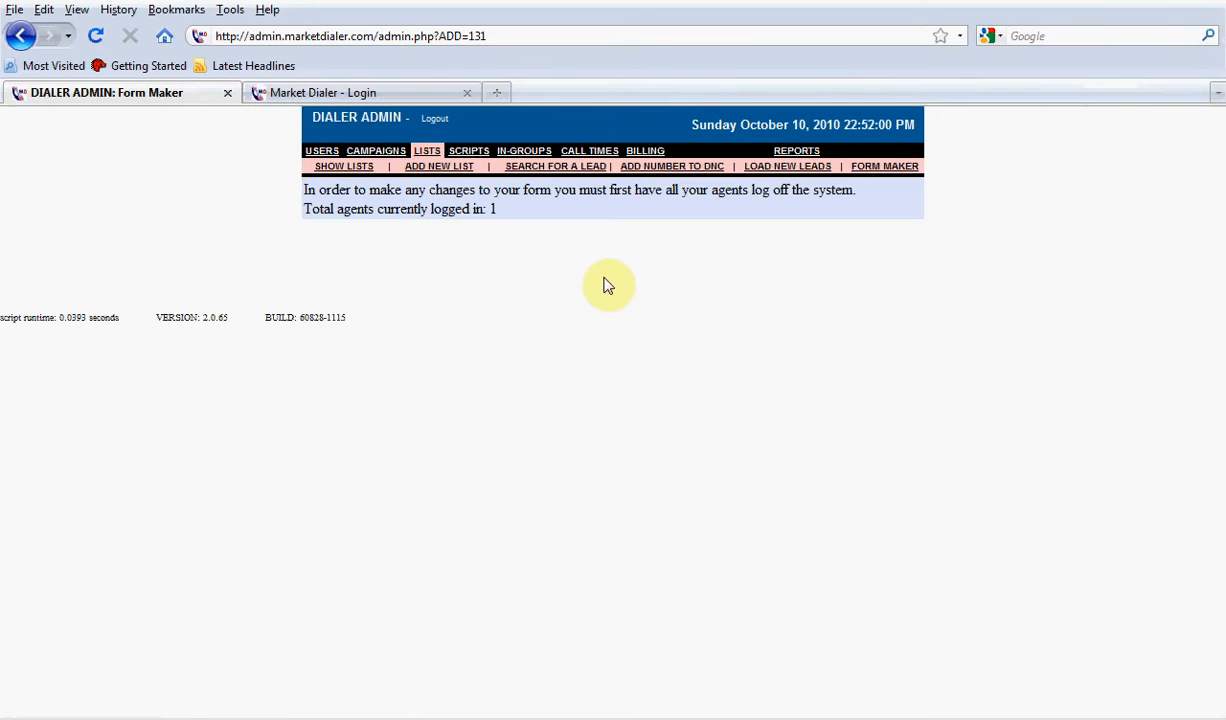
pyautogui.moveTo(497, 210); pyautogui.dragTo(300, 190)
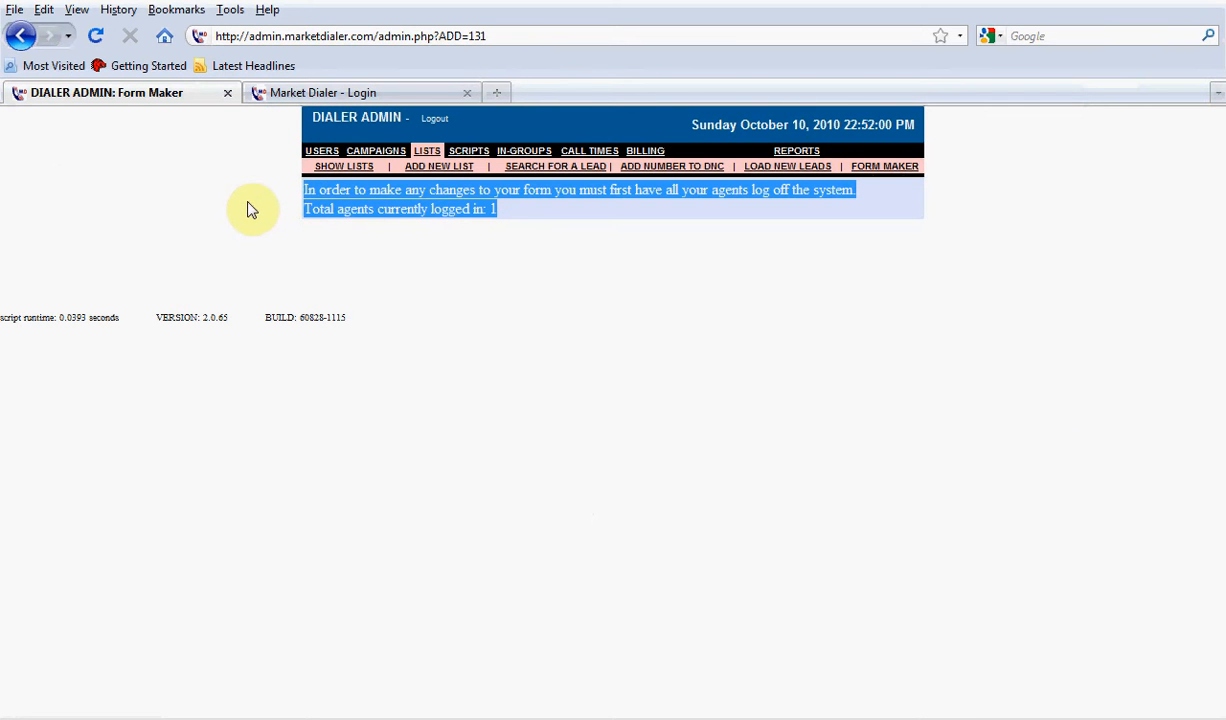
pyautogui.moveTo(854, 205); pyautogui.dragTo(305, 195)
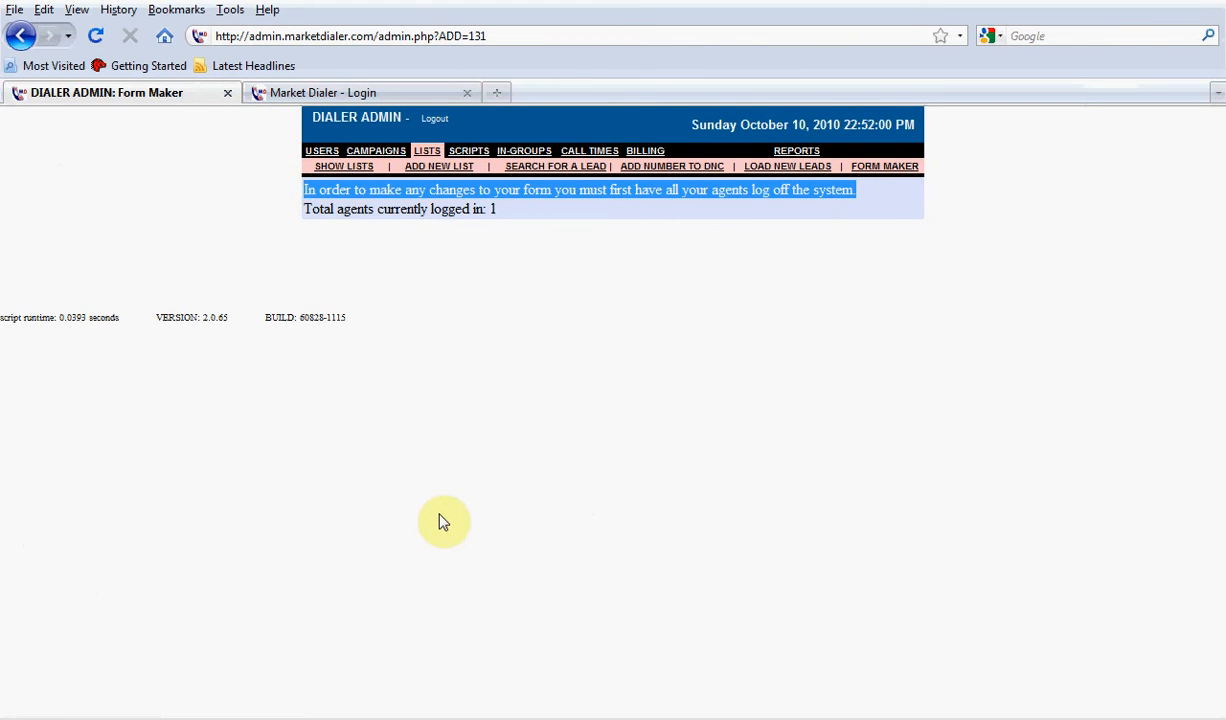
# Log the agent out of the dialer and open the Solar Panels form for editing in the admin site's Form Maker
pyautogui.hotkey('alt', 'Tab')
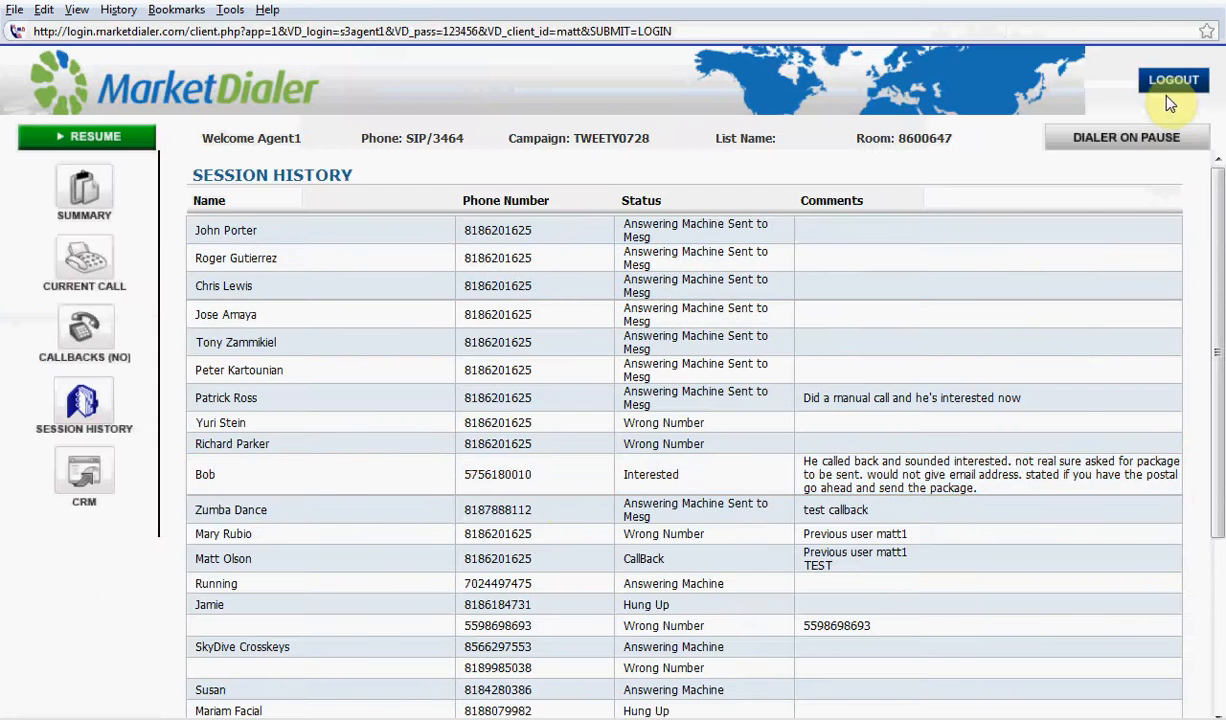
pyautogui.click(1171, 88)
pyautogui.click(882, 167)
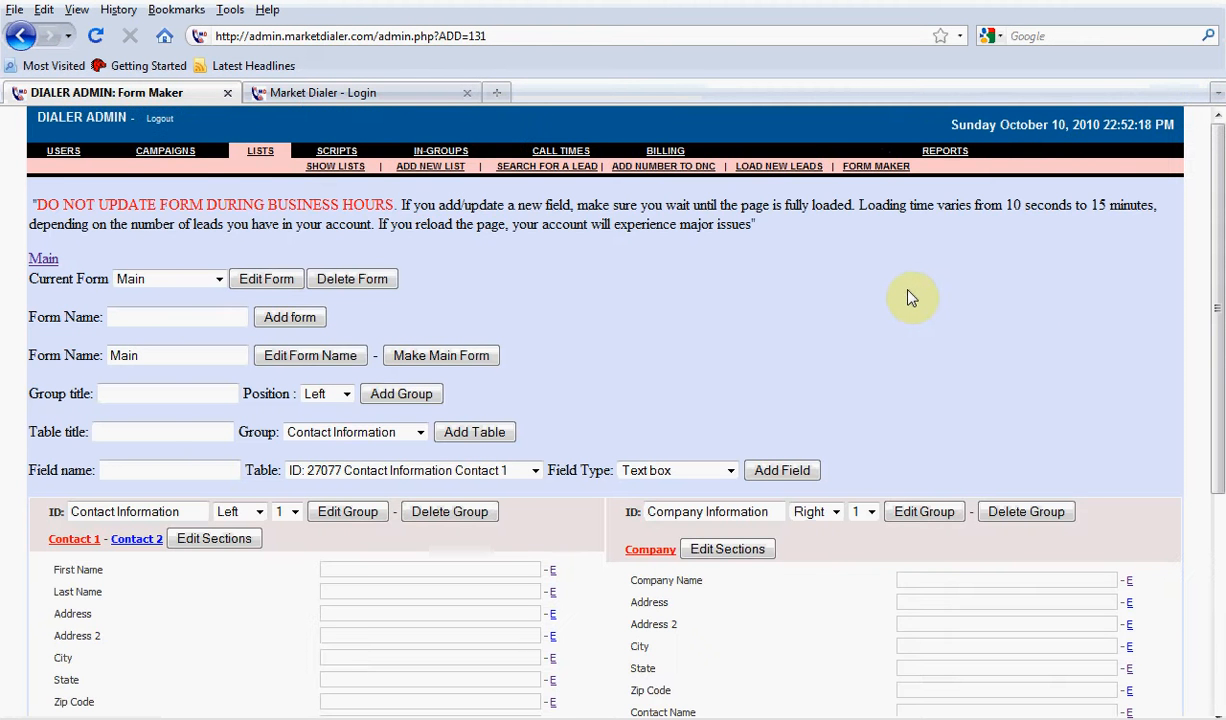
pyautogui.click(158, 279)
pyautogui.click(172, 315)
pyautogui.click(262, 279)
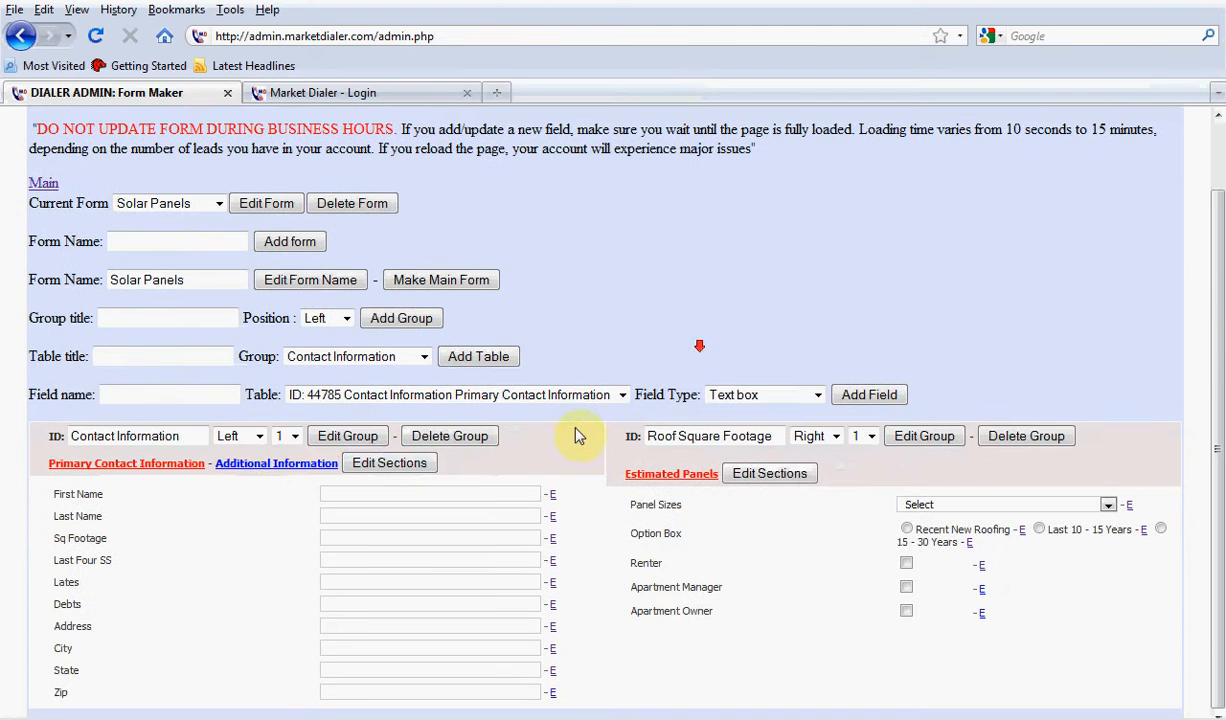
# Make the Pool field in the Additional Information table searchable and save the change
pyautogui.click(265, 539)
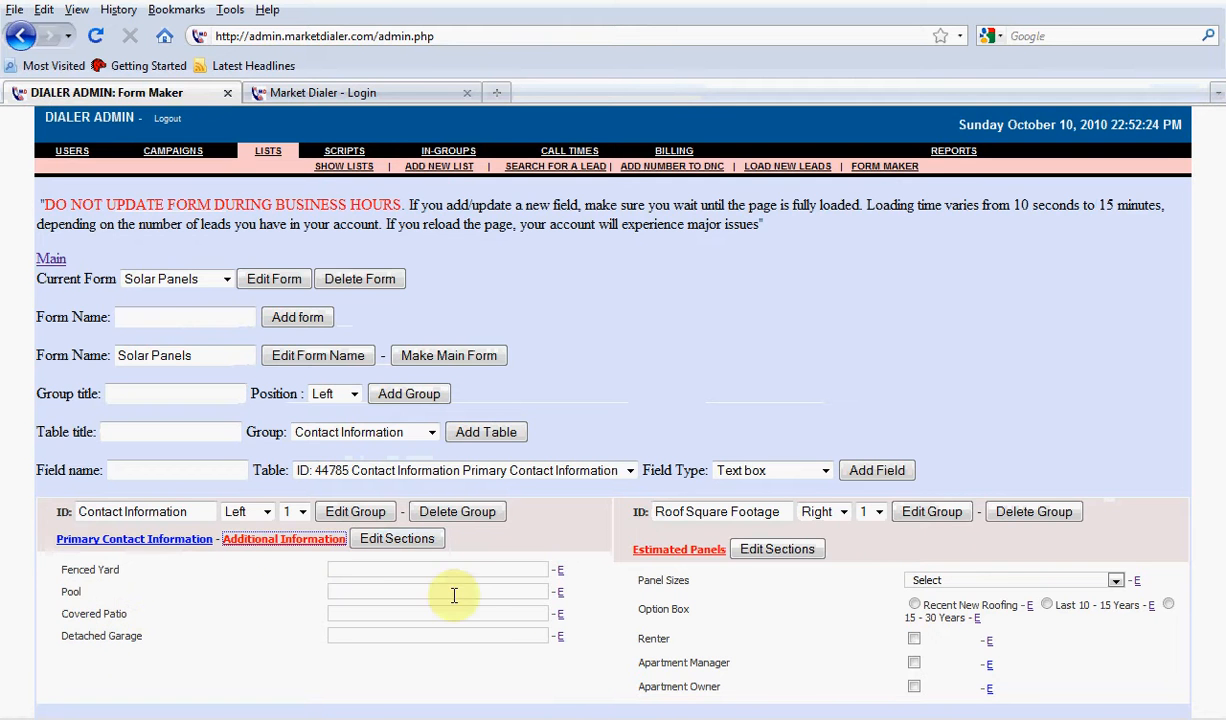
pyautogui.click(561, 592)
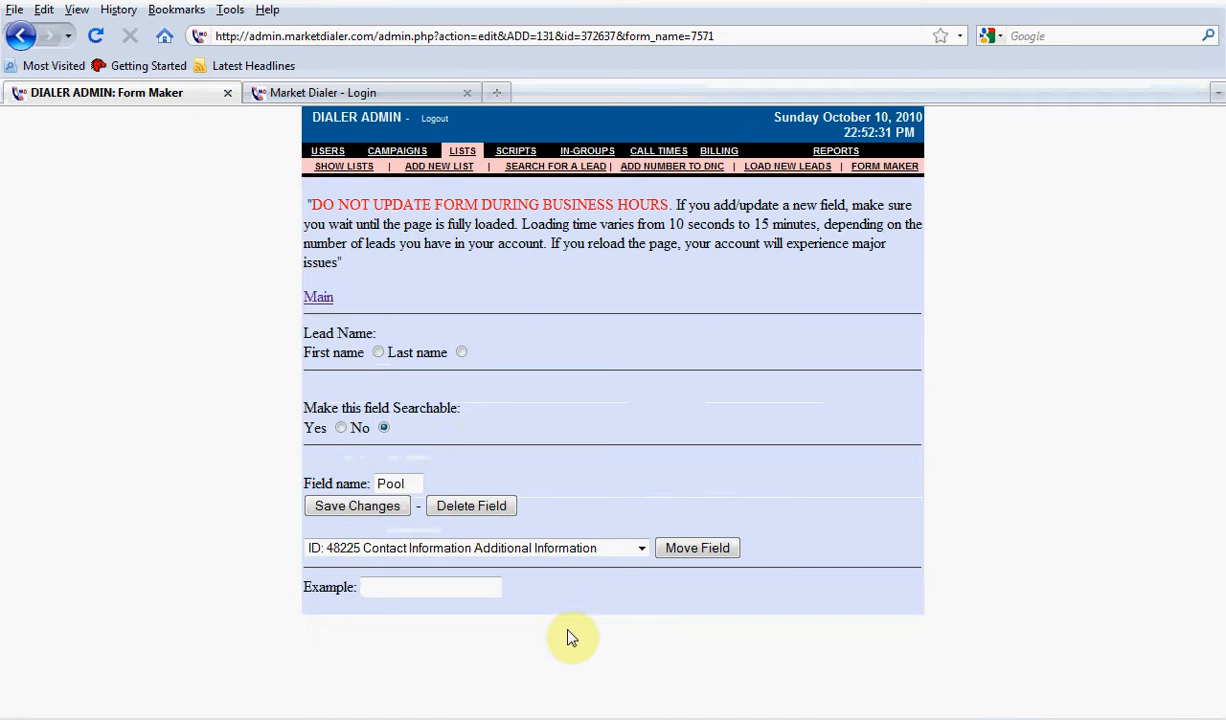
pyautogui.click(341, 428)
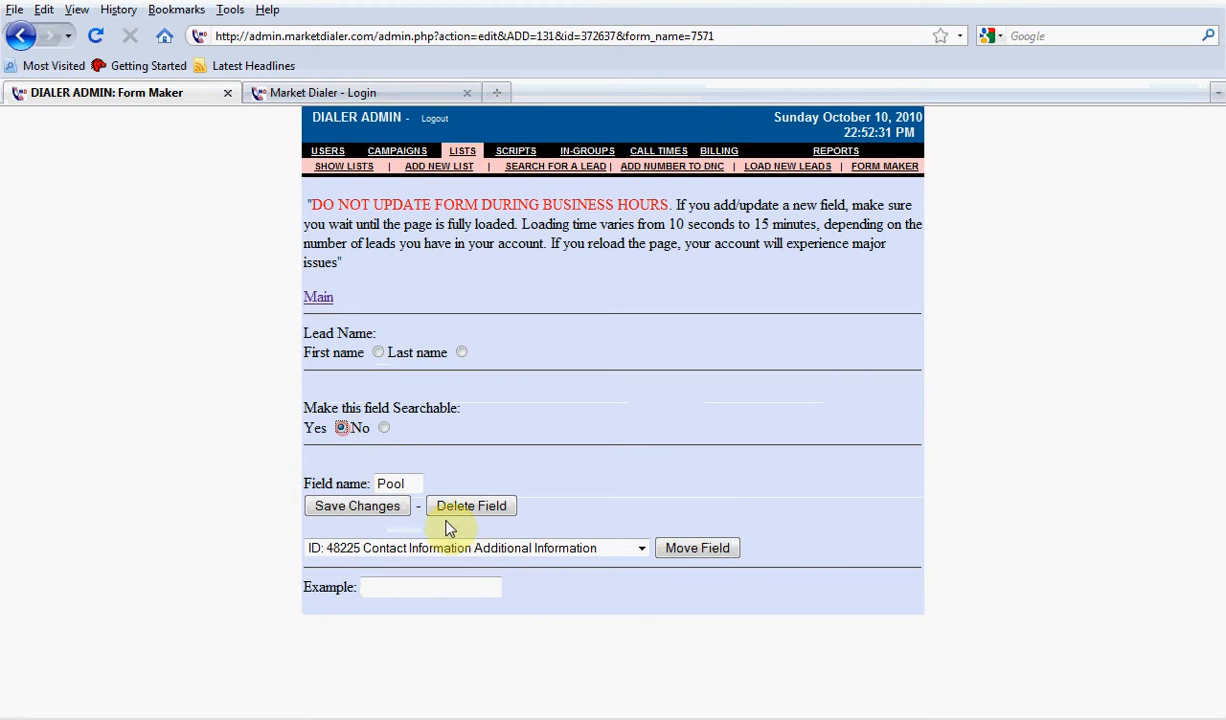
pyautogui.click(382, 510)
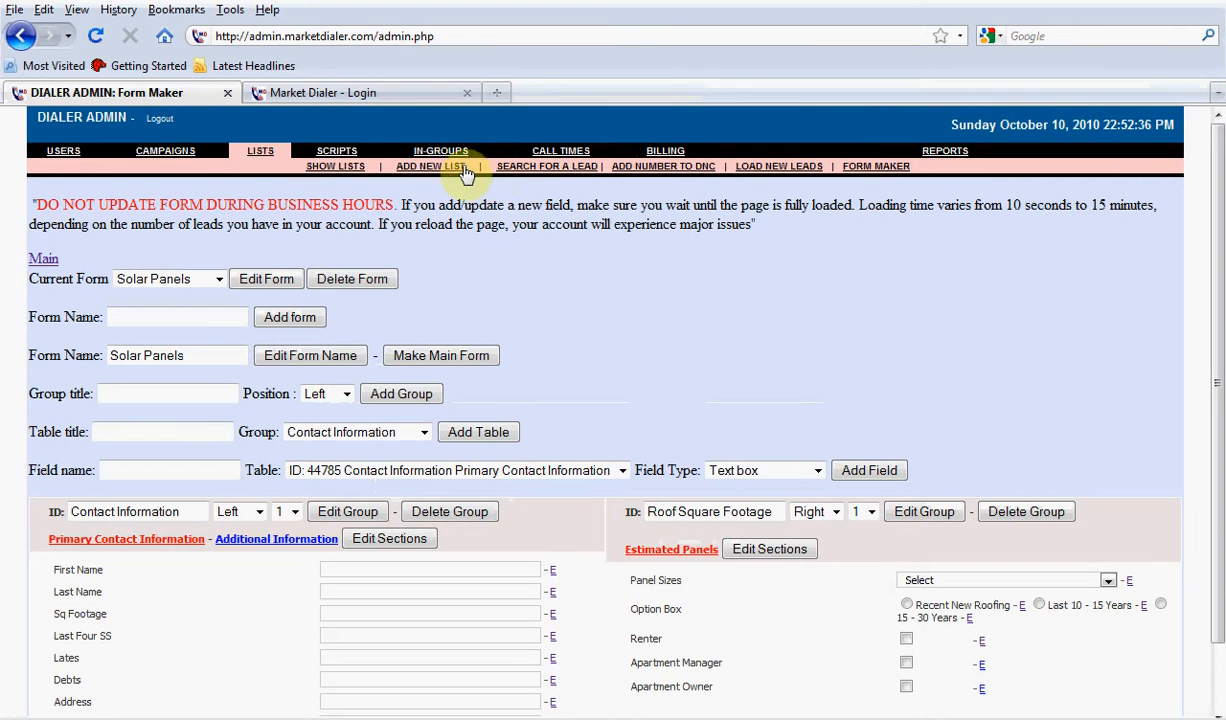
# Search the admin site's leads for those with Pool set to yes
pyautogui.click(547, 166)
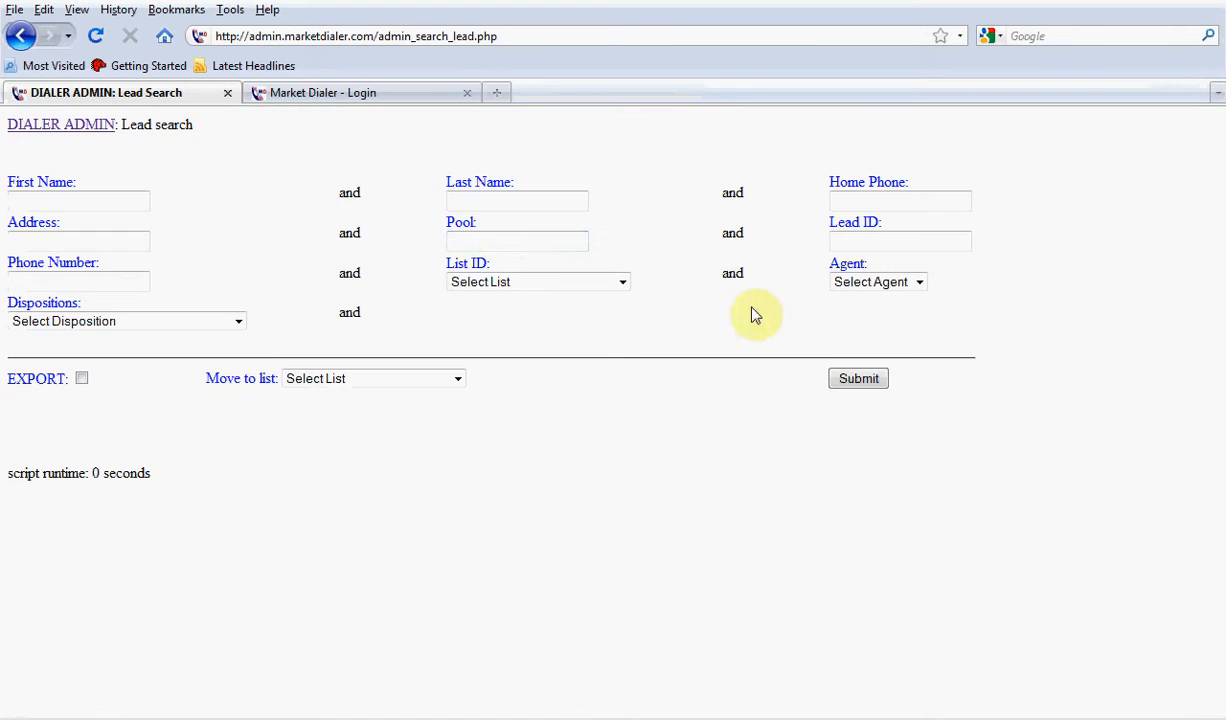
pyautogui.click(492, 224)
pyautogui.doubleClick(492, 226)
pyautogui.click(498, 246)
pyautogui.write('yes')
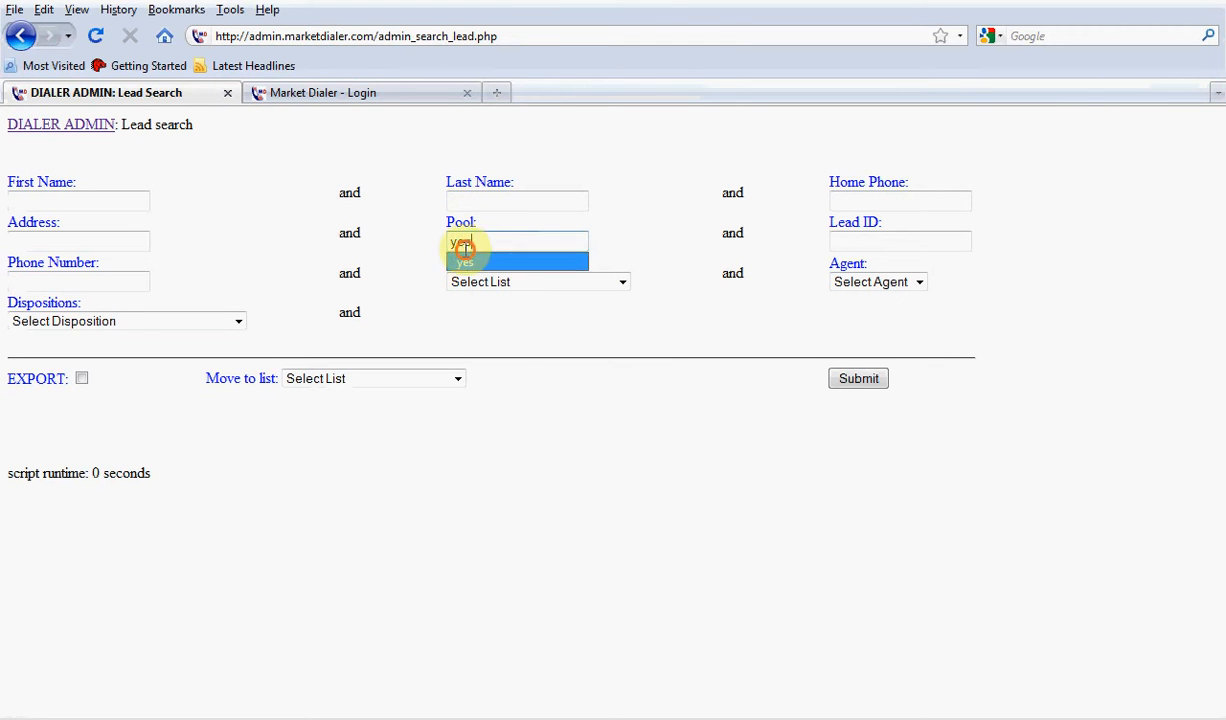
pyautogui.click(466, 262)
pyautogui.click(843, 380)
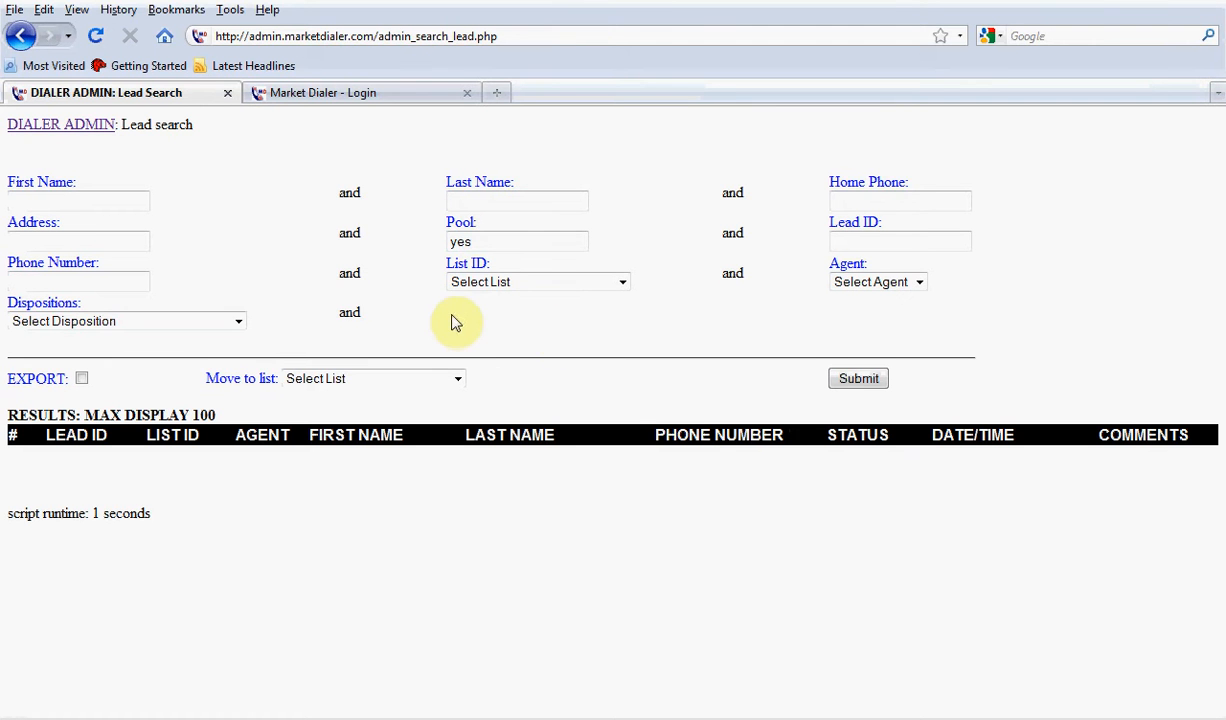
# Log the agent back in to the dialer with extension SIP/3464 and TEST CAMPAIGN
pyautogui.click(390, 97)
pyautogui.click(622, 341)
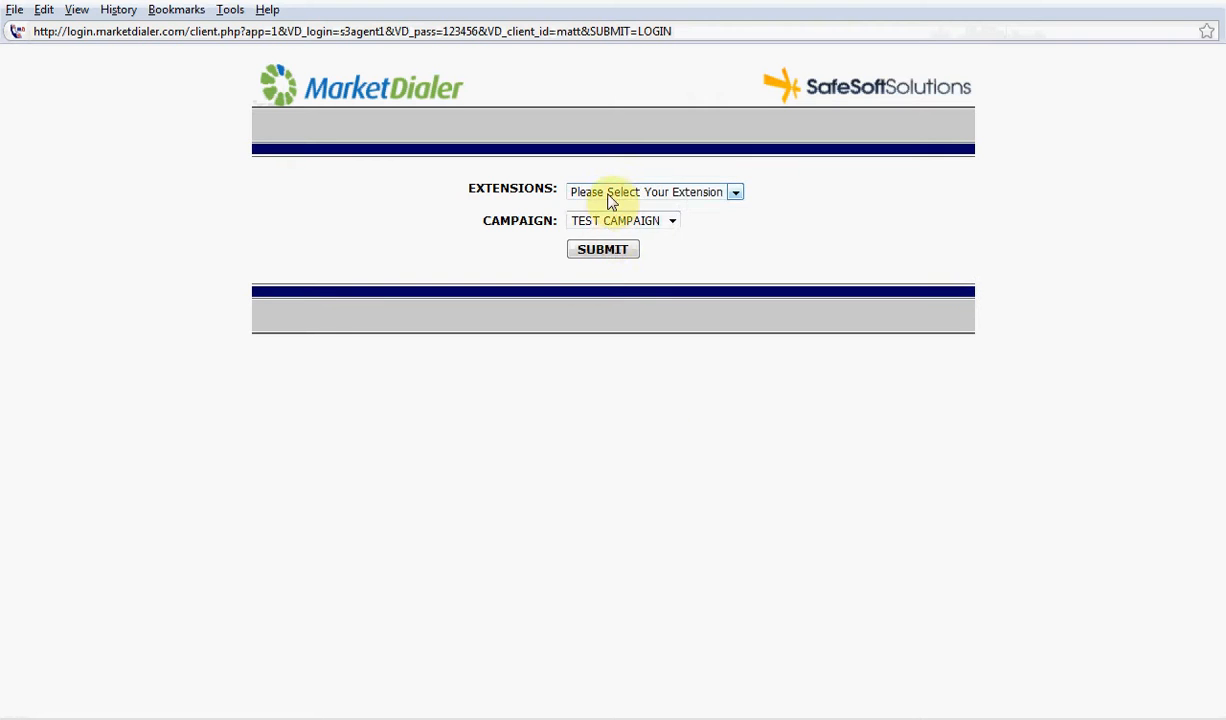
pyautogui.click(612, 192)
pyautogui.click(600, 222)
pyautogui.click(619, 250)
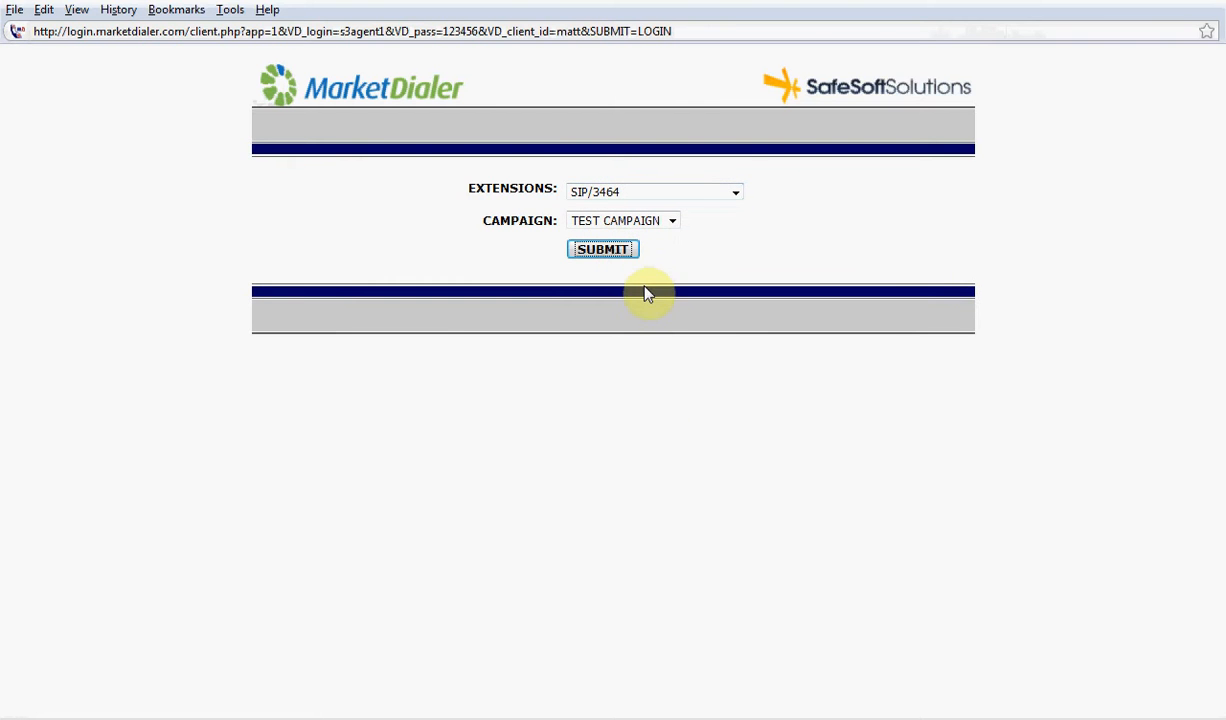
pyautogui.click(495, 390)
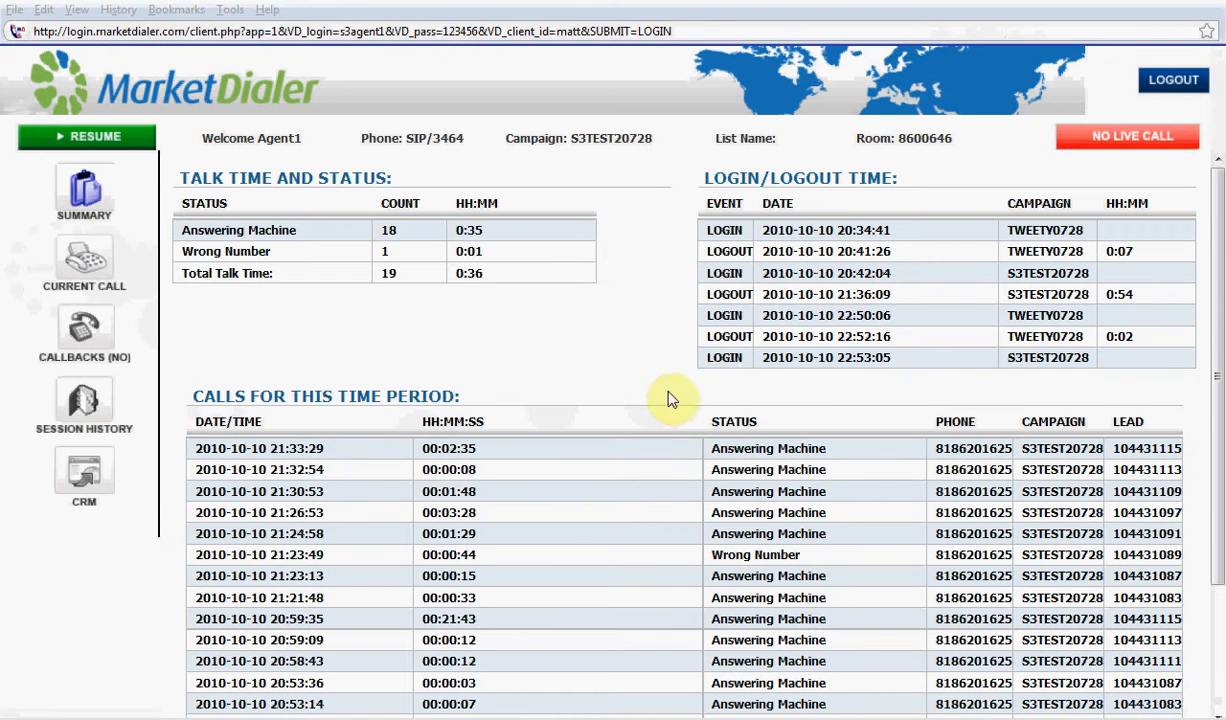
# Open the first lead in the session history, check Pool under Additional Information on its Solar Panels form, and save and close the lead
pyautogui.click(100, 430)
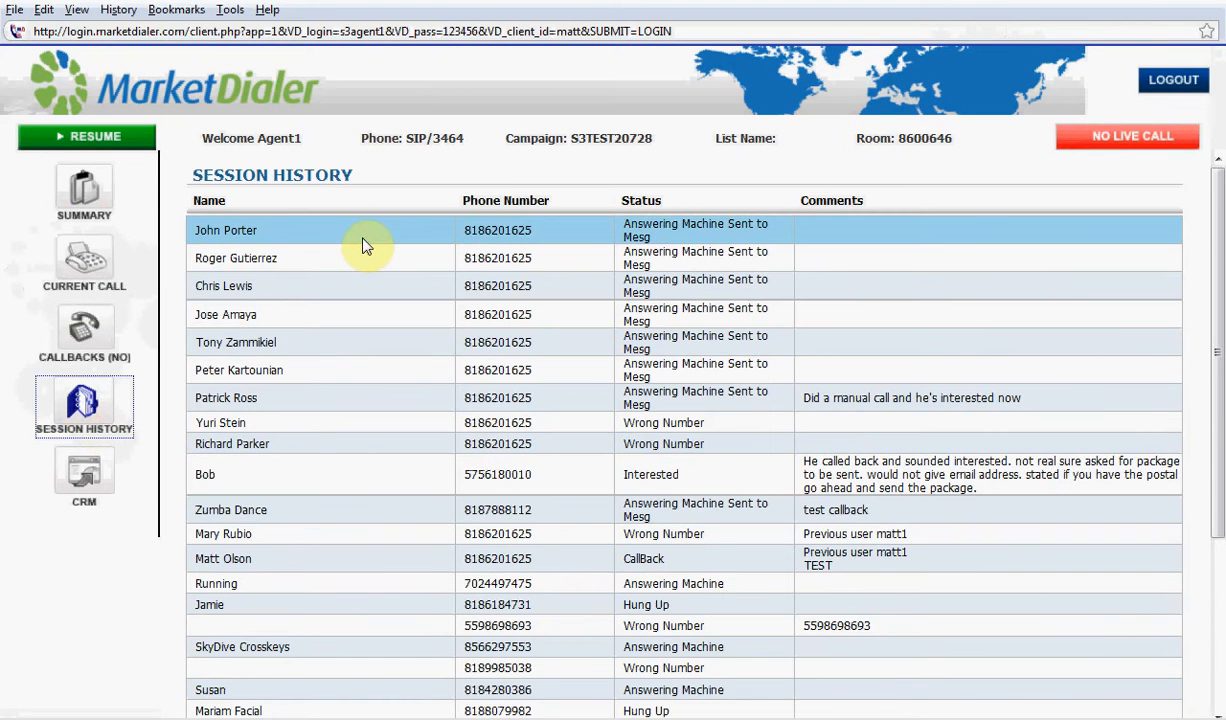
pyautogui.click(365, 243)
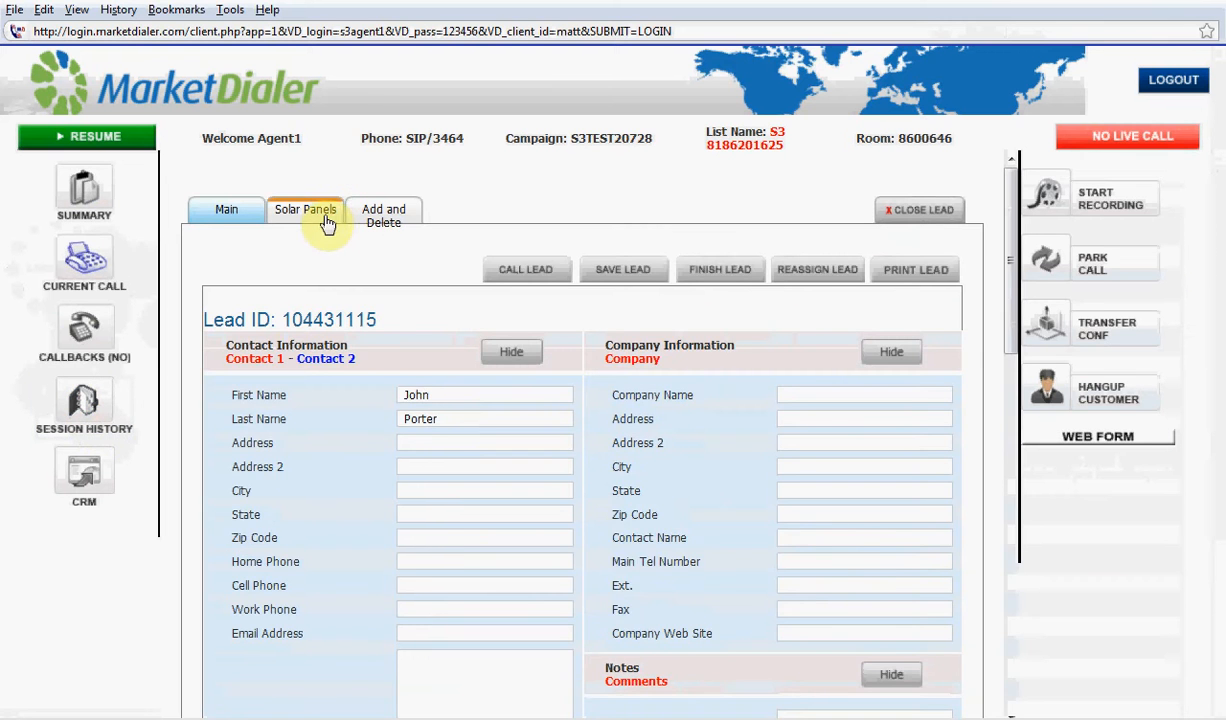
pyautogui.click(320, 220)
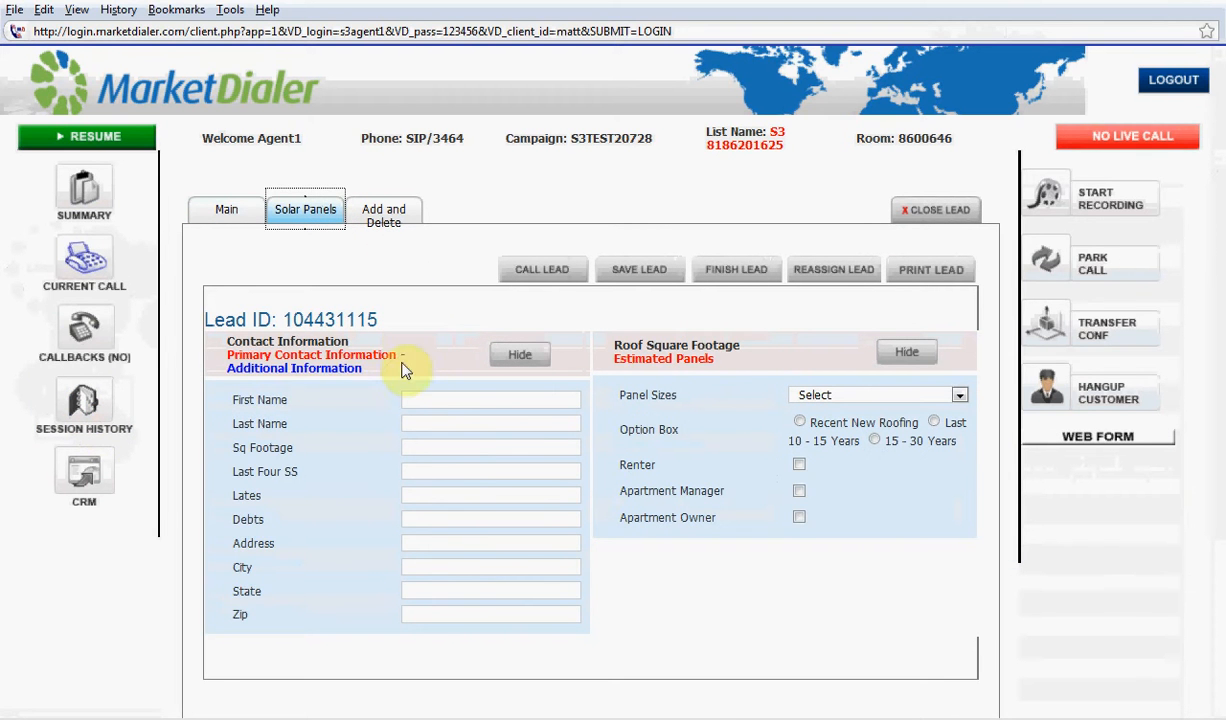
pyautogui.click(329, 371)
pyautogui.click(433, 420)
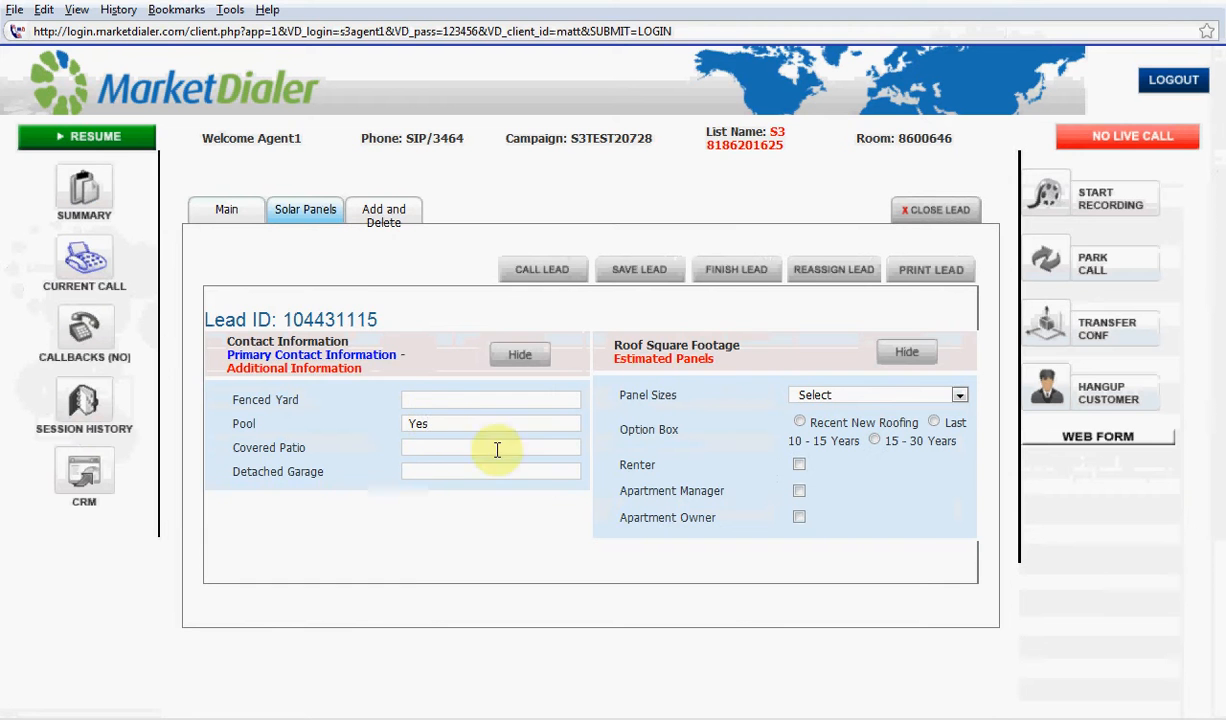
pyautogui.click(626, 268)
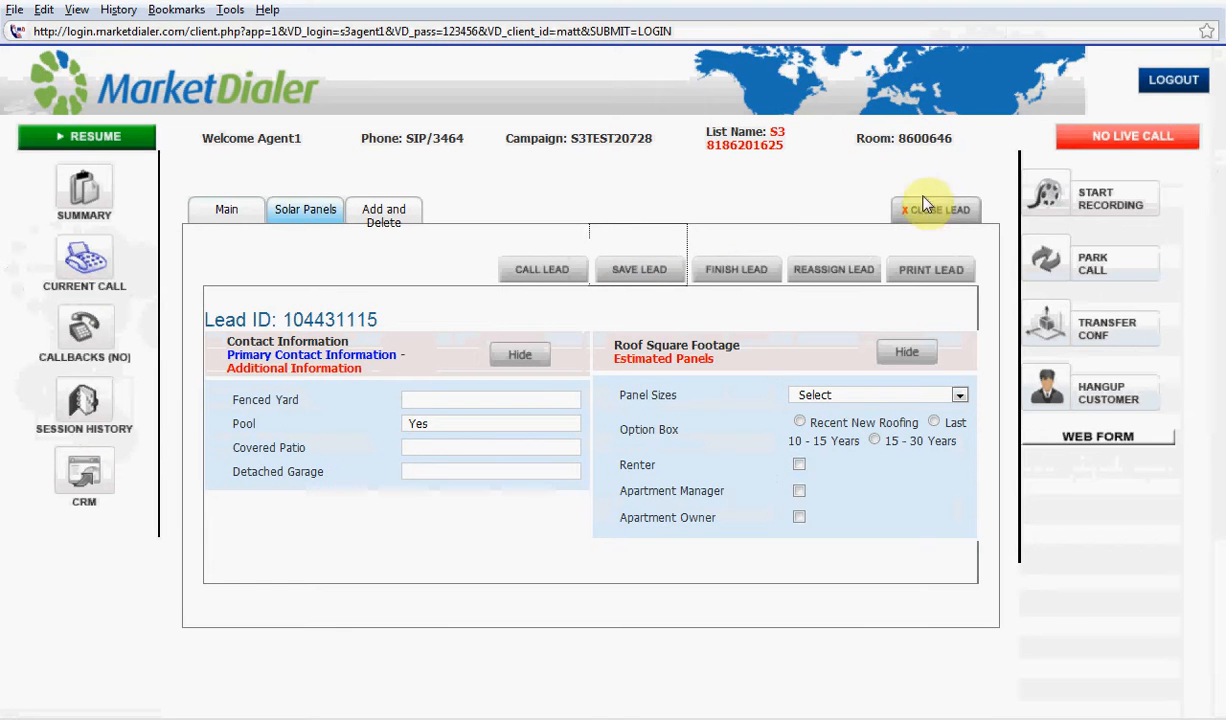
pyautogui.click(567, 400)
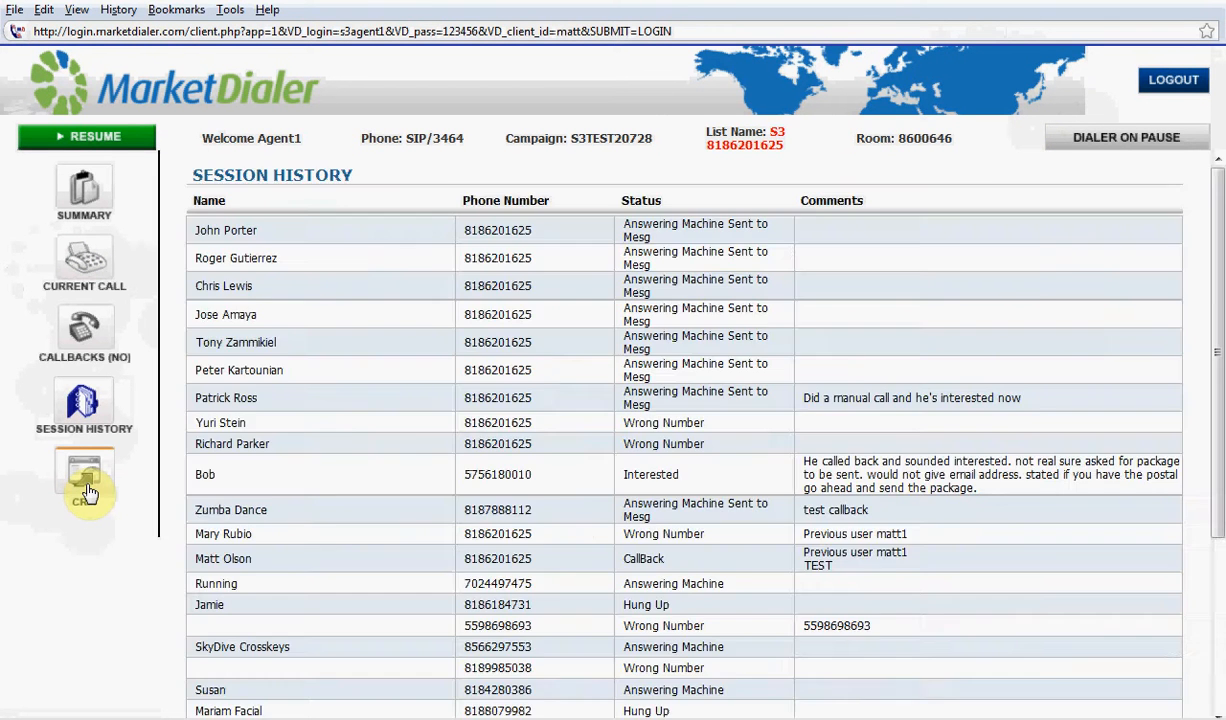
# Search the agent dialer's CRM for leads with Pool set to yes
pyautogui.click(88, 492)
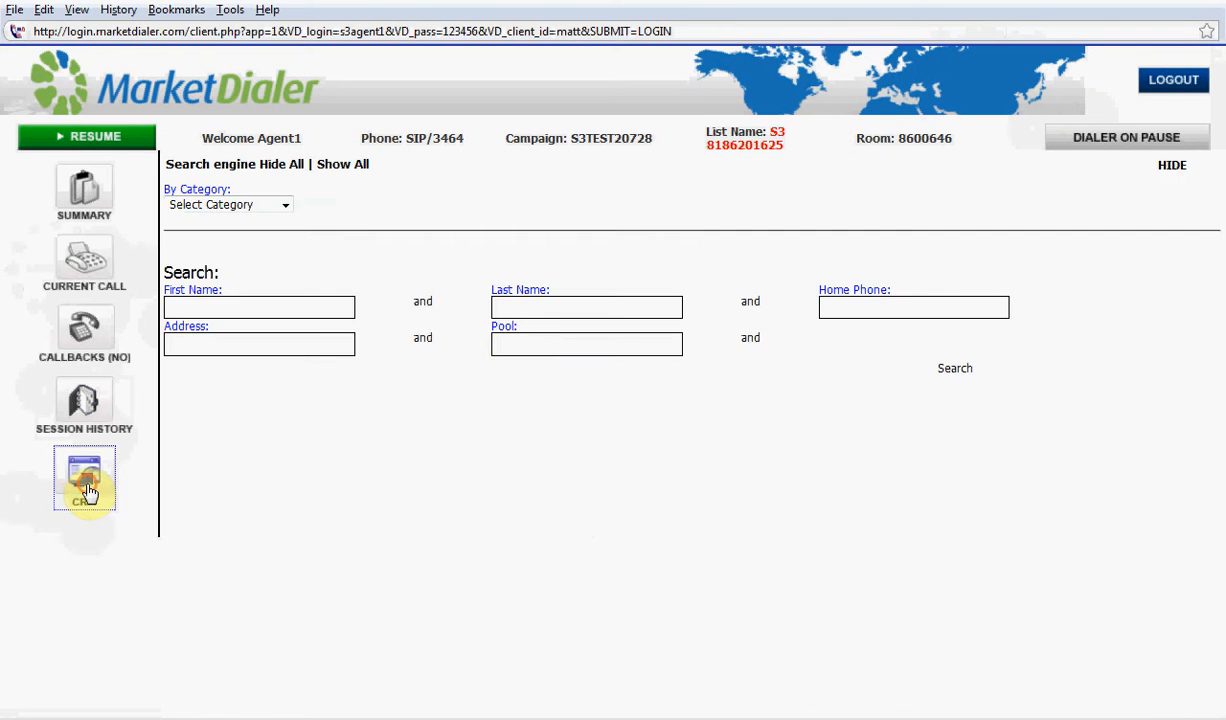
pyautogui.click(510, 343)
pyautogui.write('yes')
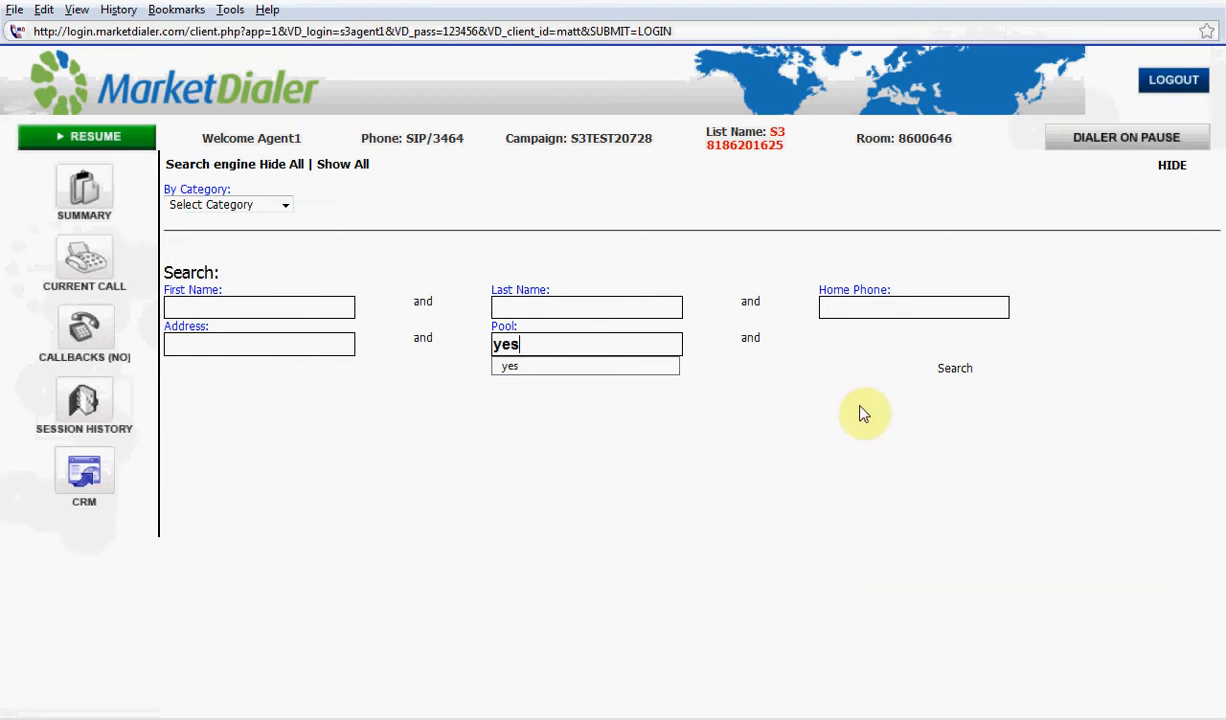
pyautogui.click(955, 372)
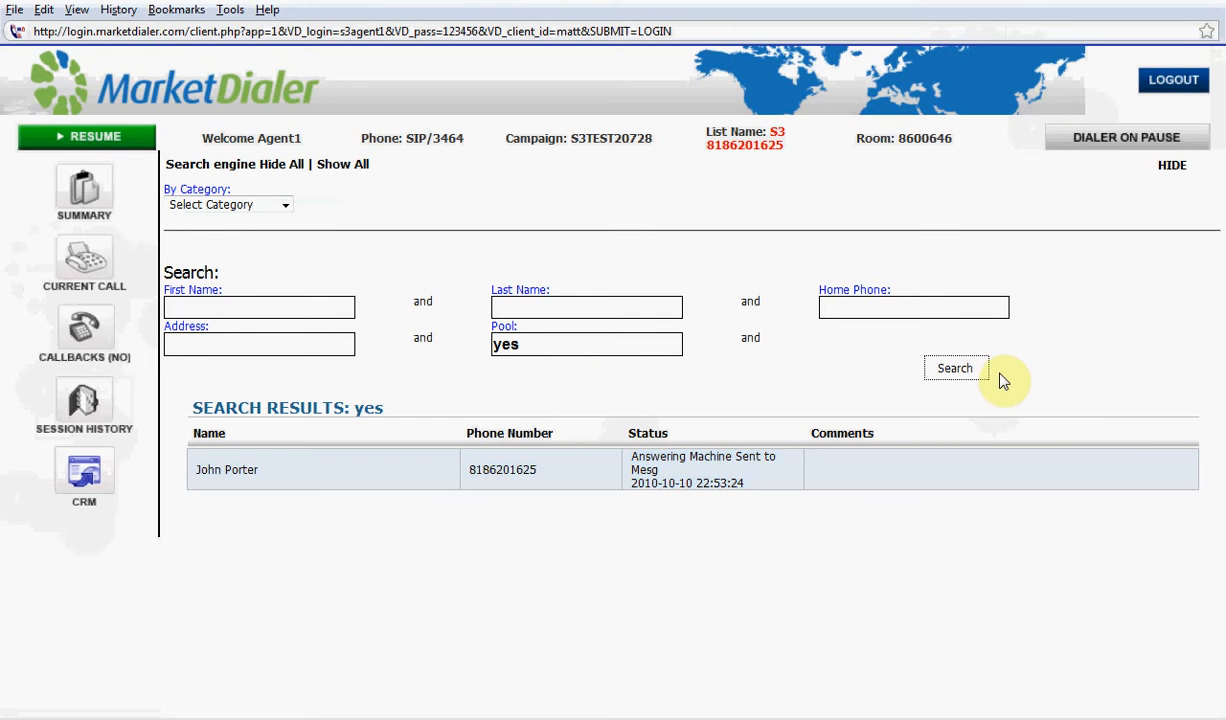
# Return to the admin site's lead search and rerun the search for Pool set to yes
pyautogui.hotkey('alt', 'Tab')
pyautogui.hotkey('alt', 'Tab')
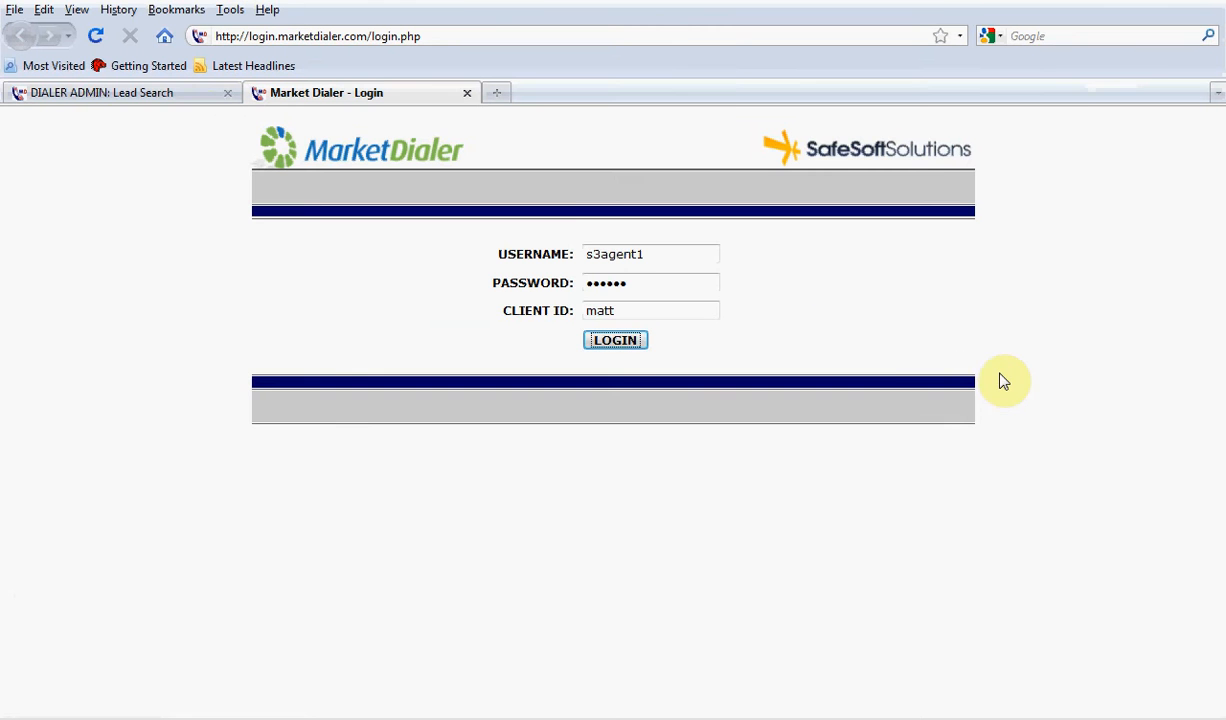
pyautogui.click(110, 92)
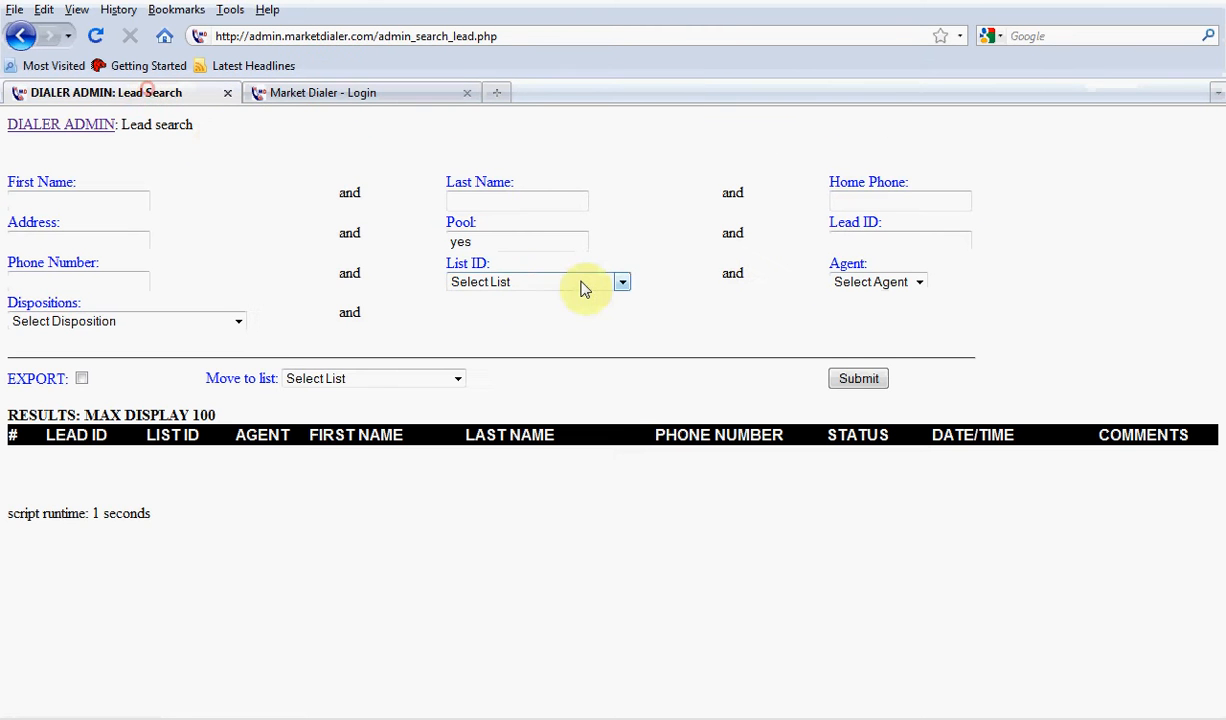
pyautogui.click(860, 384)
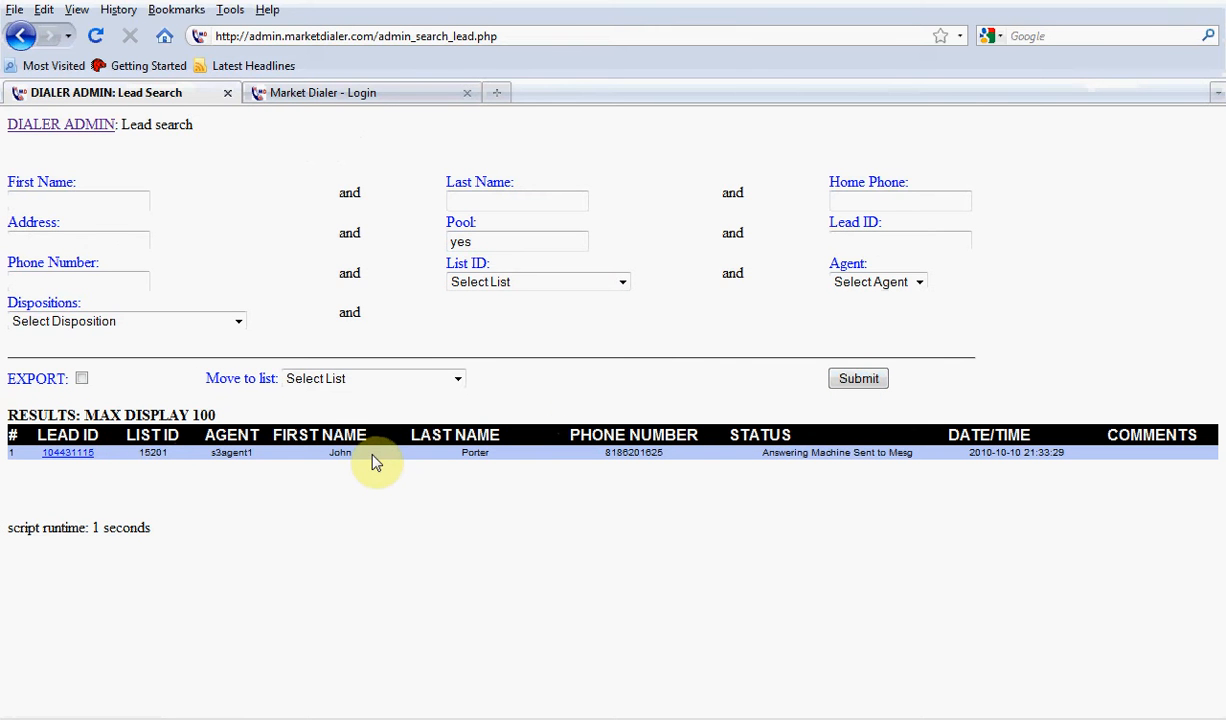
# Switch to the agent dialer, log the agent out, and return to the dialer admin site
pyautogui.hotkey('alt', 'Tab')
pyautogui.hotkey('alt', 'Tab')
pyautogui.hotkey('alt', 'Tab')
pyautogui.hotkey('alt', 'Tab')
pyautogui.hotkey('alt', 'Tab')
pyautogui.hotkey('alt', 'Tab')
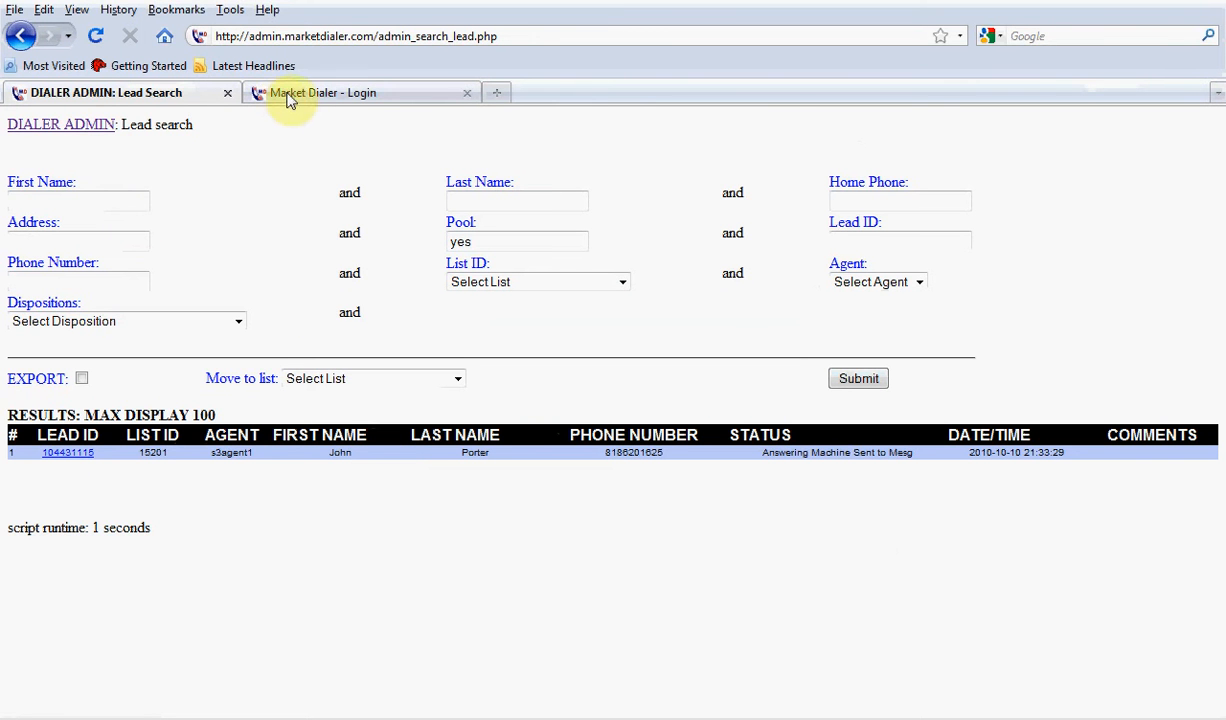
pyautogui.hotkey('alt', 'Tab')
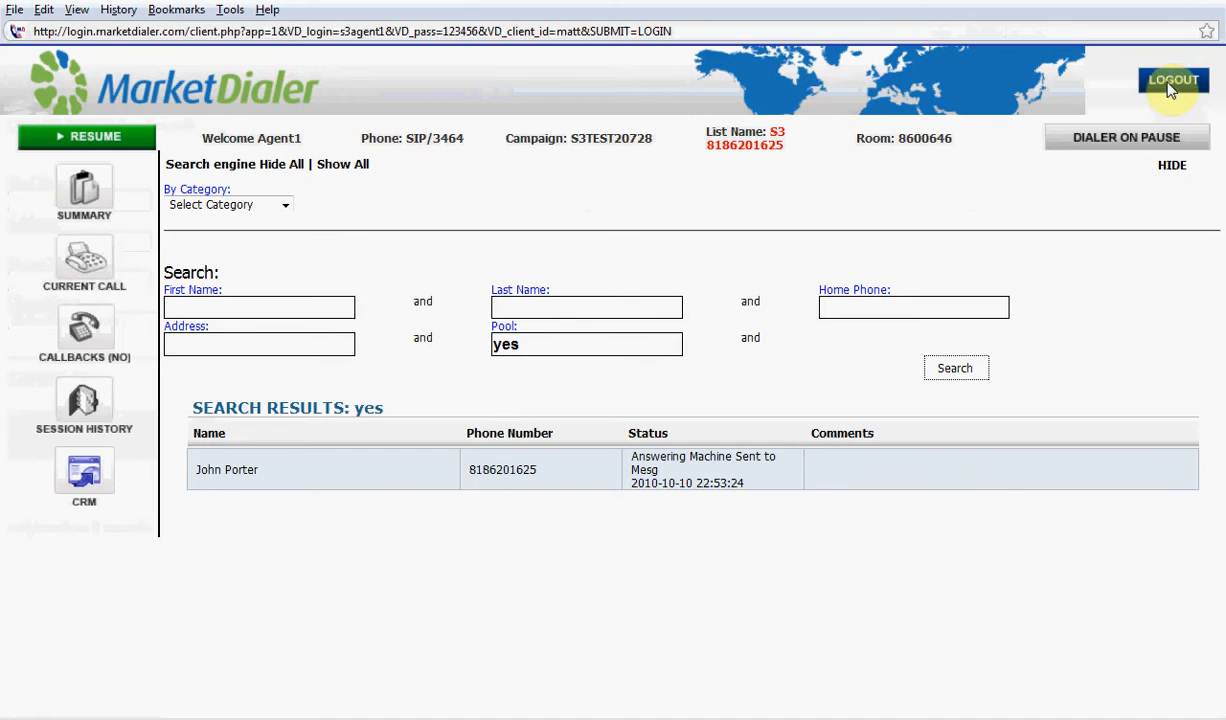
pyautogui.click(1167, 83)
pyautogui.hotkey('alt', 'Tab')
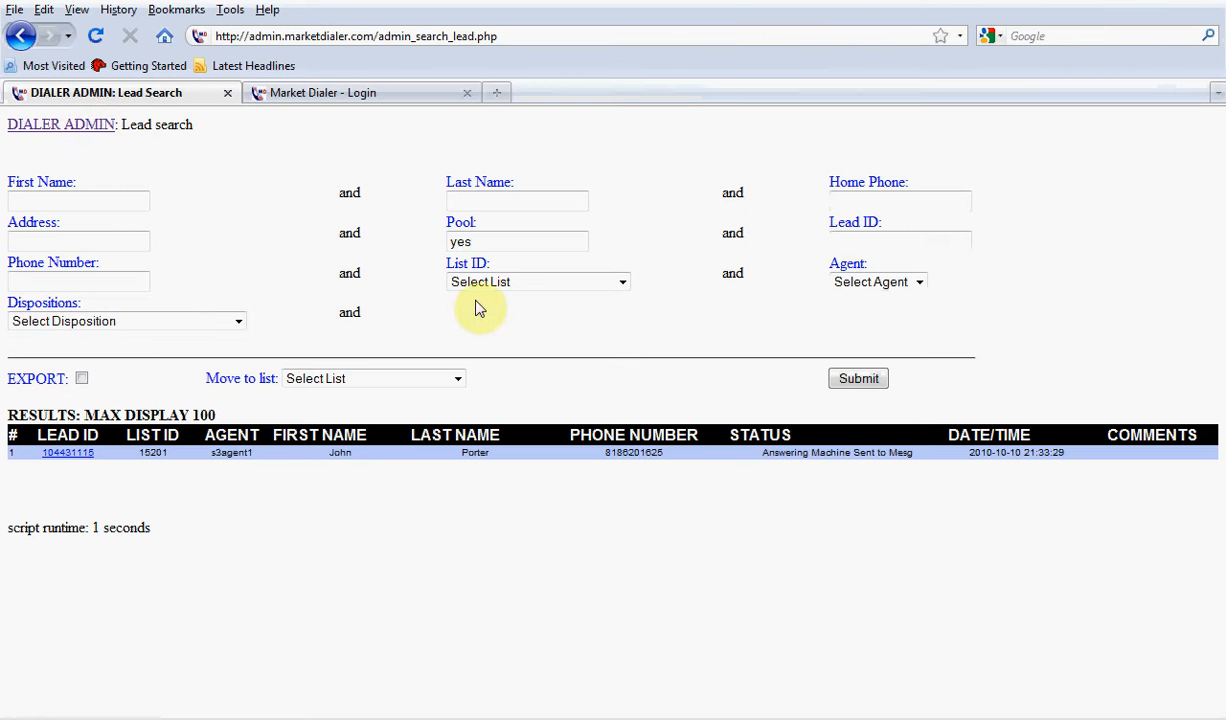
# Leave the lead search and load the Solar Panels form in Form Maker for editing
pyautogui.click(82, 125)
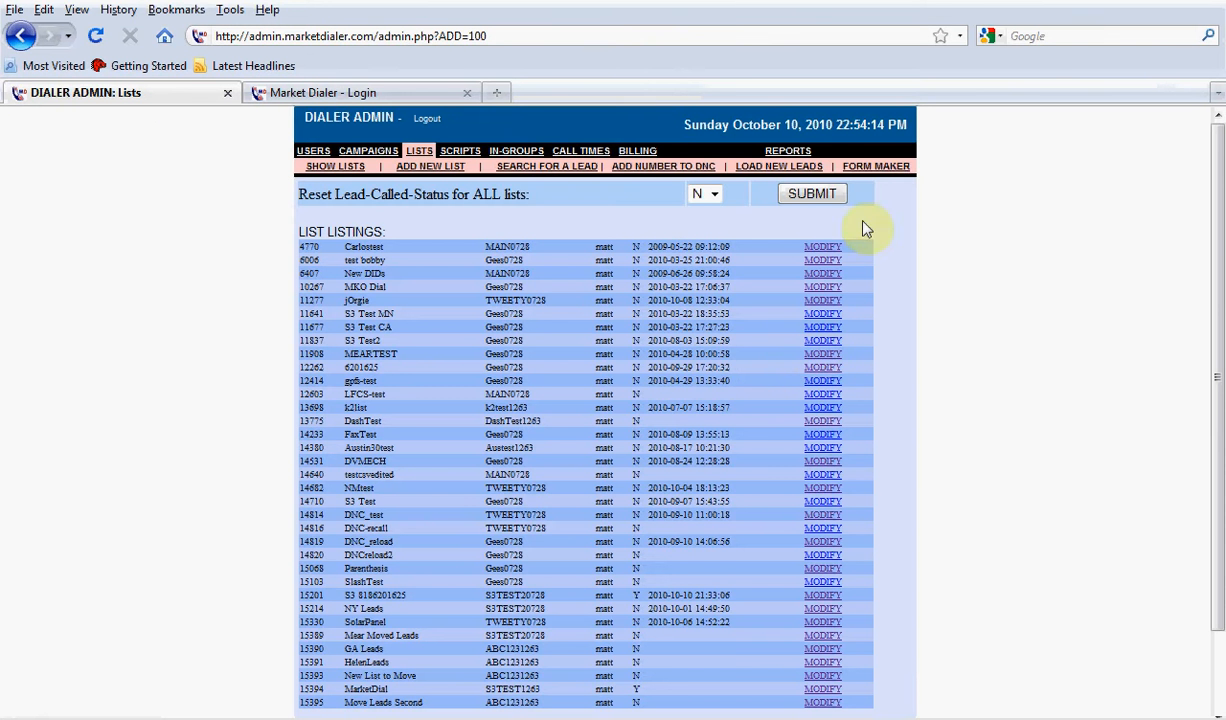
pyautogui.click(876, 166)
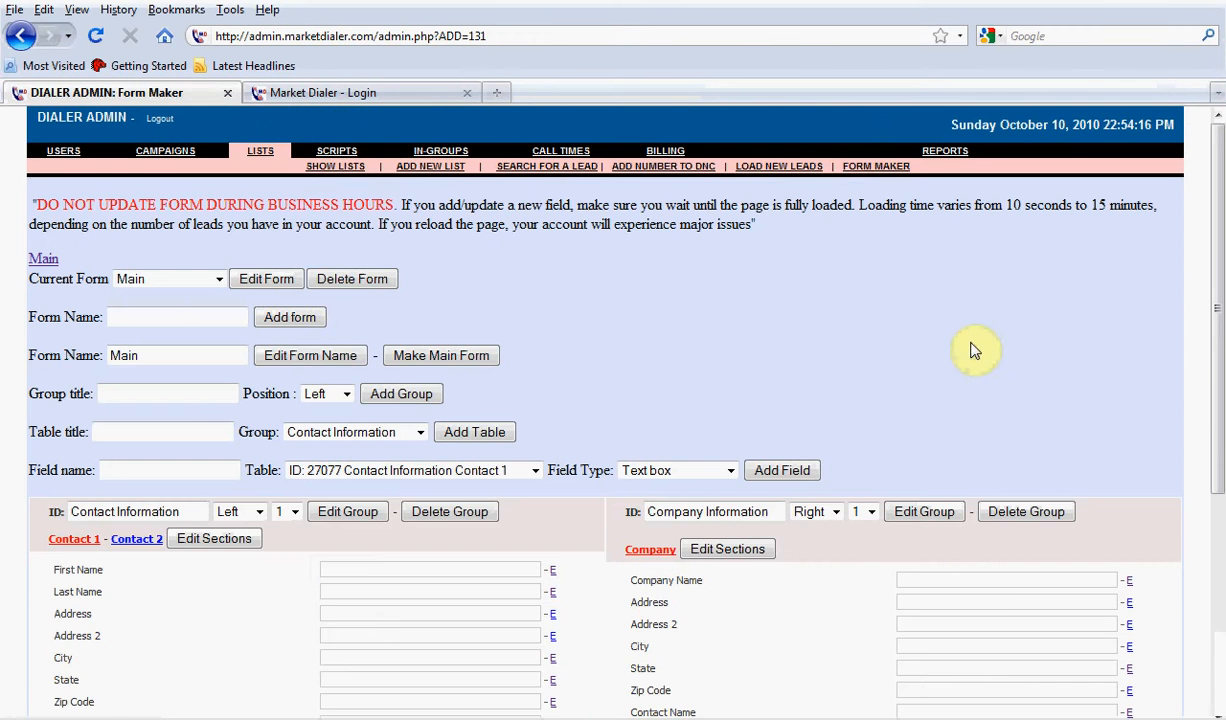
pyautogui.click(195, 282)
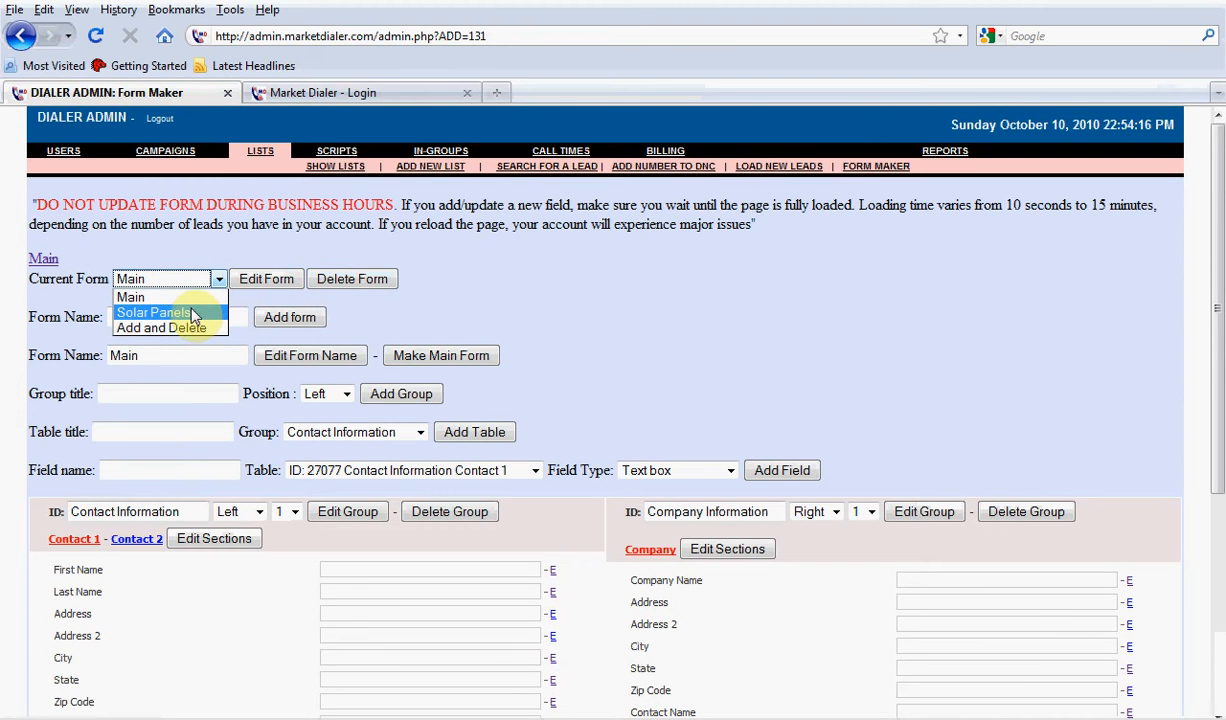
pyautogui.click(195, 314)
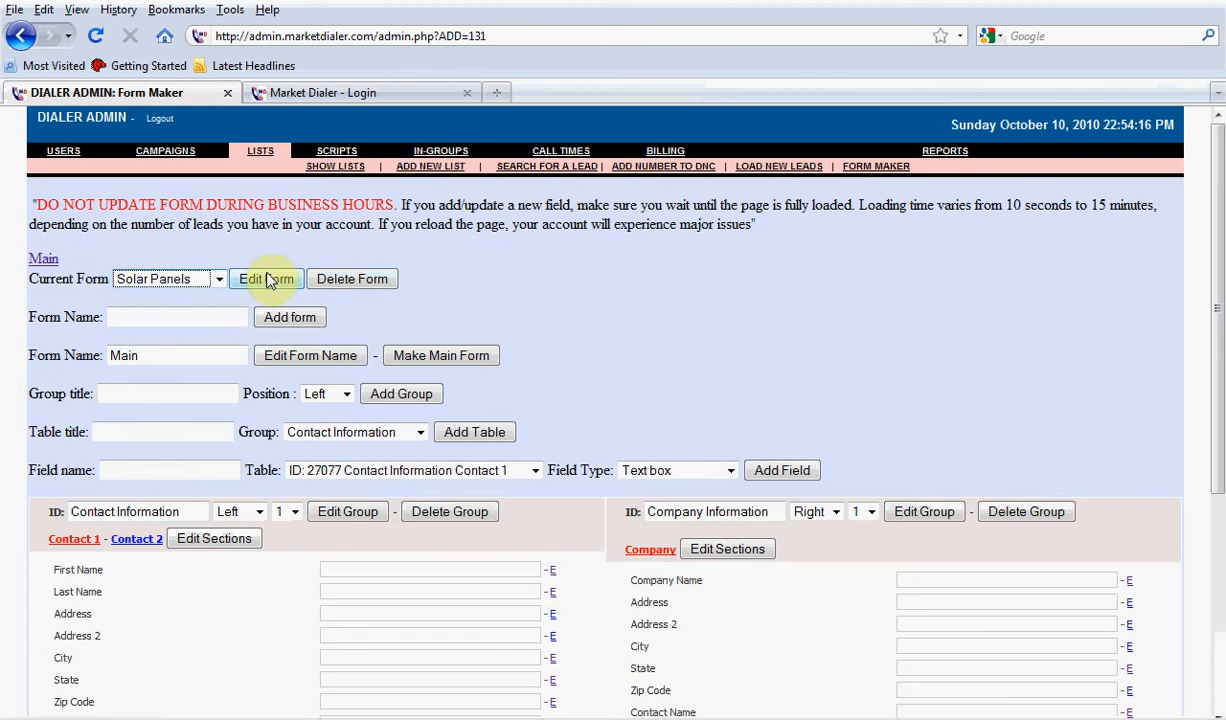
pyautogui.click(266, 279)
# Make the Sq Footage field in the Primary Contact Information table searchable and save the change
pyautogui.scroll(-1, 485, 360)
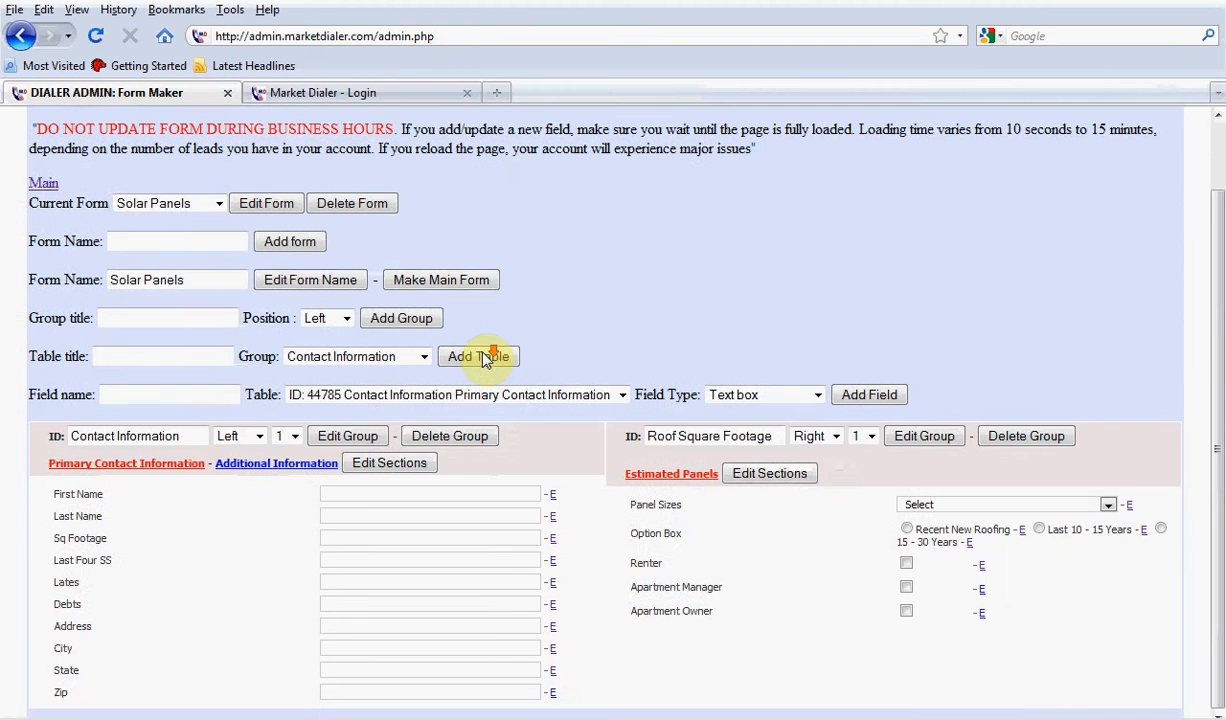
pyautogui.click(552, 540)
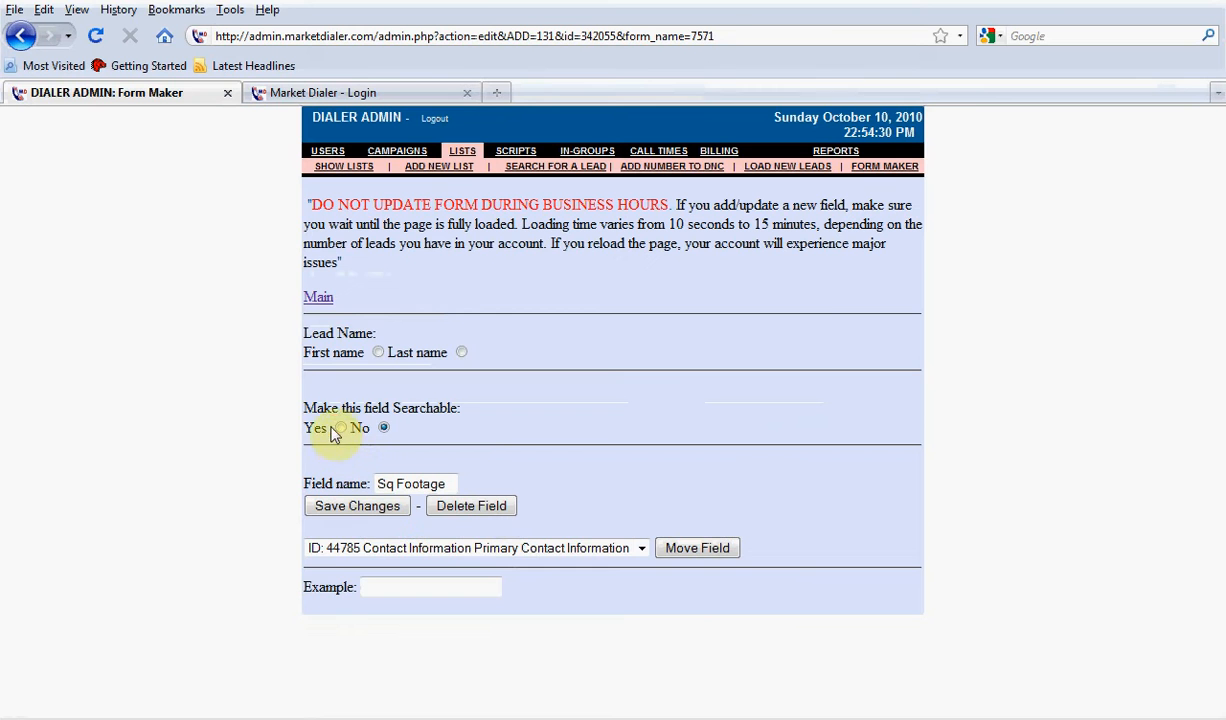
pyautogui.click(341, 428)
pyautogui.click(357, 506)
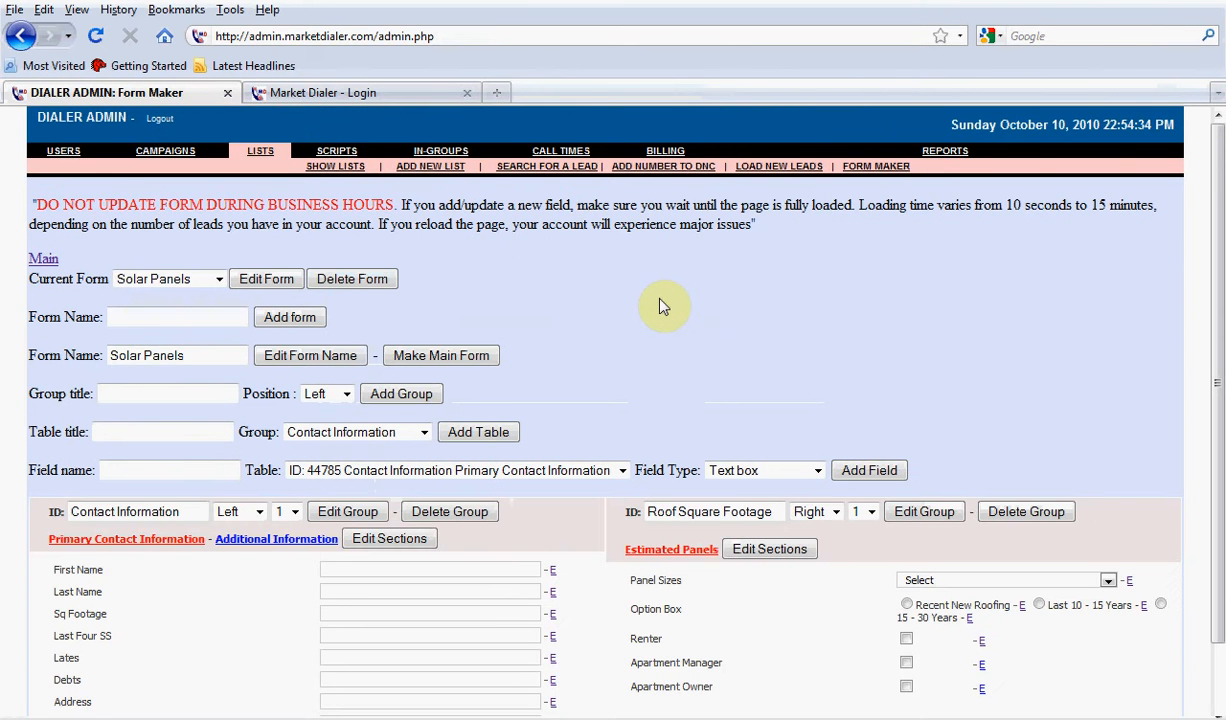
# Check the available search fields on the admin lead search page and return to Form Maker
pyautogui.click(556, 170)
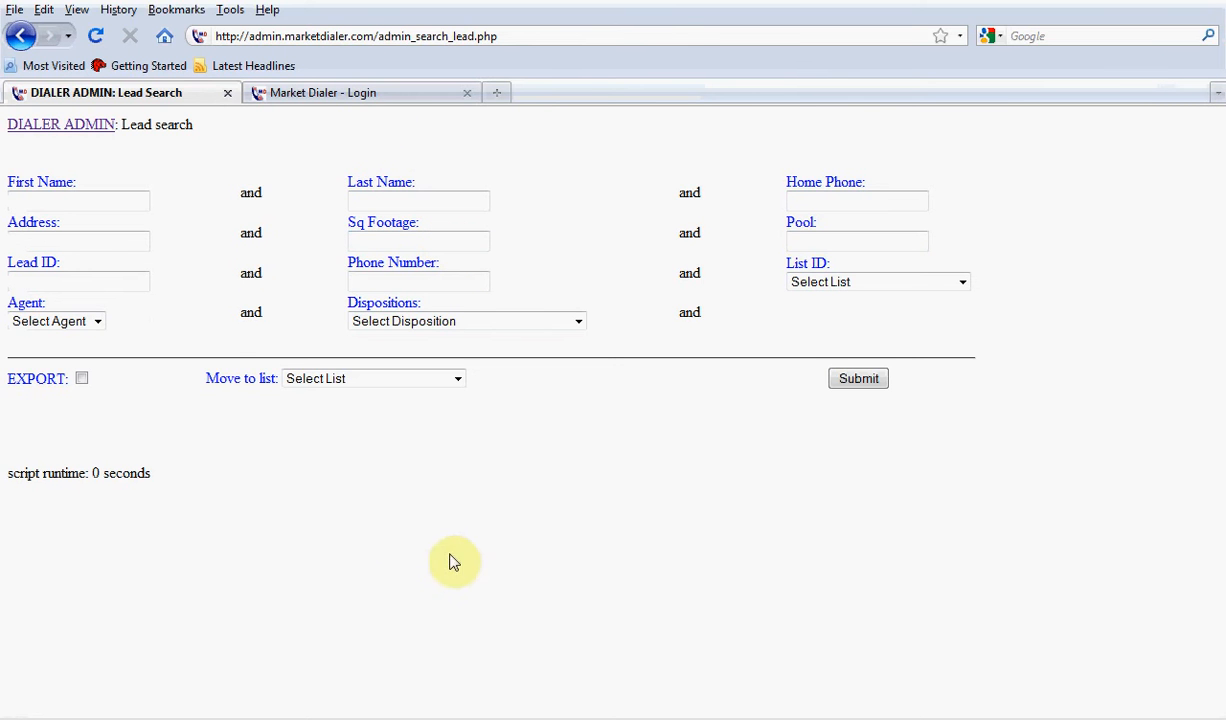
pyautogui.click(80, 126)
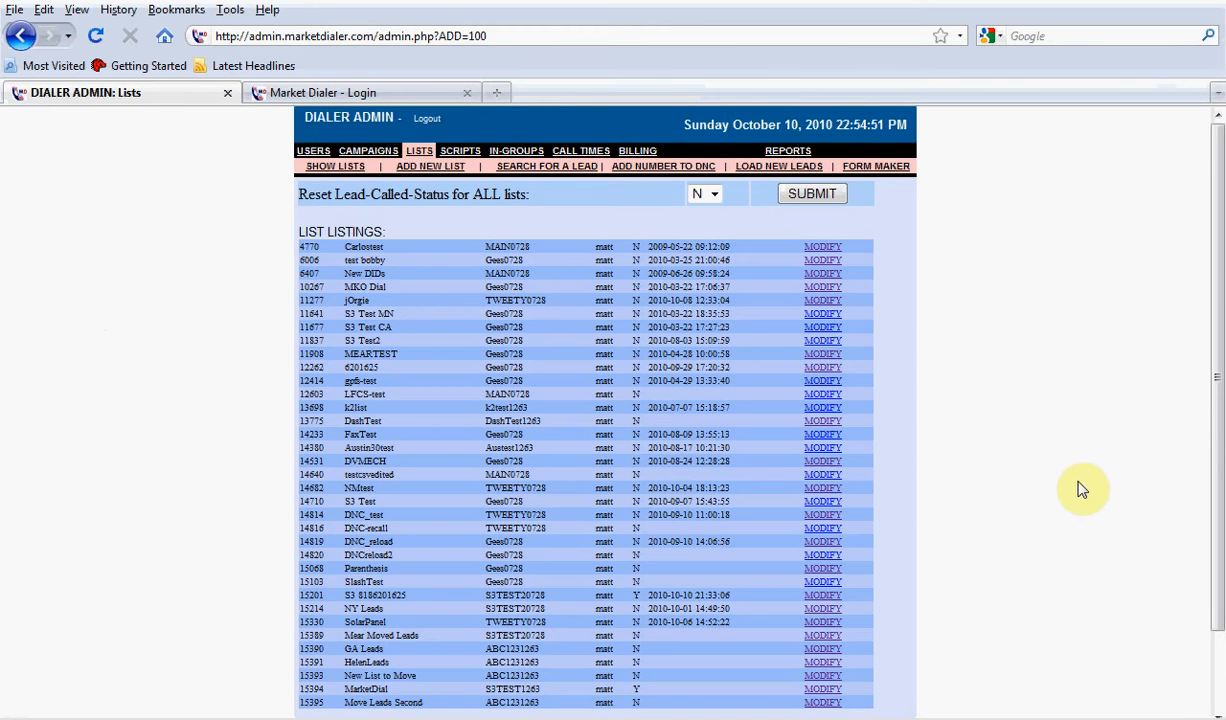
pyautogui.click(876, 166)
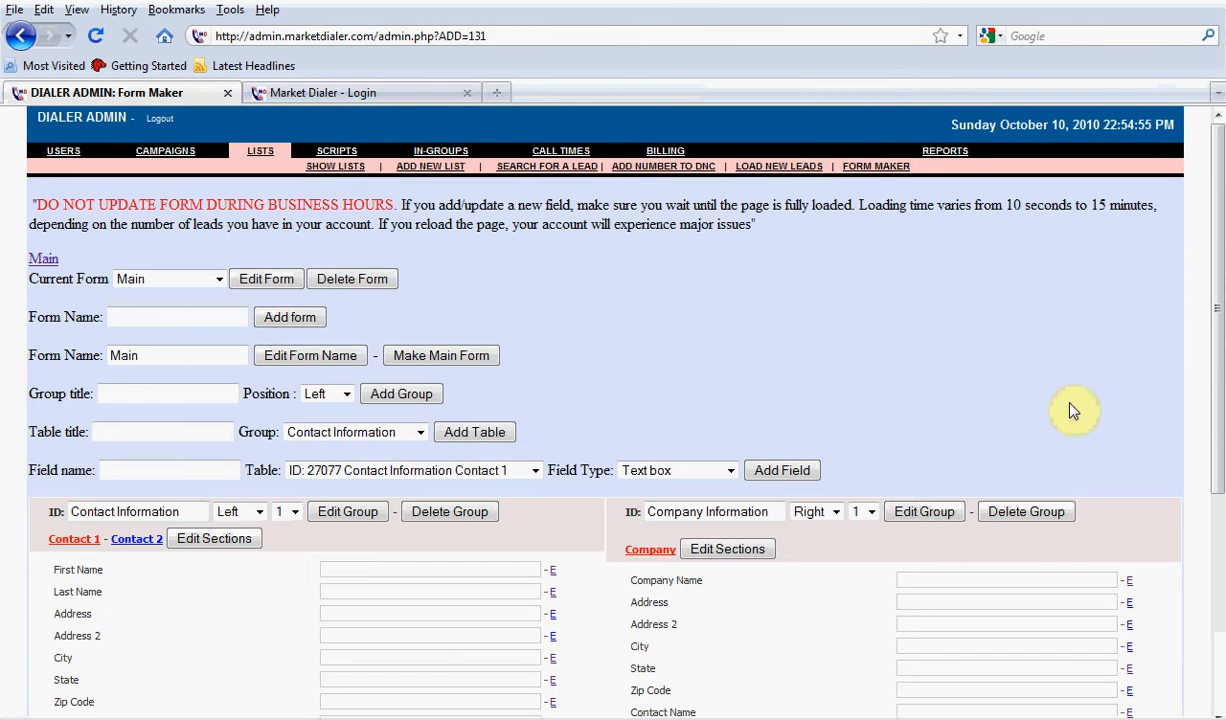
# Select the Add and Delete form as the current form and try to delete it
pyautogui.click(188, 279)
pyautogui.click(190, 328)
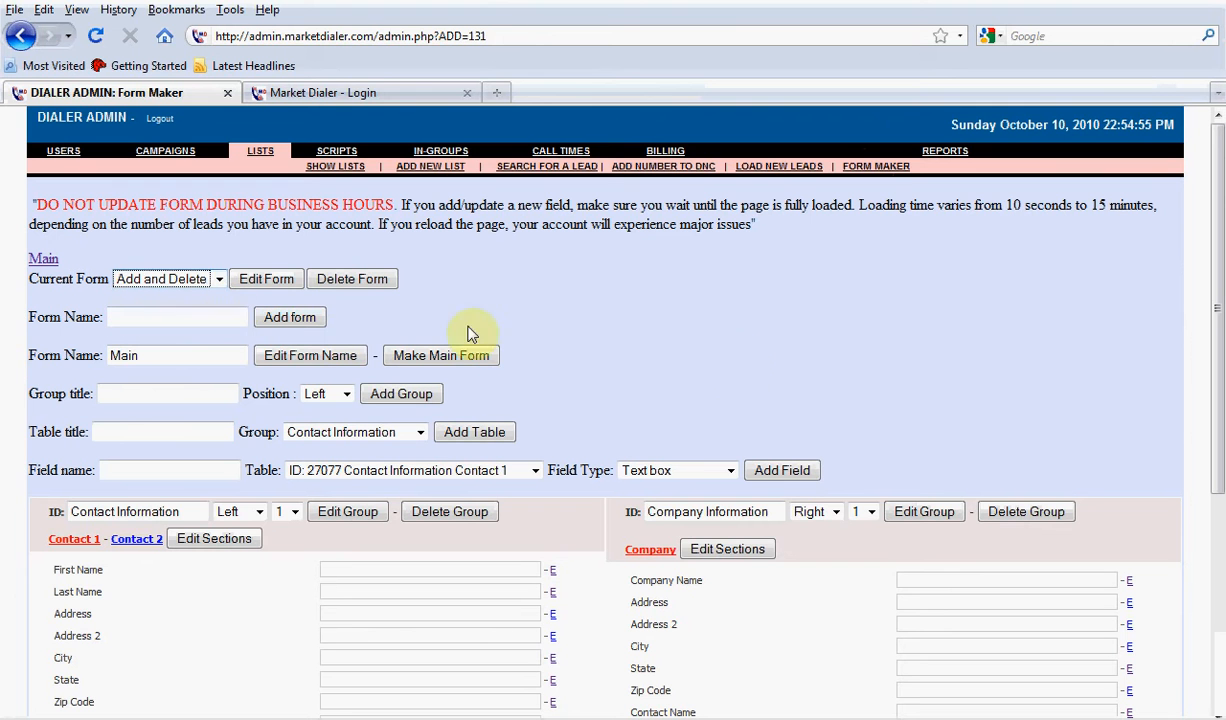
pyautogui.click(362, 284)
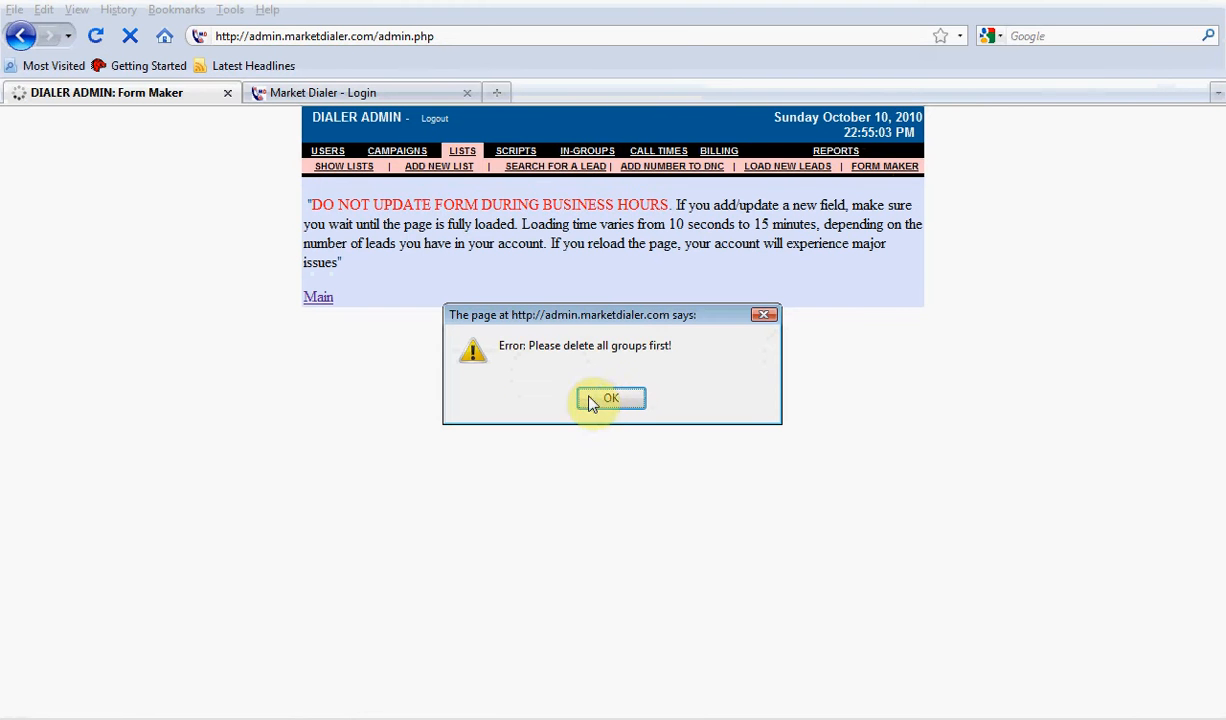
pyautogui.moveTo(605, 320); pyautogui.dragTo(618, 368)
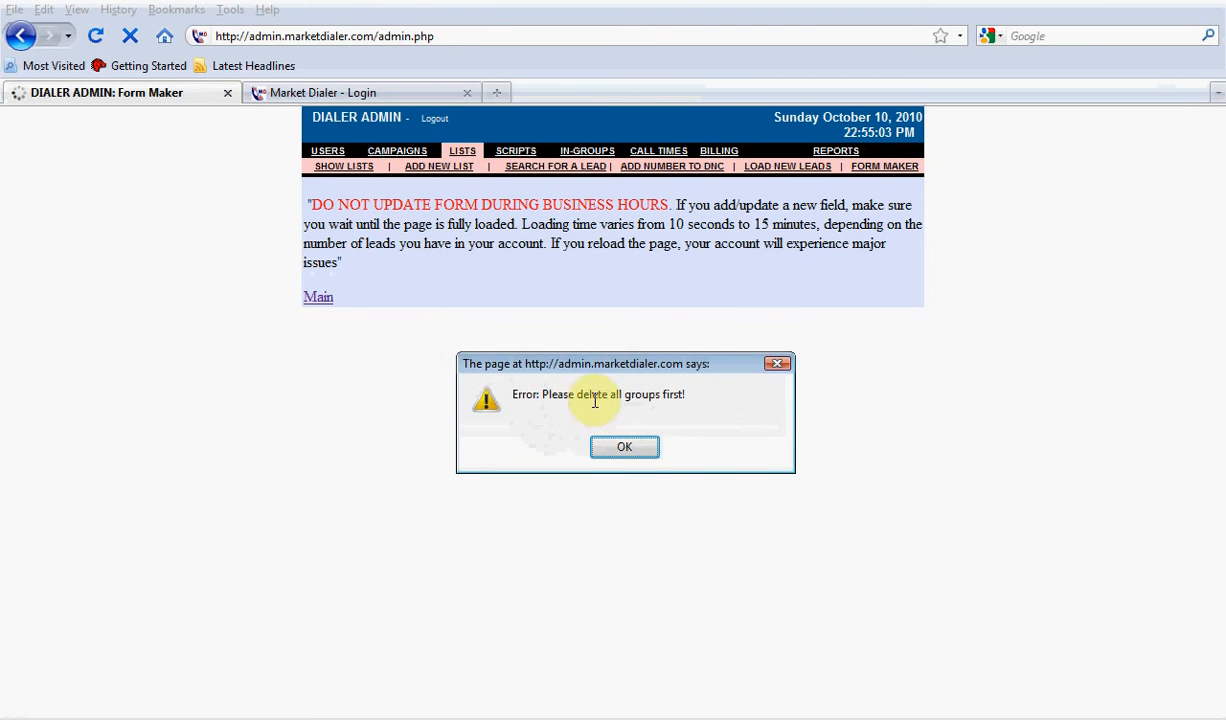
pyautogui.click(630, 448)
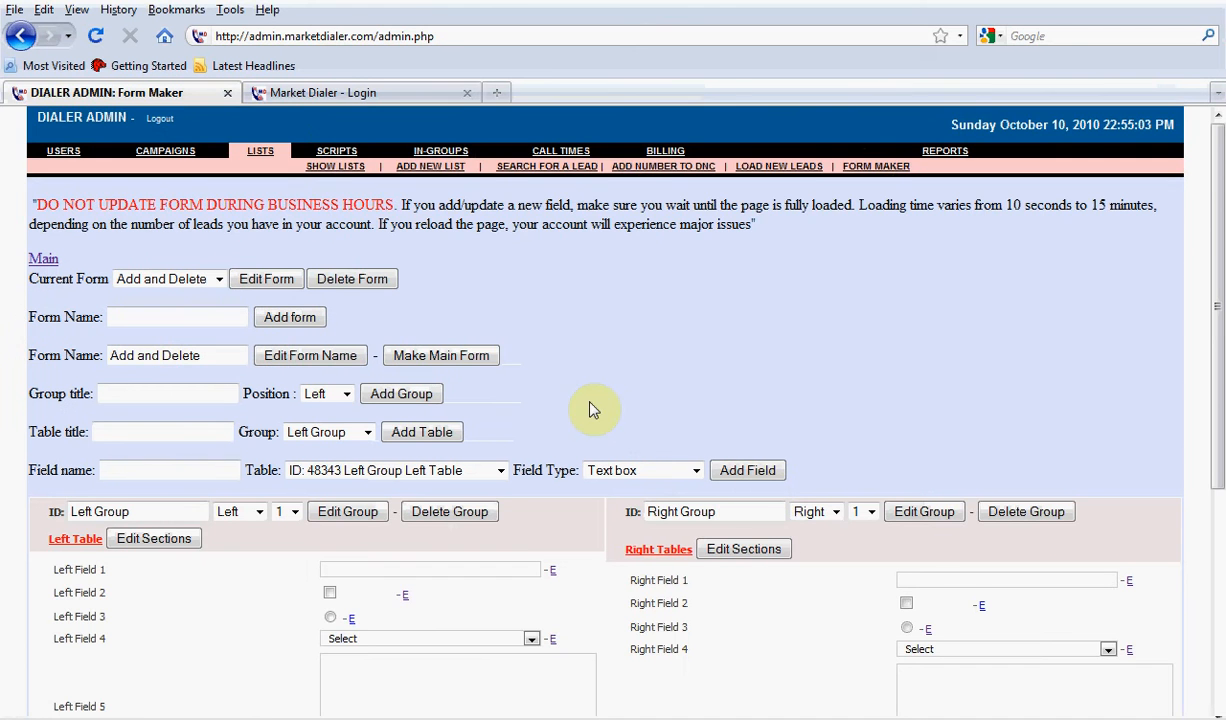
# Delete the Notes group from the Add and Delete form and confirm the removal of its fields
pyautogui.scroll(-3, 592, 405)
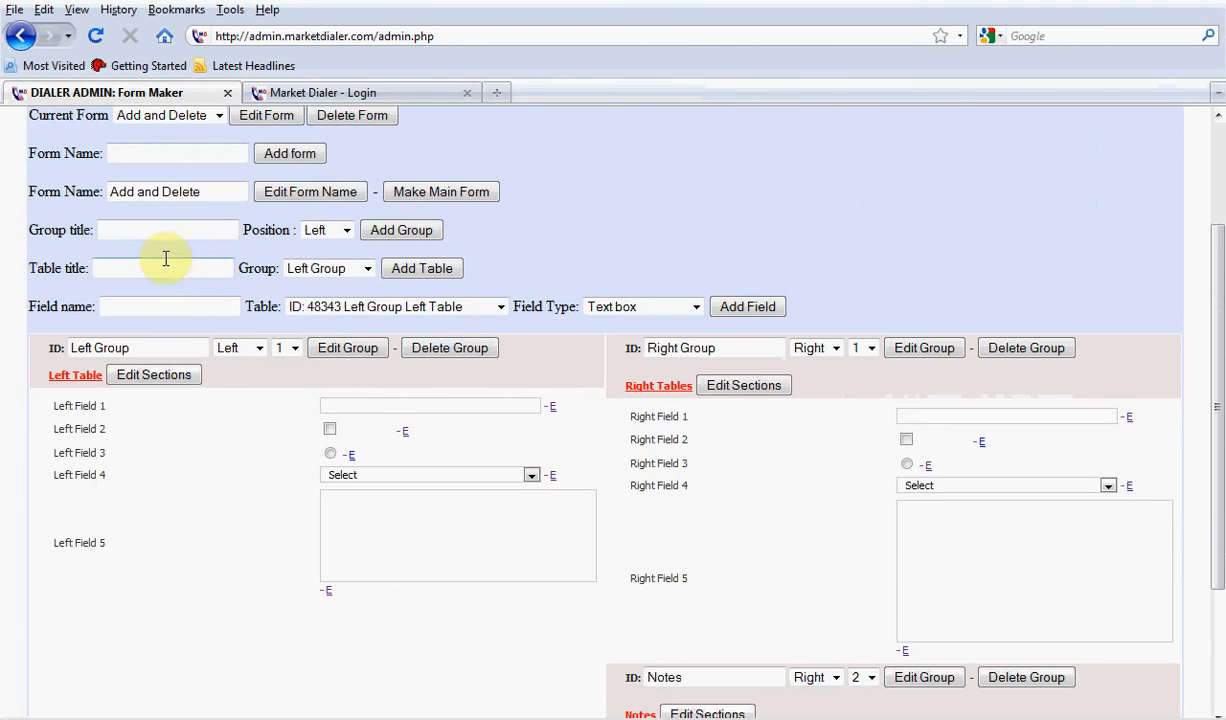
pyautogui.click(1026, 678)
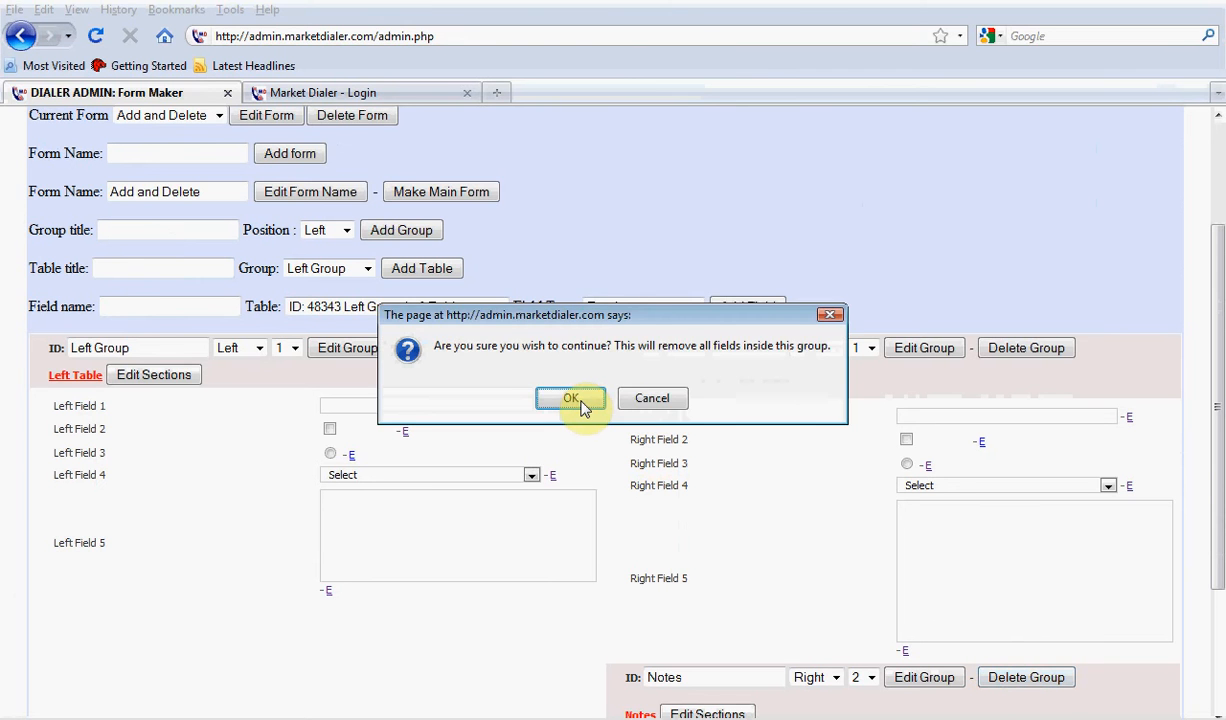
pyautogui.click(571, 399)
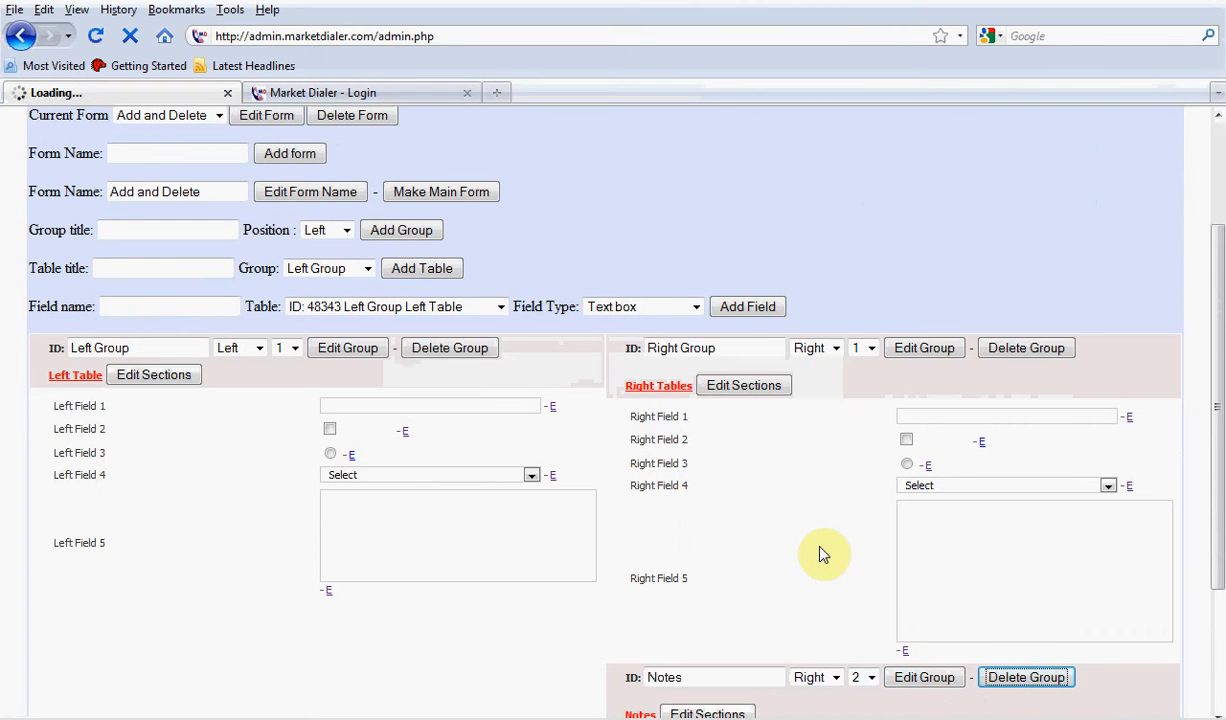
pyautogui.scroll(-4, 820, 555)
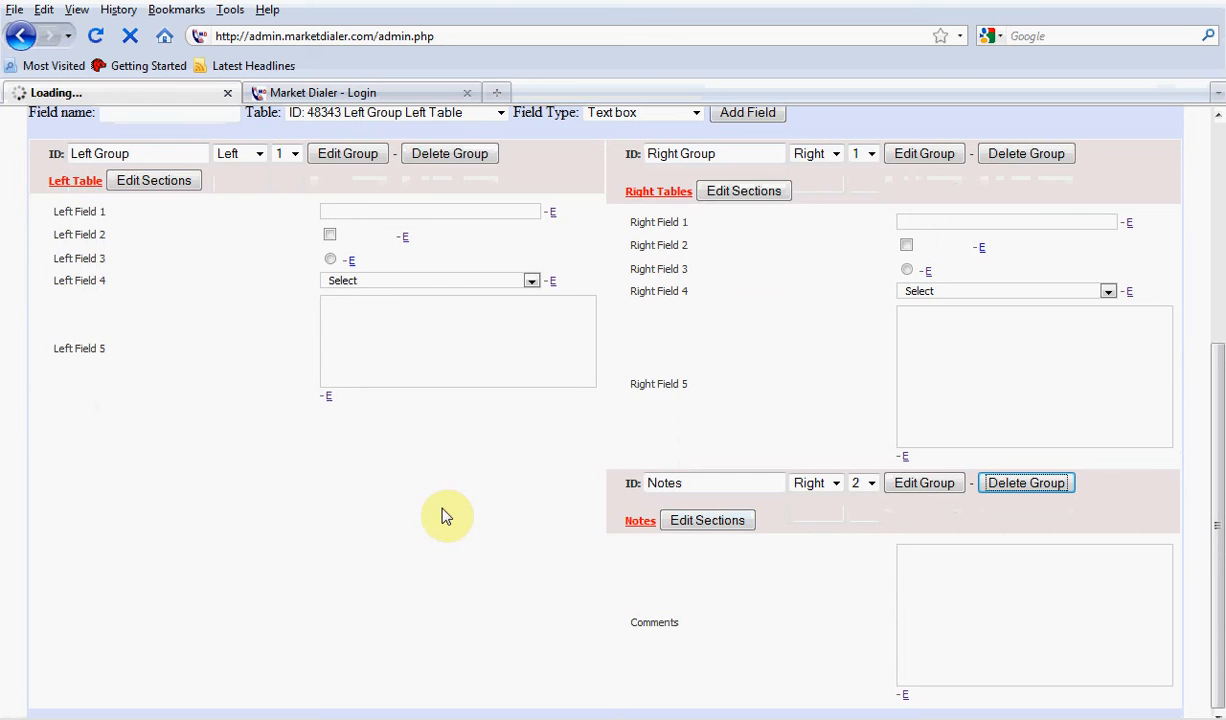
# Delete the Right Group and the Left Group from the Add and Delete form, confirming each removal
pyautogui.scroll(-2, 545, 561)
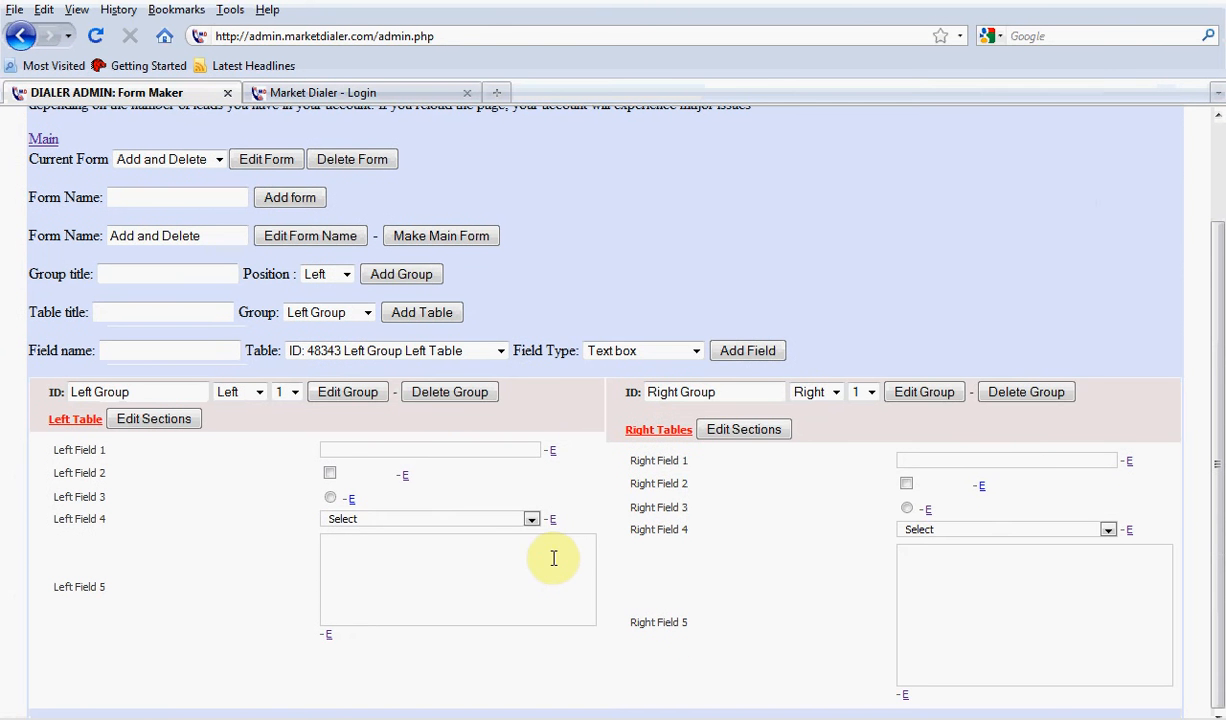
pyautogui.click(1020, 398)
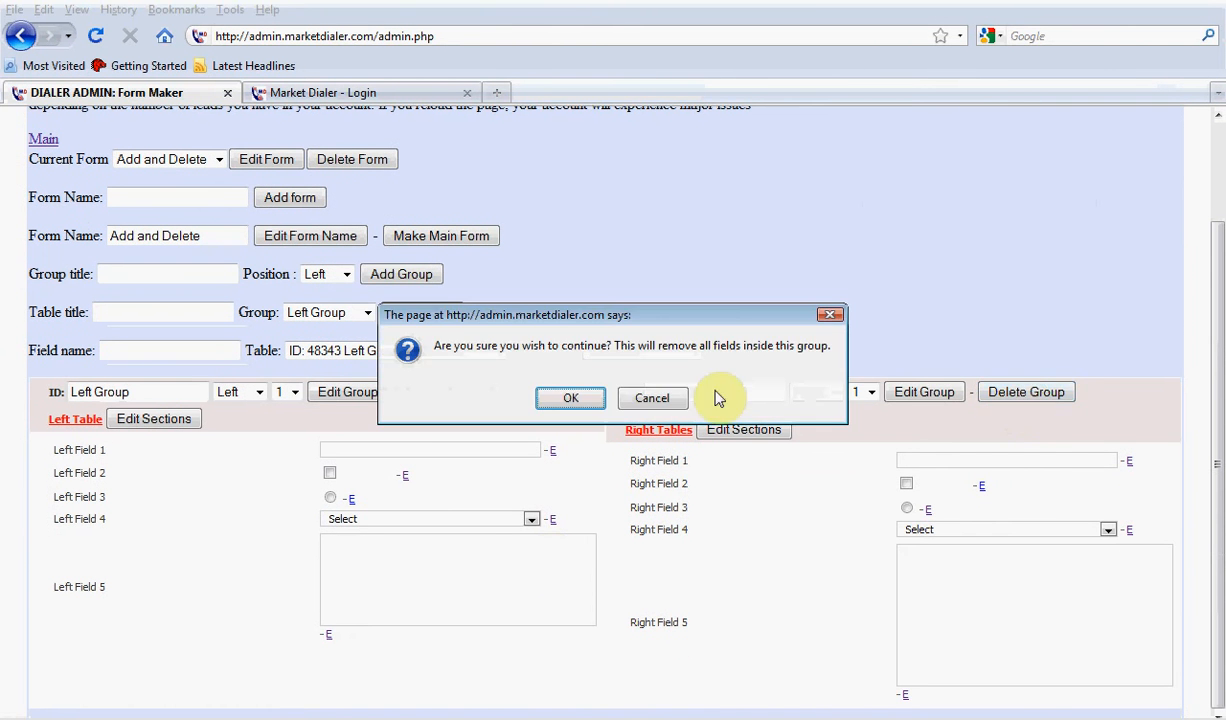
pyautogui.click(571, 398)
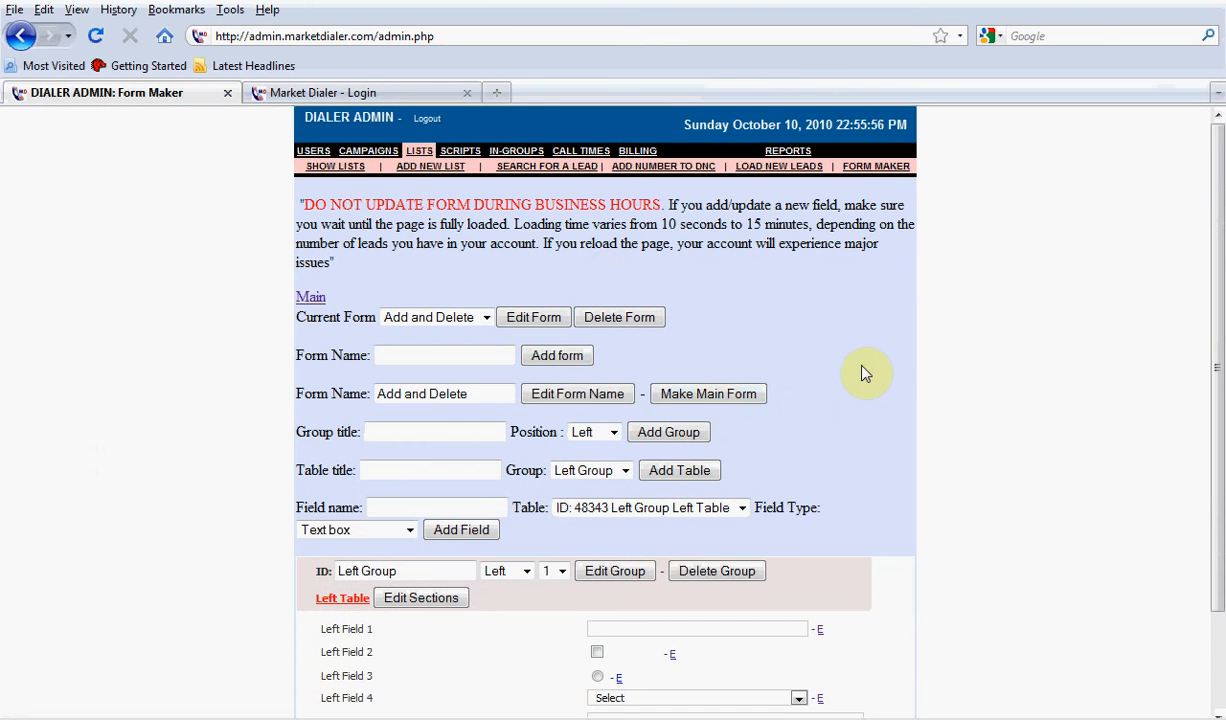
pyautogui.scroll(-2, 870, 400)
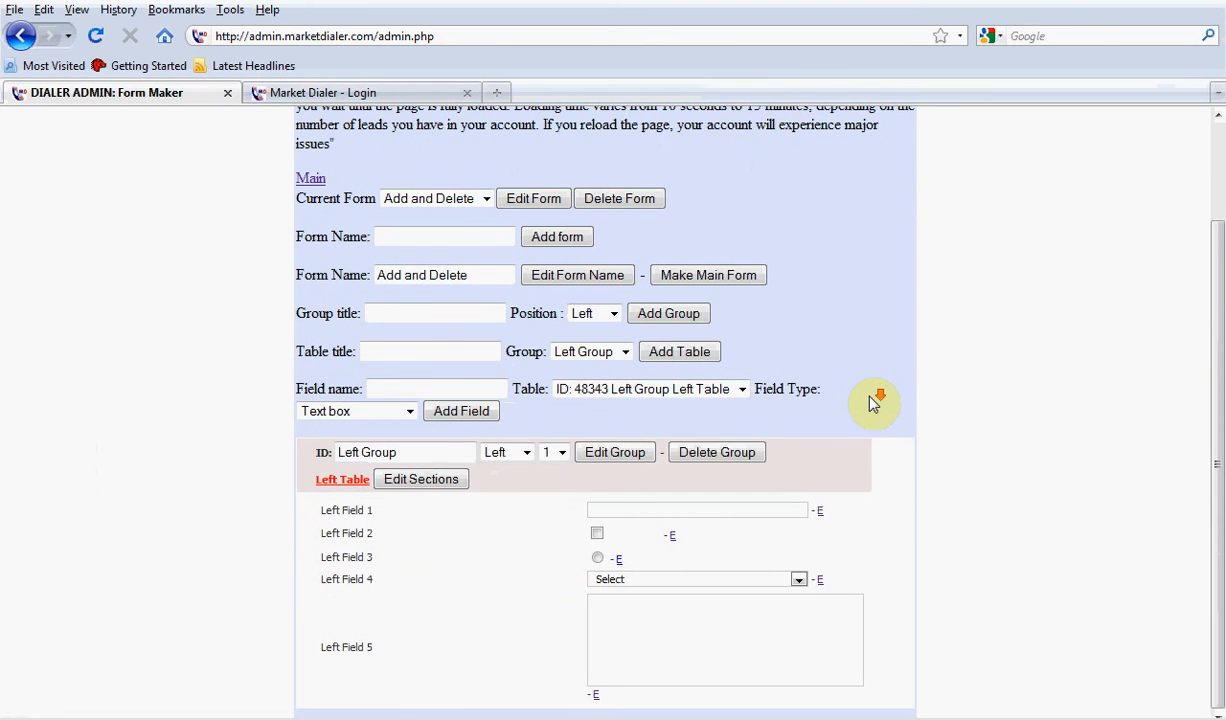
pyautogui.click(760, 455)
pyautogui.click(580, 397)
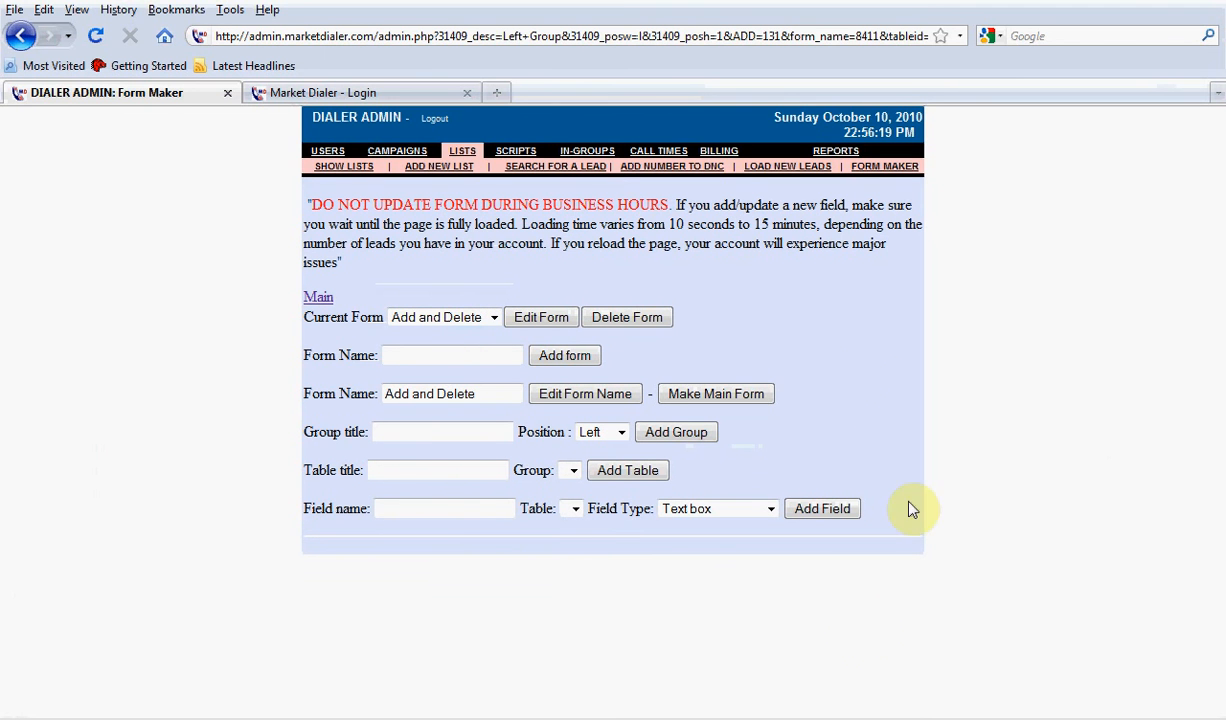
# Delete the Add and Delete form, check the list of remaining forms and reload the Main form
pyautogui.click(640, 317)
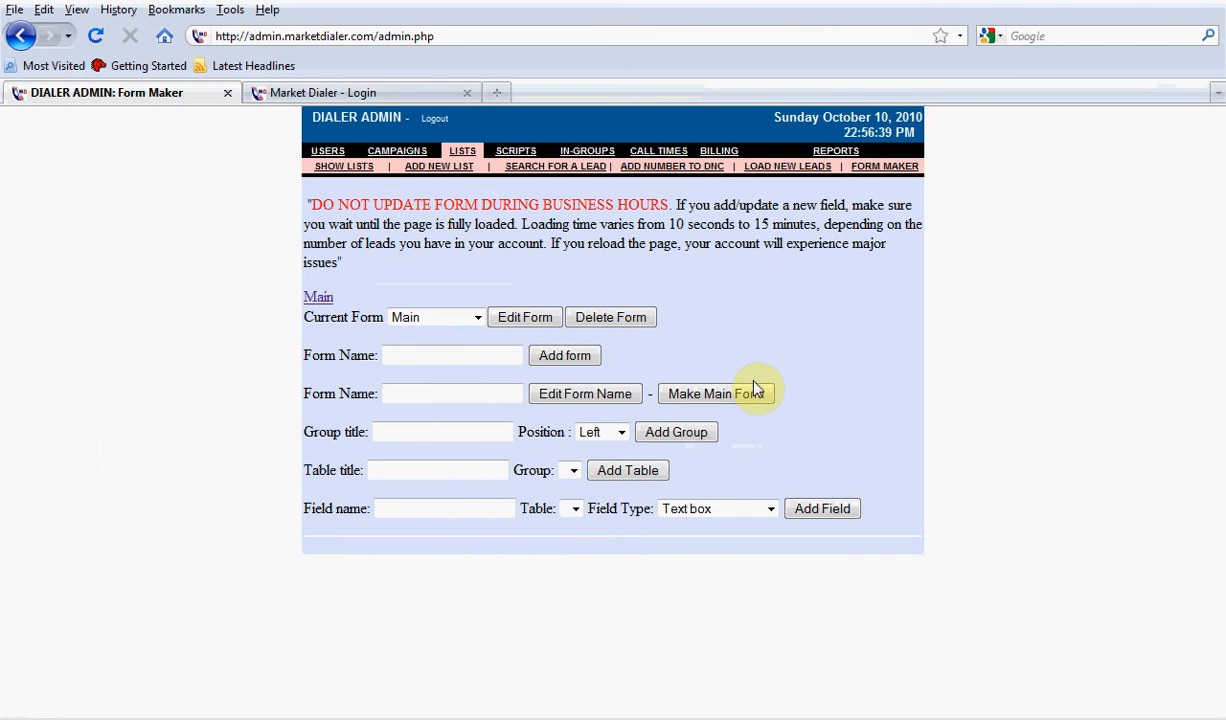
pyautogui.click(462, 319)
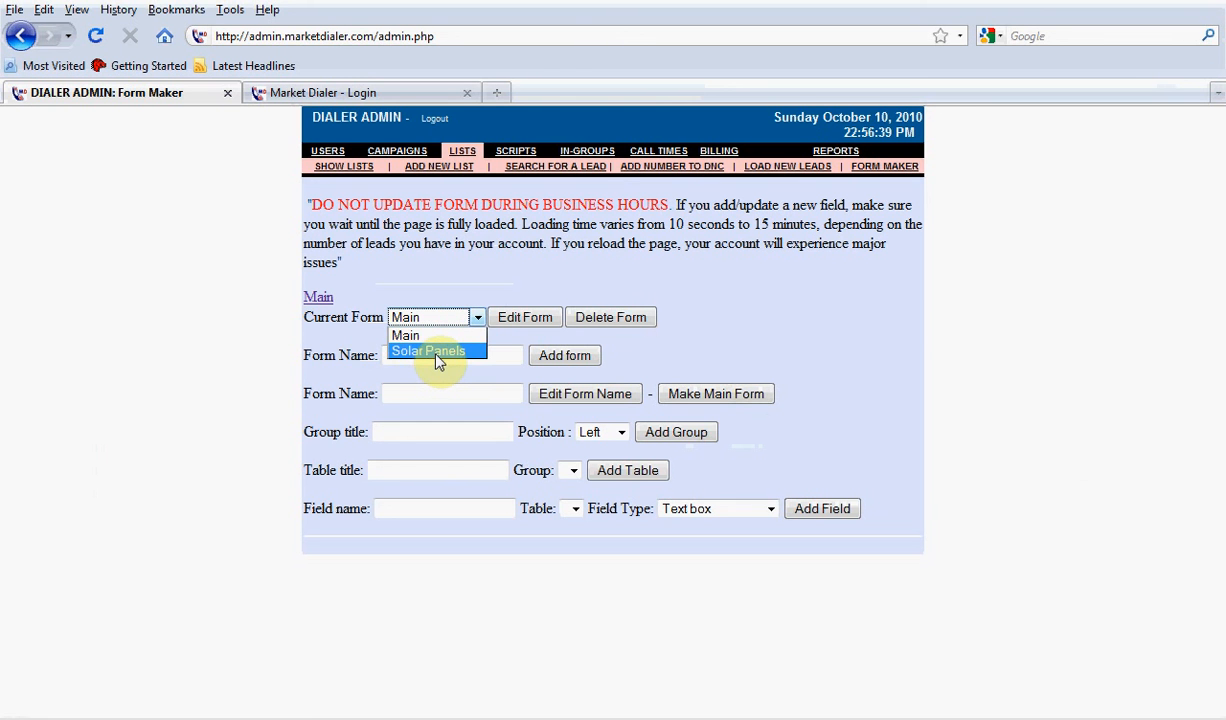
pyautogui.click(440, 283)
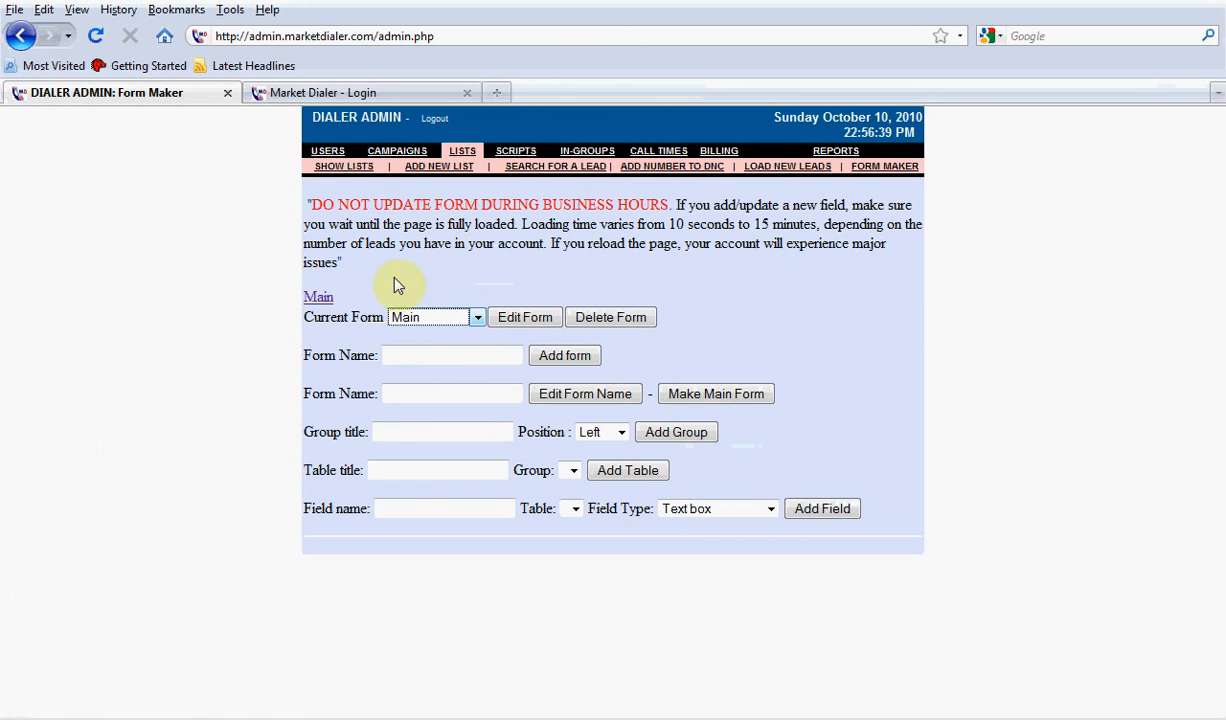
pyautogui.click(318, 298)
pyautogui.scroll(-5, 593, 371)
pyautogui.scroll(5, 593, 371)
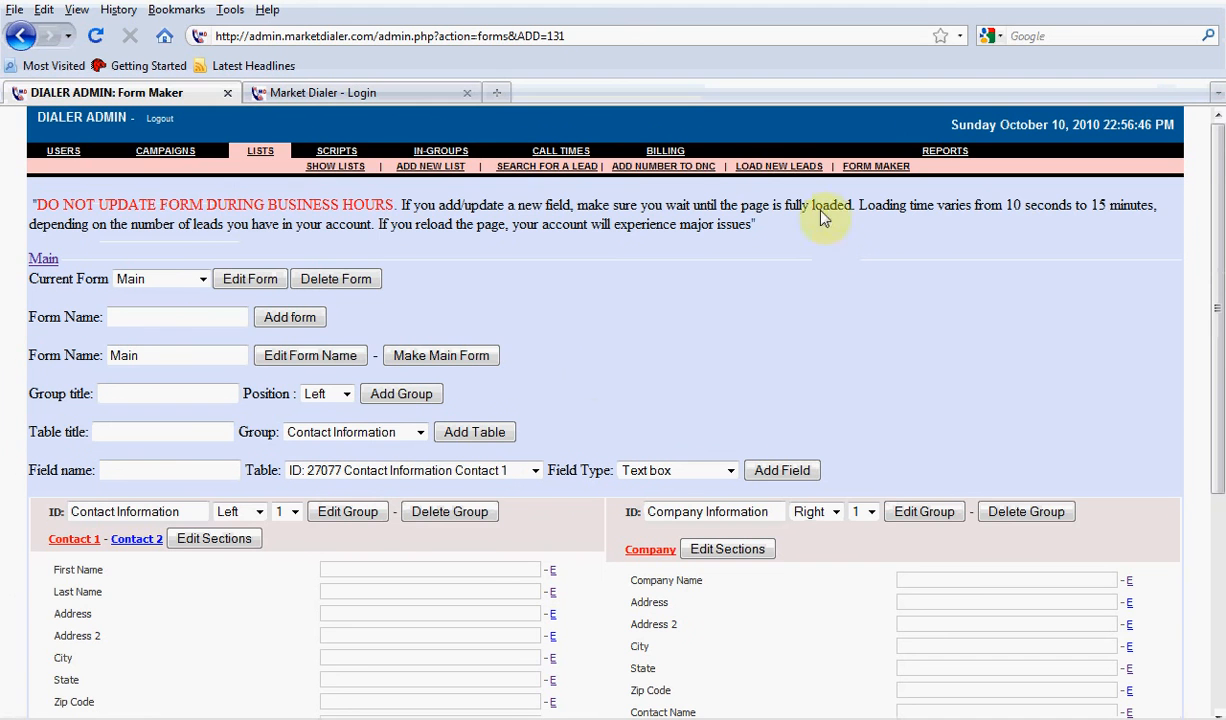
# Leave Form Maker and log the agent in to the dialer with extension SIP/3464 and campaign TWEETY0728, accepting the softphone call
pyautogui.click(555, 166)
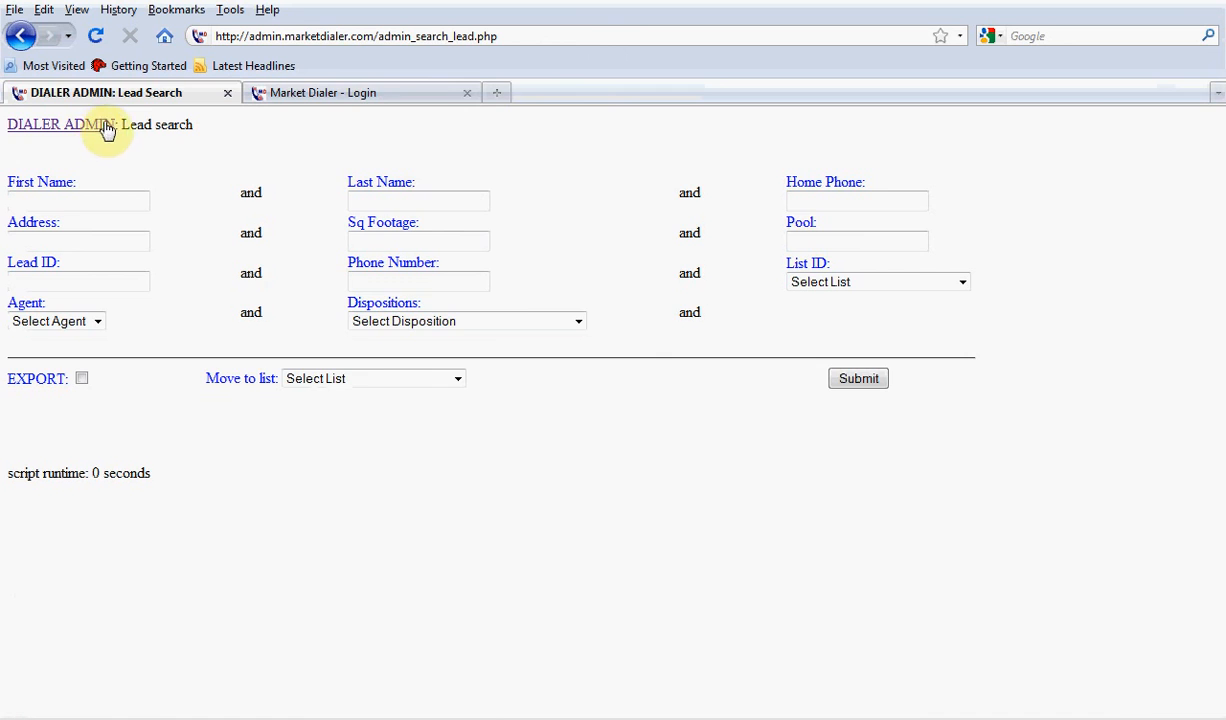
pyautogui.click(370, 93)
pyautogui.click(613, 340)
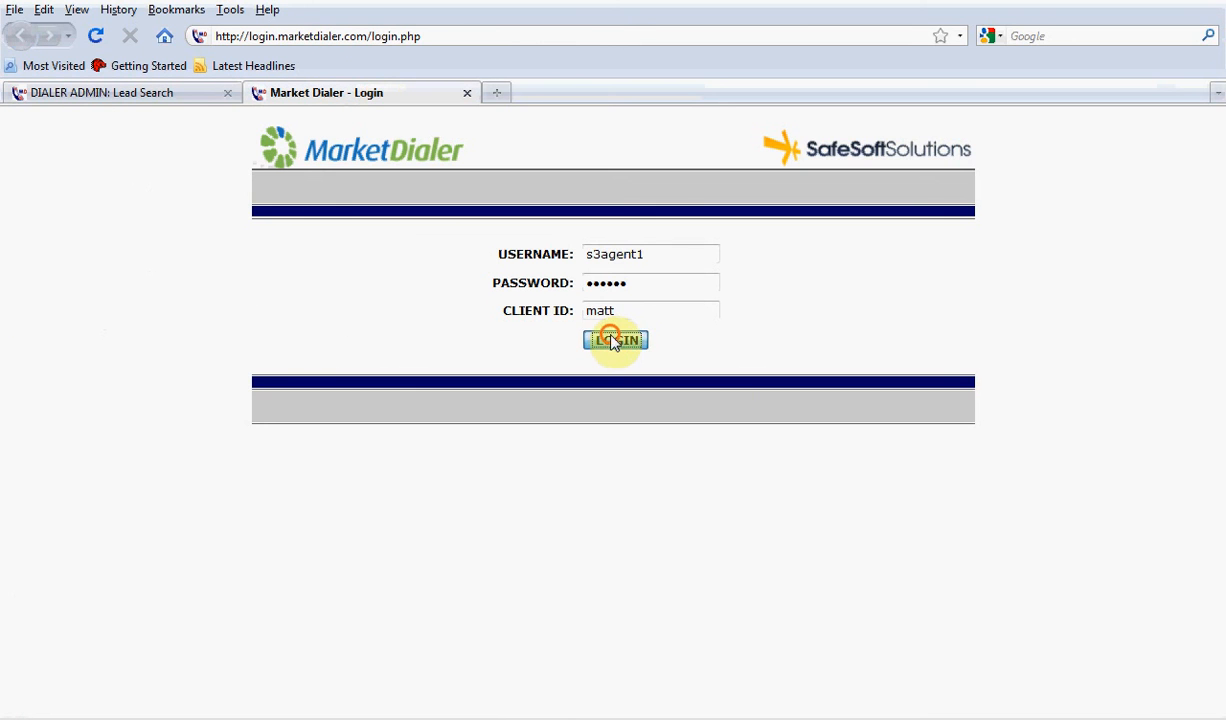
pyautogui.click(624, 191)
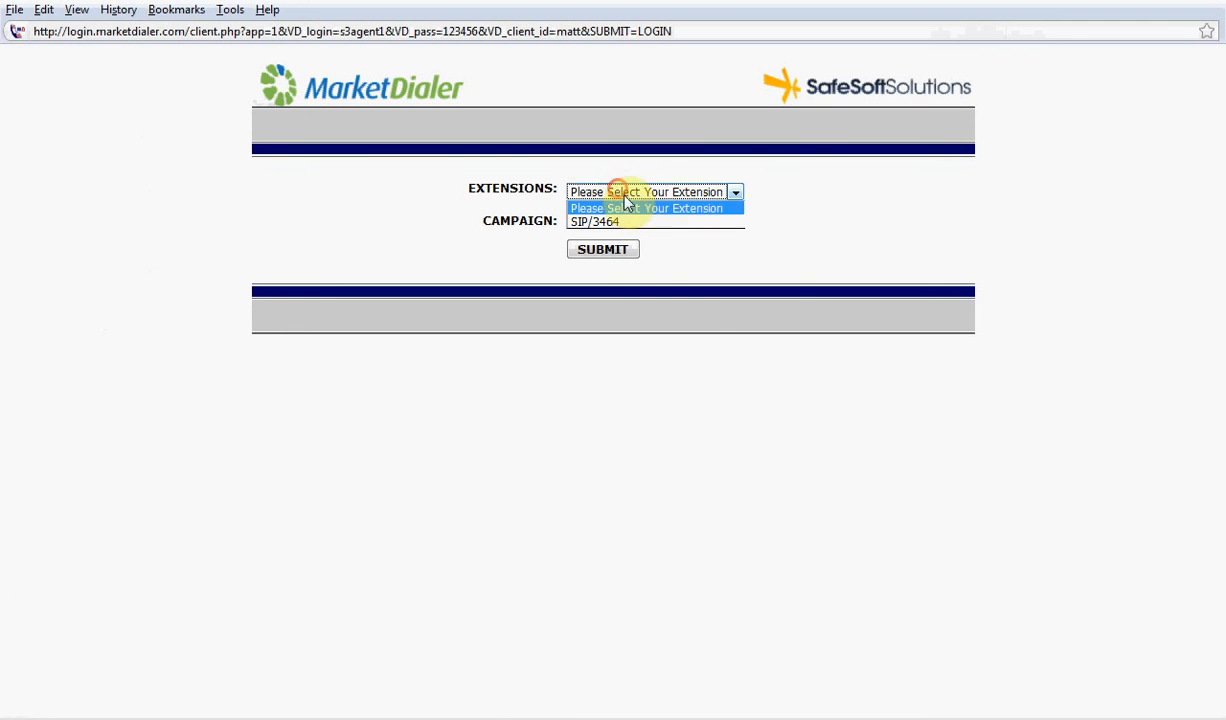
pyautogui.click(633, 219)
pyautogui.click(624, 220)
pyautogui.click(613, 259)
pyautogui.click(610, 250)
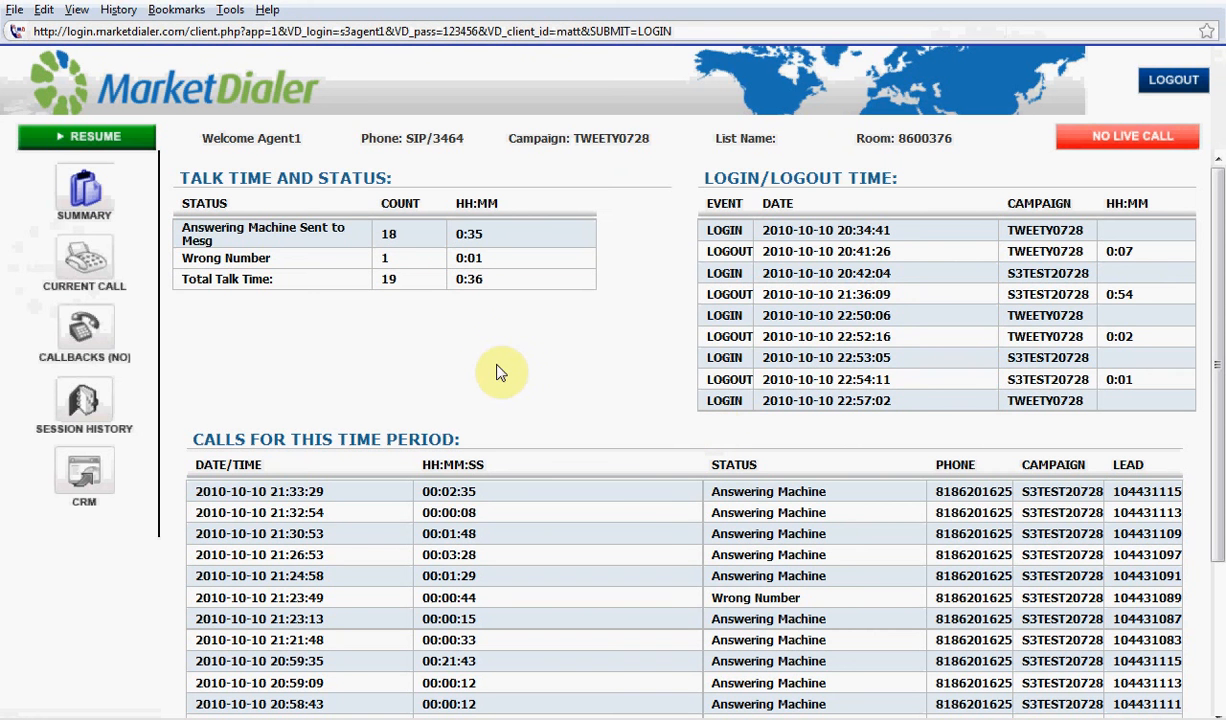
pyautogui.hotkey('alt', 'Tab')
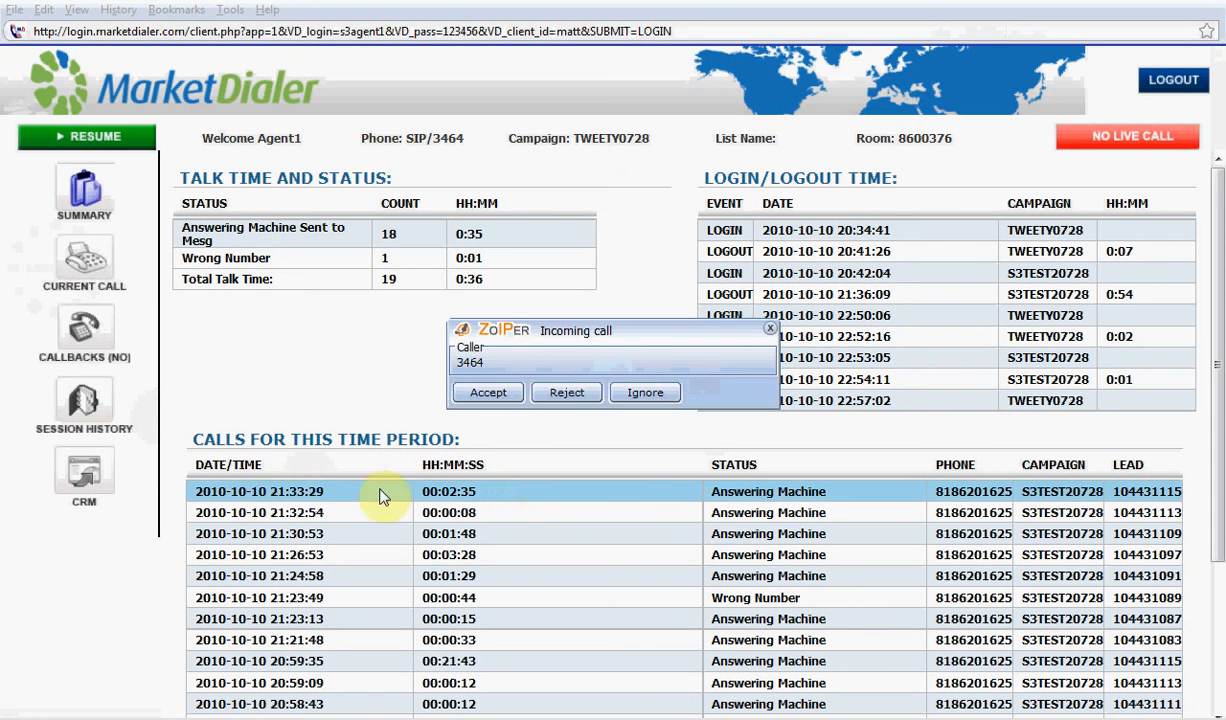
pyautogui.click(406, 392)
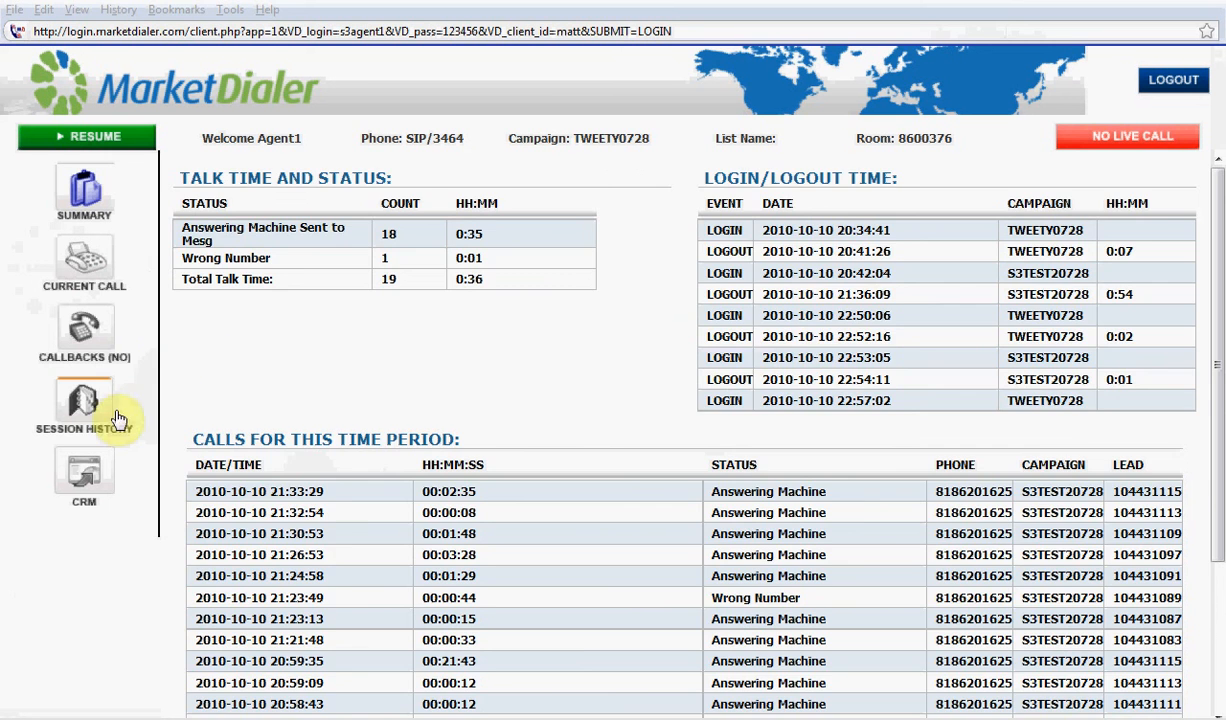
# Review the Main and Solar Panels forms of the first lead in the session history, and log the agent out
pyautogui.click(88, 402)
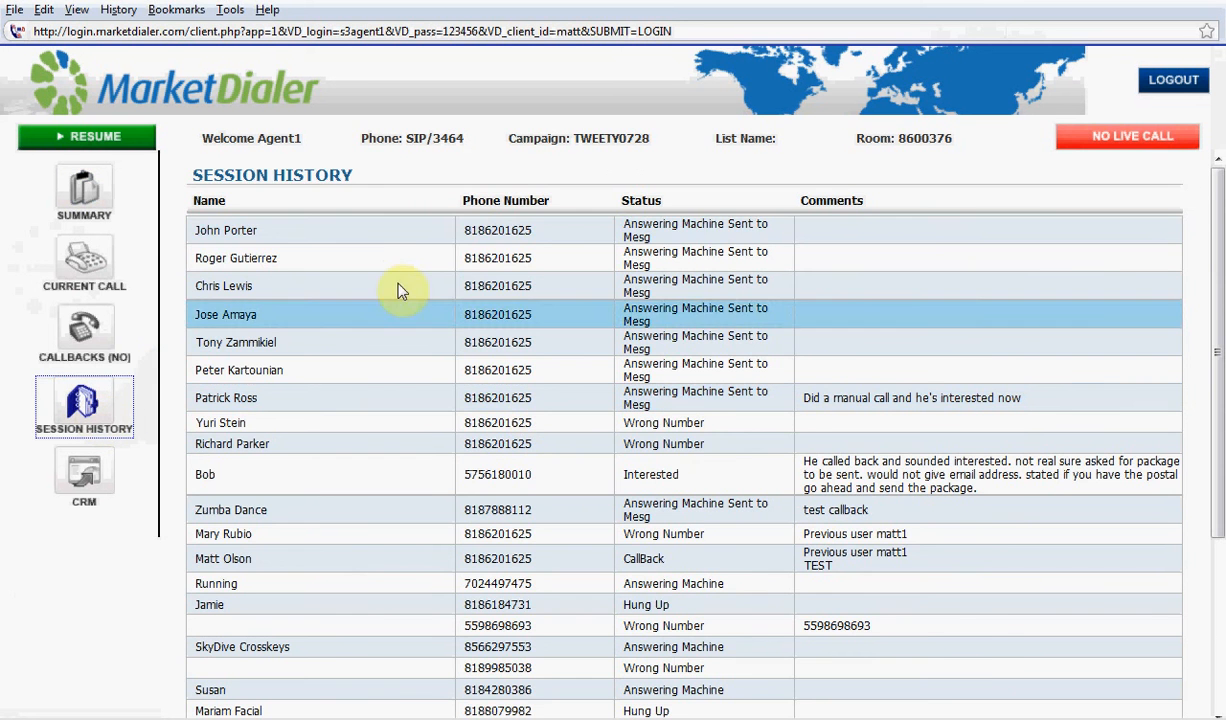
pyautogui.click(360, 232)
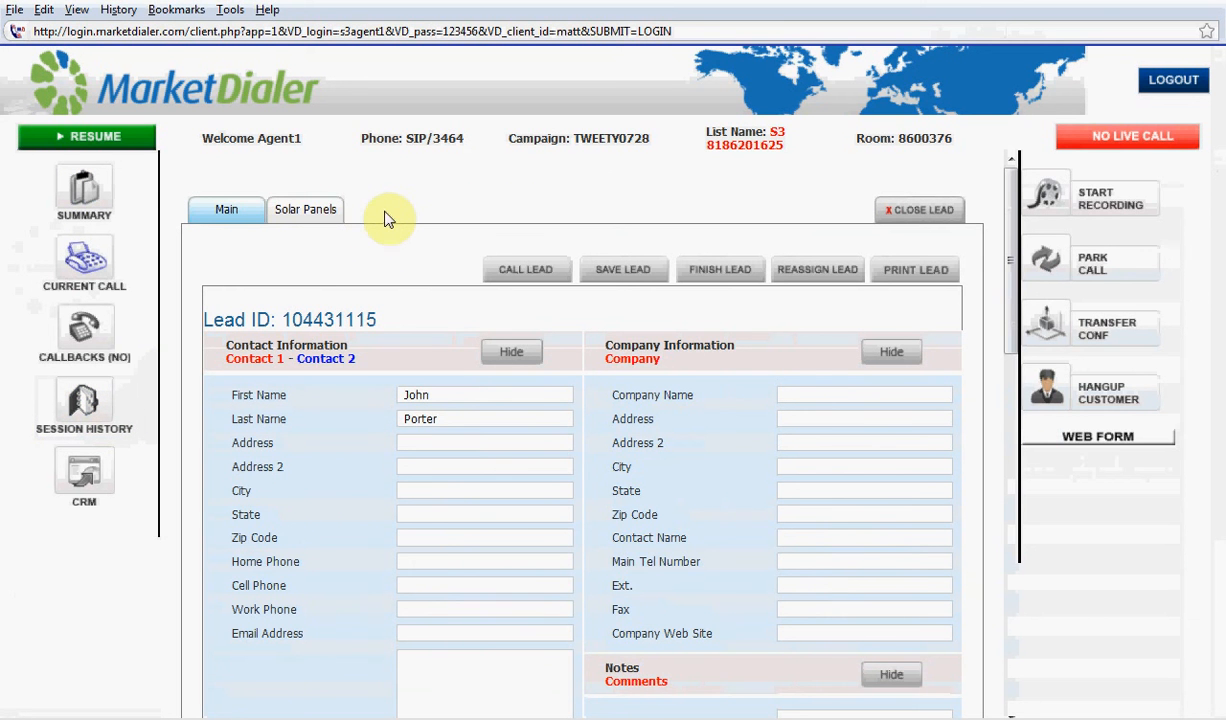
pyautogui.click(310, 212)
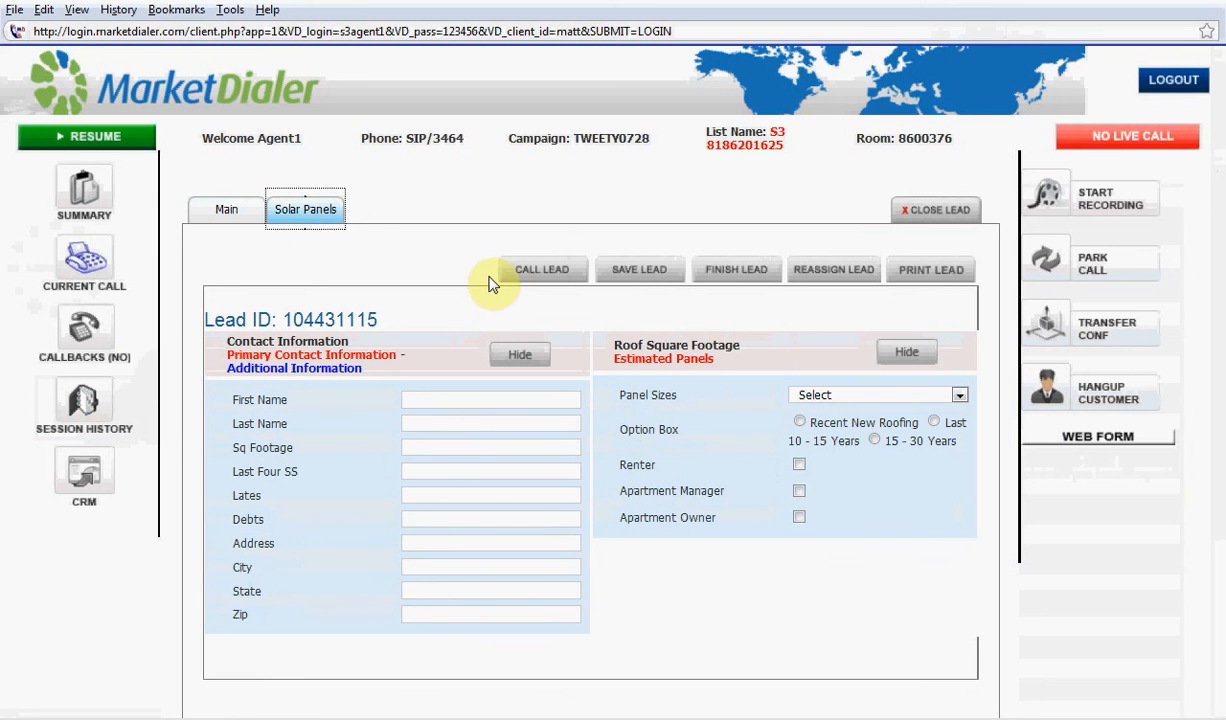
pyautogui.click(224, 212)
pyautogui.click(314, 216)
pyautogui.click(1174, 80)
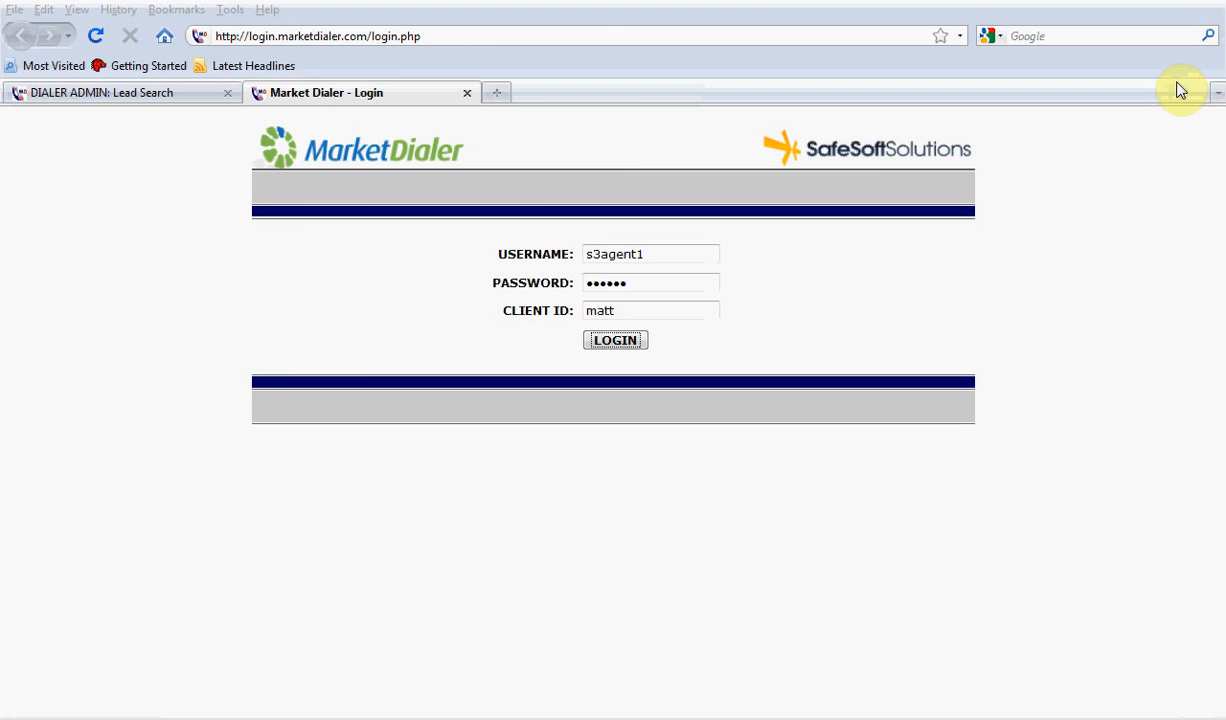